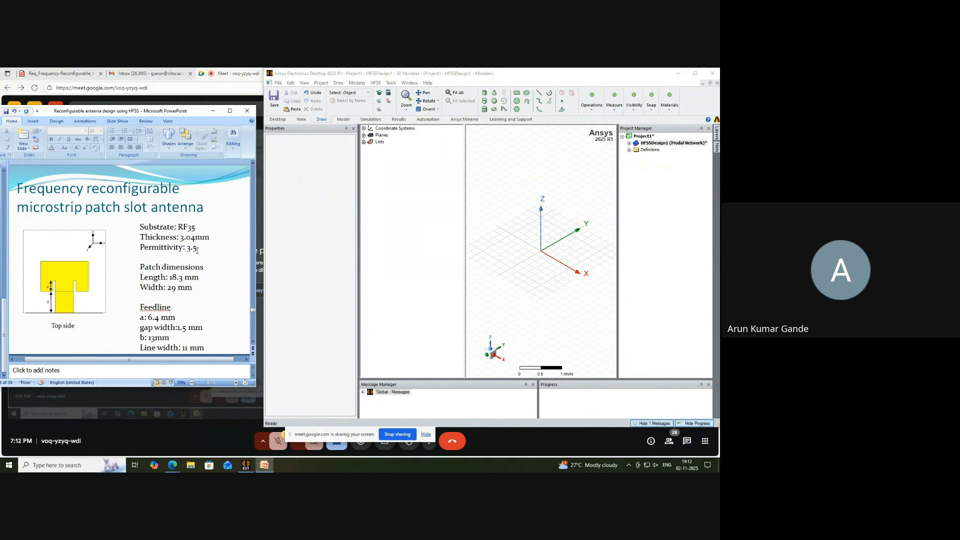
Add the line "Substrate dimensions: 60mm x 60mm" below the permittivity value in the slide's dimensions text box.
click(195, 256)
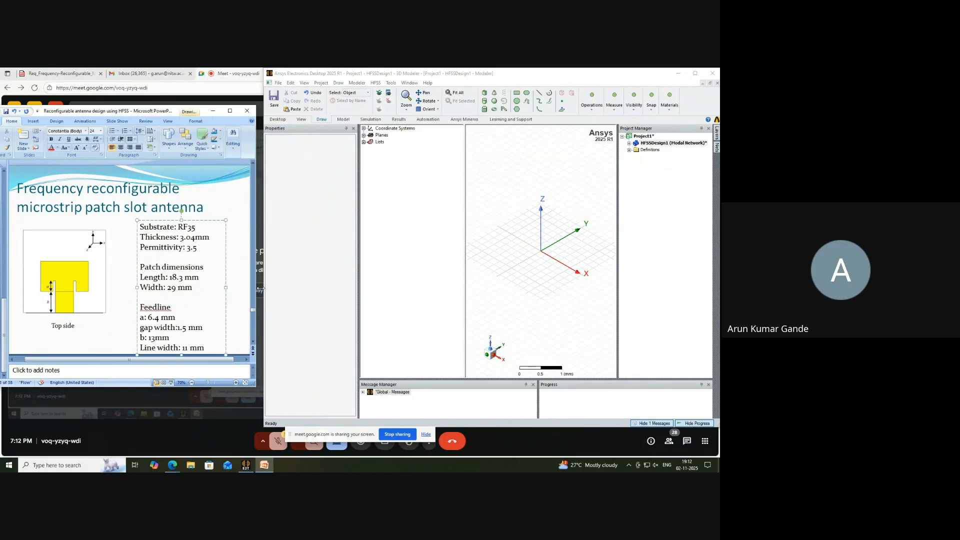
key(Return)
text(Subst)
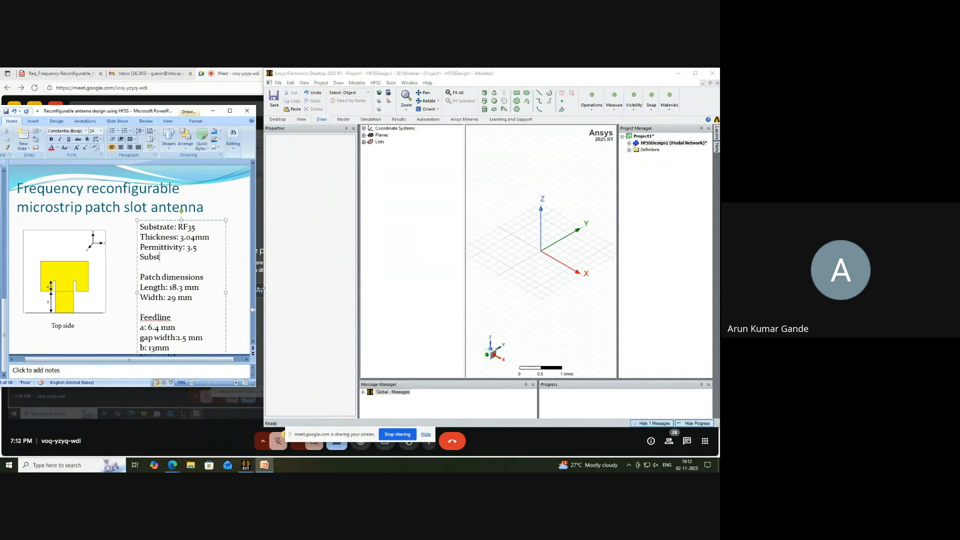
text(rate dimesions a)
text(r)
key(BackSpace)
key(BackSpace)
text(:)
key(Return)
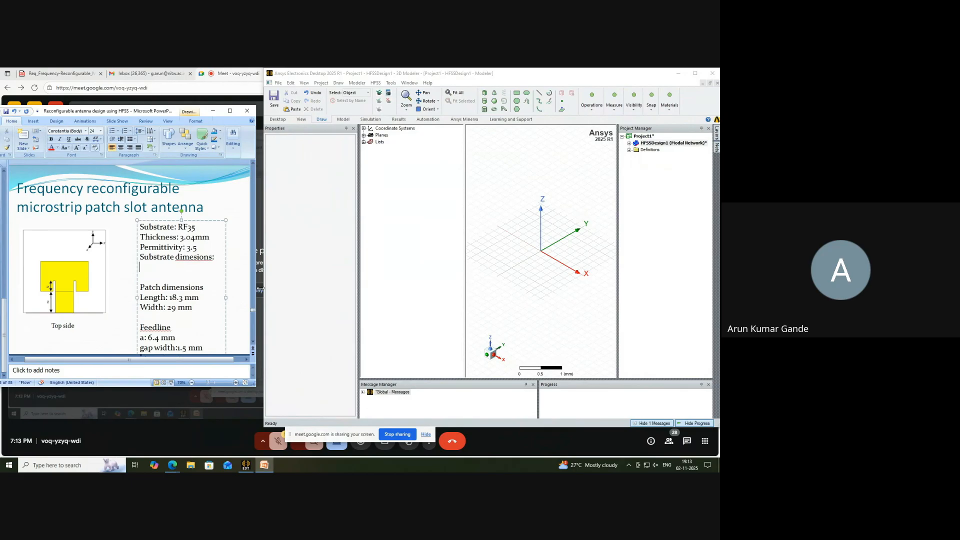
text(60mm x)
text( 60mm)
text(n)
Move the dimensions text box up and to the slide's right edge so that all its lines fit on the slide.
drag(201, 222, 198, 215)
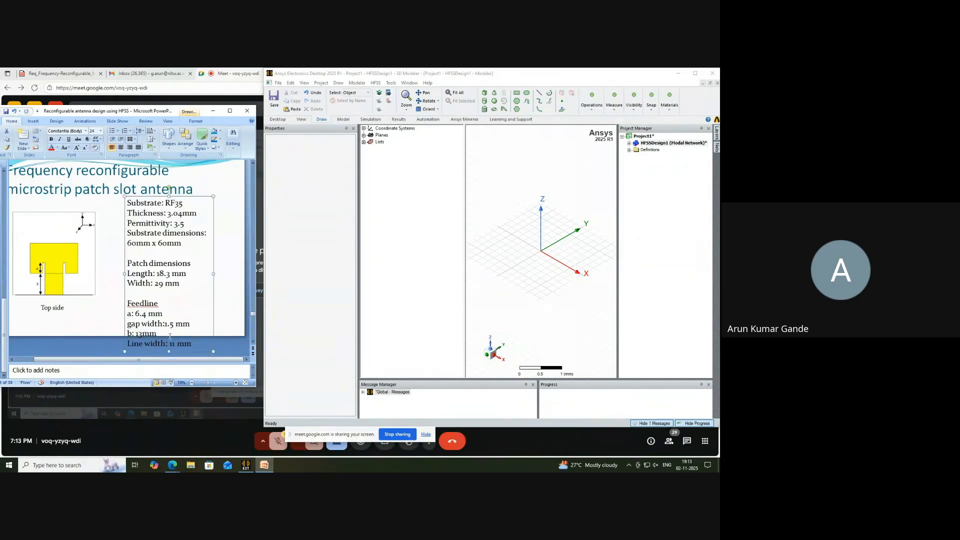
click(135, 335)
drag(213, 284, 244, 273)
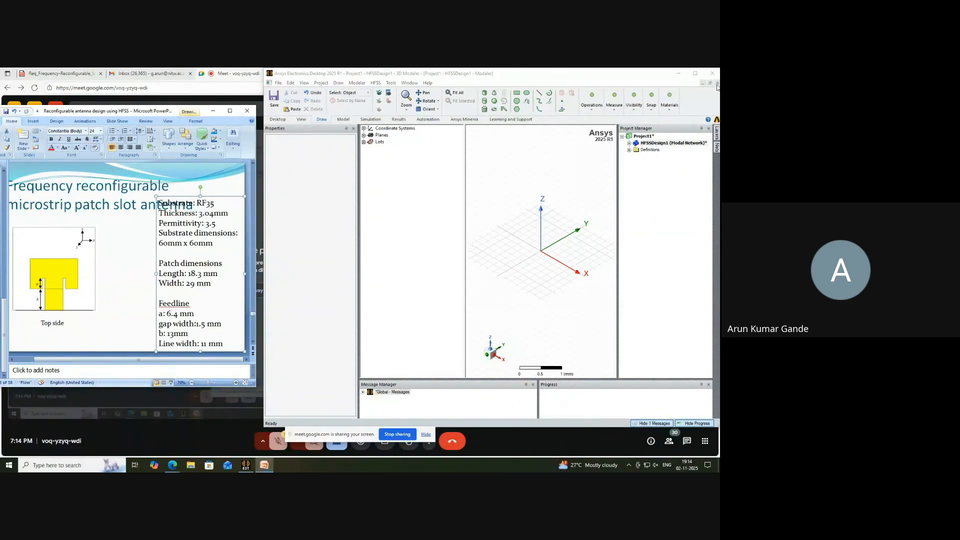
In Ansys Electronics Desktop, delete HFSSDesign1 from Project1 and insert a new HFSS design.
right_click(648, 143)
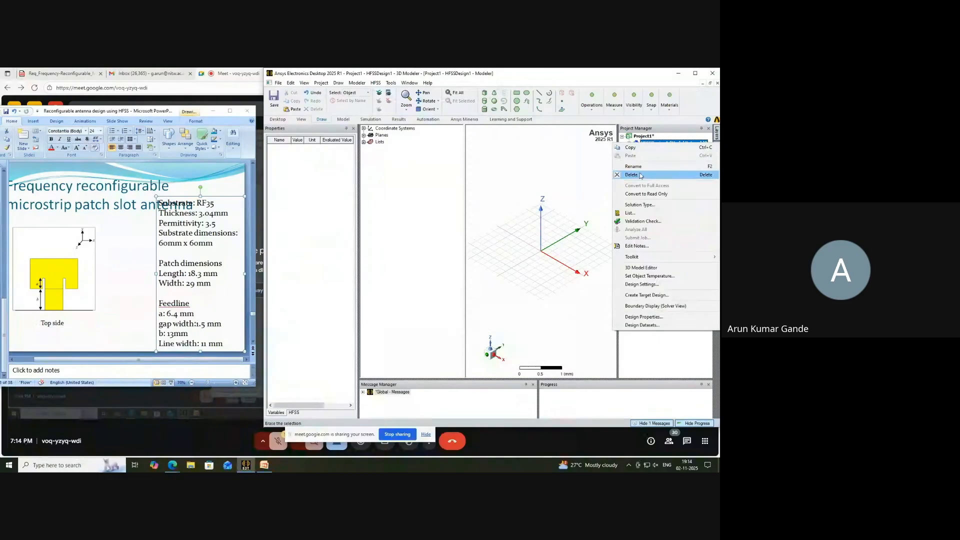
click(632, 174)
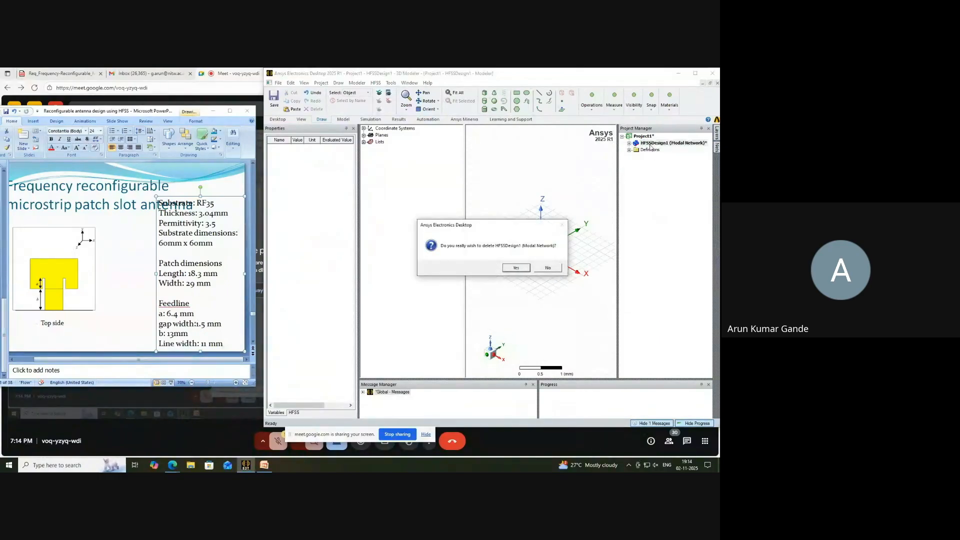
click(516, 268)
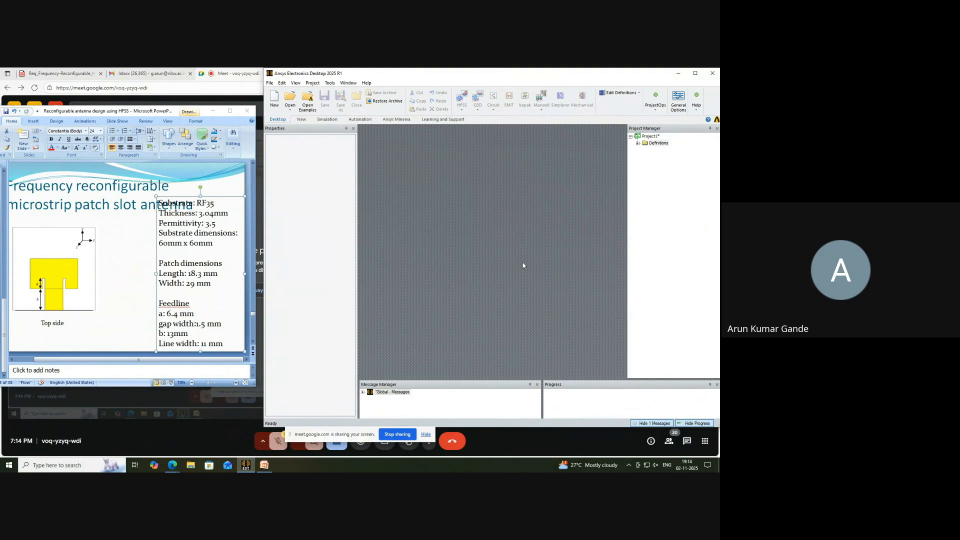
right_click(645, 139)
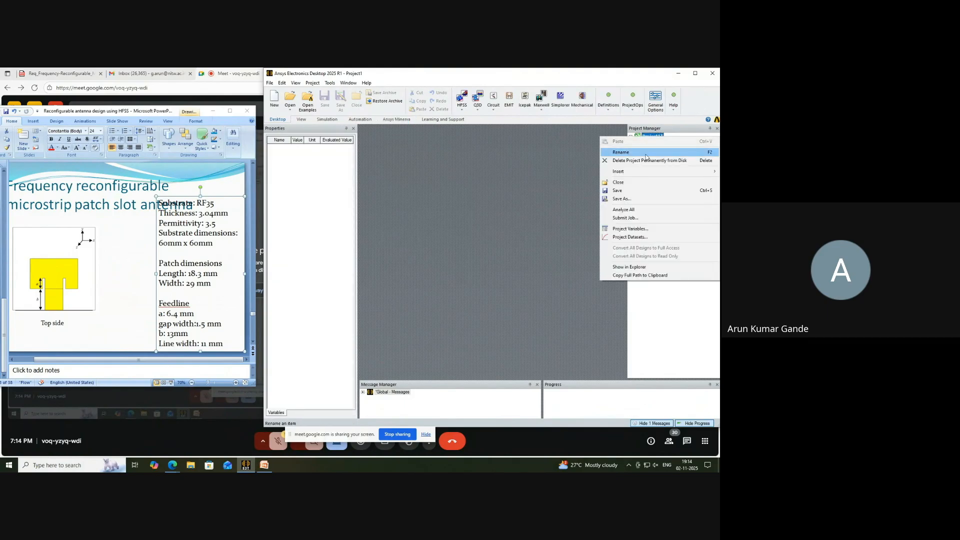
mouse_move(642, 172)
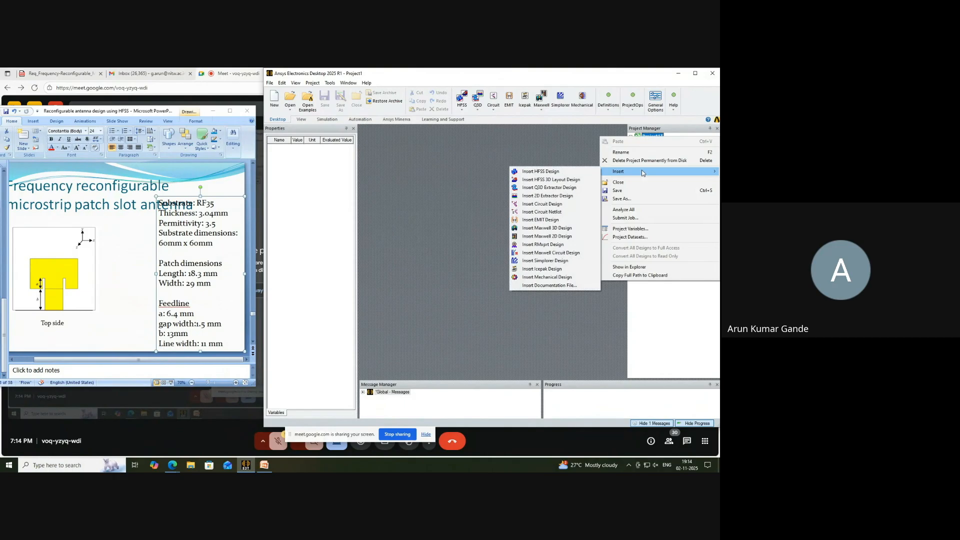
click(578, 175)
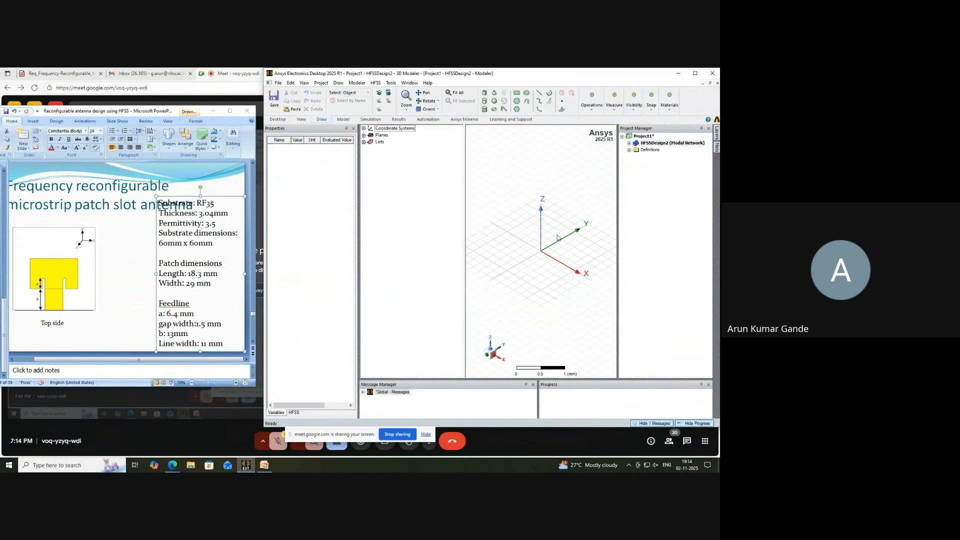
Close the Properties pane and narrow the panes on both sides of the 3D modeler to enlarge the drawing area.
click(353, 129)
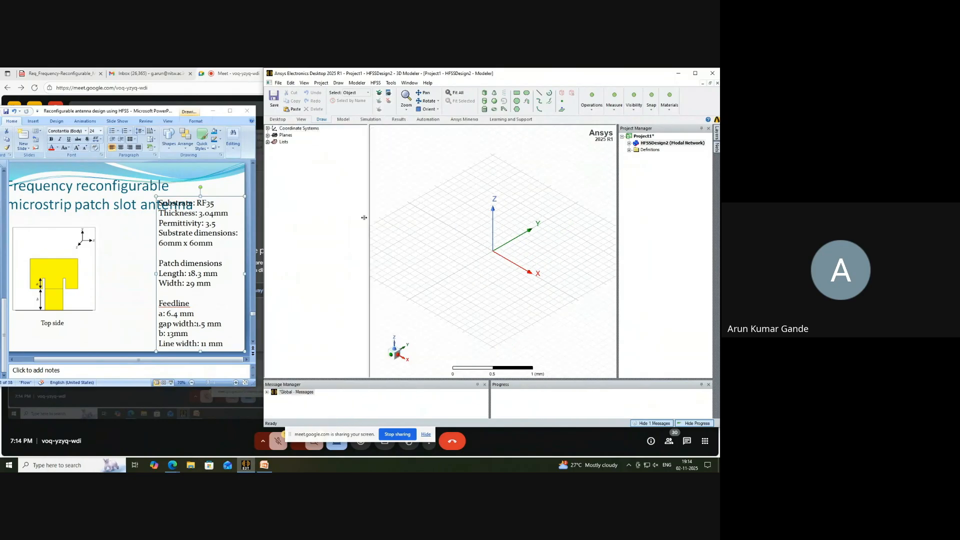
drag(321, 216, 322, 216)
mouse_move(618, 183)
mouse_down()
mouse_move(642, 180)
mouse_move(634, 181)
mouse_up()
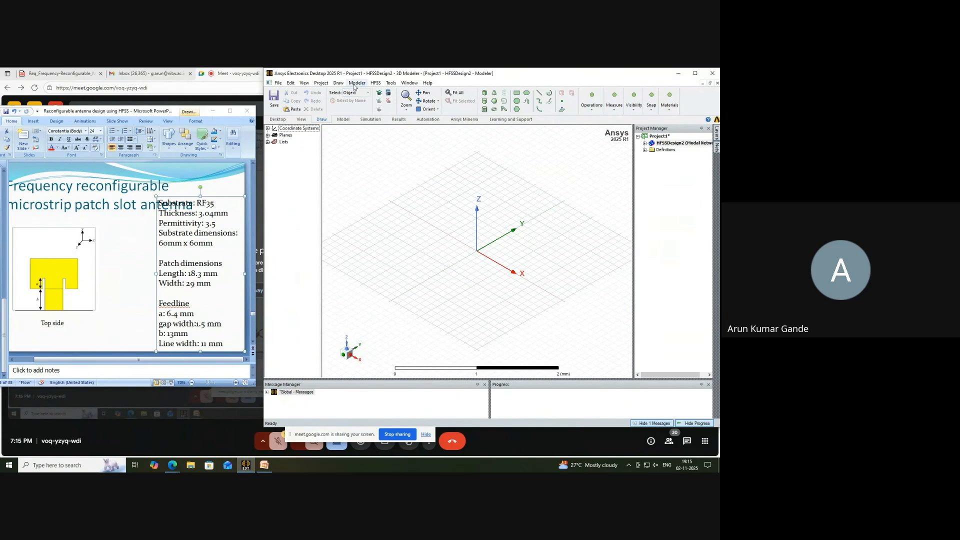
Confirm the design's solution type as HFSS with the Network Analysis and Modal options.
click(375, 83)
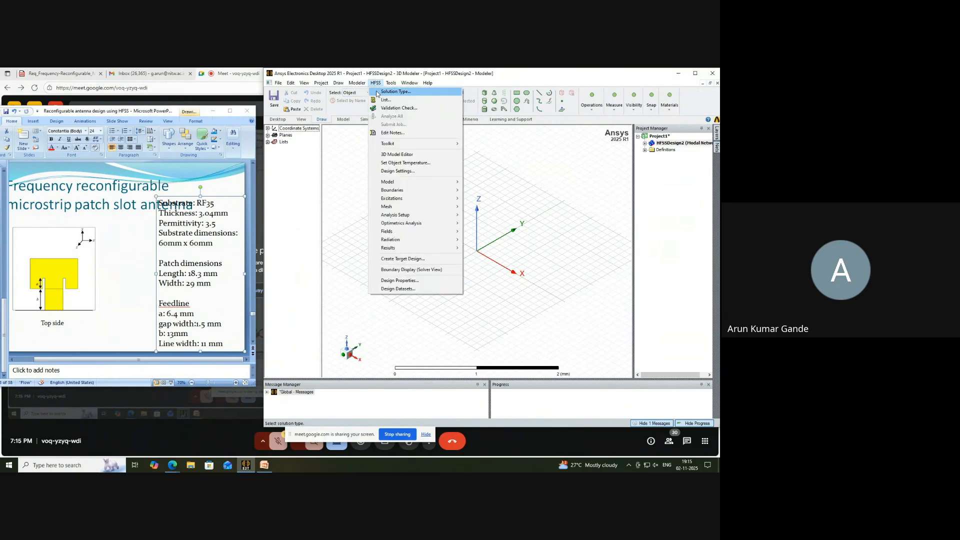
click(392, 92)
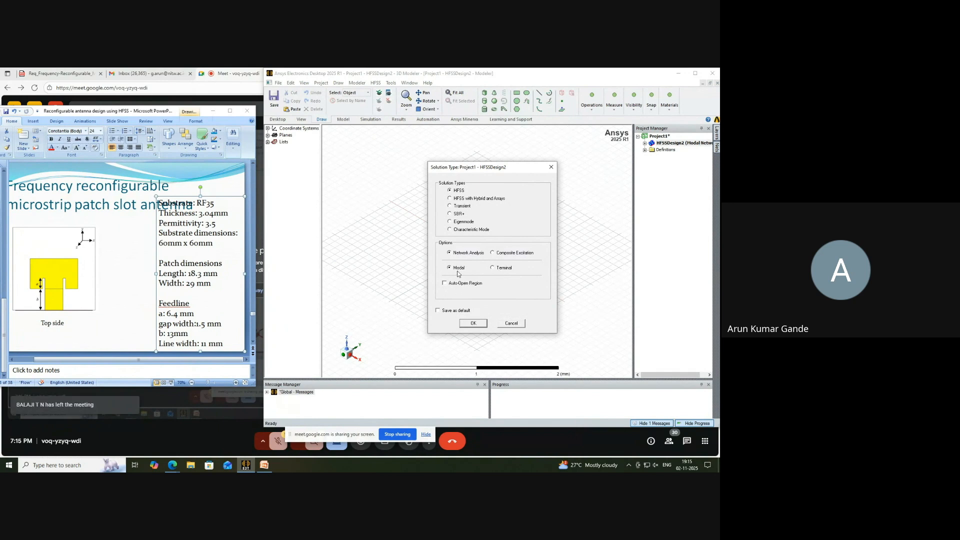
click(473, 323)
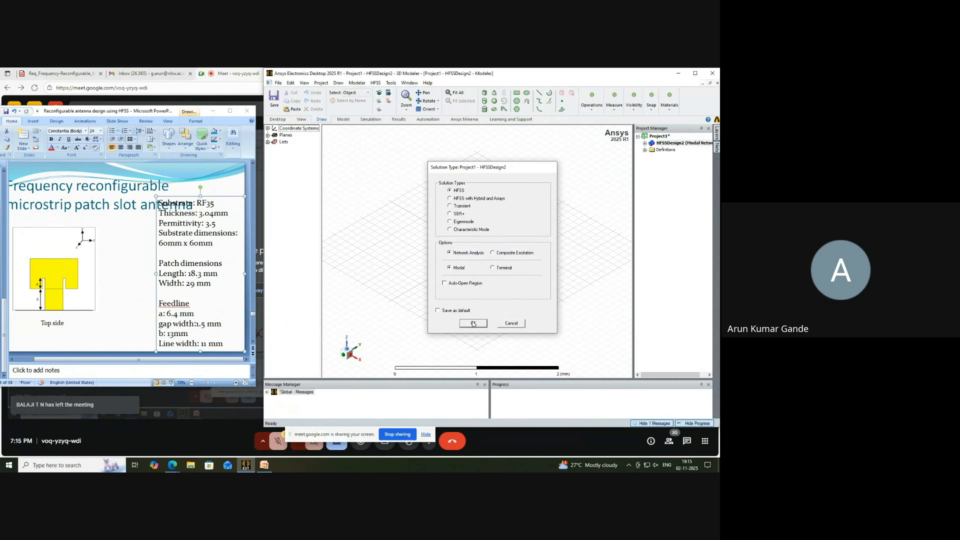
Save the project as ReconfigurablePatch in the Ansoft folder.
click(274, 98)
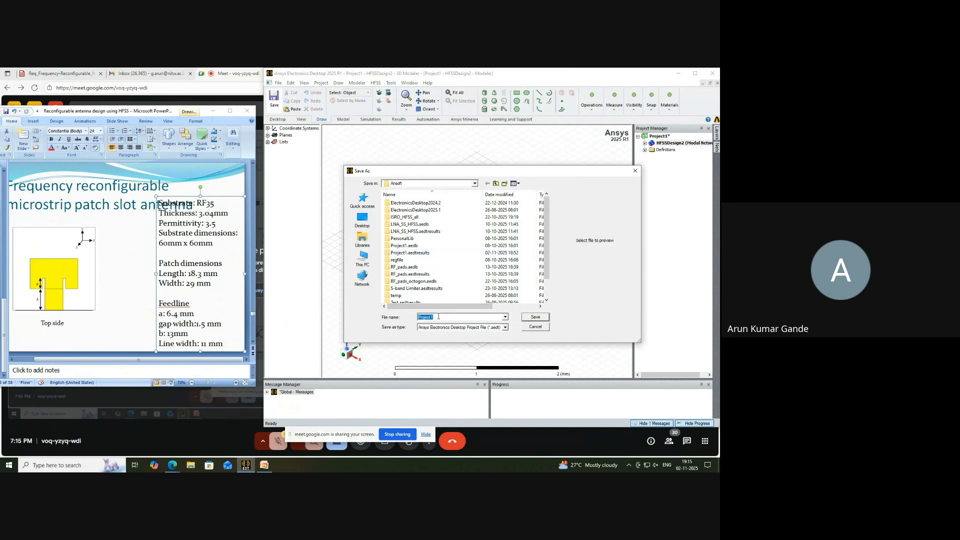
text(ReconfigurablePatch)
click(536, 317)
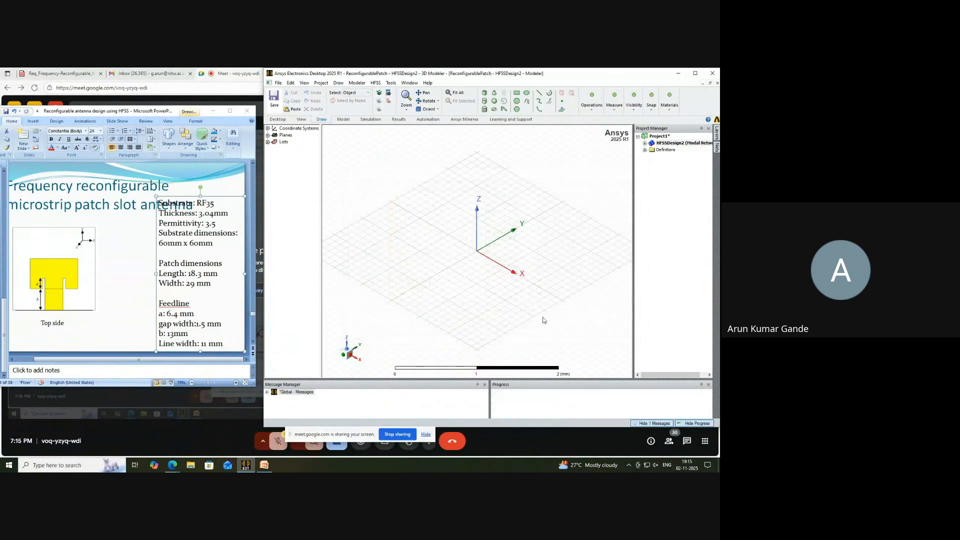
Rename the HFSS design as "Microstrip patach_reconfigurable".
click(665, 143)
right_click(665, 143)
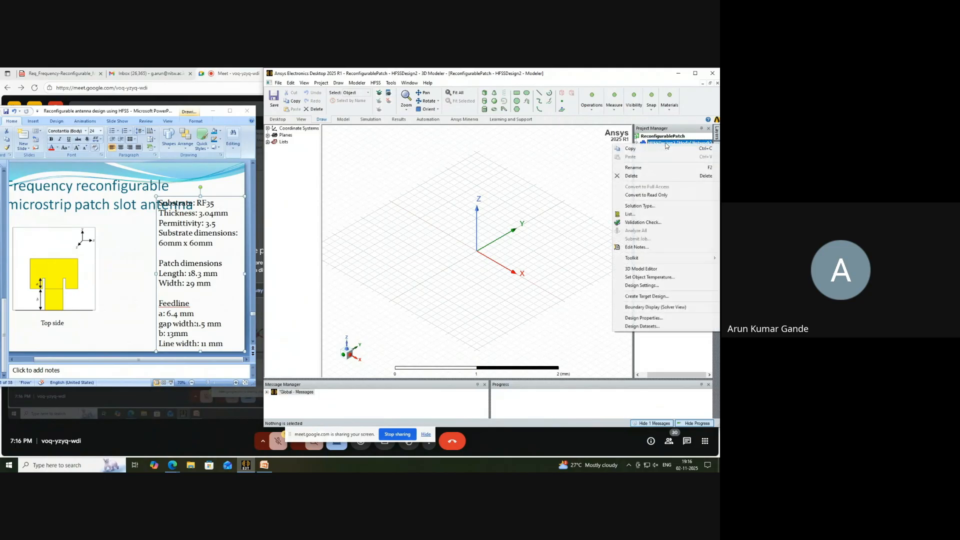
click(631, 168)
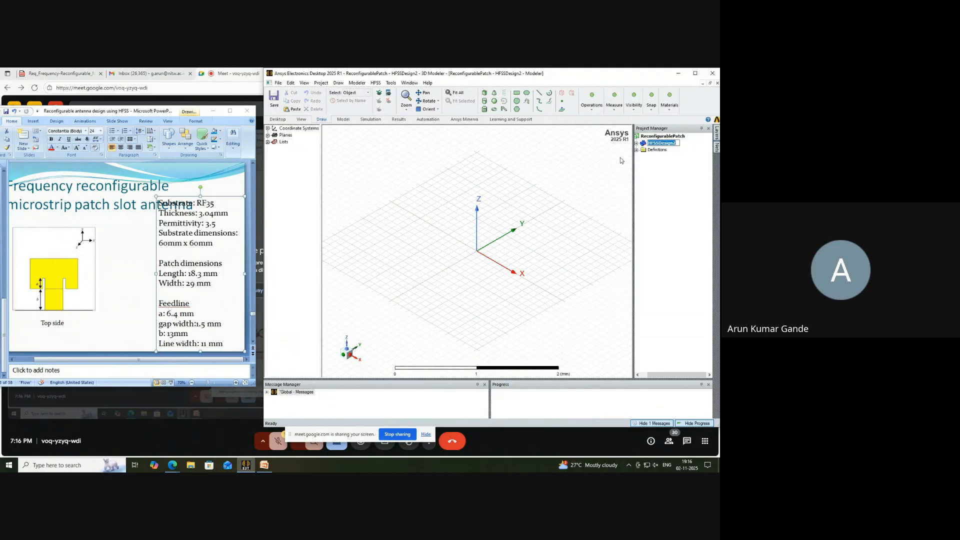
text(Micro)
text(strip pa)
text(tach)
text(_reconfigurab)
text(le)
click(643, 174)
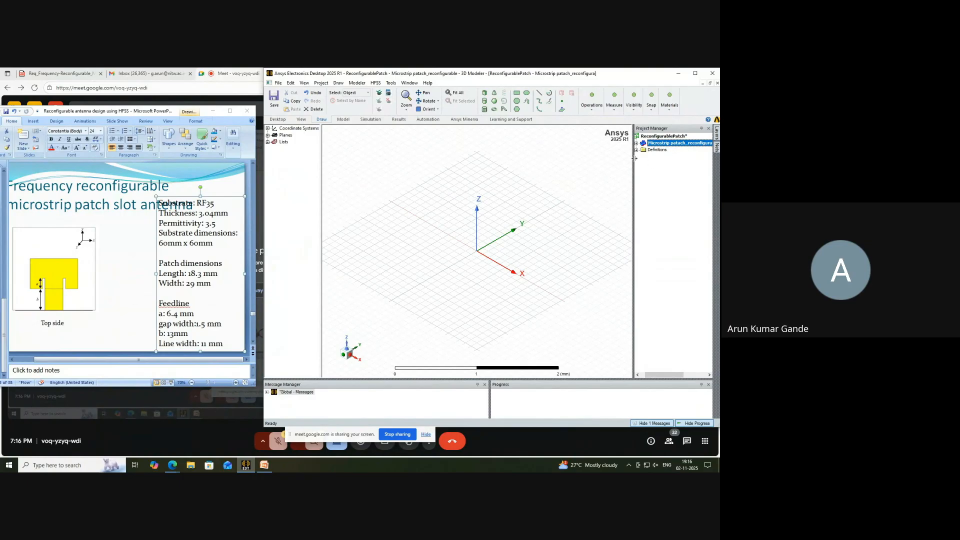
Draw a box of about 2.4 x 2 x 0.8 mm on the XY plane around the origin.
click(402, 160)
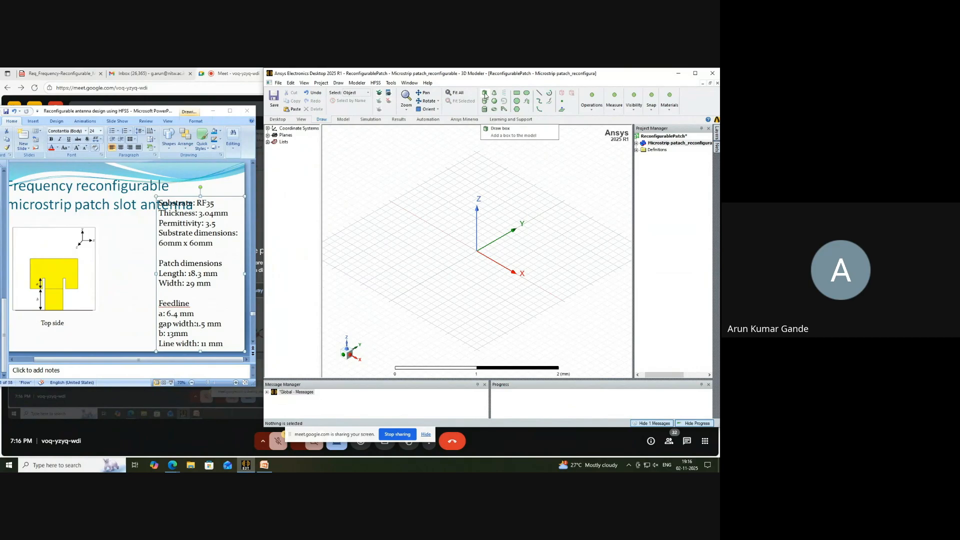
click(484, 95)
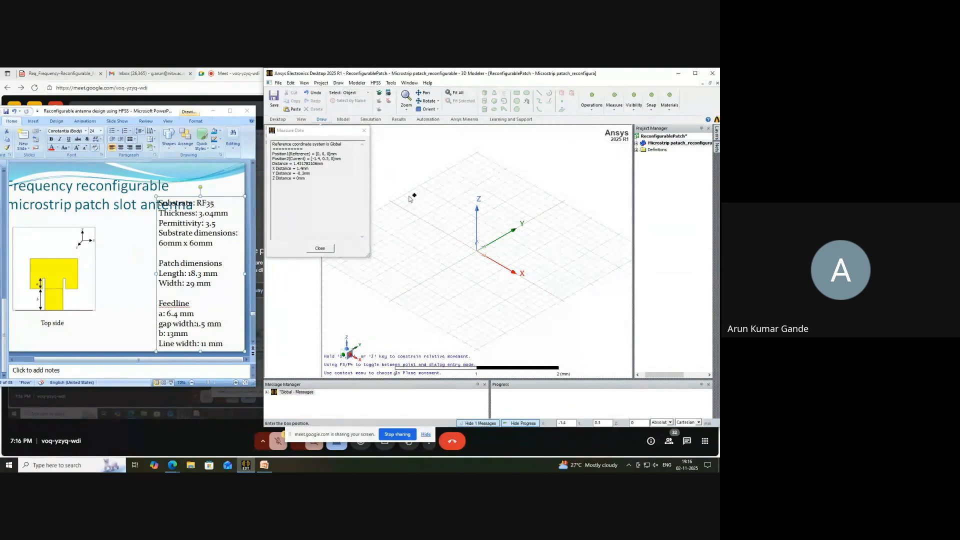
click(449, 176)
click(471, 320)
click(474, 269)
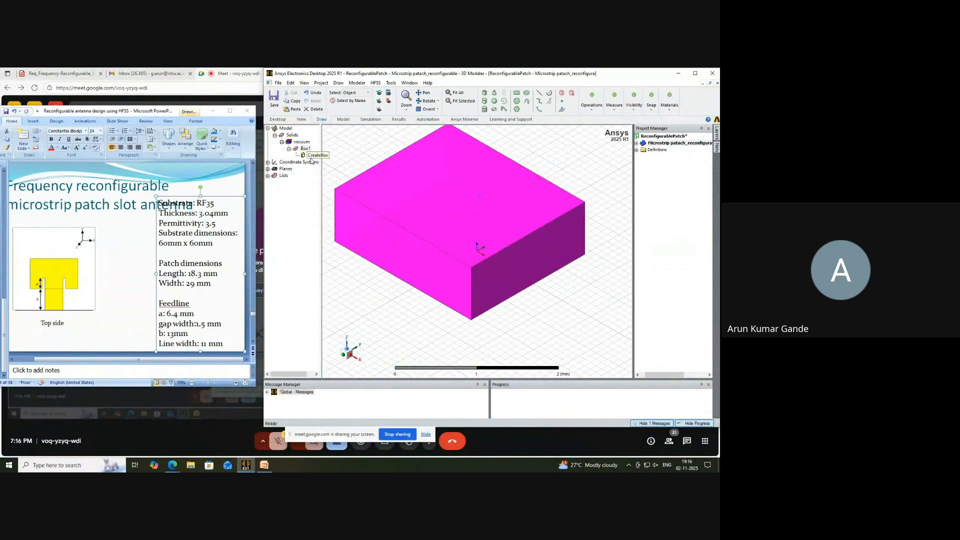
Rename the box as gndplane and assign copper from the material library to it.
click(305, 149)
double_click(305, 149)
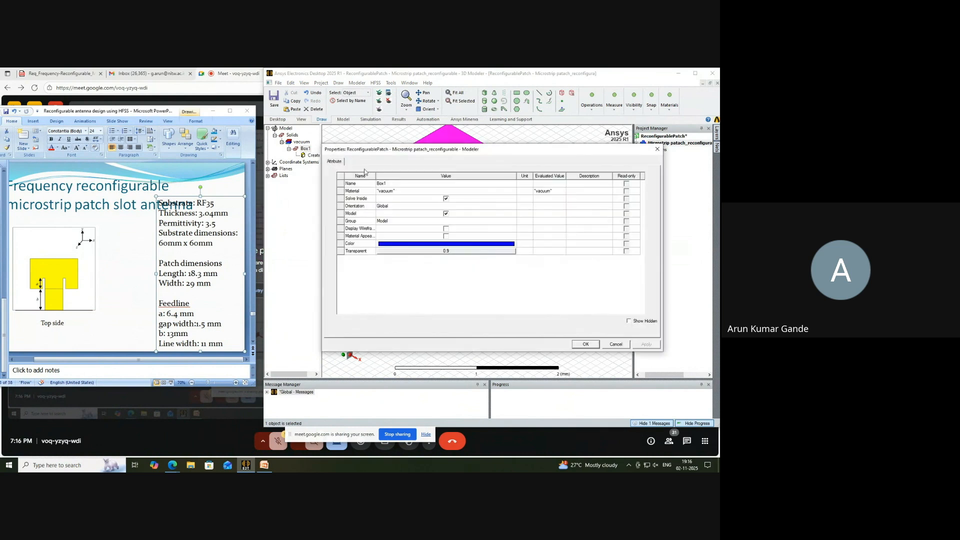
click(399, 184)
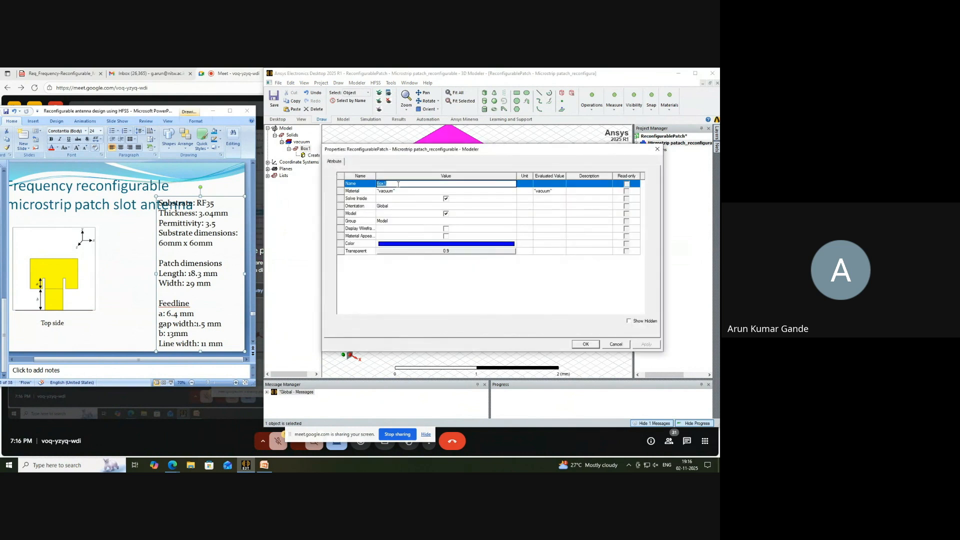
text(gndplane)
click(386, 191)
click(396, 202)
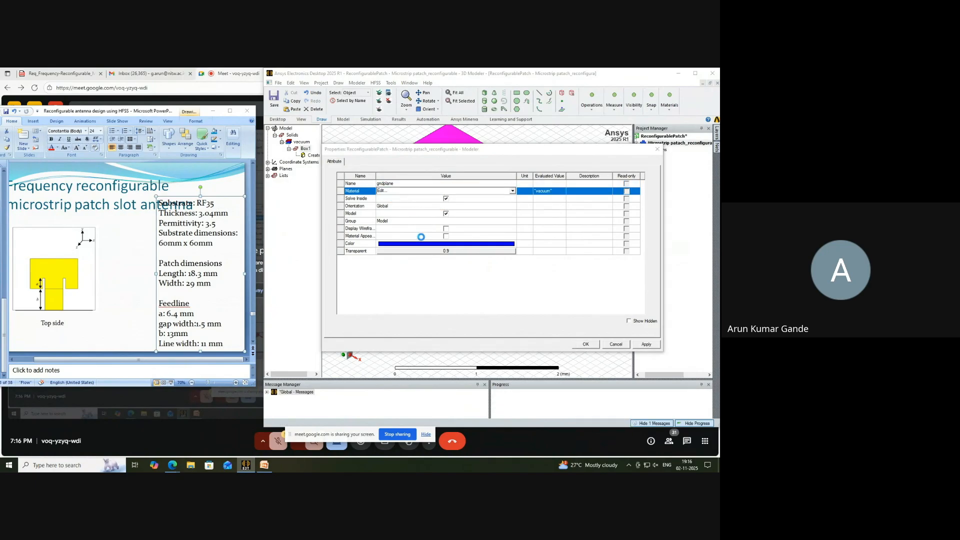
click(247, 201)
text(copper)
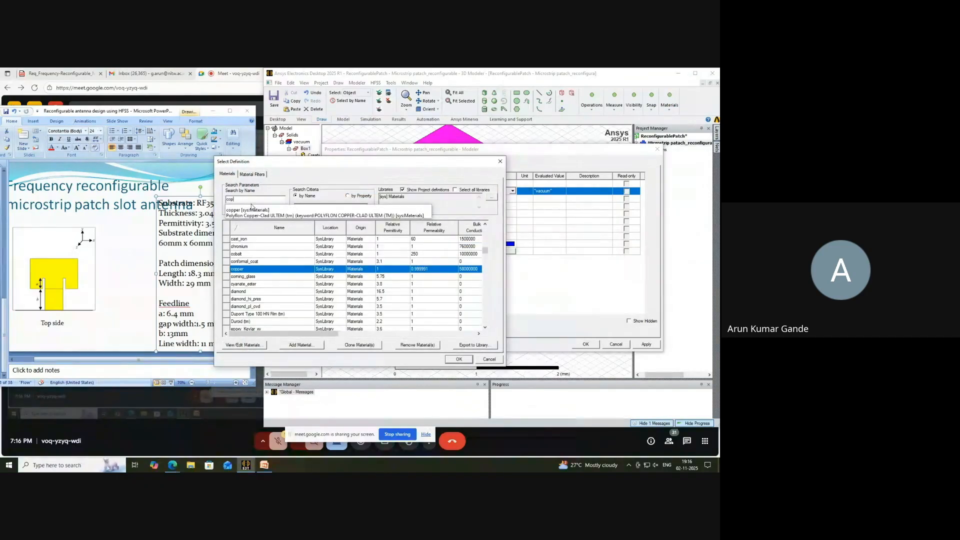
click(249, 210)
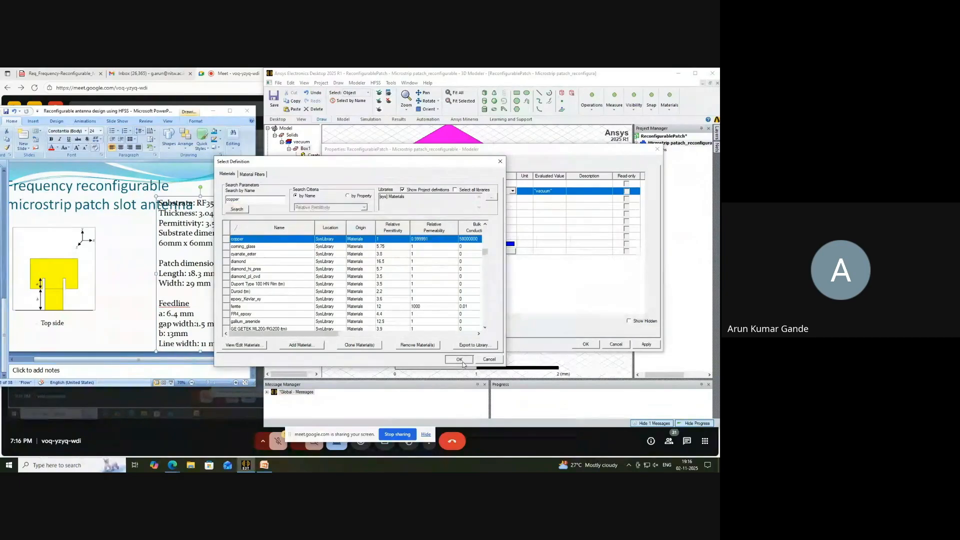
click(459, 360)
click(588, 344)
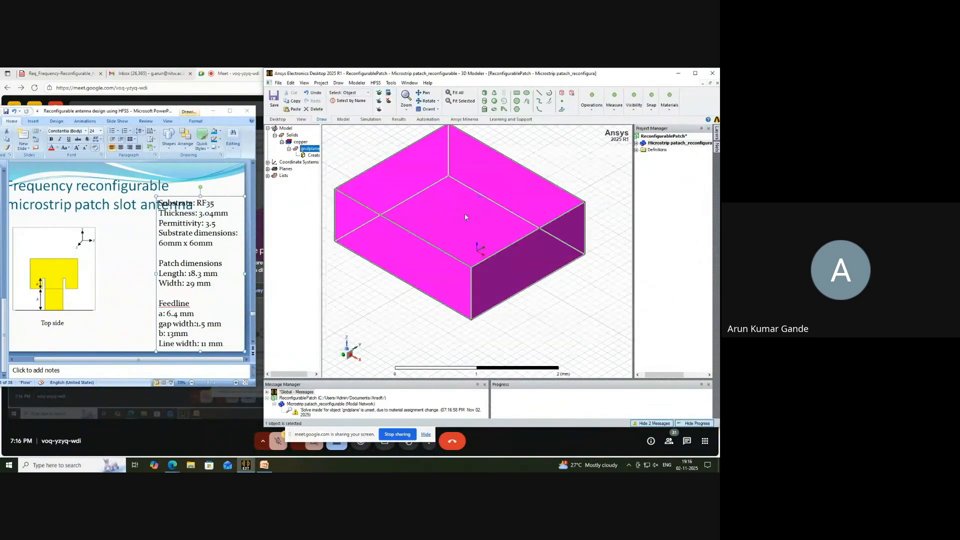
Set the gndplane box's position to -subx/2, -suby/2, 0mm, defining the variables subx and suby as 60mm each.
click(348, 149)
drag(321, 172, 326, 172)
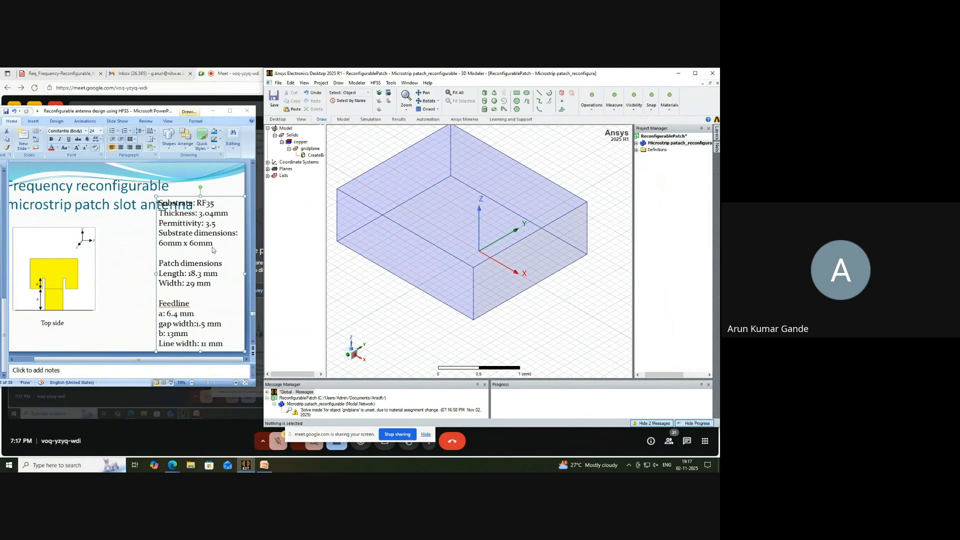
double_click(316, 155)
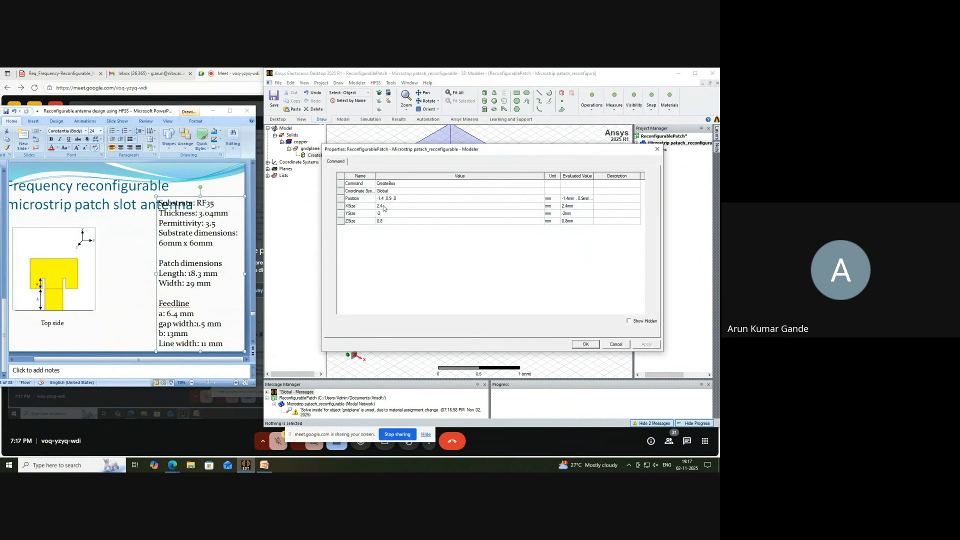
click(385, 199)
drag(384, 199, 378, 199)
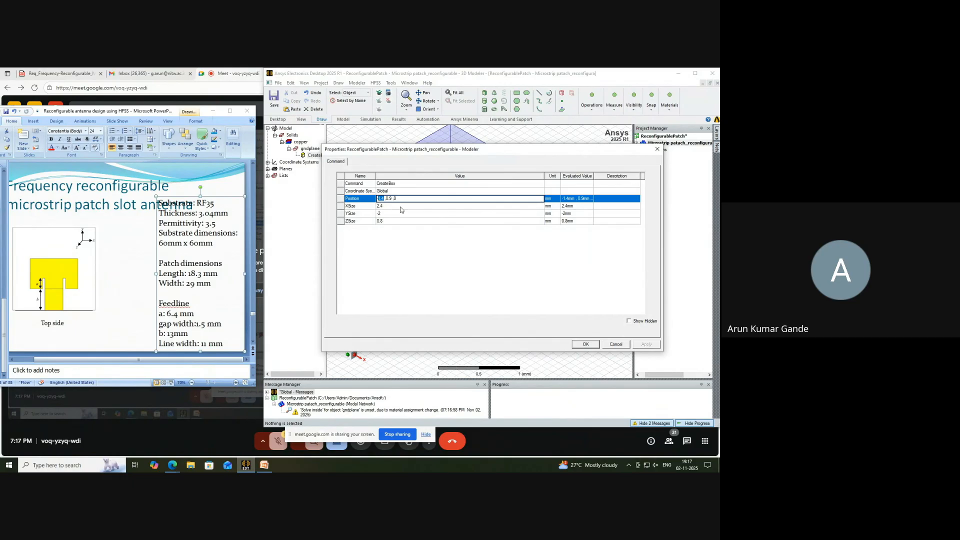
text(subx/2 ,-suby/2)
key(Delete)
key(Delete)
key(Delete)
key(Return)
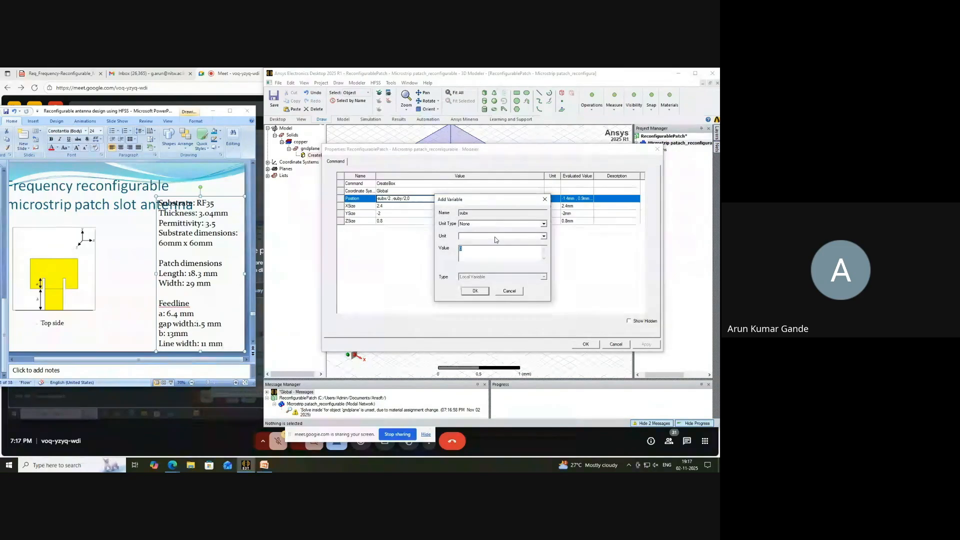
text(60mm)
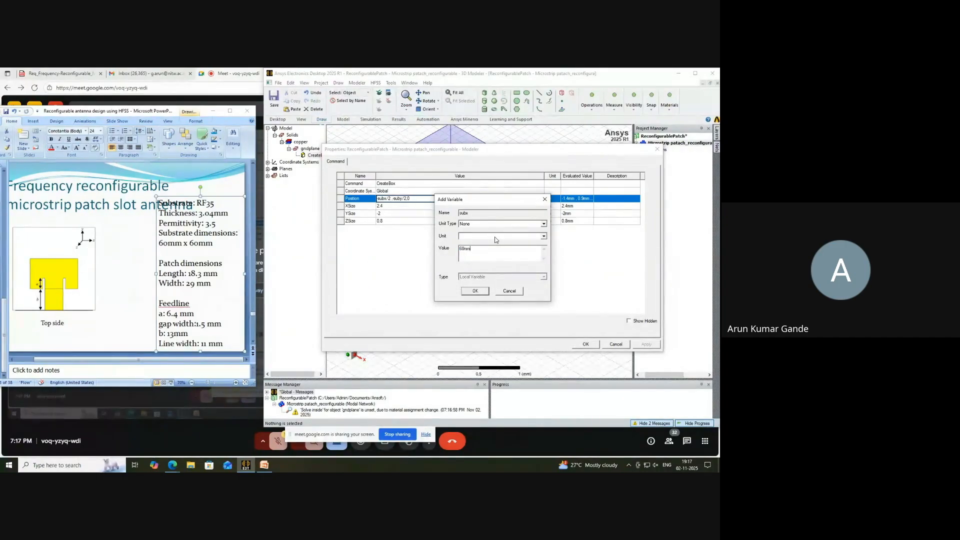
key(Return)
key(Return)
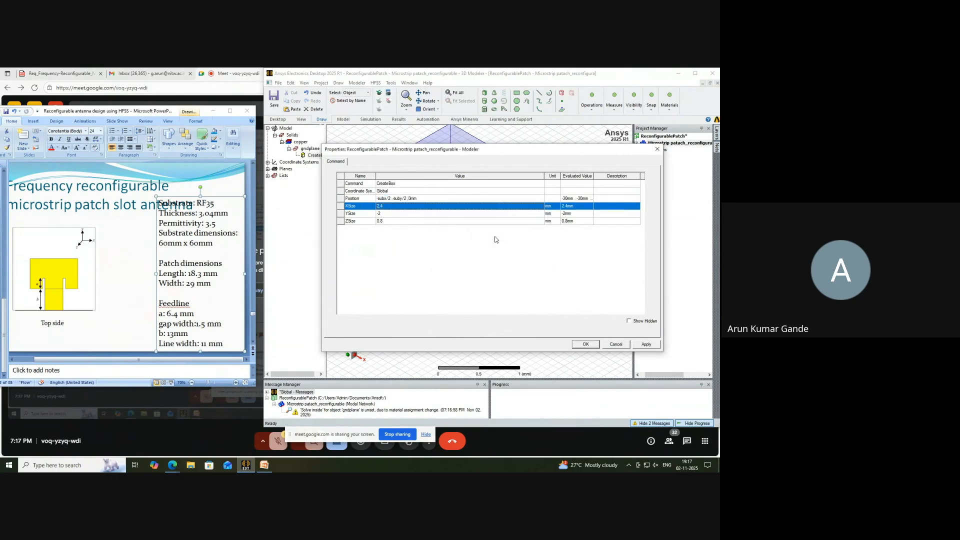
Set the gndplane box's X size to subx and its Y size to suby.
click(377, 206)
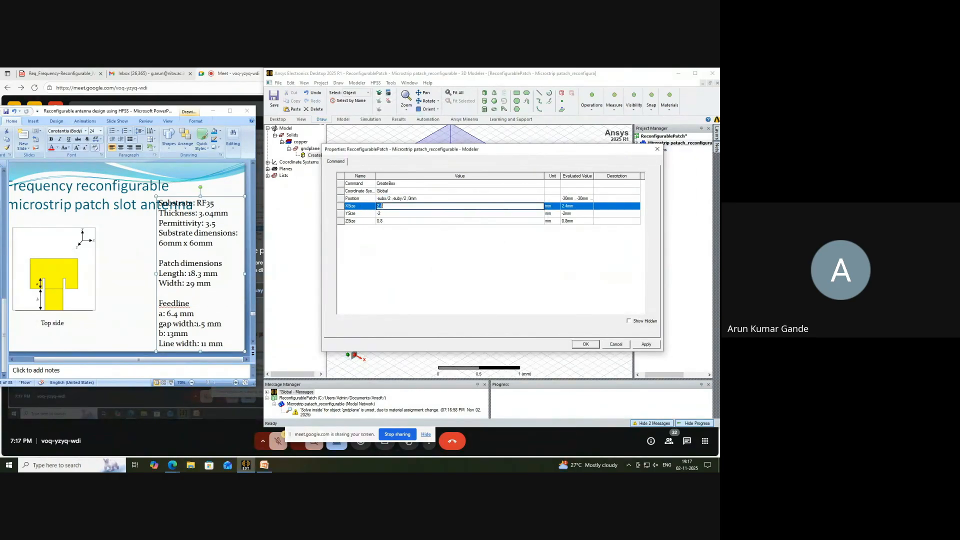
text(subx)
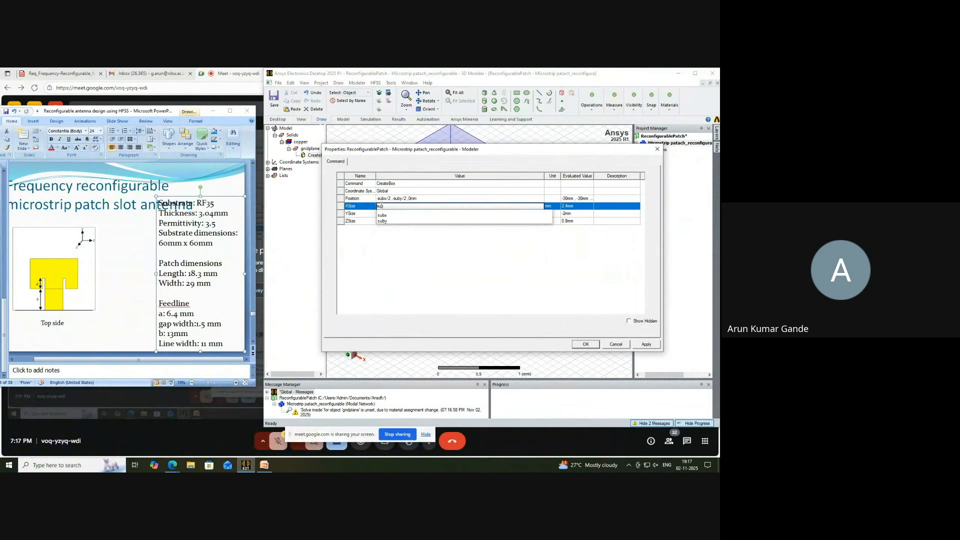
key(Tab)
text(suby)
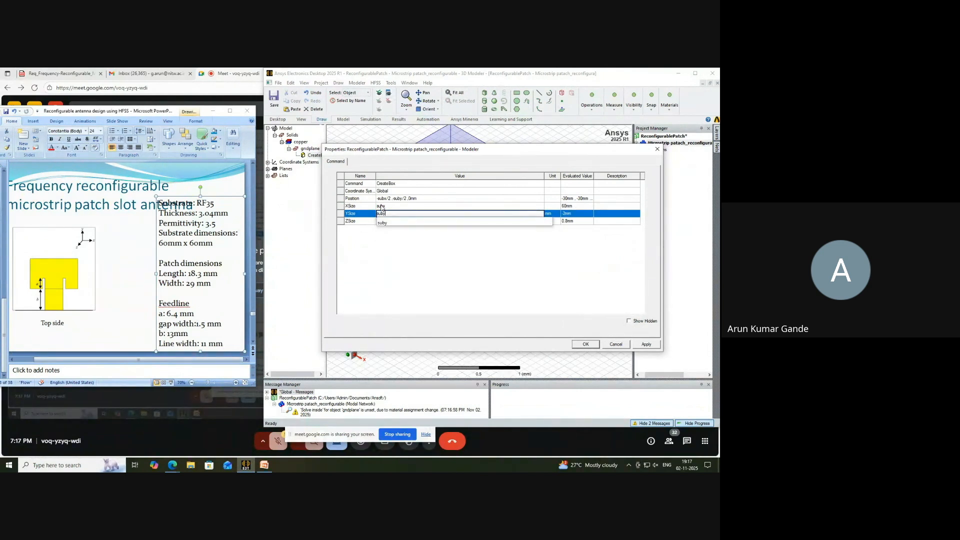
key(Tab)
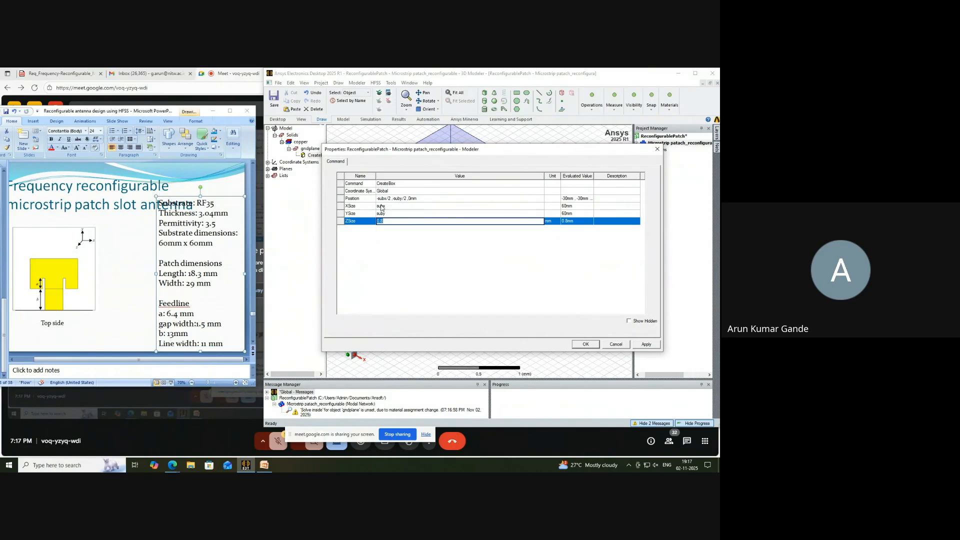
Set the gndplane box's Z size to a new variable t of 0.035mm and apply the box dimensions.
text(t)
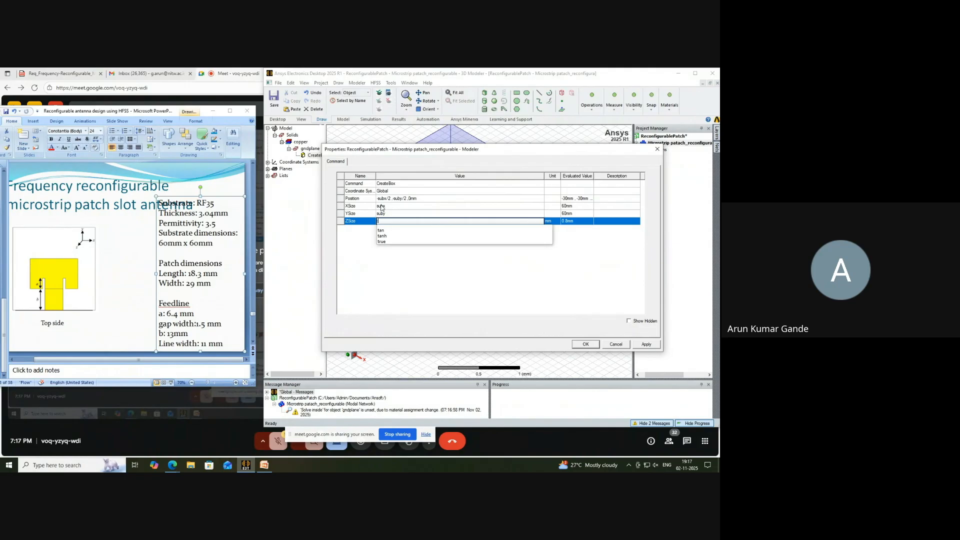
key(Tab)
text(0.0)
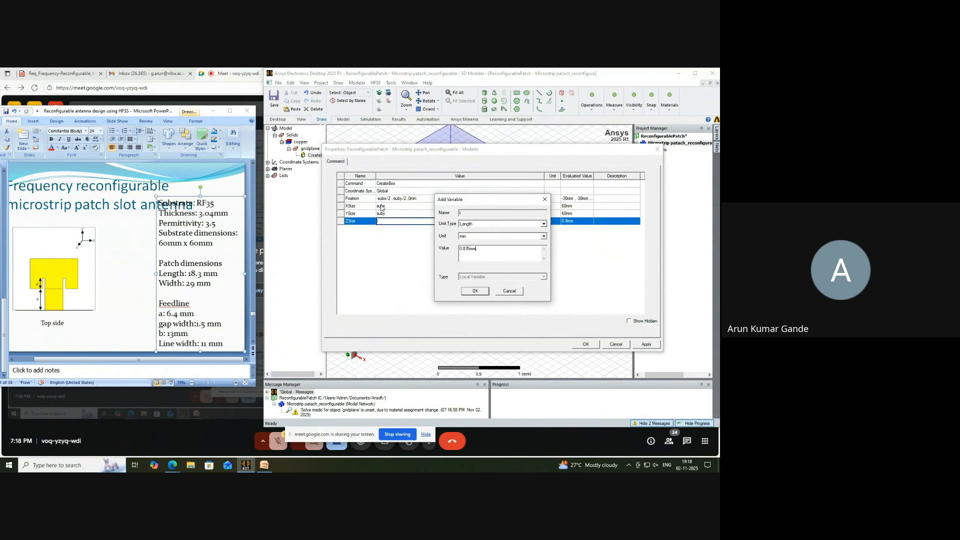
key(Return)
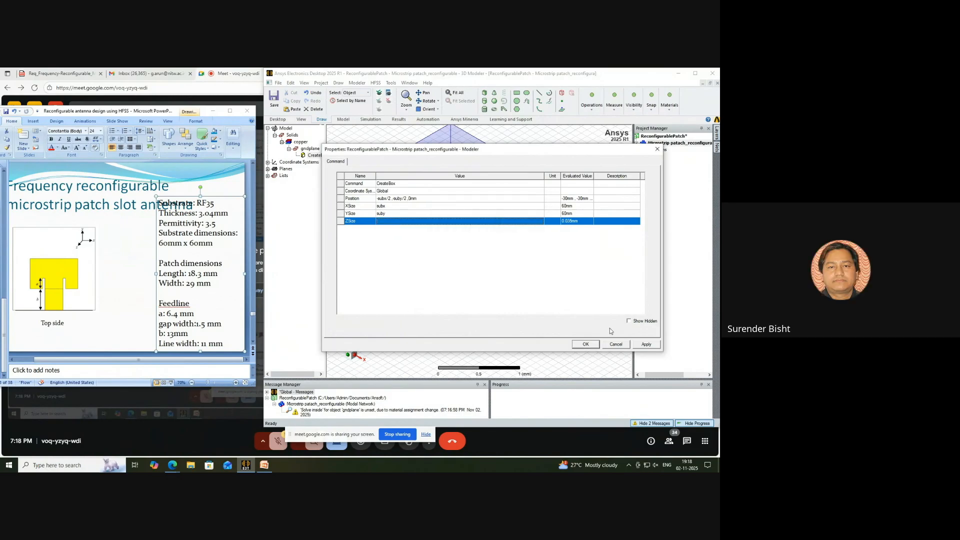
click(646, 345)
click(589, 345)
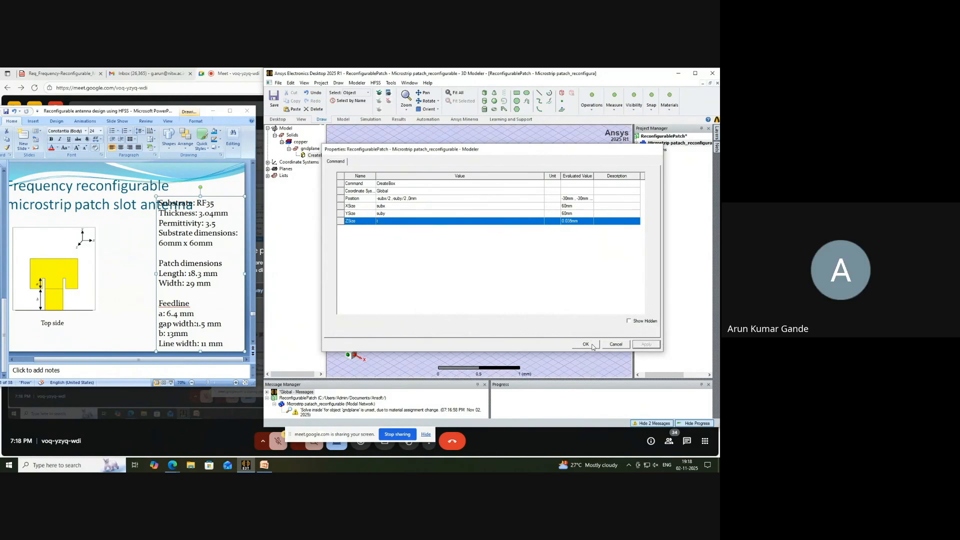
click(455, 93)
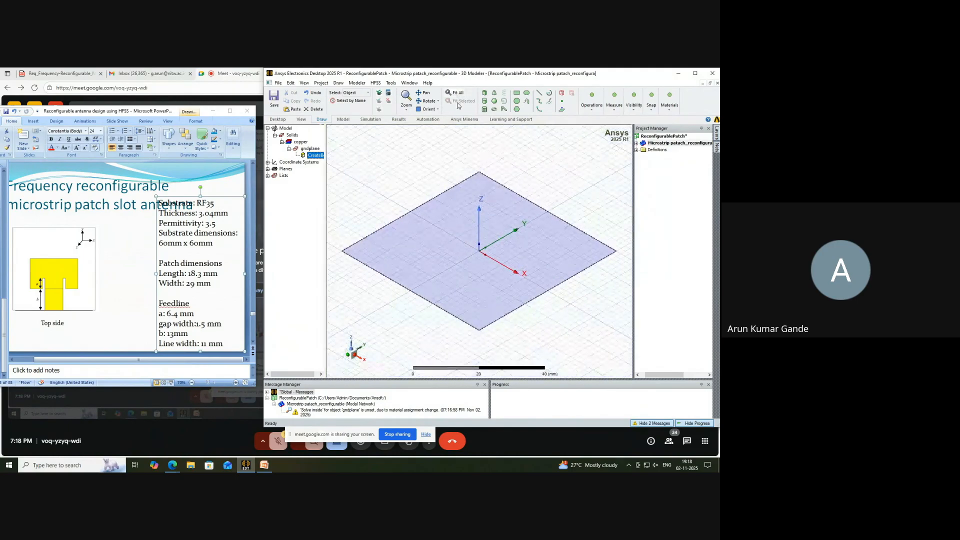
click(384, 206)
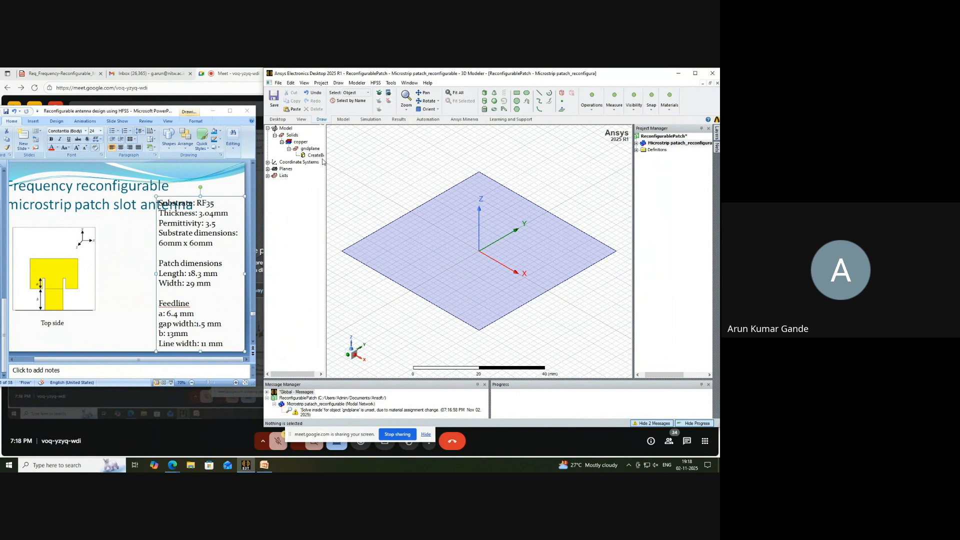
Copy the gndplane object and paste a duplicate of it into the model.
drag(326, 159, 336, 159)
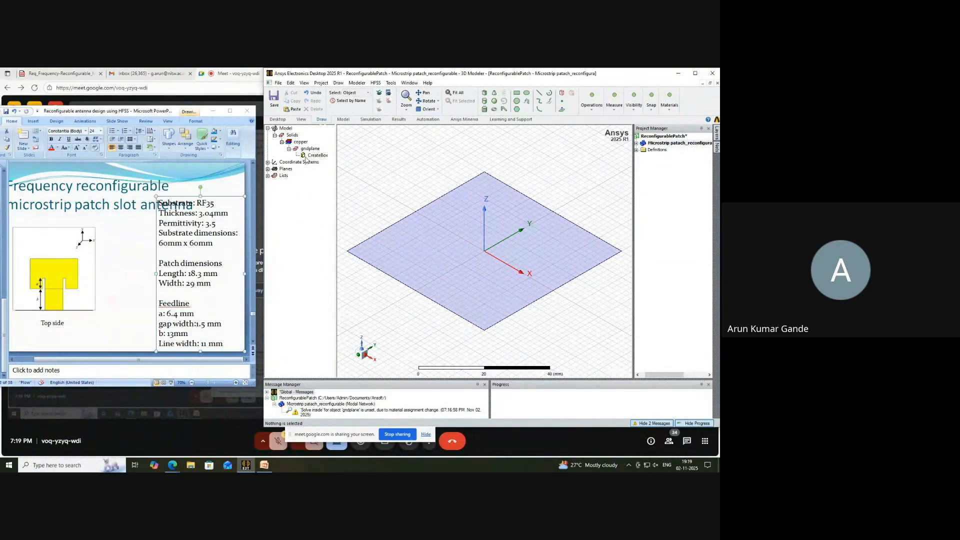
click(289, 149)
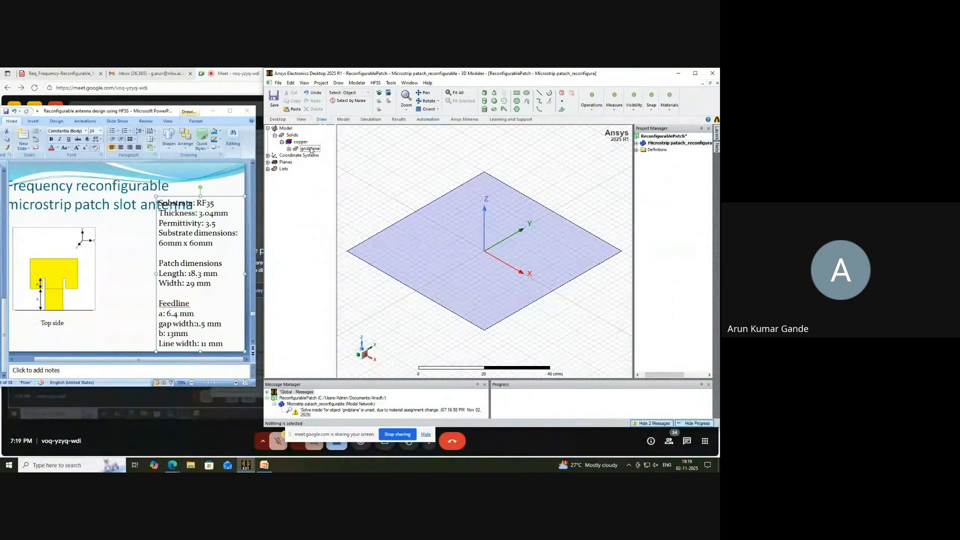
click(310, 149)
right_click(311, 150)
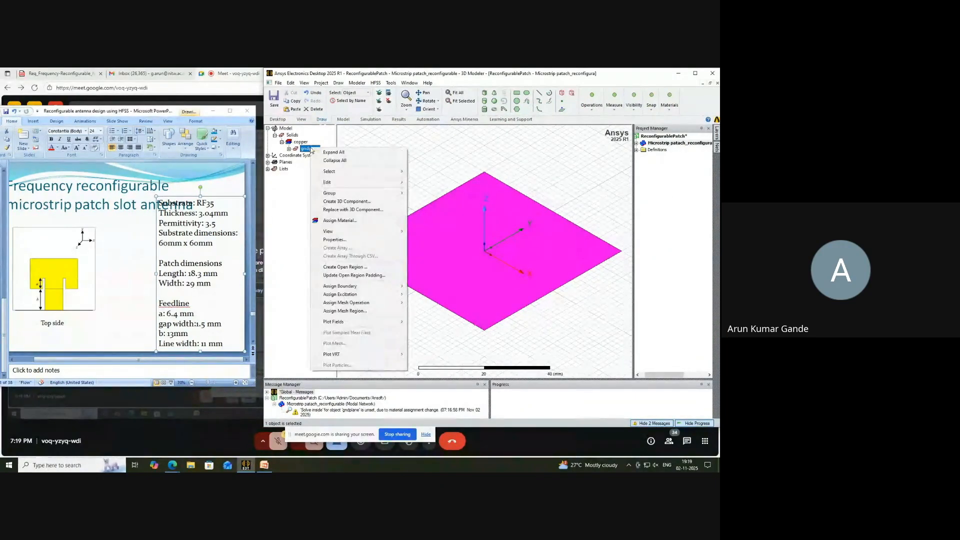
mouse_move(365, 183)
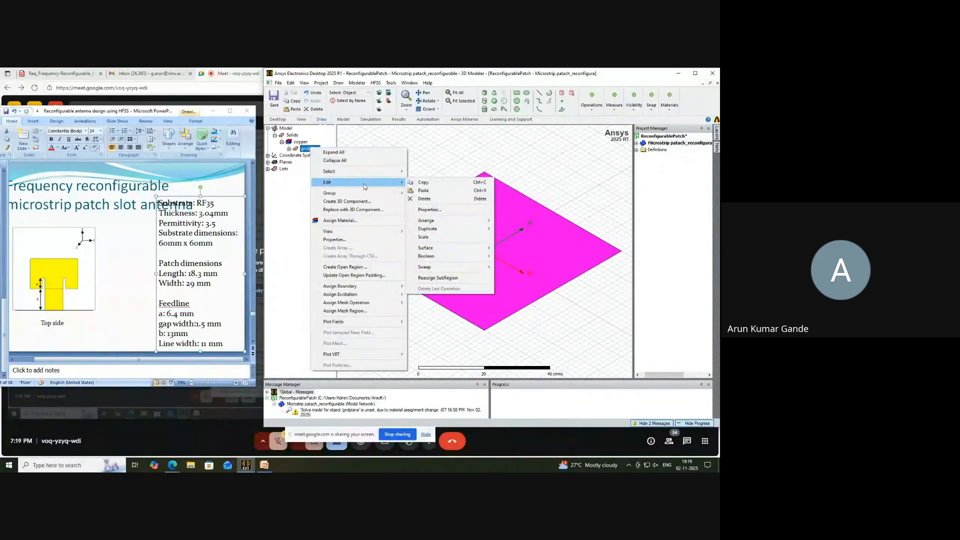
click(428, 185)
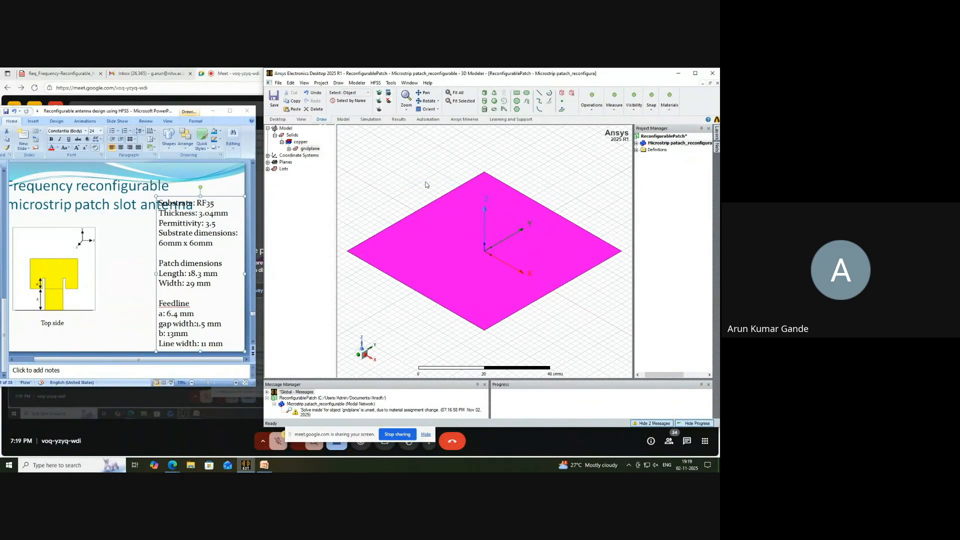
right_click(426, 185)
mouse_move(495, 255)
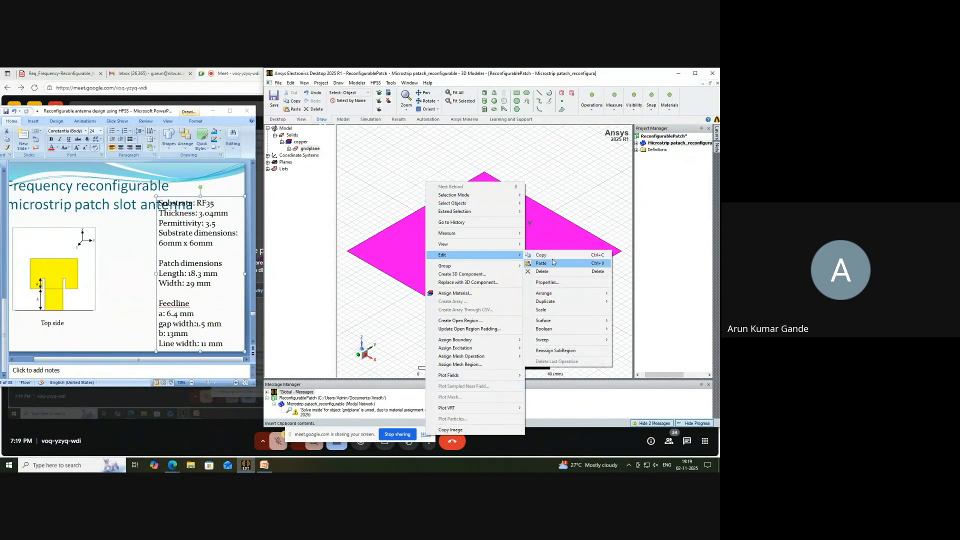
click(553, 263)
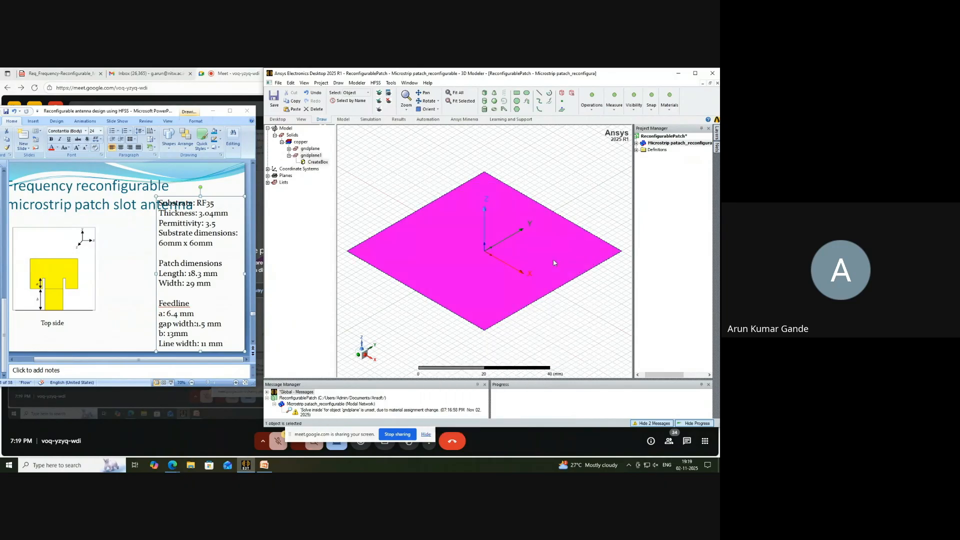
Rename the pasted ground plane copy as substrate.
click(312, 156)
double_click(314, 157)
click(399, 184)
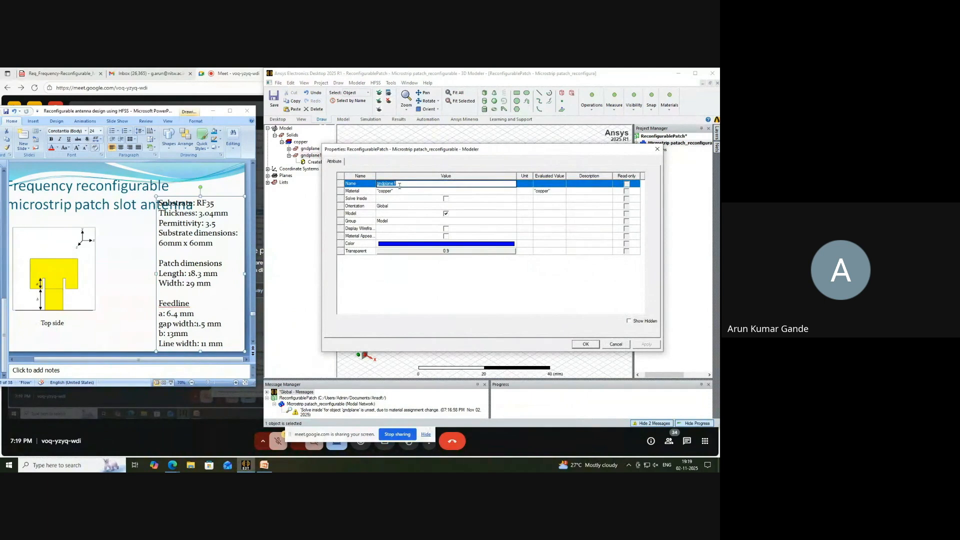
text(substrate)
Find Taconic RF-35 (tm) in the material library and assign it as the substrate's material.
click(393, 192)
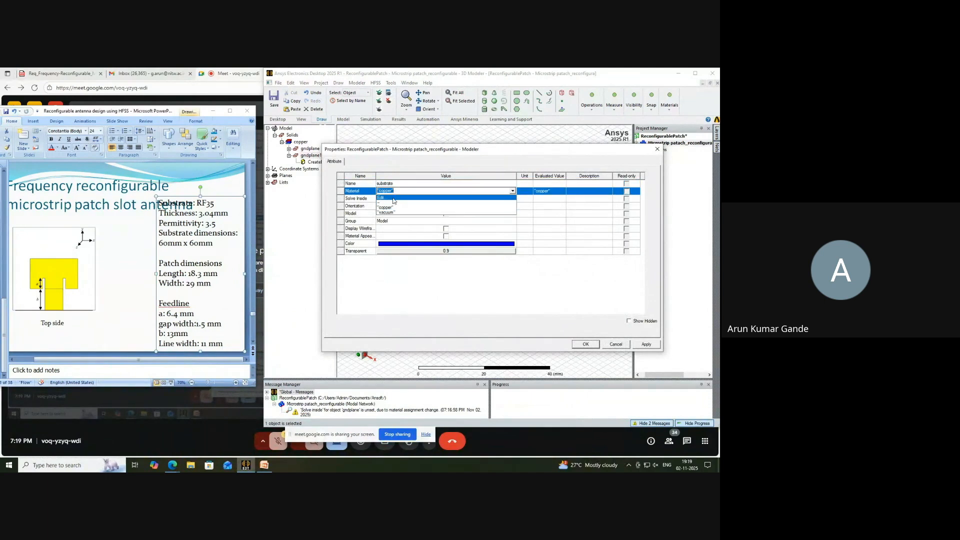
click(389, 199)
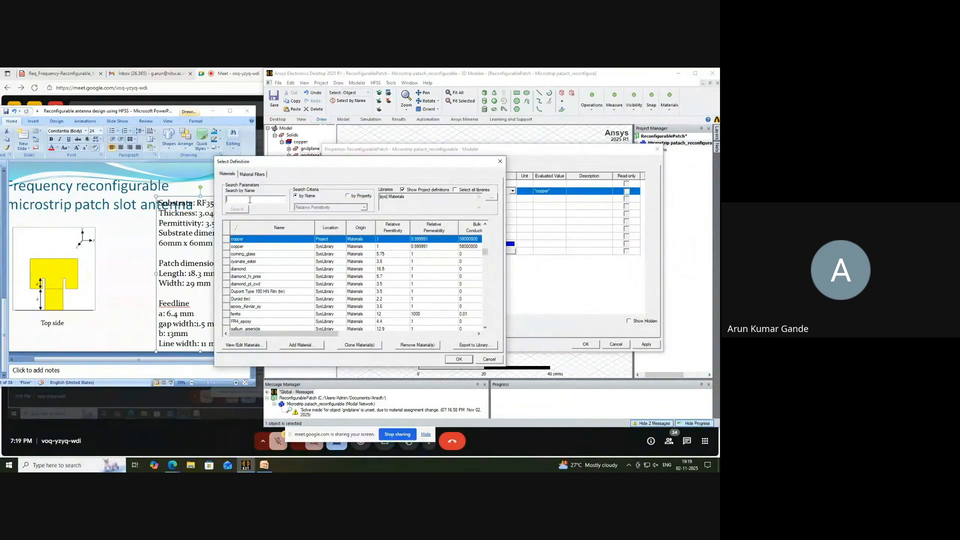
text(RF3)
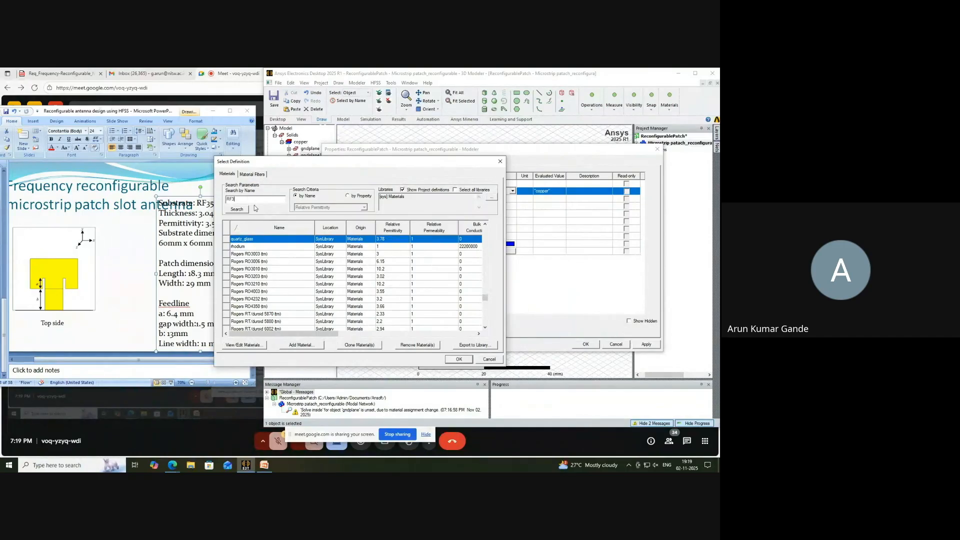
key(BackSpace)
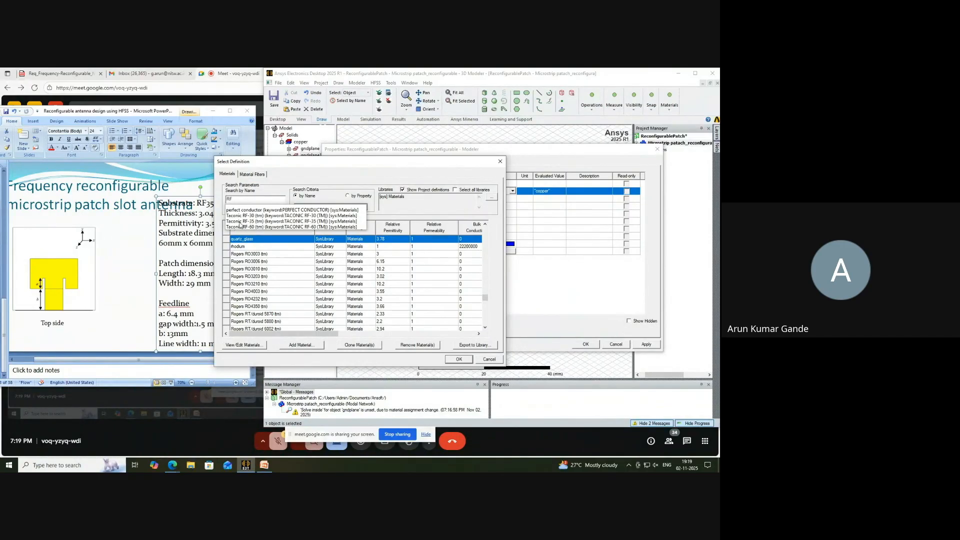
click(239, 222)
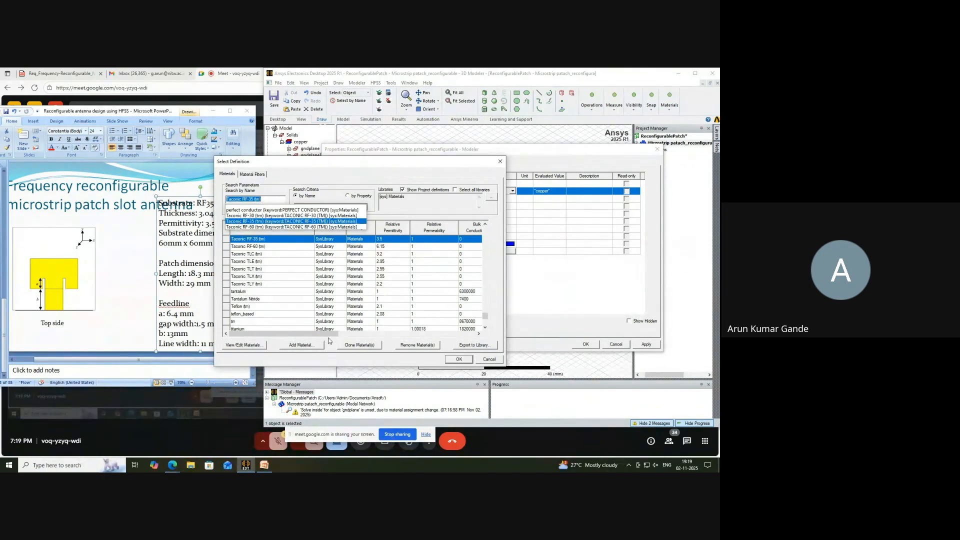
drag(328, 335, 343, 335)
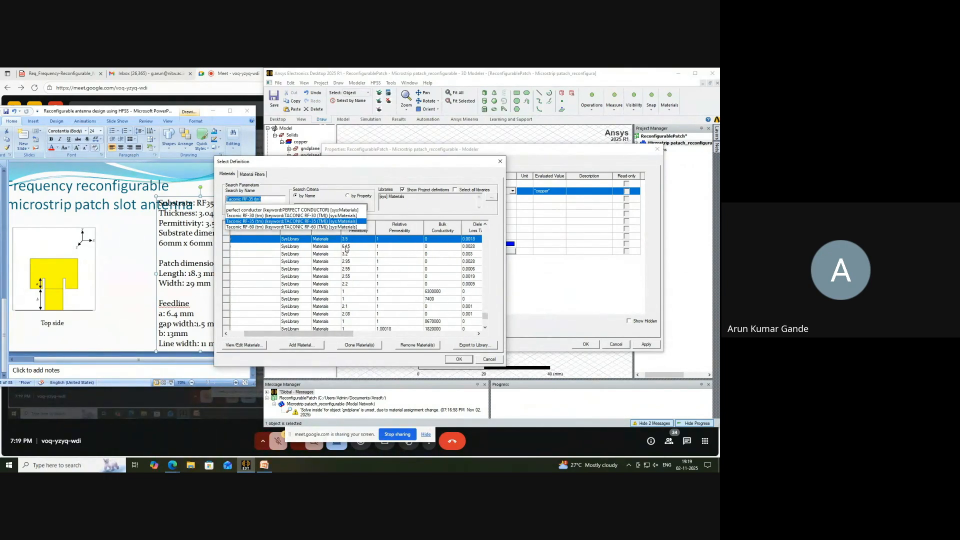
drag(340, 334, 357, 333)
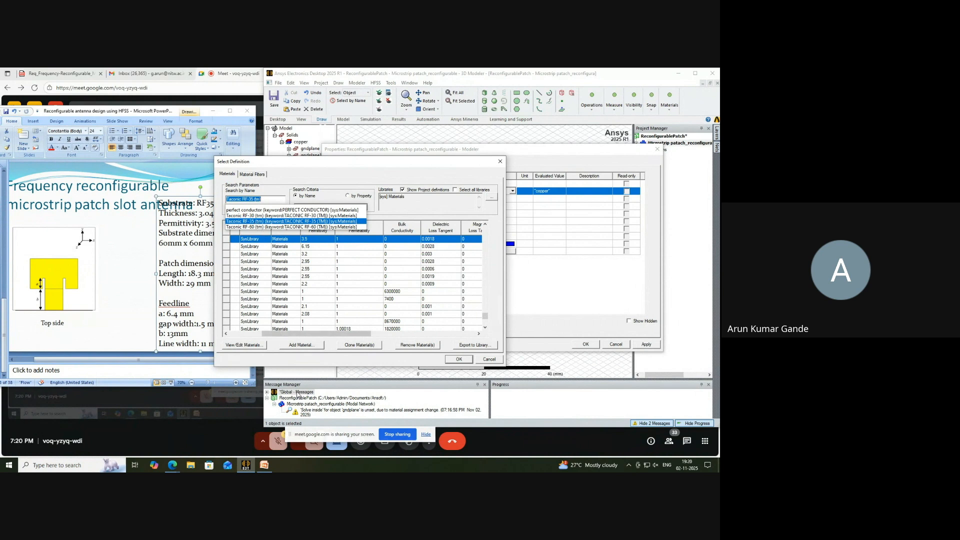
click(299, 346)
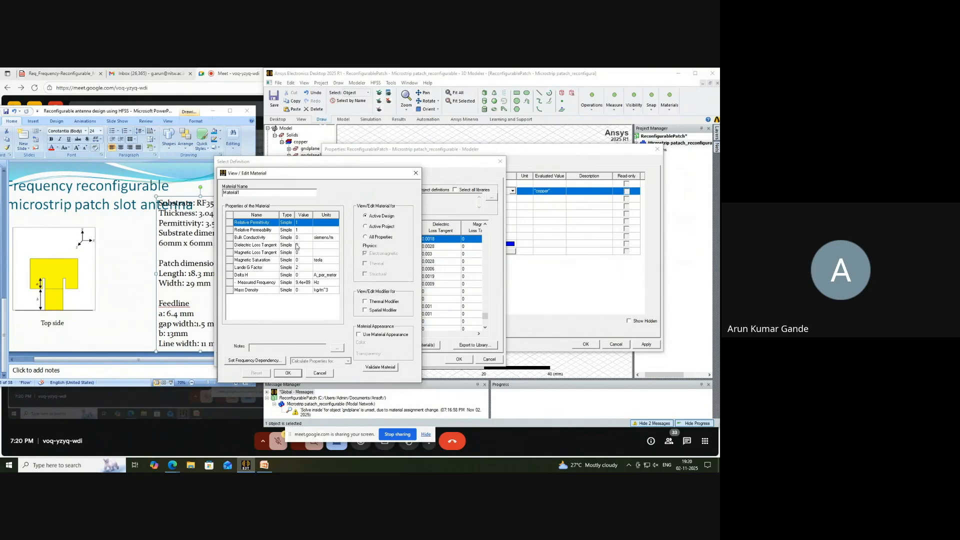
click(320, 373)
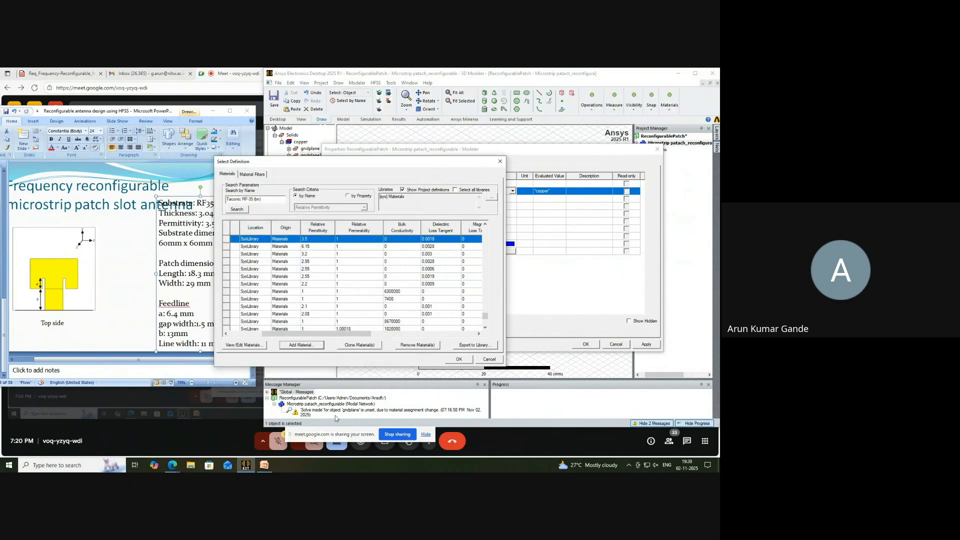
drag(317, 334, 248, 334)
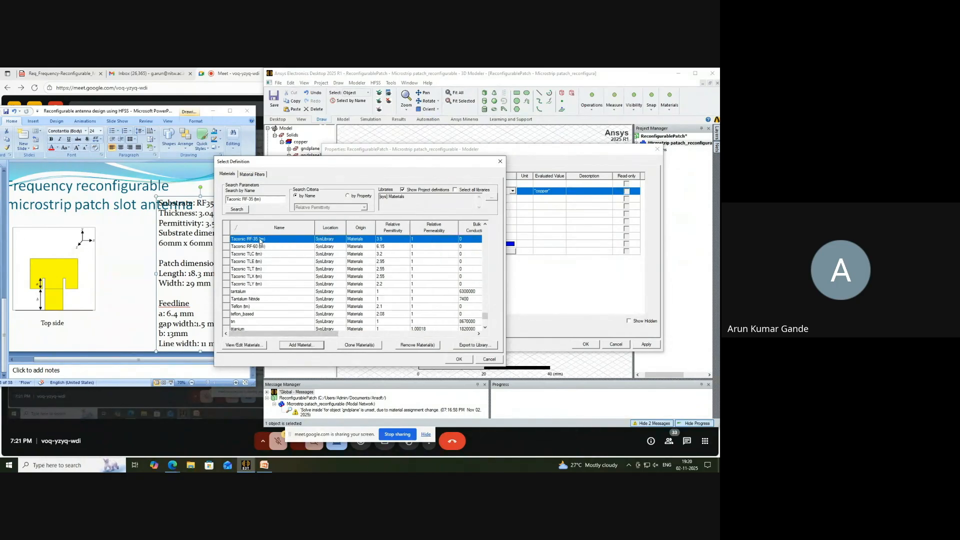
click(459, 359)
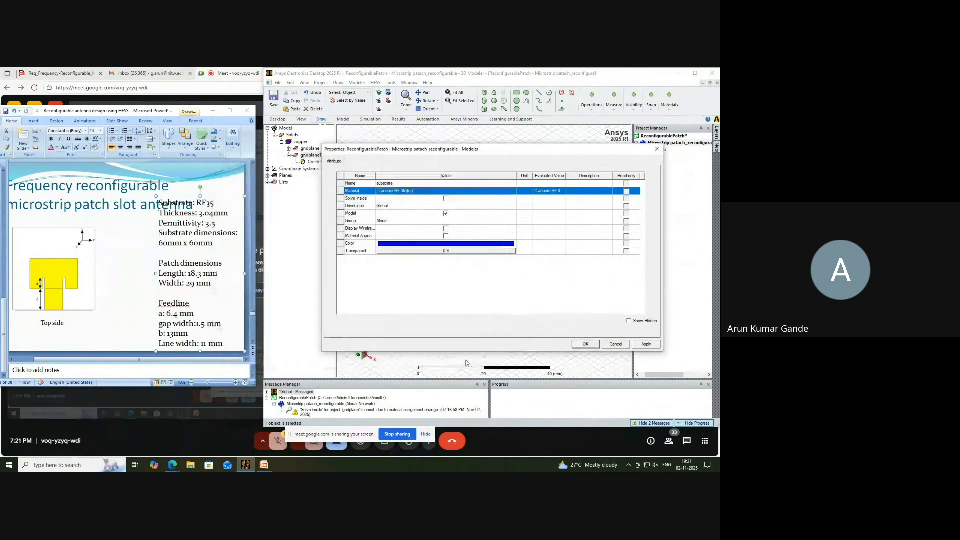
Confirm the substrate's material and set the Z coordinate of the substrate box's position to t.
click(586, 344)
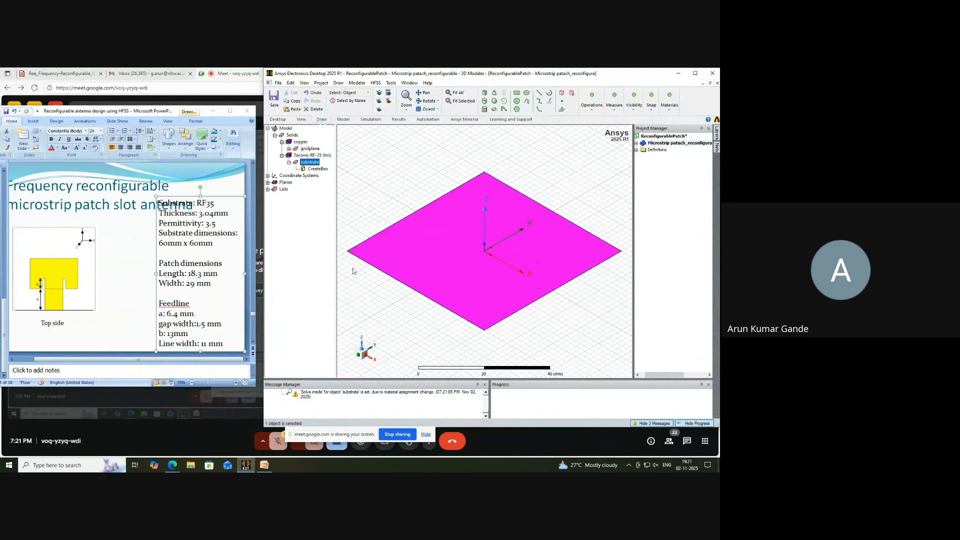
double_click(316, 170)
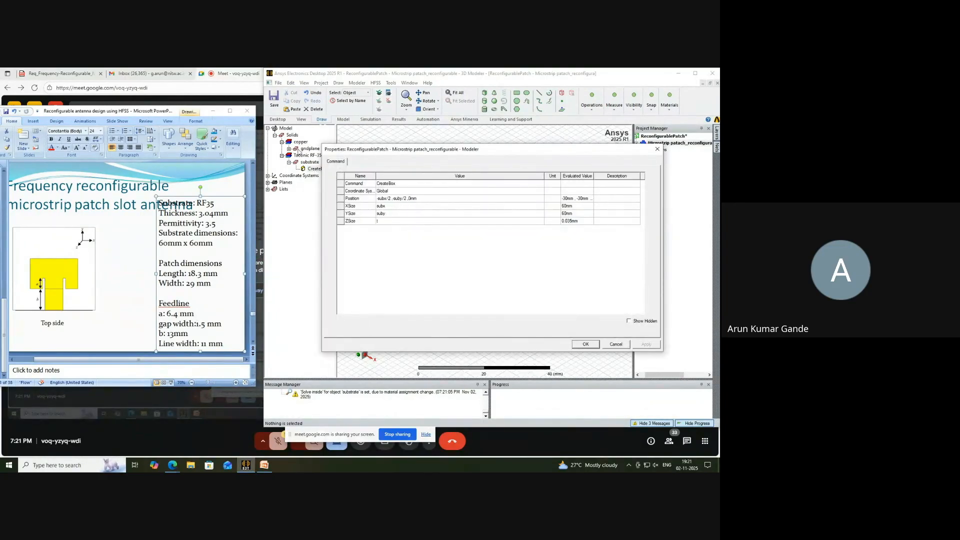
drag(347, 153, 372, 175)
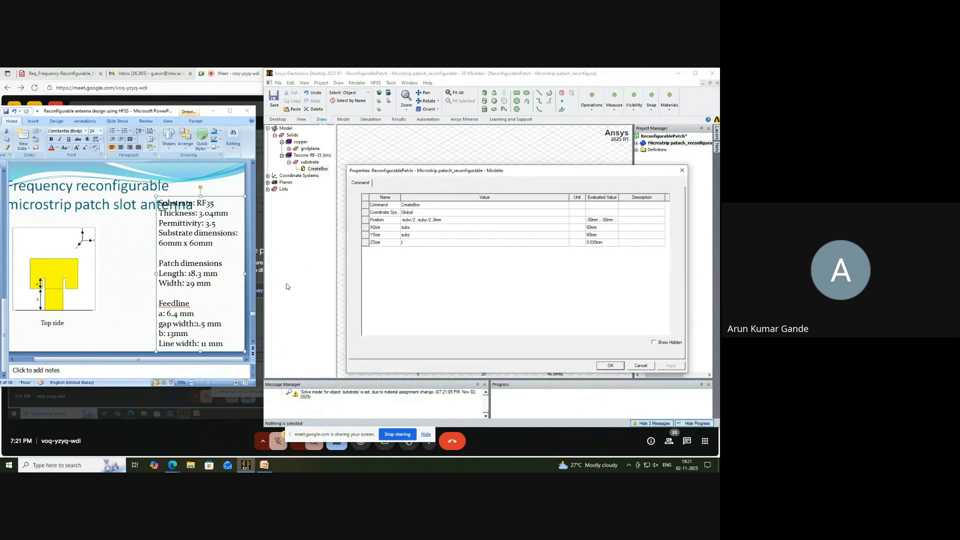
click(433, 221)
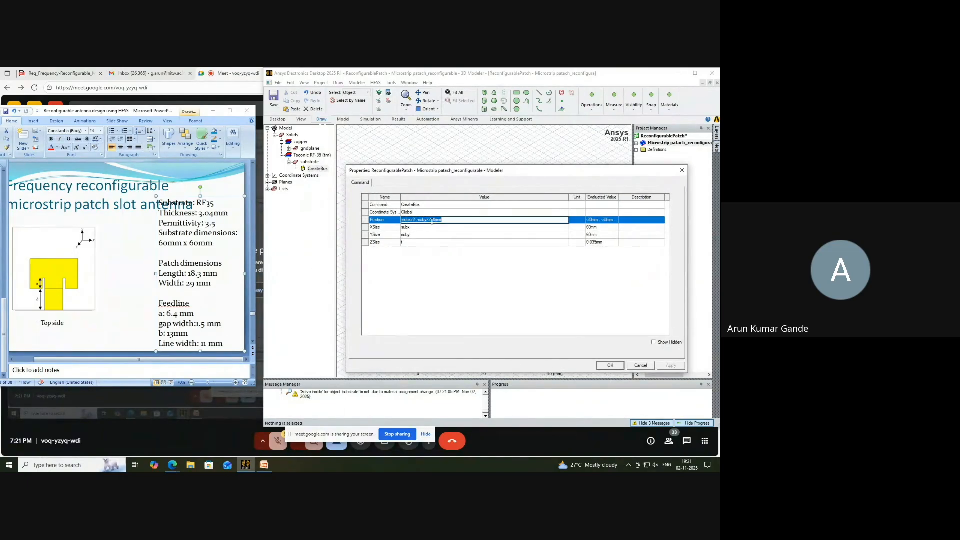
drag(434, 220, 444, 220)
text(t)
click(434, 252)
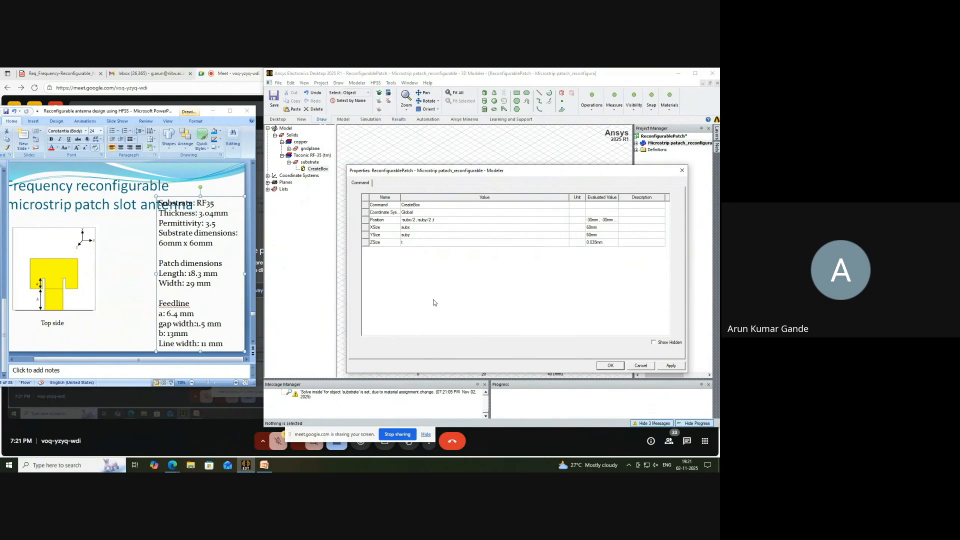
Set the substrate box's Z size to a new variable h of 3.04mm and apply the box dimensions.
click(420, 243)
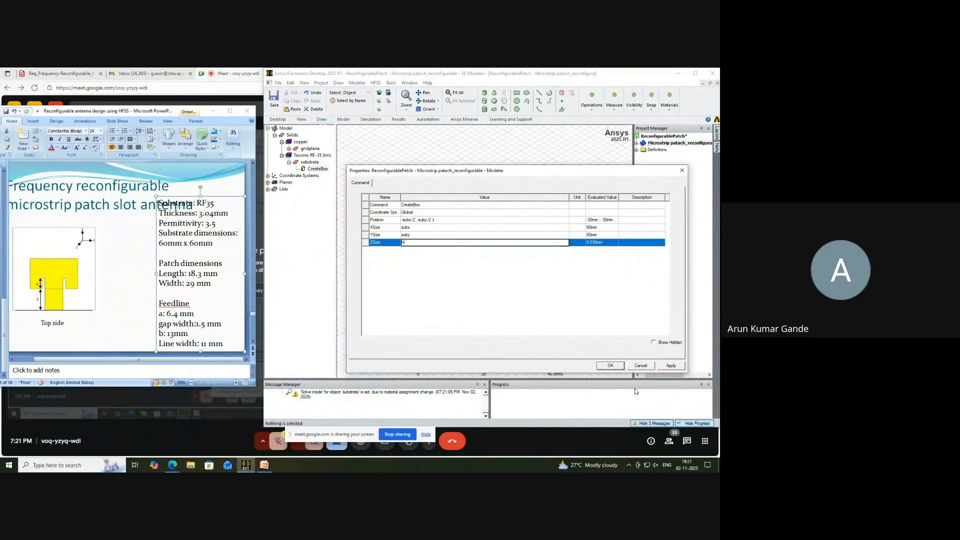
click(610, 366)
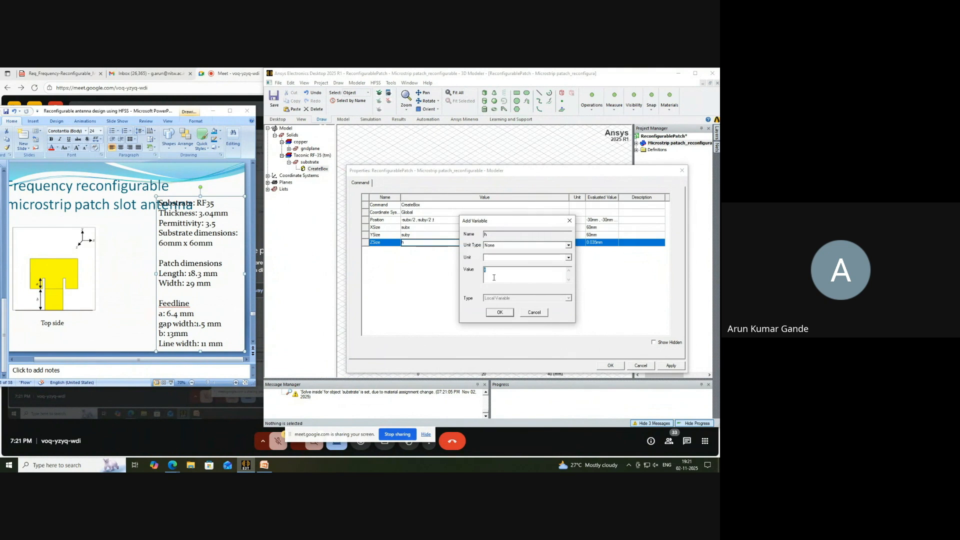
text(3.04mm)
click(497, 313)
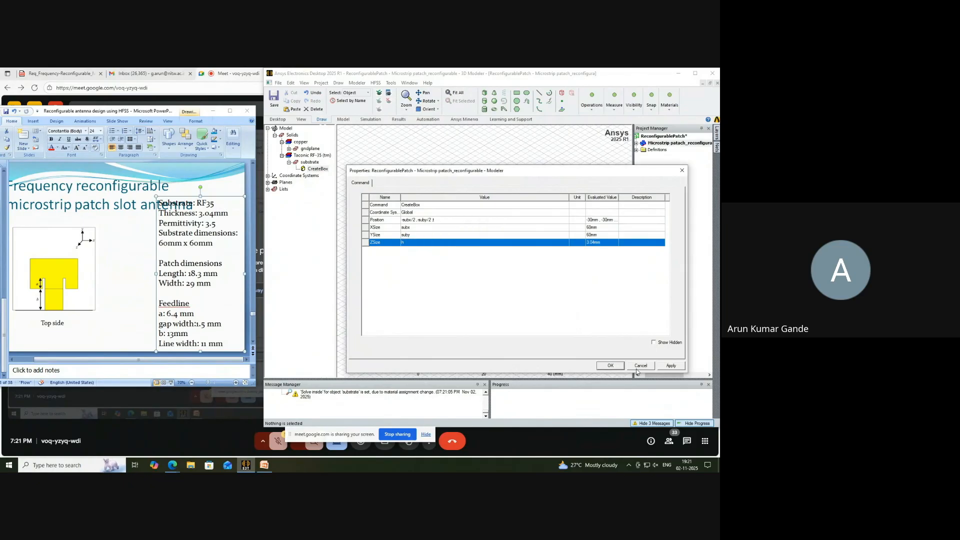
click(616, 365)
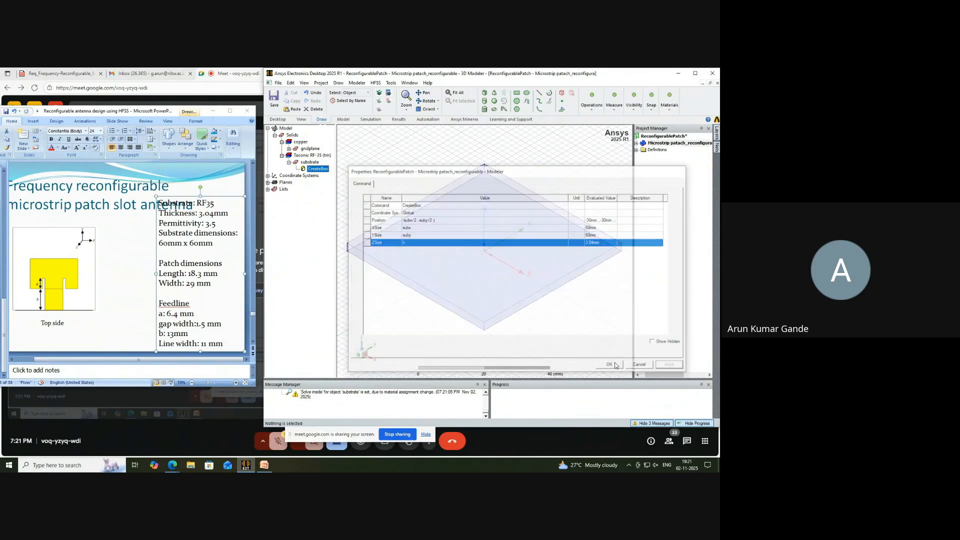
Examine the ground plane and substrate edge-on at their contact, highlighting each, and return to the fitted isometric view.
click(364, 294)
click(426, 101)
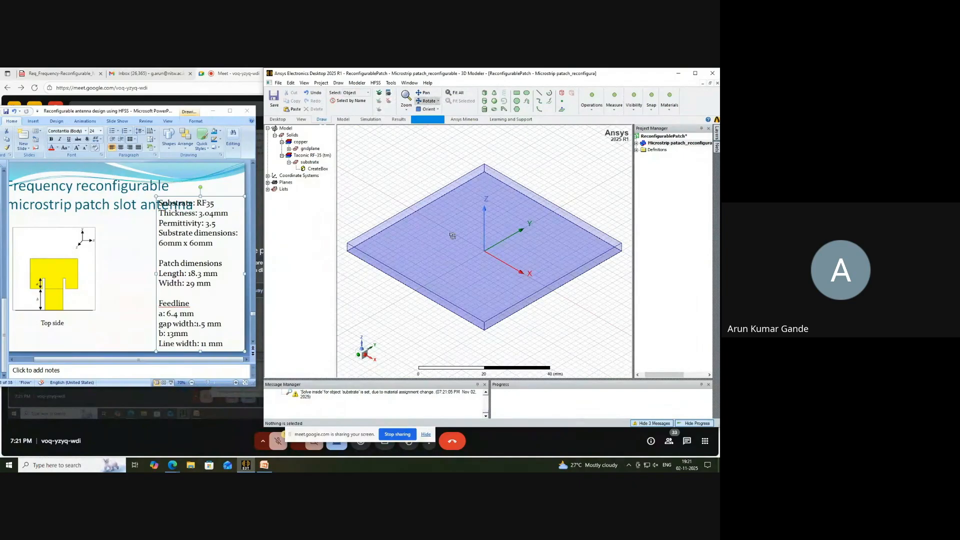
double_click(461, 300)
scroll(433, 258, up, 4)
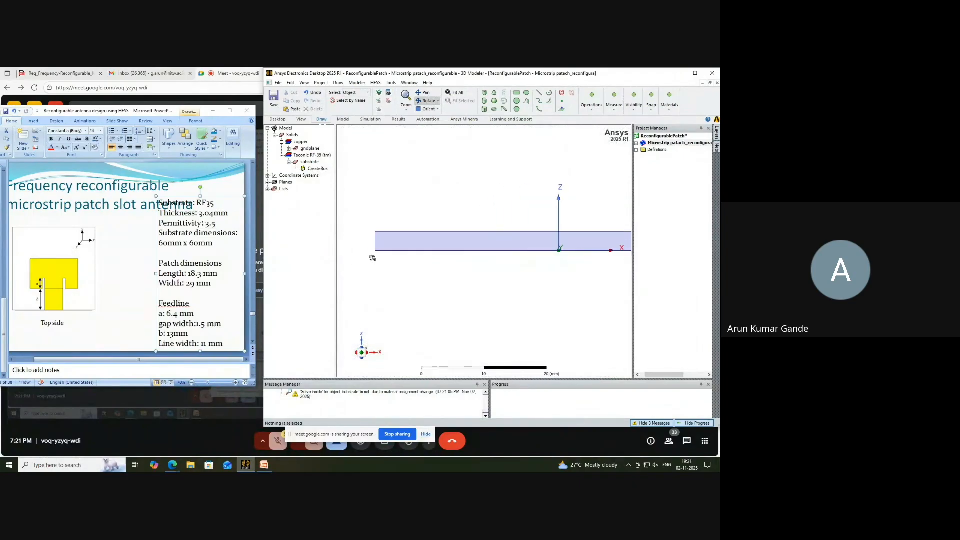
scroll(373, 258, up, 5)
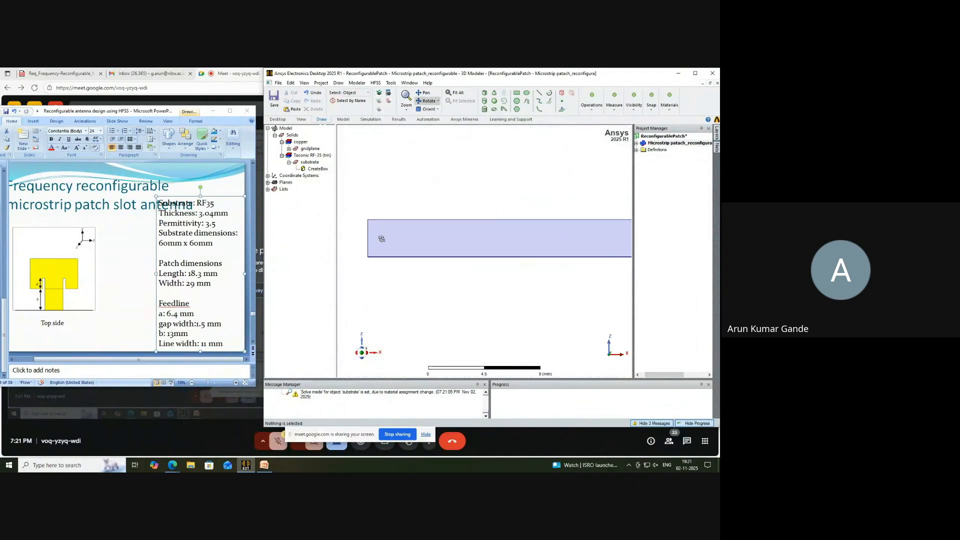
click(306, 149)
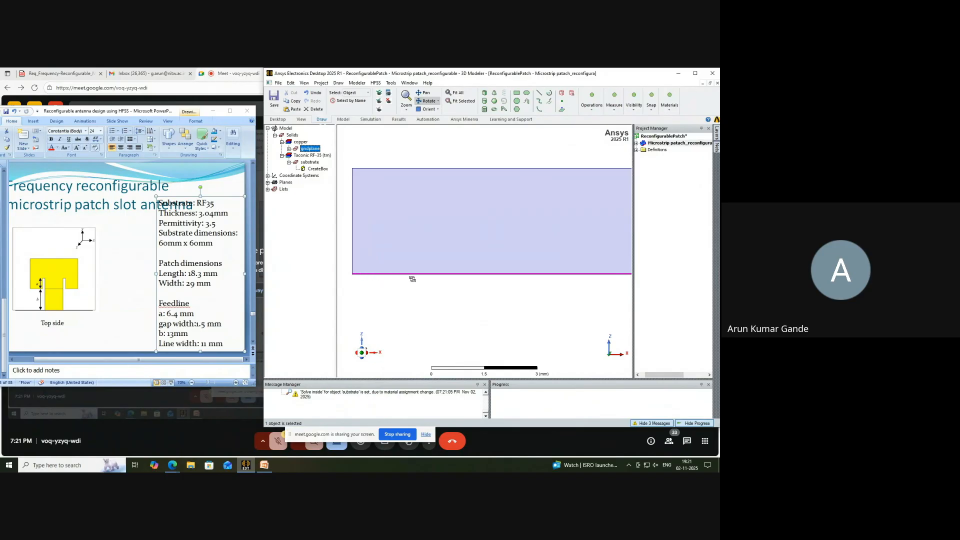
click(313, 162)
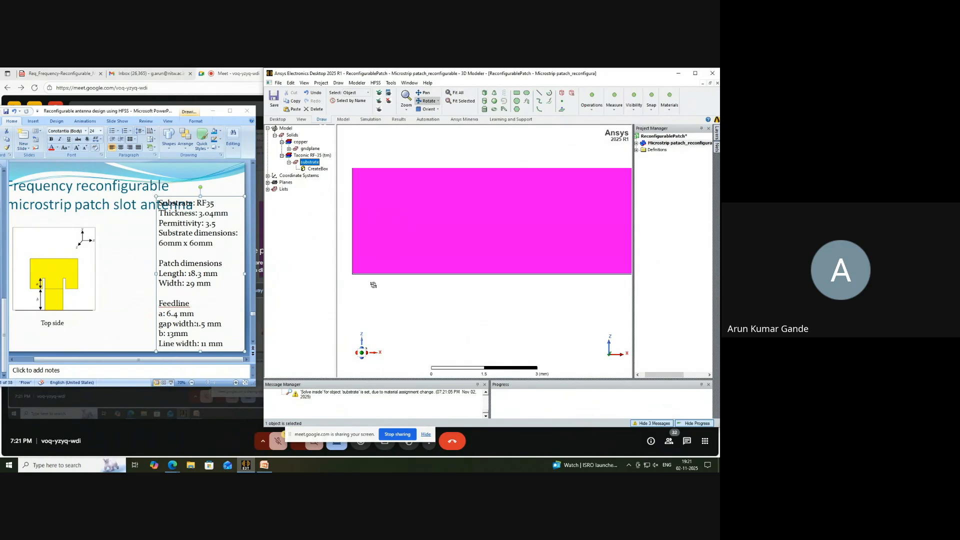
scroll(350, 275, up, 3)
scroll(350, 274, up, 5)
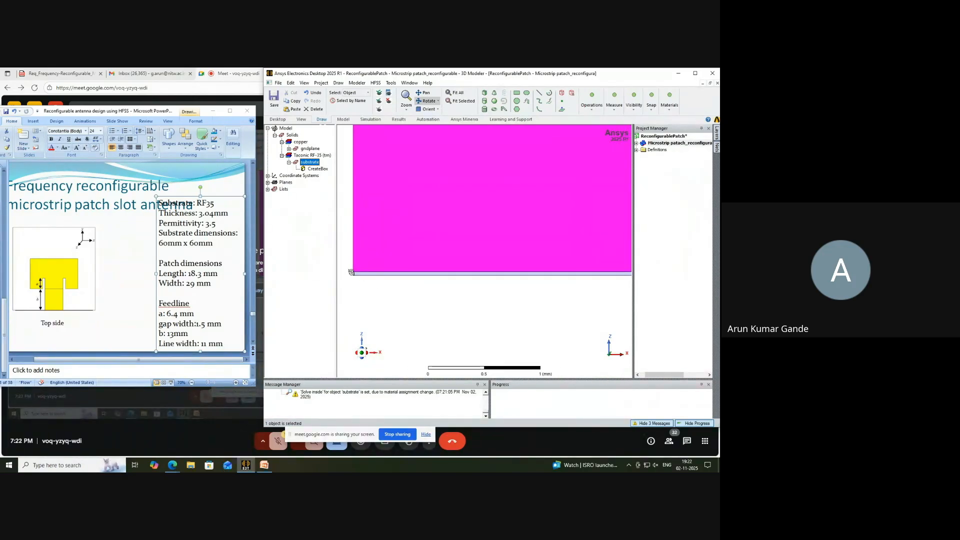
scroll(358, 282, down, 1)
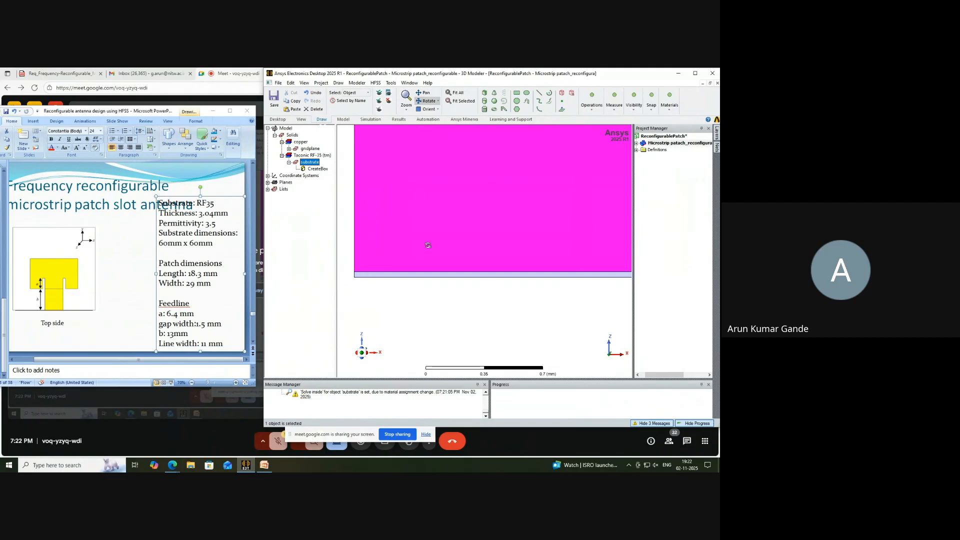
scroll(450, 245, down, 4)
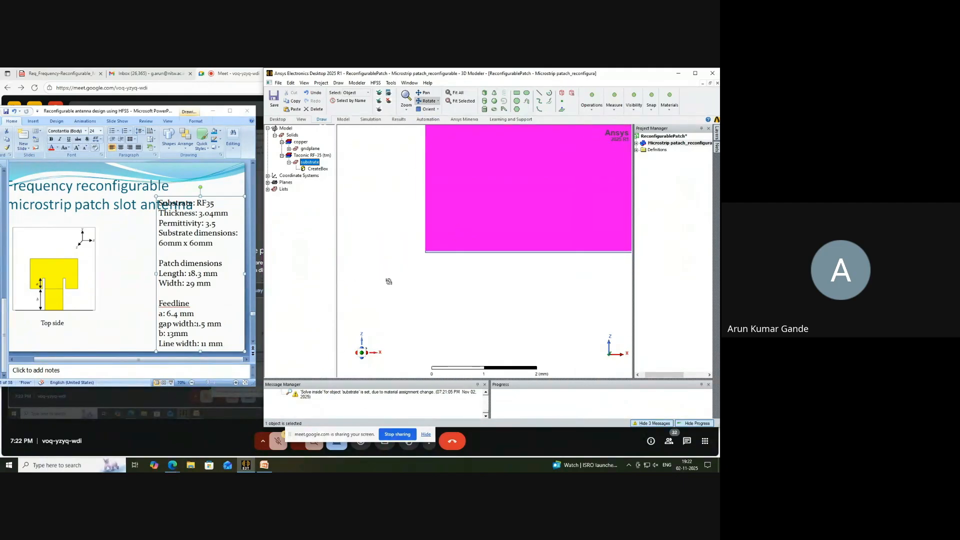
scroll(385, 285, down, 5)
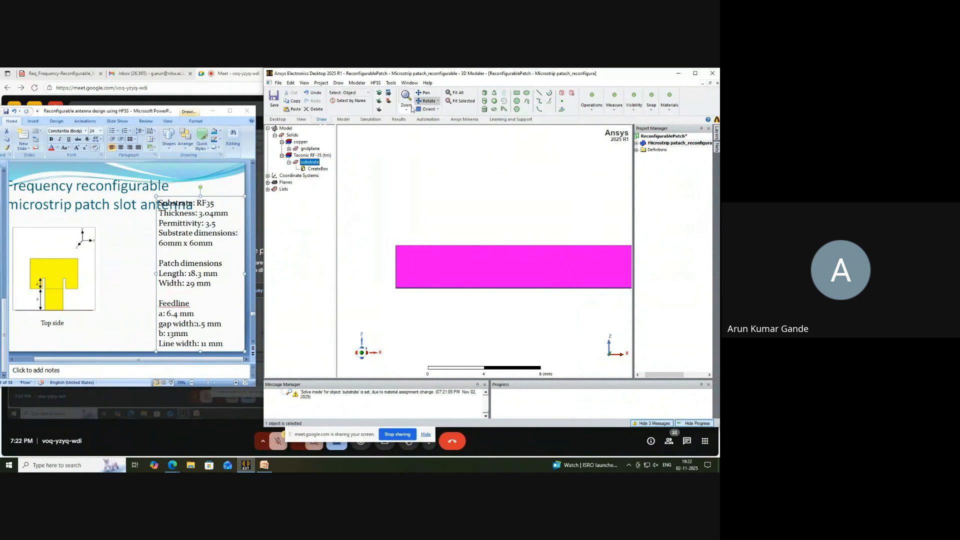
click(427, 103)
double_click(559, 173)
click(458, 91)
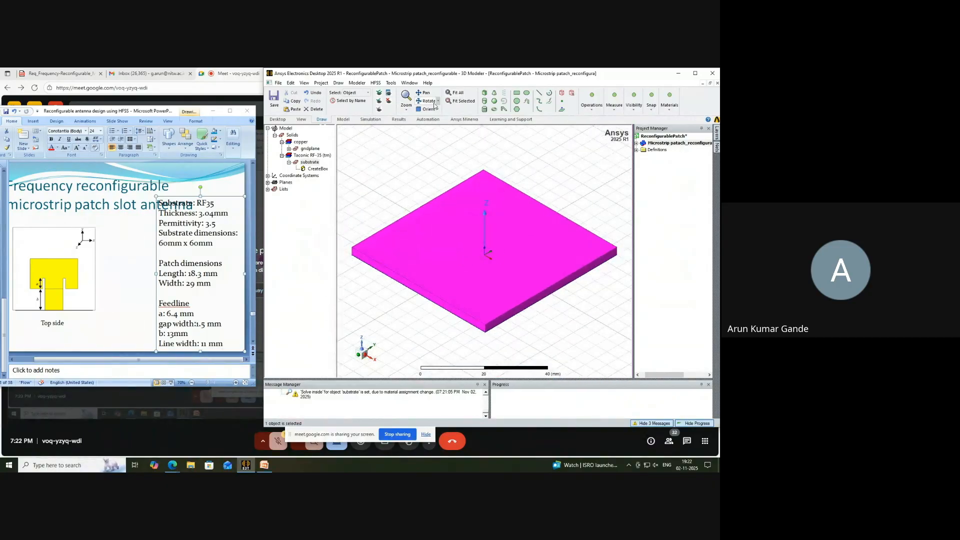
click(411, 183)
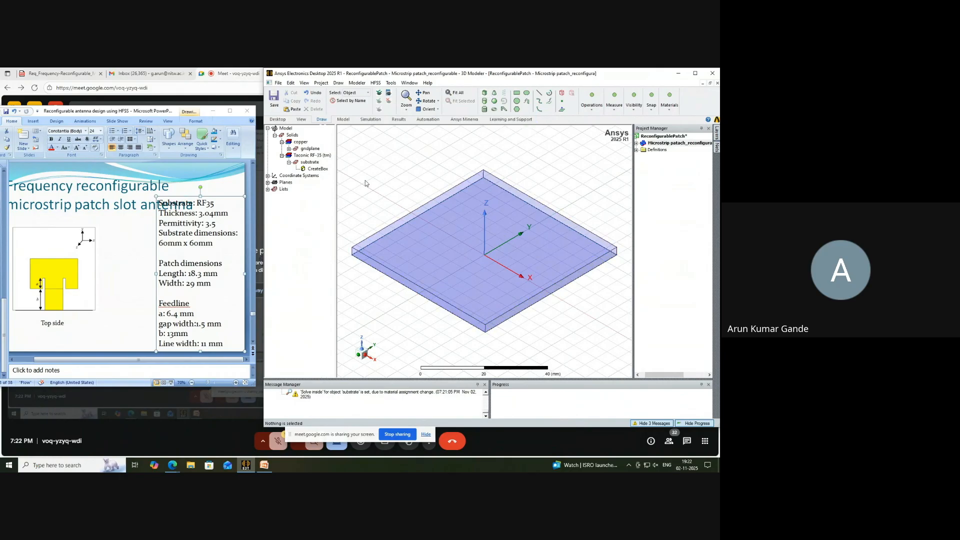
click(311, 162)
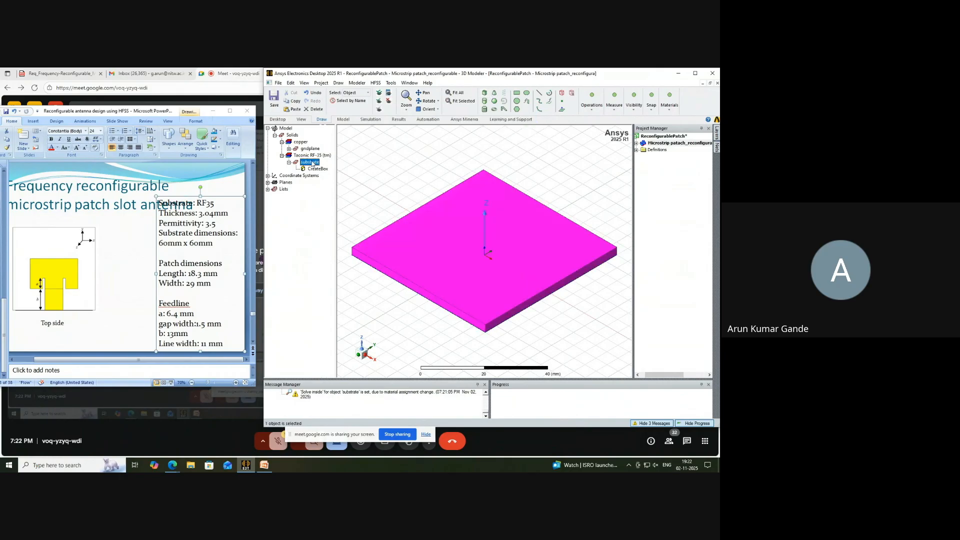
click(370, 186)
Draw a box about 35 by 25 by 5 mm over the substrate, starting at -20, 15, 0.
click(484, 94)
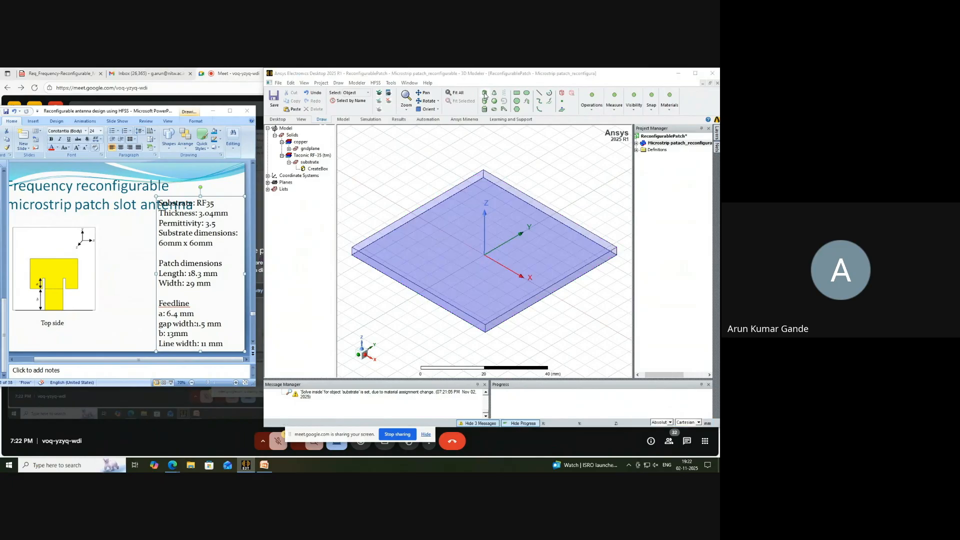
click(471, 213)
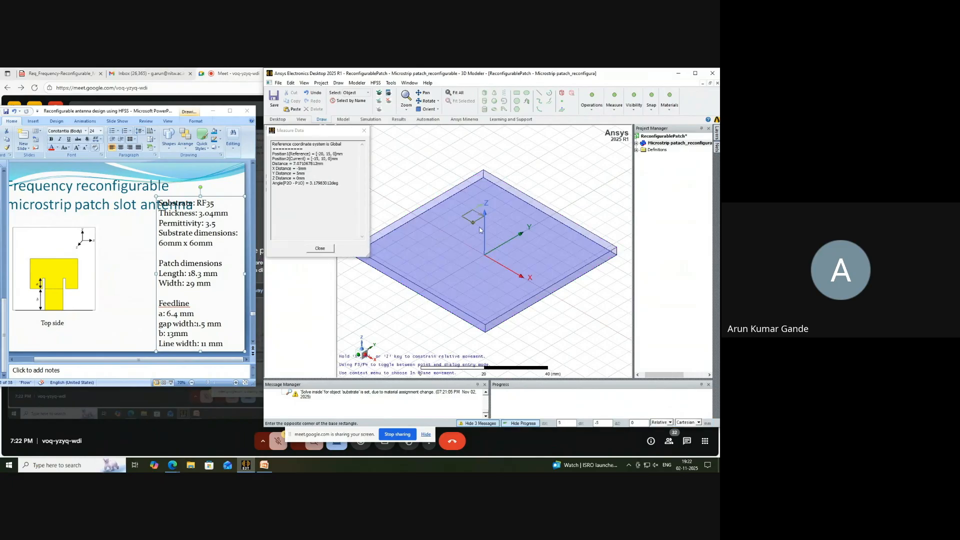
click(490, 289)
click(492, 275)
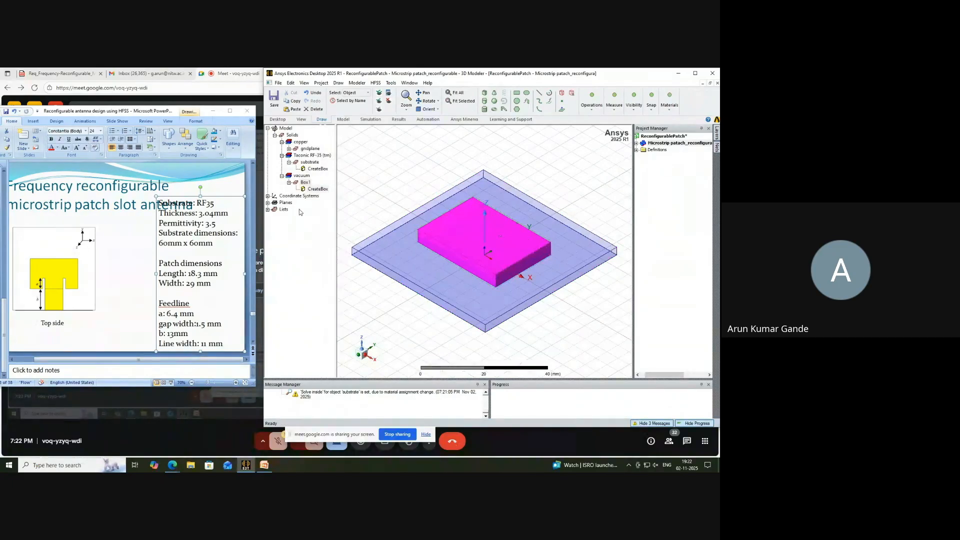
Rename the new box as Patch and assign copper as its material.
double_click(305, 182)
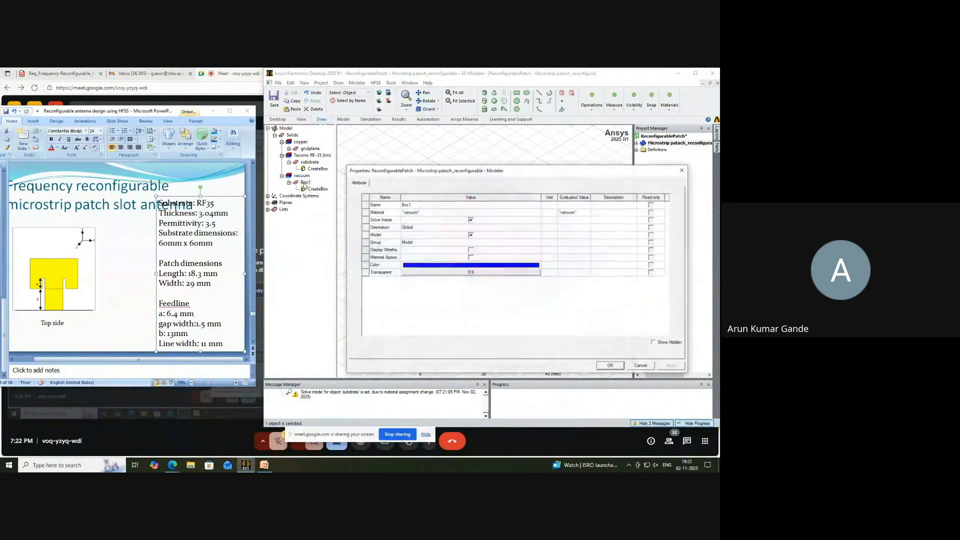
click(420, 206)
text(Patch)
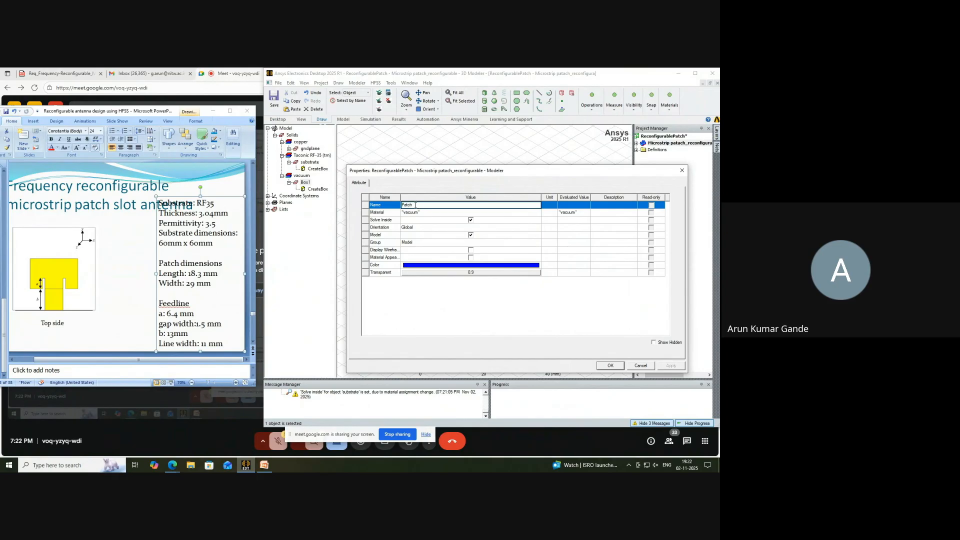
click(411, 212)
click(411, 212)
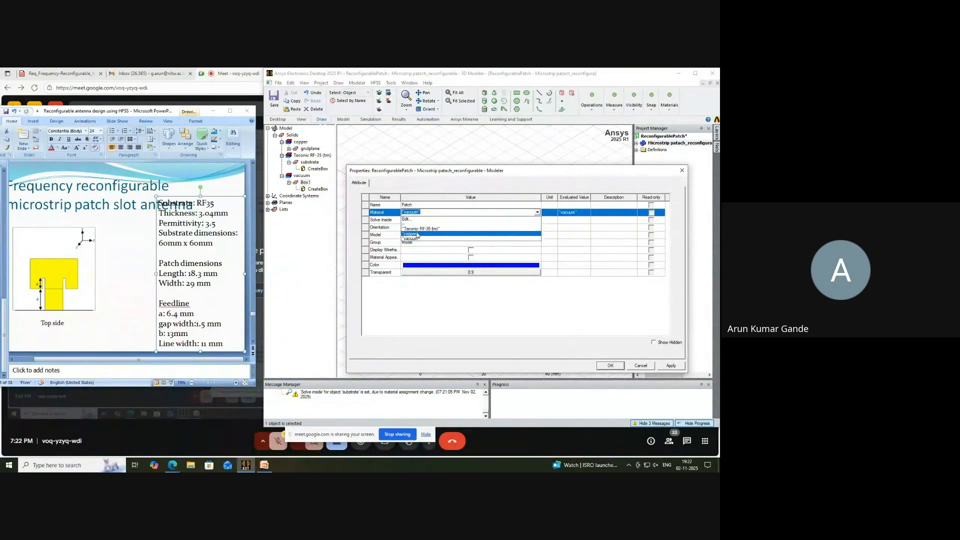
click(417, 234)
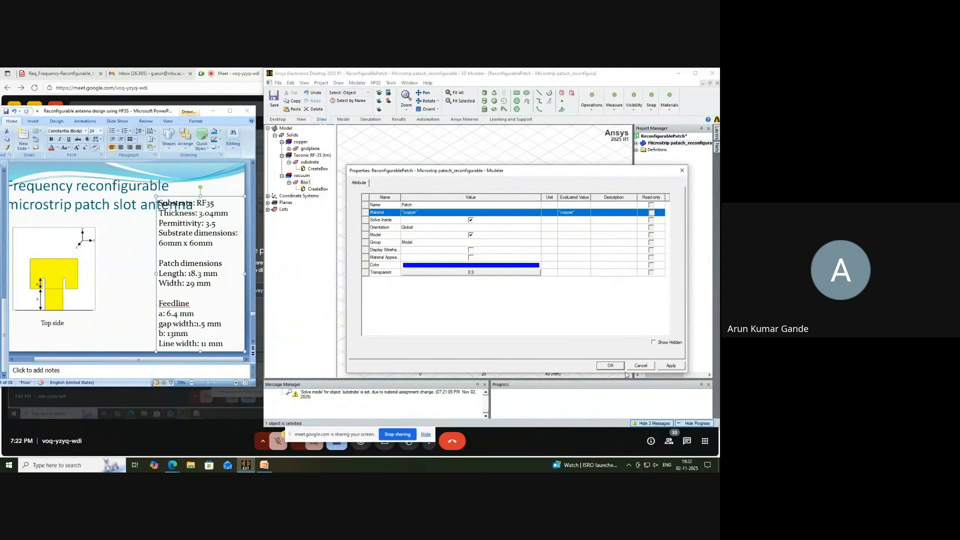
click(611, 365)
Set the Patch box's position to -patw/2, -patl/2, t+h.
double_click(312, 162)
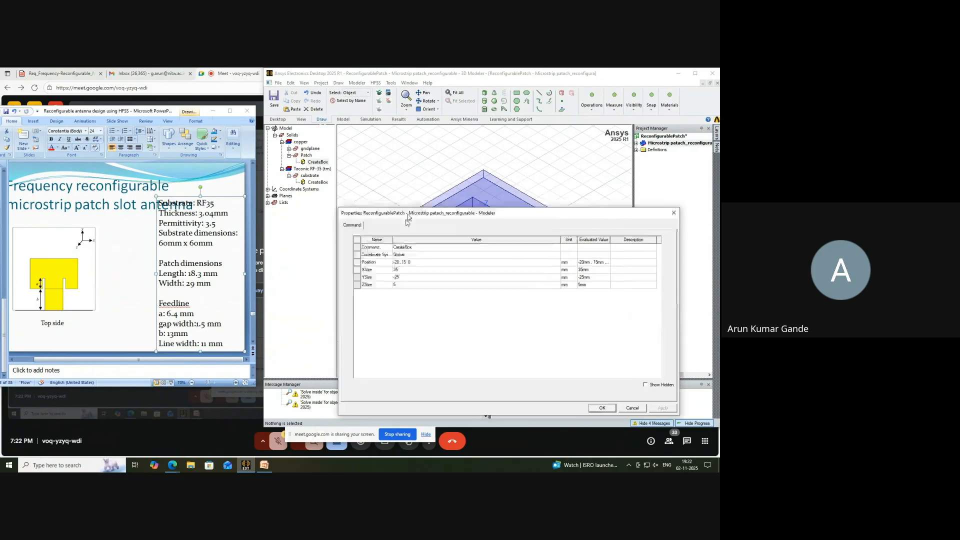
drag(408, 218, 383, 296)
click(373, 340)
double_click(371, 340)
text(patw/2)
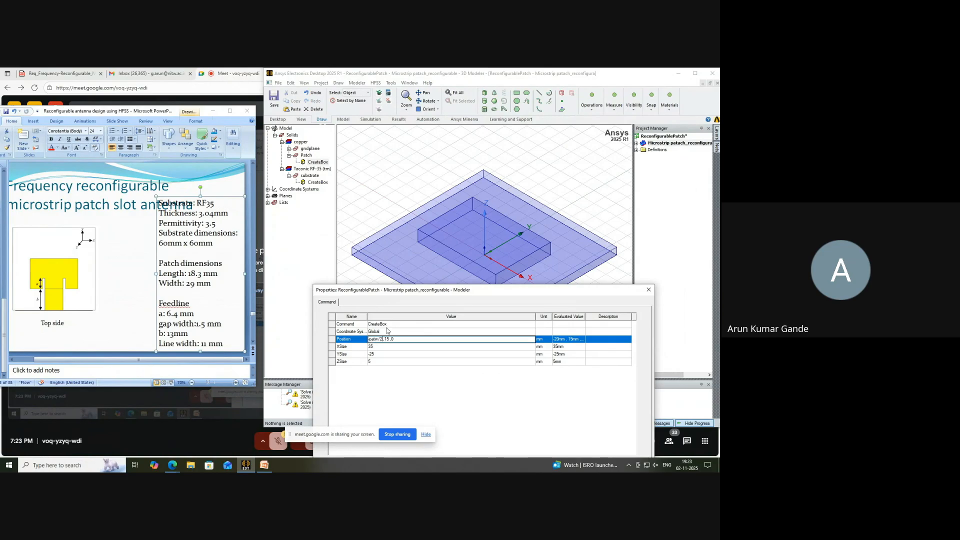
double_click(386, 340)
text(pa)
text(tl/2)
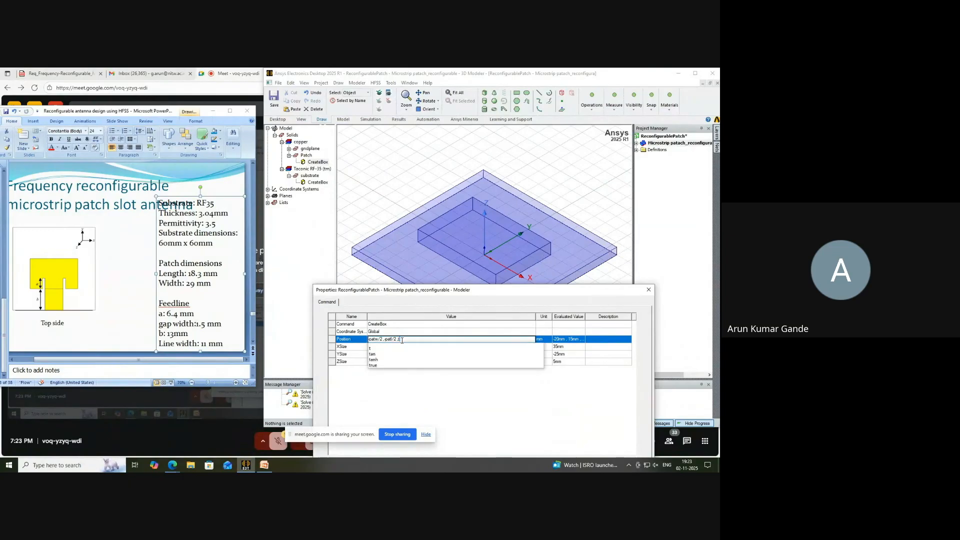
text(s)
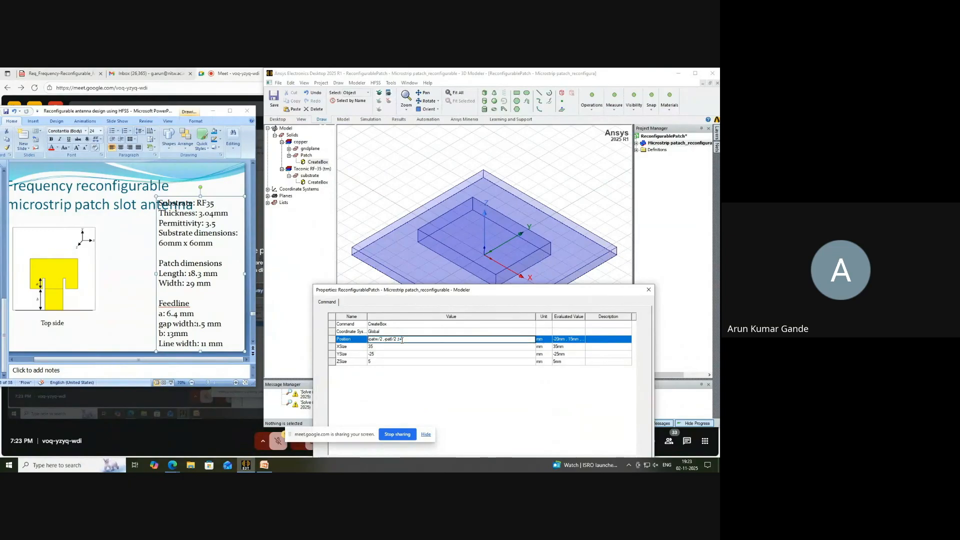
text(h)
key(Return)
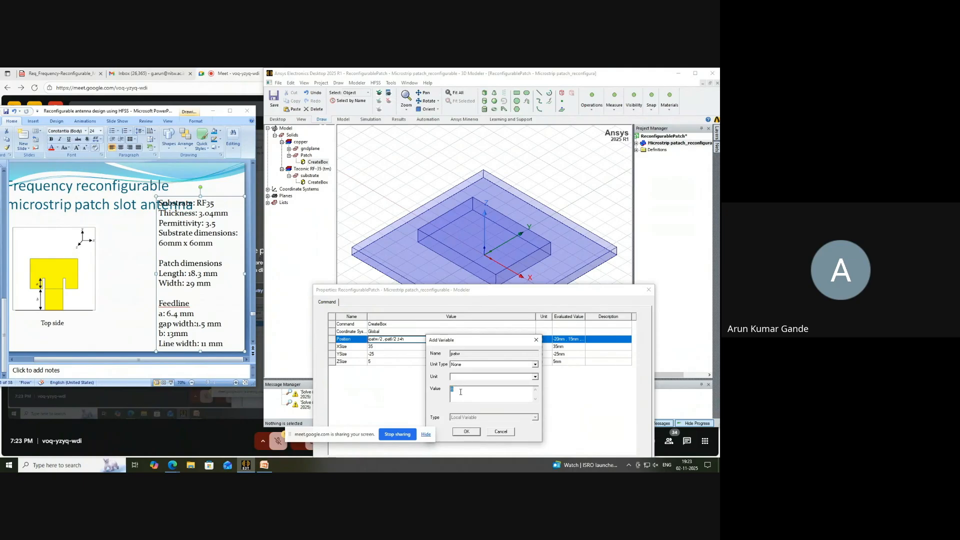
Define the new variables patw as 29mm and patl as 18.3mm.
text(29mm)
key(Return)
text(18)
key(Return)
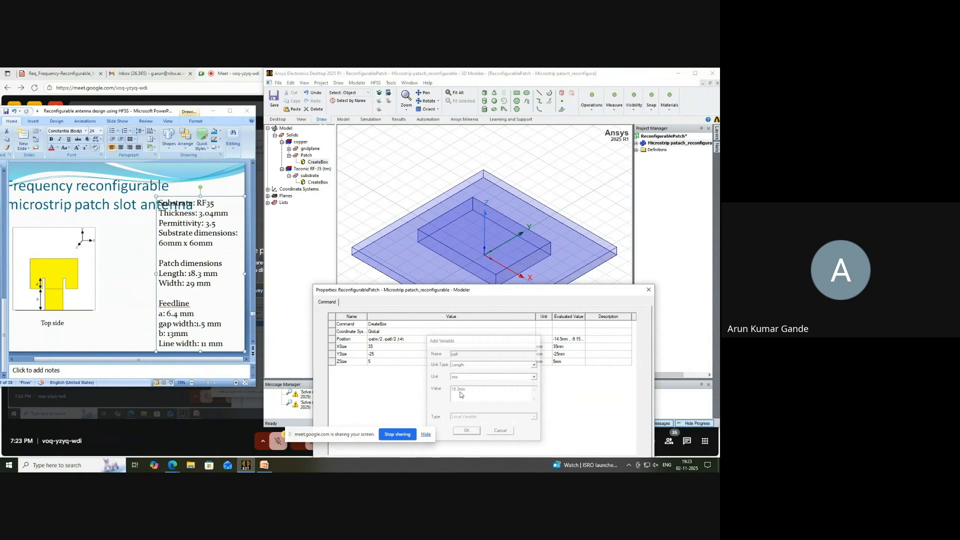
Set the Patch box's X size to patw, Y size to patl and Z size to t.
click(403, 347)
text(patw)
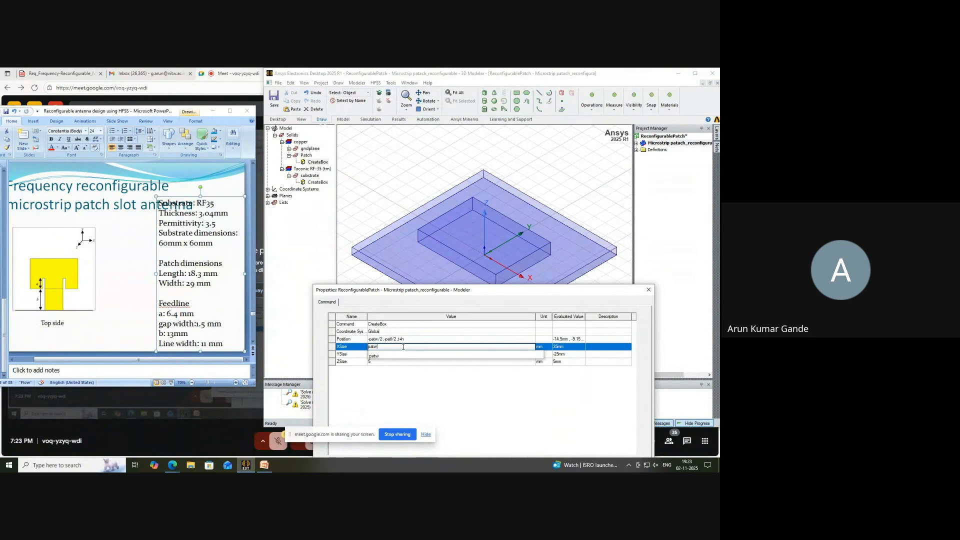
key(Tab)
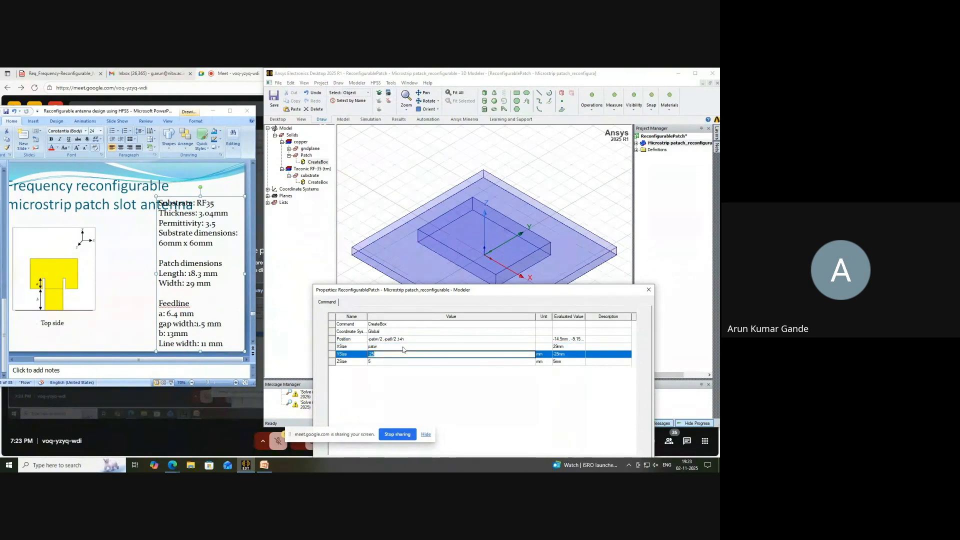
text(pat)
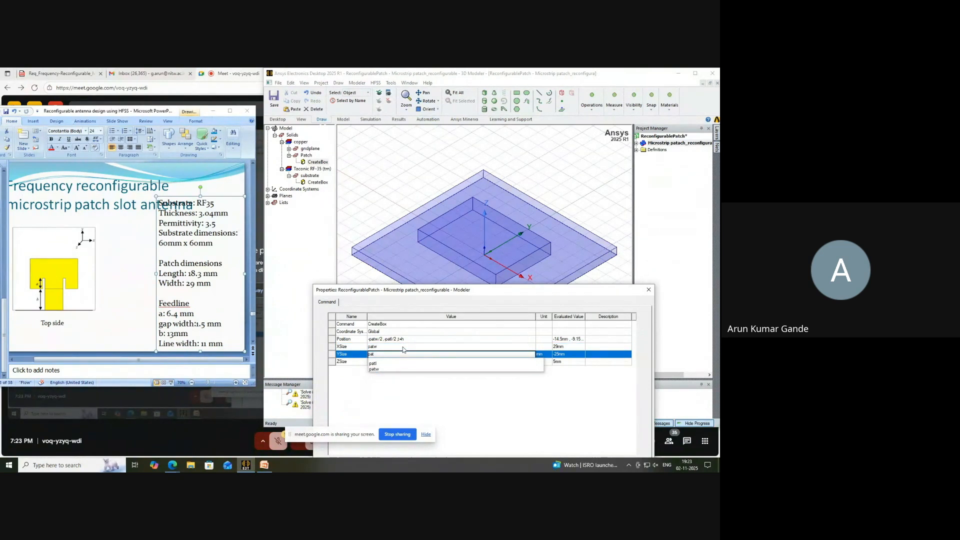
text(l)
key(Tab)
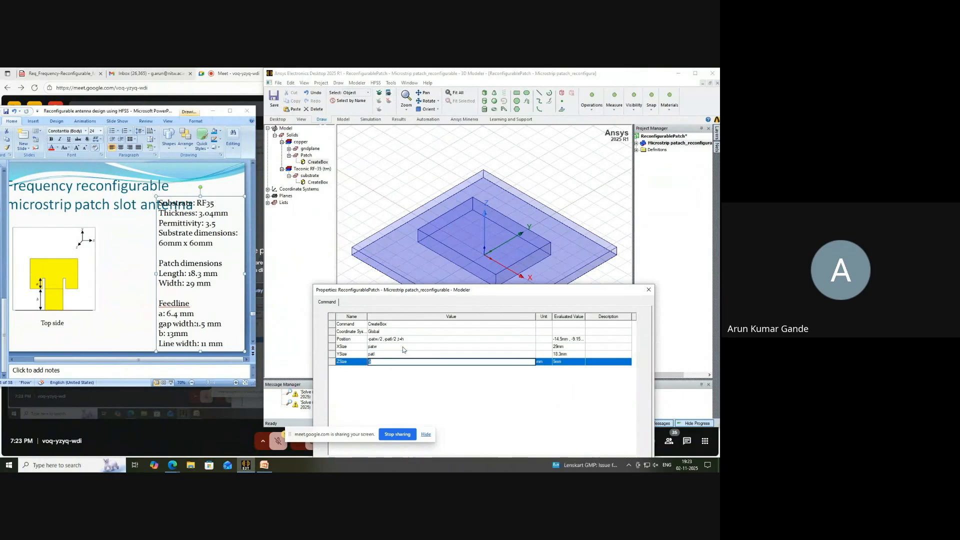
text(t)
key(Return)
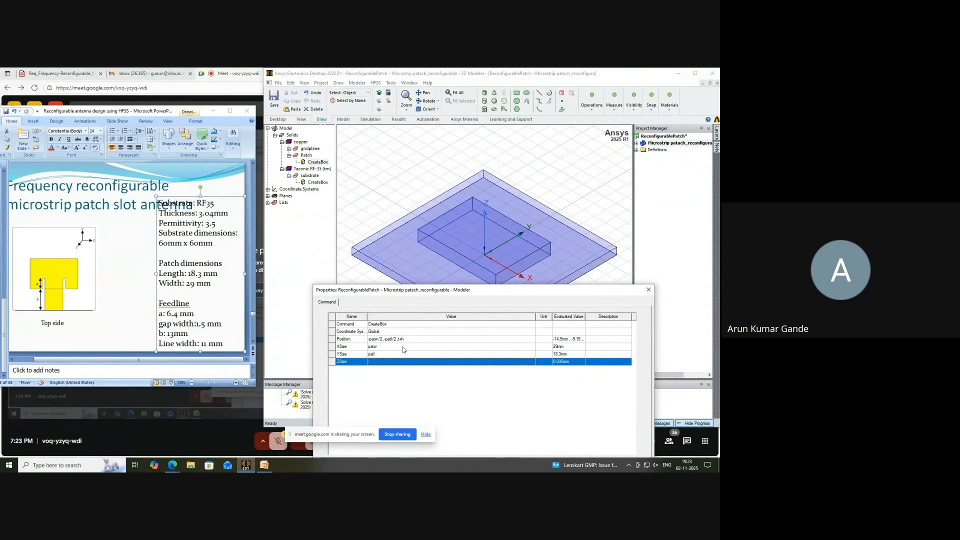
drag(514, 295, 511, 336)
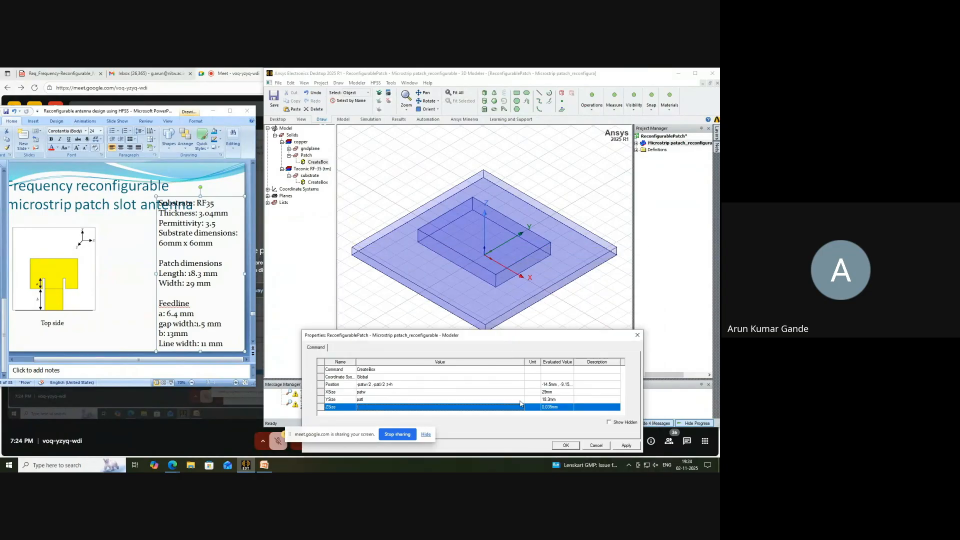
click(575, 447)
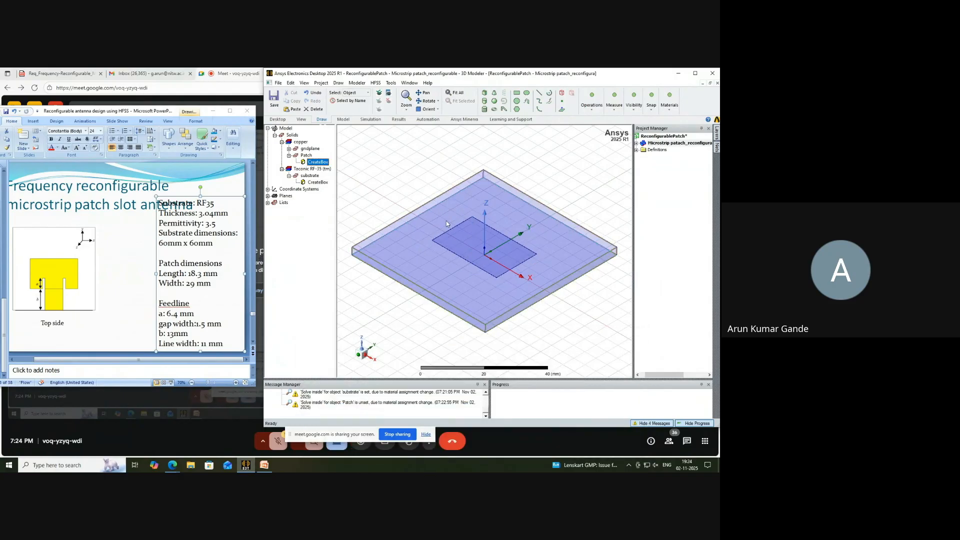
Draw a new box about 40 by 25 by 15 mm over the substrate for the feedline.
click(288, 155)
click(289, 169)
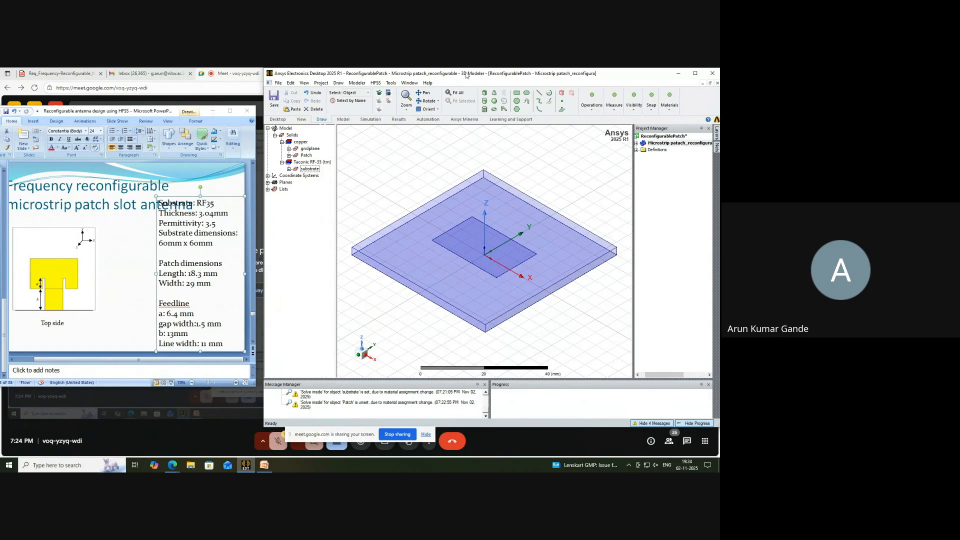
click(484, 93)
click(454, 220)
click(484, 309)
click(472, 262)
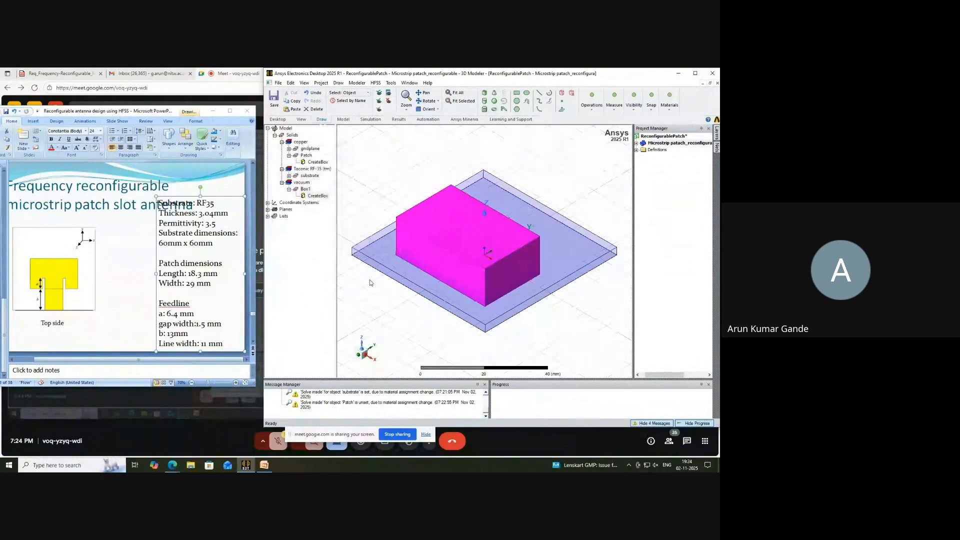
Rename the new box as feedline and assign copper as its material.
double_click(305, 189)
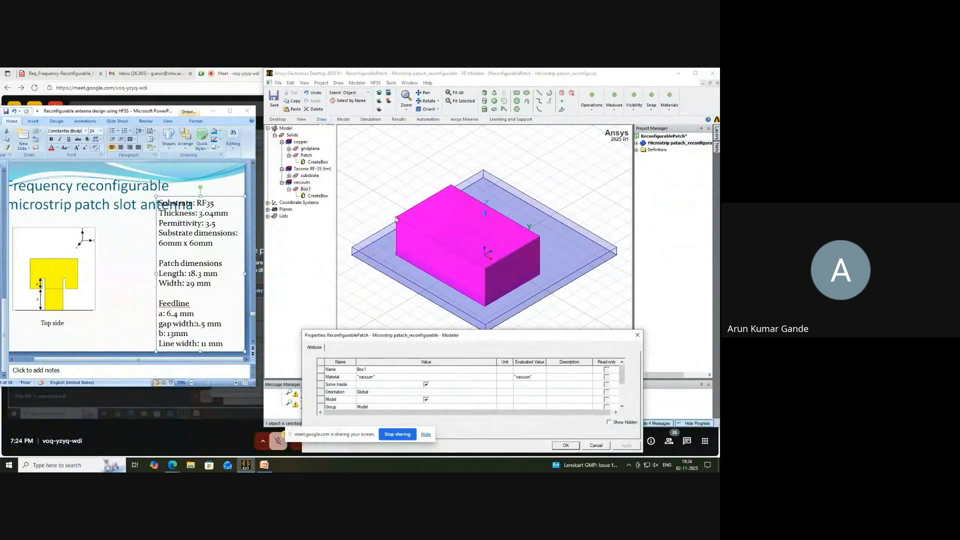
click(382, 369)
text(feedline)
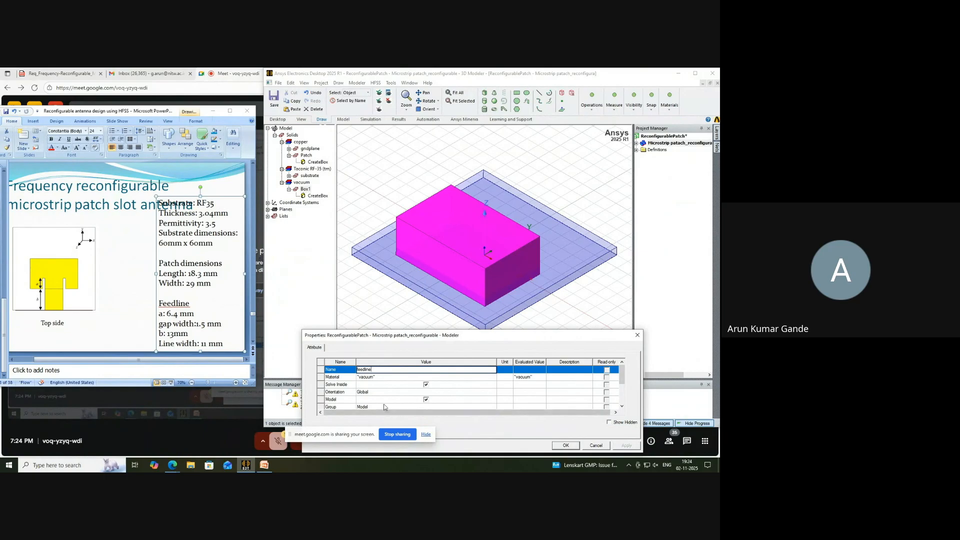
click(383, 377)
click(373, 400)
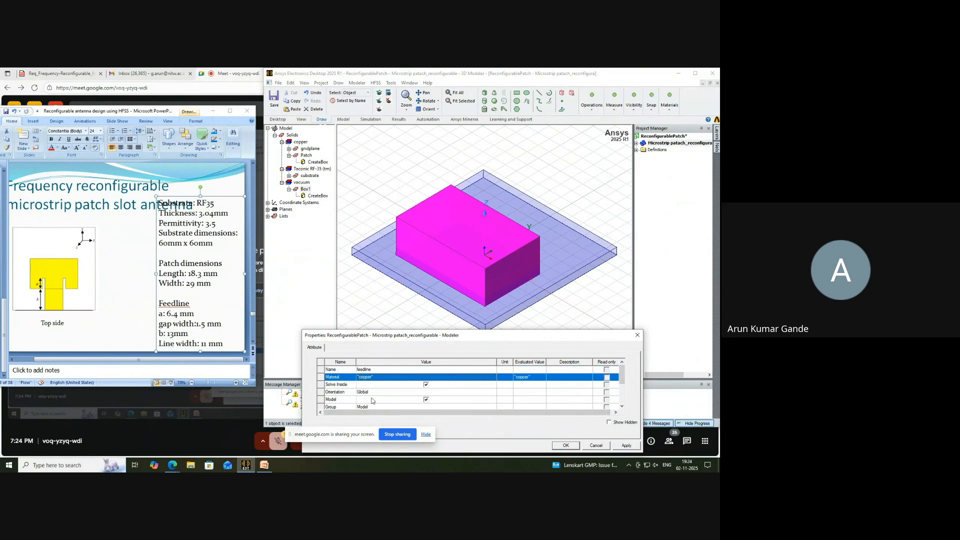
click(566, 446)
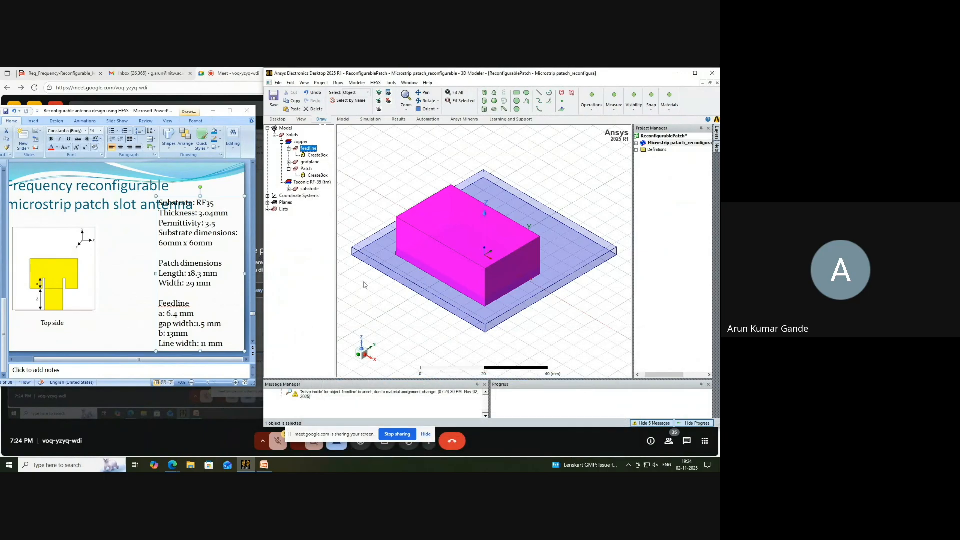
Set the feedline box's position to -feedw/2, -patl/2, t+h, defining the new variable feedw as 11 mm.
double_click(318, 155)
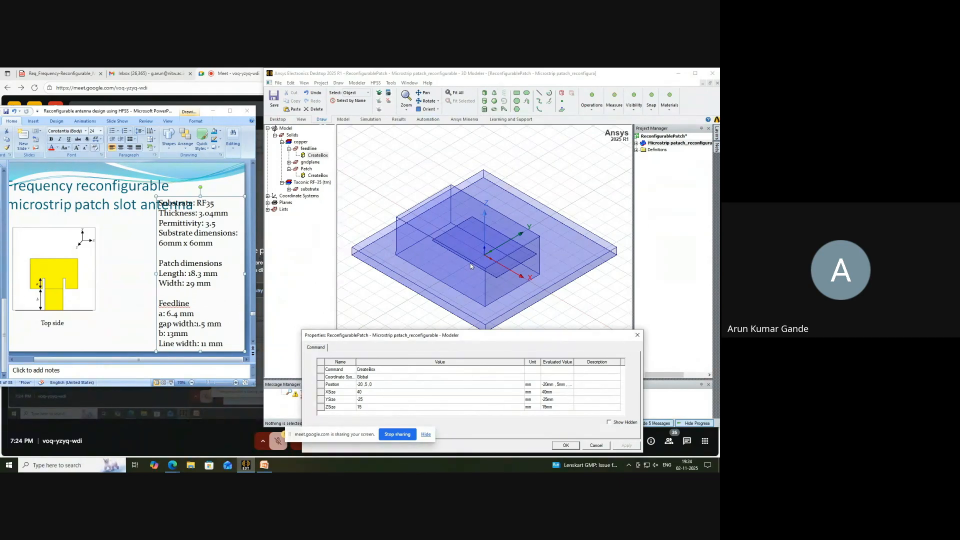
click(362, 385)
click(360, 385)
text(feed)
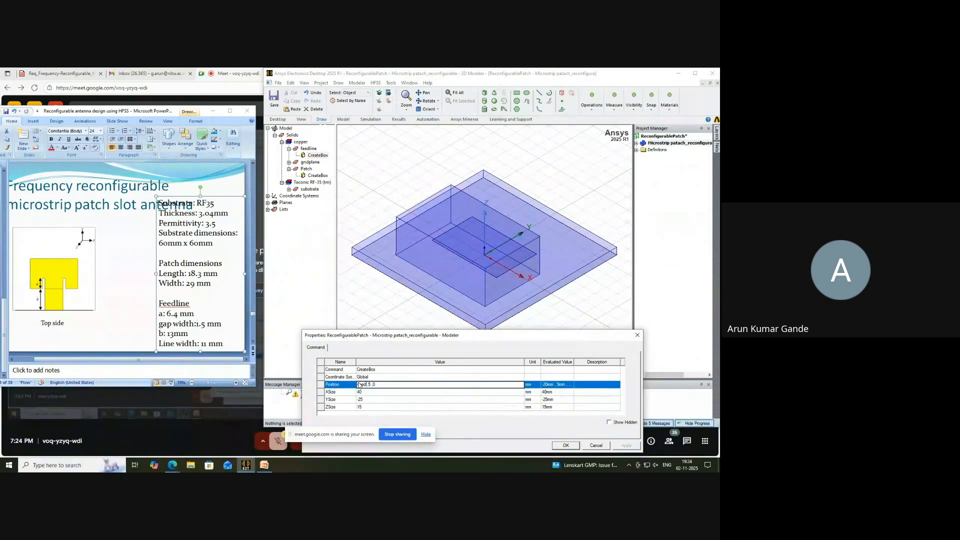
text(w/2 ,patl)
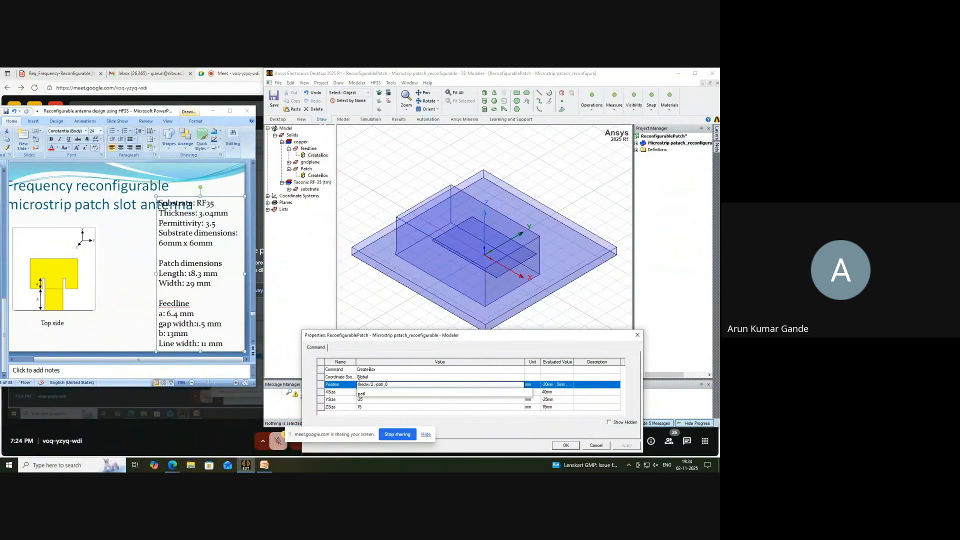
text(/2)
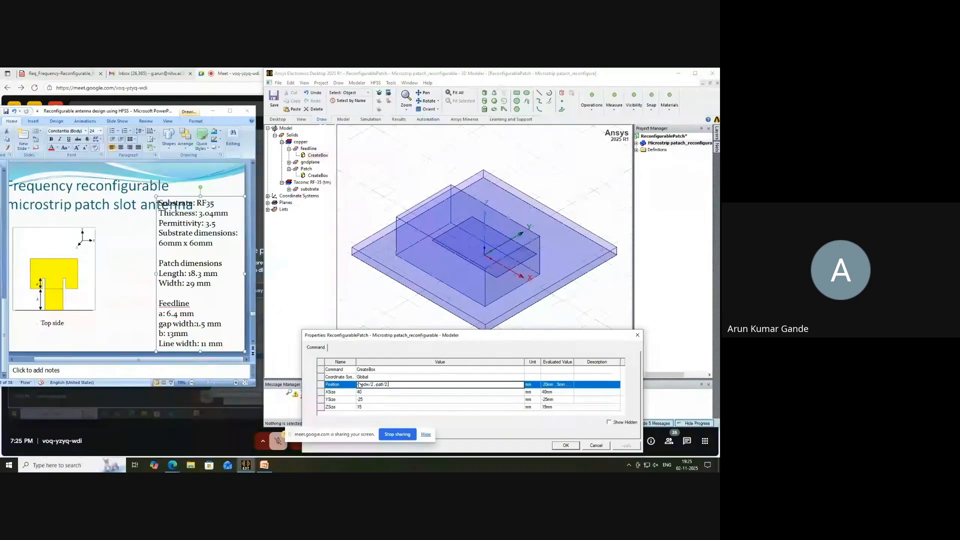
text(t+h+t)
key(BackSpace)
key(BackSpace)
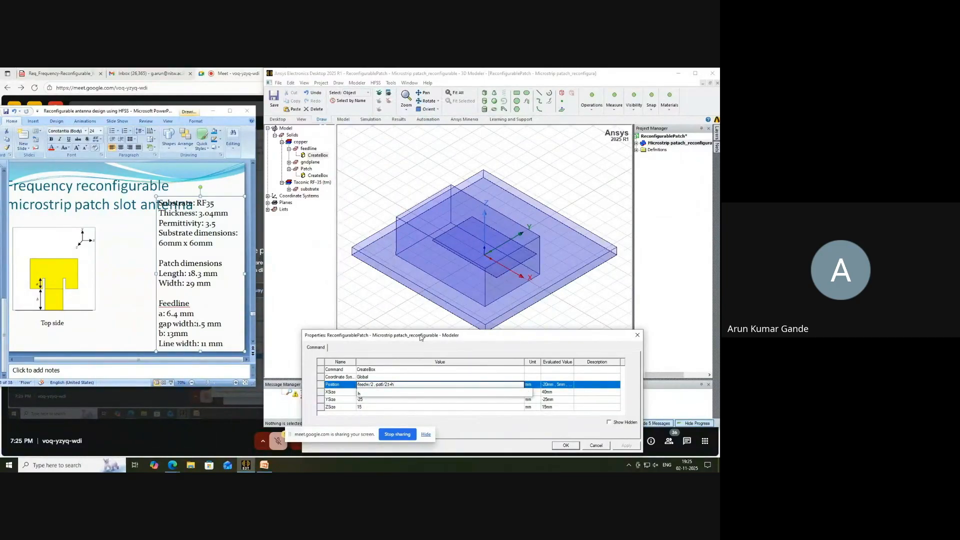
click(438, 422)
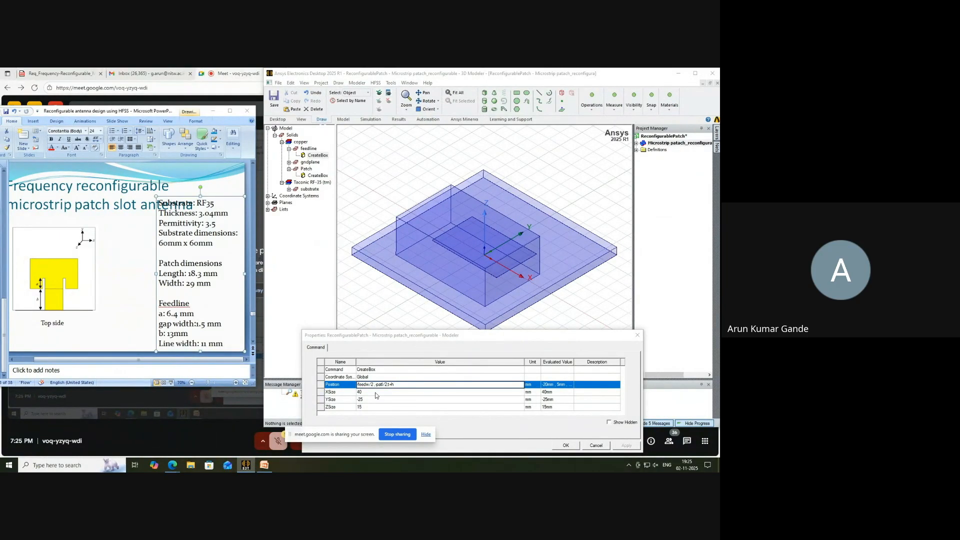
key(Return)
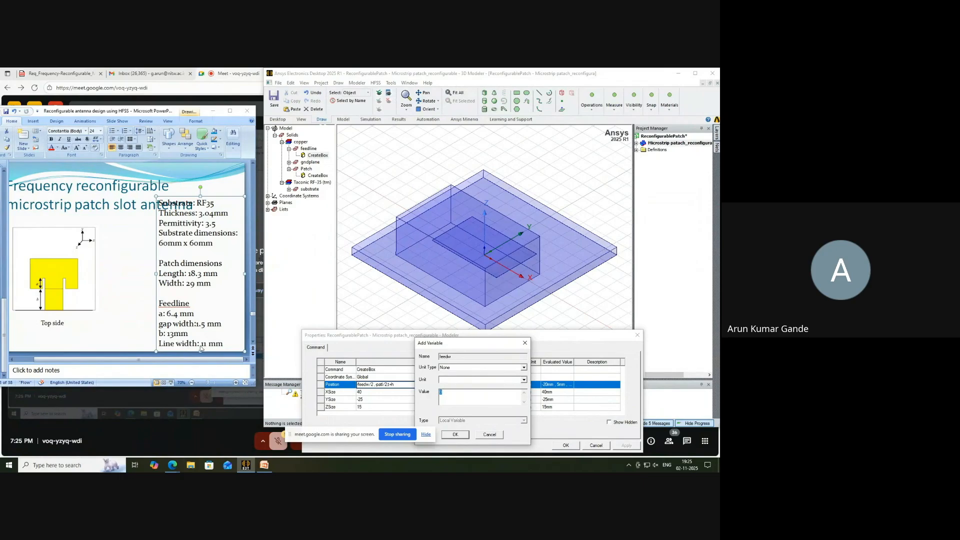
text(11 mm)
key(Return)
Set the feedline box's X size to feedw, Y size to -(suby/2-patl/2) and Z size to t.
click(373, 393)
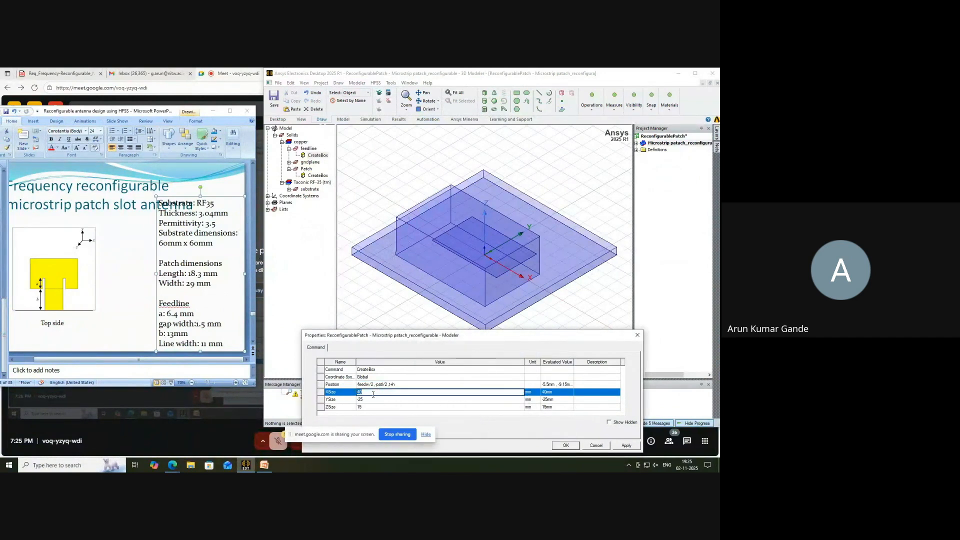
text(feew)
key(BackSpace)
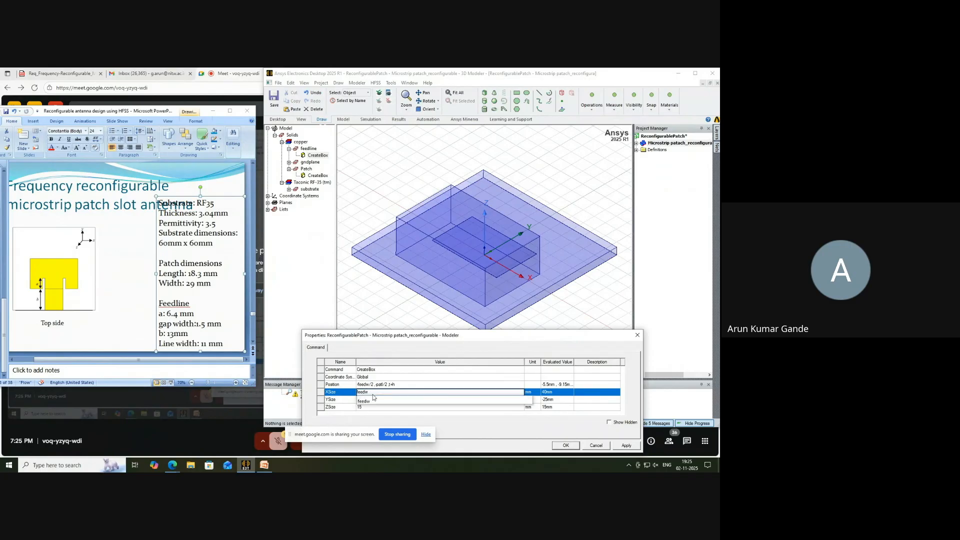
click(373, 398)
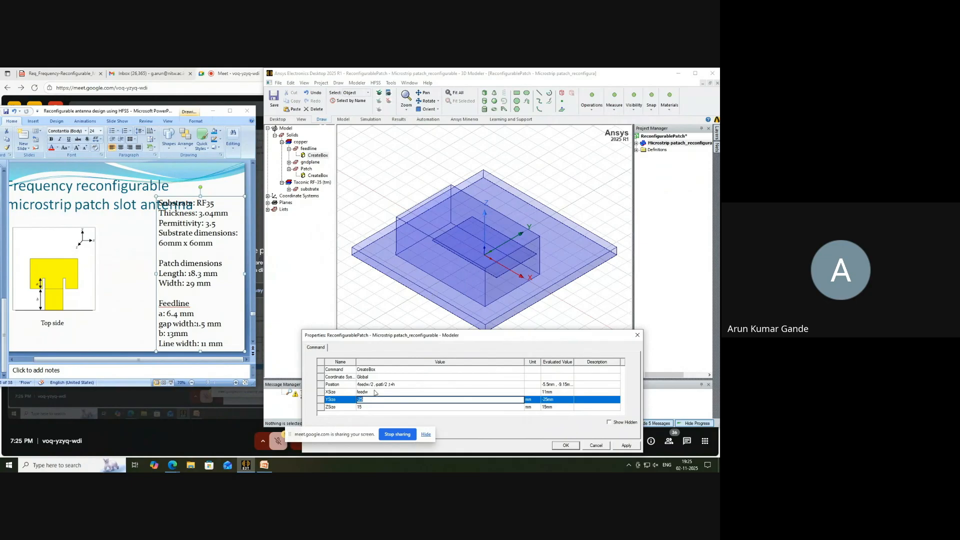
key(BackSpace)
text(-(suby/2-patl/2)
click(363, 407)
text(t)
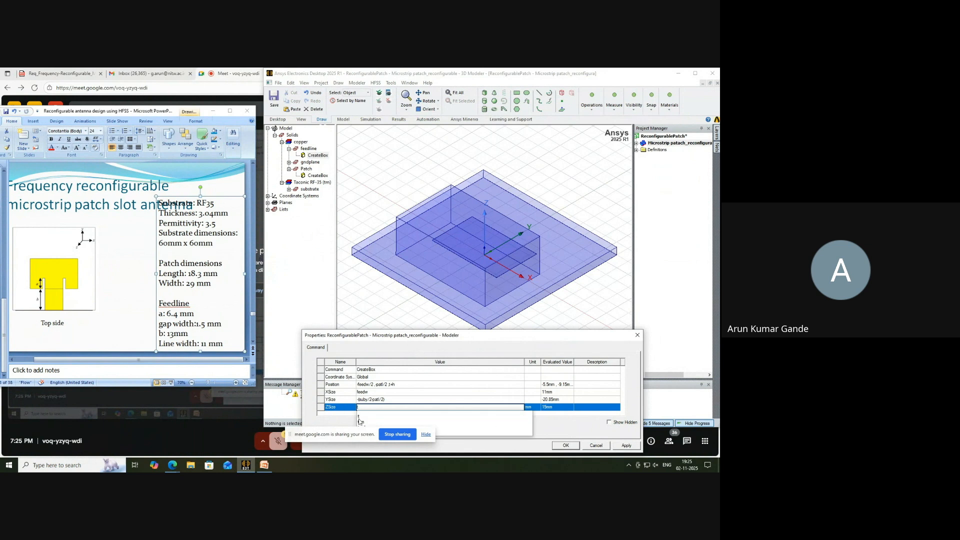
click(360, 418)
click(567, 446)
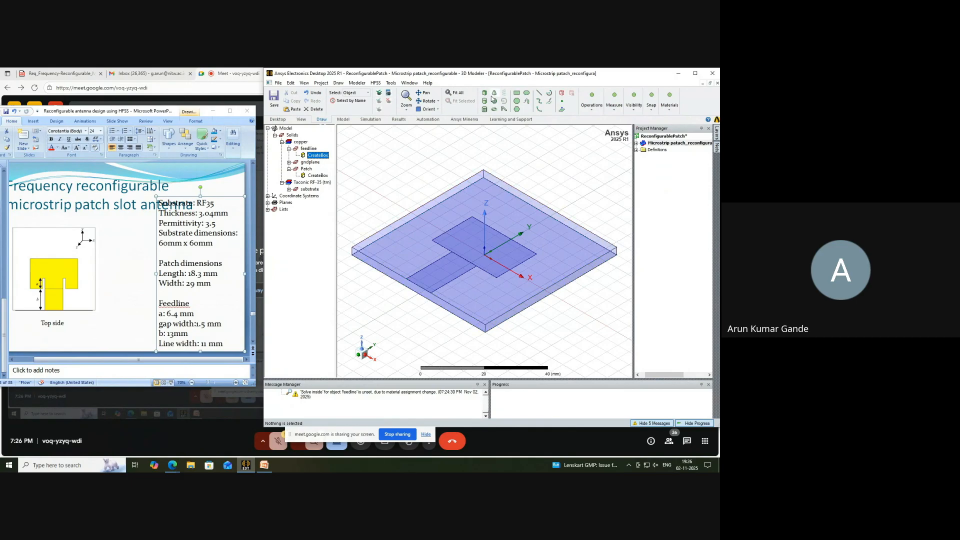
Draw a box about 5 by 15 by 10 mm over the patch beside the feedline junction.
click(614, 97)
click(473, 235)
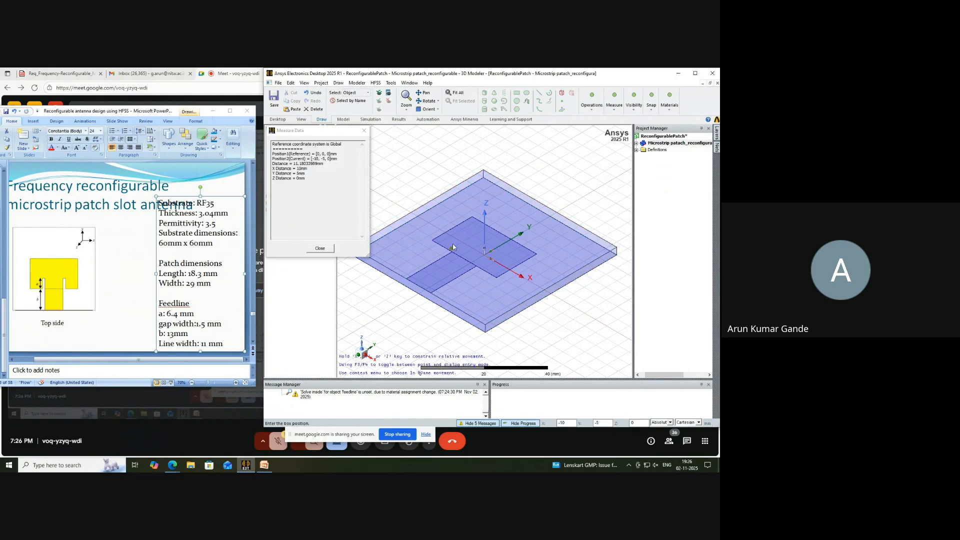
click(452, 269)
click(456, 237)
Rename the newly drawn vacuum box as cutoff.
double_click(306, 203)
click(371, 370)
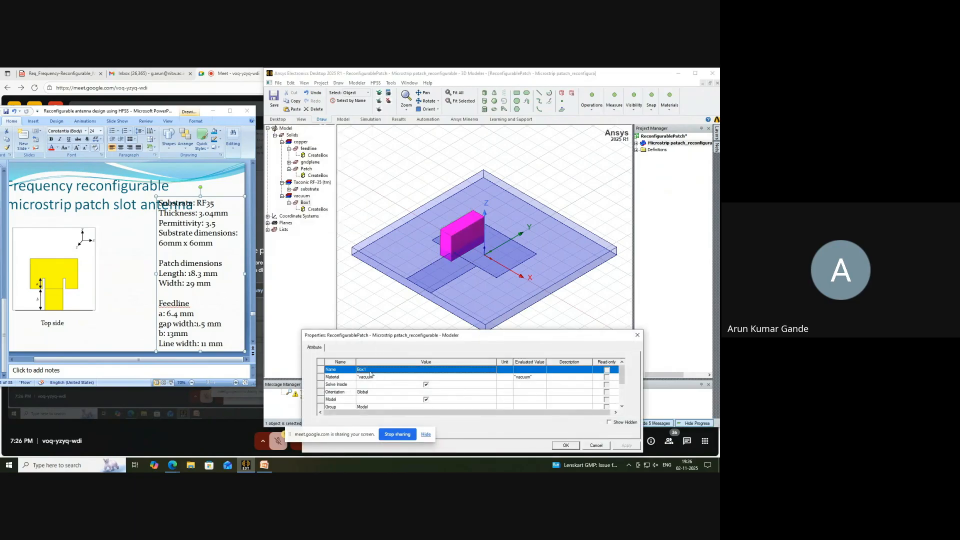
text(cutoff)
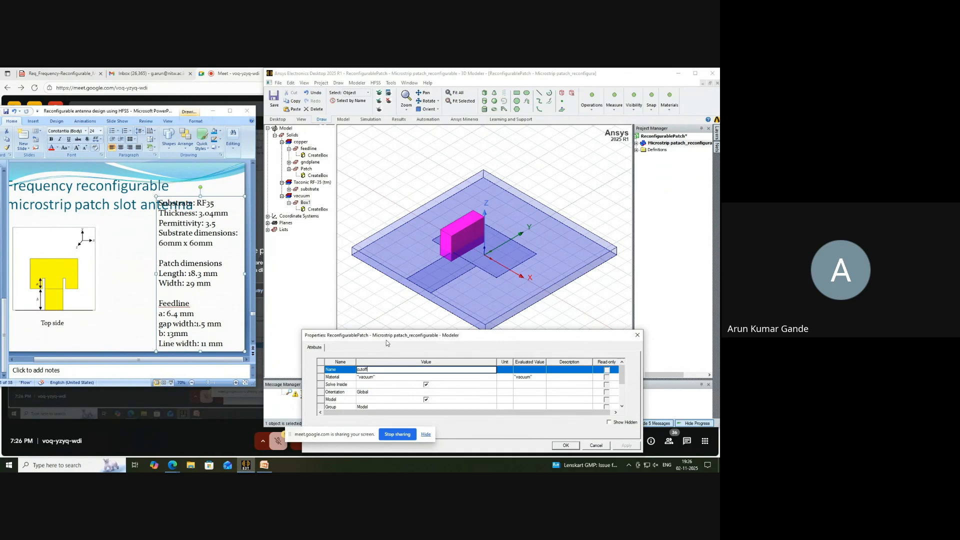
drag(387, 343, 387, 319)
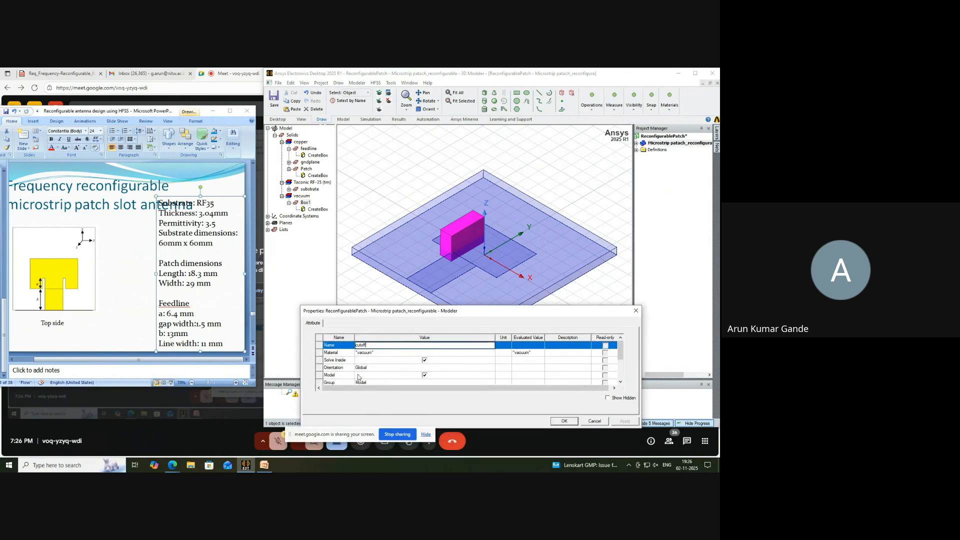
click(565, 422)
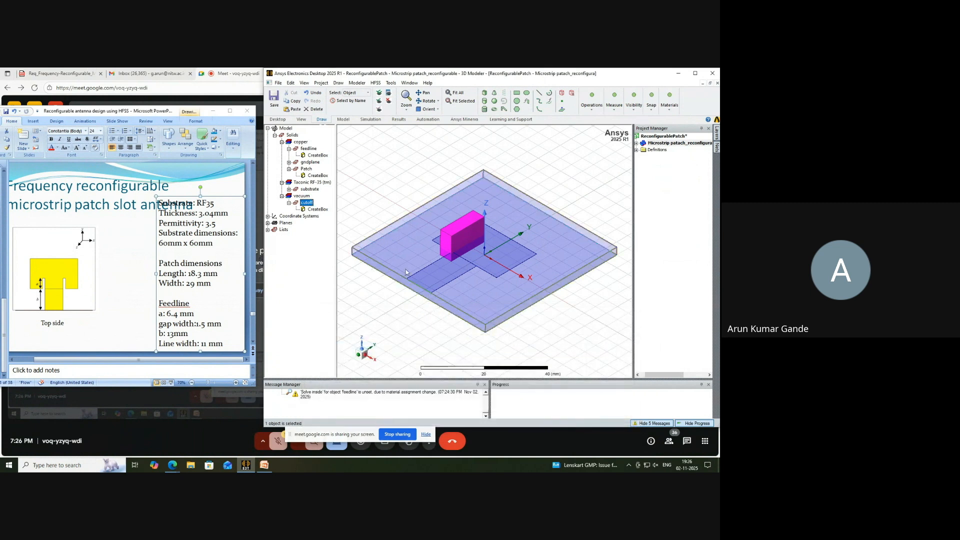
Open the cutoff box's creation properties and examine the gap and feedline dimensions on the antenna slide in PowerPoint at full-screen size.
double_click(323, 209)
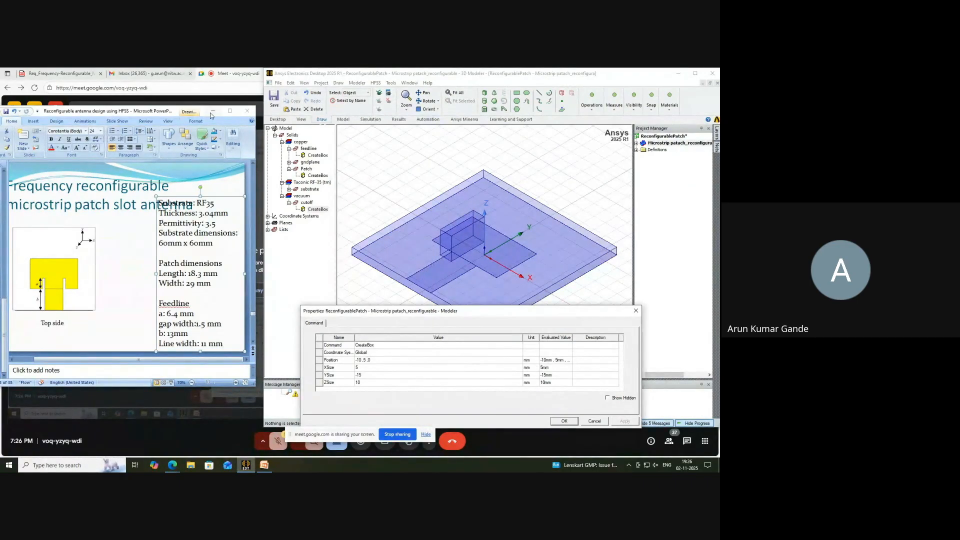
click(229, 111)
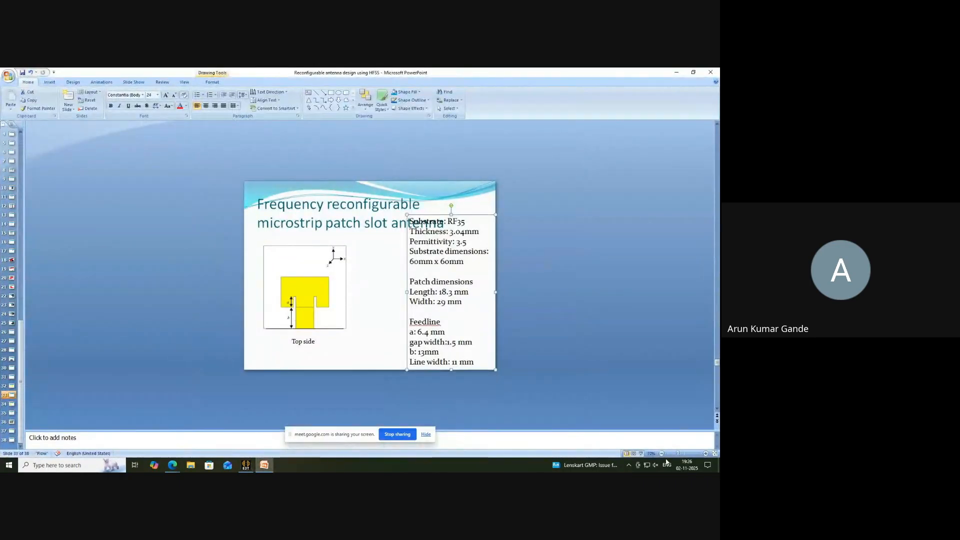
click(641, 453)
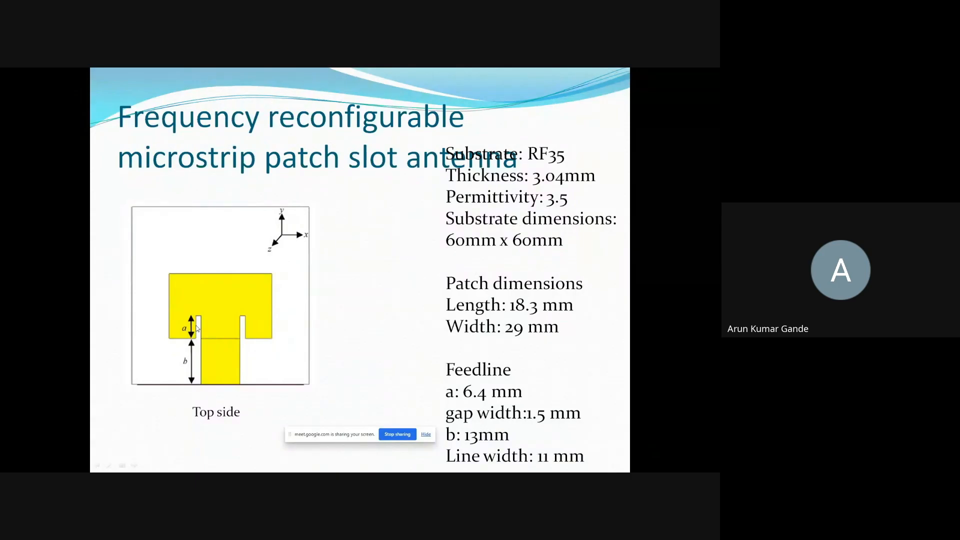
key(Escape)
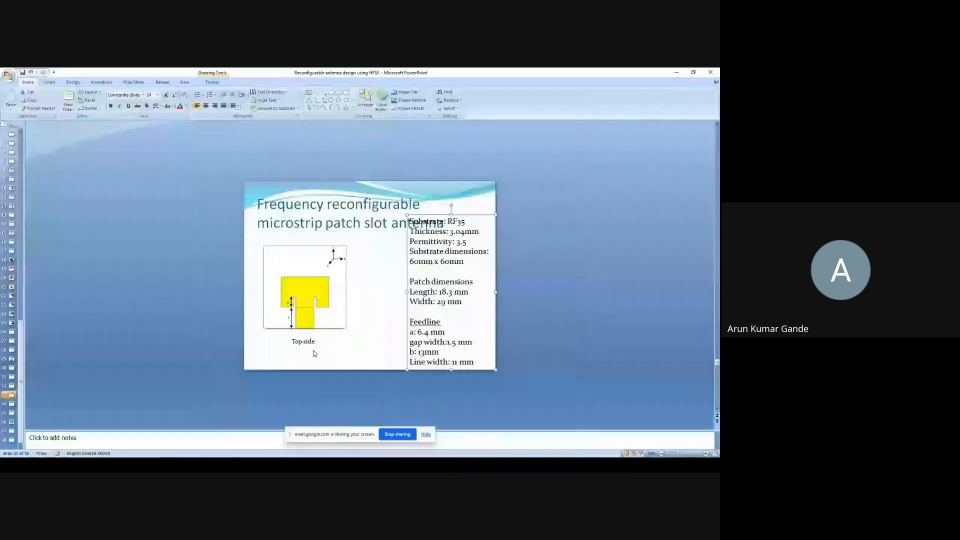
click(699, 74)
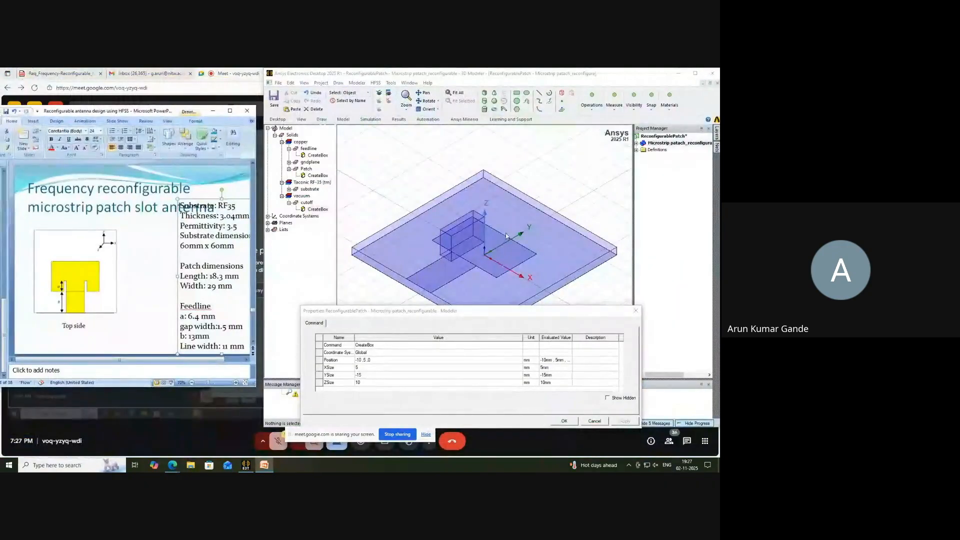
Set the cutoff box's position to -feedw/2, -patl/2, t+h.
click(362, 365)
click(362, 365)
click(358, 361)
text(feedw)
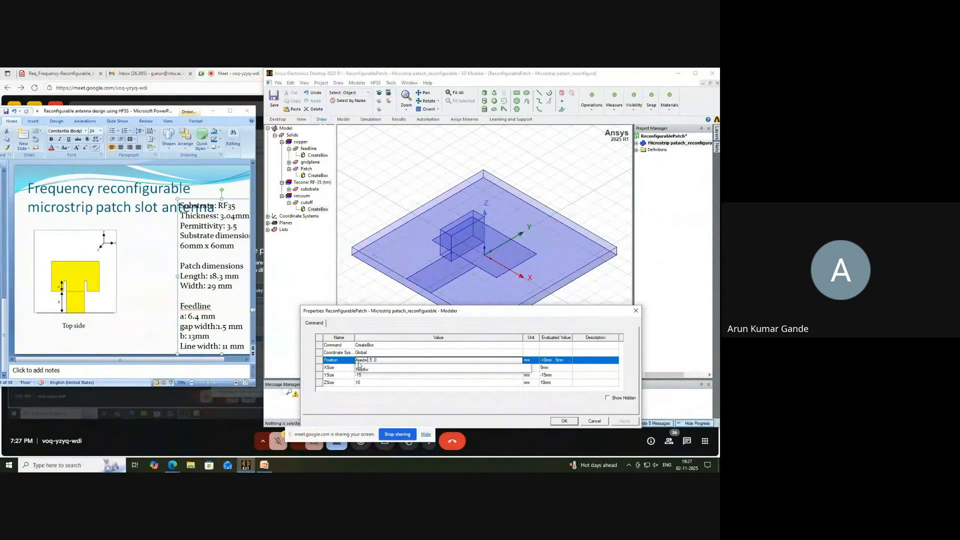
text(/2)
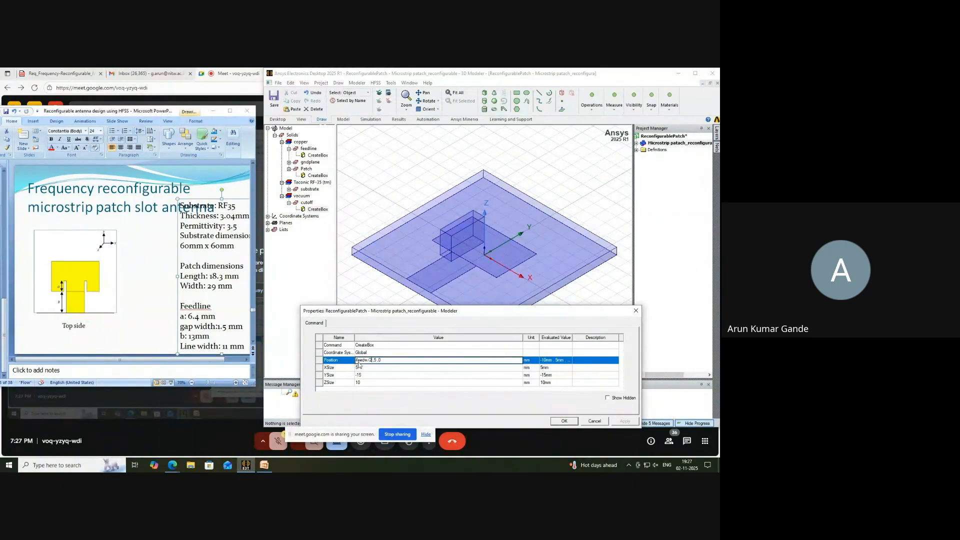
key(BackSpace)
text(-patl/2 ,t+h)
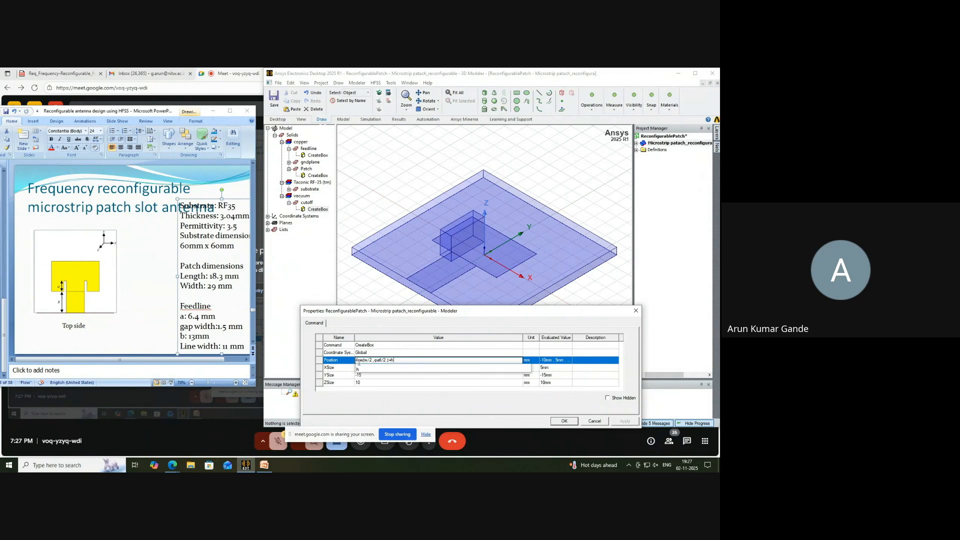
Set the cutoff box's X size to -feedgap and define the new variable feedgap as 1.5 mm.
click(359, 367)
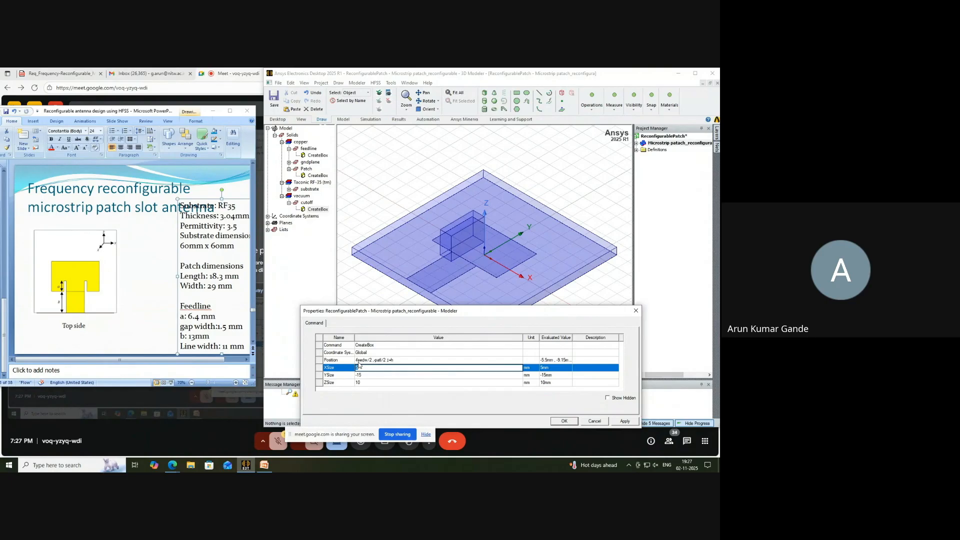
text(f)
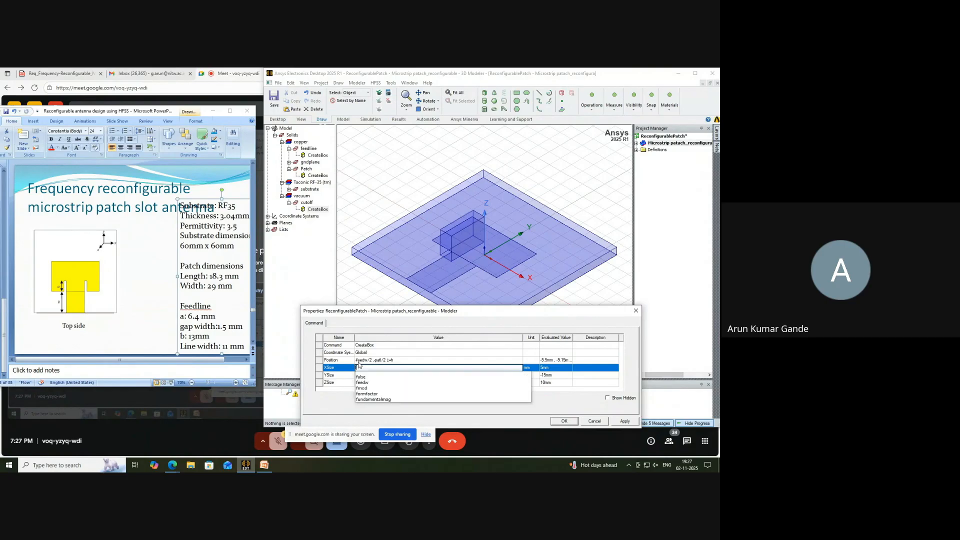
text(eedgap)
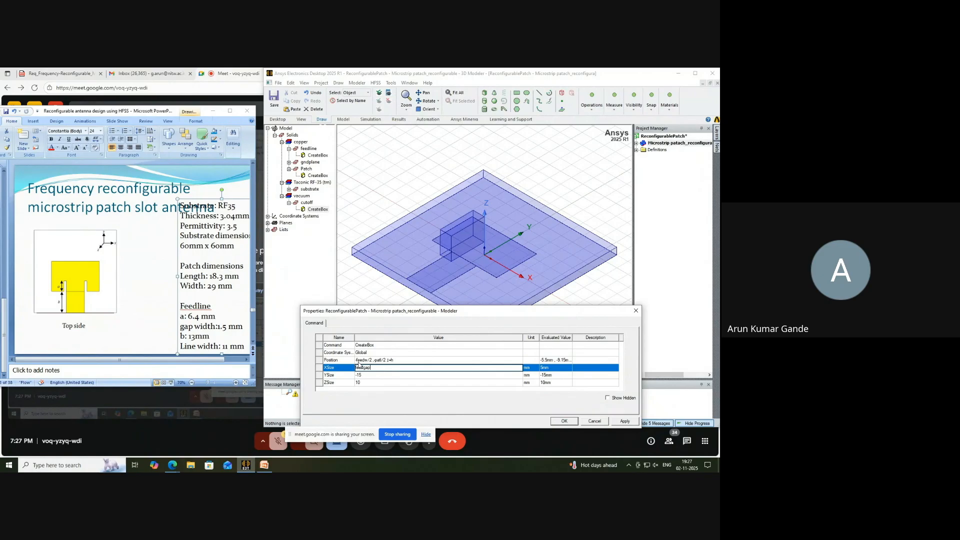
text(-)
click(370, 376)
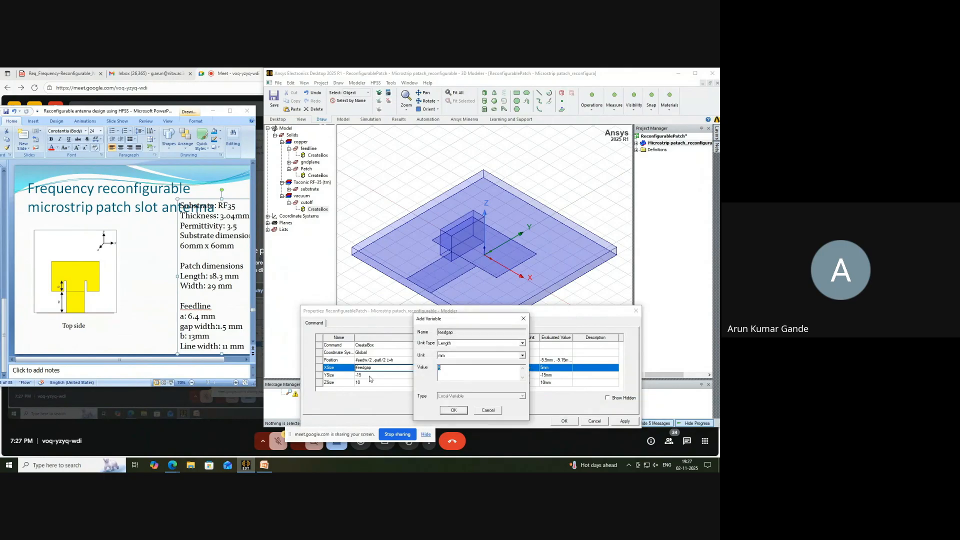
text(1.5mm)
key(Return)
Set the cutoff box's Y size to a new variable a of 6.4 mm and its Z size to t.
click(425, 376)
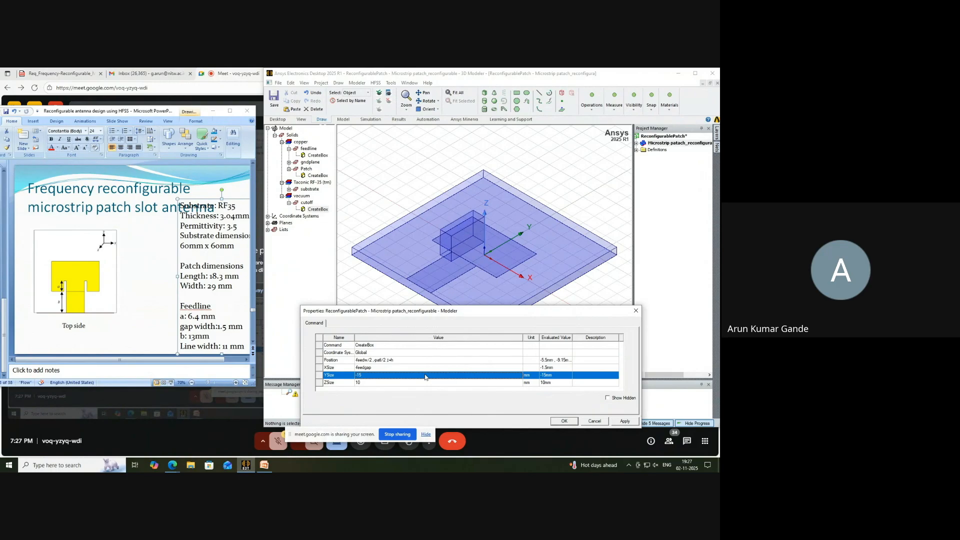
click(425, 376)
text(a)
key(Return)
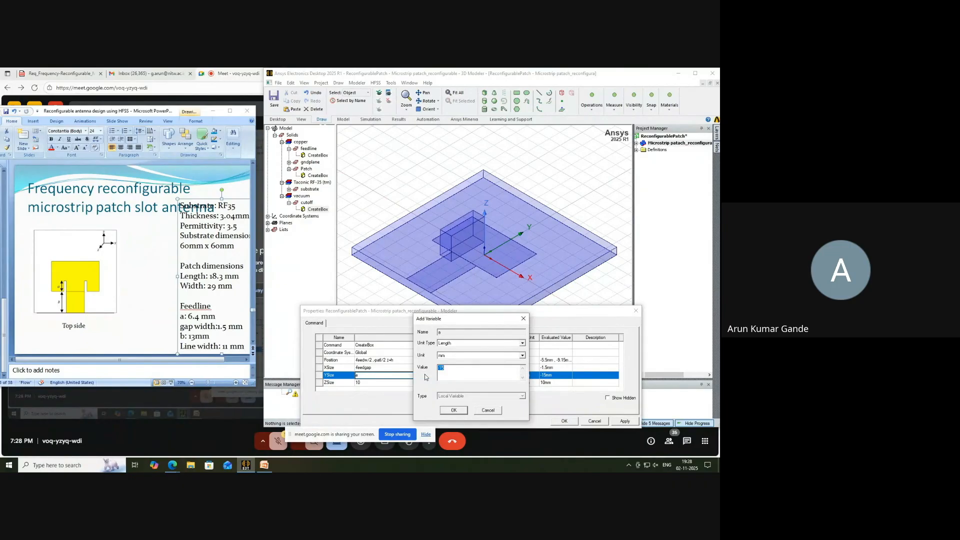
text(6.4mm)
key(Return)
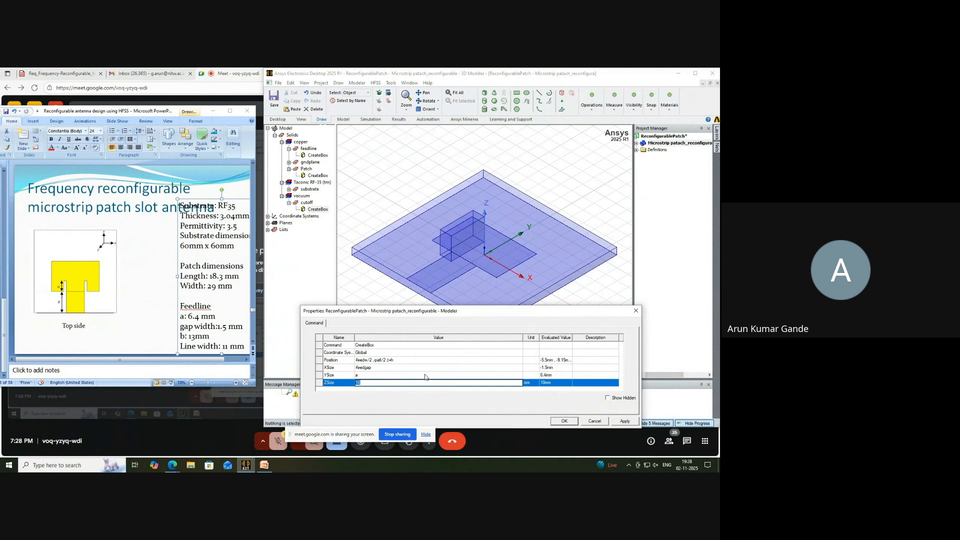
text(t)
key(Return)
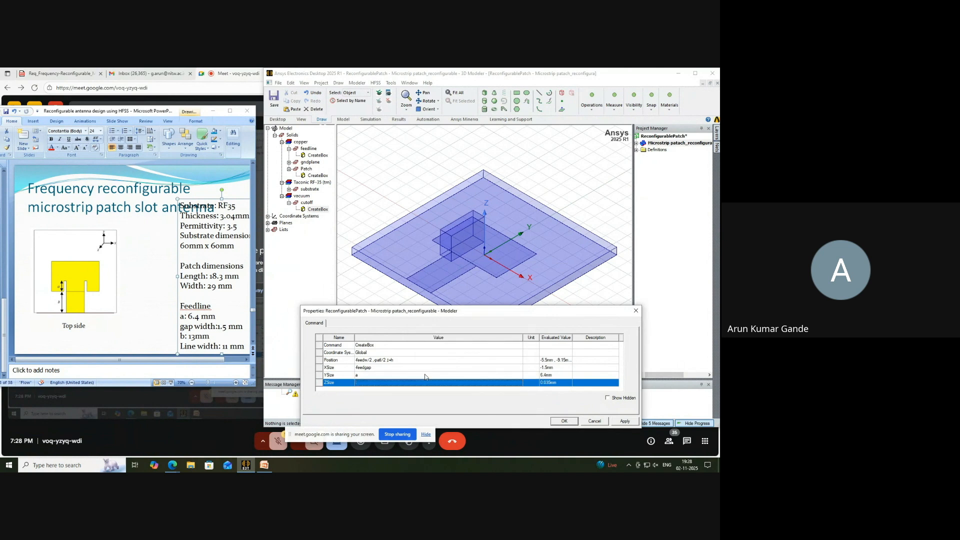
click(564, 421)
click(429, 101)
double_click(522, 163)
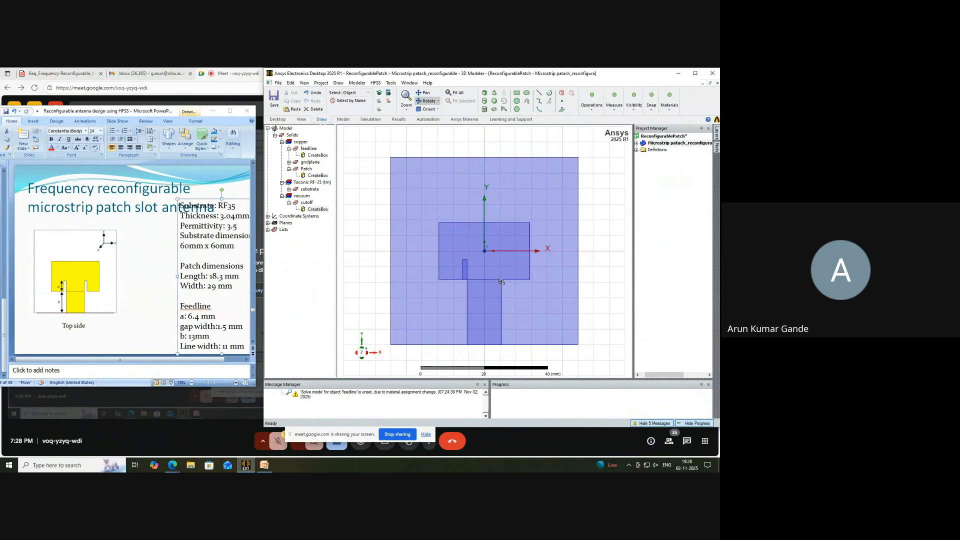
Mirror-duplicate the cutoff box about the origin with the mirror plane's normal along X, onto the other side of the feedline.
click(308, 203)
double_click(317, 210)
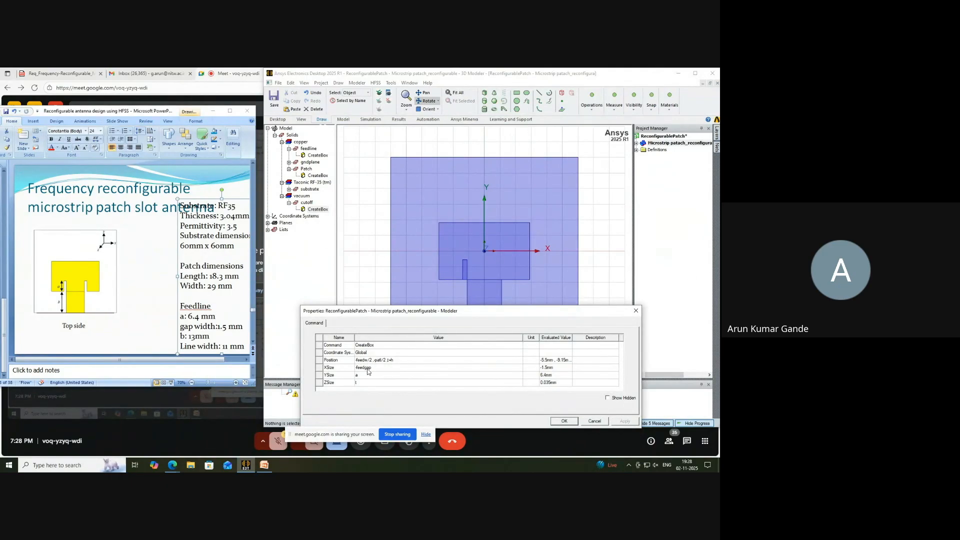
click(567, 421)
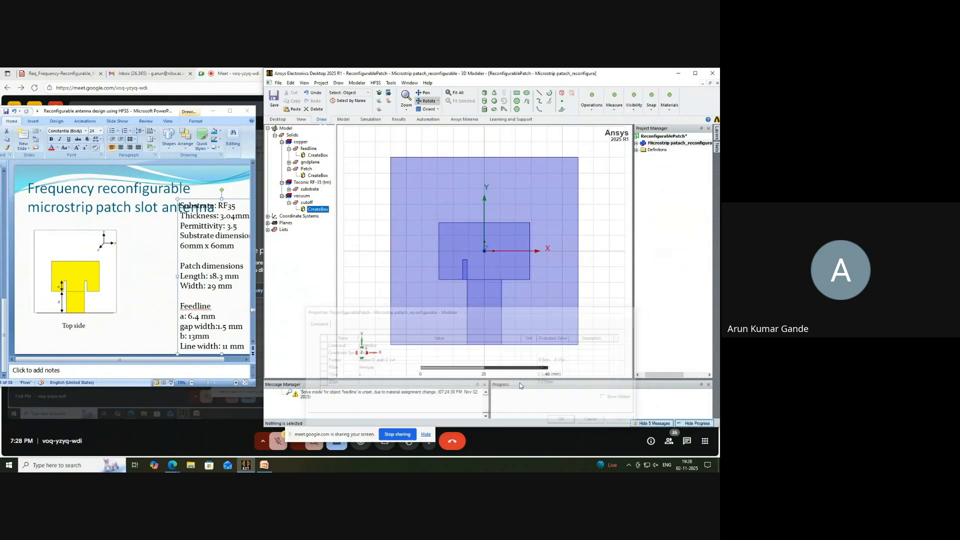
click(307, 202)
right_click(308, 203)
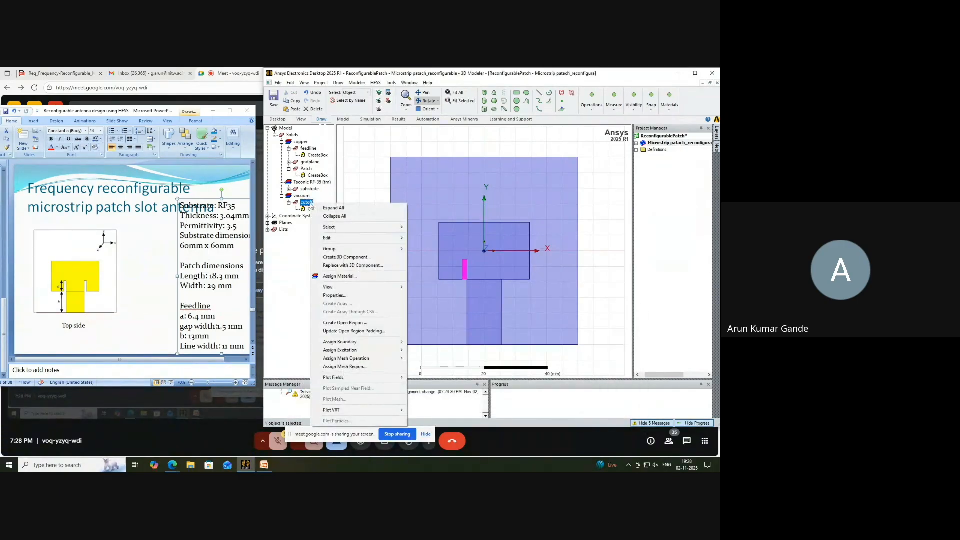
mouse_move(342, 242)
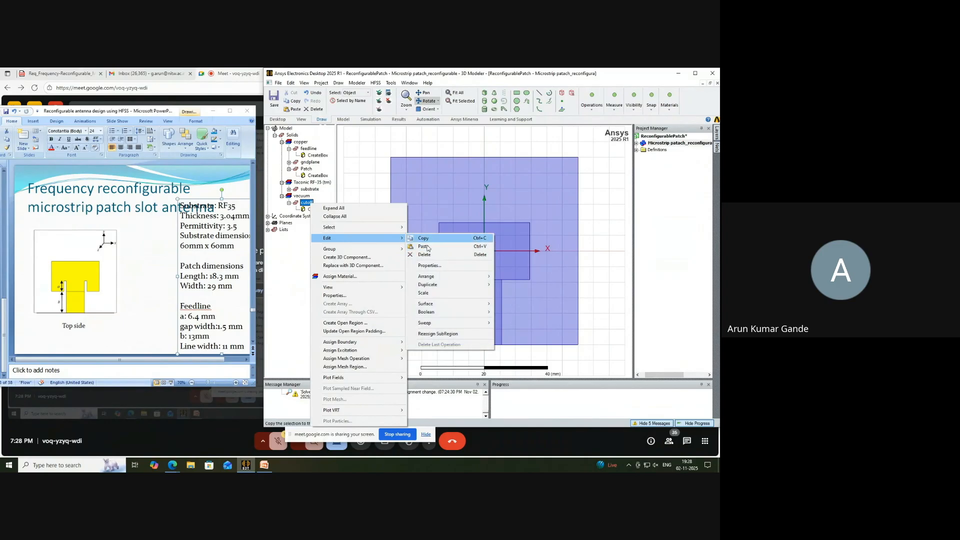
mouse_move(457, 285)
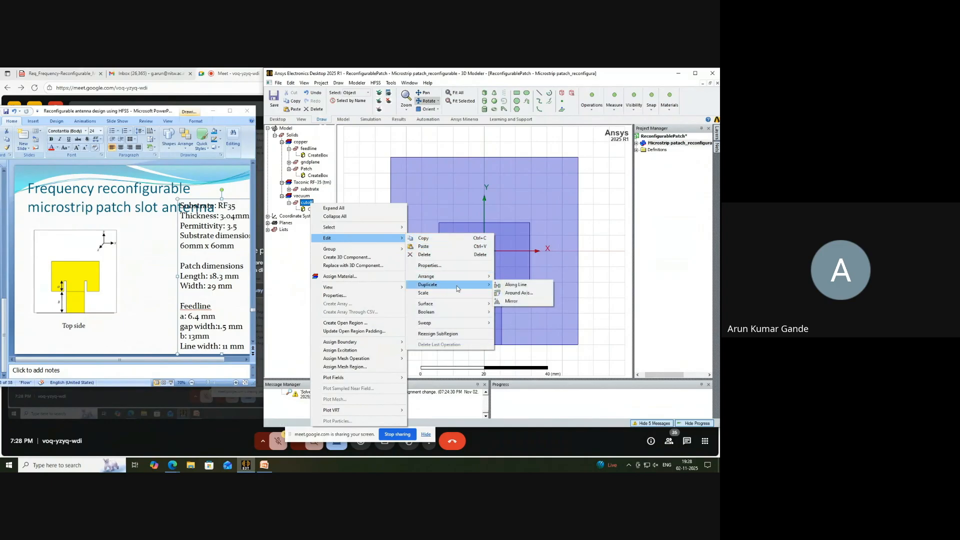
click(517, 302)
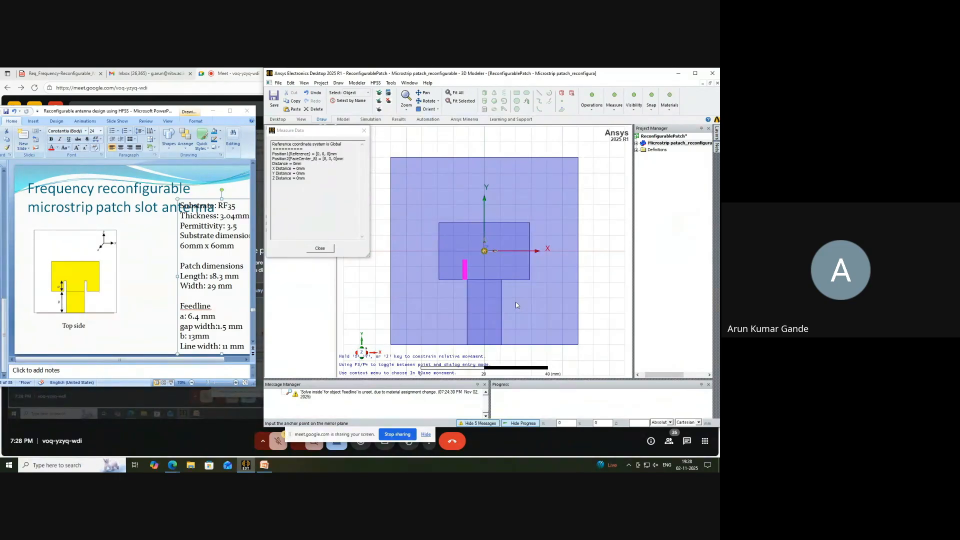
key(Return)
text(0.1)
key(Return)
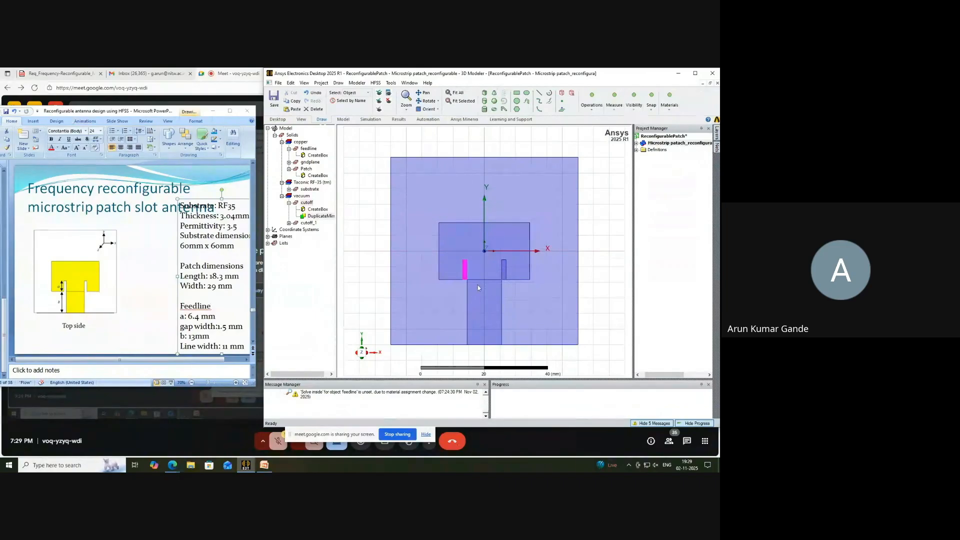
Examine both cutoff boxes and the mirrored copy's box creation and mirror duplication properties in the model history.
click(289, 202)
click(308, 209)
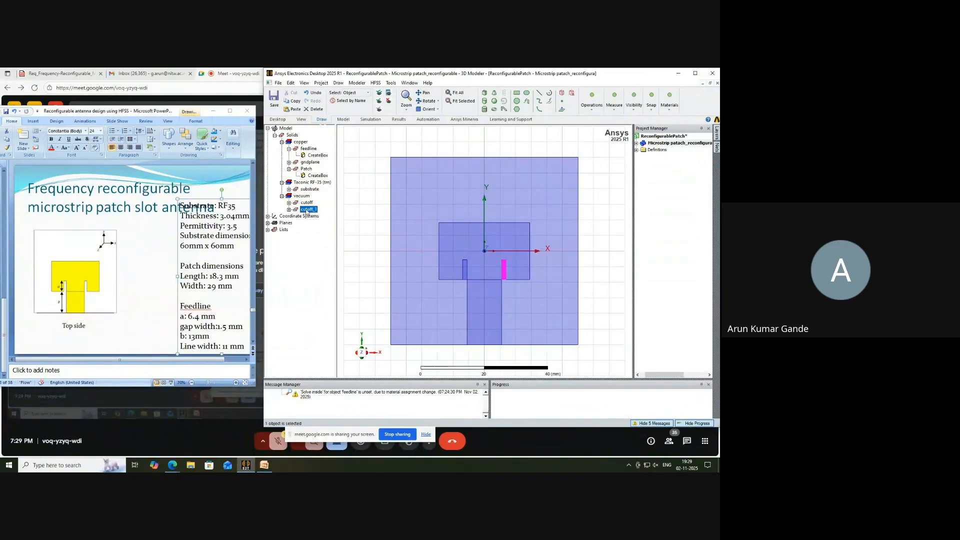
ctrl+click(306, 203)
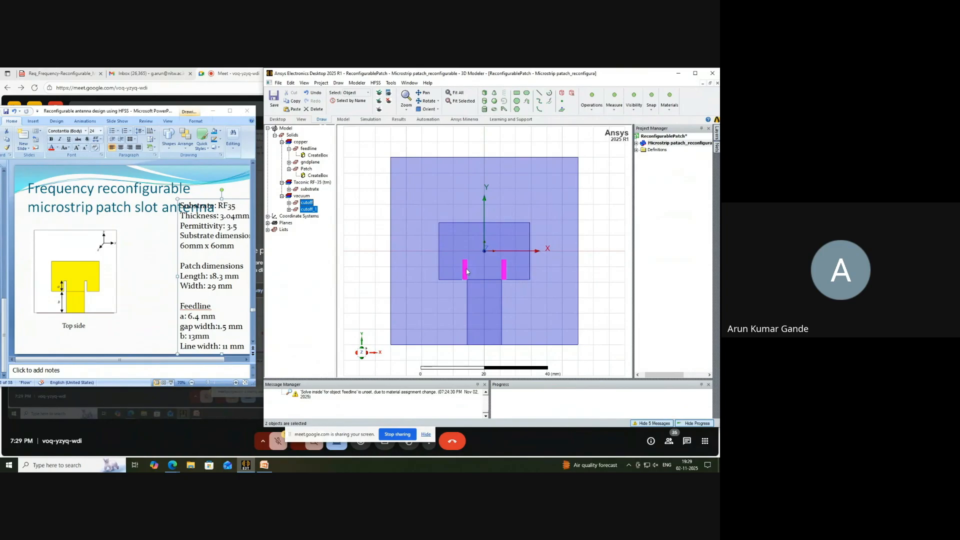
click(289, 209)
click(296, 216)
click(303, 223)
double_click(322, 230)
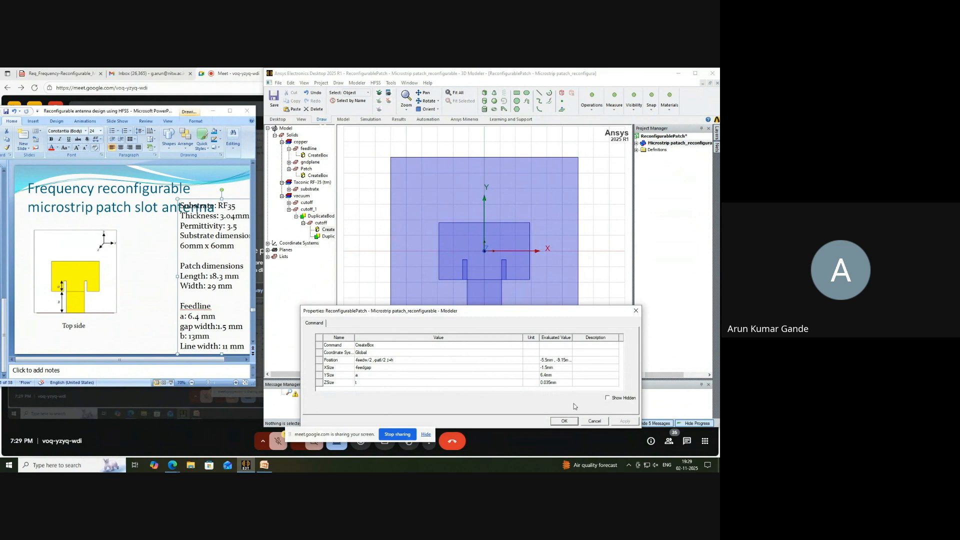
click(564, 421)
double_click(329, 236)
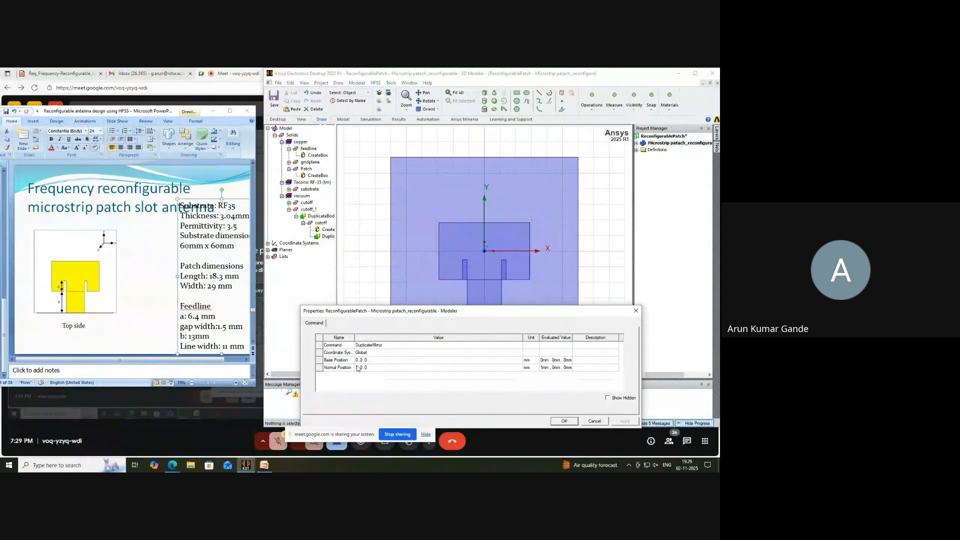
click(357, 368)
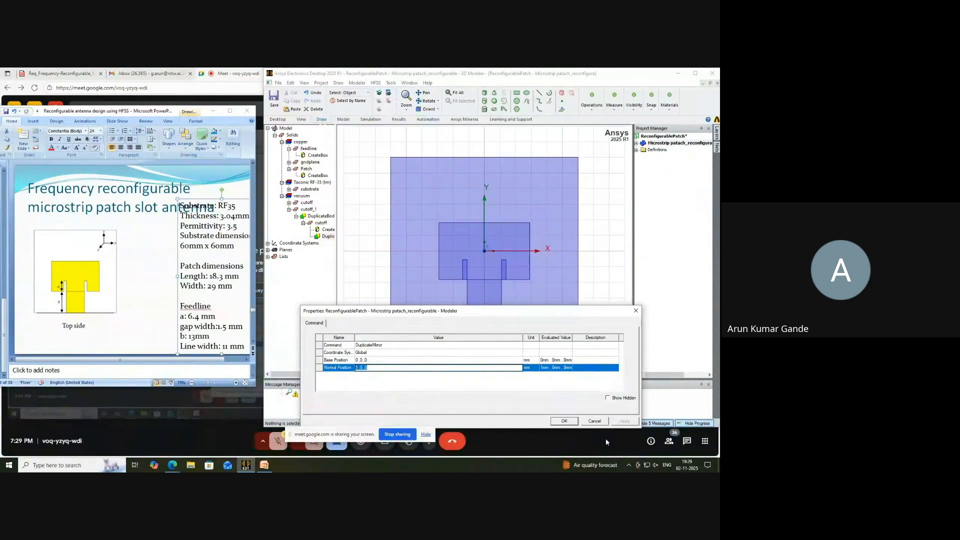
click(565, 422)
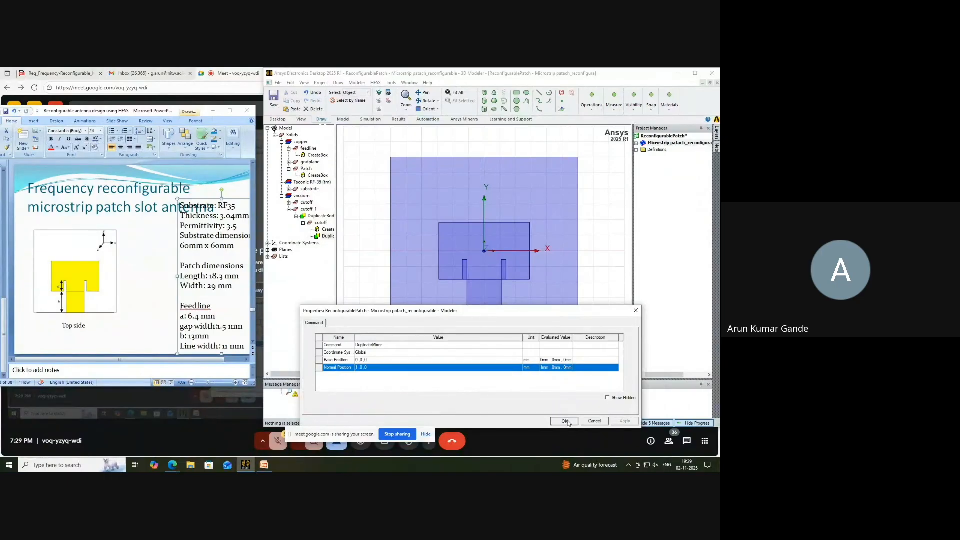
click(290, 210)
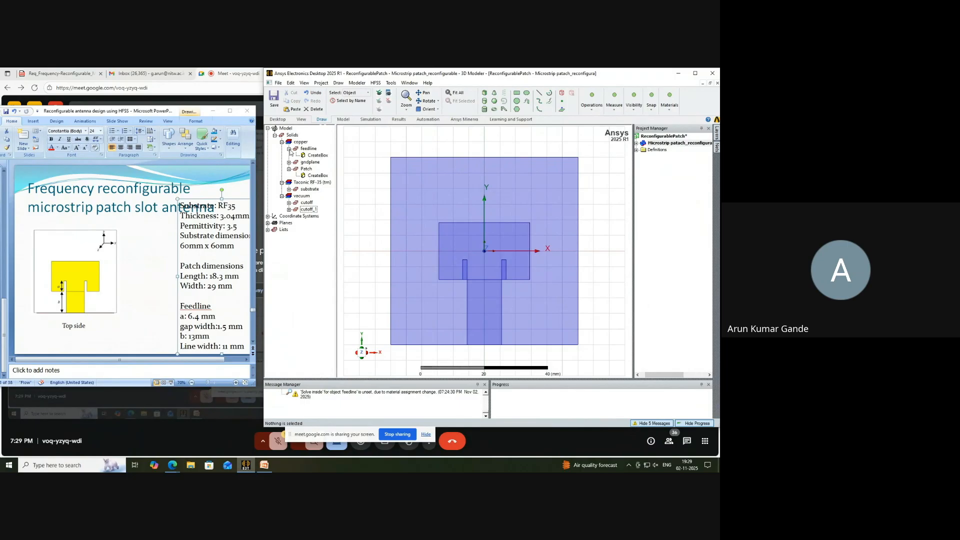
Subtract cutoff and cutoff_1 from Patch without cloning the tool objects.
click(289, 149)
click(310, 163)
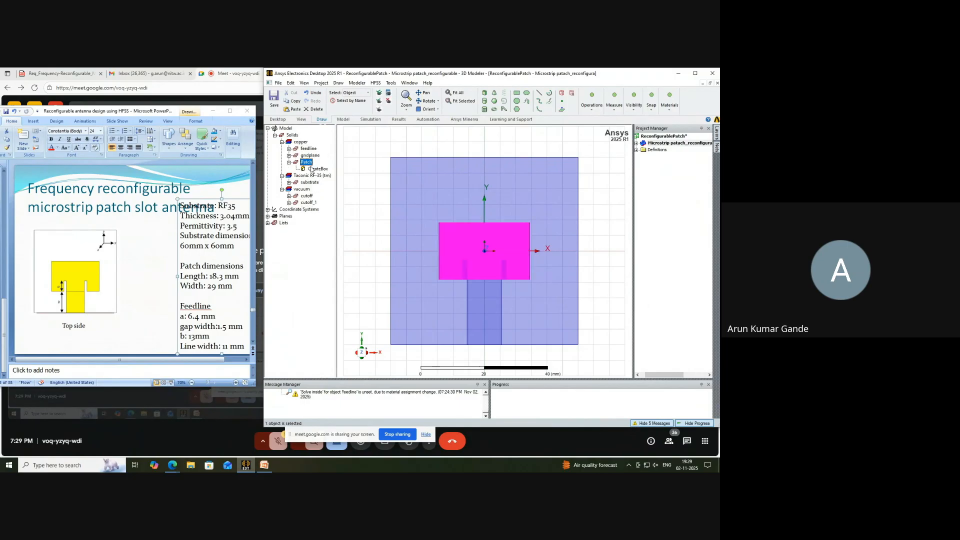
ctrl+click(307, 196)
ctrl+click(310, 203)
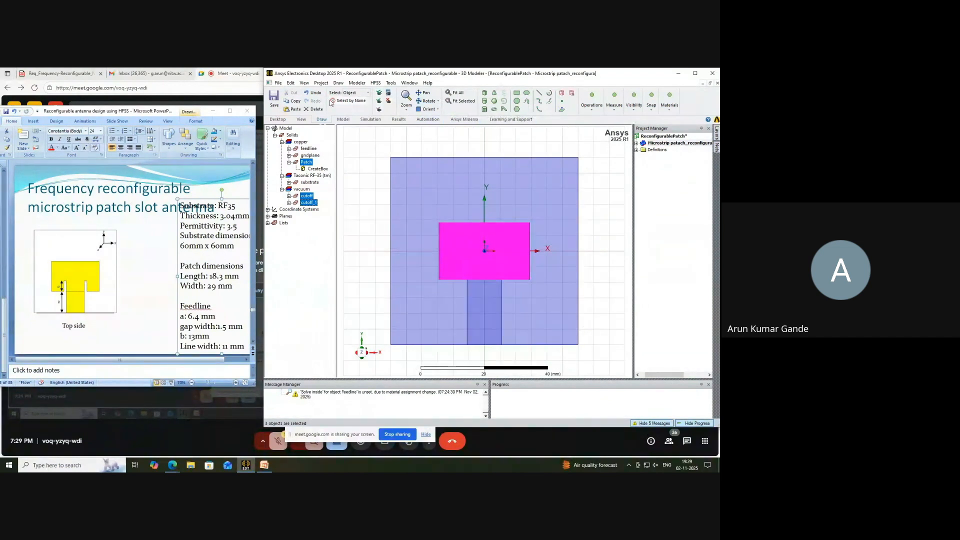
click(338, 83)
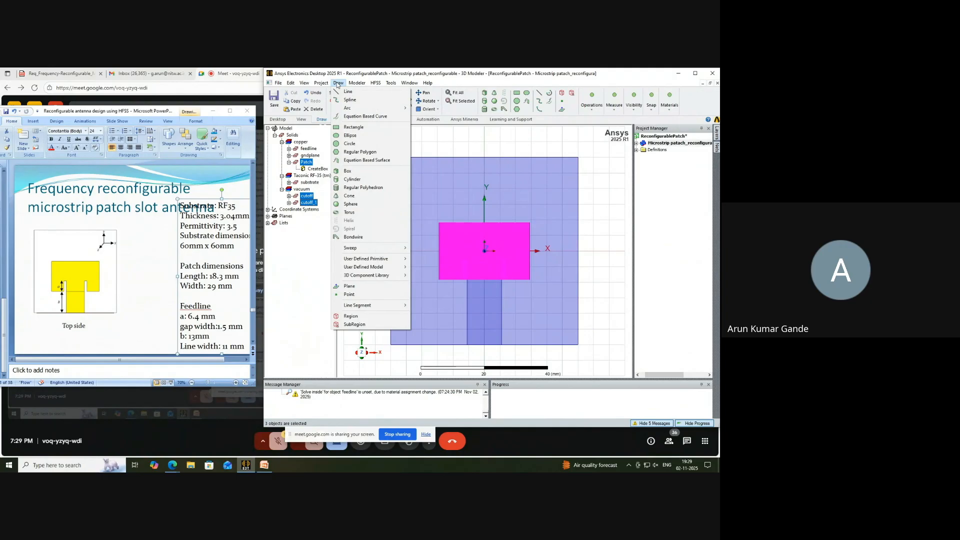
mouse_move(350, 83)
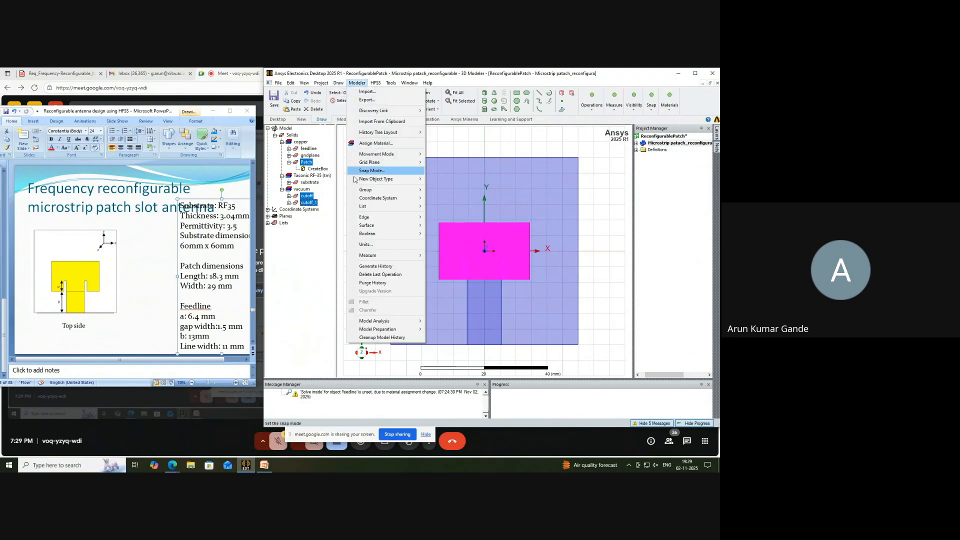
mouse_move(397, 235)
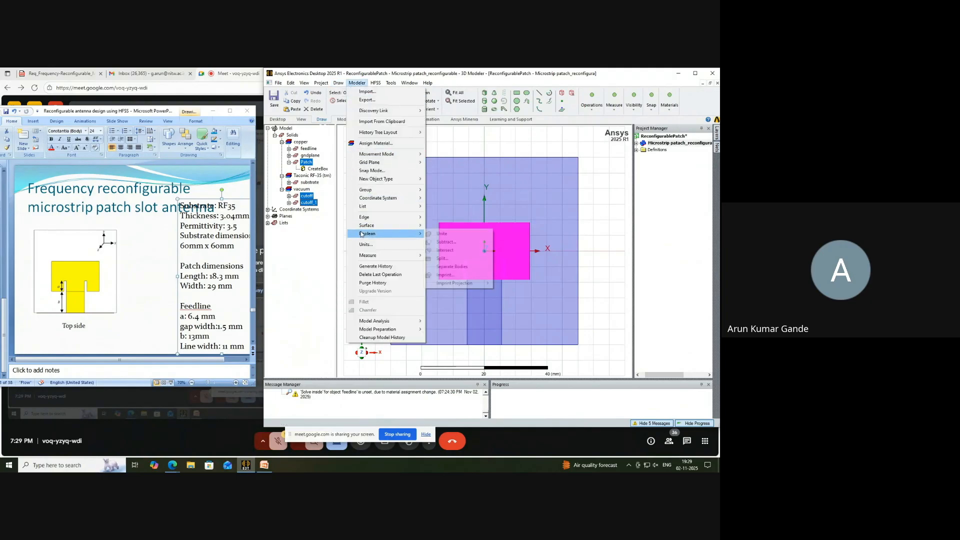
click(445, 242)
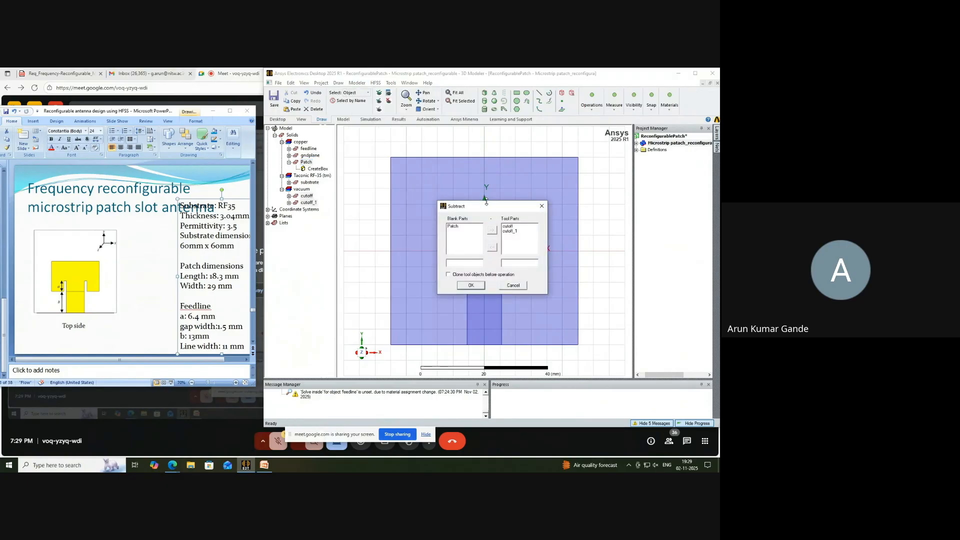
drag(488, 206, 377, 190)
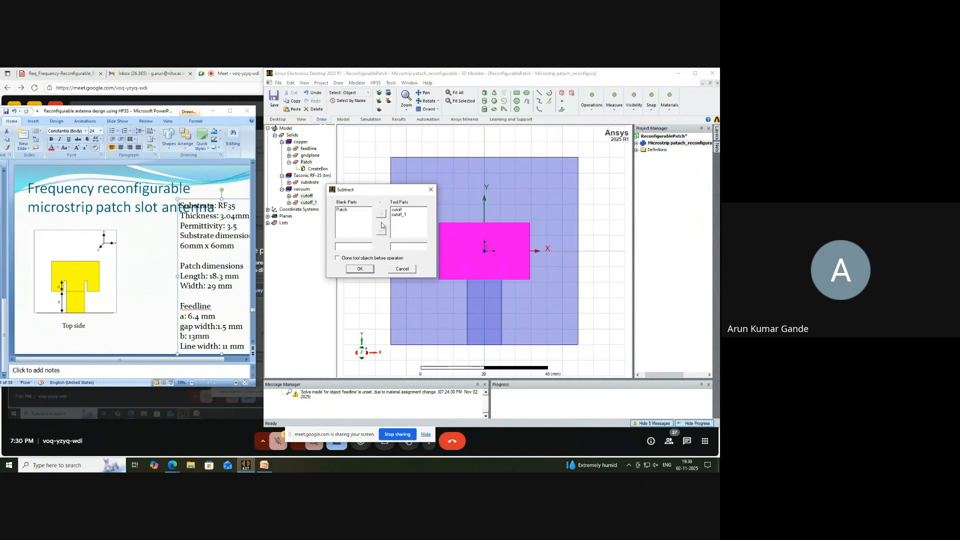
click(359, 269)
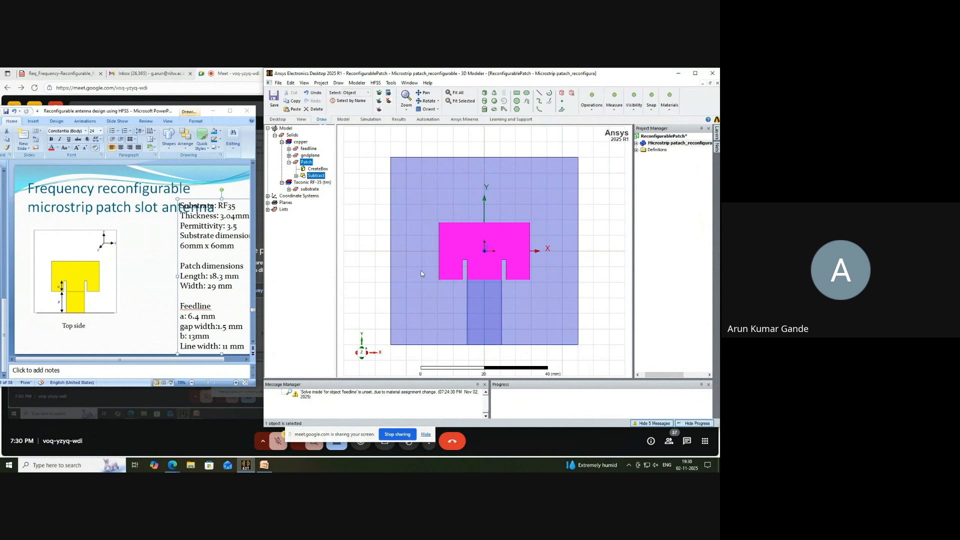
click(384, 232)
click(289, 162)
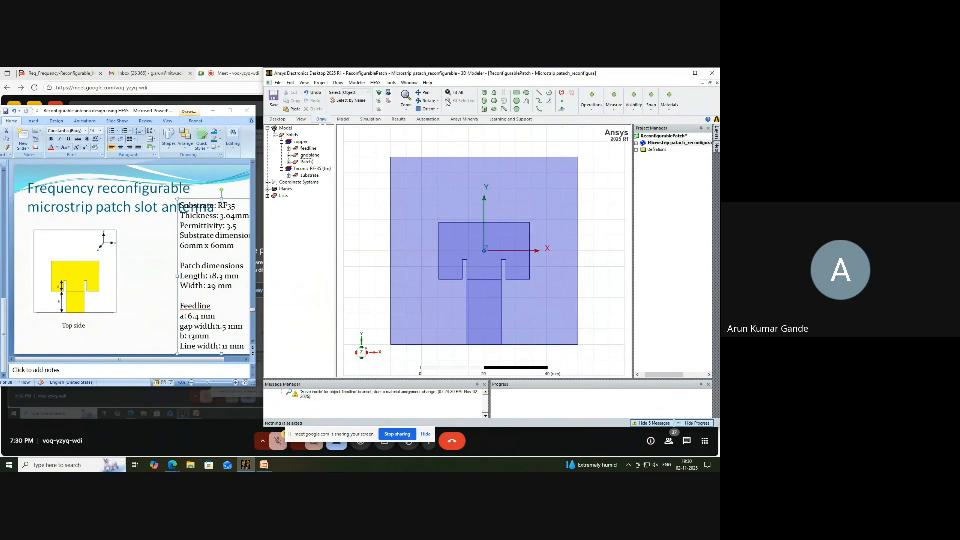
Copy the substrate box and paste a duplicate of it into the model.
click(427, 100)
double_click(603, 149)
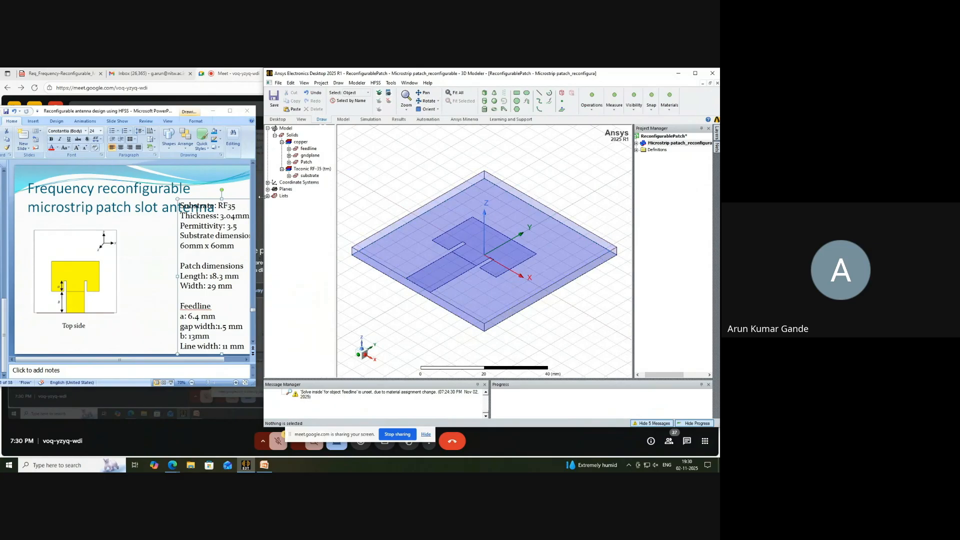
right_click(310, 175)
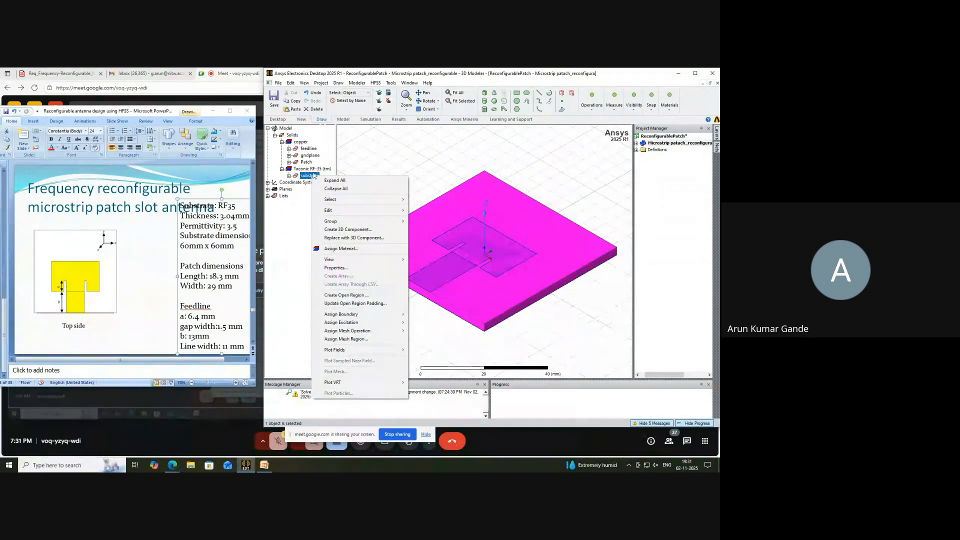
mouse_move(403, 214)
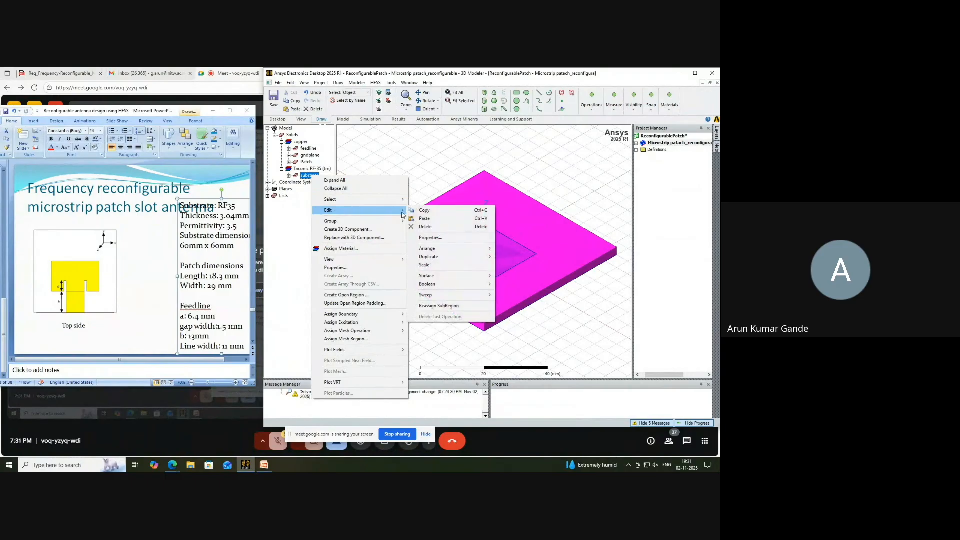
click(434, 210)
right_click(373, 188)
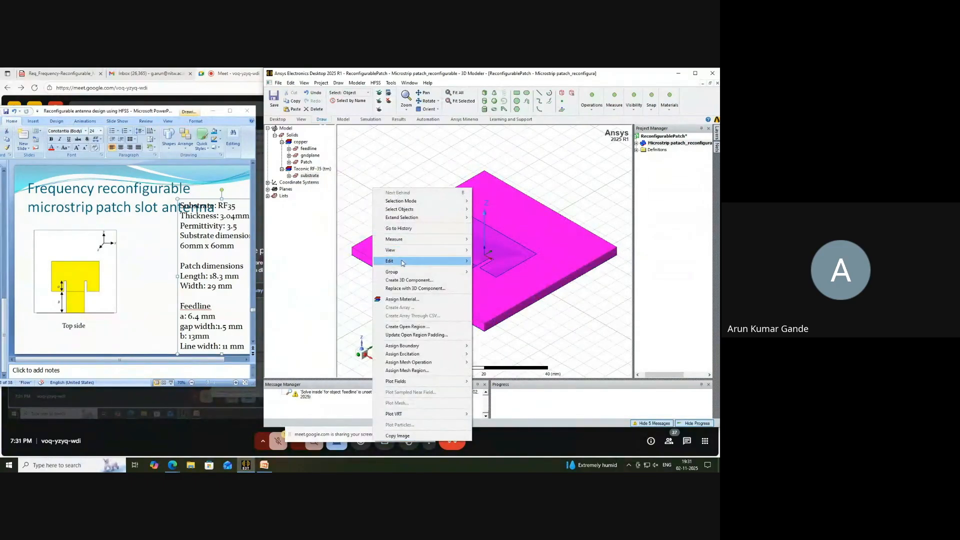
mouse_move(392, 260)
click(487, 269)
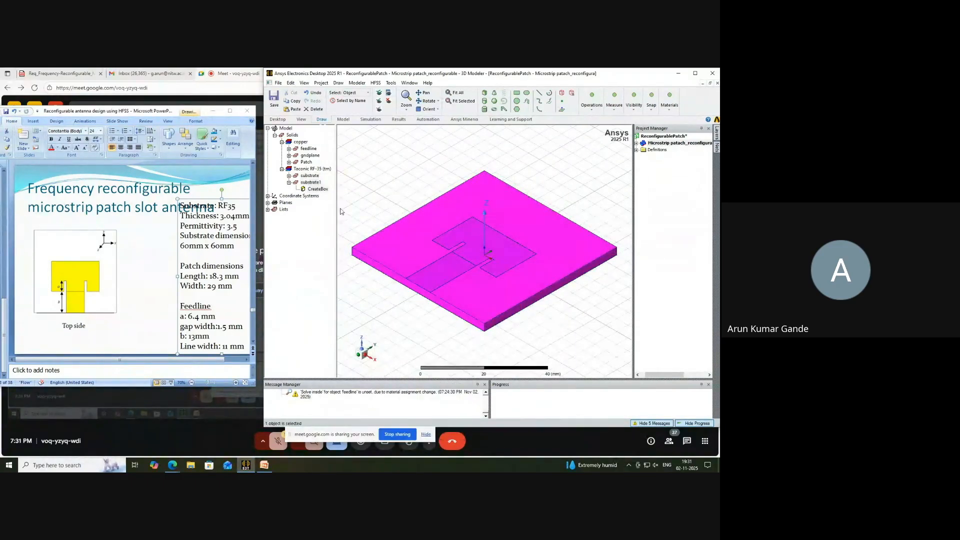
Rename the pasted substrate copy as airbox and set its material to vacuum.
double_click(316, 183)
click(383, 345)
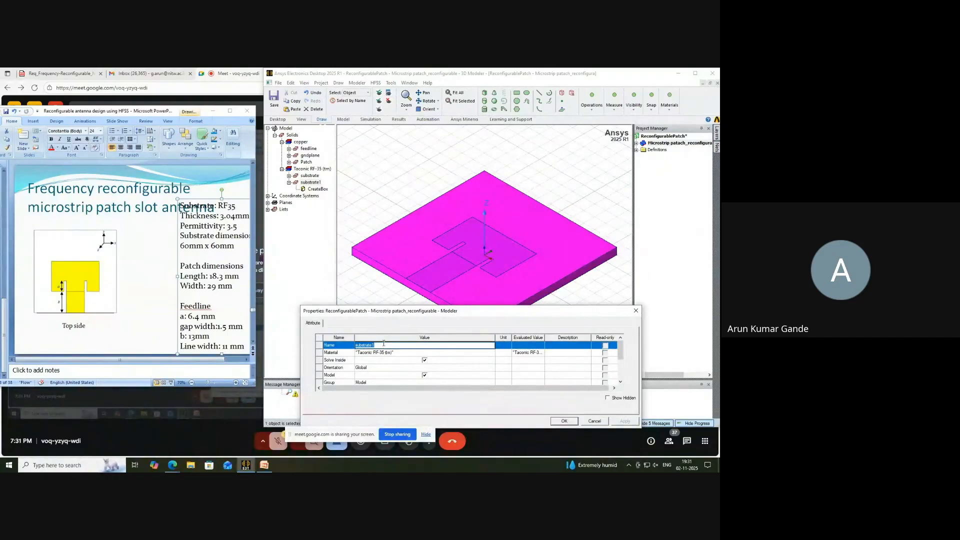
text(airbox)
click(407, 357)
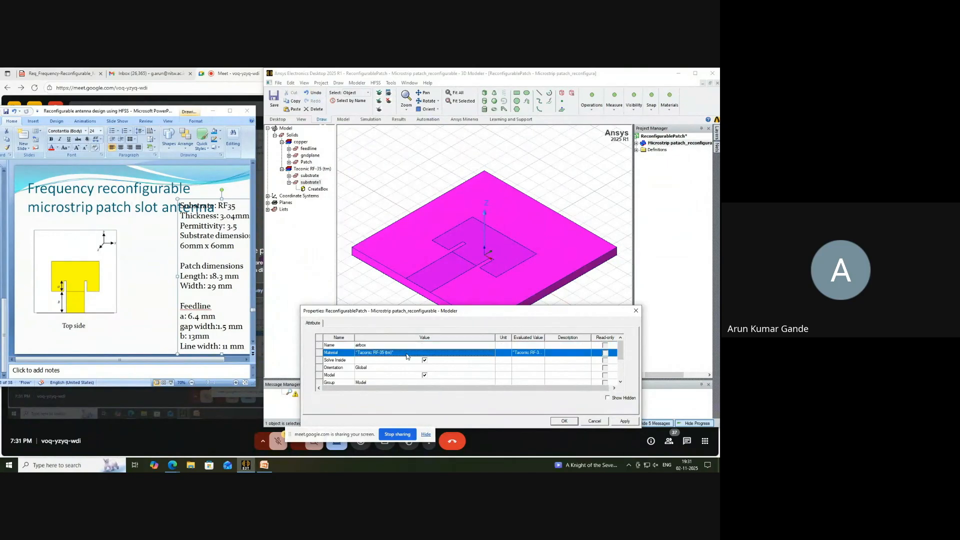
click(384, 379)
click(563, 421)
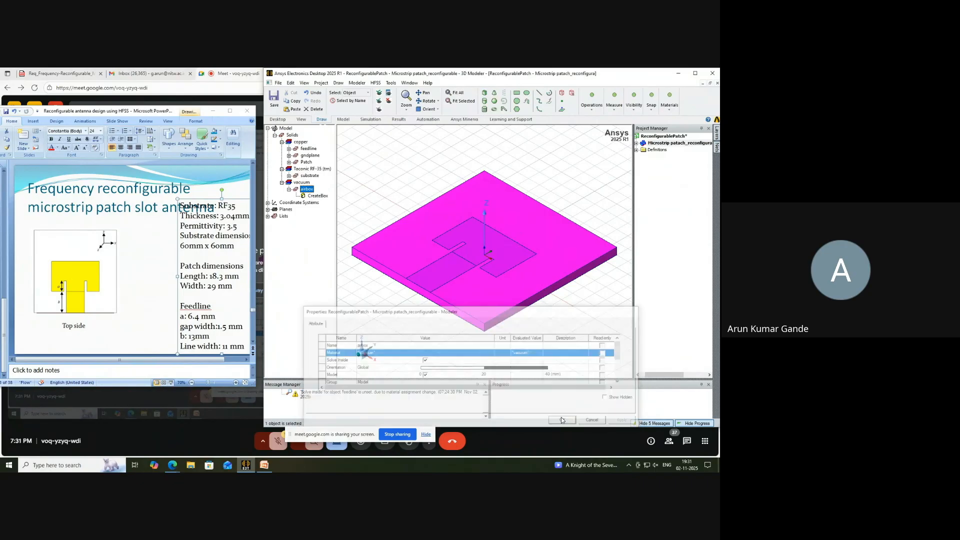
Set the X coordinate of the airbox's box position to -(3*subx)/2.
double_click(306, 196)
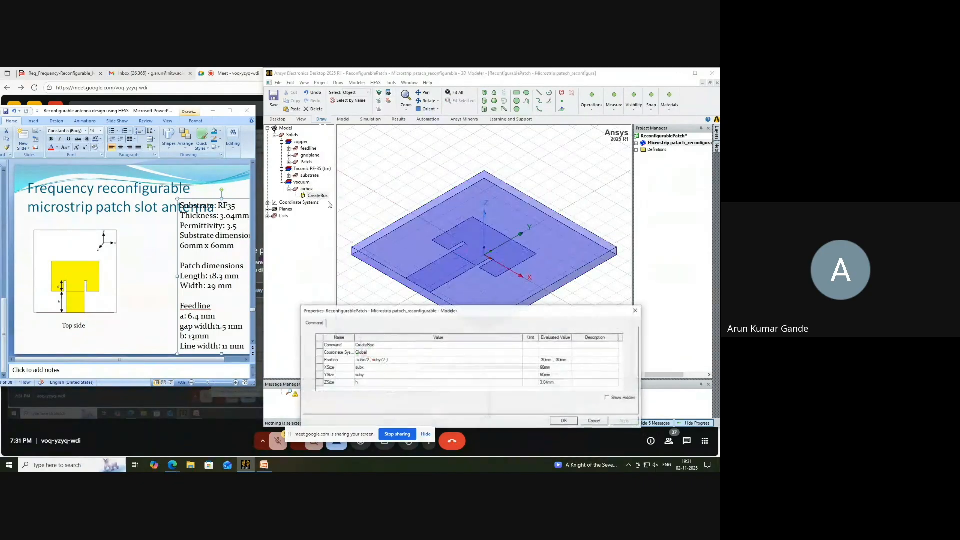
click(367, 361)
click(357, 360)
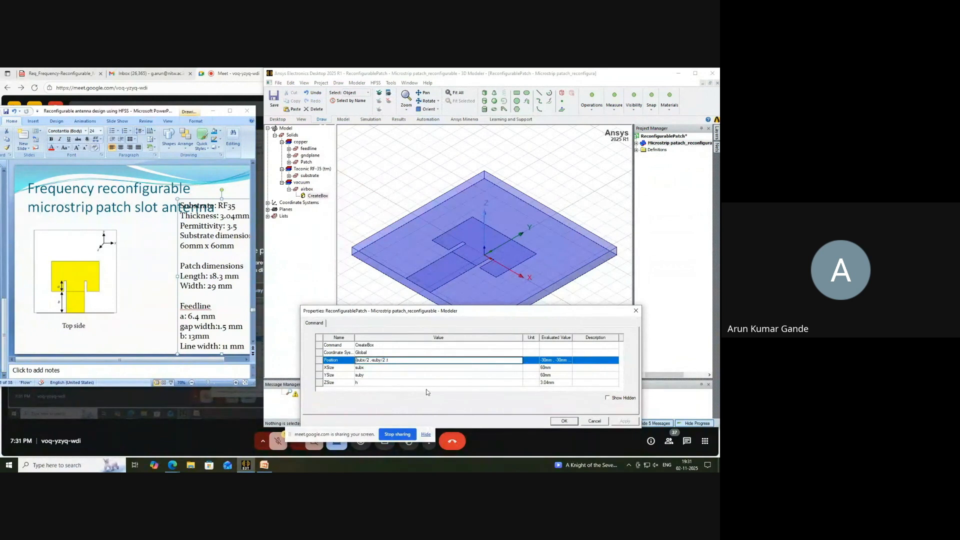
text(3)
key(BackSpace)
key(BackSpace)
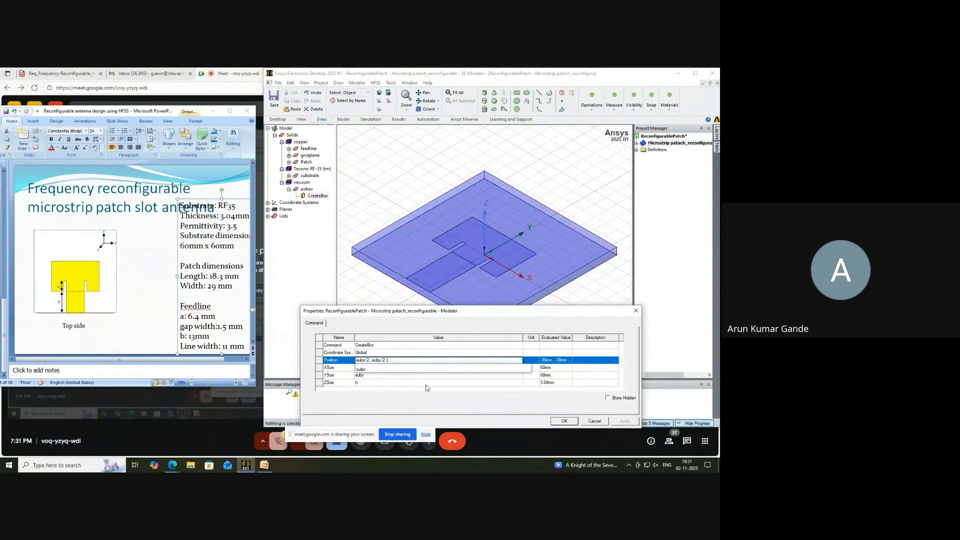
text(-3*)
key(Left)
text(()
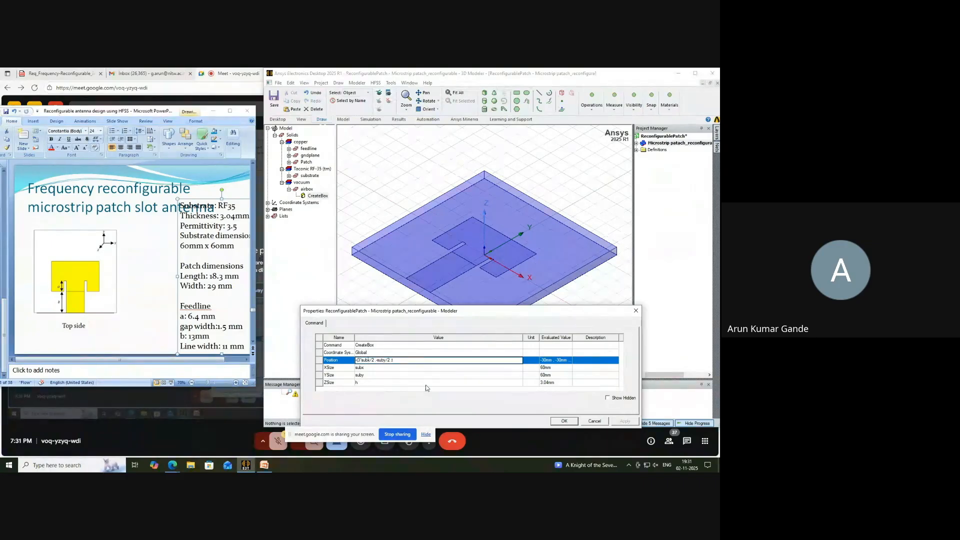
text())
Set the airbox's X size to subx*3 and its Y size to suby*3.
click(371, 369)
click(374, 367)
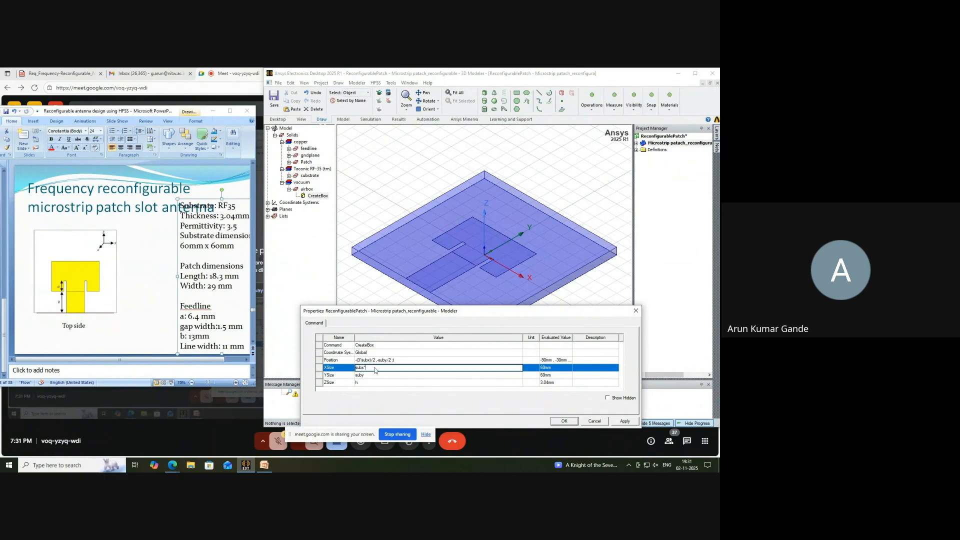
text(*3)
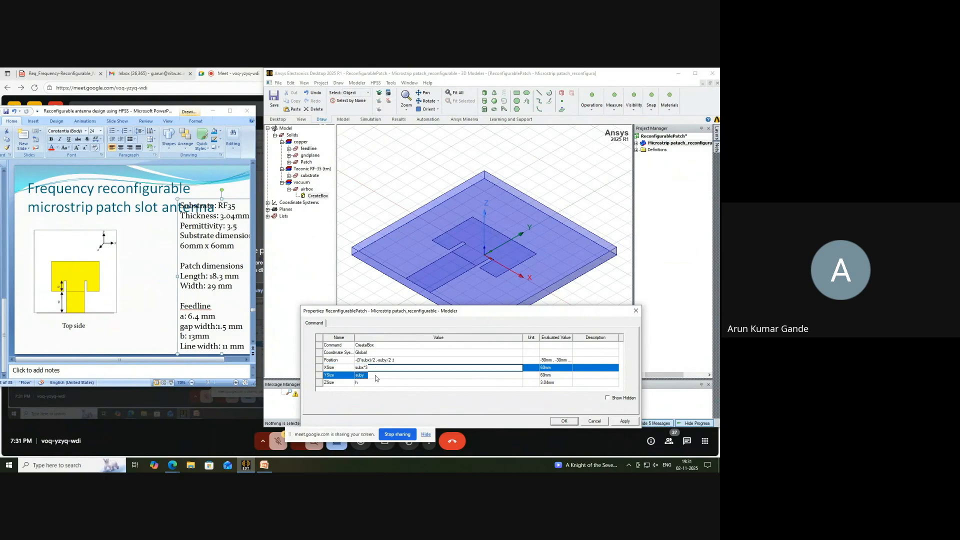
click(375, 375)
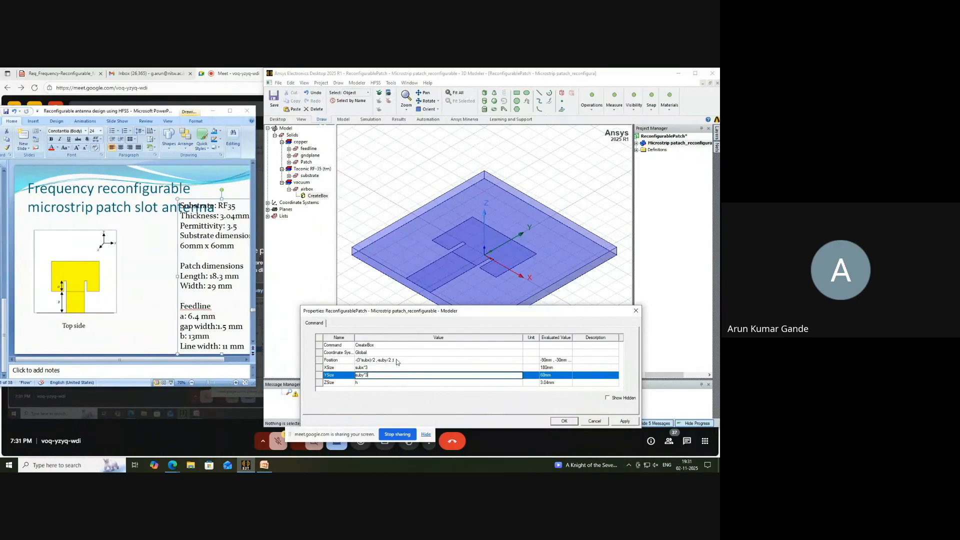
Set the airbox's Z position to -10*h and its Z size to 21*h, and apply the box changes.
click(397, 361)
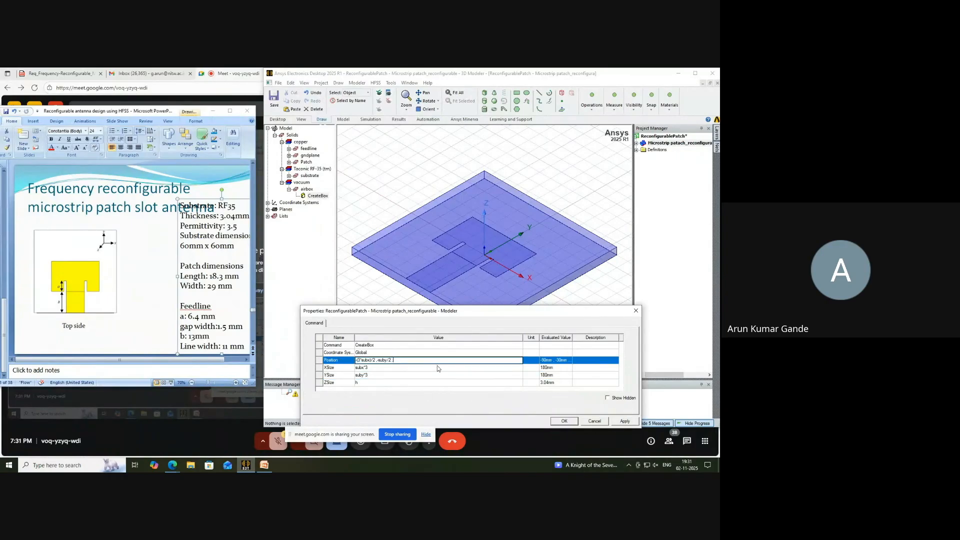
text(-10*h)
click(435, 383)
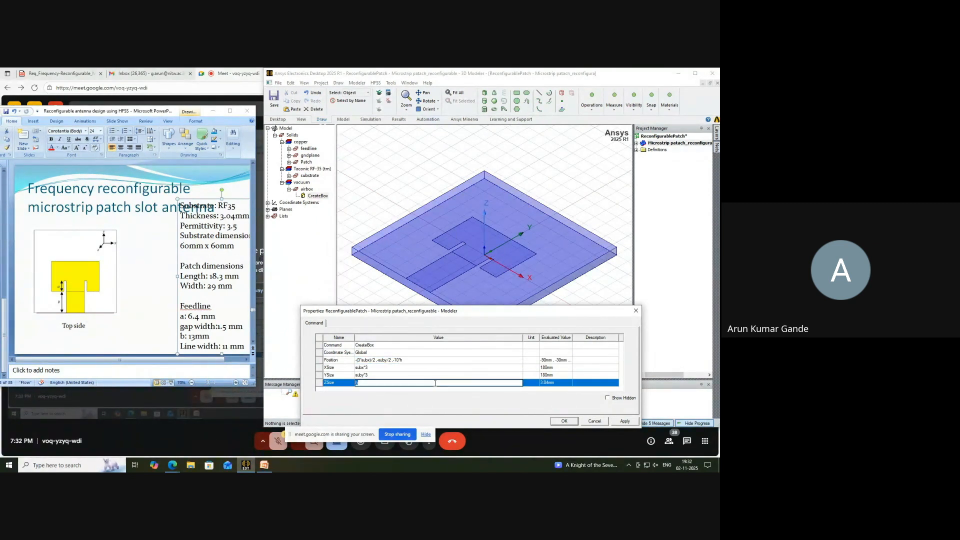
text(21*h)
key(Return)
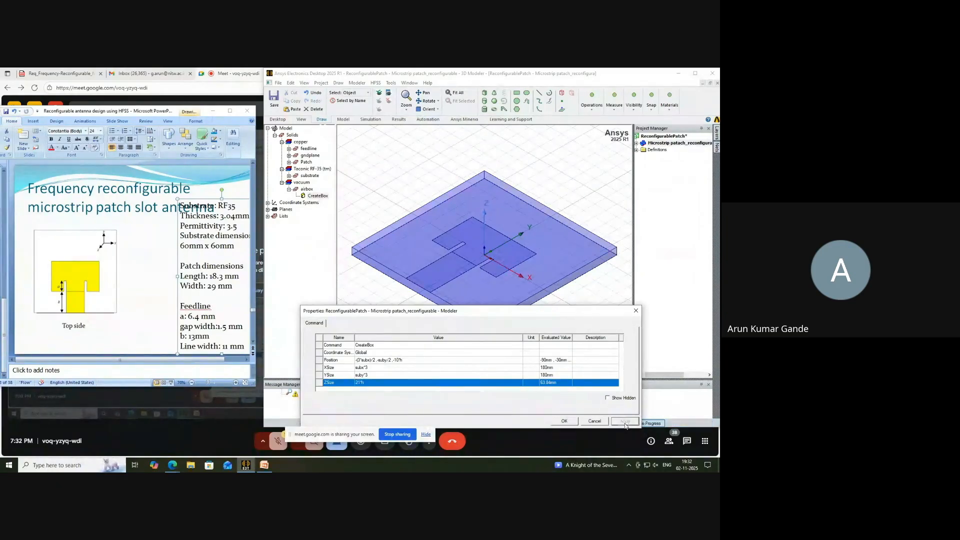
key(Return)
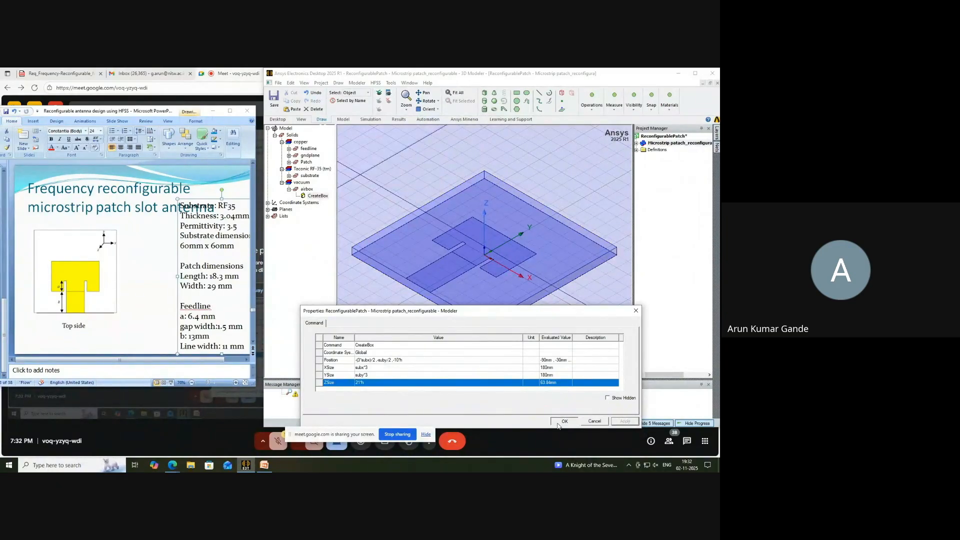
Assign a radiation boundary with the default name to the airbox.
click(429, 101)
double_click(467, 155)
scroll(442, 207, down, 9)
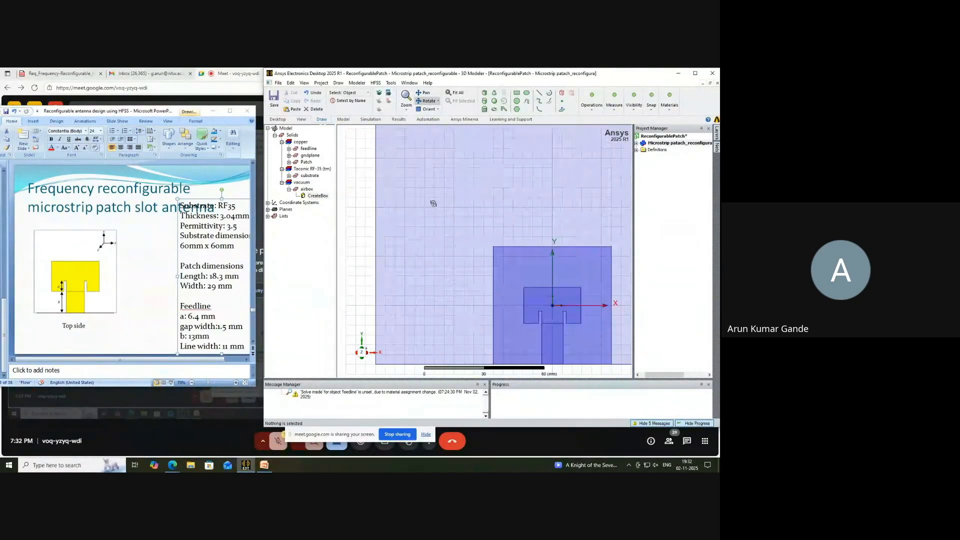
scroll(501, 256, down, 3)
scroll(570, 276, down, 4)
scroll(578, 178, up, 3)
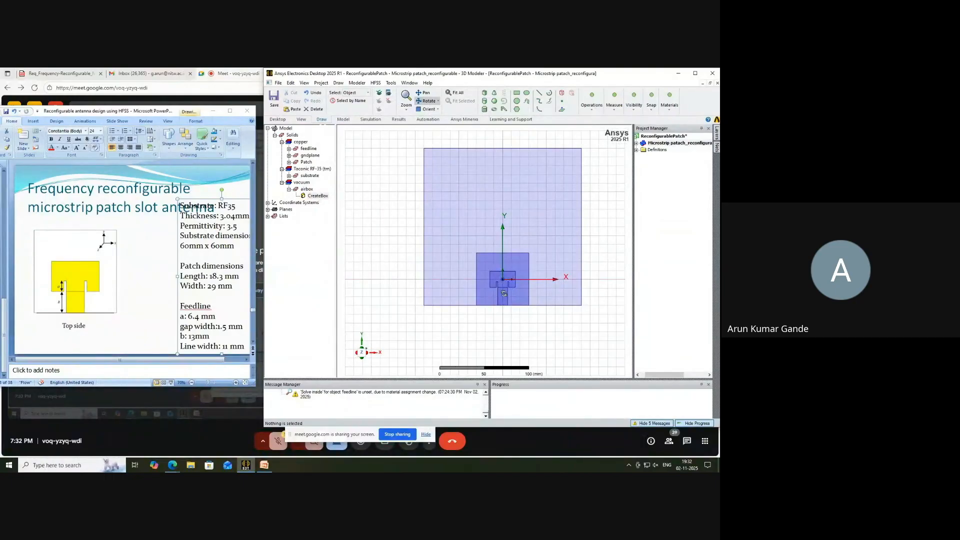
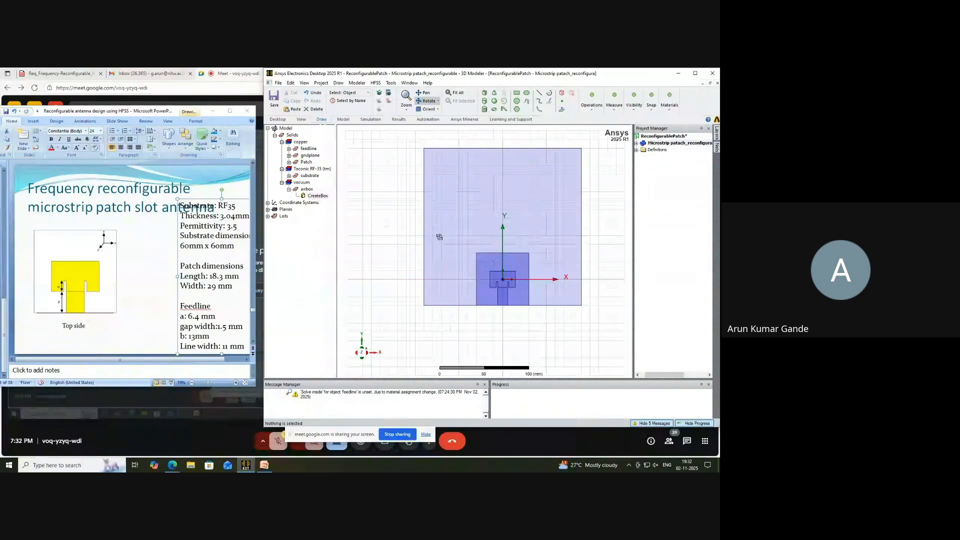
click(308, 190)
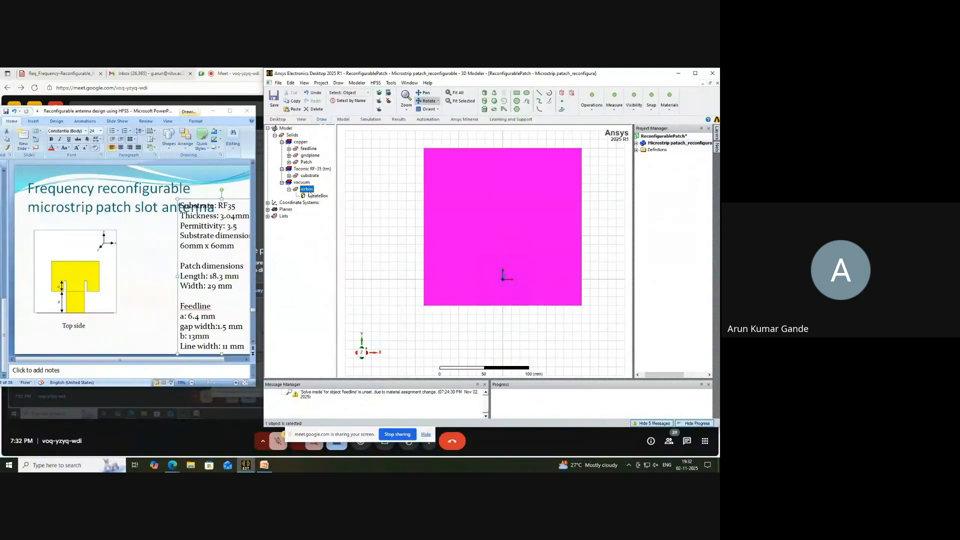
right_click(309, 191)
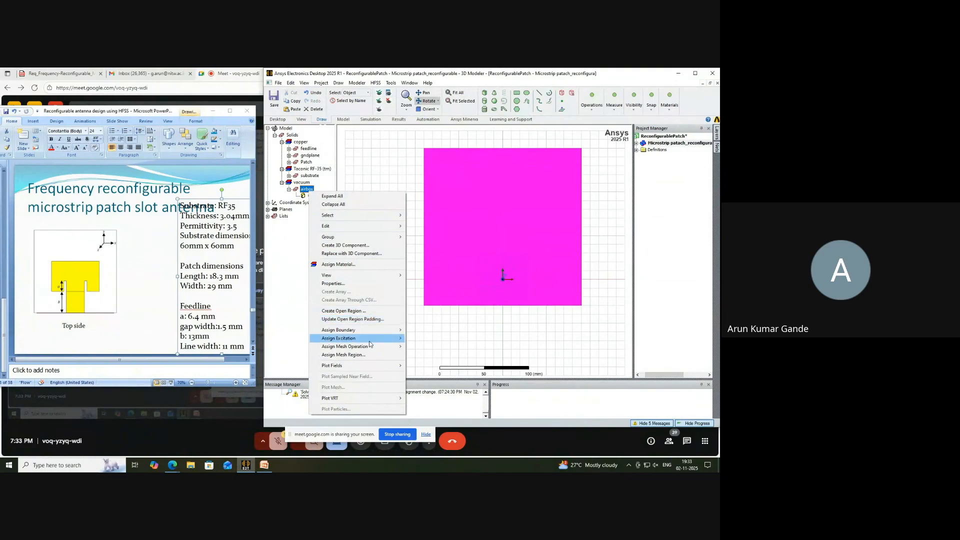
mouse_move(372, 331)
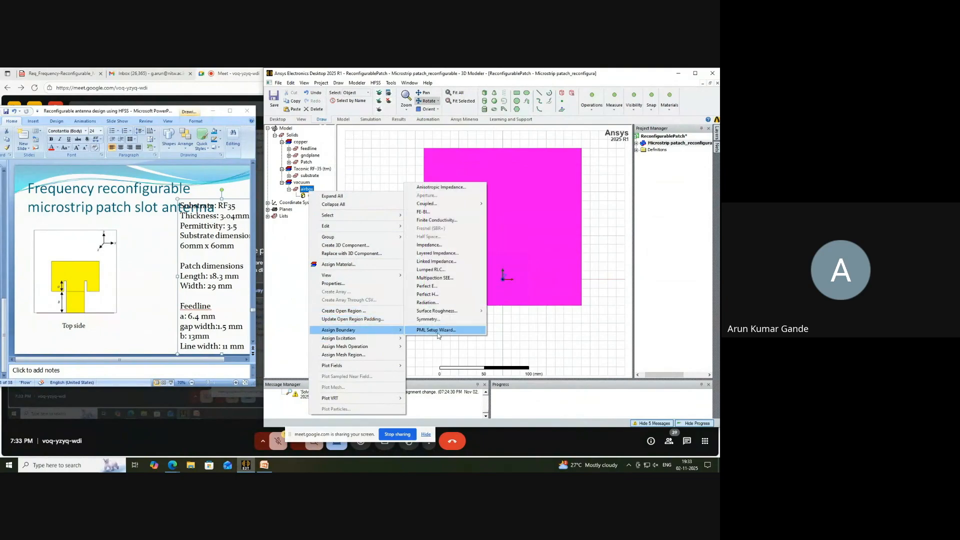
click(444, 305)
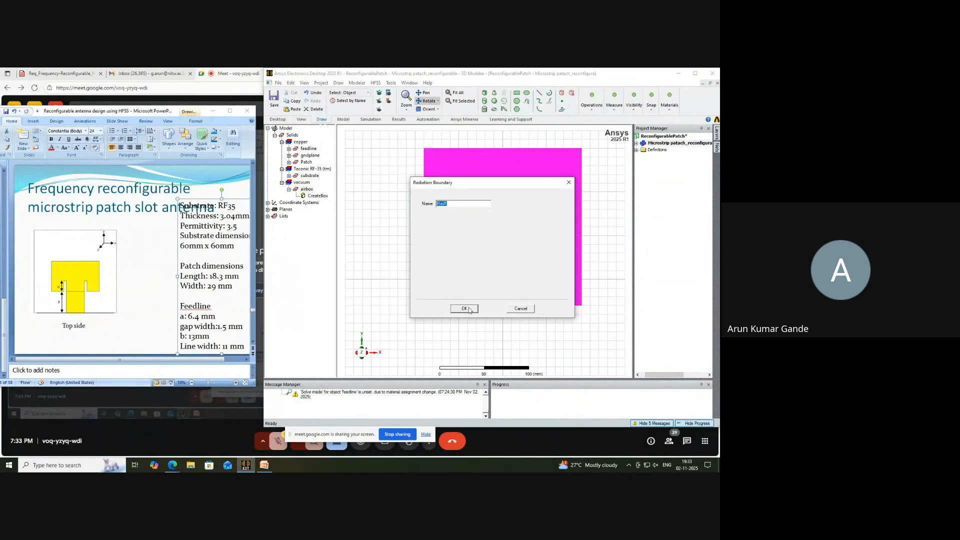
click(464, 309)
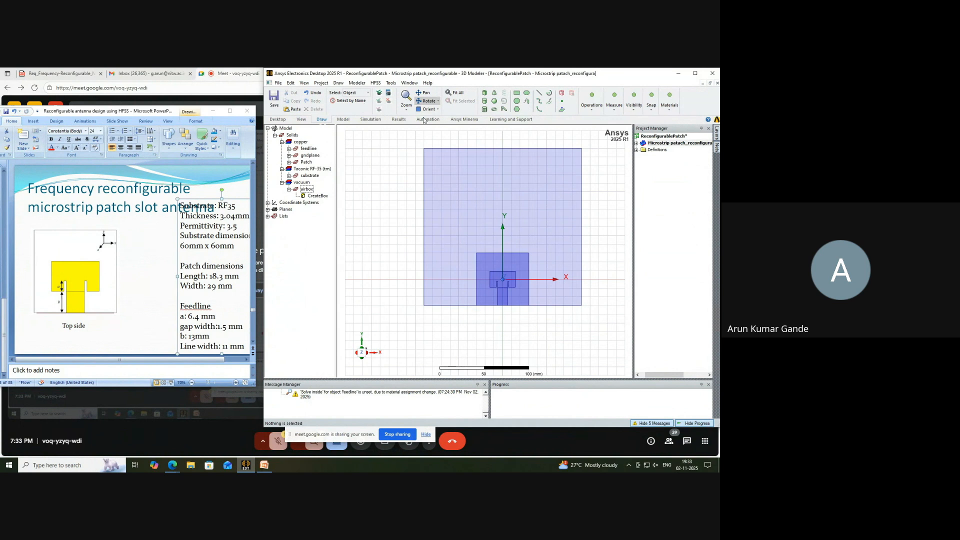
Examine the airbox's radiation boundary in the project tree and on the model, including an isometric view.
click(637, 143)
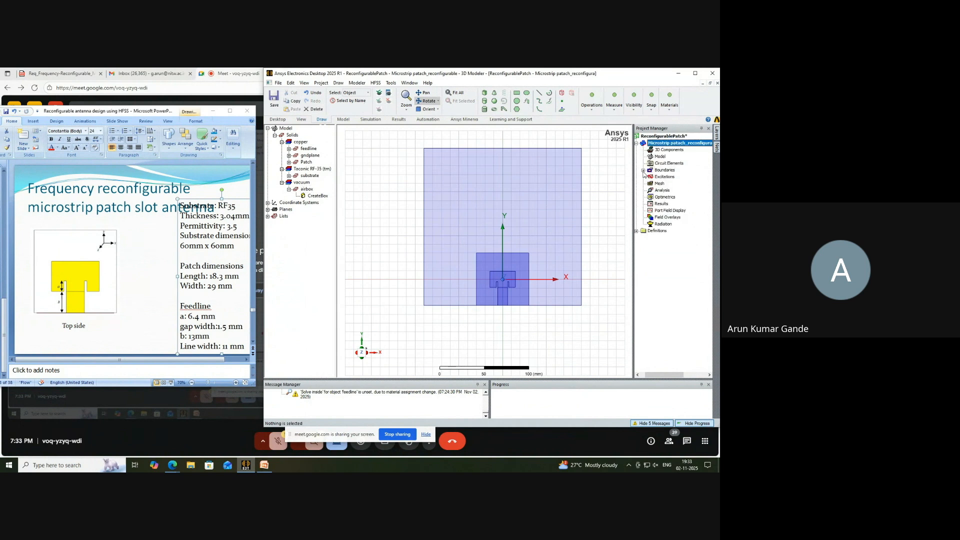
click(644, 170)
click(661, 178)
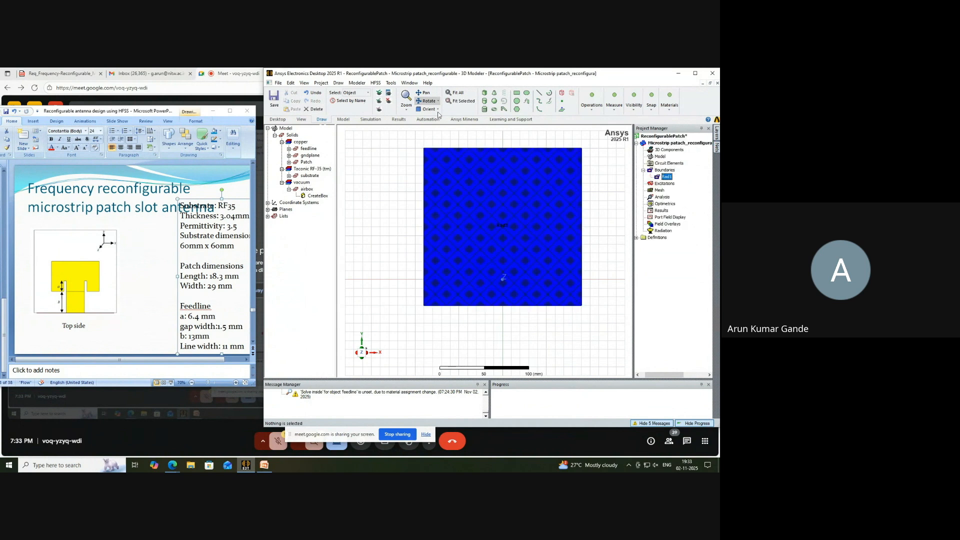
click(409, 164)
click(426, 101)
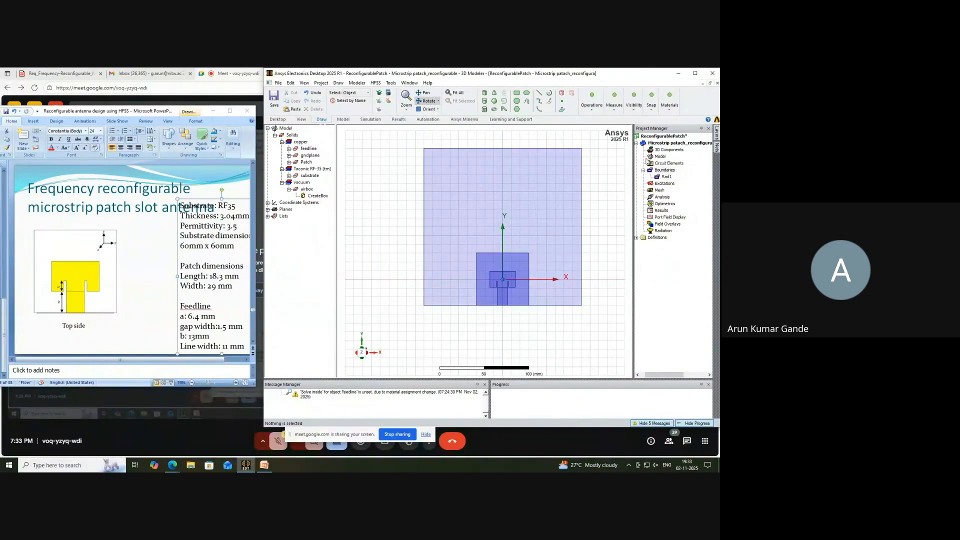
drag(520, 190, 537, 246)
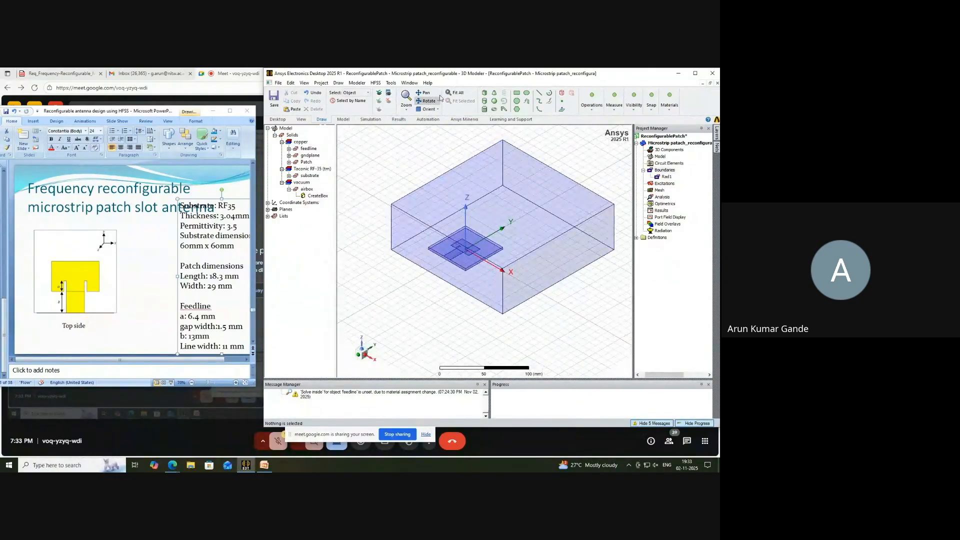
scroll(439, 147, up, 2)
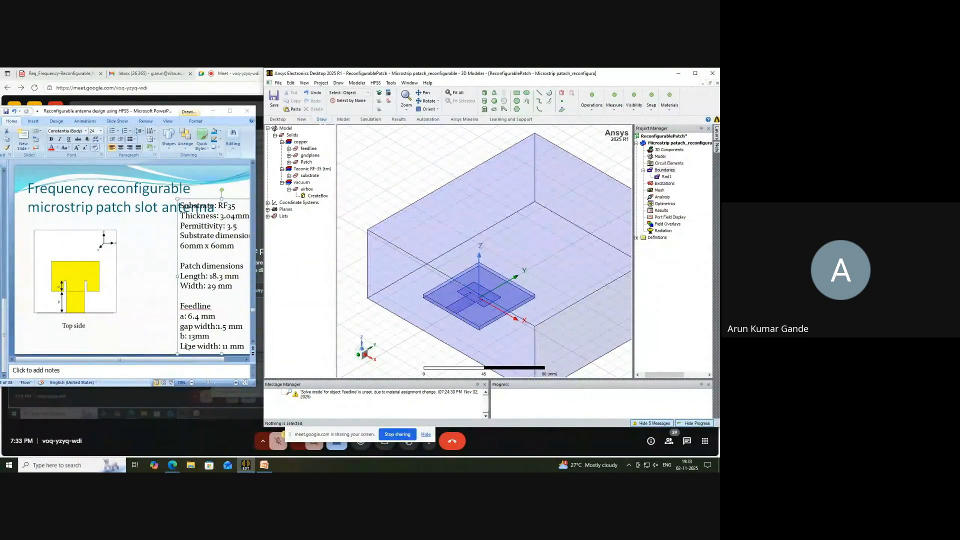
Show the presentation slide with the antenna's bottom-side slot dimensions.
click(151, 354)
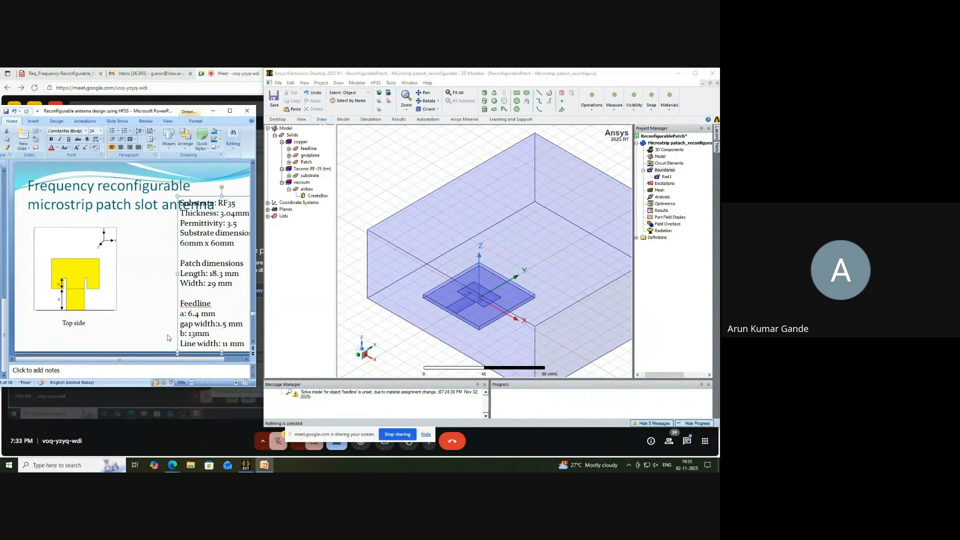
scroll(168, 336, down, 1)
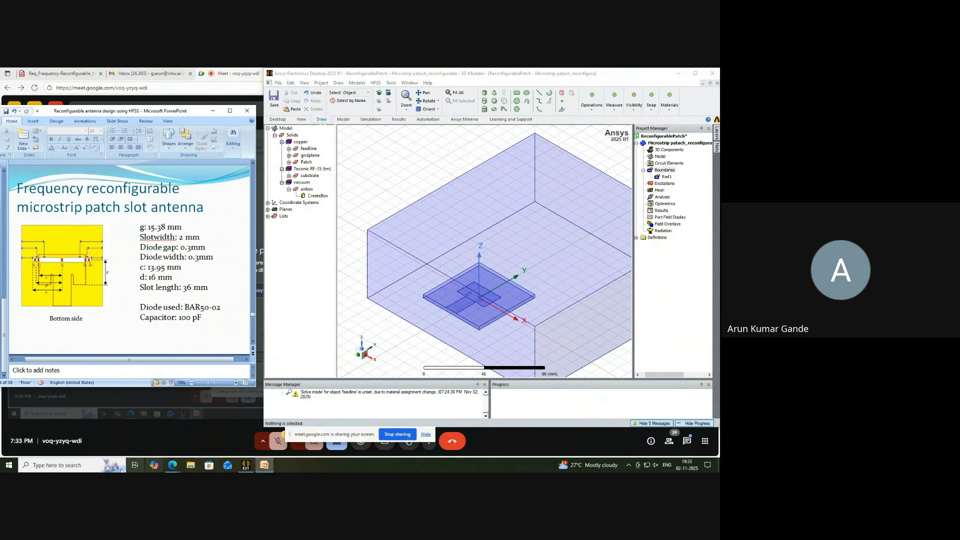
Open Paint and sketch the ground slot freehand as a long horizontal rectangle.
click(82, 469)
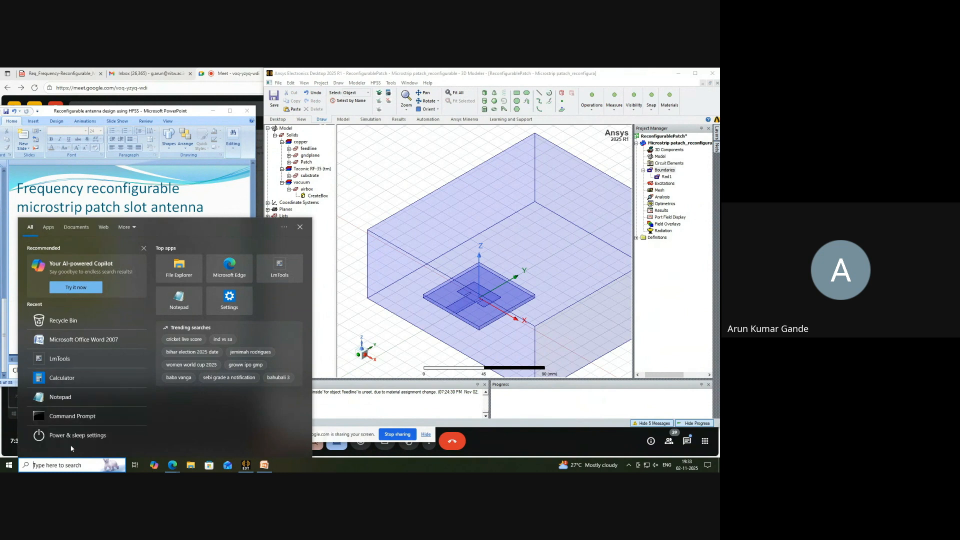
text(paint)
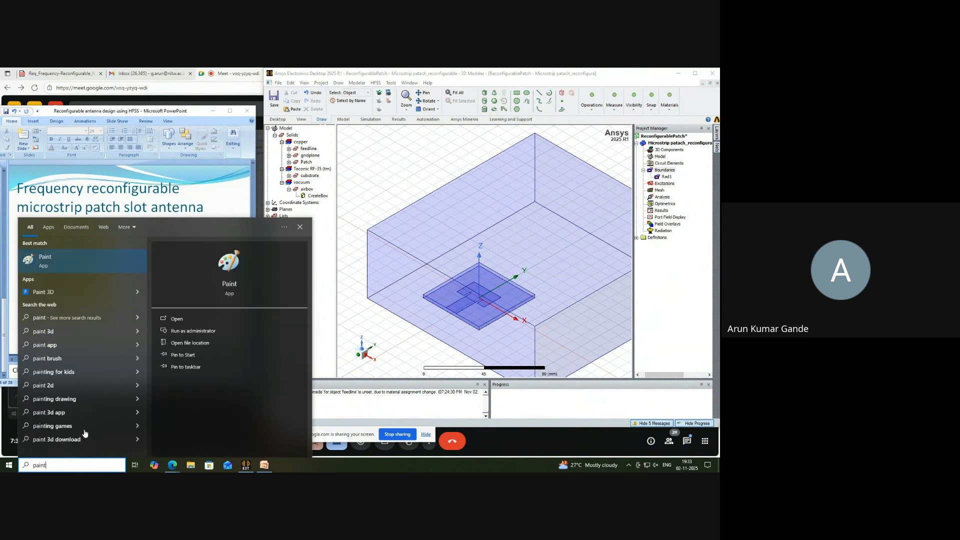
click(45, 261)
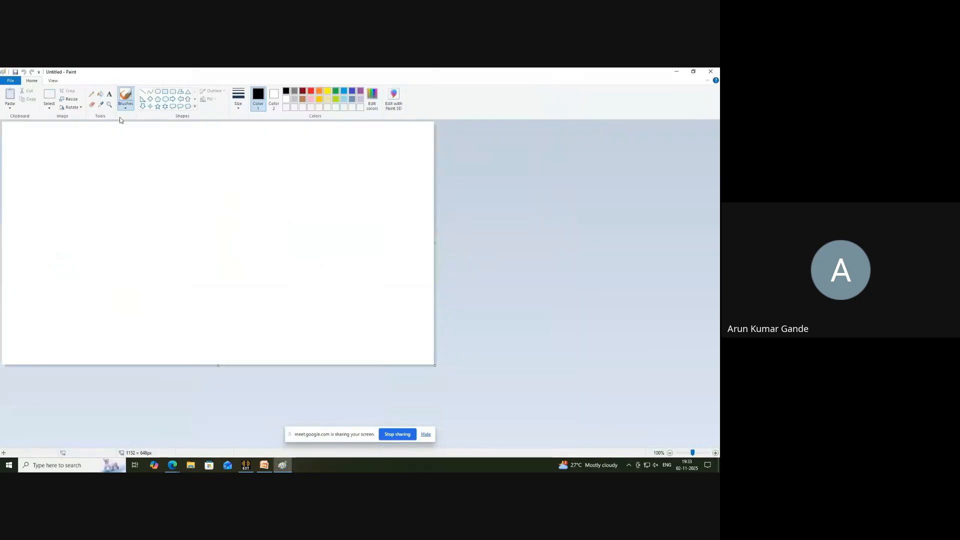
click(91, 94)
mouse_move(111, 191)
mouse_down()
mouse_move(112, 218)
mouse_move(260, 189)
mouse_move(372, 211)
mouse_move(108, 215)
mouse_up()
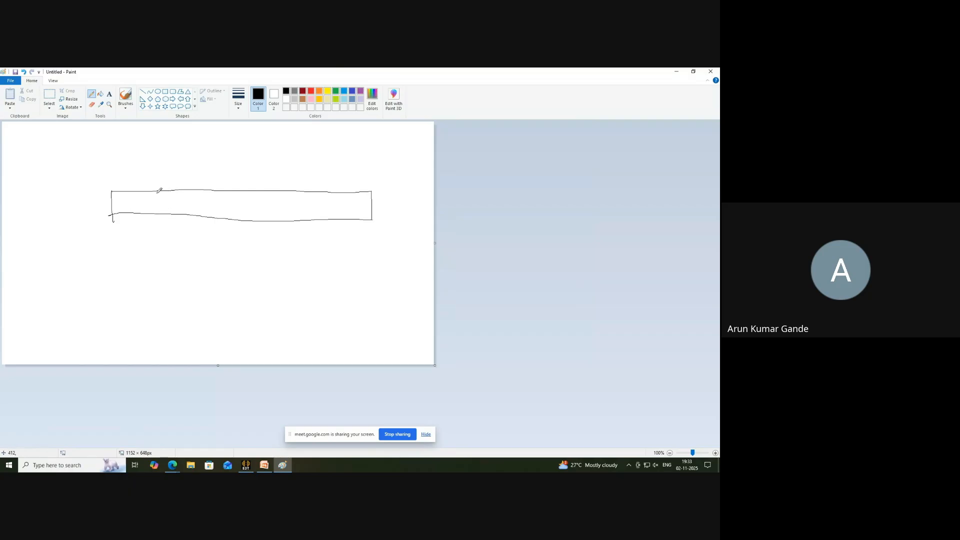
Draw five pairs of small facing pads along the slot's upper and lower edges: one in the middle and two toward each end.
drag(230, 191, 243, 192)
drag(231, 212, 246, 220)
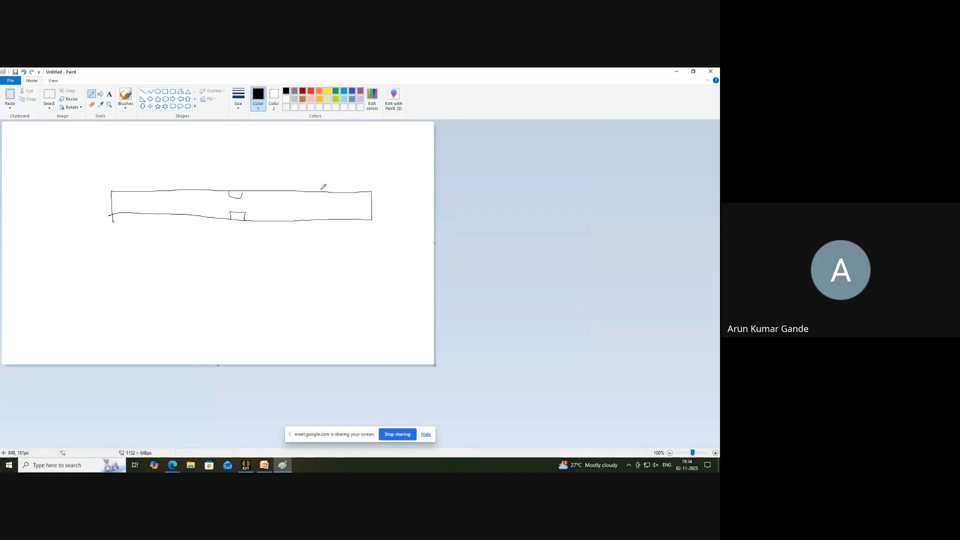
mouse_move(315, 201)
mouse_down()
mouse_move(327, 191)
mouse_move(359, 203)
mouse_move(360, 192)
mouse_move(313, 220)
mouse_move(324, 210)
mouse_move(323, 221)
mouse_move(346, 220)
mouse_move(361, 207)
mouse_move(360, 220)
mouse_up()
mouse_move(161, 200)
mouse_down()
mouse_move(176, 192)
mouse_move(163, 215)
mouse_move(178, 216)
mouse_up()
mouse_move(126, 191)
mouse_down()
mouse_move(127, 201)
mouse_move(142, 201)
mouse_move(142, 192)
mouse_move(127, 214)
mouse_up()
drag(128, 205, 143, 215)
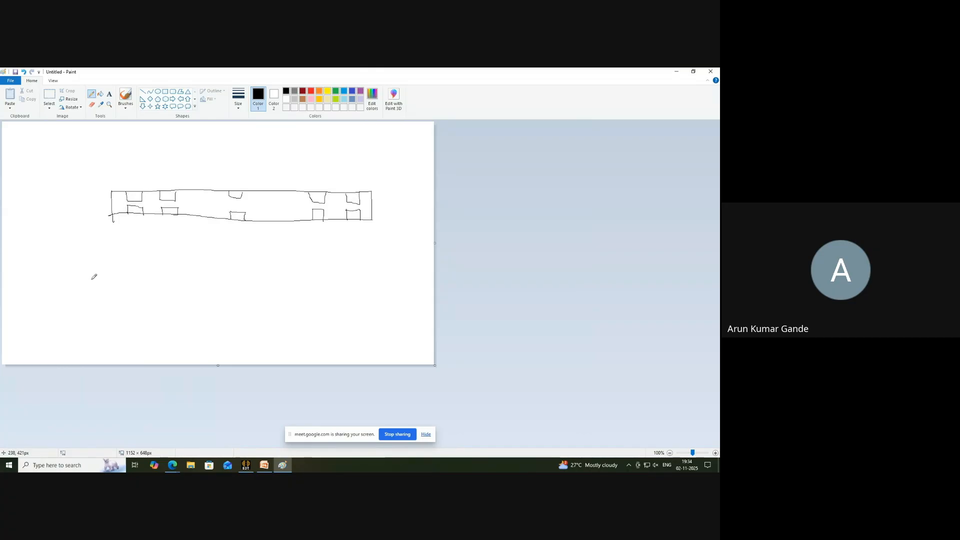
Draw double lines leading away from the slot's upper edge and ends, three to the left and three to the right.
mouse_move(111, 190)
mouse_down()
mouse_move(42, 188)
mouse_move(113, 198)
mouse_move(150, 168)
mouse_move(7, 157)
mouse_move(139, 159)
mouse_move(155, 163)
mouse_move(153, 193)
mouse_move(202, 153)
mouse_move(201, 142)
mouse_move(27, 136)
mouse_move(149, 132)
mouse_up()
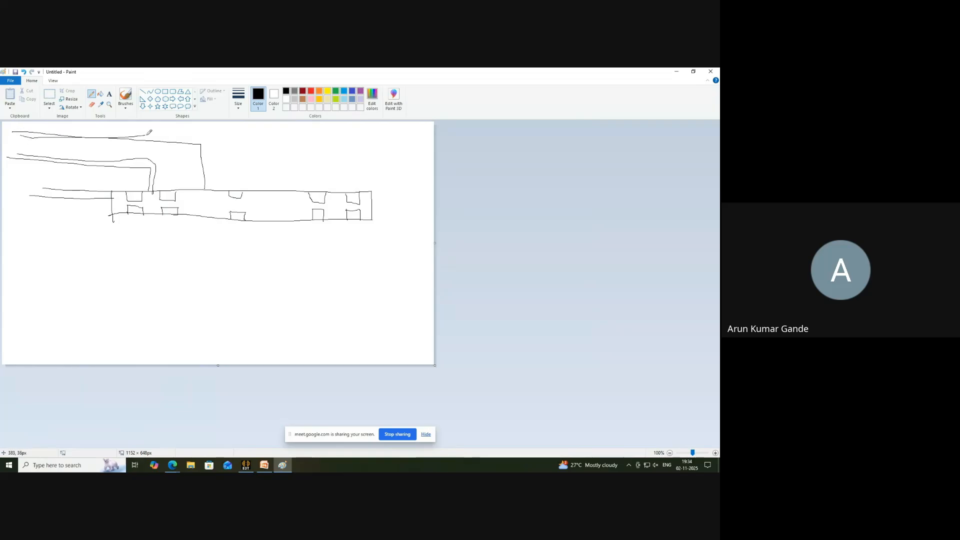
mouse_move(28, 134)
mouse_down()
mouse_move(198, 141)
mouse_move(219, 190)
mouse_move(270, 166)
mouse_move(273, 145)
mouse_move(441, 137)
mouse_up()
mouse_move(270, 190)
mouse_down()
mouse_move(279, 149)
mouse_move(423, 147)
mouse_up()
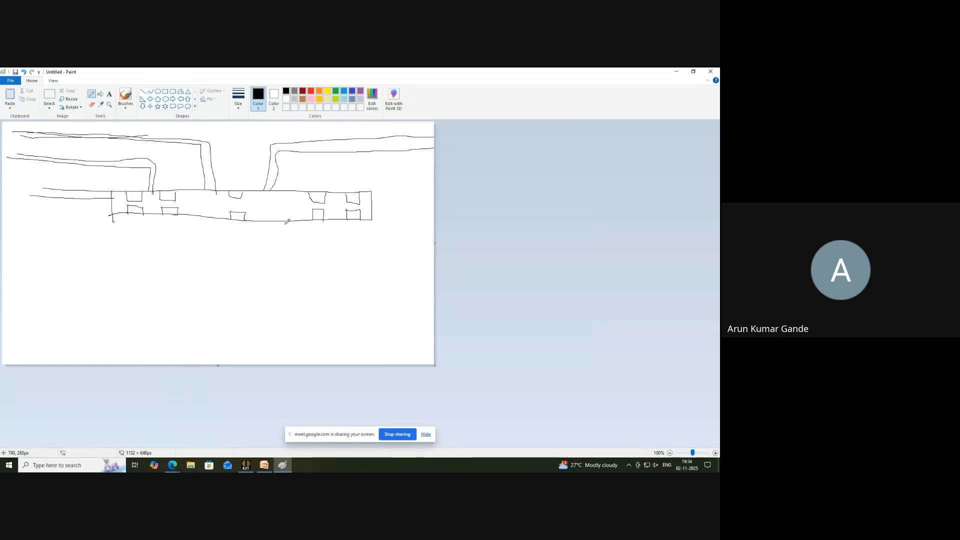
mouse_move(335, 191)
mouse_down()
mouse_move(346, 171)
mouse_move(438, 162)
mouse_up()
mouse_move(342, 189)
mouse_down()
mouse_move(371, 172)
mouse_move(463, 169)
mouse_up()
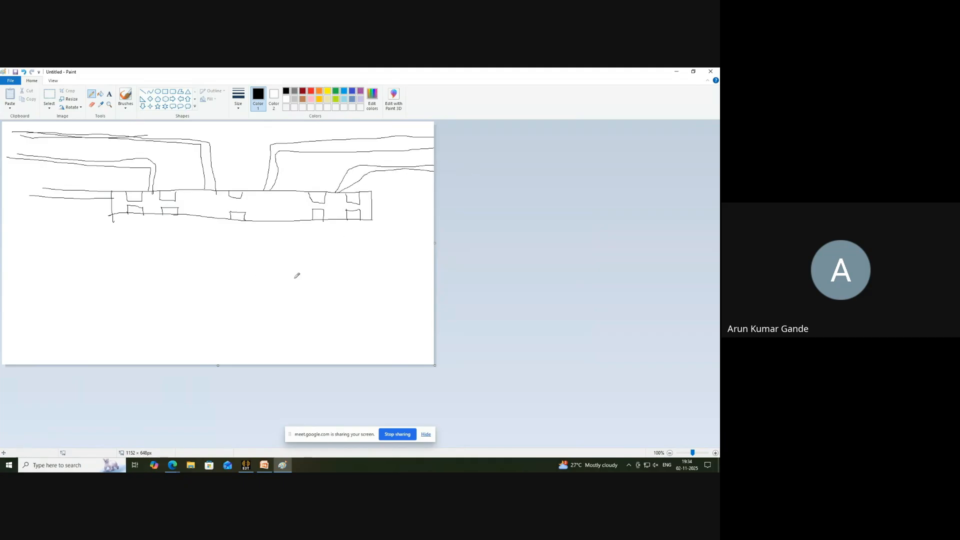
drag(372, 190, 470, 193)
drag(372, 196, 438, 191)
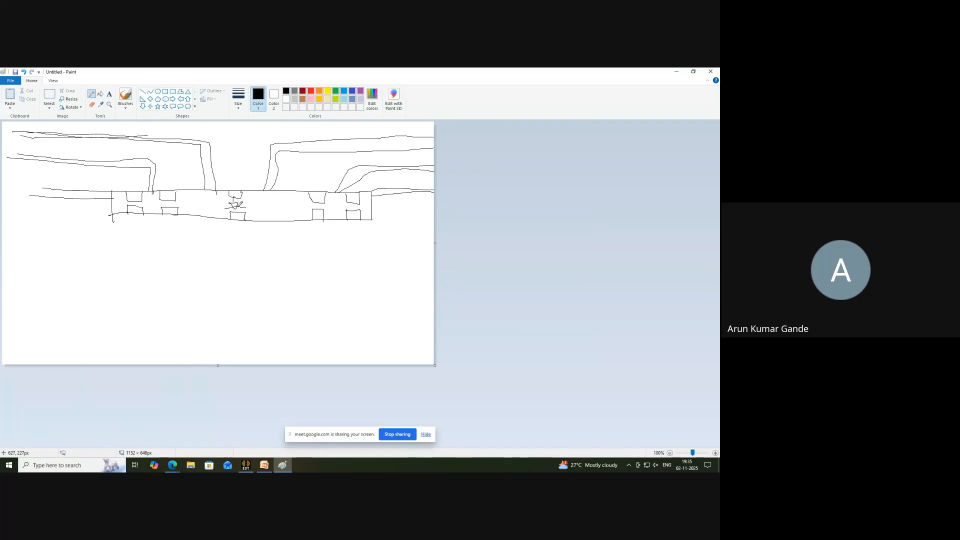
Complete the diode symbol between the middle pads, mark where the lines meet the slot, and minimize Paint.
drag(235, 207, 238, 212)
mouse_move(256, 188)
mouse_down()
mouse_move(265, 198)
mouse_move(275, 188)
mouse_up()
mouse_move(338, 188)
mouse_down()
mouse_move(330, 196)
mouse_move(377, 188)
mouse_up()
drag(156, 188, 146, 196)
drag(218, 187, 211, 195)
mouse_move(118, 190)
mouse_down()
mouse_move(109, 198)
mouse_move(116, 189)
mouse_up()
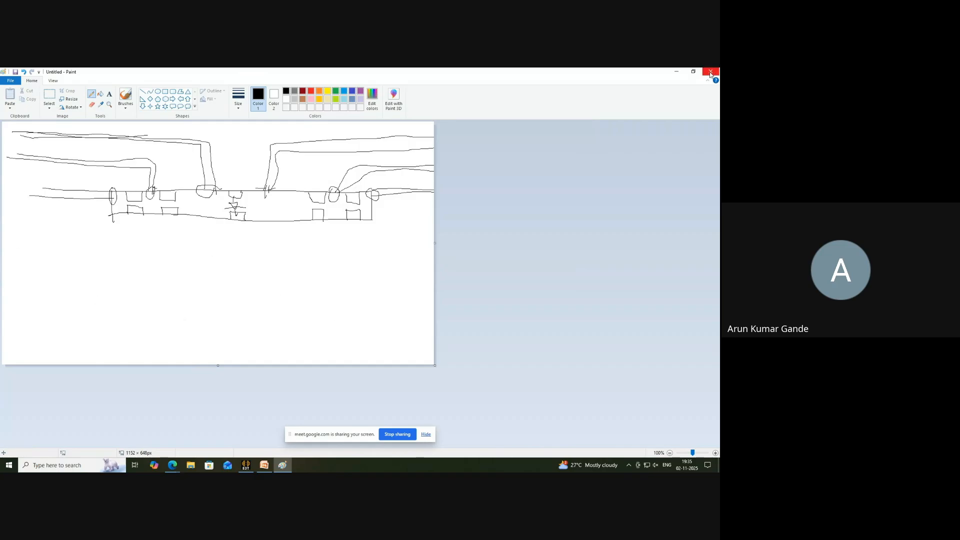
click(676, 72)
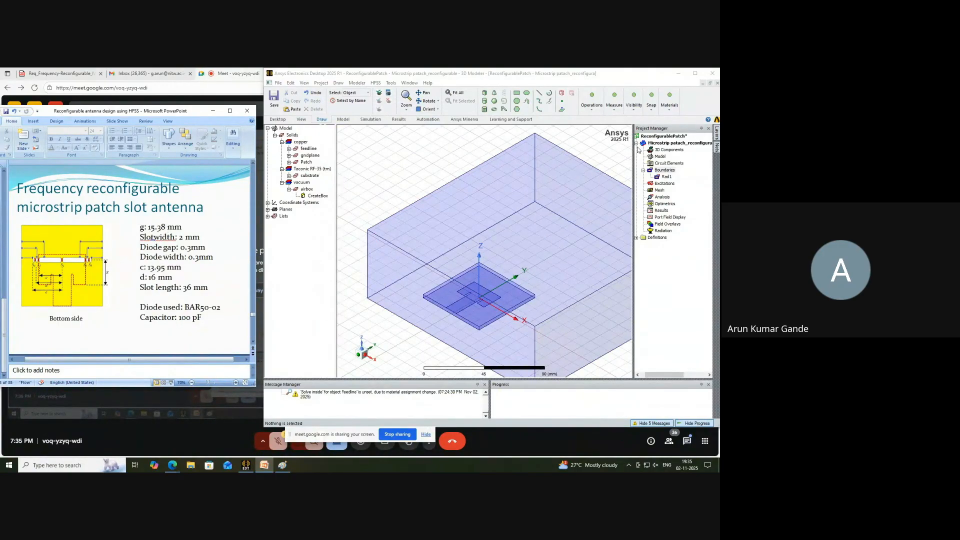
In HFSS, draw a flat box of about 24 by 4 mm with zero height across the patch's upper half in top view.
click(429, 102)
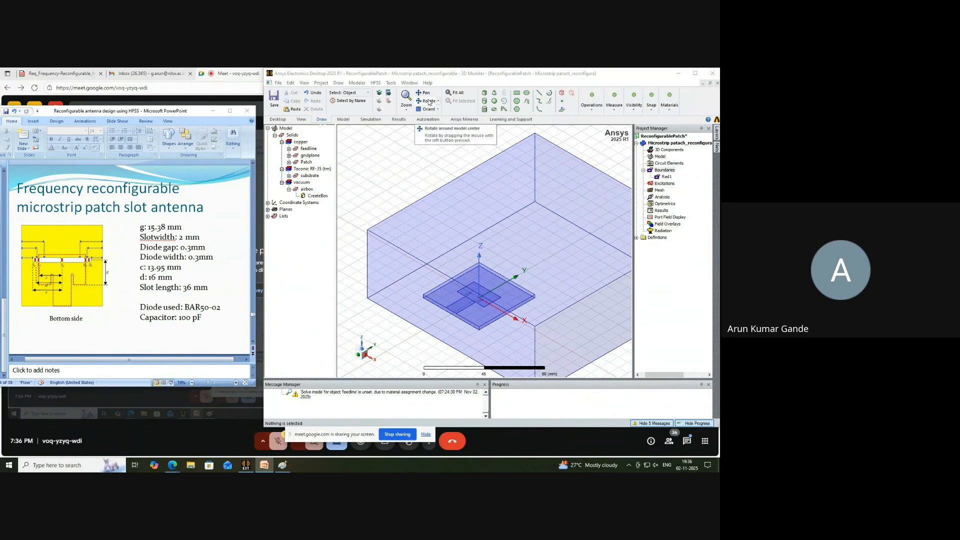
double_click(516, 152)
click(454, 93)
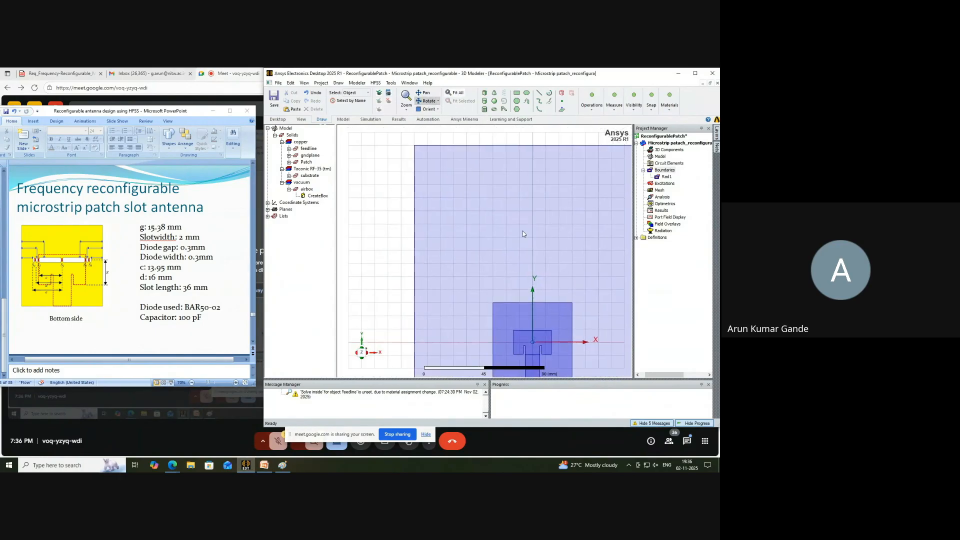
scroll(485, 364, up, 5)
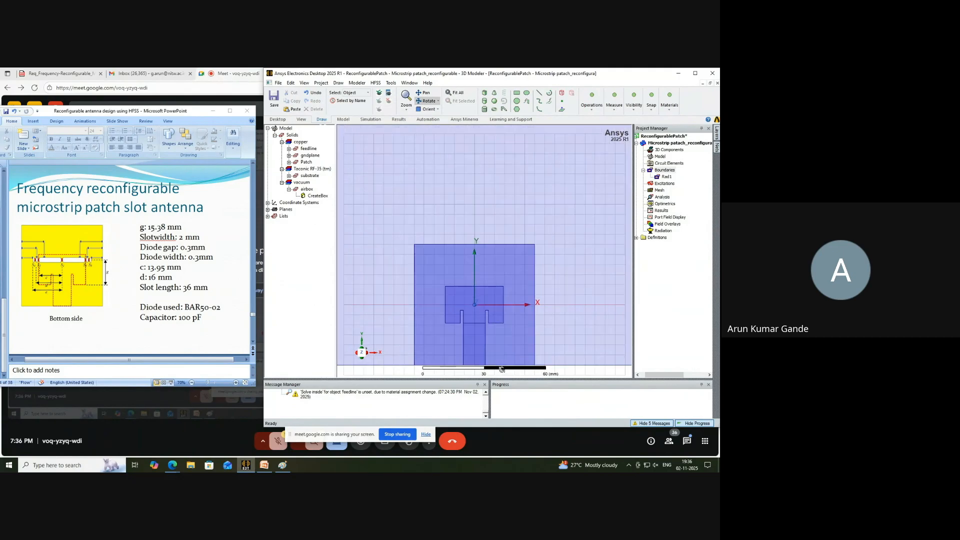
scroll(483, 336, up, 2)
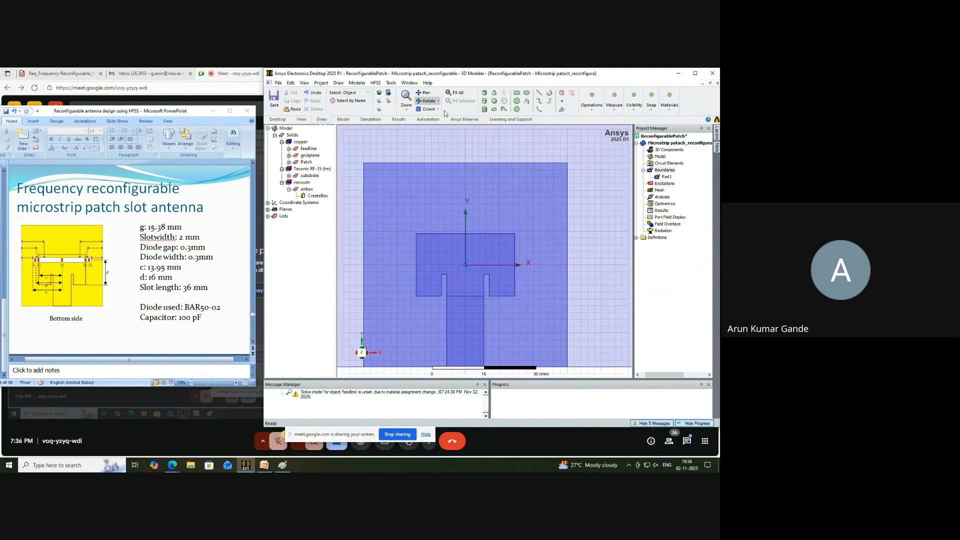
click(484, 93)
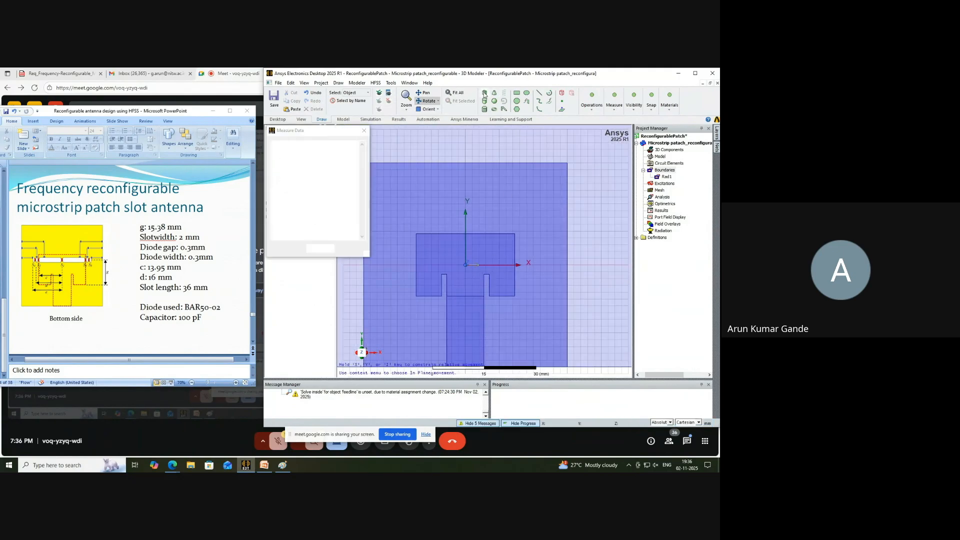
click(424, 244)
click(505, 258)
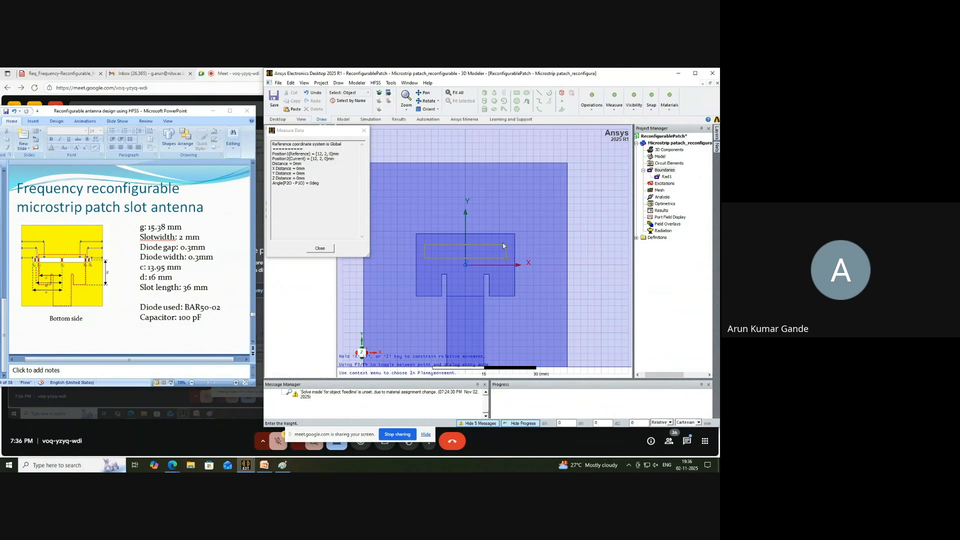
click(503, 242)
Rename the newly drawn flat box as gndslot.
double_click(305, 216)
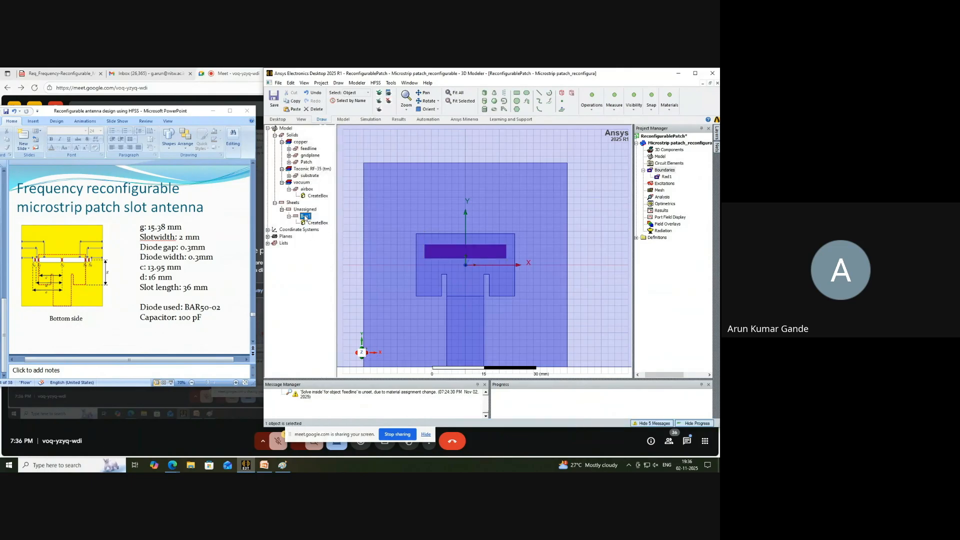
click(373, 345)
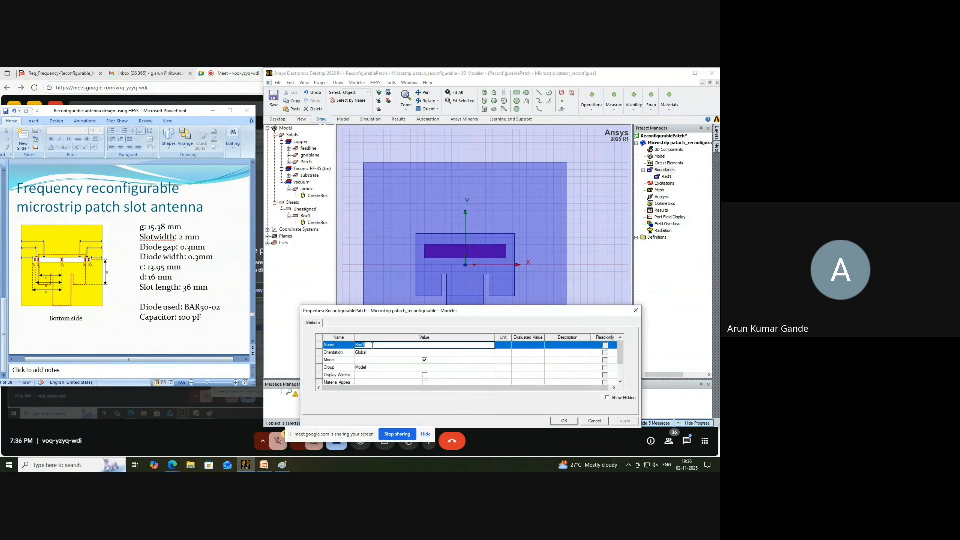
text(gndslot)
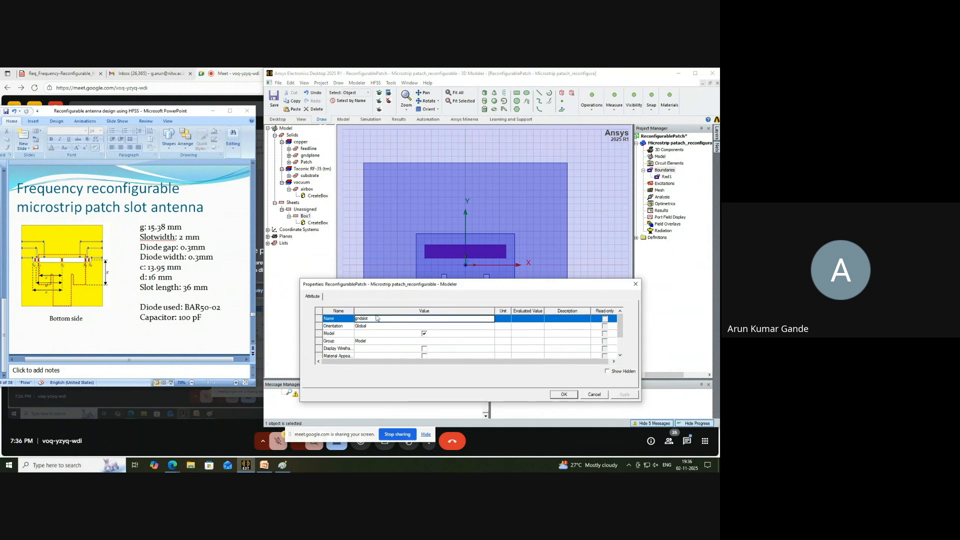
click(564, 394)
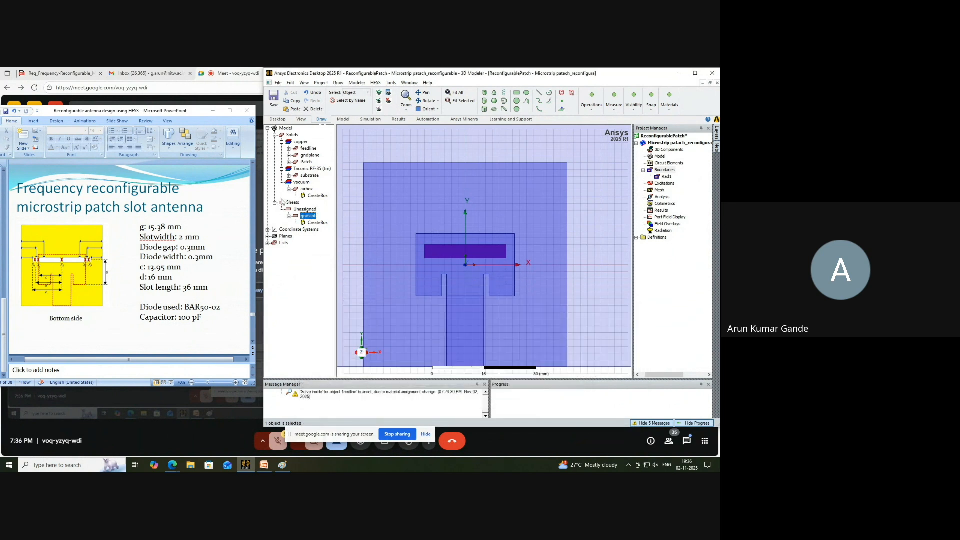
Enter the gndslot position as -slotl/2, -patl/2+g-slotw/2, 0.
double_click(323, 223)
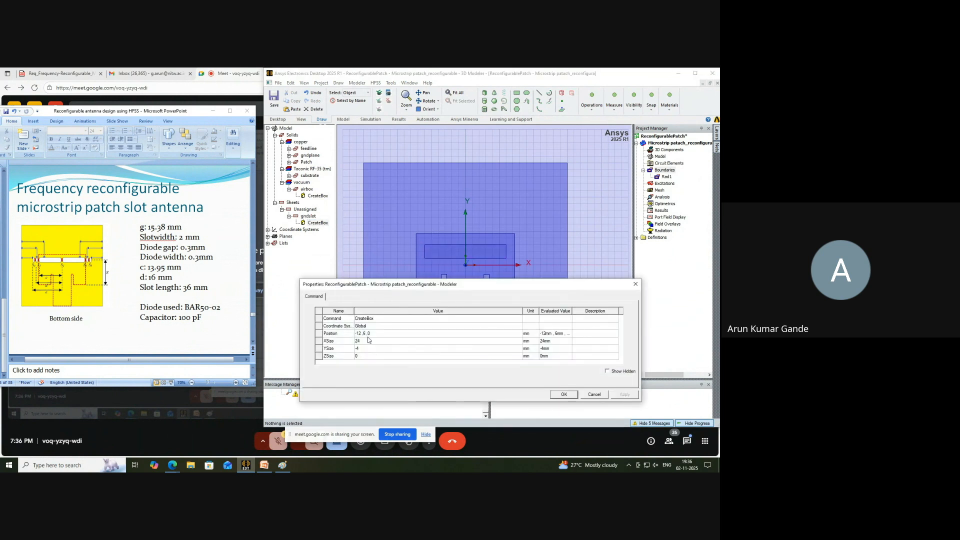
click(359, 333)
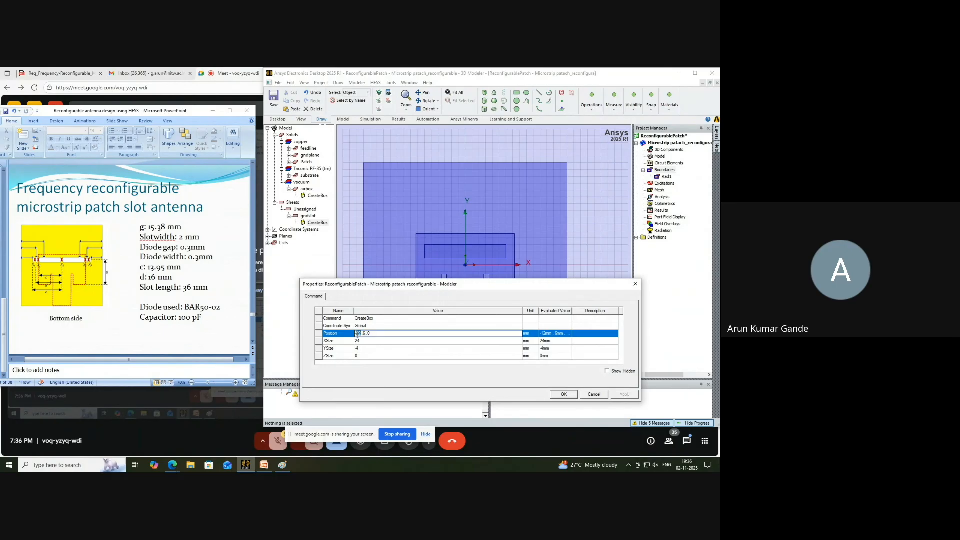
drag(389, 290, 388, 322)
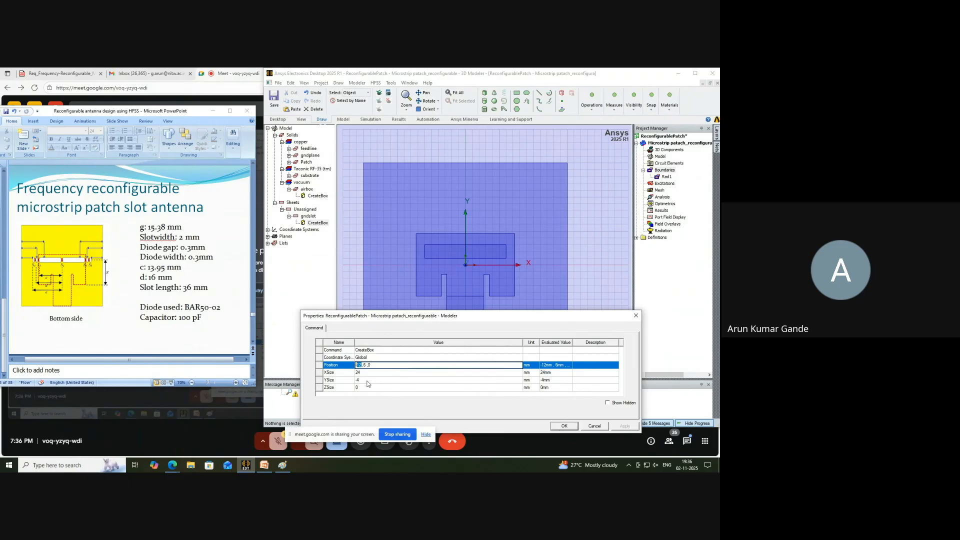
text(slot)
text(patl)
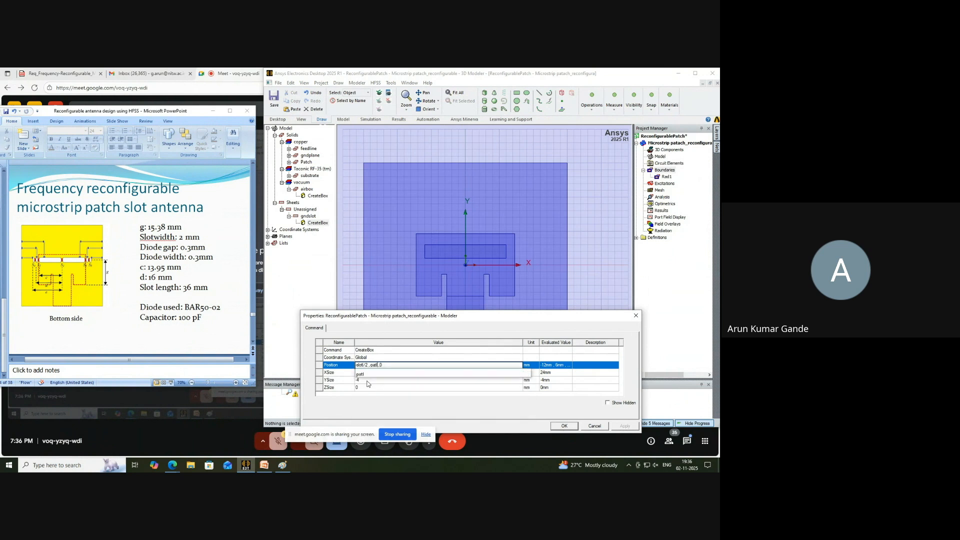
text(/)
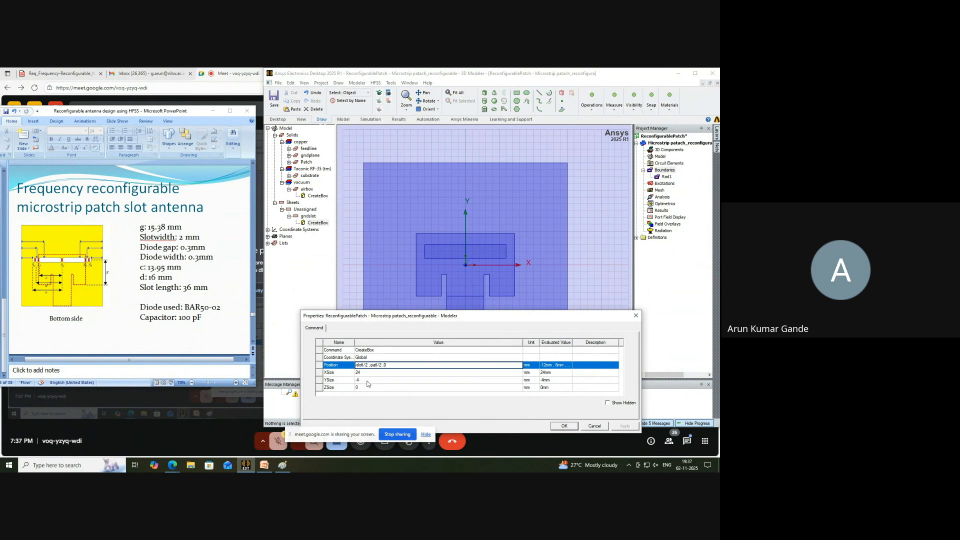
text(2+g)
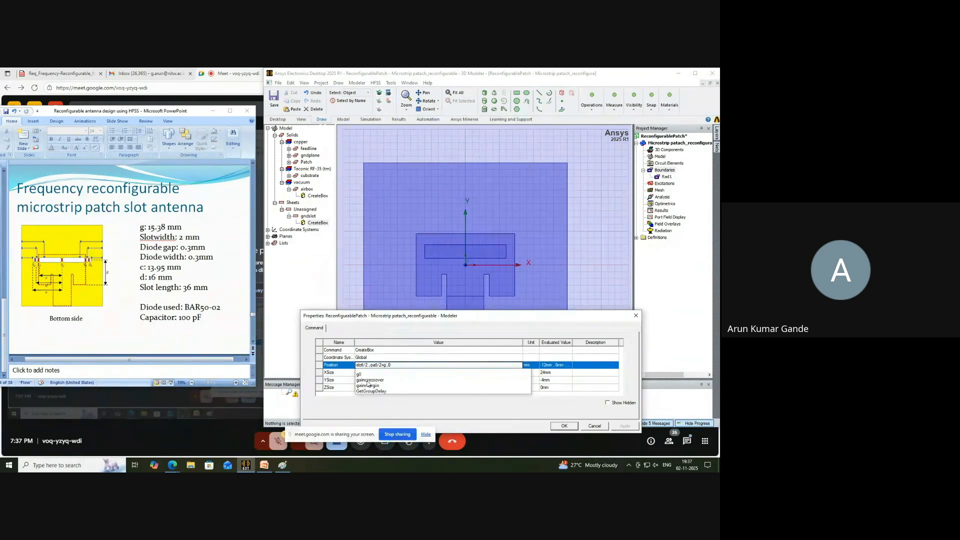
text(-slot)
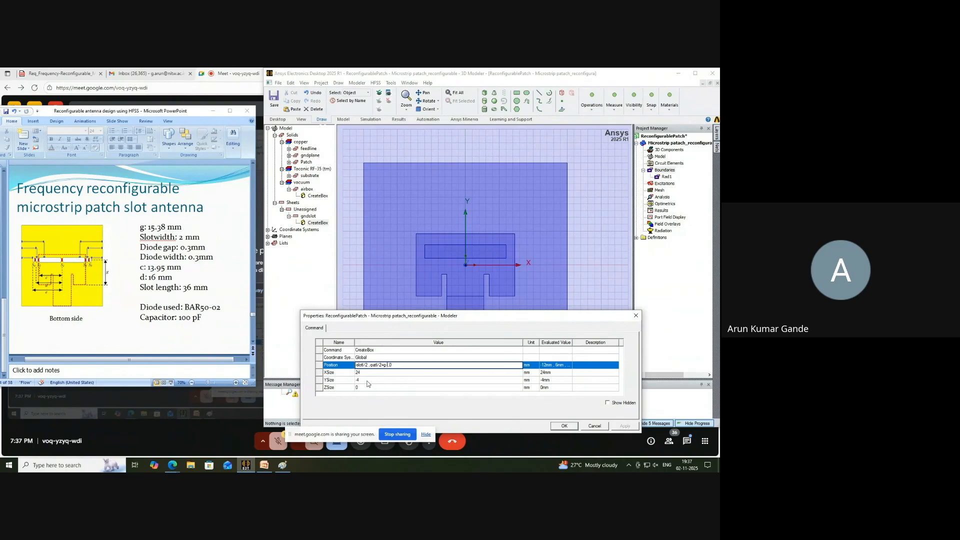
text(w/2)
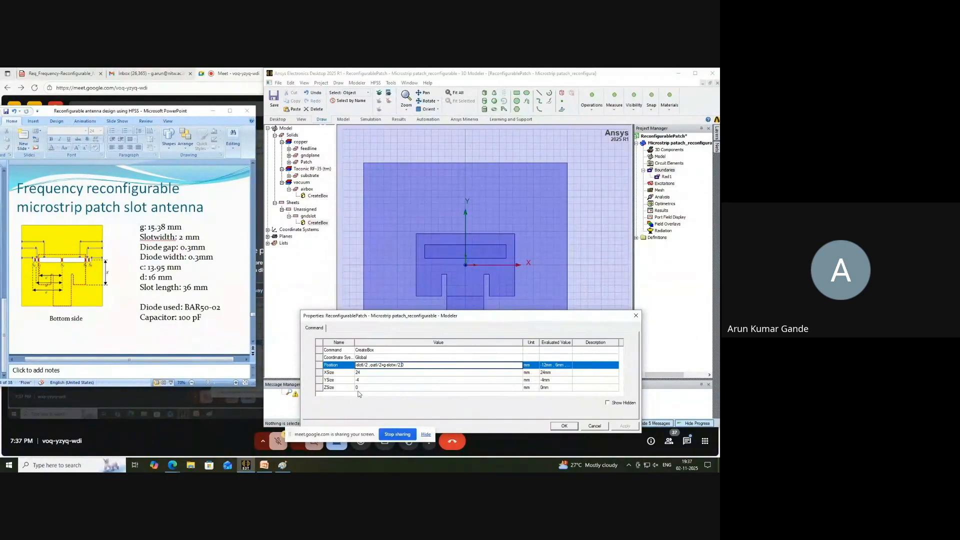
Apply the position and define its new variables: slotl as 36 mm, g as 15.38 mm and slotw as 2 mm.
click(374, 376)
text(36mm)
key(Return)
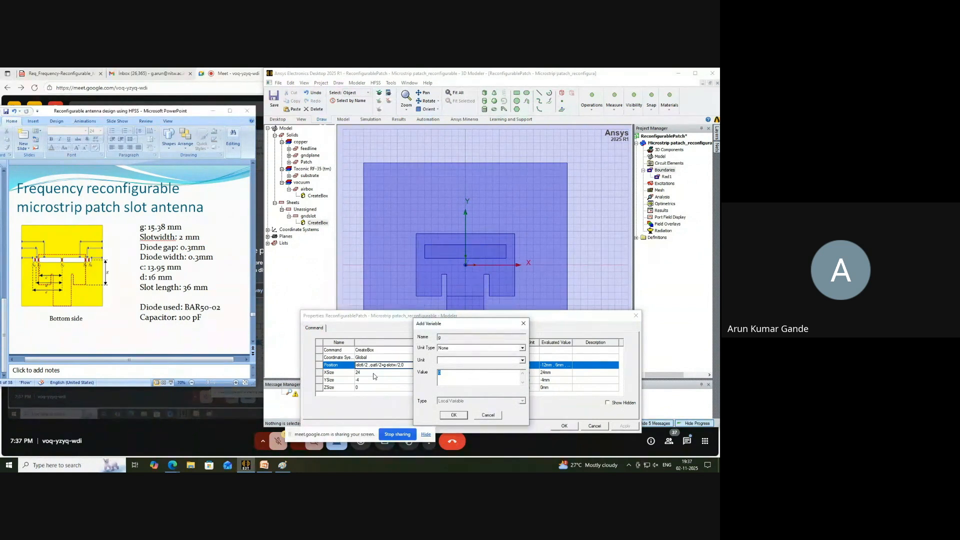
text(15.38)
key(Return)
text(2mm)
key(Return)
Set the gndslot box's X size to slotl, Y size to slotw and Z size to t, and apply the changes.
click(374, 376)
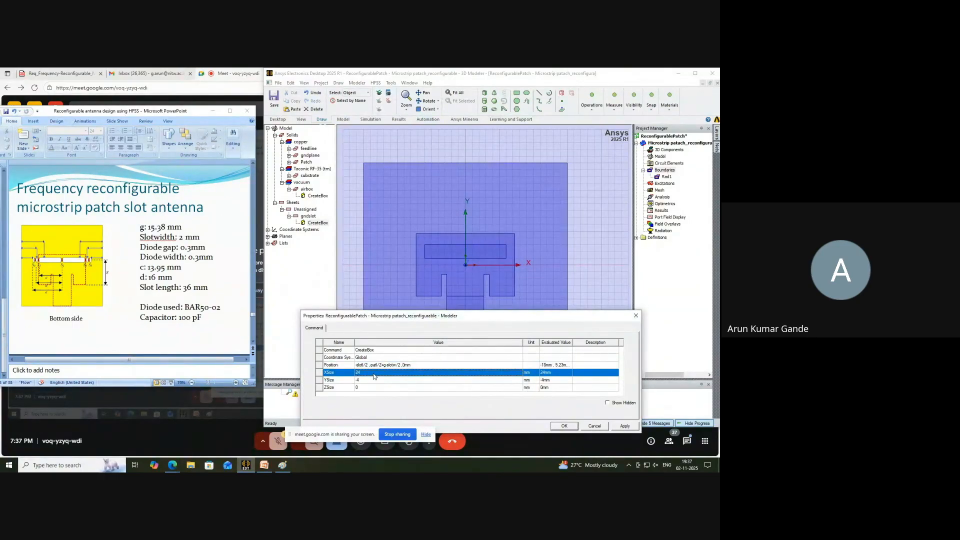
click(374, 374)
text(slotl)
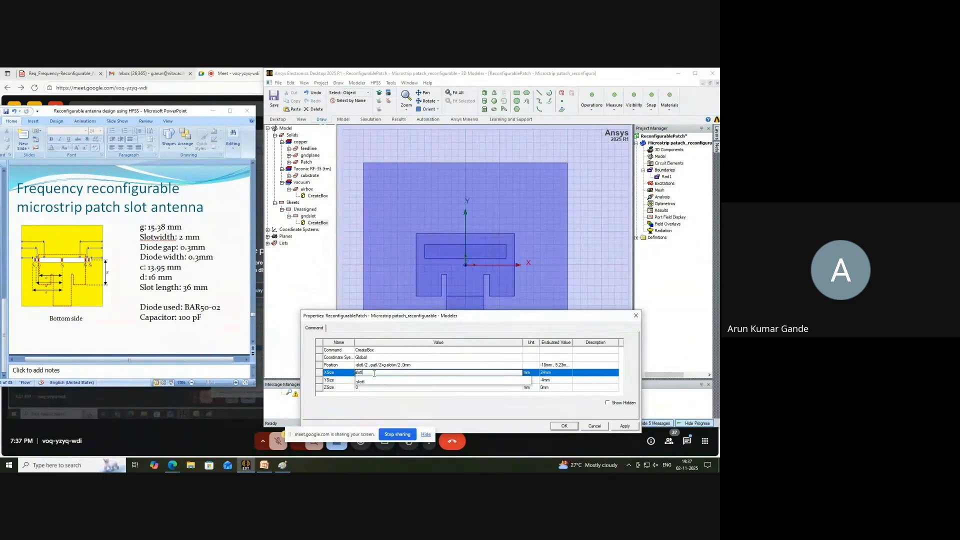
key(Tab)
text(slotw)
key(Tab)
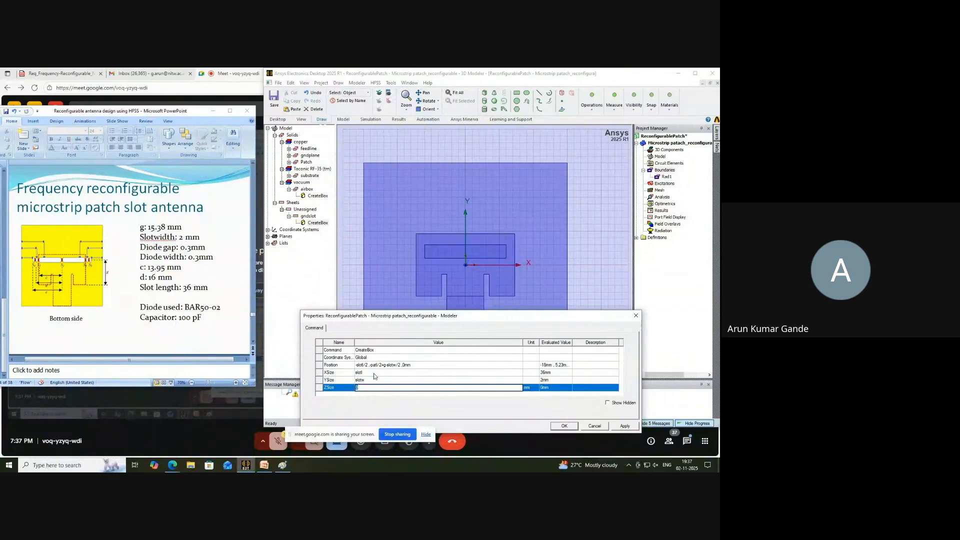
text(t)
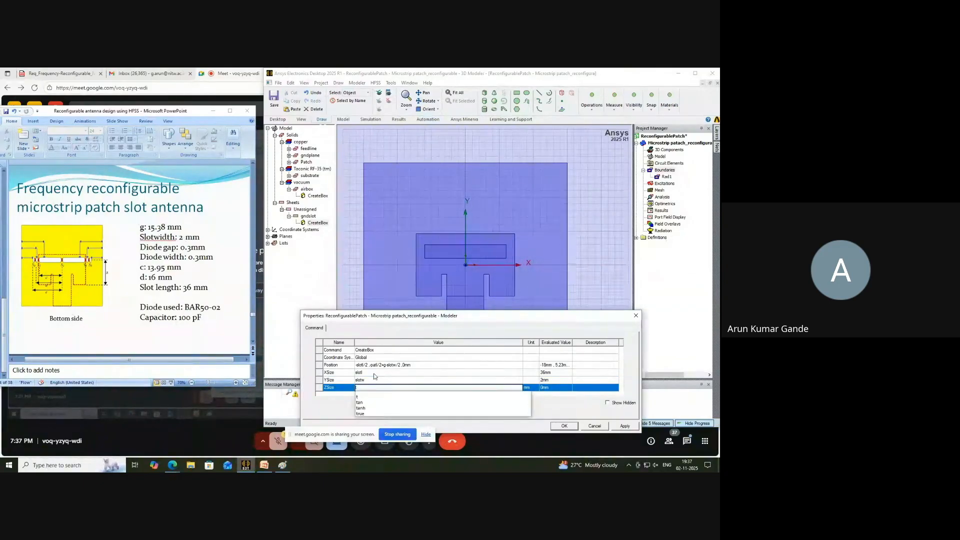
key(Return)
click(625, 426)
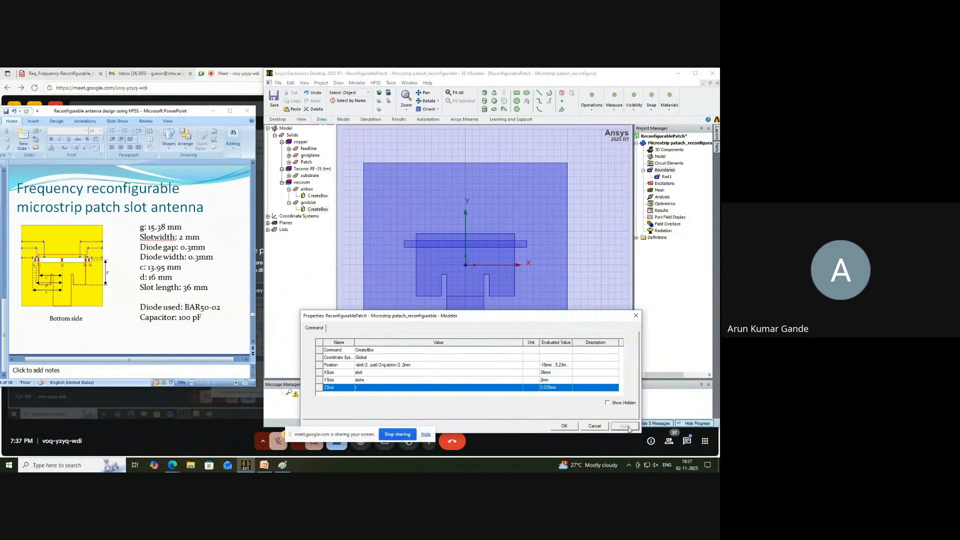
click(564, 426)
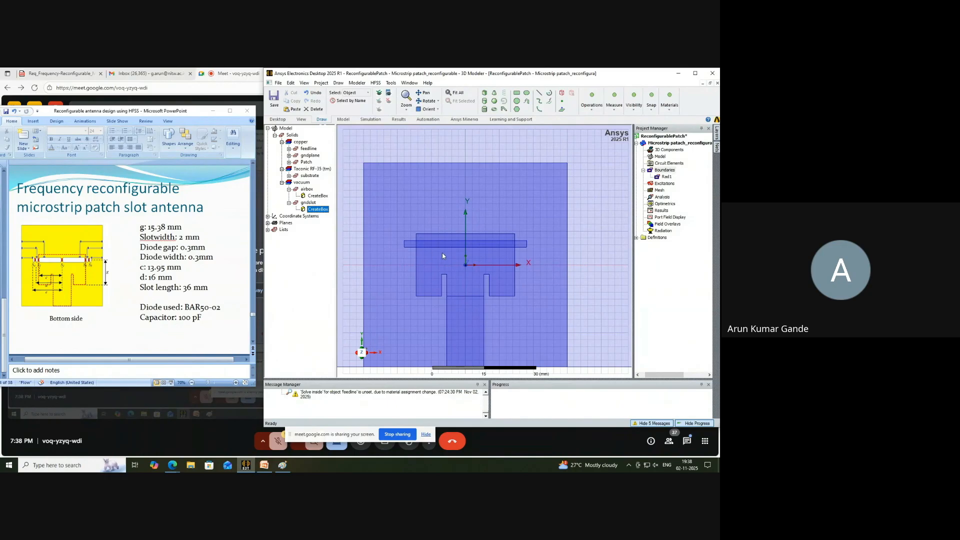
Hide the Patch and feedline so only the ground plane area and the slot remain in view.
click(288, 189)
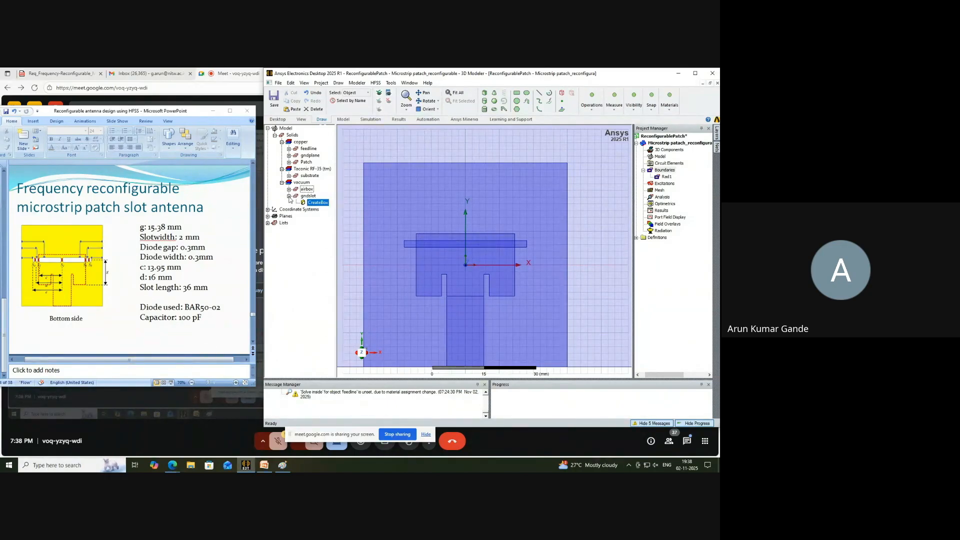
right_click(306, 162)
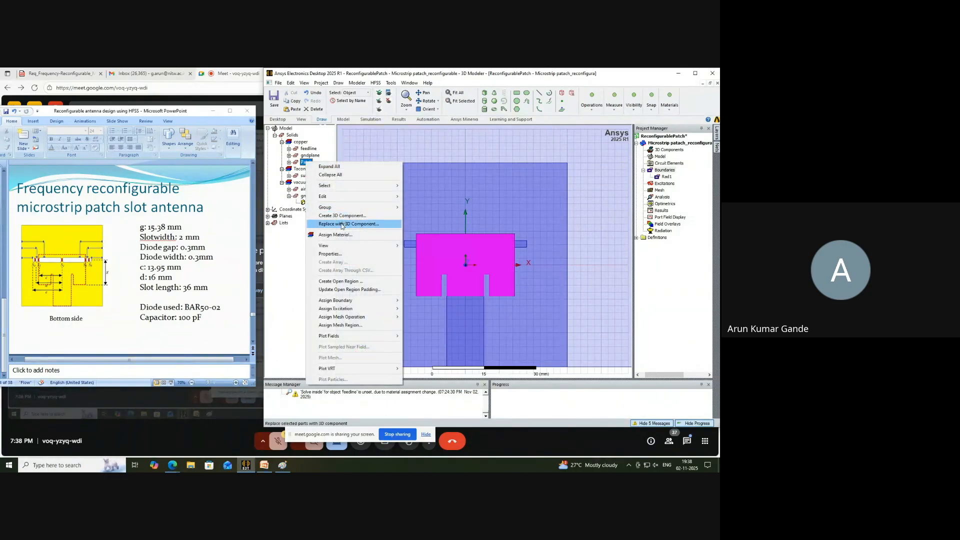
mouse_move(380, 245)
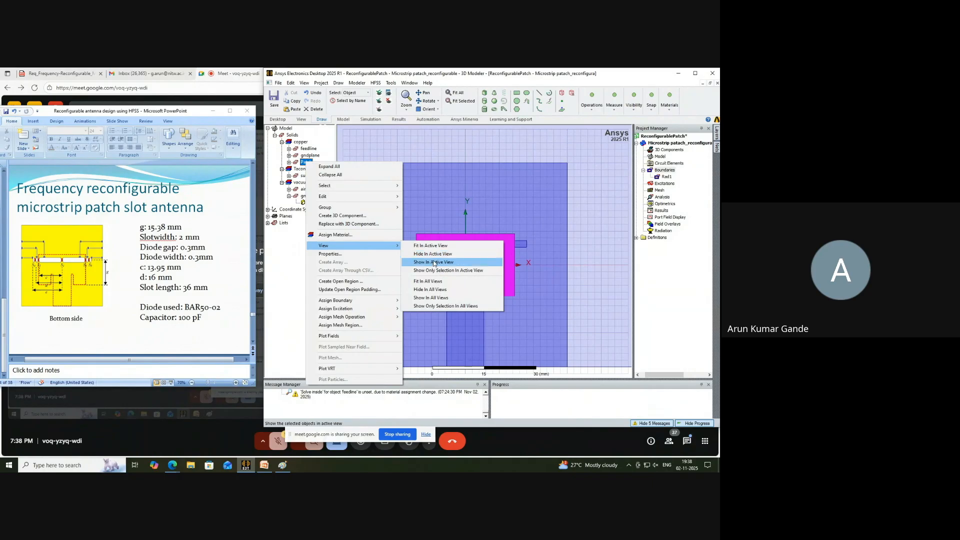
click(433, 290)
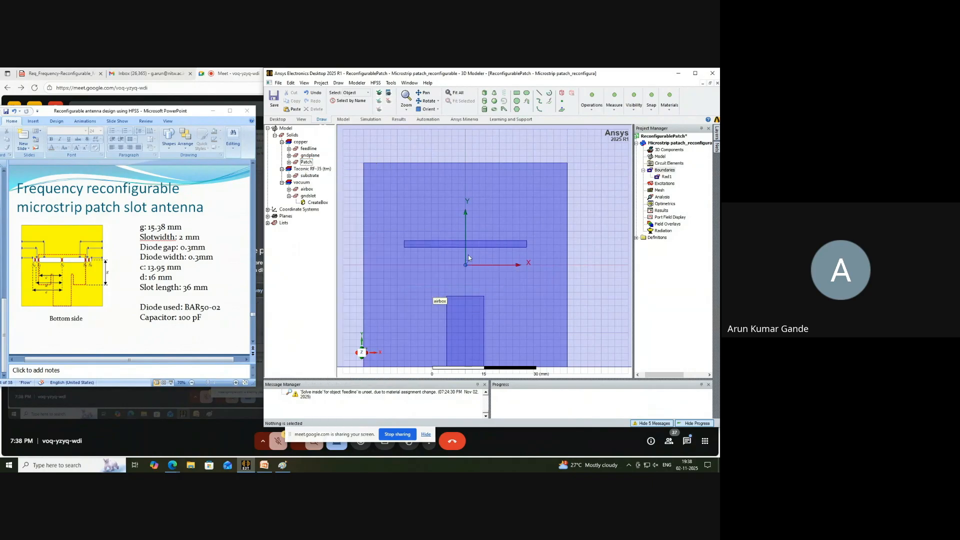
right_click(308, 148)
mouse_move(335, 233)
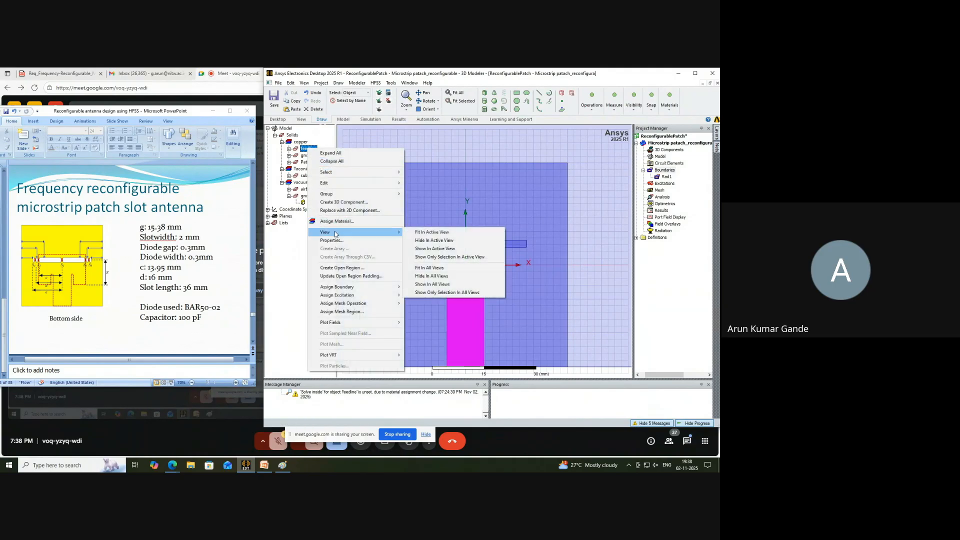
click(431, 240)
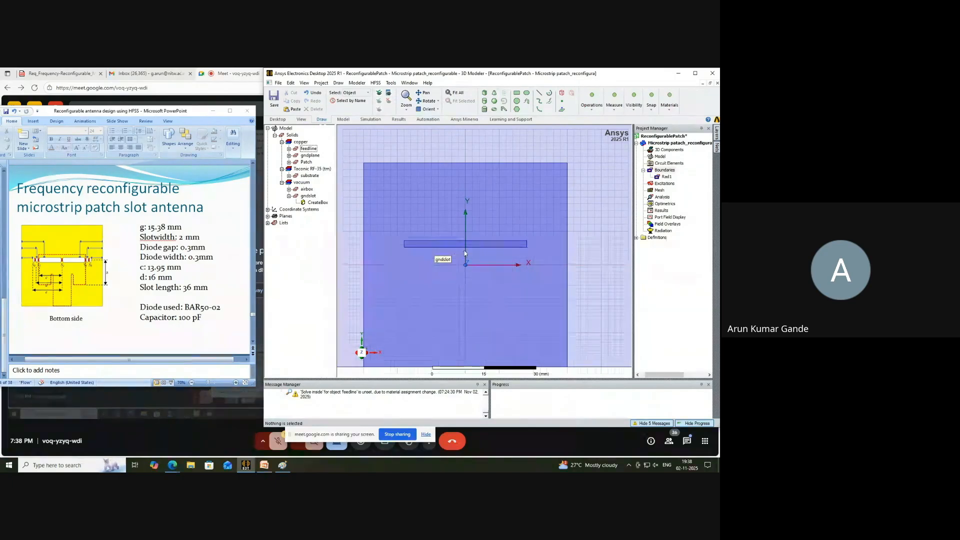
Subtract gndslot from gndplane, without cloning the tool object.
click(289, 195)
click(310, 155)
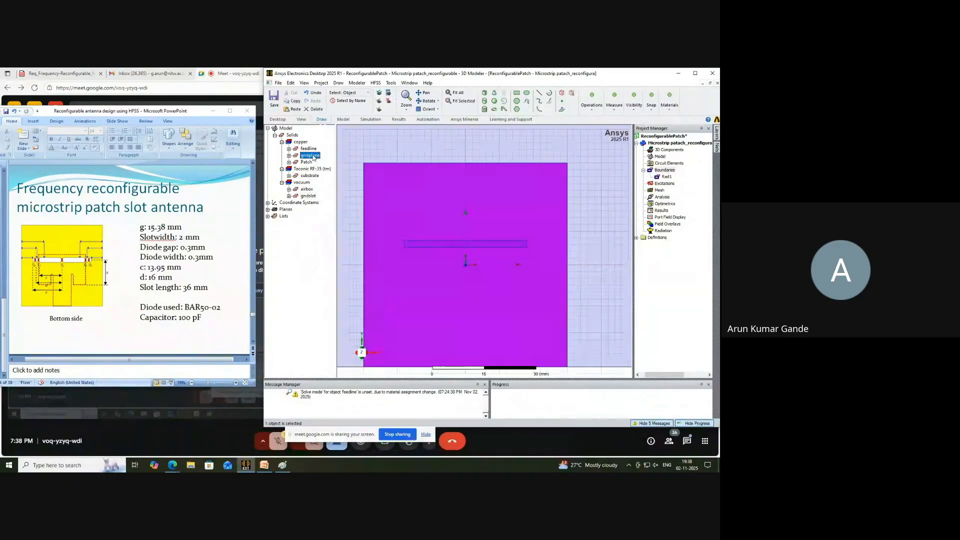
ctrl+click(308, 196)
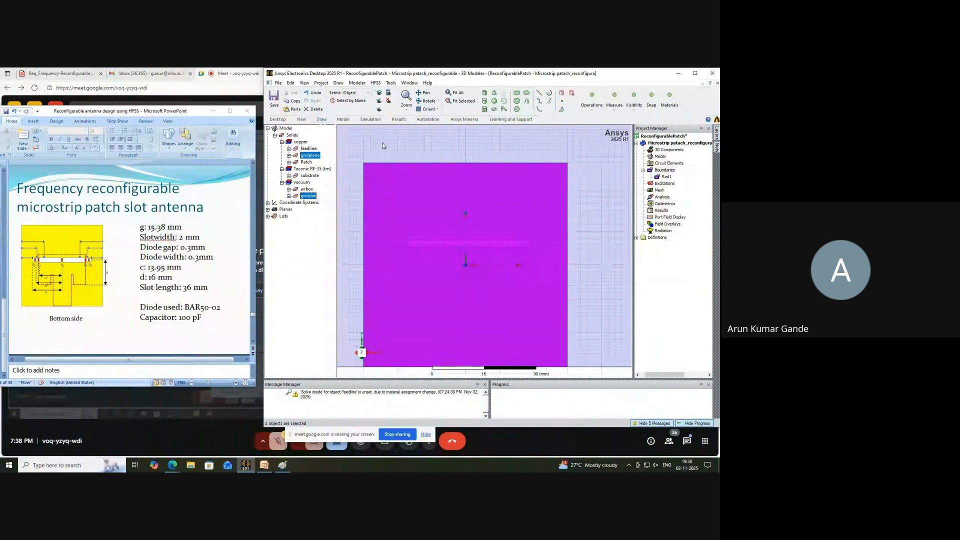
click(357, 82)
mouse_move(370, 233)
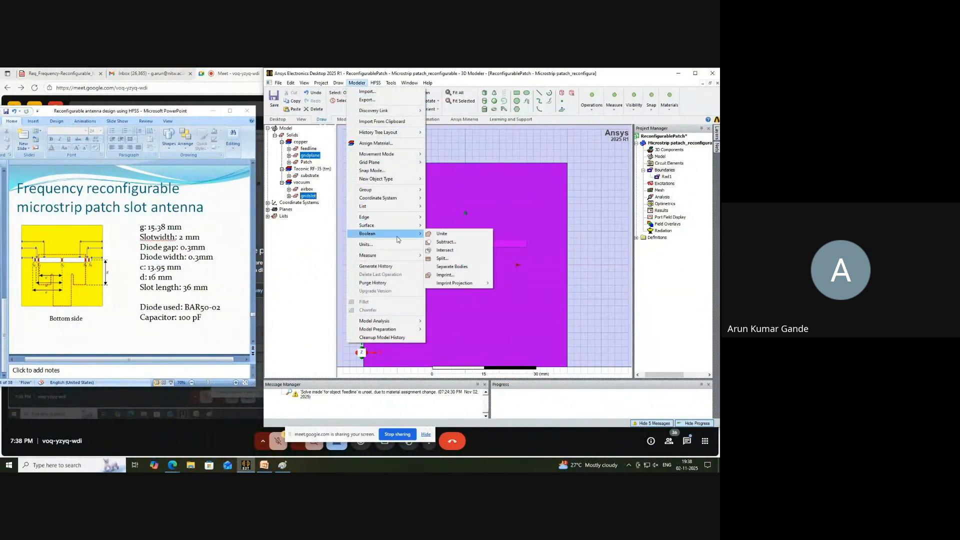
click(452, 245)
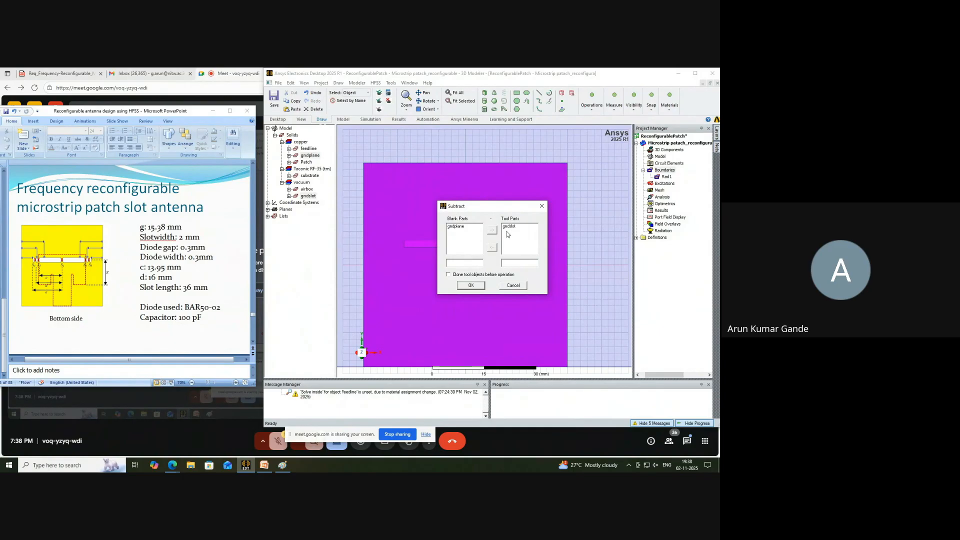
click(473, 285)
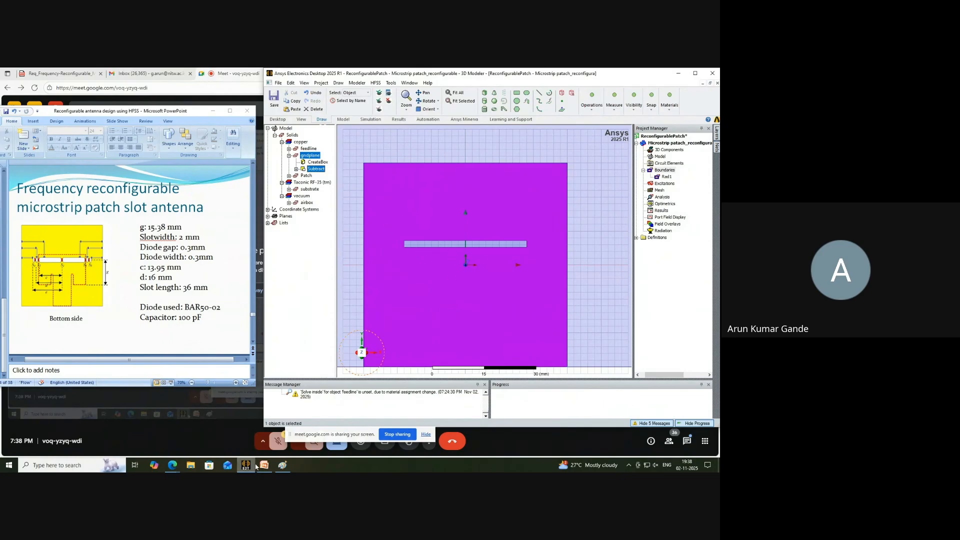
Switch to Paint to review the hand sketch of the slot with its diode pads, and return to HFSS.
click(228, 263)
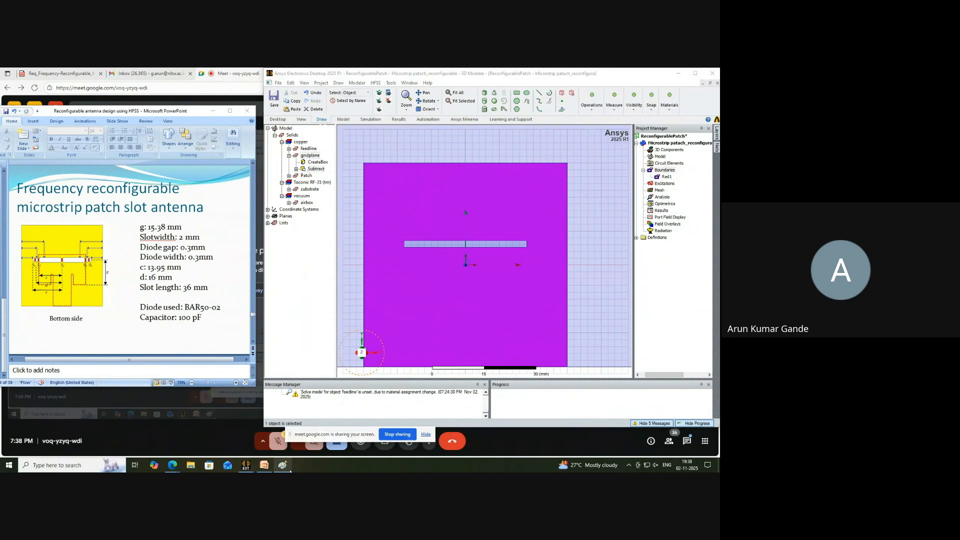
click(283, 465)
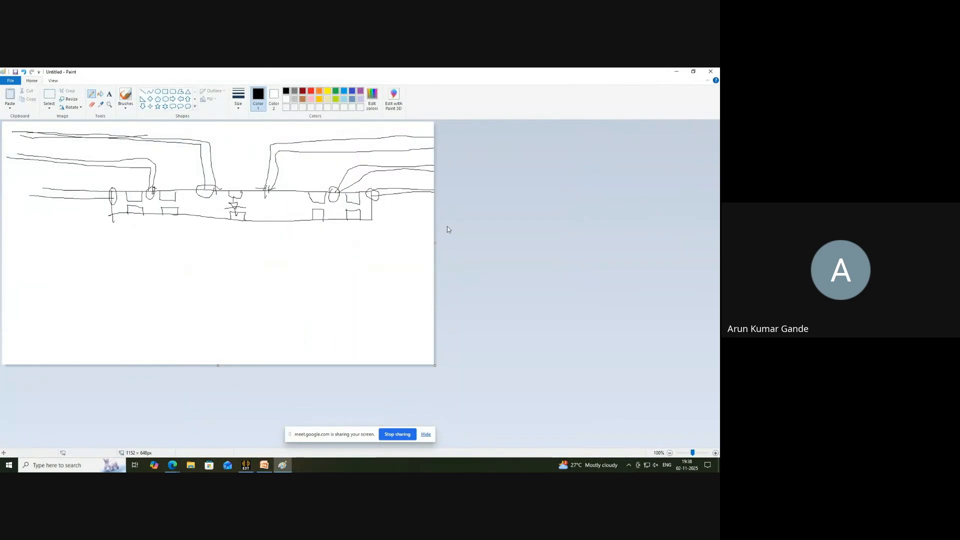
drag(242, 191, 228, 193)
click(674, 72)
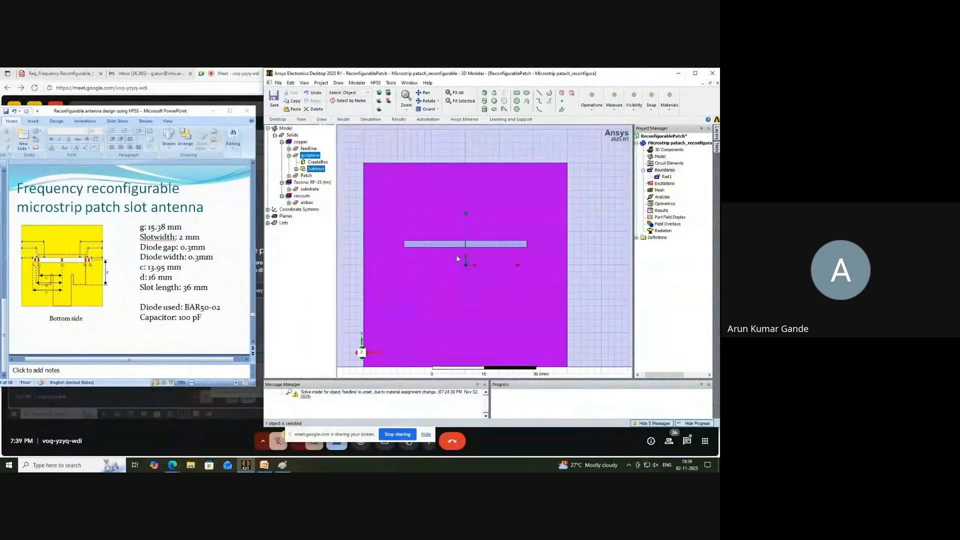
Draw a flat box of about 6 by 2 mm with zero height across the middle of the ground slot's upper edge.
scroll(456, 249, up, 4)
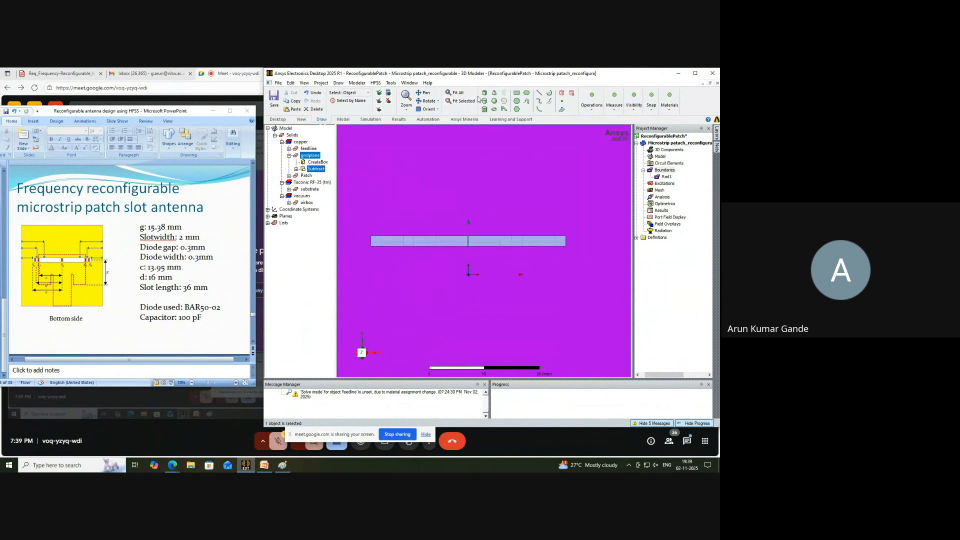
click(485, 93)
click(446, 231)
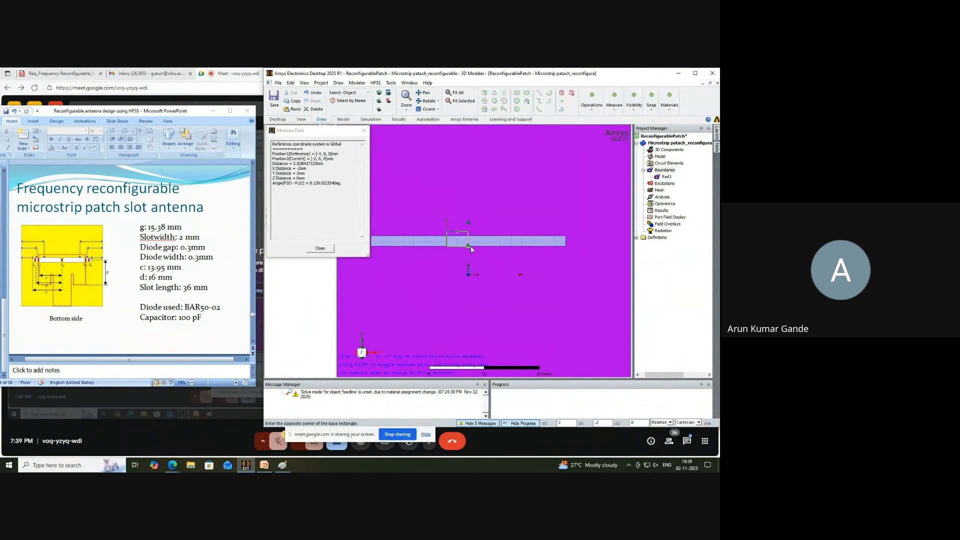
click(478, 242)
click(479, 229)
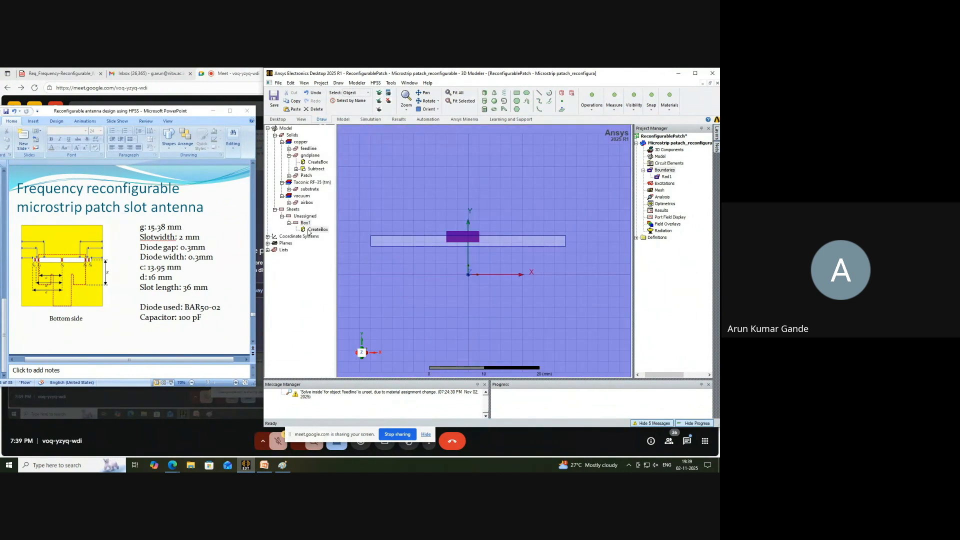
Rename the newly drawn pad box as dpad.
click(372, 350)
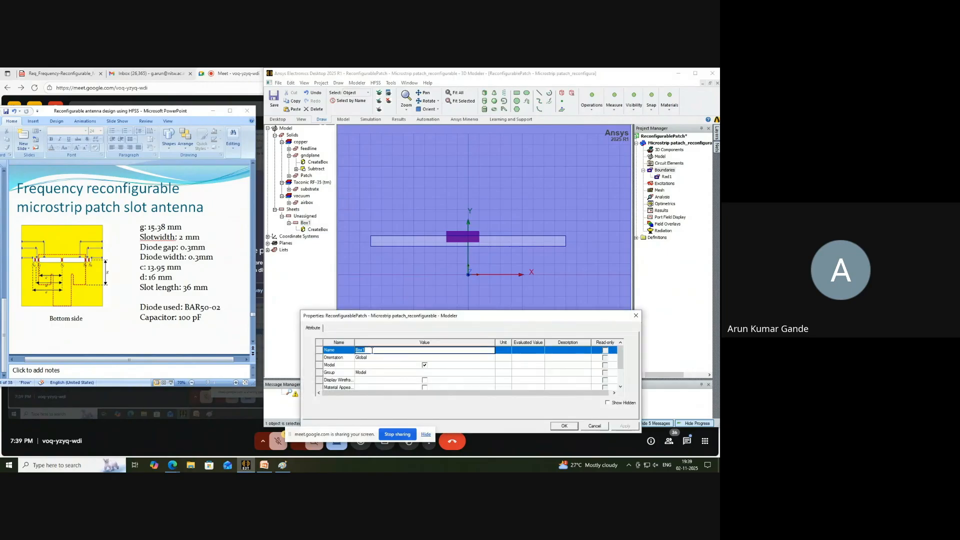
text(d)
click(567, 428)
Set the dpad position to -dpadw/2, -patl/2+g+slotw/2, 0 and define the new variable dpadw as 0.3 mm.
double_click(317, 229)
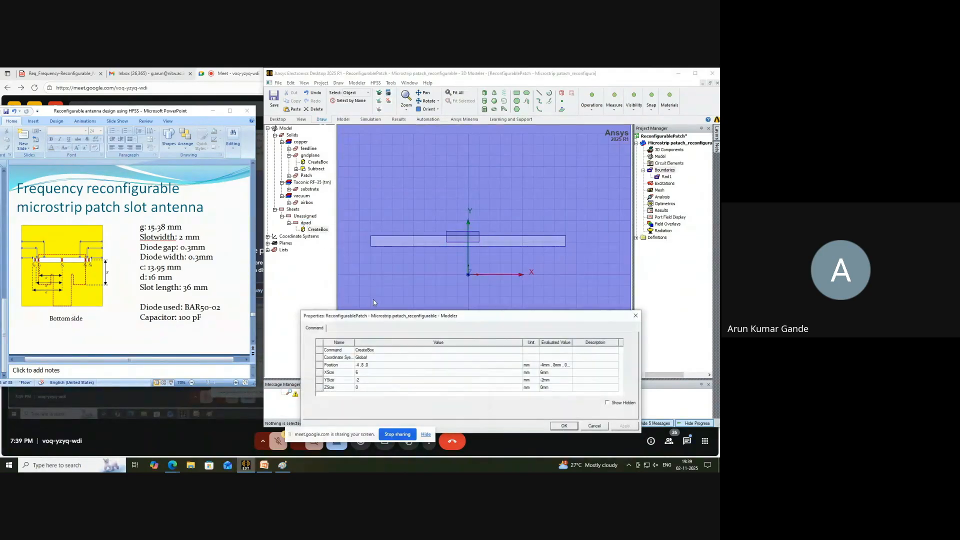
click(360, 365)
click(358, 366)
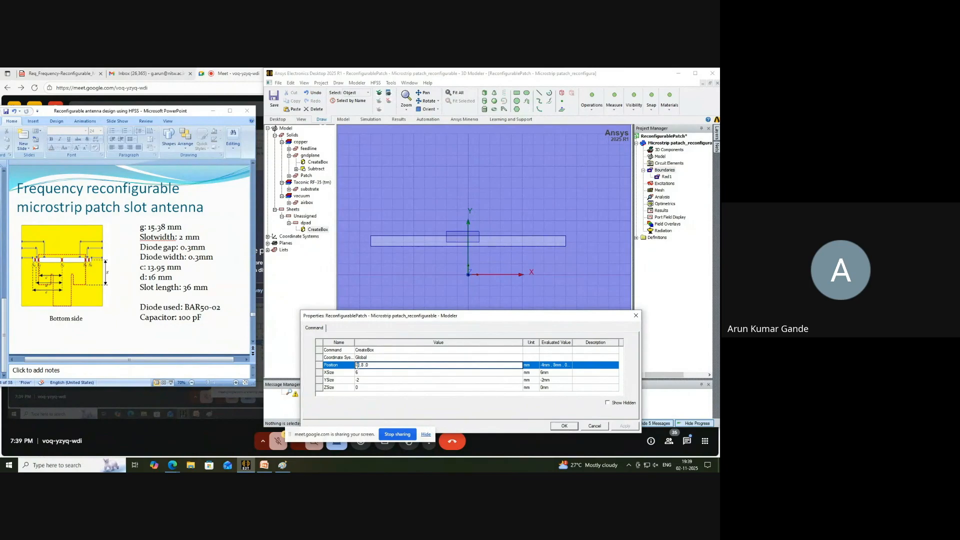
text(padw/2)
click(357, 365)
text(dw/2 ,patl)
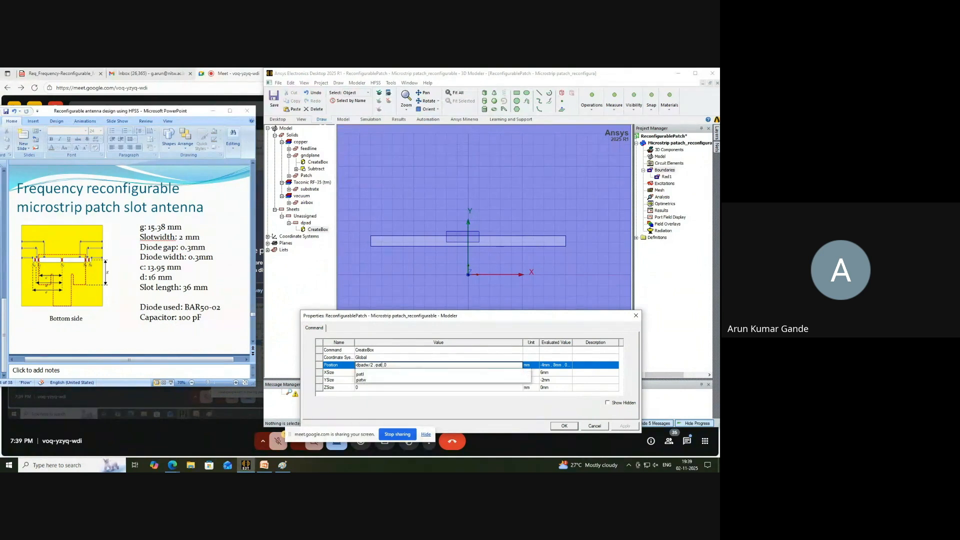
text(/2)
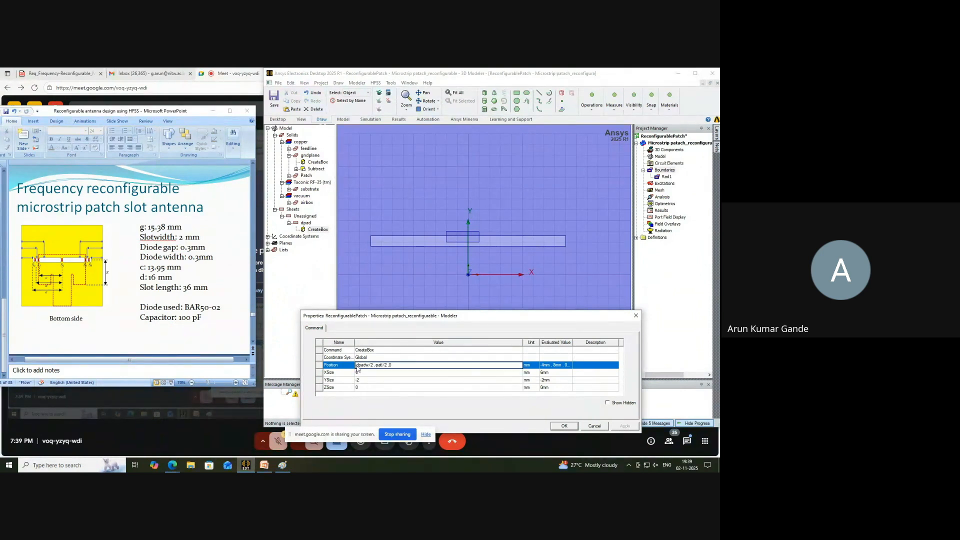
text(+g)
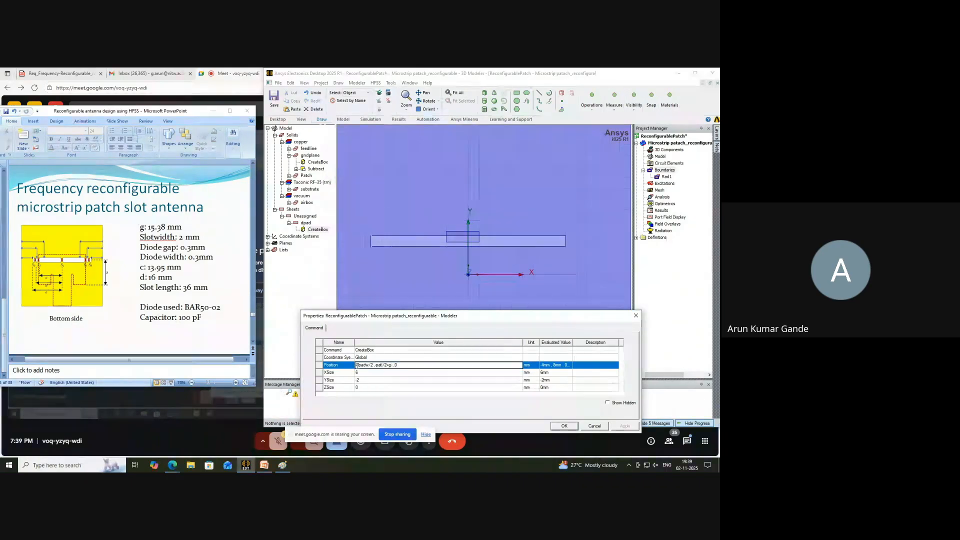
key(BackSpace)
text(+slot)
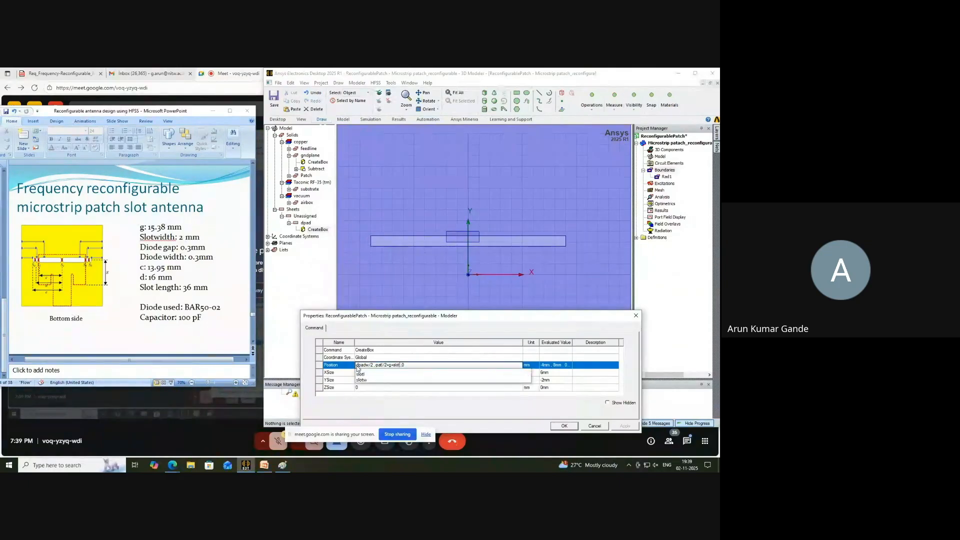
text(w/2)
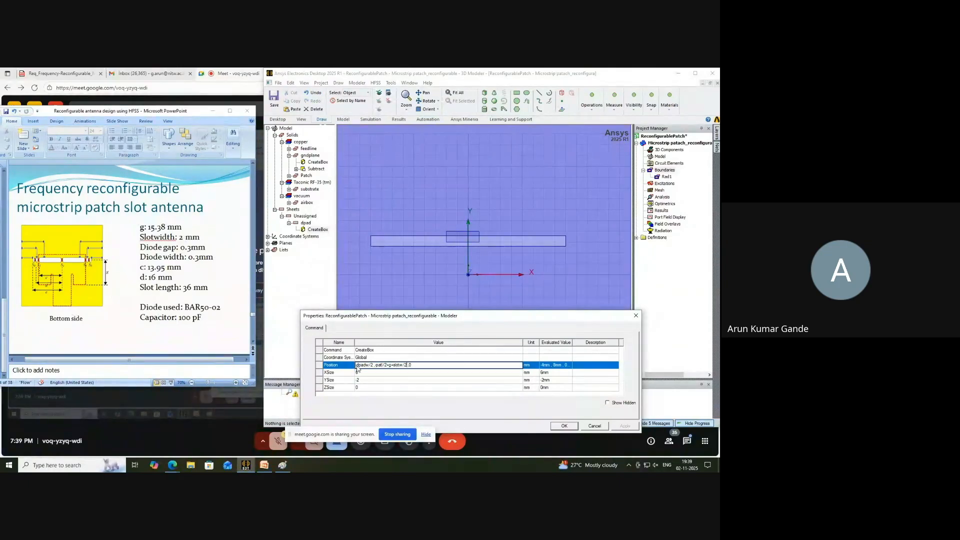
click(357, 365)
key(Return)
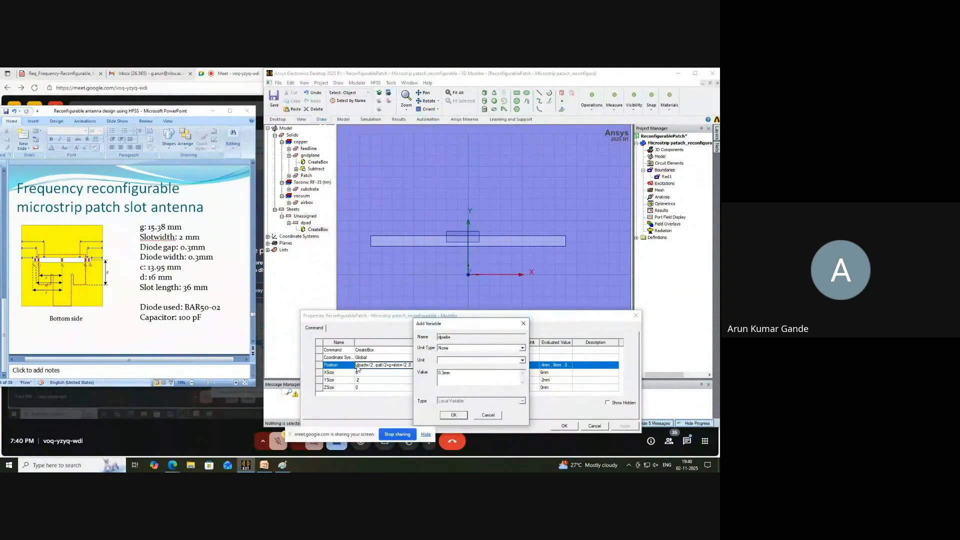
key(Return)
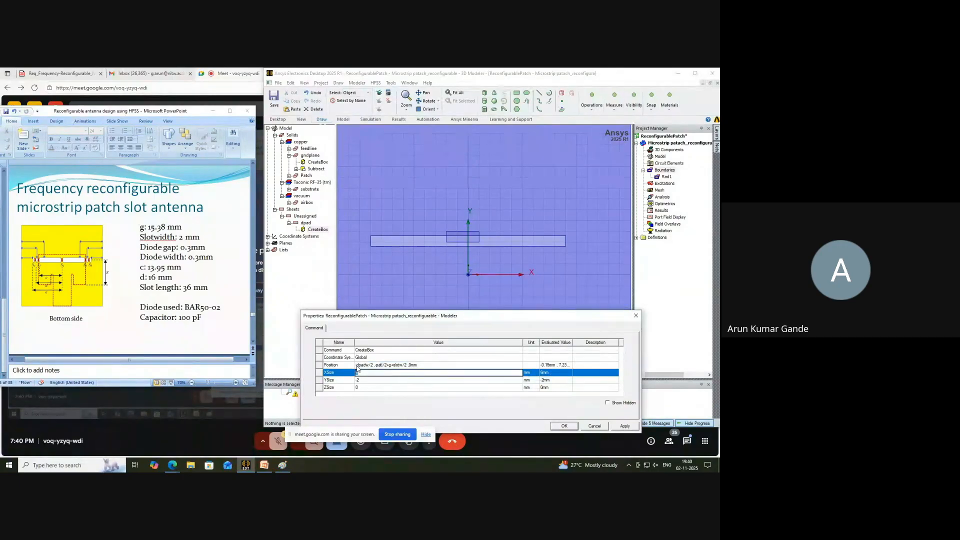
Set the dpad box's X size to dpadw and Y size to dpadl, defining the new variable dpadl as 0.3 mm.
double_click(357, 372)
text(dp)
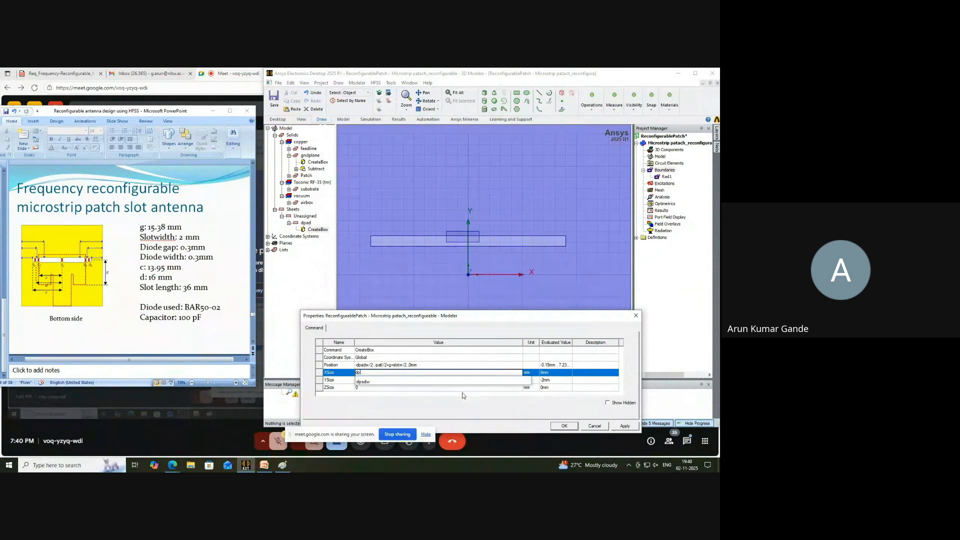
text(adw)
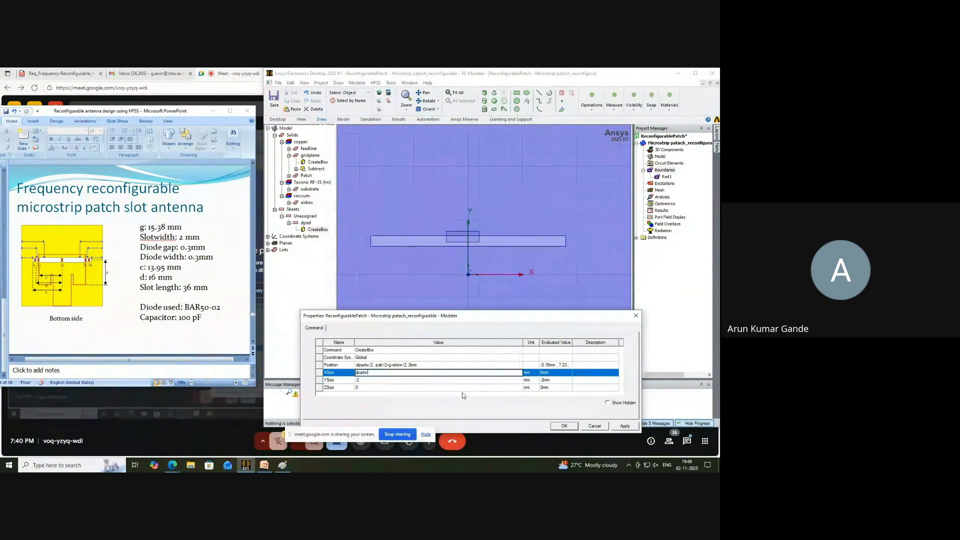
click(401, 381)
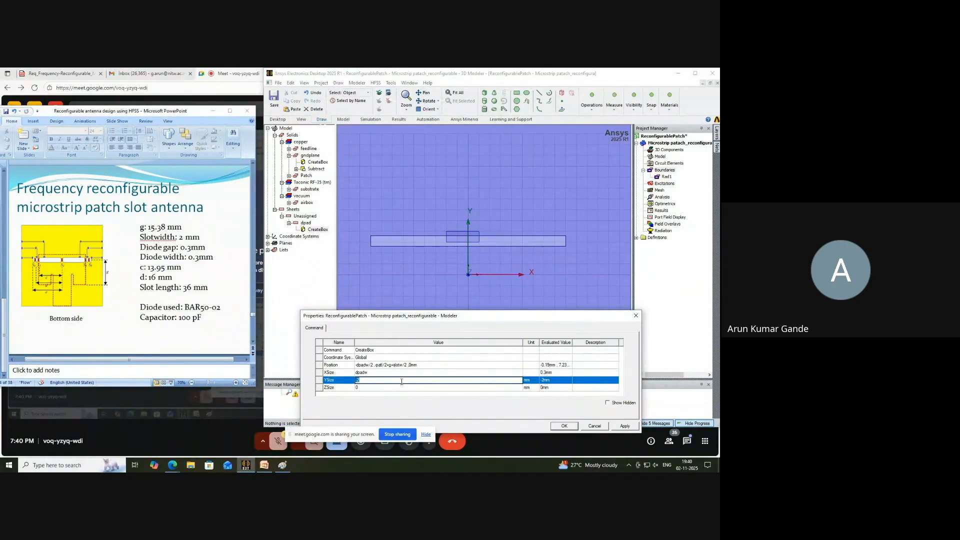
text(dpadl)
key(Return)
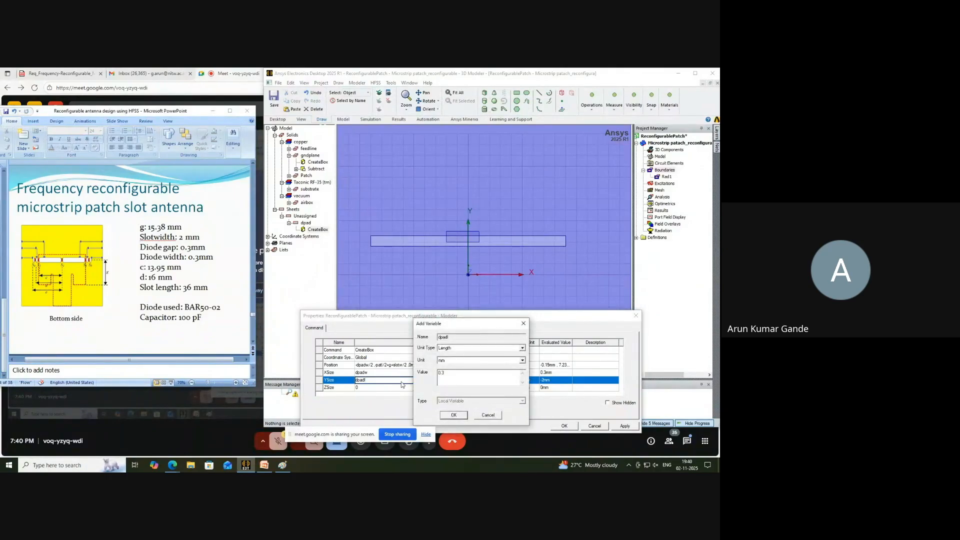
key(Return)
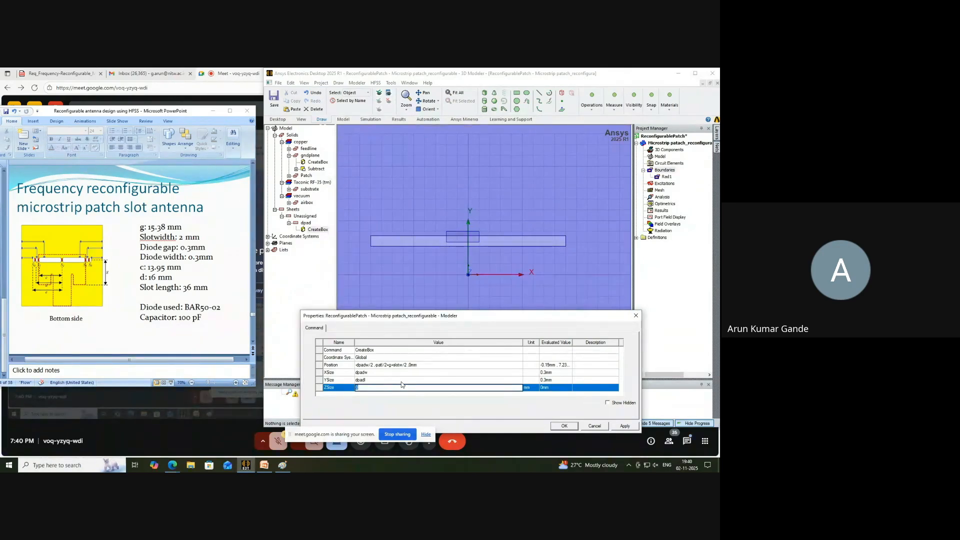
Set the dpad box's Z size to the thickness variable t and apply the new dimensions.
text(t)
key(Return)
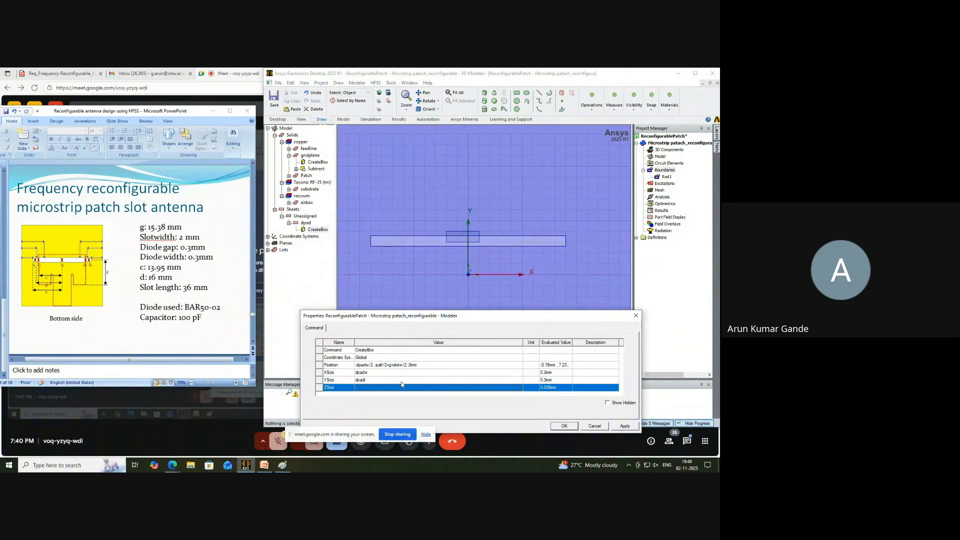
click(625, 426)
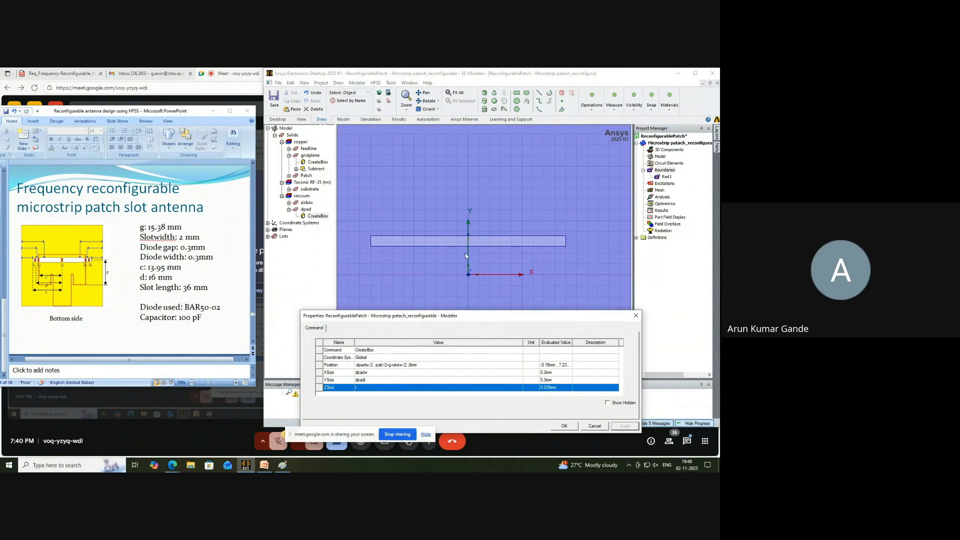
Reverse the dpad box's Y direction by setting its Y size to -dpadl, and accept the box properties.
click(380, 380)
text(-)
click(564, 426)
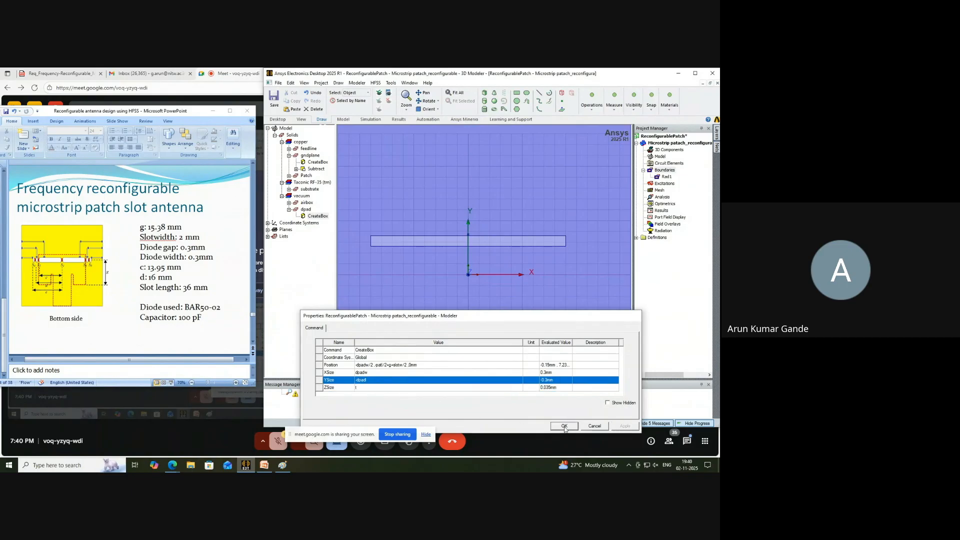
Check the dpad box dimensions and set the design variable dpadl to 0.8 mm.
scroll(475, 242, up, 3)
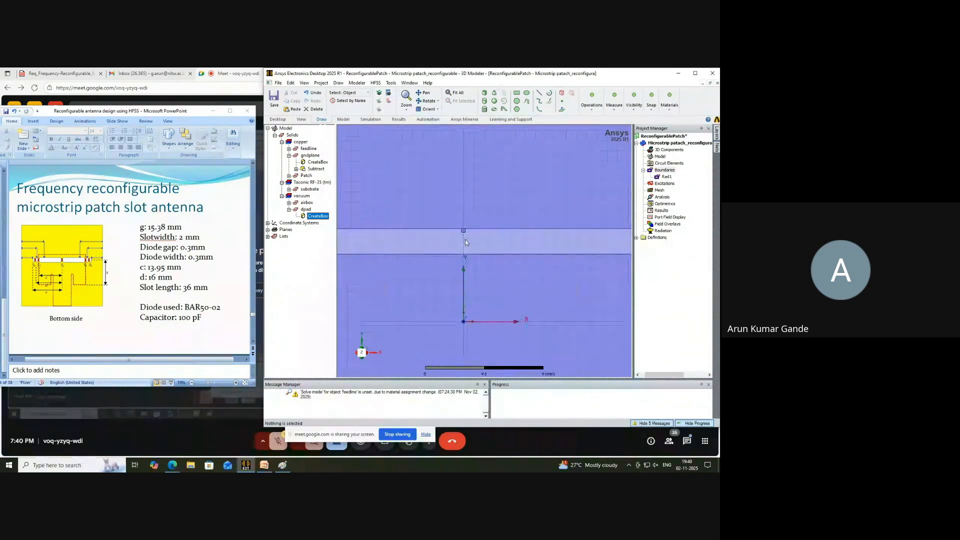
double_click(321, 218)
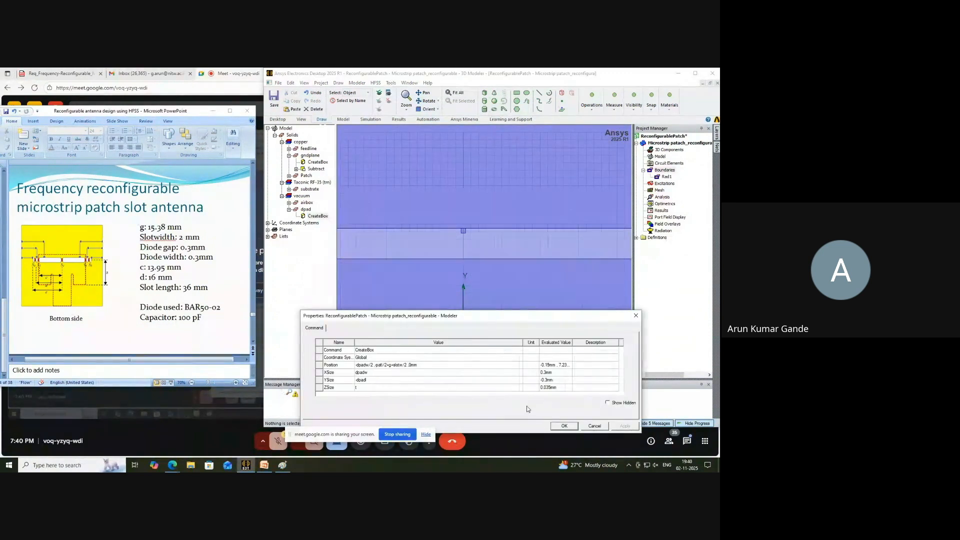
click(564, 426)
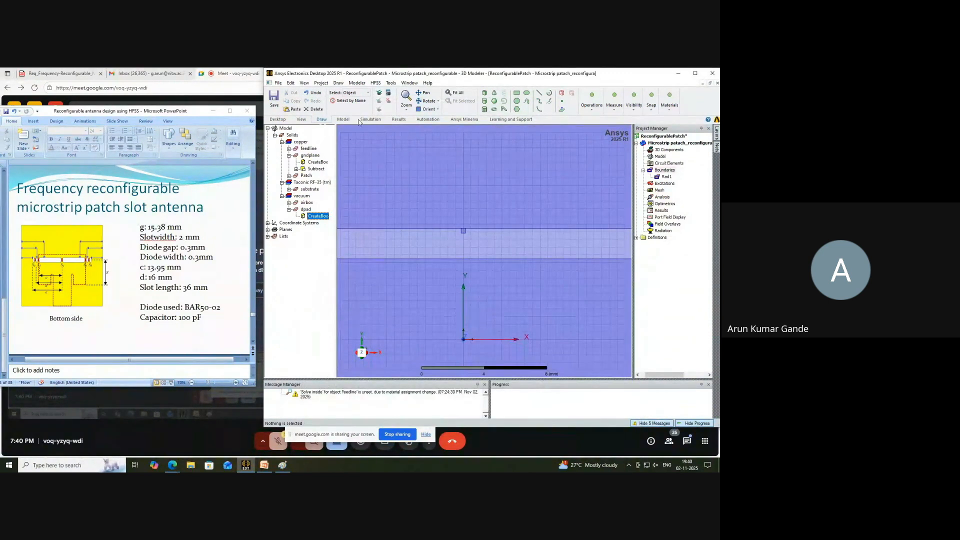
click(376, 82)
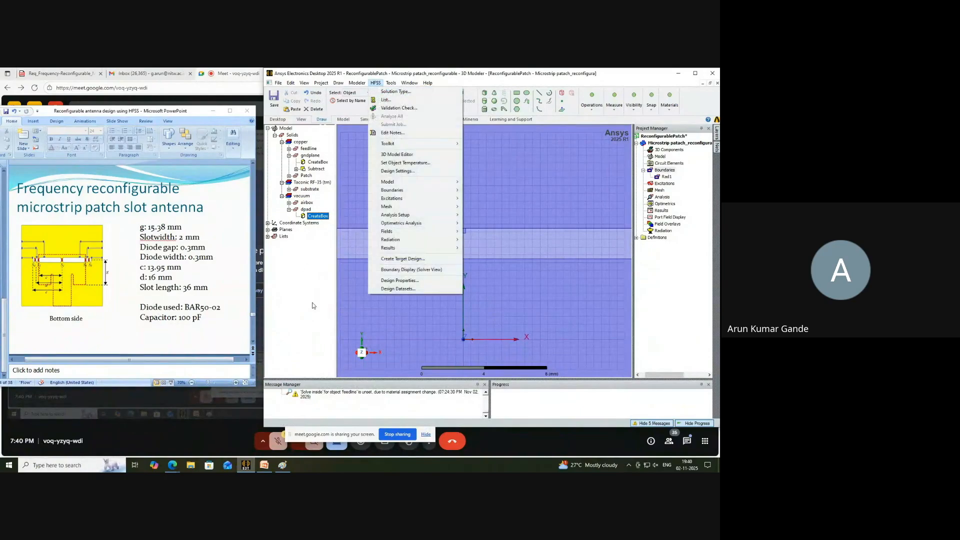
click(398, 280)
scroll(365, 372, down, 5)
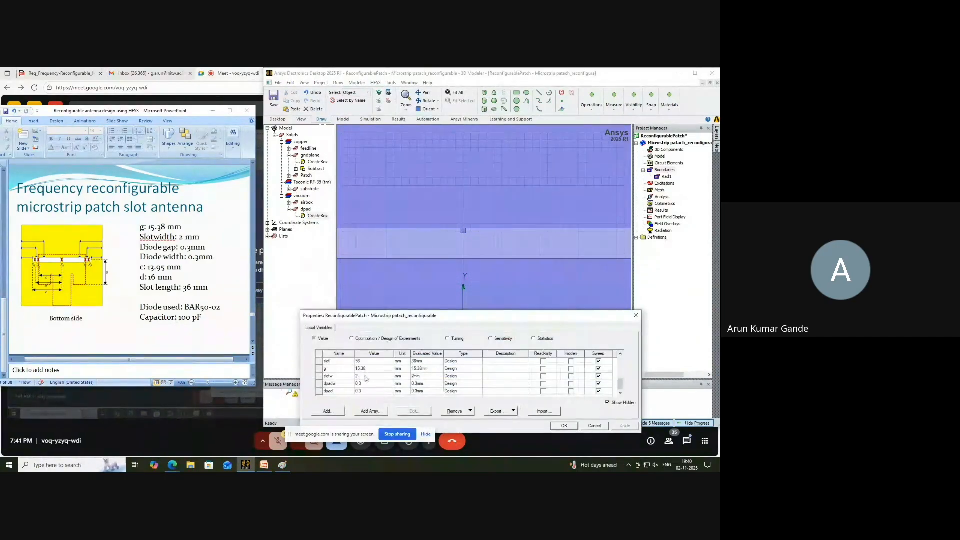
click(369, 392)
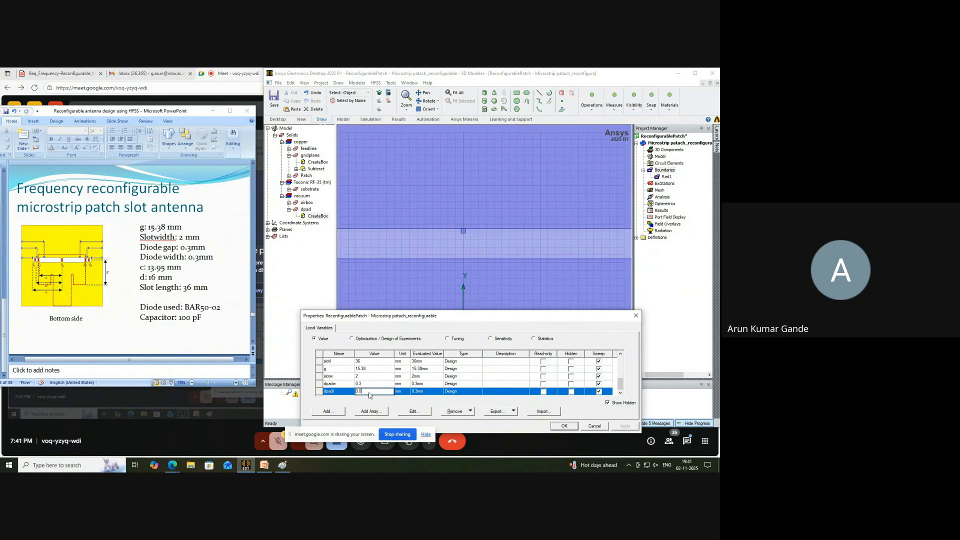
key(Return)
click(625, 426)
click(564, 425)
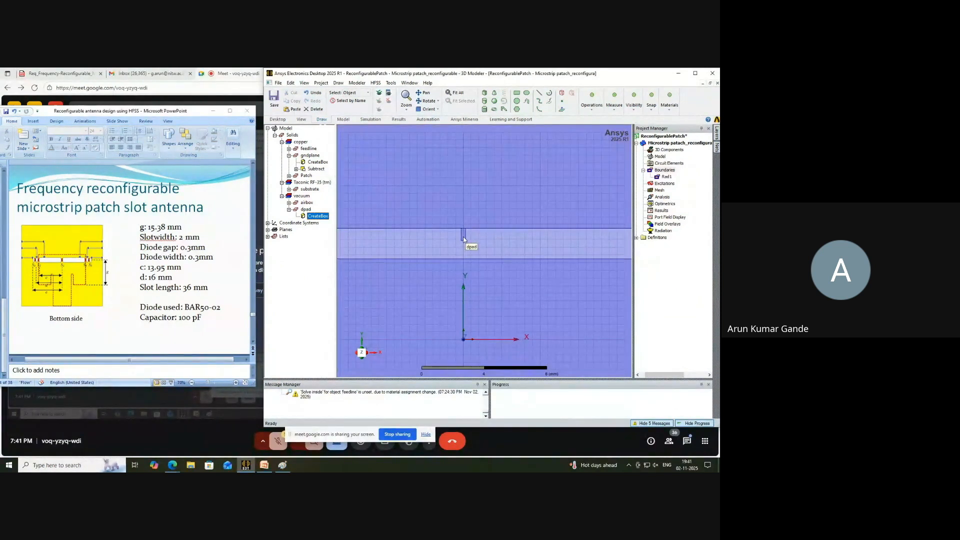
Assign copper as the material of the dpad object.
click(289, 209)
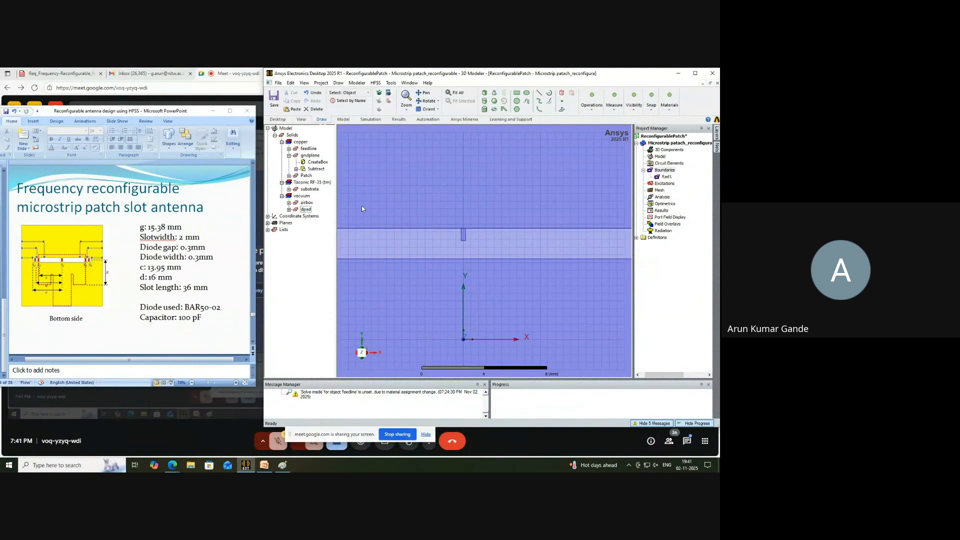
click(305, 210)
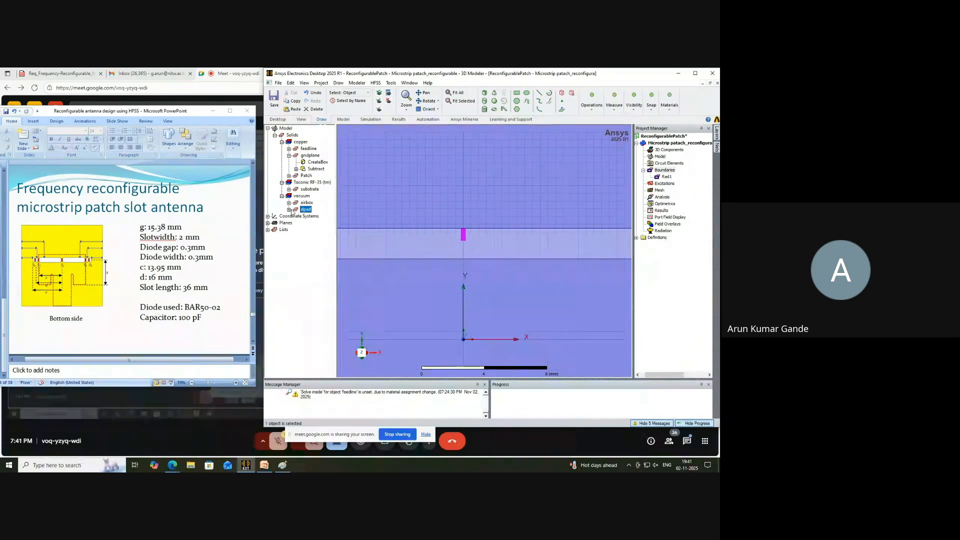
double_click(305, 209)
click(373, 358)
click(373, 358)
click(369, 379)
click(622, 426)
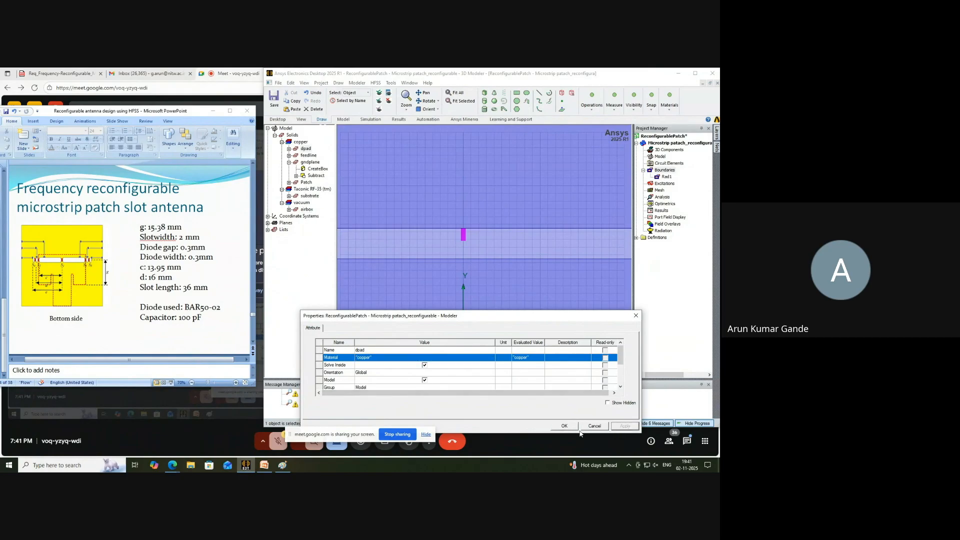
click(573, 428)
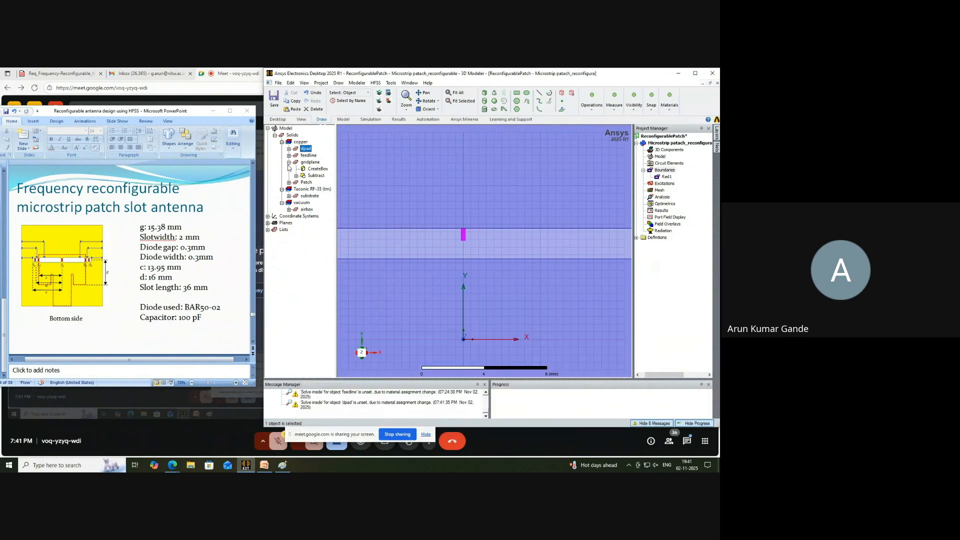
Copy the copper dpad object and paste a duplicate into the model.
click(288, 163)
right_click(303, 151)
mouse_move(357, 188)
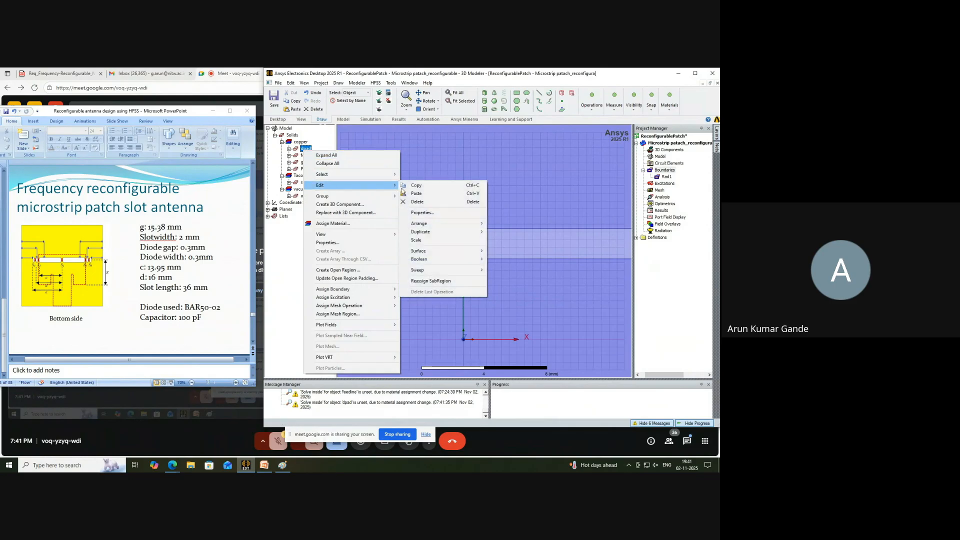
click(413, 186)
right_click(413, 186)
mouse_move(435, 260)
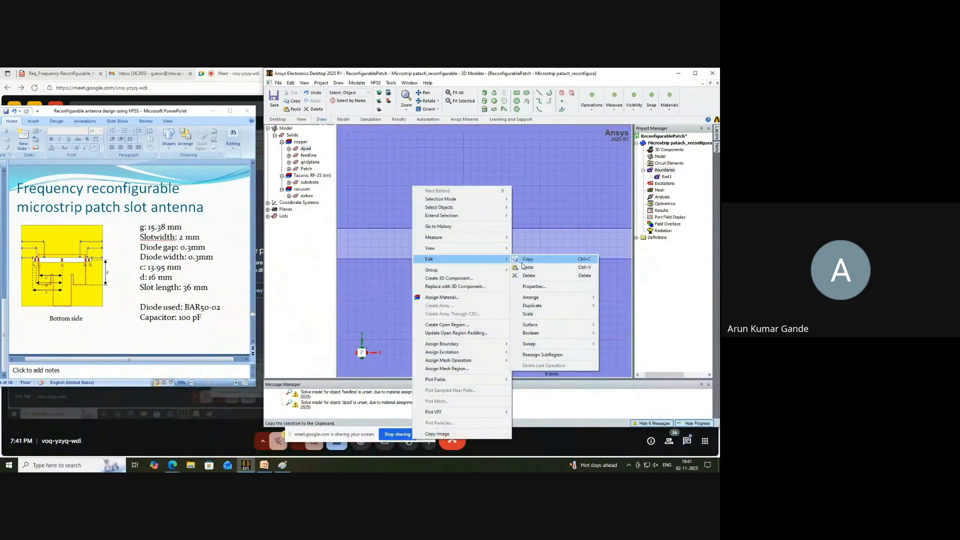
click(530, 269)
Move the copied pad to the slot's lower edge with Y position -patl/2+g-slotw/2 and set its YSize to dpadl.
click(313, 163)
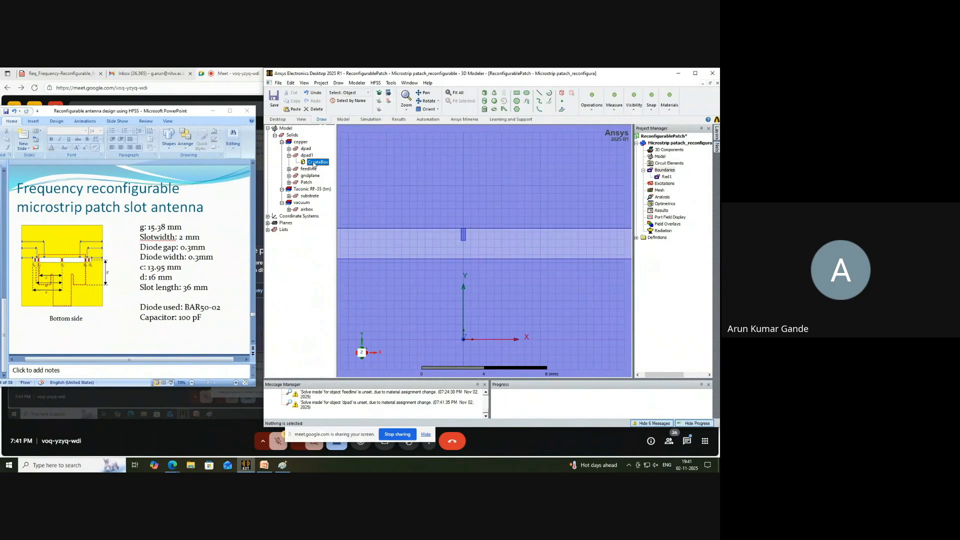
double_click(315, 162)
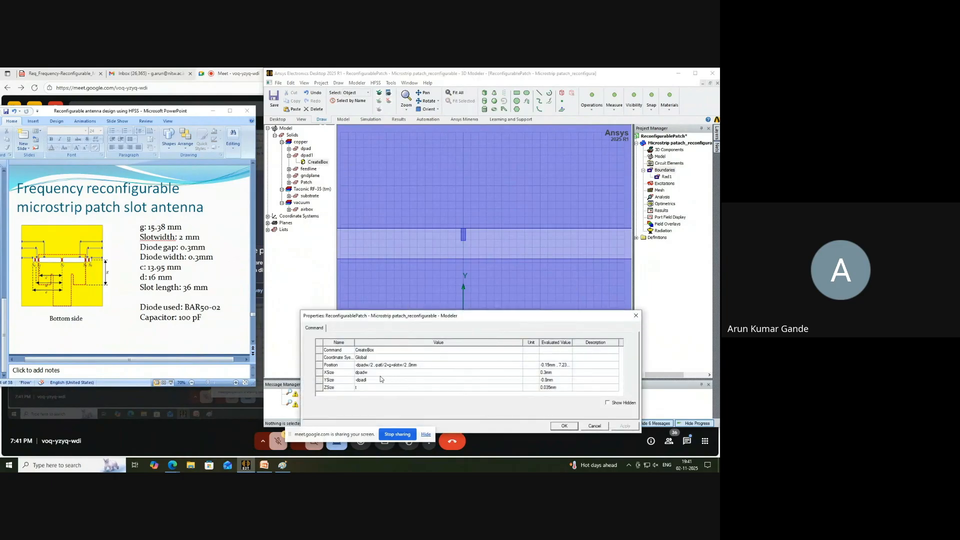
click(391, 365)
key(BackSpace)
text(-)
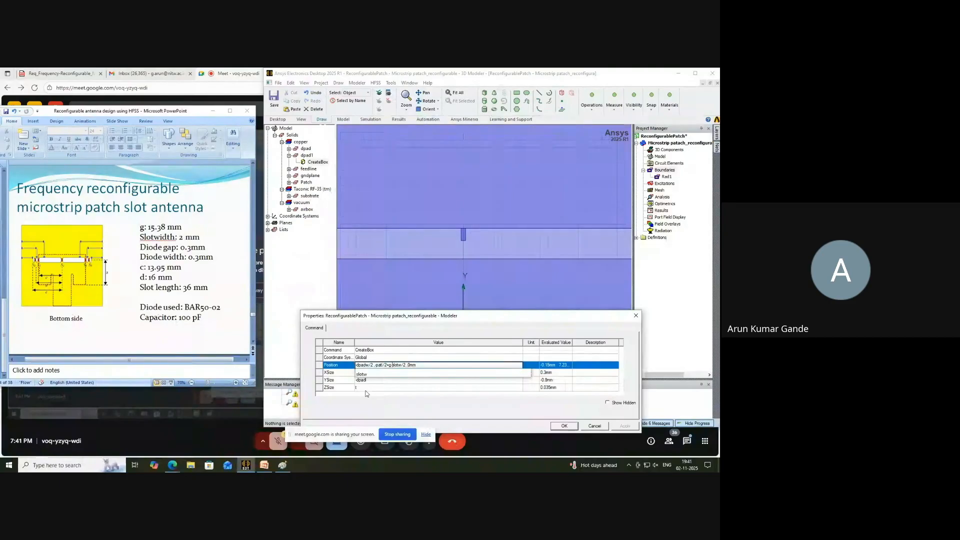
click(383, 394)
click(357, 381)
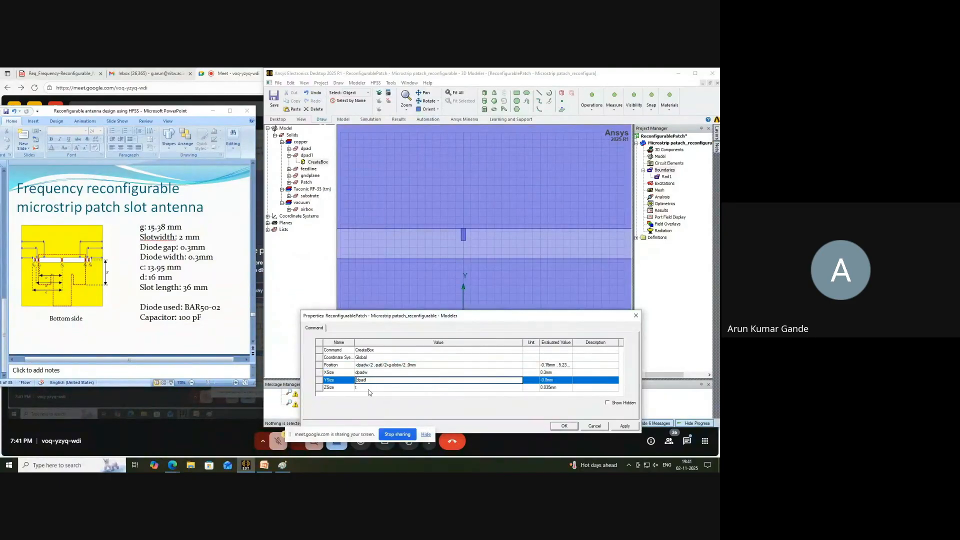
key(BackSpace)
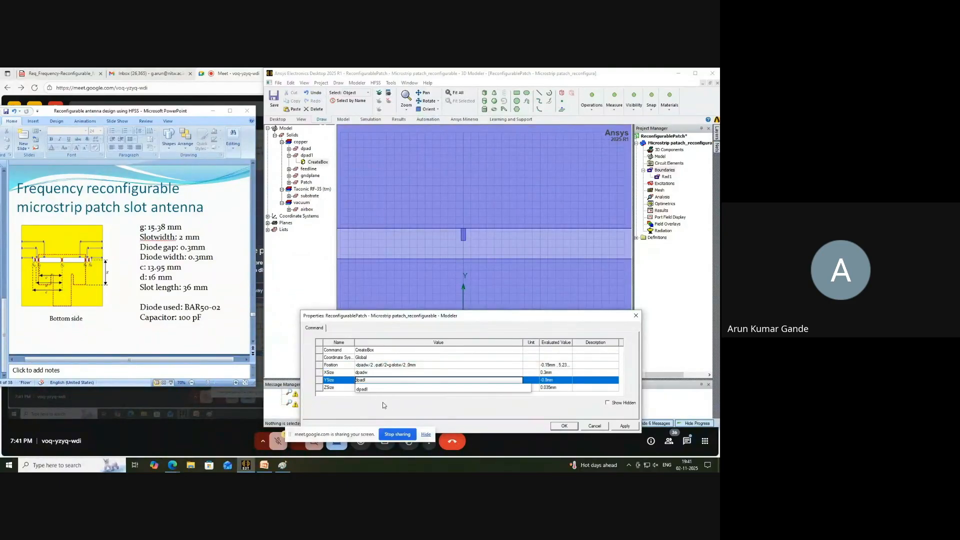
click(625, 426)
click(565, 426)
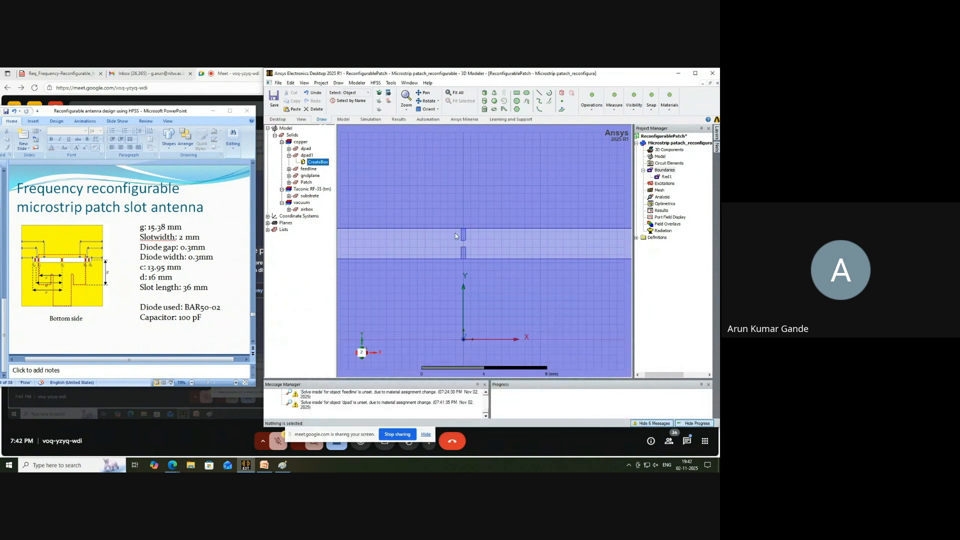
Check the diode layout sketch in Paint, return to the HFSS model, and rename the dpad object as d1pad.
click(282, 465)
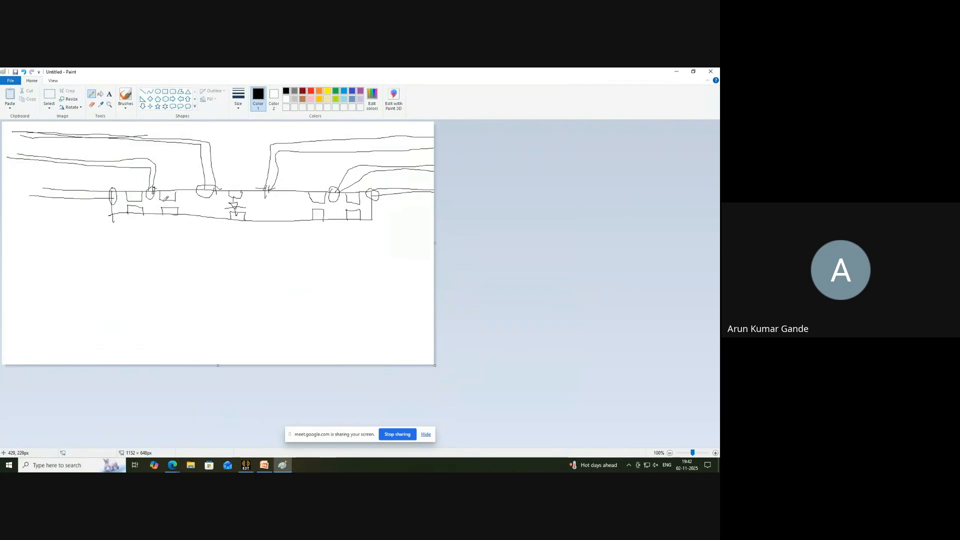
click(677, 72)
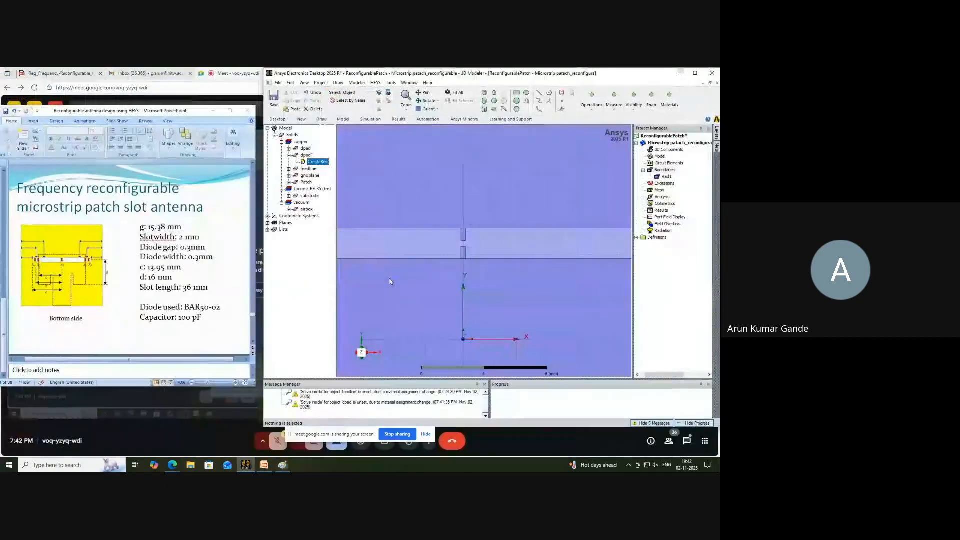
click(289, 156)
click(305, 149)
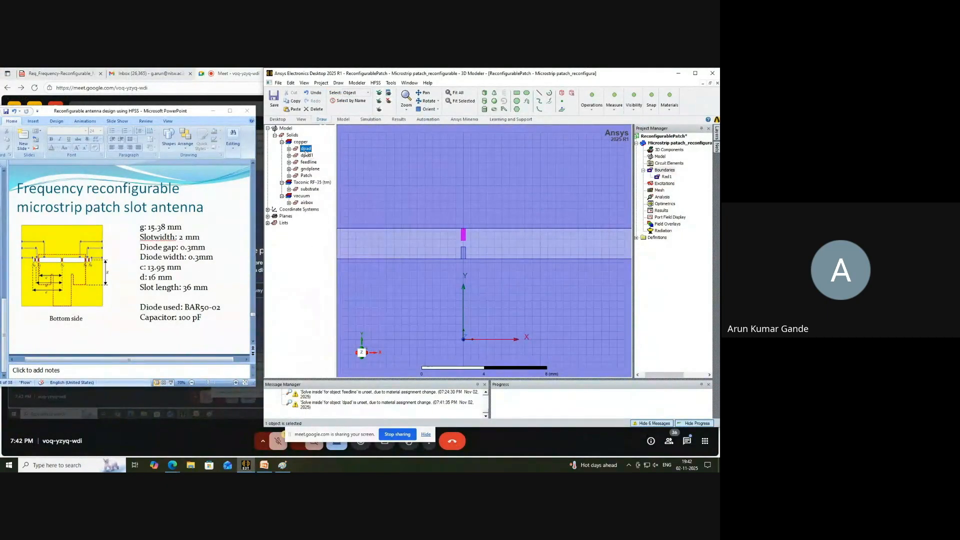
double_click(309, 149)
click(367, 350)
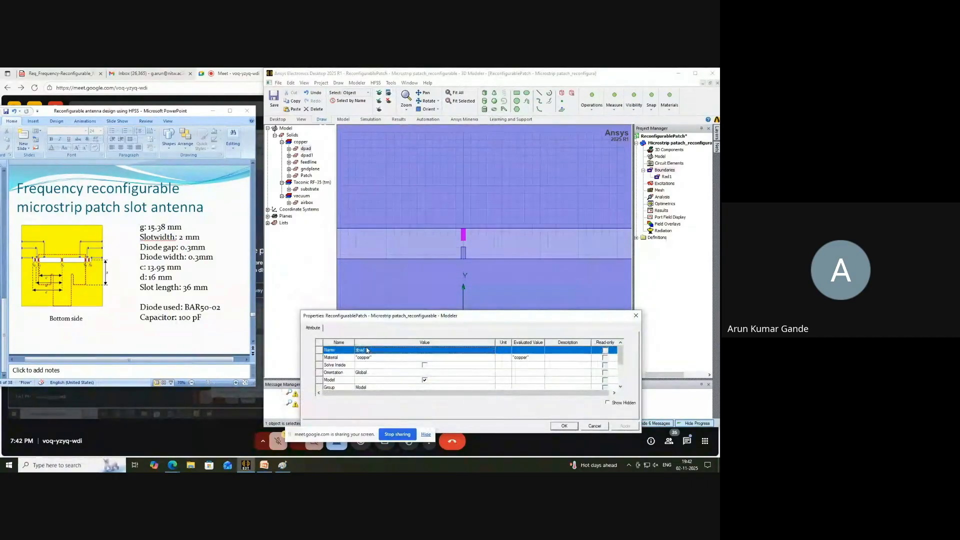
click(367, 350)
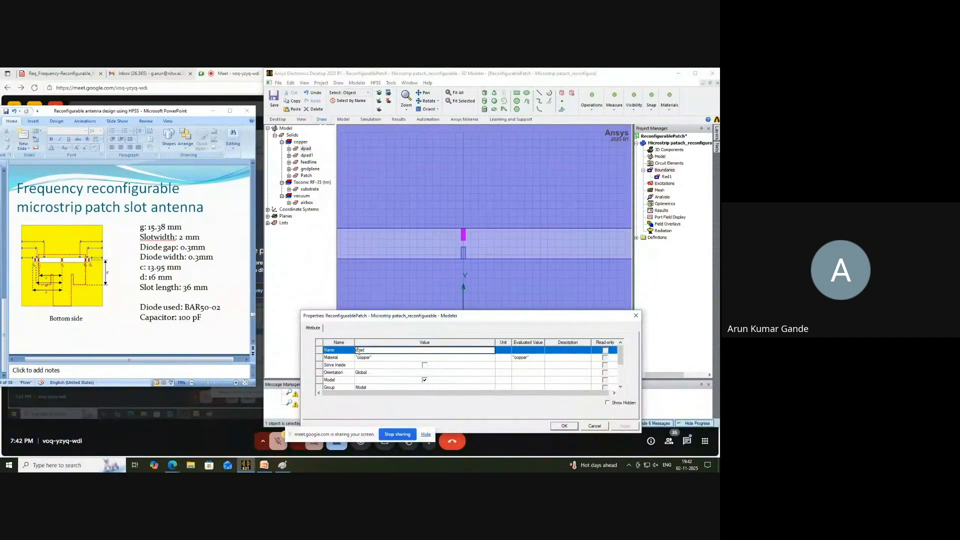
text(1)
click(564, 425)
Rename the lower pad as d1padb and the upper pad as d1padt.
double_click(307, 156)
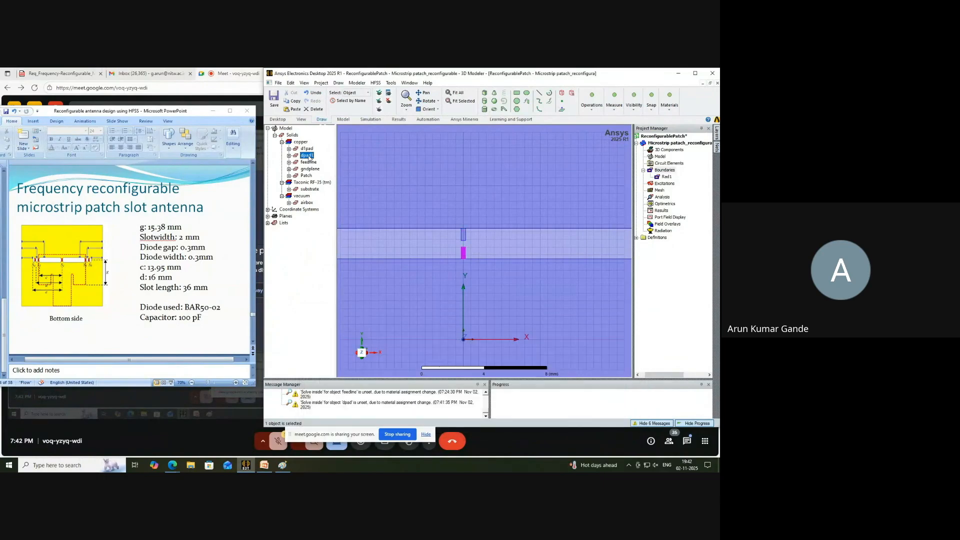
click(358, 352)
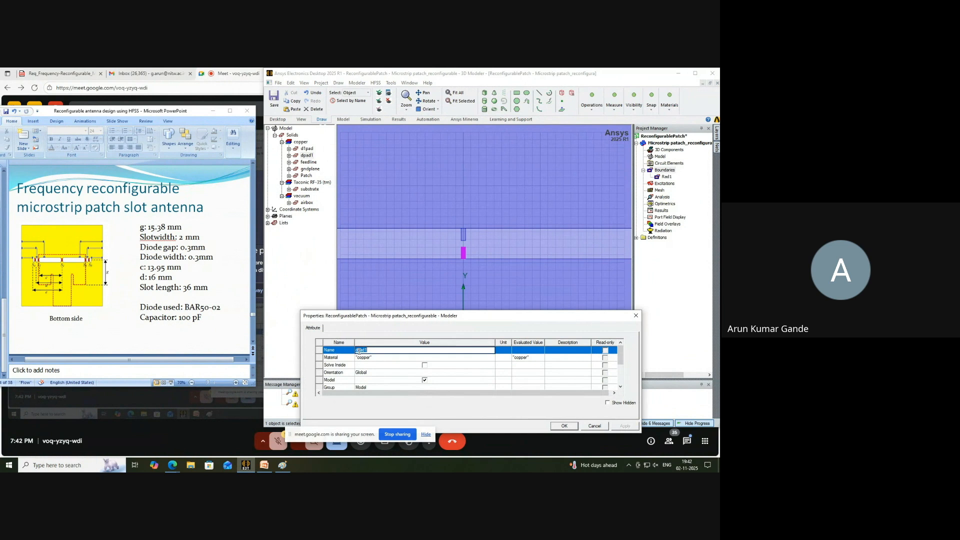
click(359, 352)
text(1)
click(563, 426)
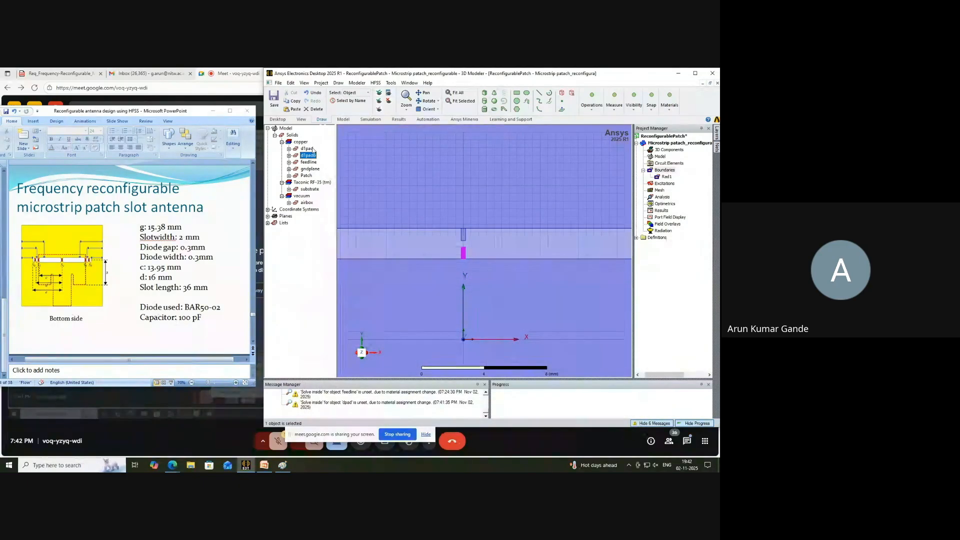
click(374, 349)
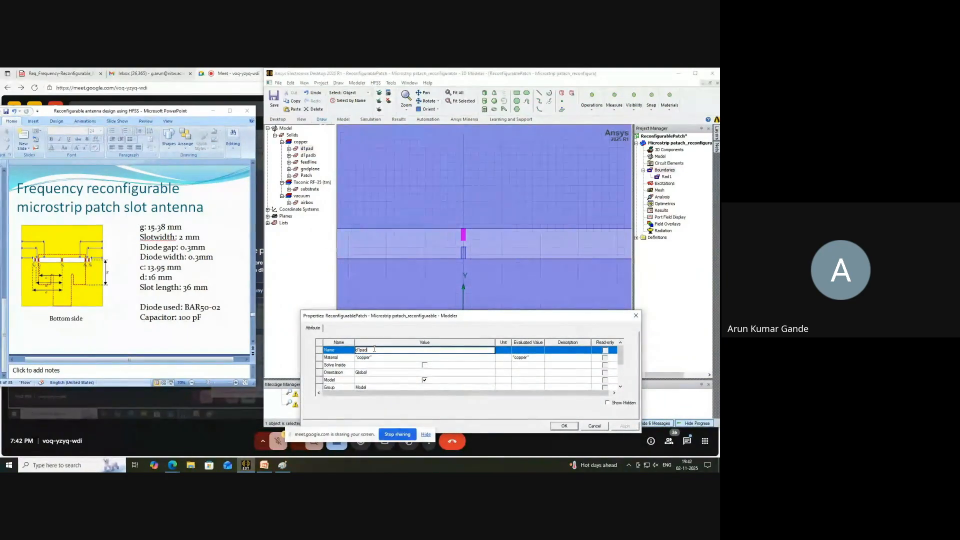
text(t)
click(575, 428)
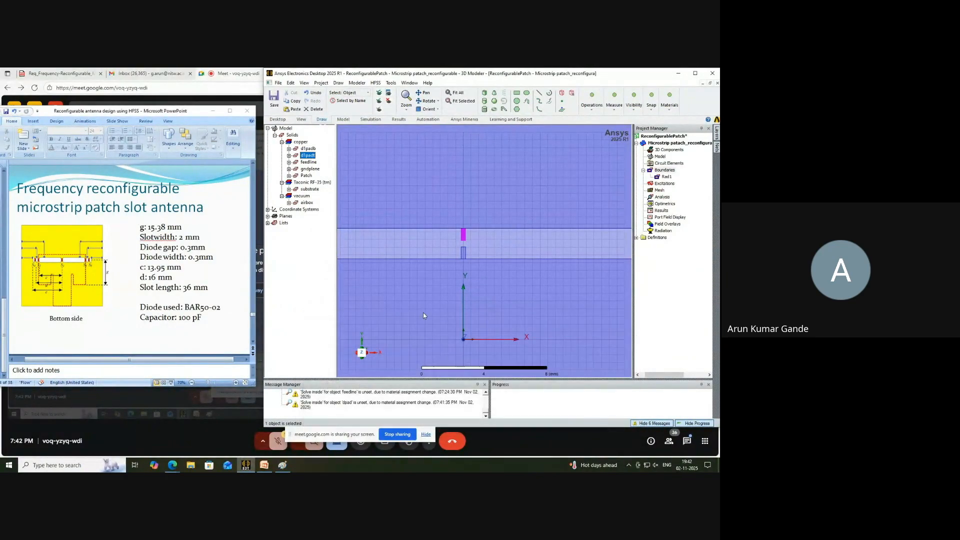
Copy both diode pads, d1padb and d1padt, together and paste duplicates into the model.
ctrl+click(309, 149)
right_click(311, 156)
mouse_move(334, 193)
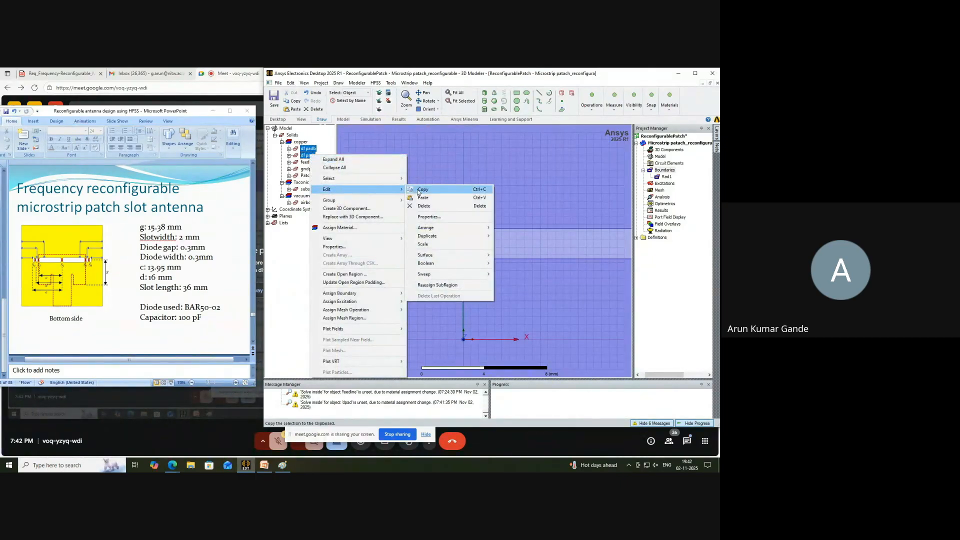
click(419, 193)
right_click(382, 179)
mouse_move(440, 252)
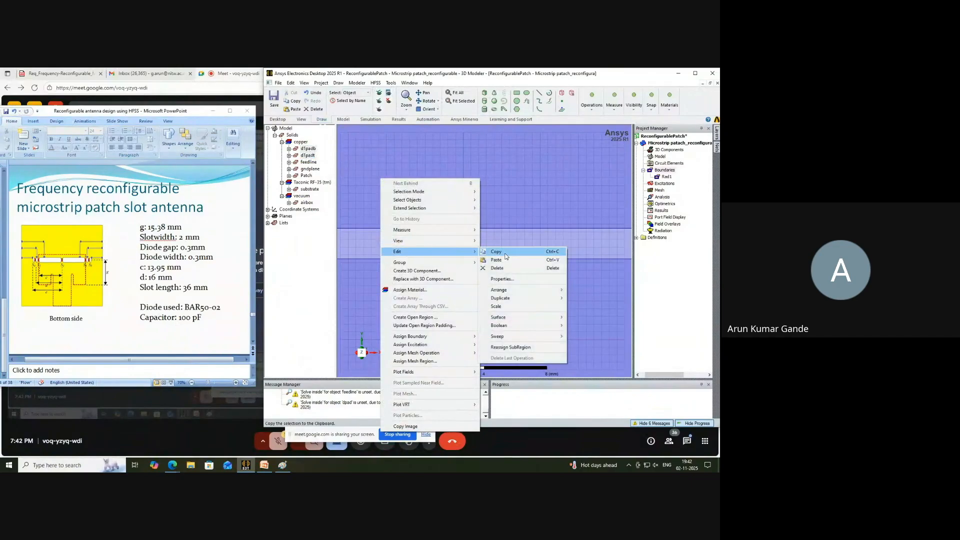
click(497, 259)
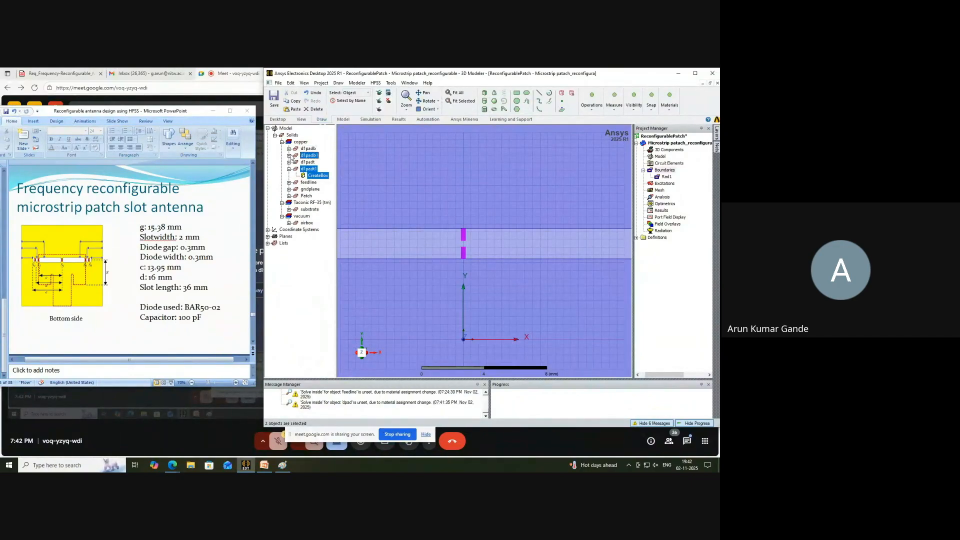
Rename the pasted lower pad d1padb1 as d2padb.
click(289, 169)
click(310, 157)
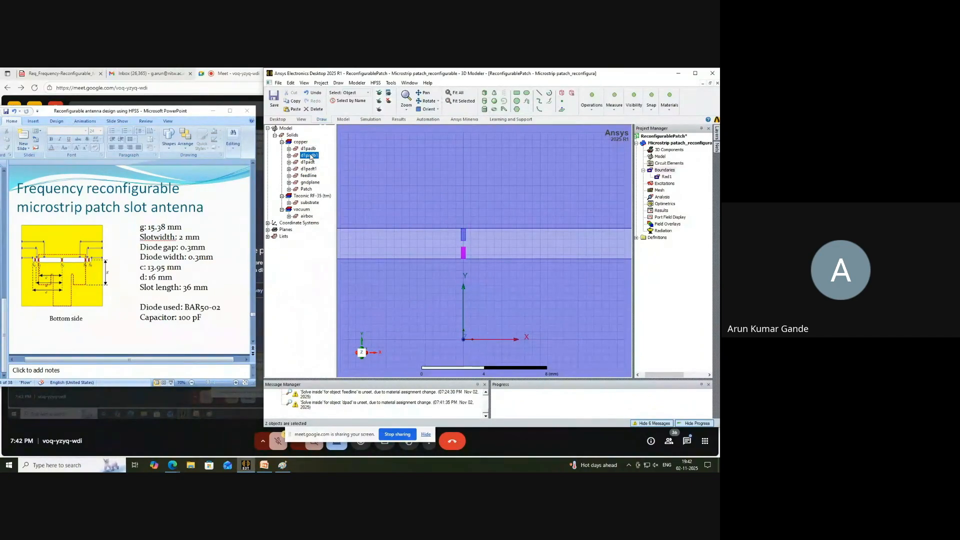
double_click(310, 157)
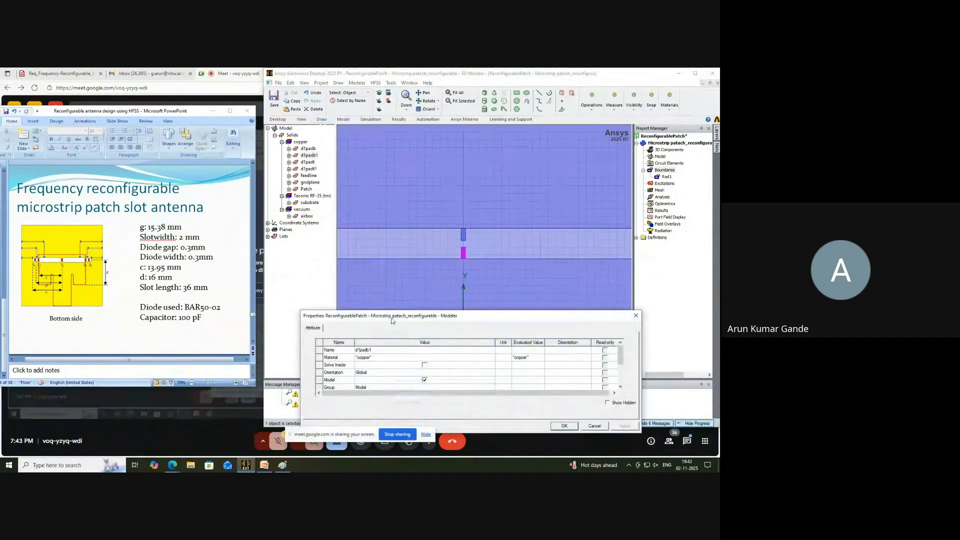
click(360, 350)
key(BackSpace)
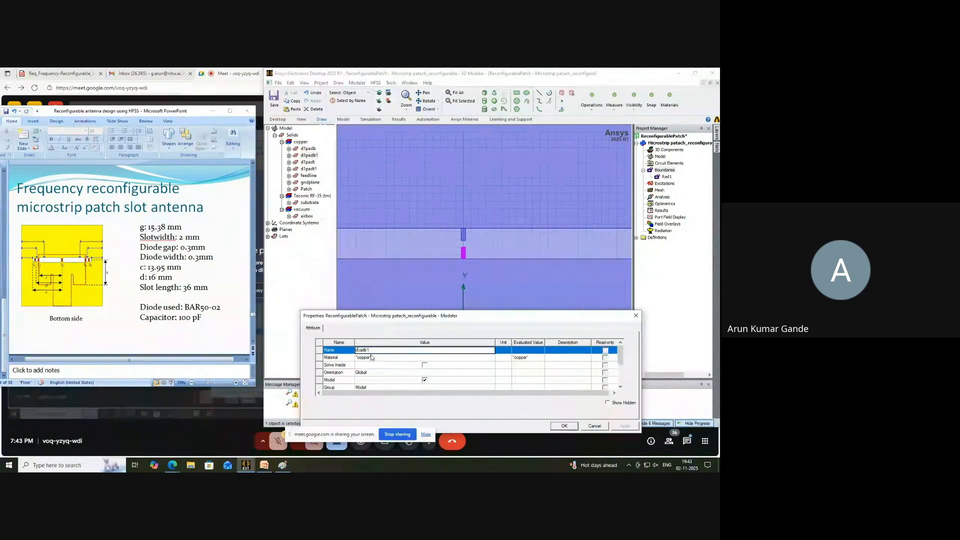
text(2)
click(564, 426)
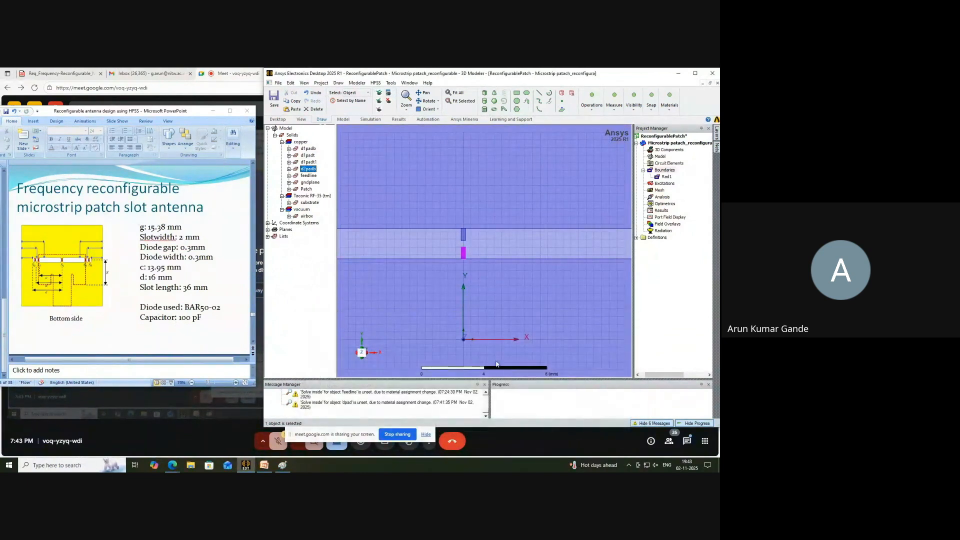
Rename the pasted upper pad d1padt1 as d2padt.
click(309, 162)
double_click(315, 166)
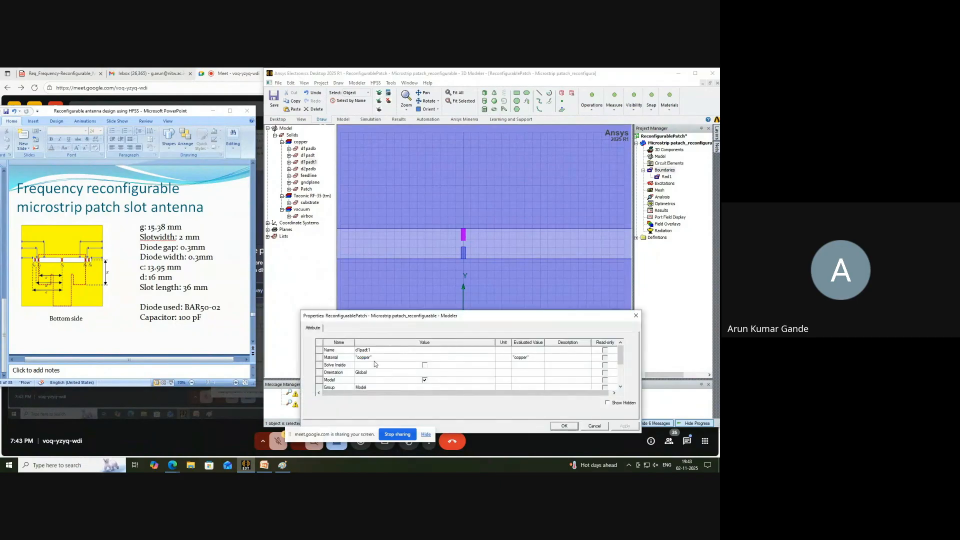
click(360, 351)
click(360, 351)
click(360, 350)
key(BackSpace)
text(2)
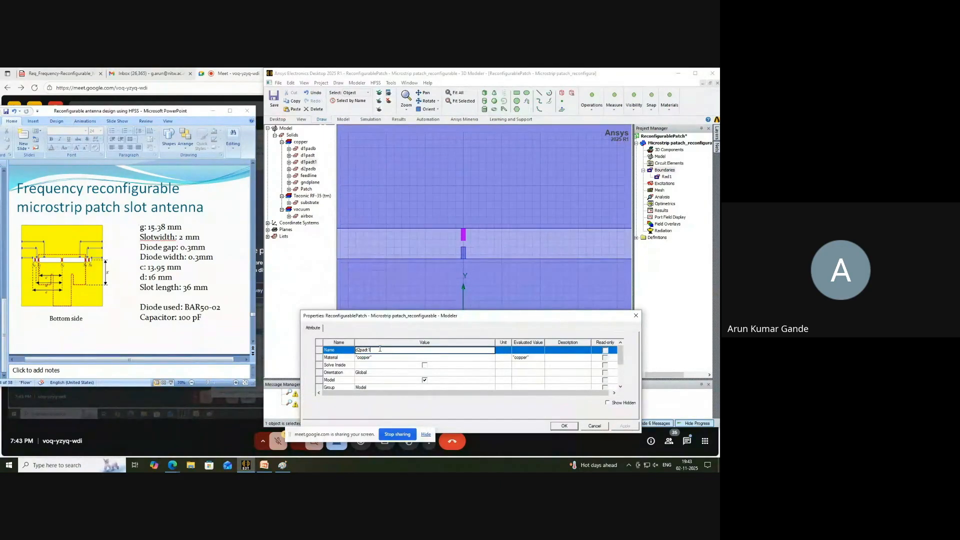
key(BackSpace)
click(576, 428)
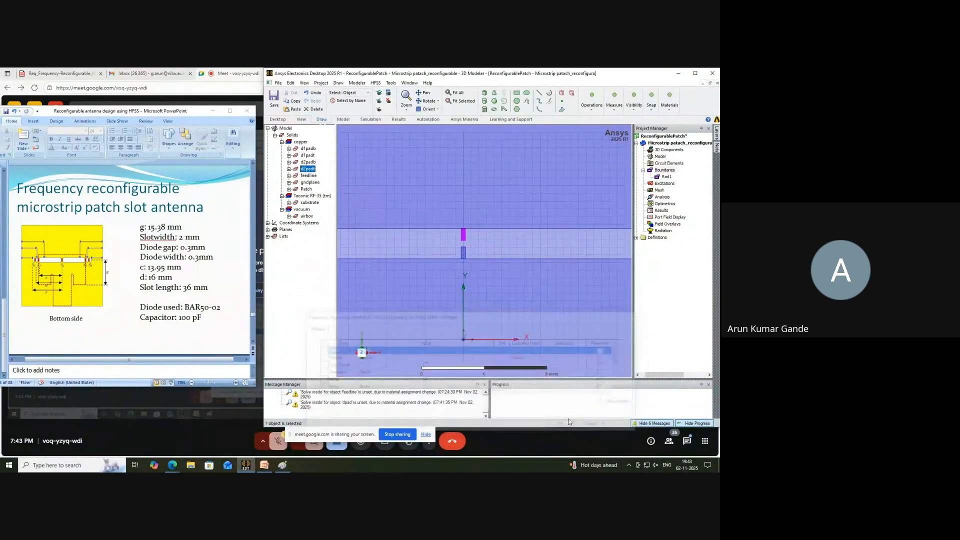
Apply a Move operation to d2padb and d2padt together, using a zero move vector referenced to the origin.
click(308, 162)
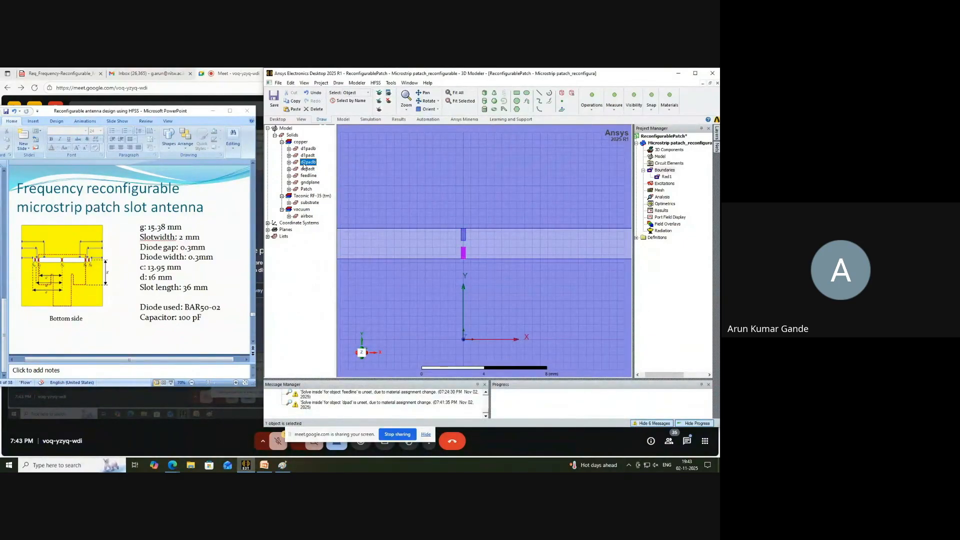
ctrl+click(307, 169)
right_click(309, 170)
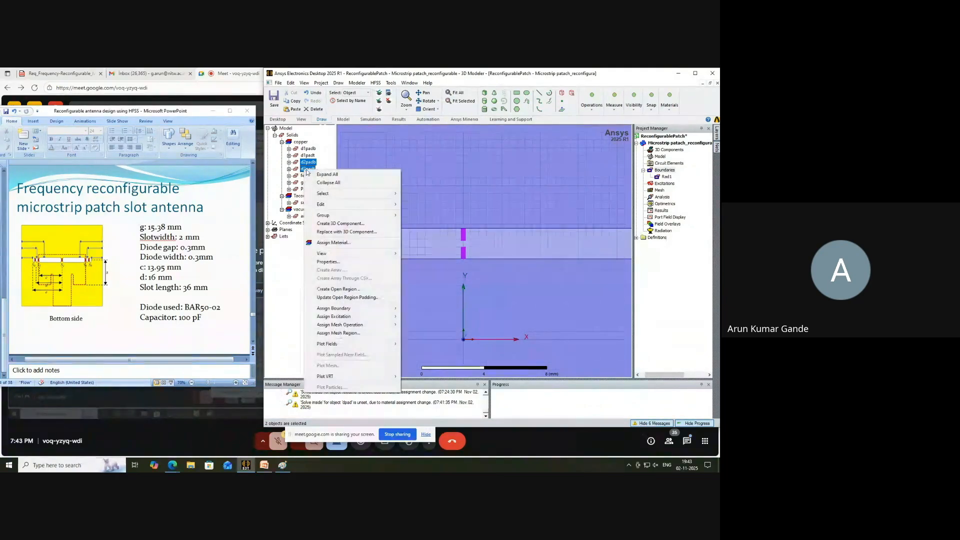
mouse_move(335, 211)
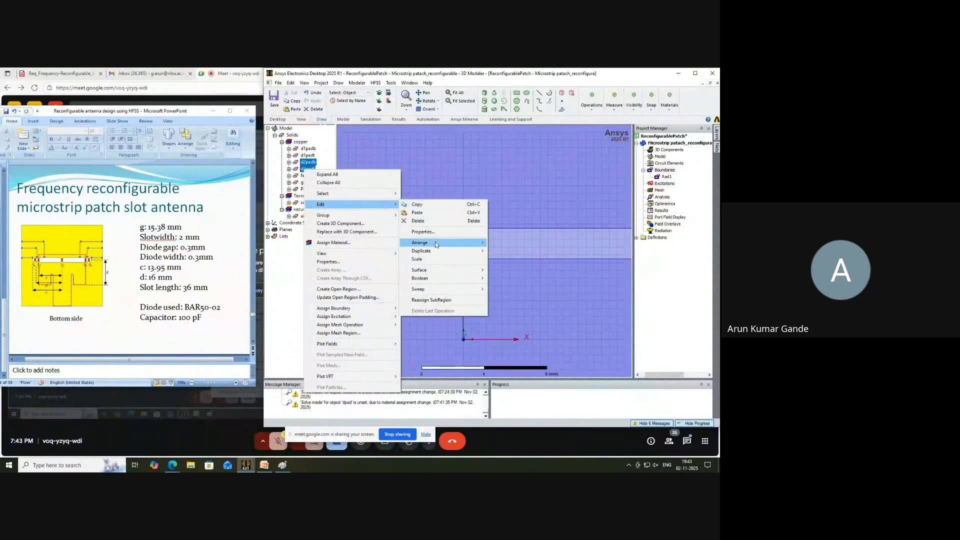
mouse_move(442, 243)
click(498, 244)
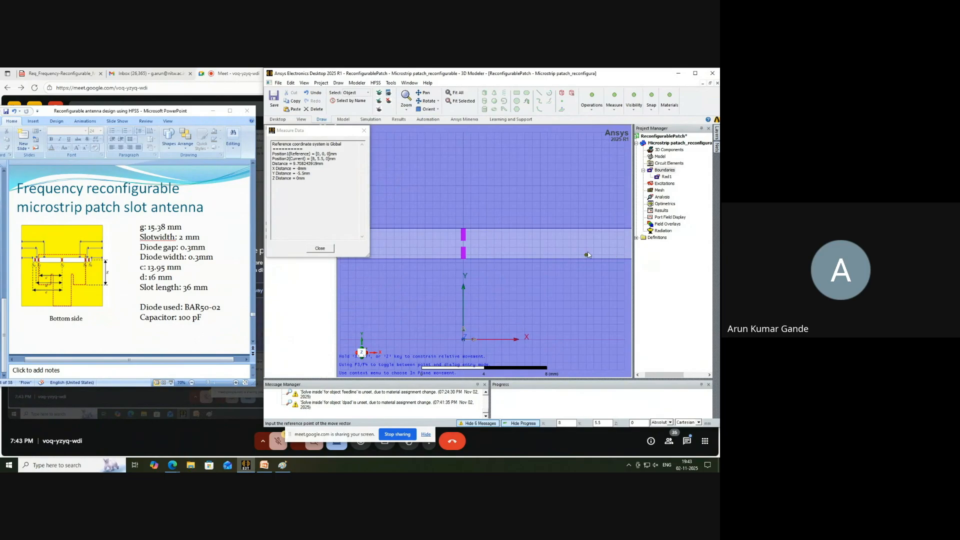
key(Tab)
key(Return)
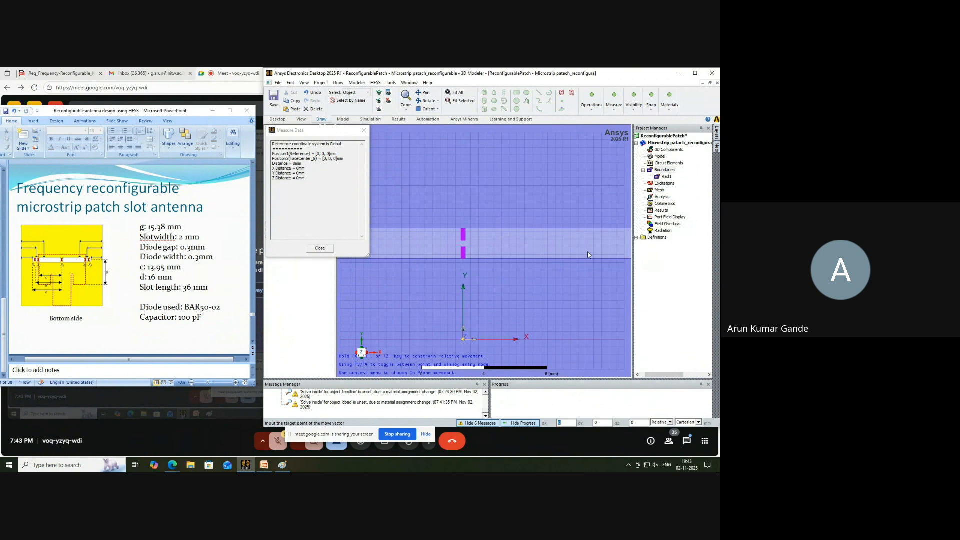
key(Return)
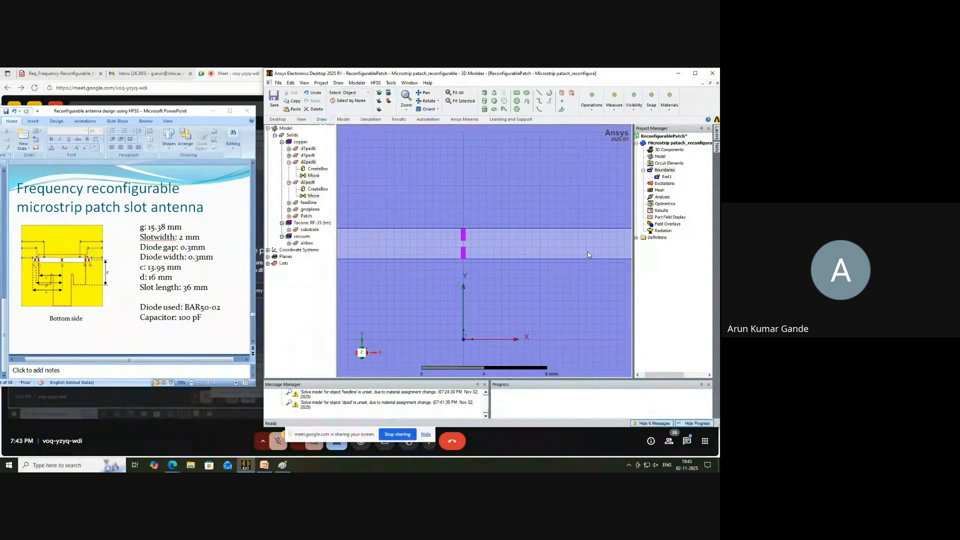
Set the X component of d2padb's move vector to a new variable c with the value 13.95 mm.
click(316, 179)
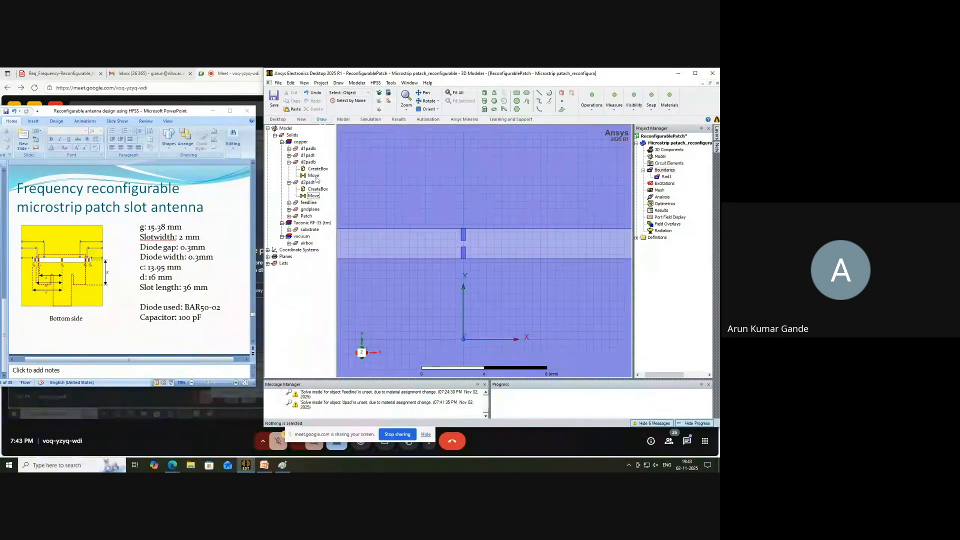
double_click(314, 175)
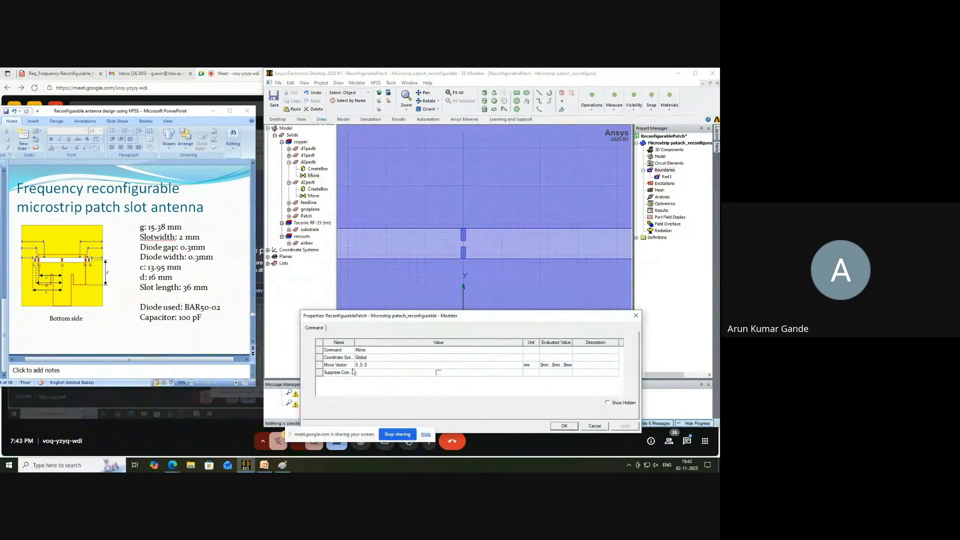
click(358, 366)
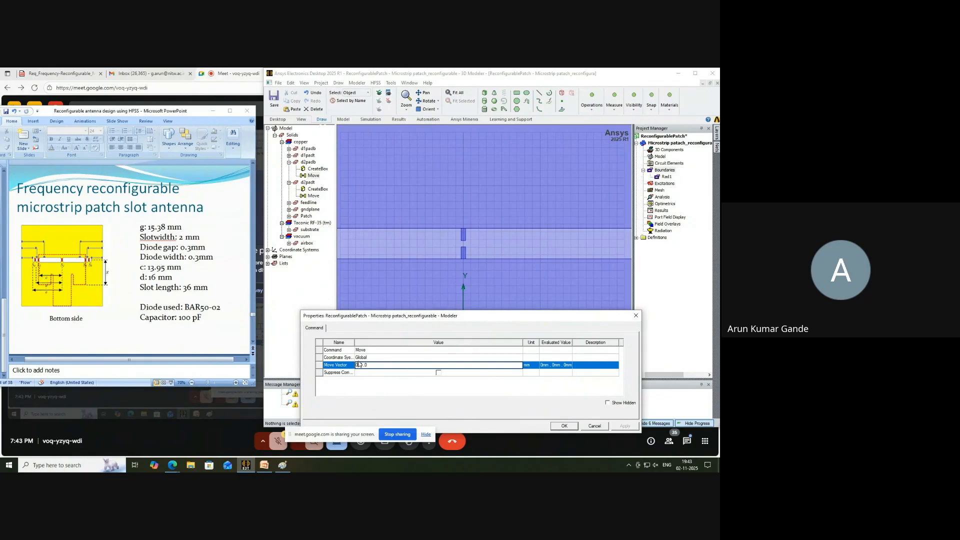
text(c)
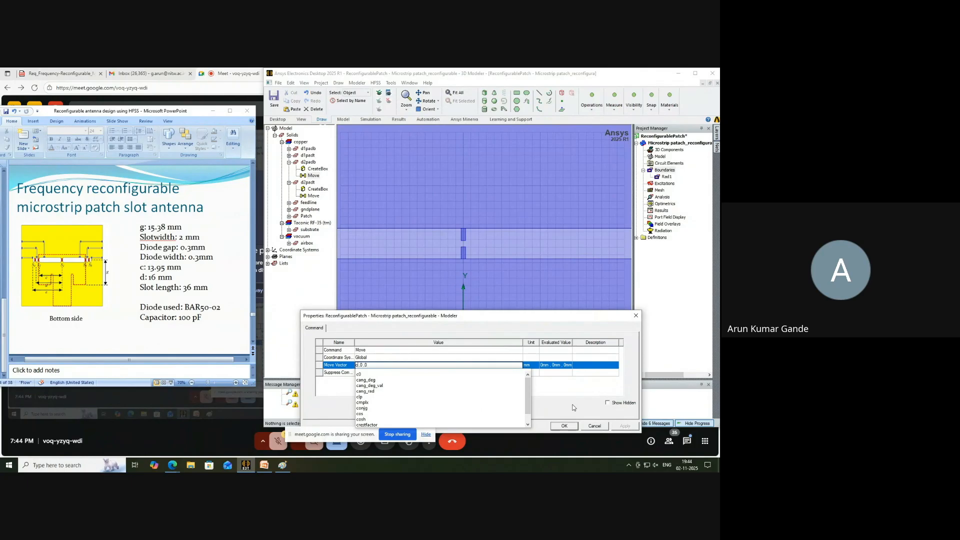
key(Return)
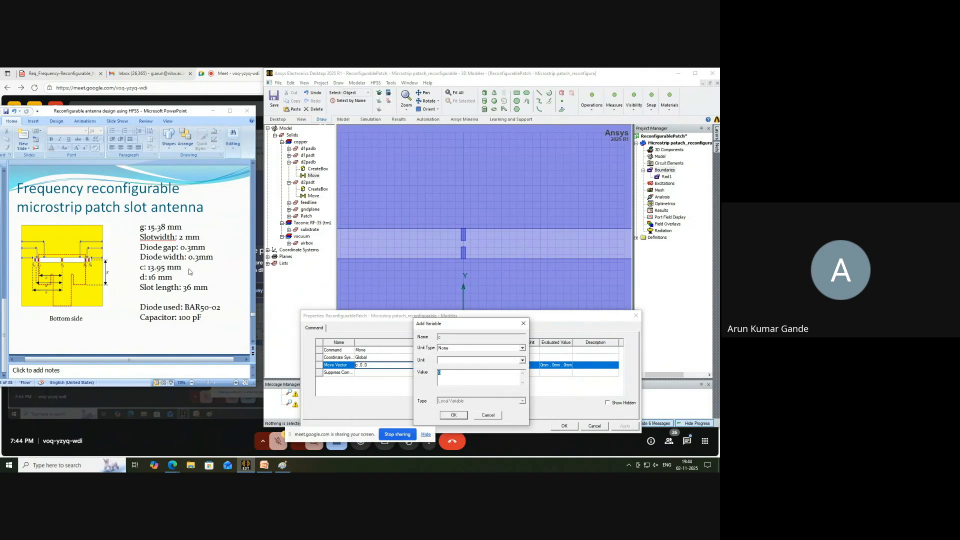
text(5mm)
click(458, 415)
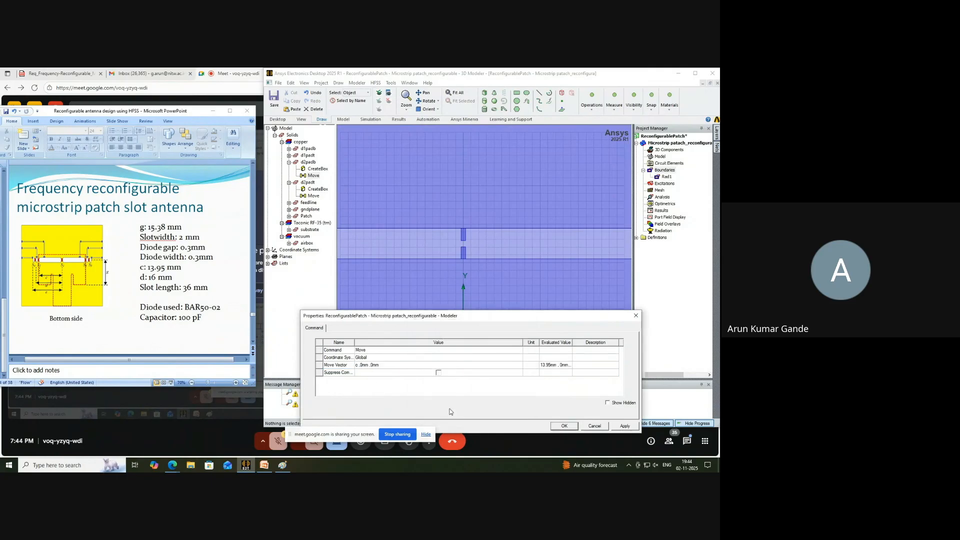
click(626, 426)
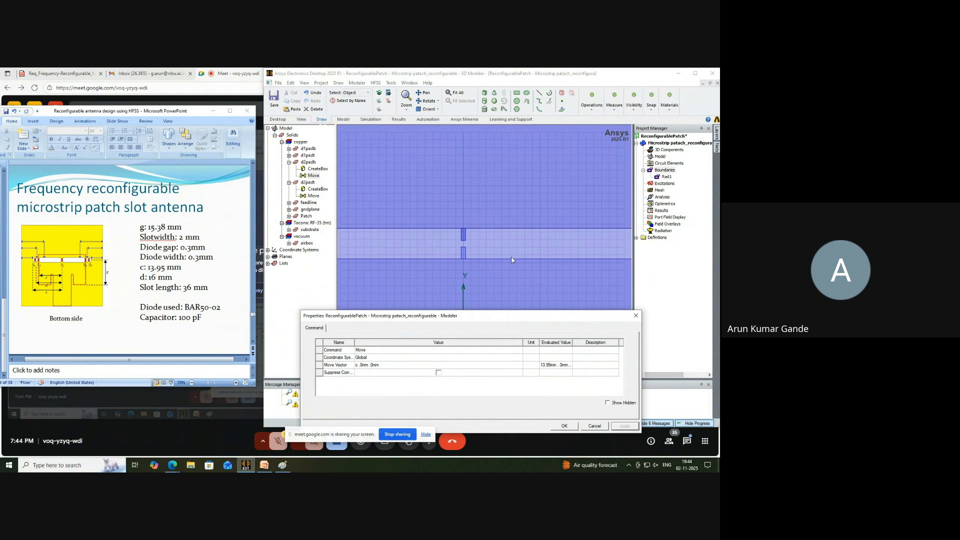
click(564, 426)
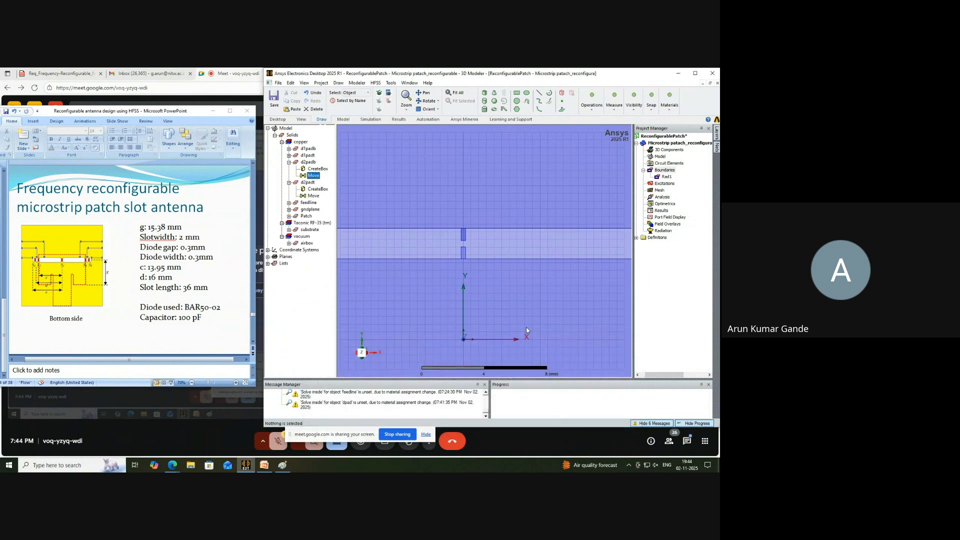
Set d2padt's move vector to c, 0, 0 so the upper pad shifts along X.
scroll(512, 317, down, 2)
scroll(582, 288, up, 3)
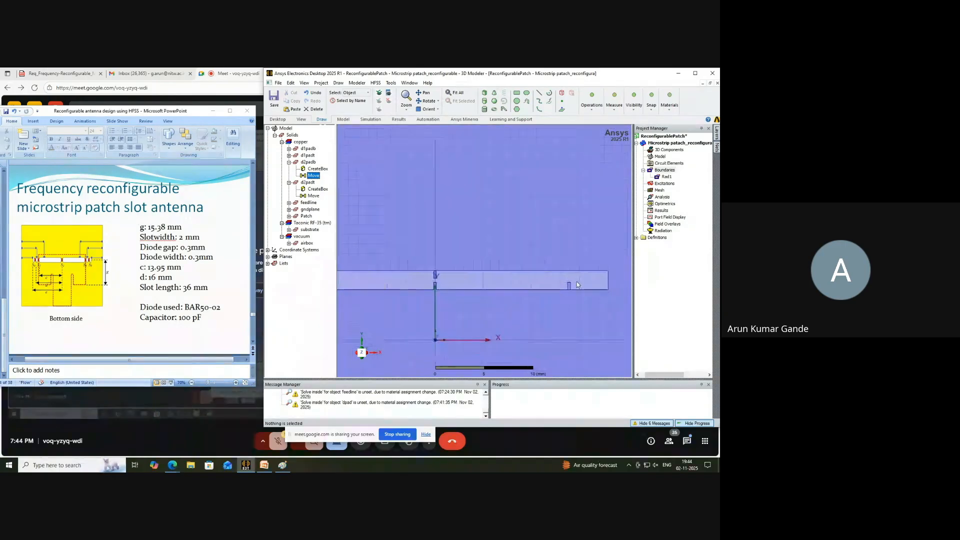
double_click(314, 196)
click(358, 368)
click(357, 366)
text(c ,0 ,0)
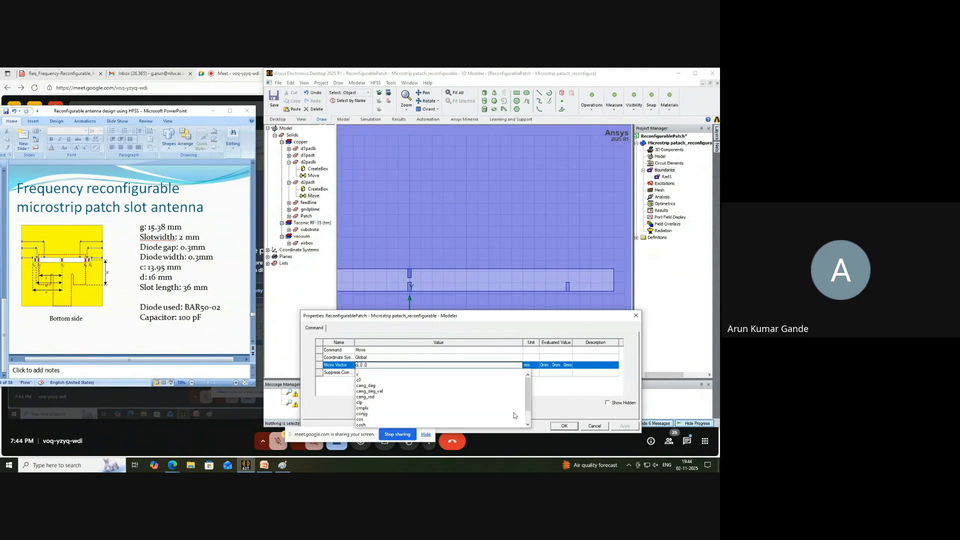
click(569, 426)
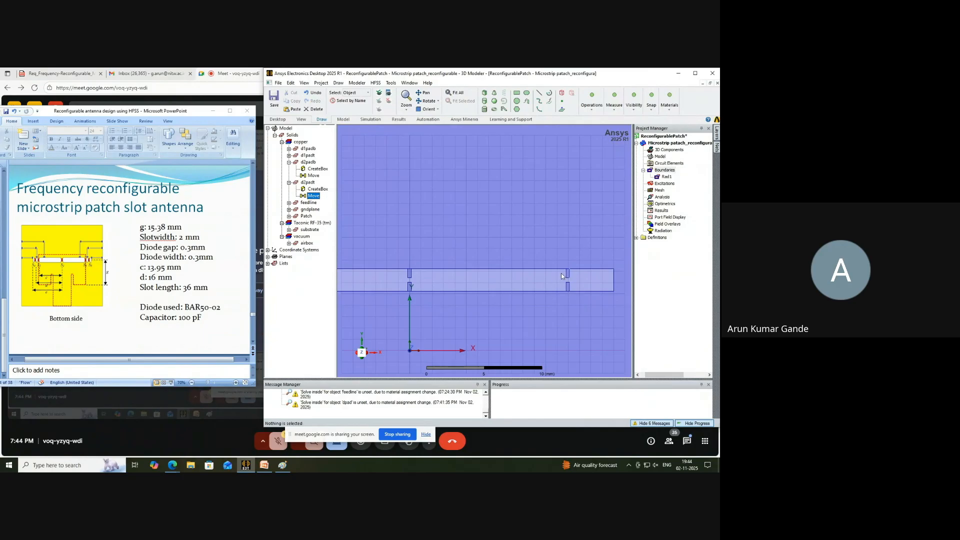
Copy both shifted pads, d2padb and d2padt, together and paste duplicates into the model.
click(289, 162)
click(289, 169)
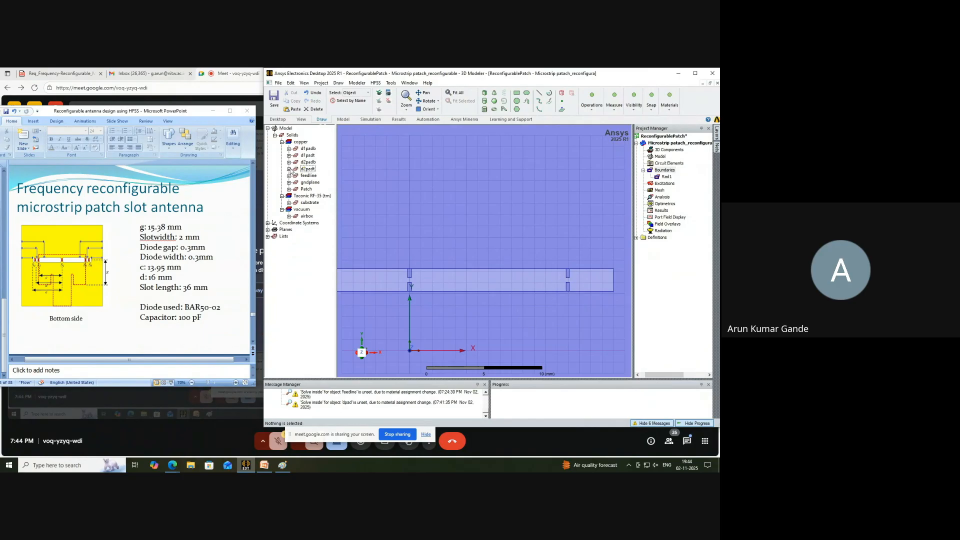
click(305, 163)
ctrl+click(308, 169)
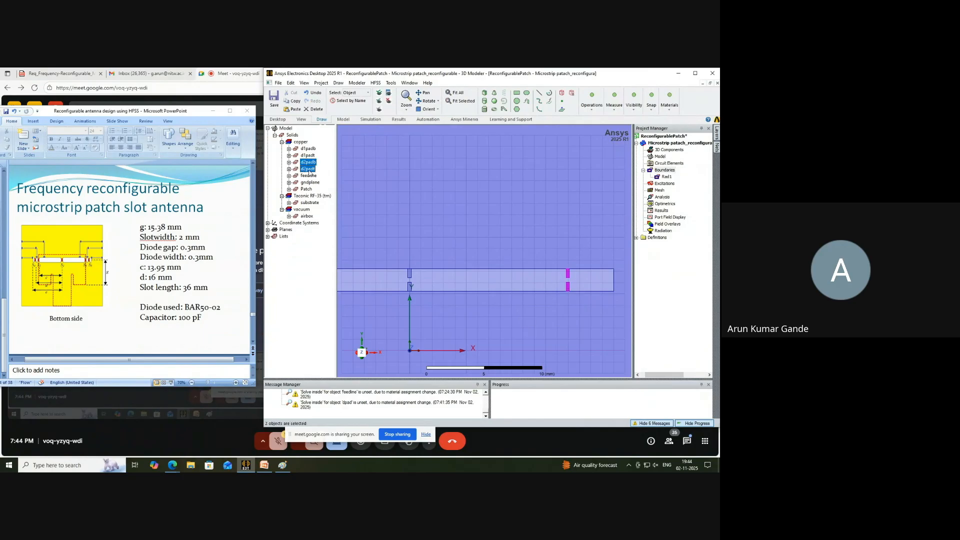
right_click(308, 170)
mouse_move(382, 206)
click(424, 207)
right_click(421, 206)
mouse_move(454, 278)
click(536, 286)
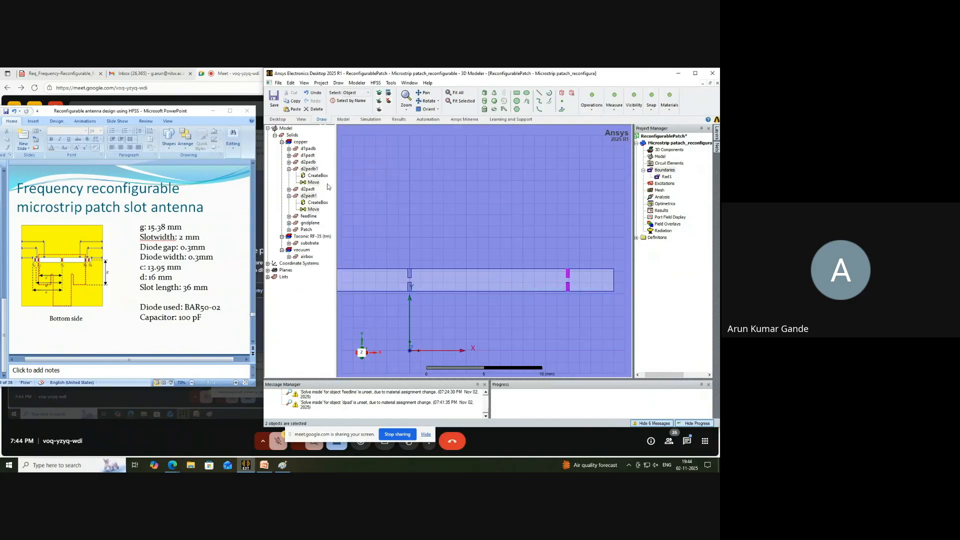
Rename the pasted lower pad d2padb1 as d3padb.
click(308, 169)
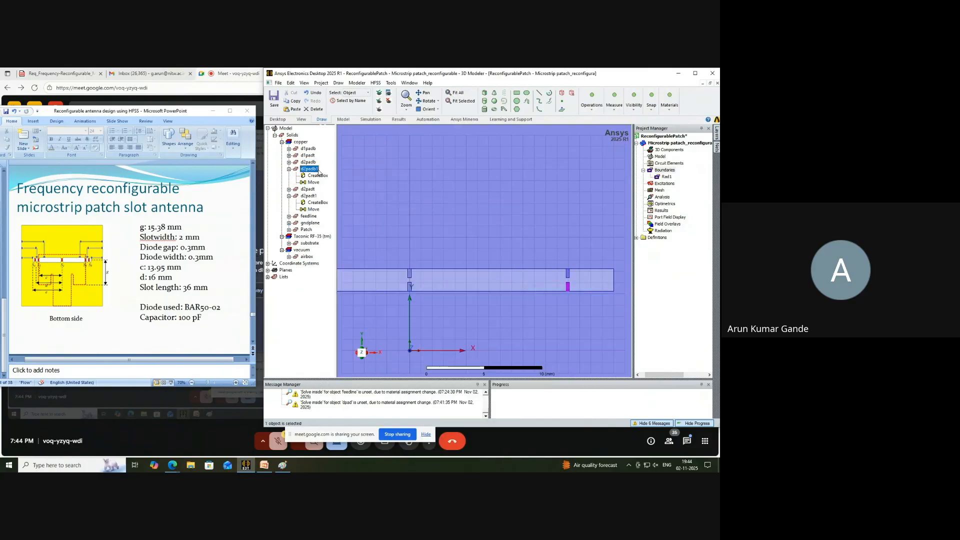
double_click(316, 173)
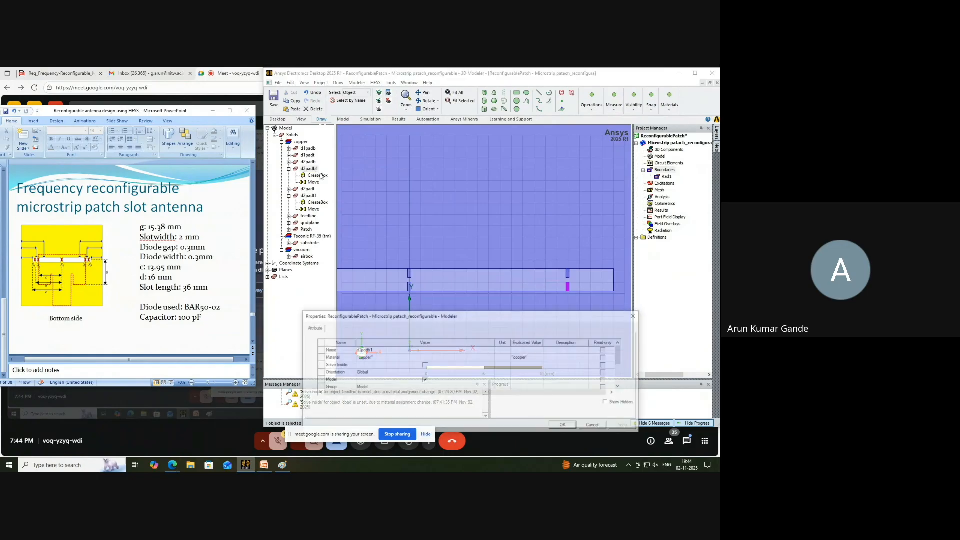
click(404, 350)
click(404, 350)
key(BackSpace)
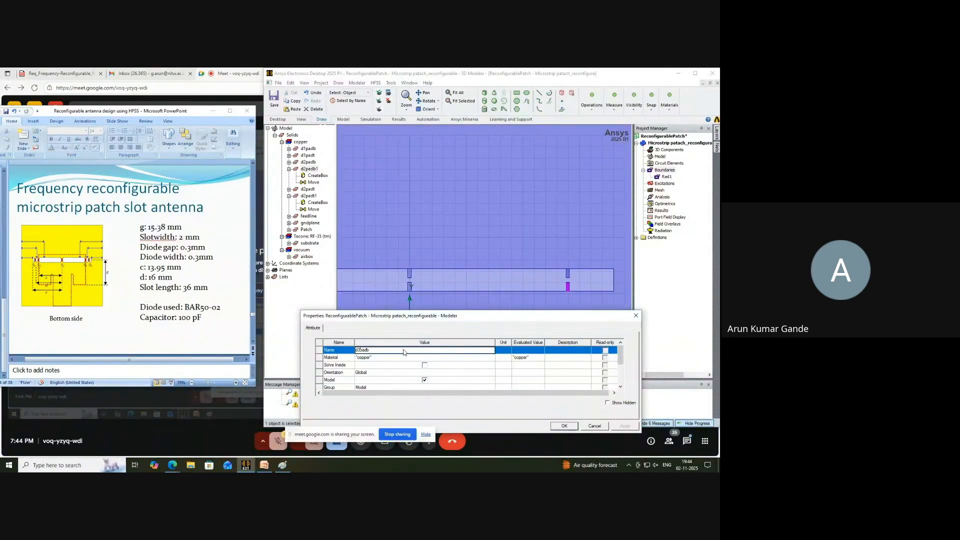
click(564, 426)
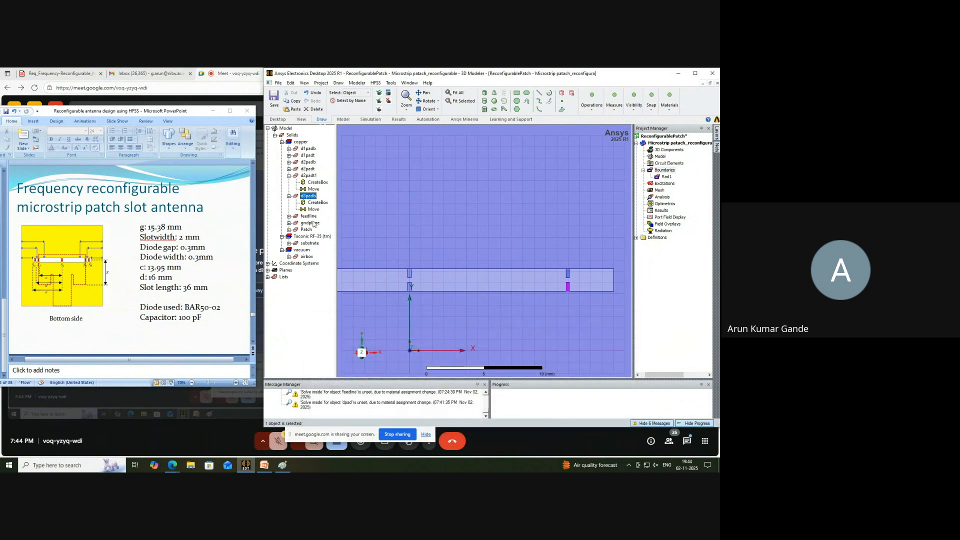
Rename the pasted upper pad d2padt1 as d3padt.
double_click(309, 176)
click(394, 352)
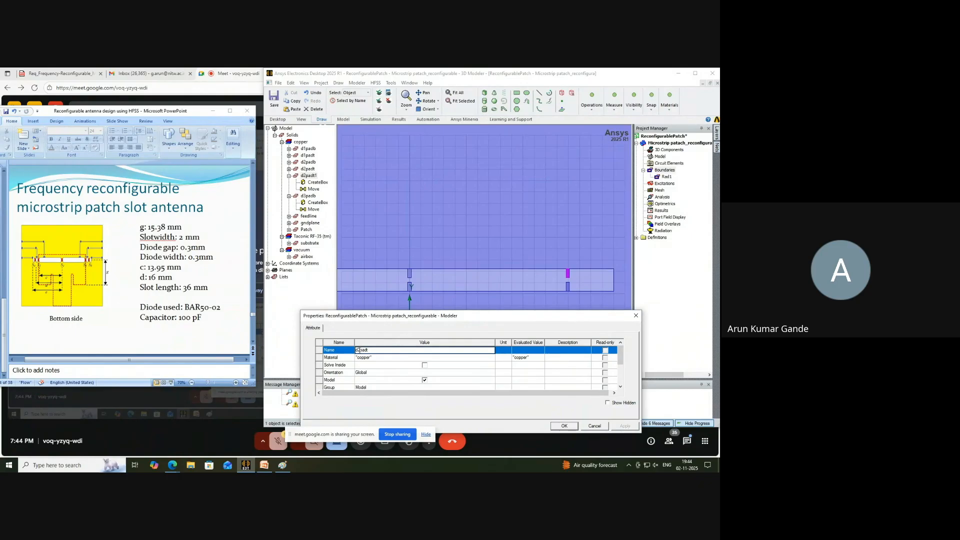
text(d3padt)
key(Return)
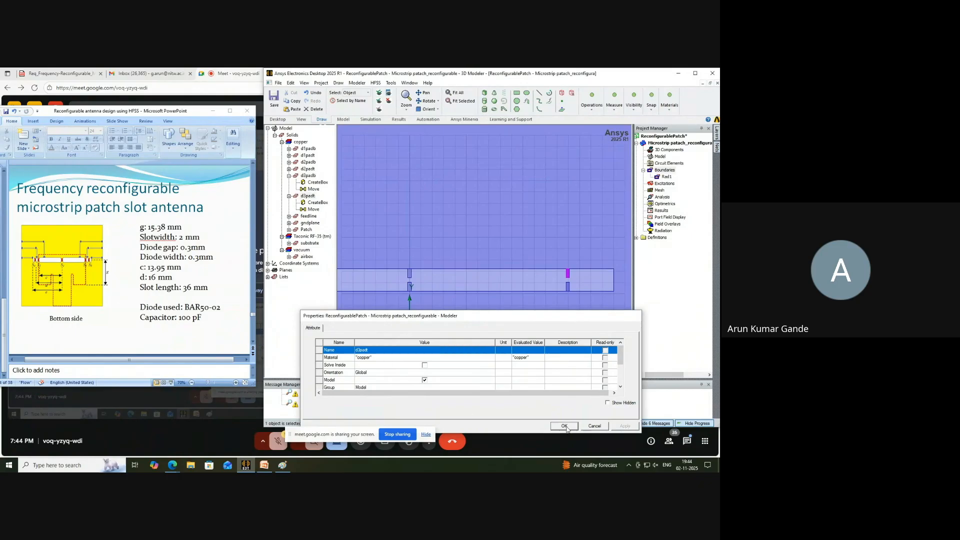
Set d3padb's move vector to d, 0mm, 0mm, defining the new variable d as 16 mm.
double_click(314, 209)
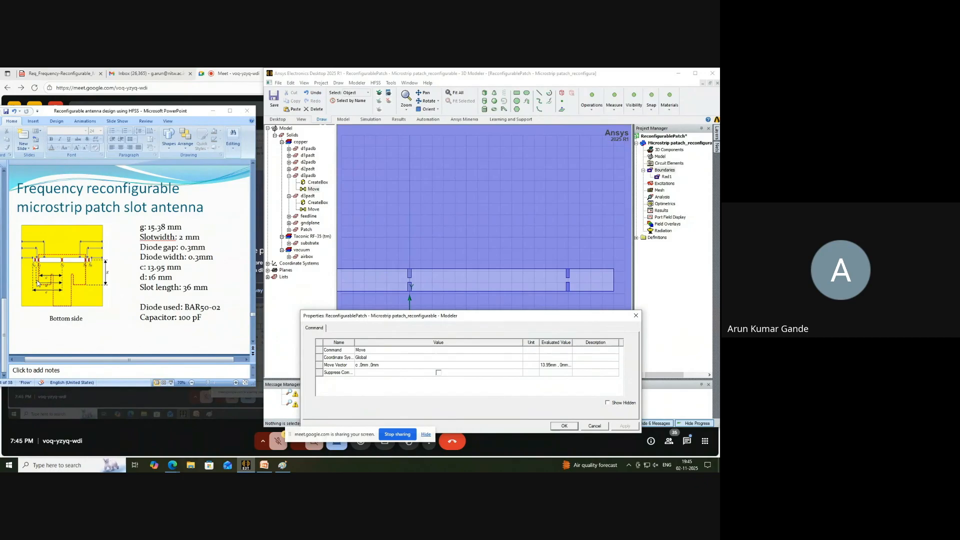
click(357, 366)
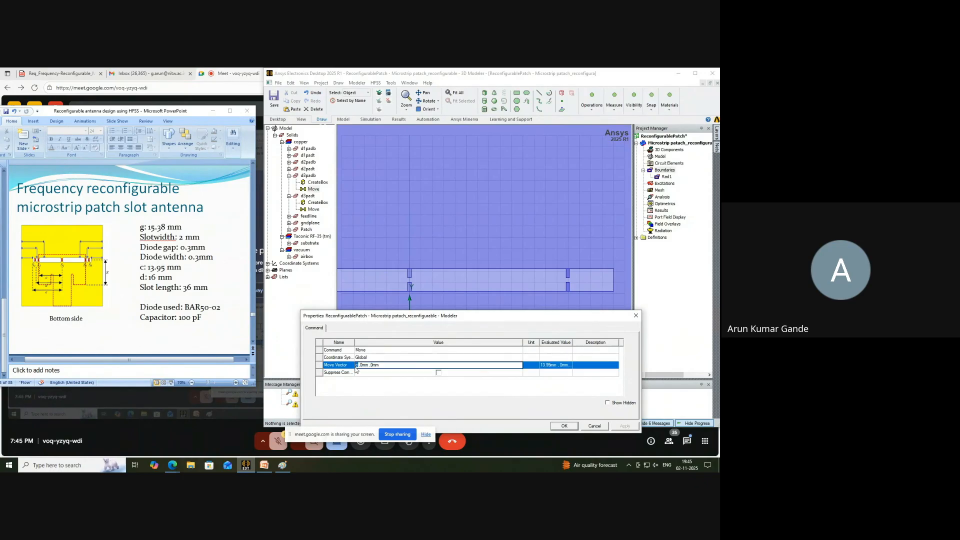
text(d)
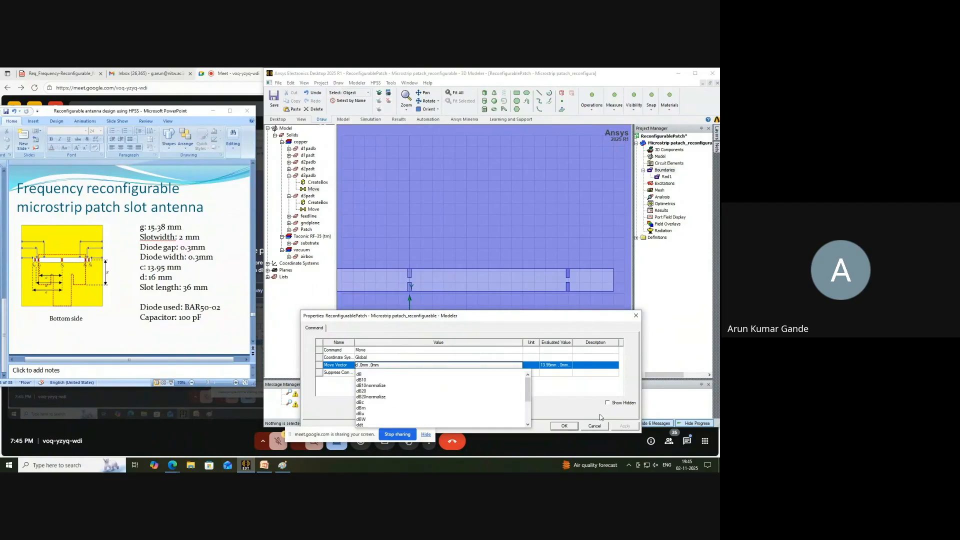
click(558, 391)
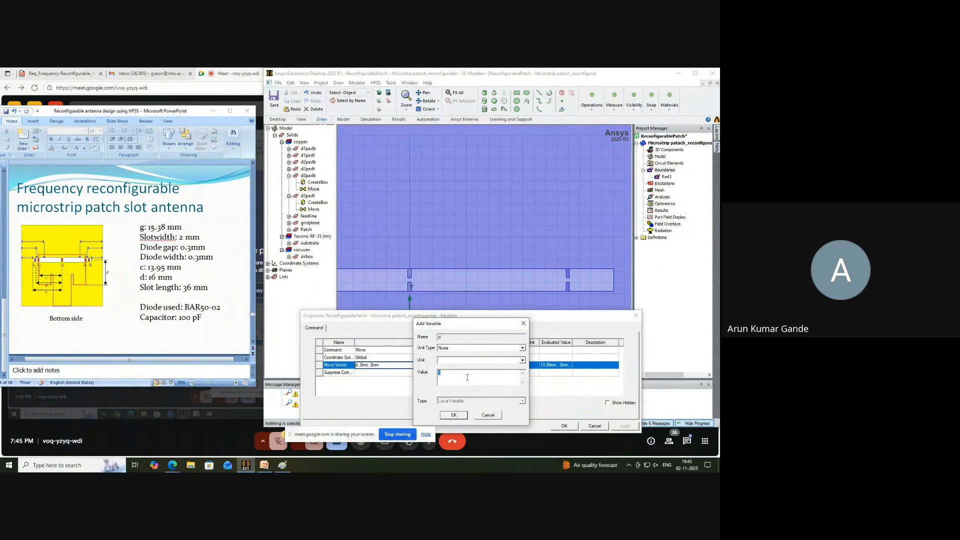
text(16)
key(Return)
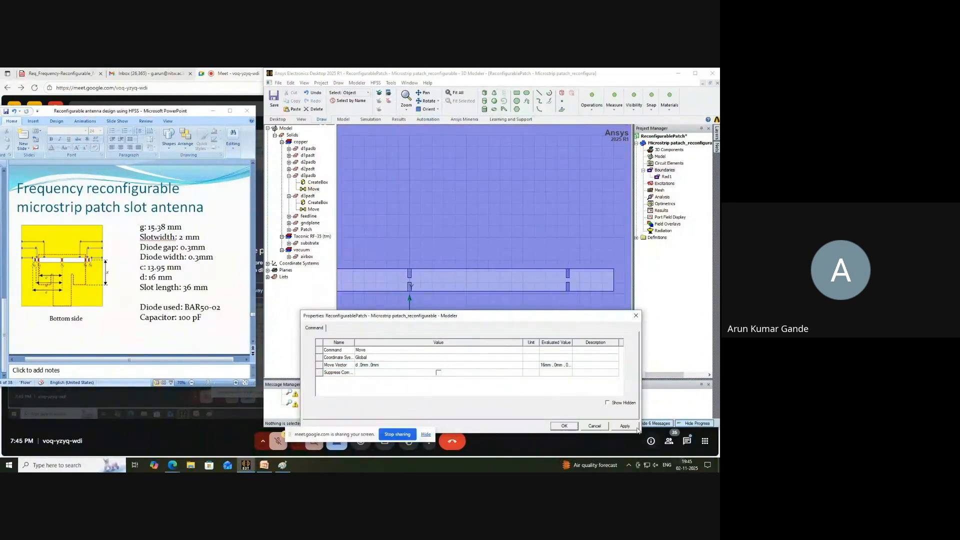
click(564, 426)
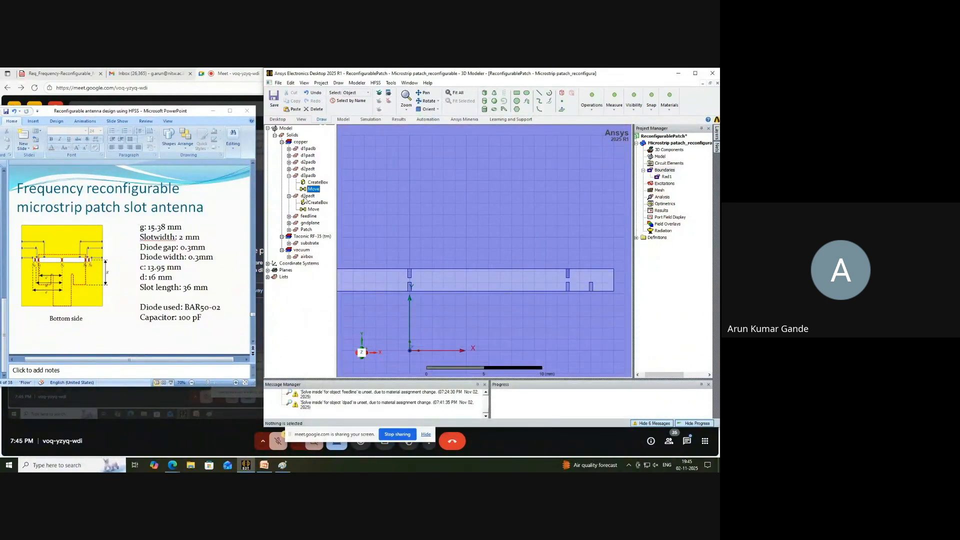
Set d3padt's move vector to d, 0mm, 0mm so the upper pad shifts along X.
double_click(314, 210)
click(358, 365)
click(358, 365)
click(357, 365)
key(BackSpace)
text(d ,0mm ,0mm)
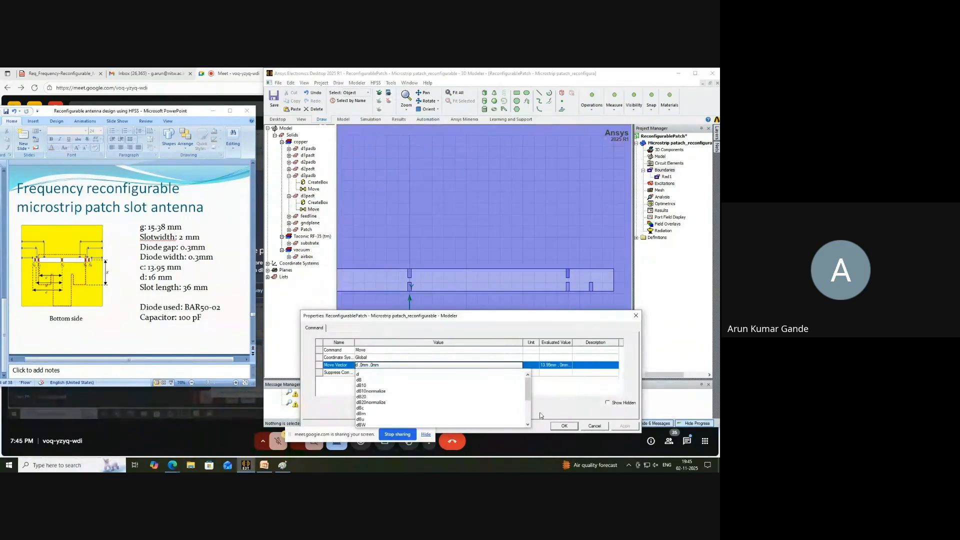
click(570, 398)
click(620, 426)
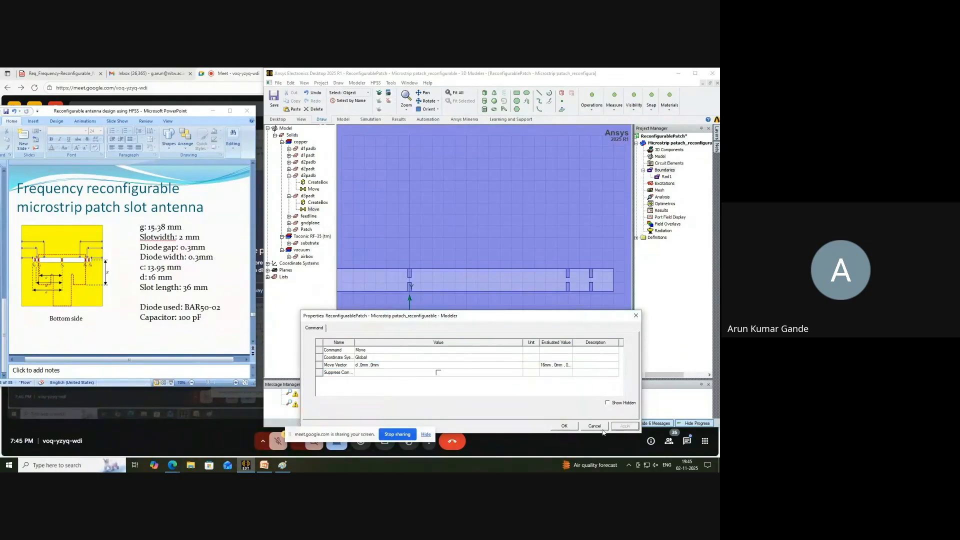
click(564, 426)
Copy the four shifted pads d2padb, d2padt, d3padb and d3padt together and paste duplicates into the model.
click(288, 176)
click(288, 182)
scroll(545, 283, down, 3)
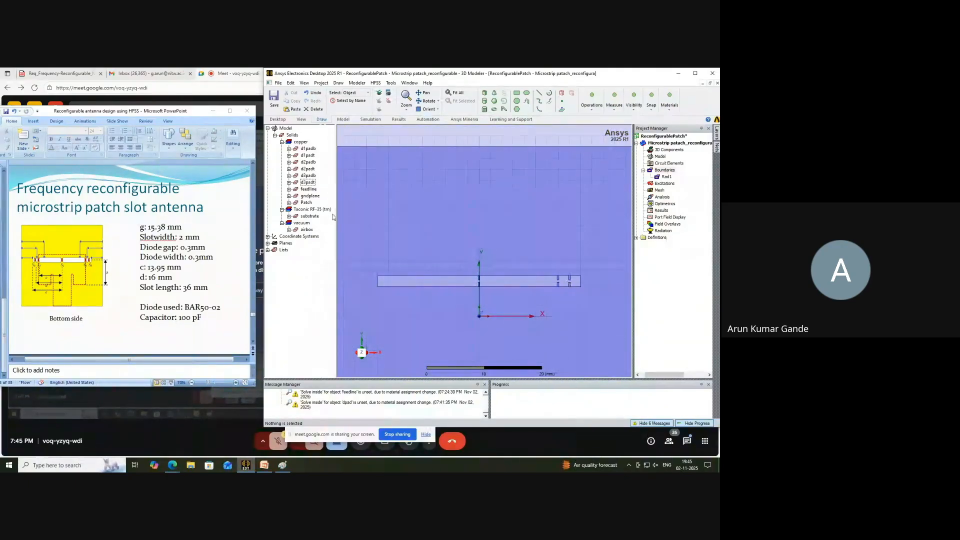
click(307, 162)
shift+click(307, 183)
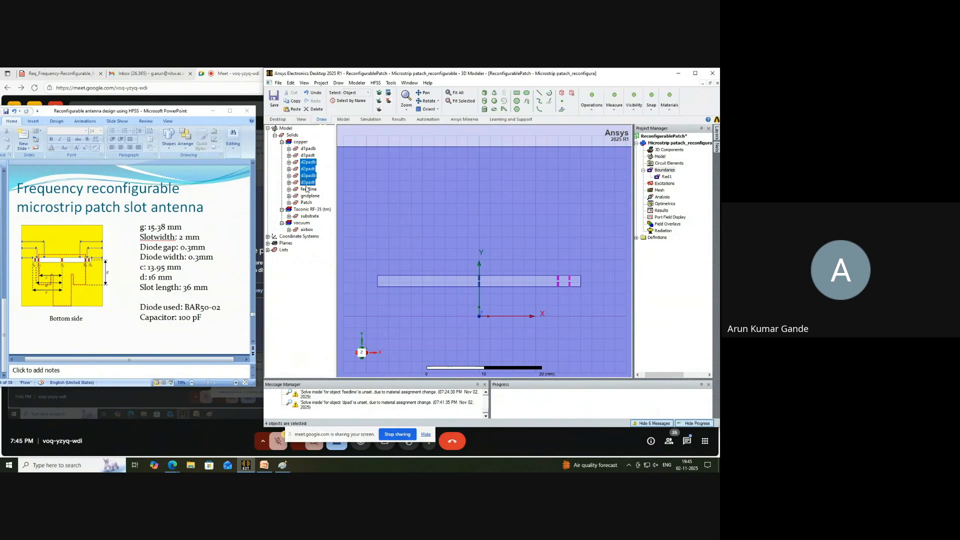
right_click(307, 183)
mouse_move(331, 216)
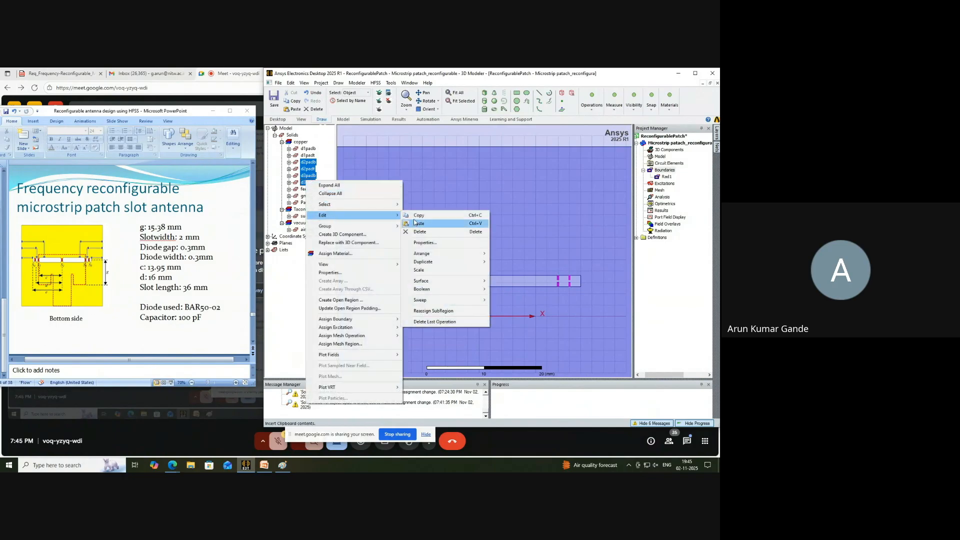
click(417, 215)
right_click(417, 215)
mouse_move(450, 278)
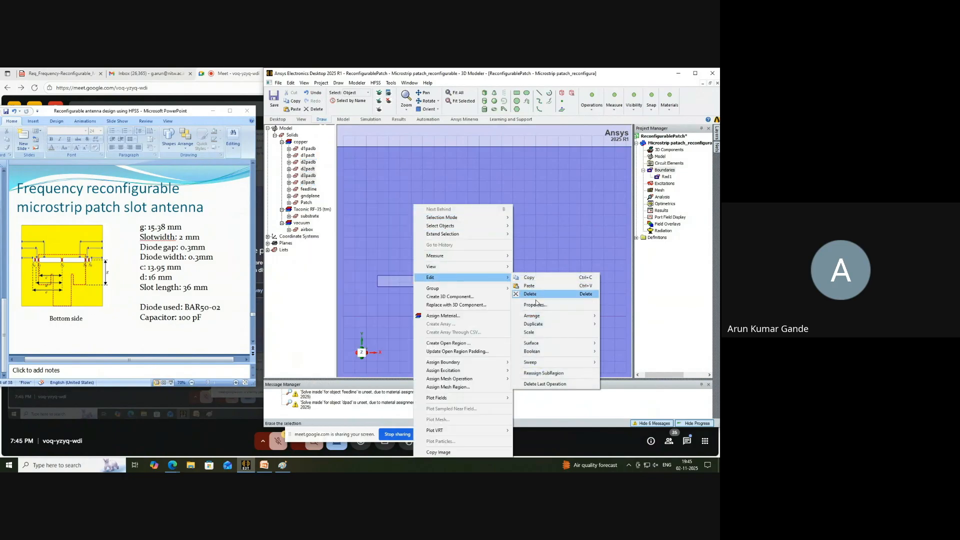
click(530, 285)
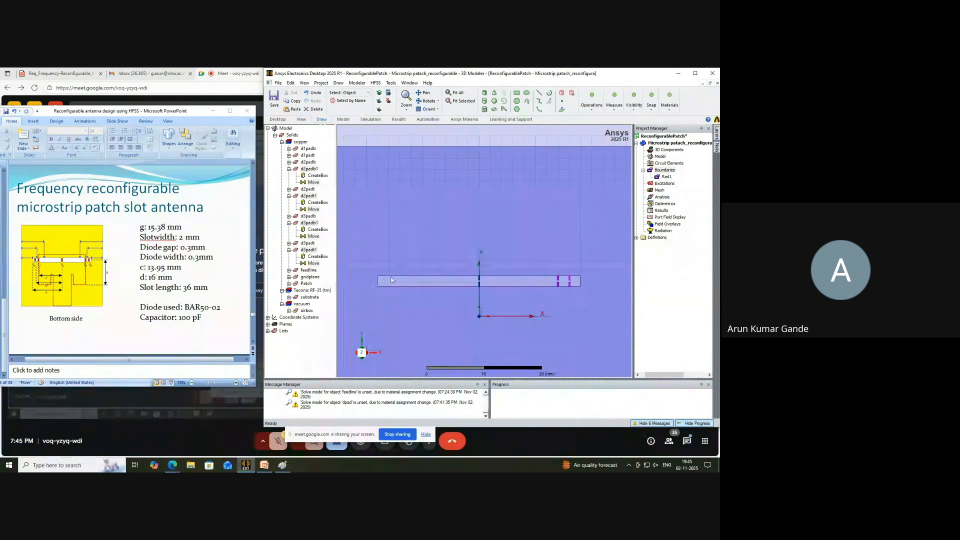
Rename the pasted lower pad d2padb1 as d4padb.
click(289, 169)
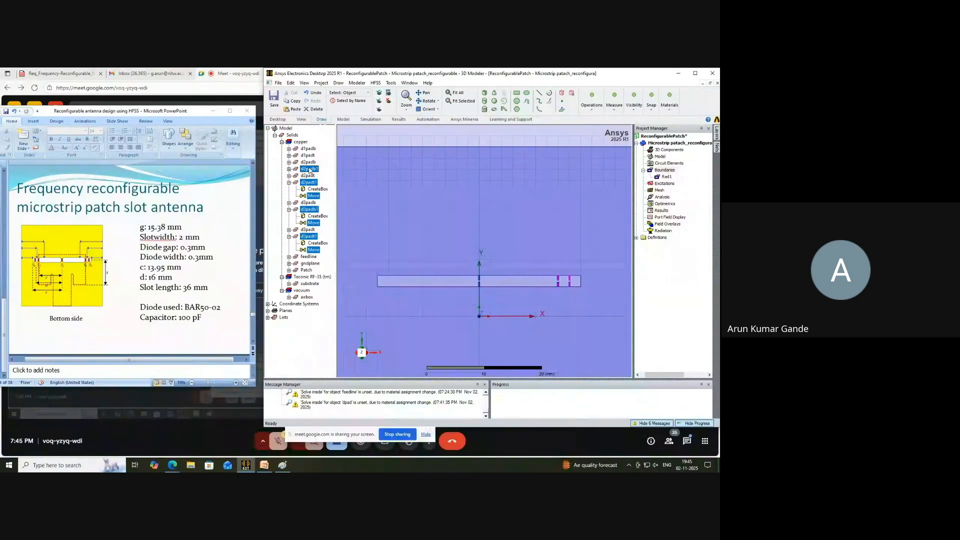
click(310, 170)
double_click(316, 170)
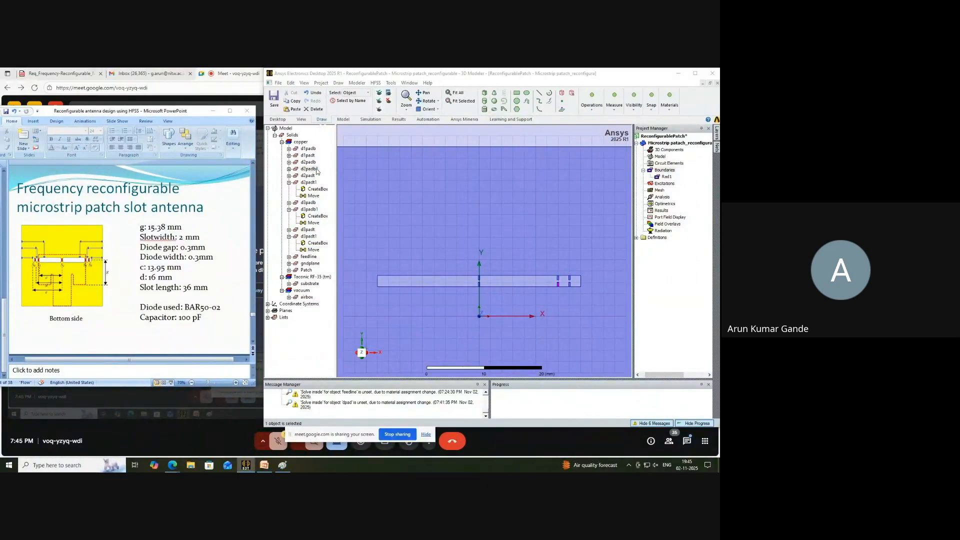
click(380, 350)
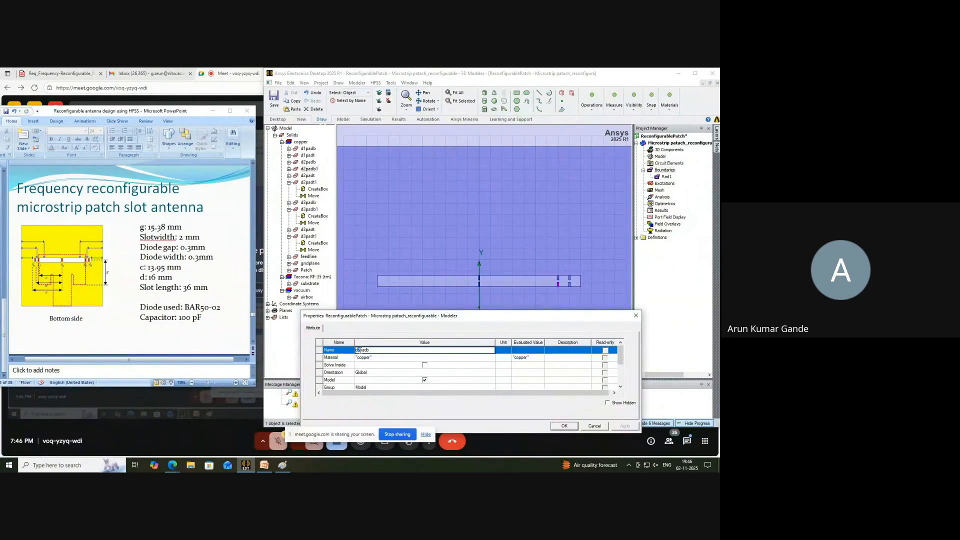
click(567, 425)
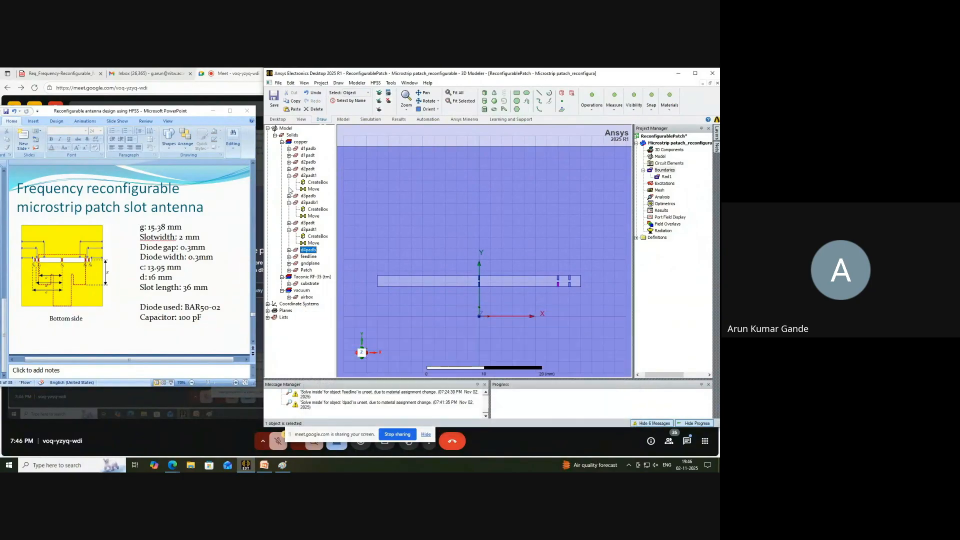
Rename the pasted upper pad d2padt1 as d4padt.
double_click(313, 176)
click(380, 350)
key(BackSpace)
drag(361, 350, 359, 350)
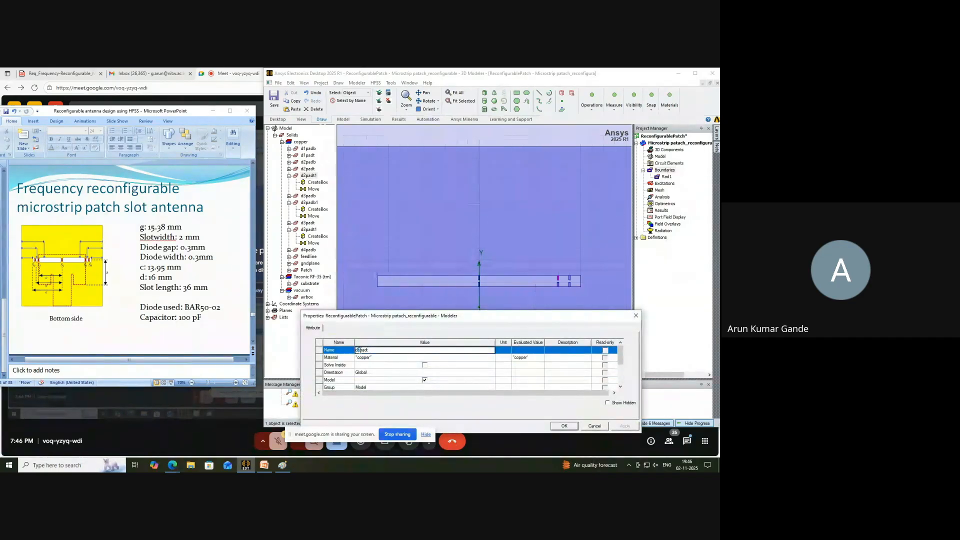
text(4)
click(564, 426)
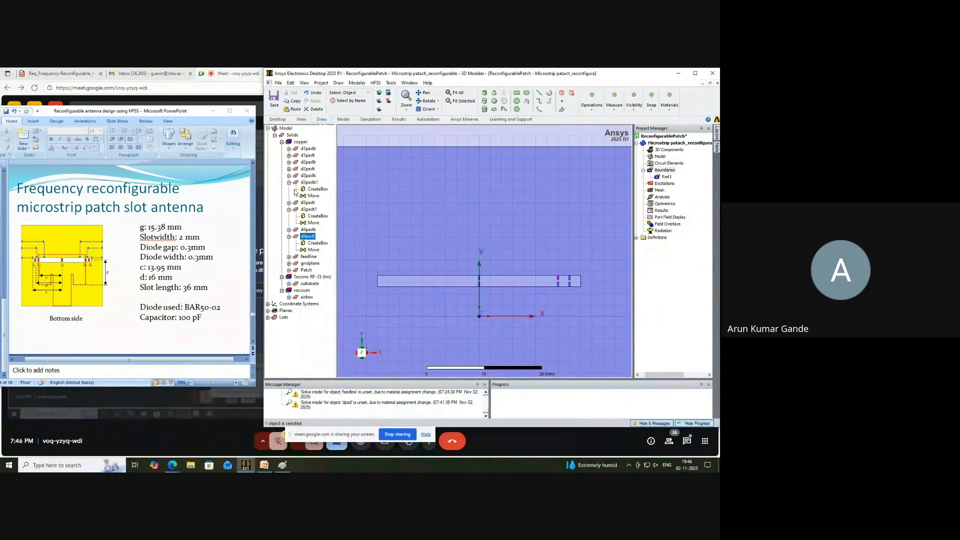
Rename the pasted lower pad d3padb1 as d5padb.
double_click(308, 182)
click(379, 350)
click(379, 348)
key(BackSpace)
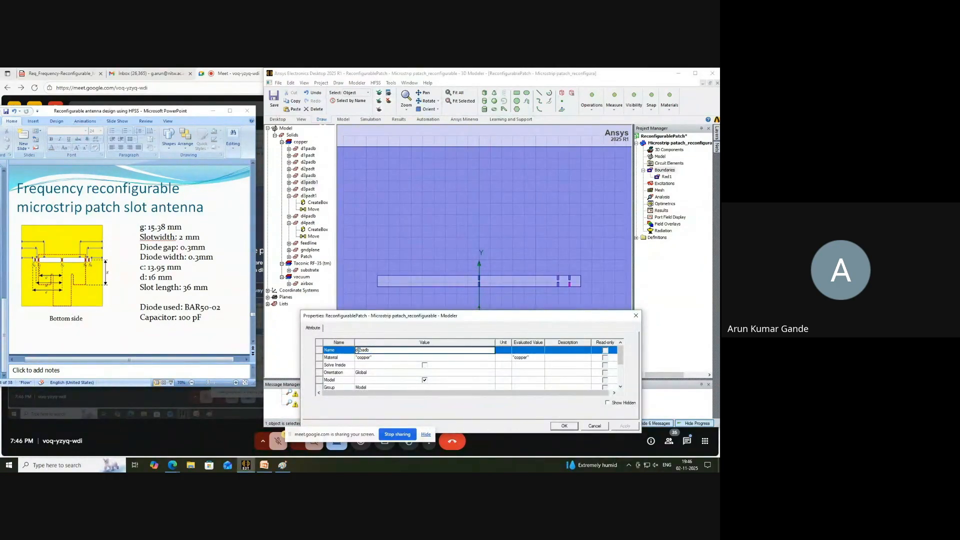
click(564, 426)
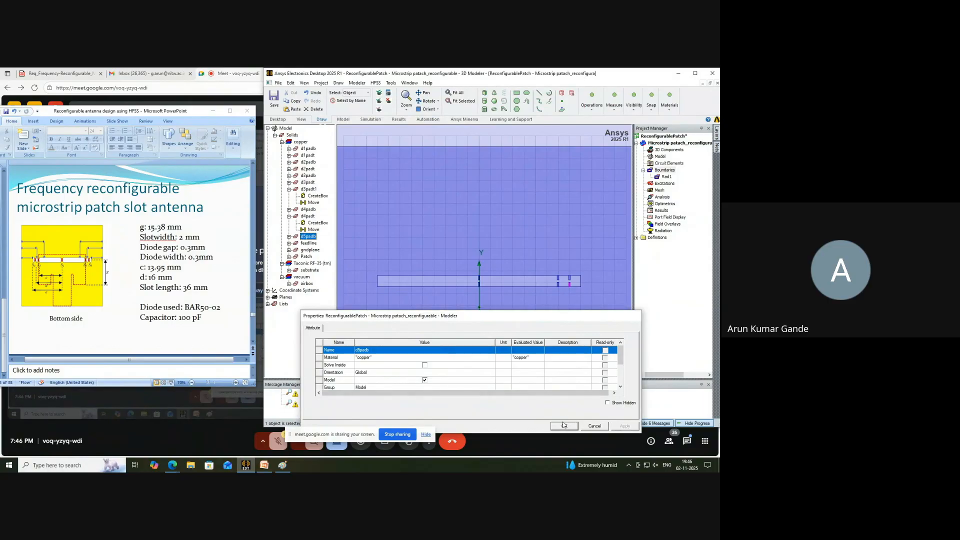
Rename the pasted upper pad d3padt1 as d5padt.
double_click(308, 189)
click(377, 349)
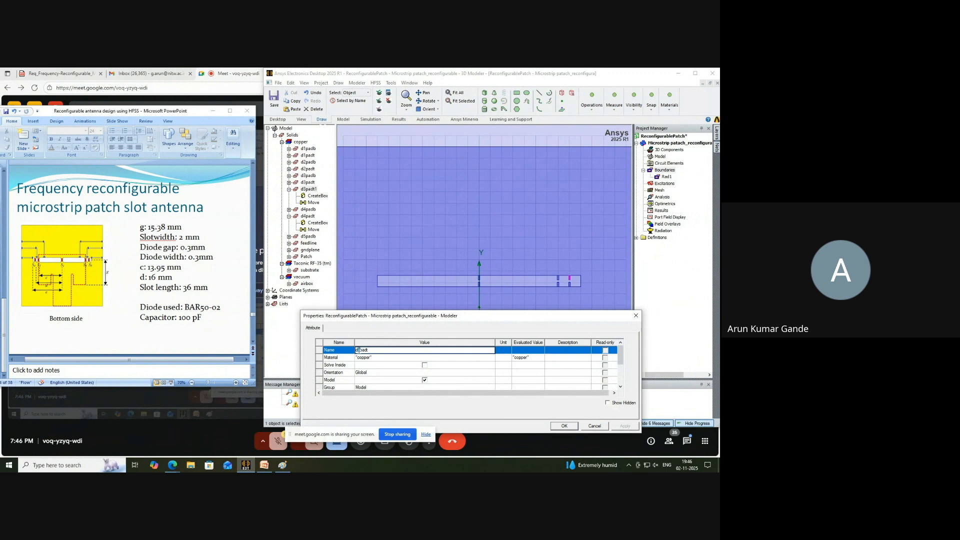
text(d5padt)
click(563, 425)
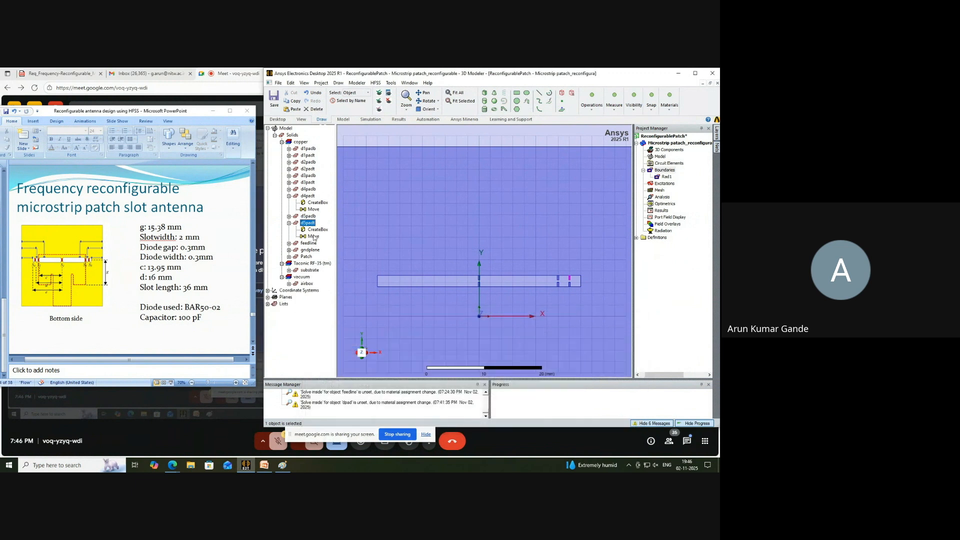
Change d4padb's move vector to -c, 0mm, 0mm so the lower pad shifts along negative X.
click(289, 209)
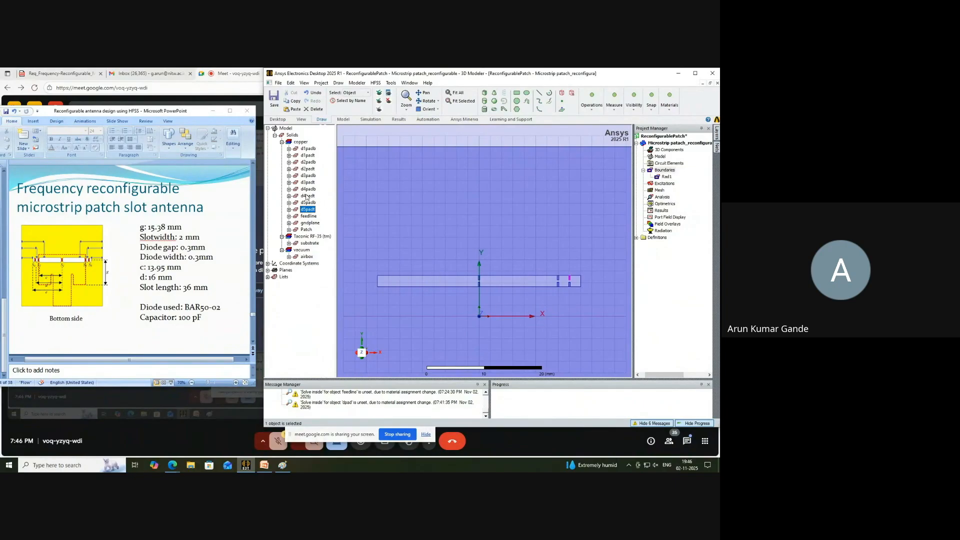
click(289, 189)
double_click(313, 203)
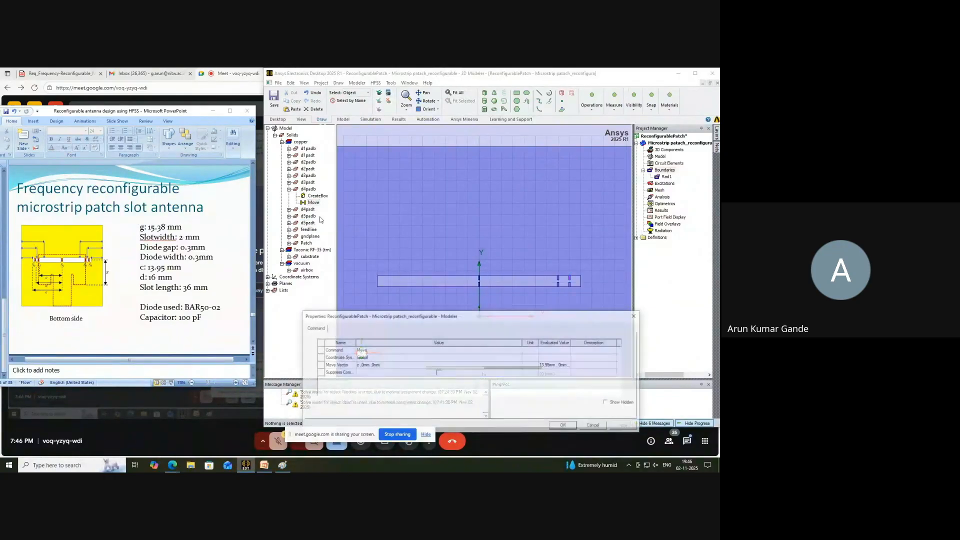
click(357, 368)
click(357, 367)
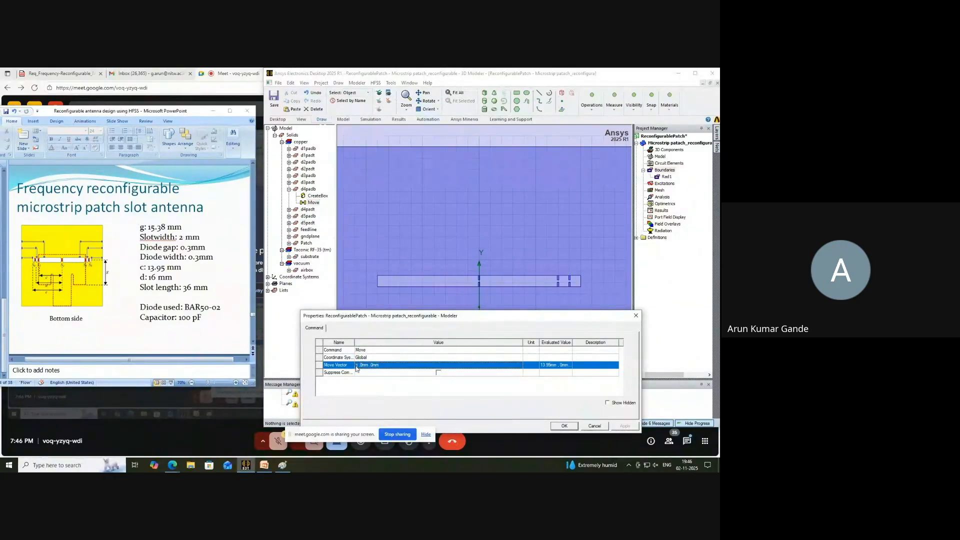
click(356, 365)
text(-)
click(575, 428)
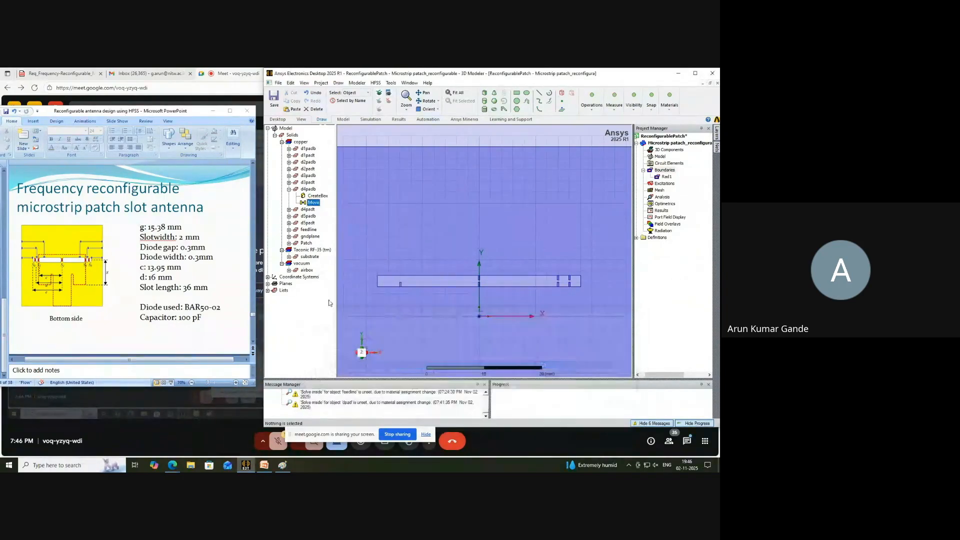
Change d4padt's move vector to -c, 0mm, 0mm so the upper pad shifts along negative X.
click(289, 209)
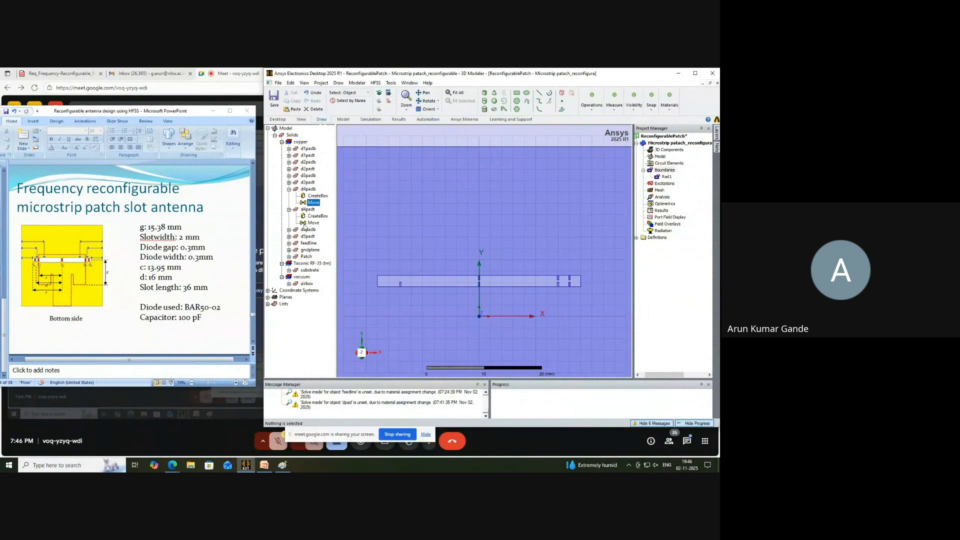
double_click(306, 223)
click(357, 366)
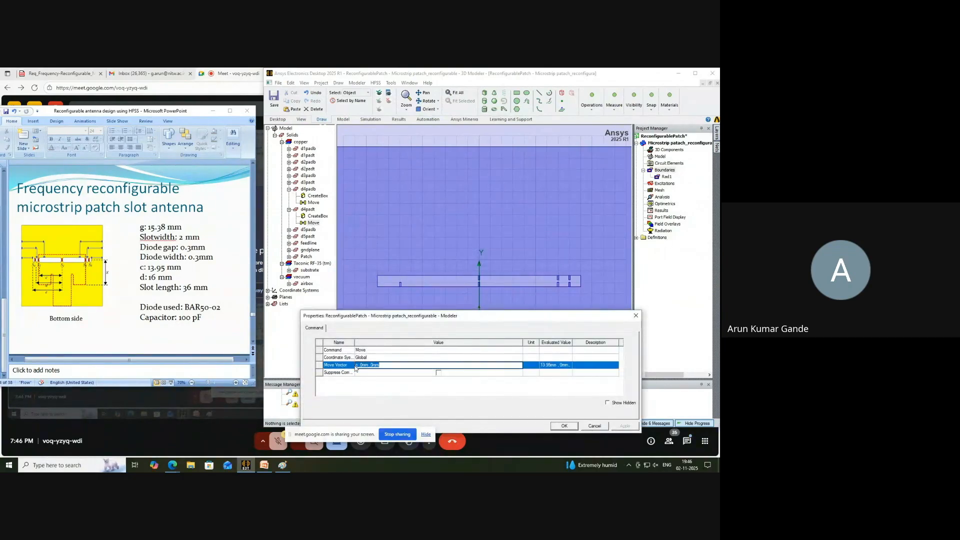
click(356, 365)
text(-)
click(569, 427)
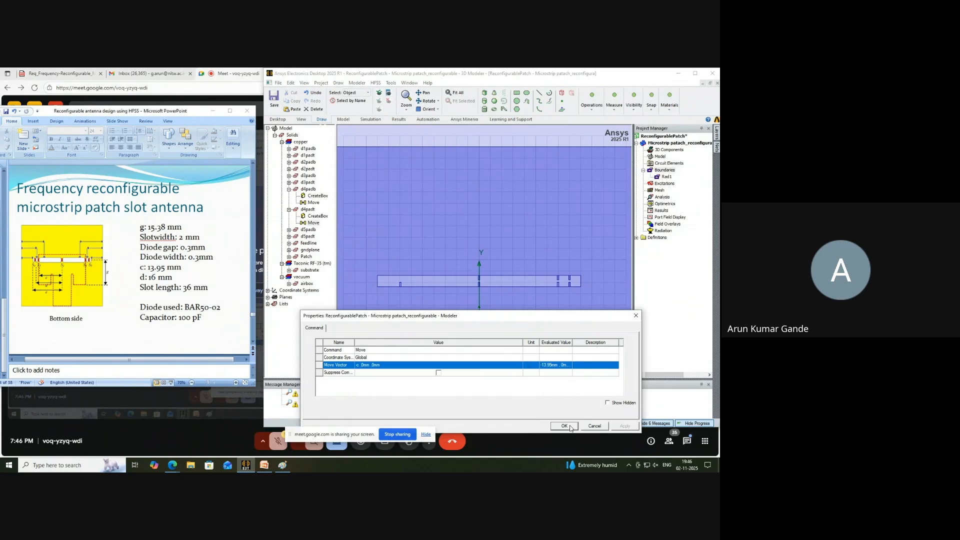
Change d5padb's move vector to -d, 0mm, 0mm so the lower pad shifts along negative X.
click(289, 230)
double_click(314, 243)
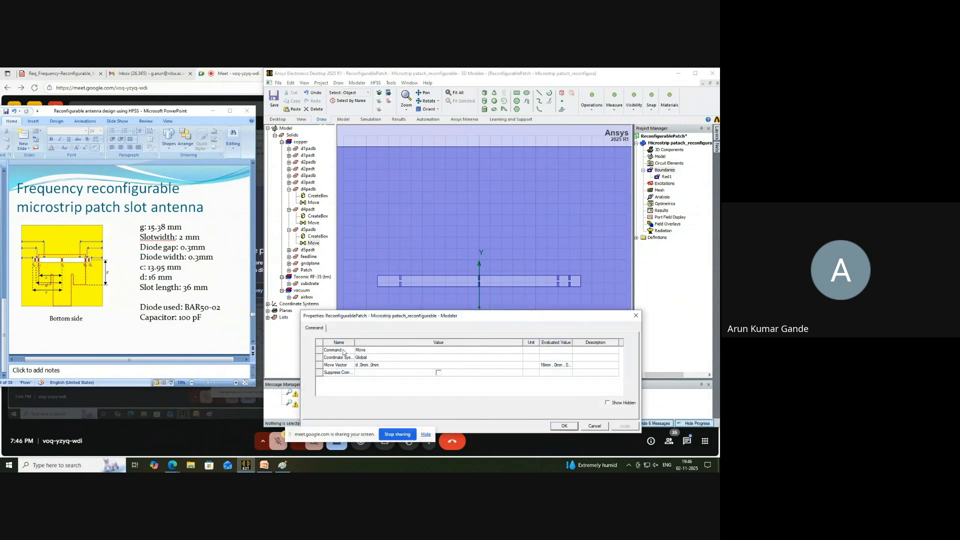
click(357, 365)
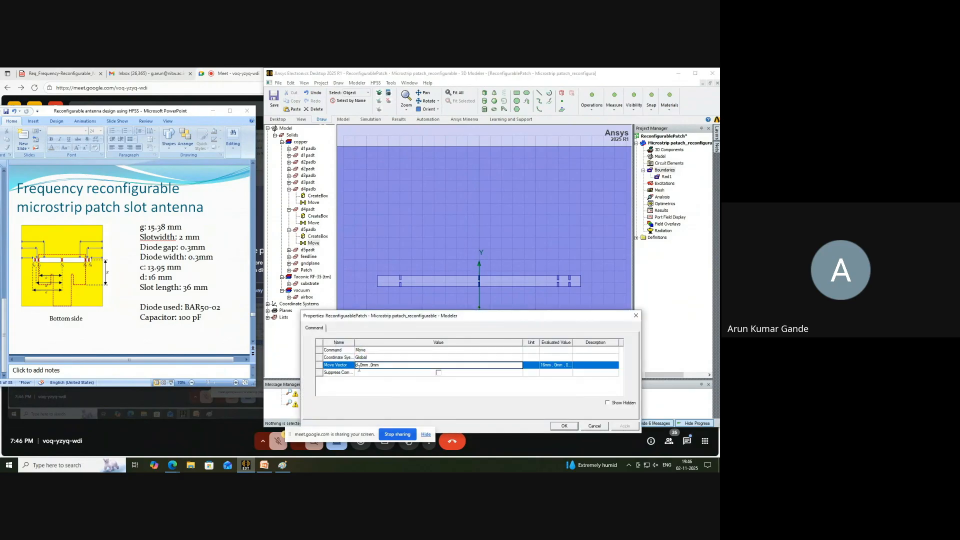
click(561, 426)
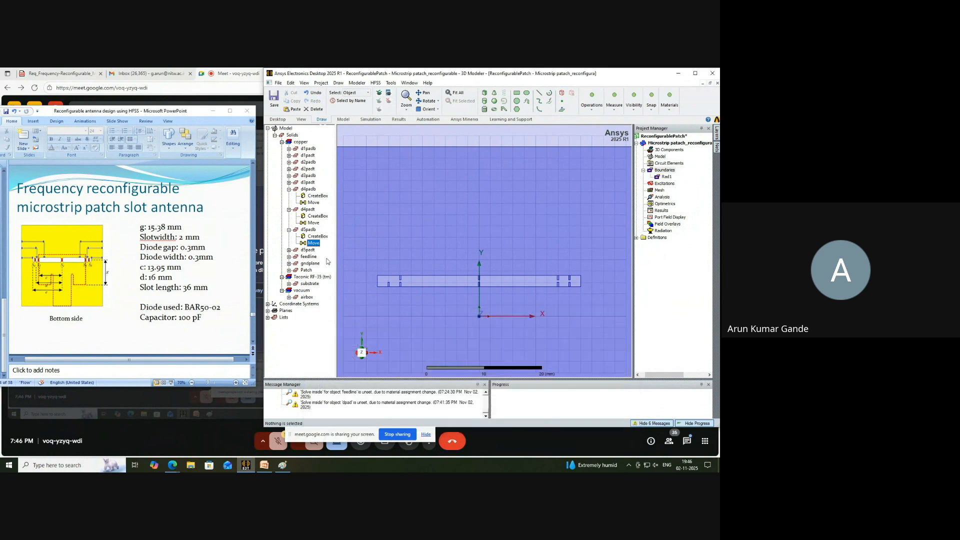
Change d5padt's move vector to -d, 0mm, 0mm so the upper pad shifts along negative X.
click(289, 249)
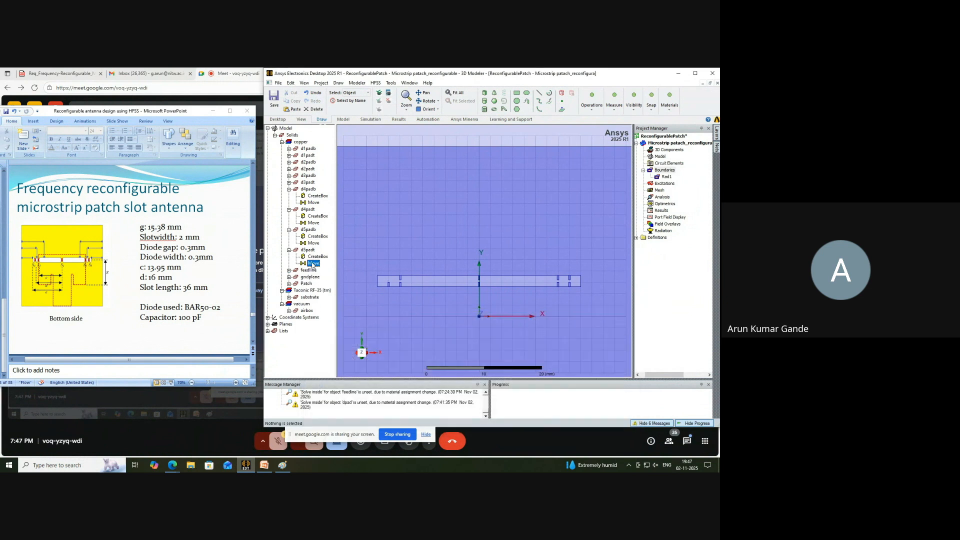
double_click(314, 263)
click(382, 367)
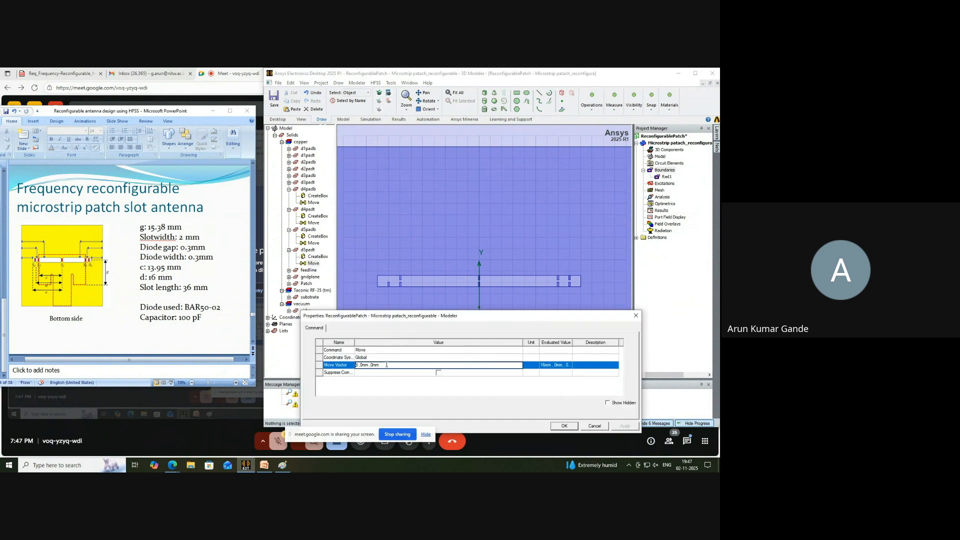
key(Return)
key(Return)
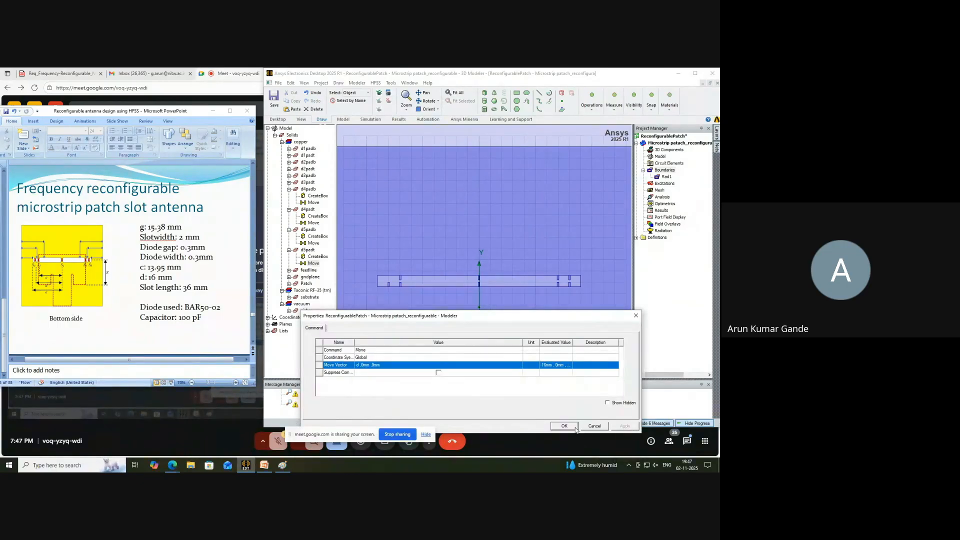
click(289, 189)
click(289, 196)
click(289, 203)
click(289, 209)
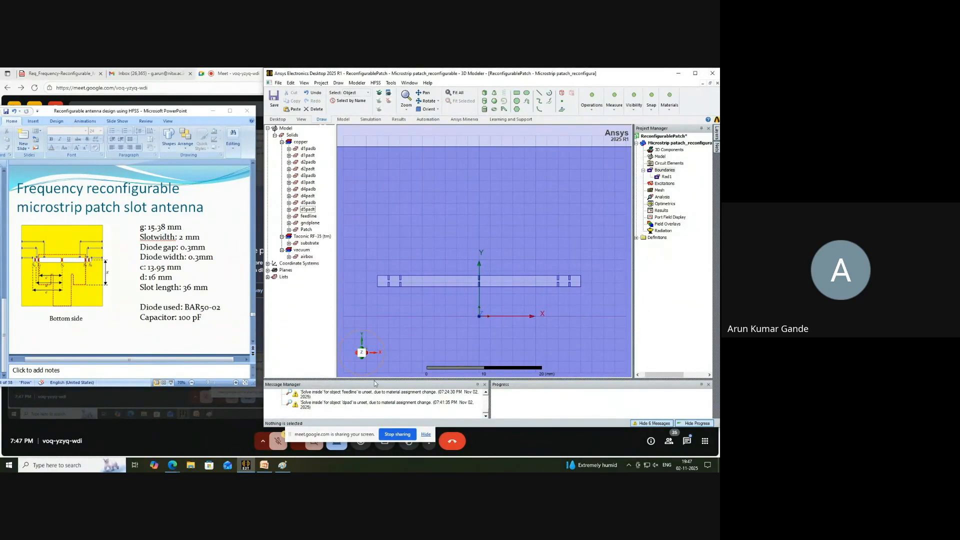
Switch to the Paint sketch and point out the diode between the centre pads, then return to HFSS.
click(282, 465)
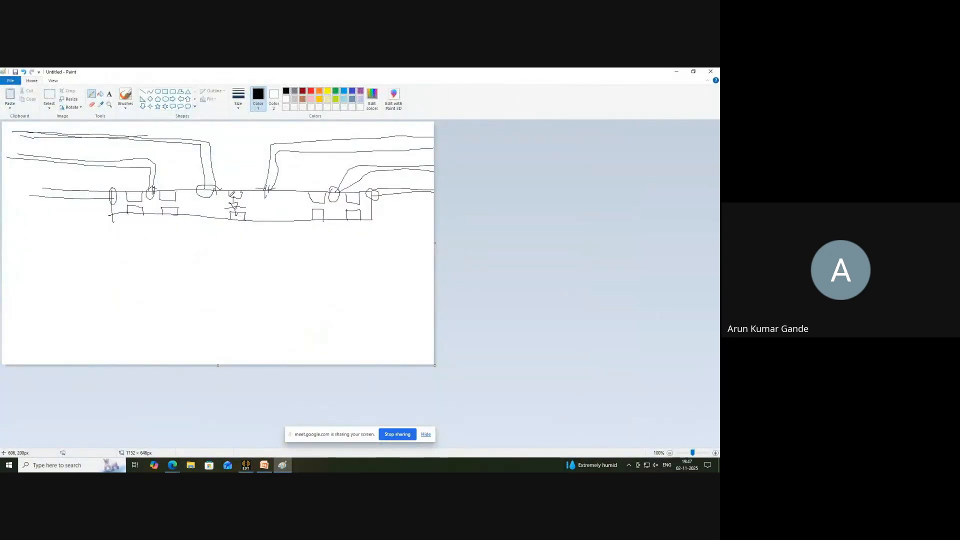
mouse_move(231, 208)
mouse_down()
mouse_move(253, 210)
mouse_move(245, 199)
mouse_up()
click(674, 71)
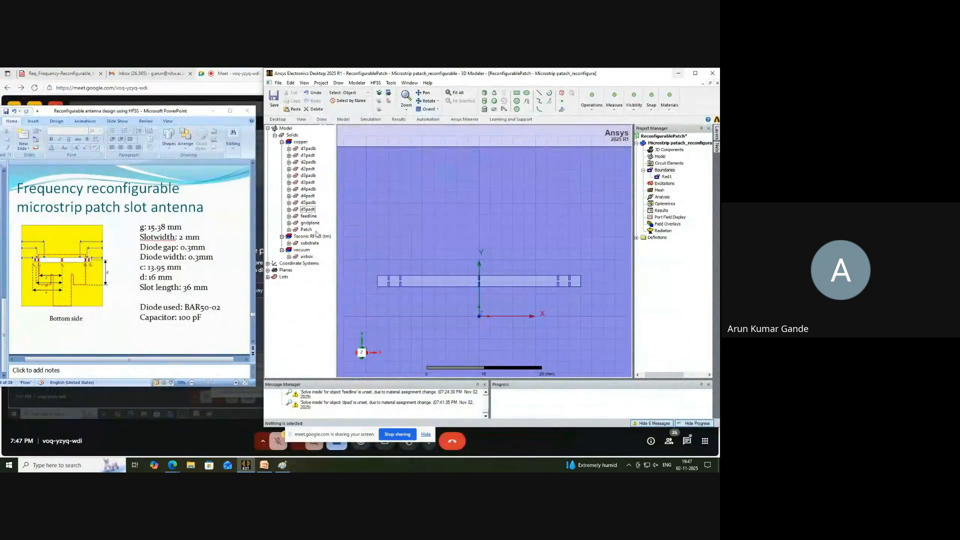
Draw a rectangle about 0.3 mm by 0.4 mm bridging the gap between centre pads d1padb and d1padt.
click(308, 149)
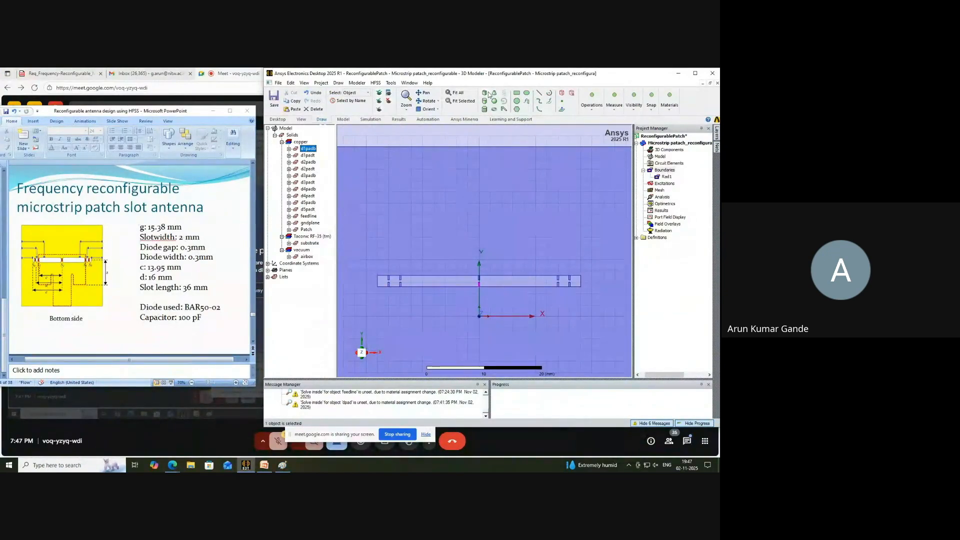
click(517, 93)
scroll(483, 286, up, 8)
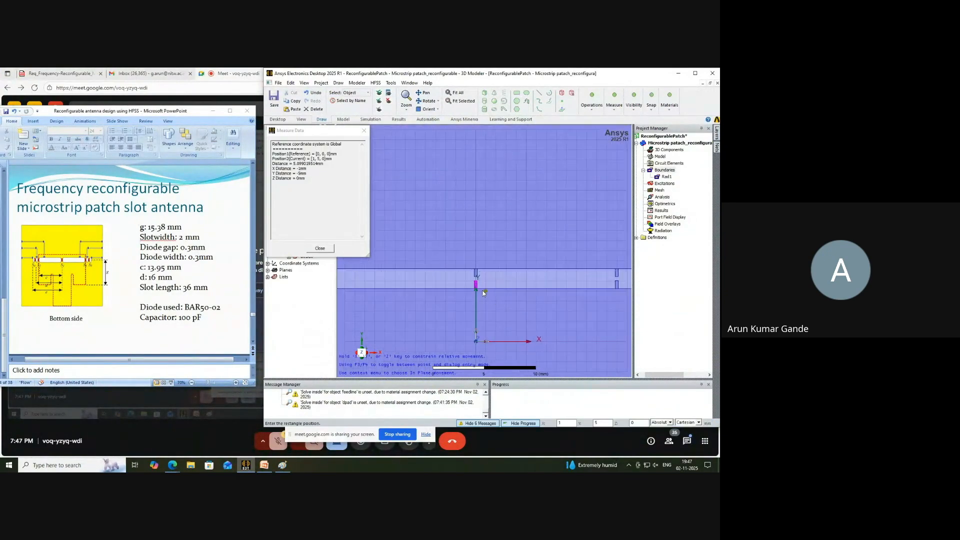
scroll(470, 267, up, 2)
click(451, 243)
click(468, 263)
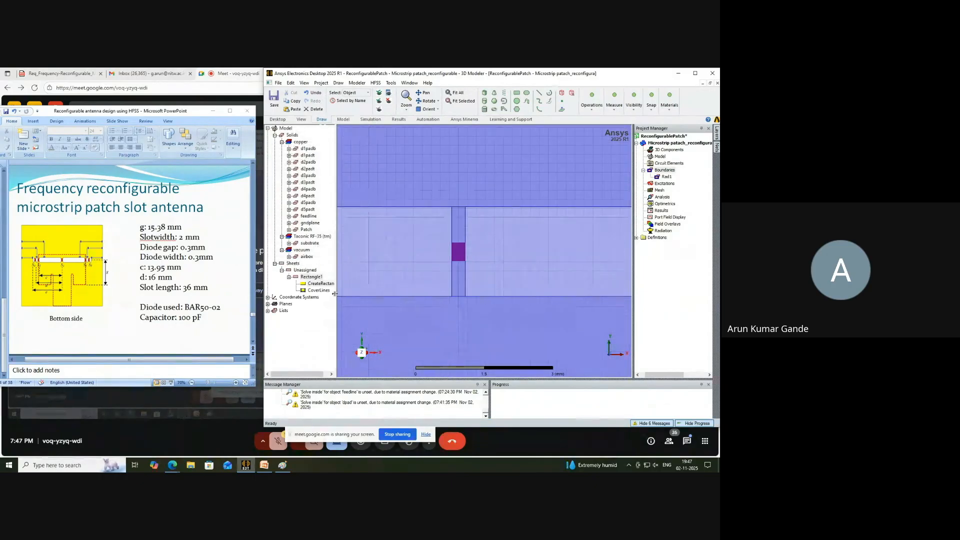
Rename the new rectangle as diode1.
double_click(311, 276)
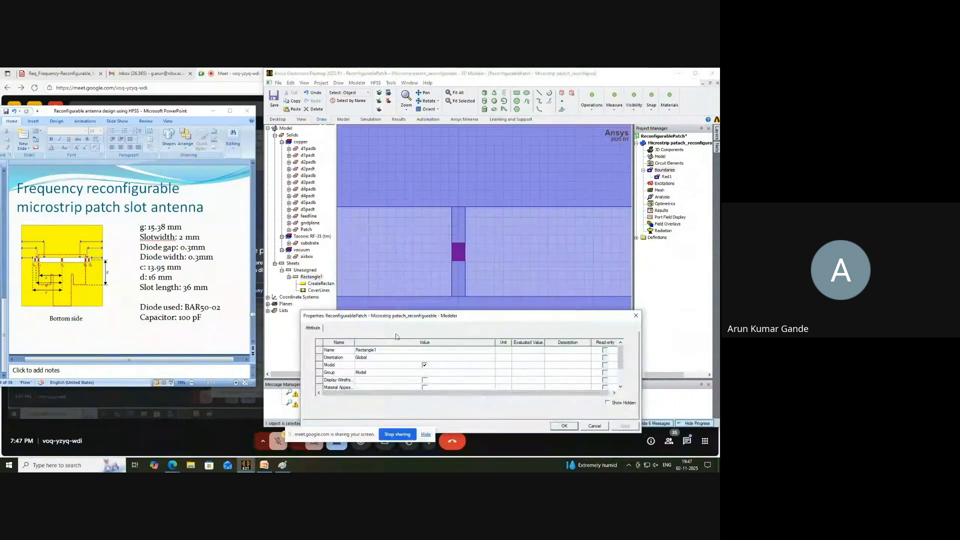
click(385, 351)
text(diode1)
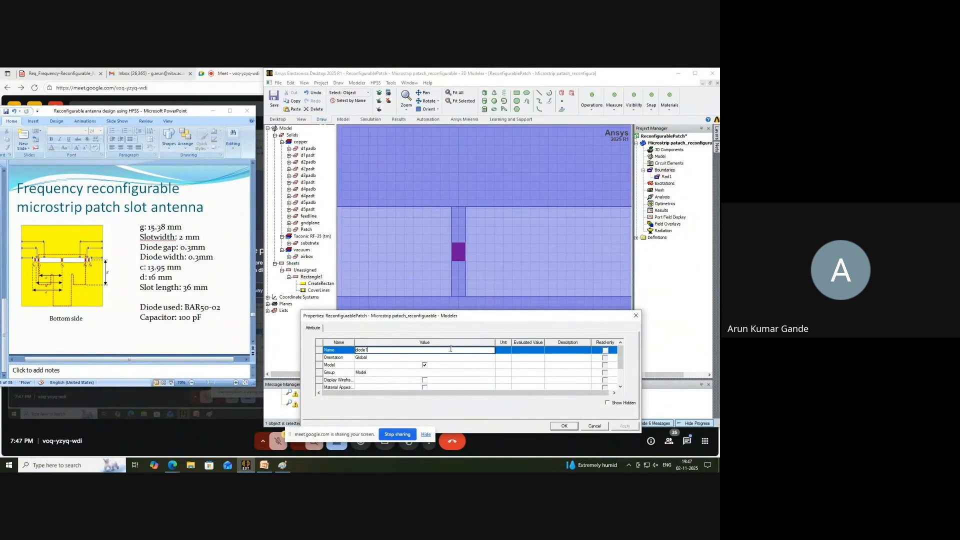
click(566, 427)
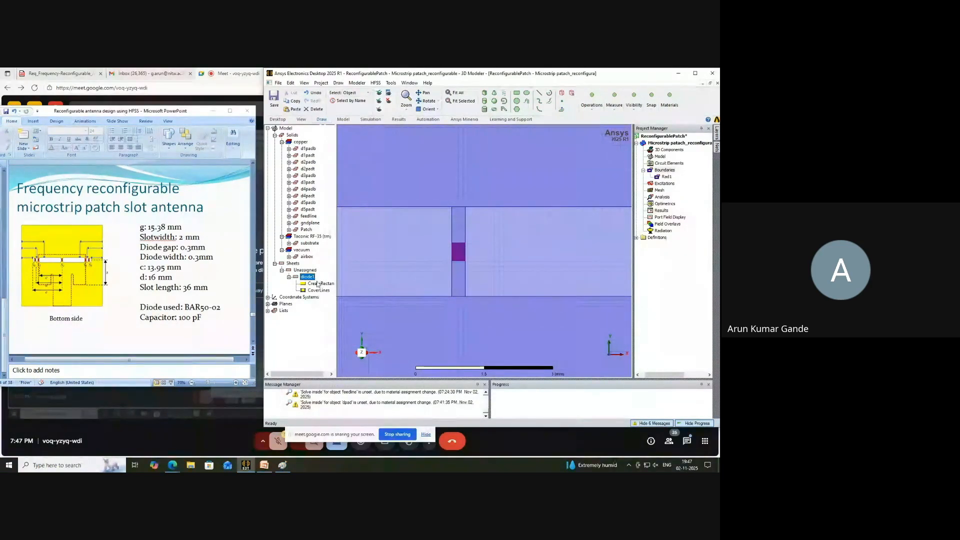
Copy d1padb's position expression -dpadw/2, -patl/2+g-slotw/2, 0mm into the position of diode1's rectangle.
click(289, 148)
double_click(317, 156)
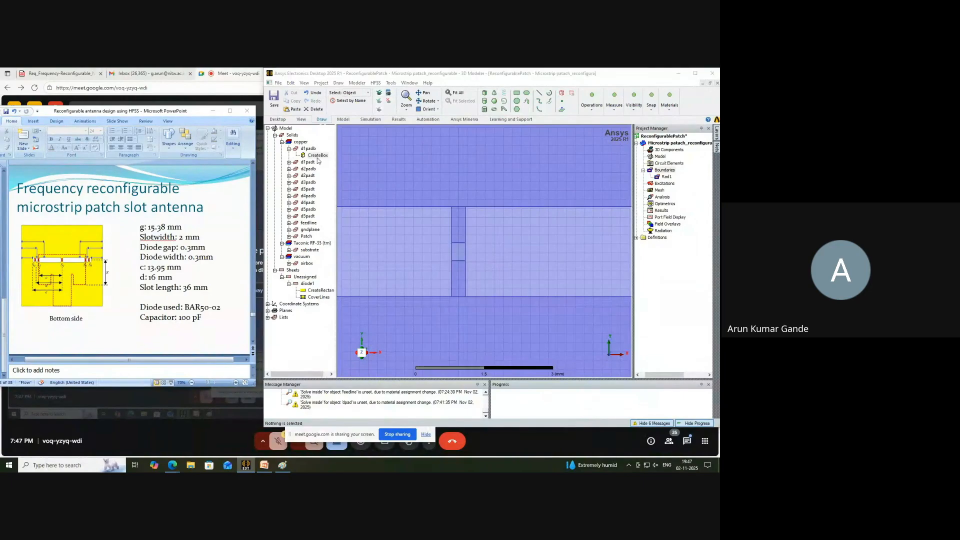
click(416, 365)
click(415, 365)
key(ctrl+c)
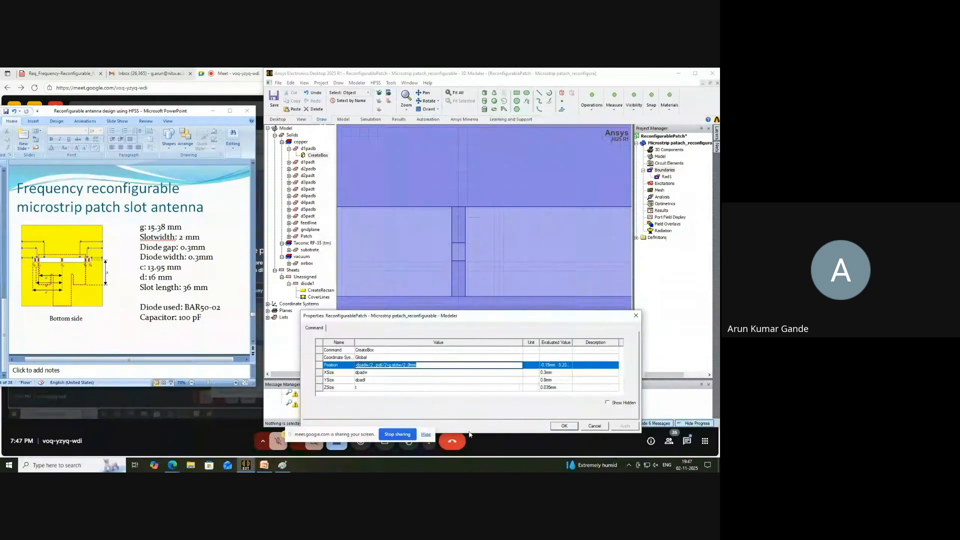
click(564, 426)
double_click(321, 290)
click(397, 371)
click(397, 364)
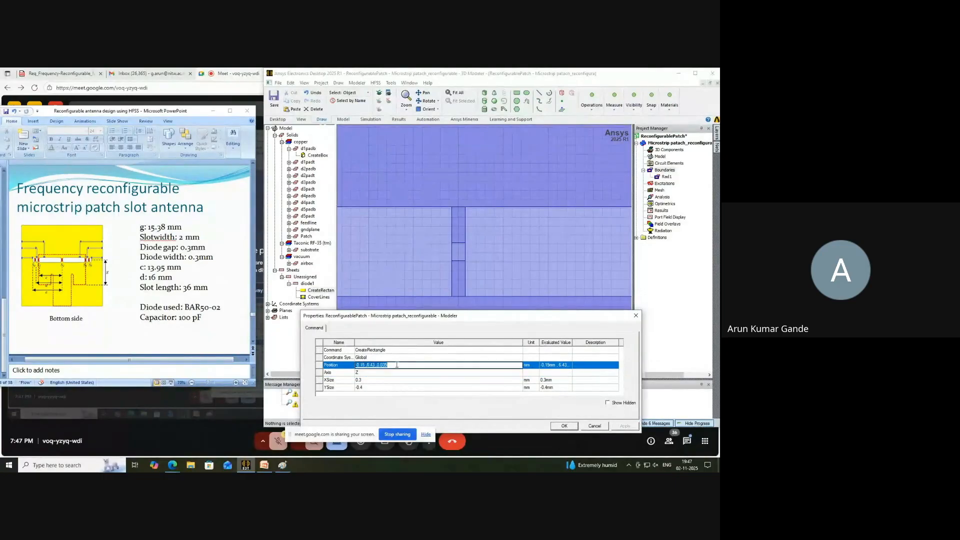
key(ctrl+v)
Set diode1's XSize to dpadw and YSize to slotw-2*dpadl, and apply both.
click(374, 380)
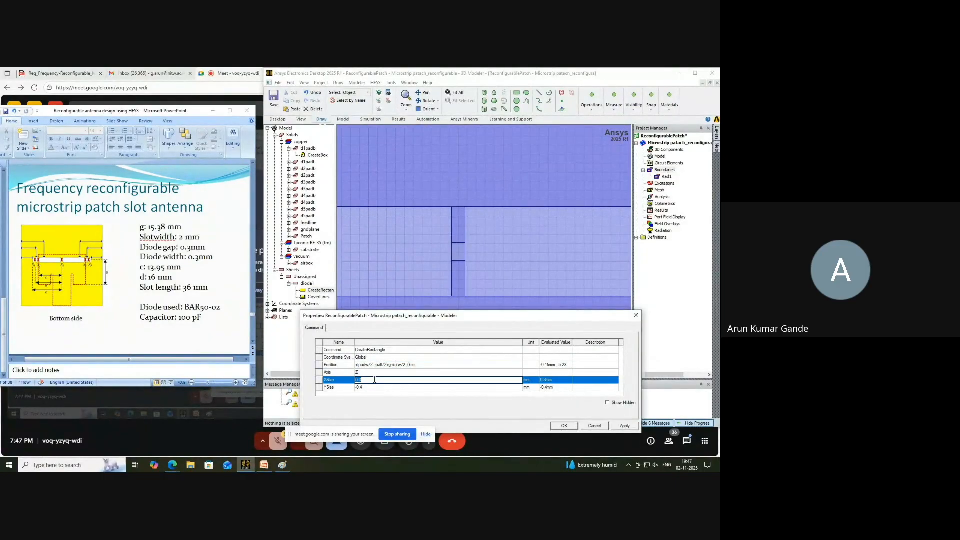
text(dpadw)
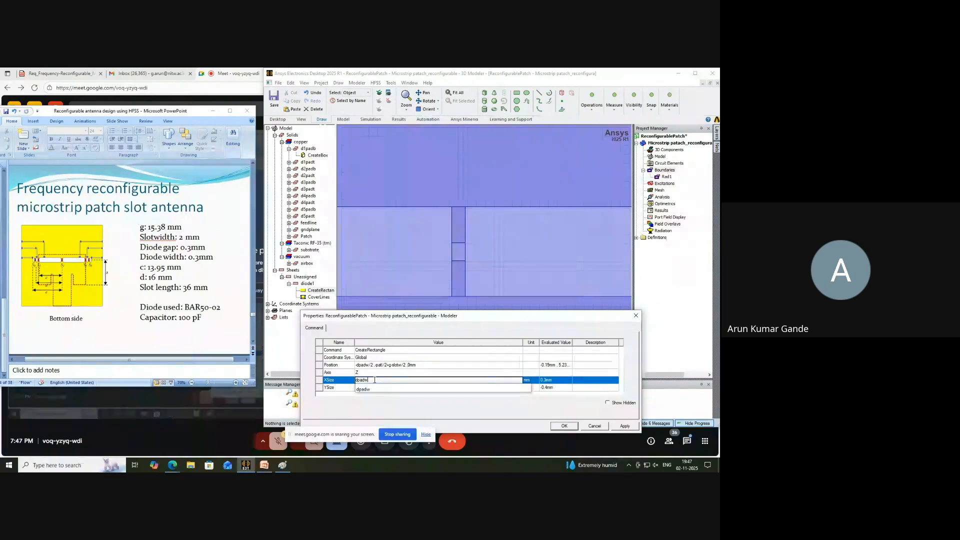
key(Tab)
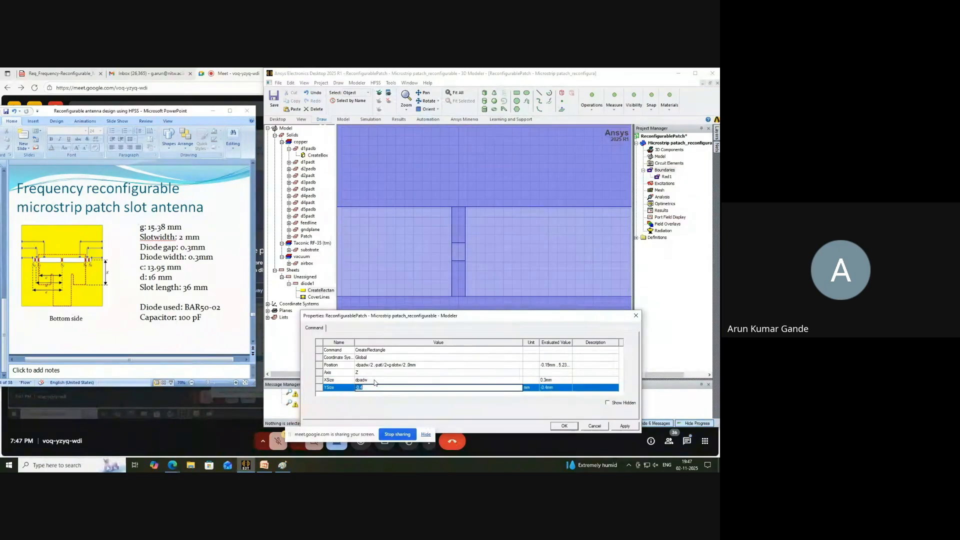
text(slo)
text(tw/)
key(BackSpace)
text(-2*dpadl)
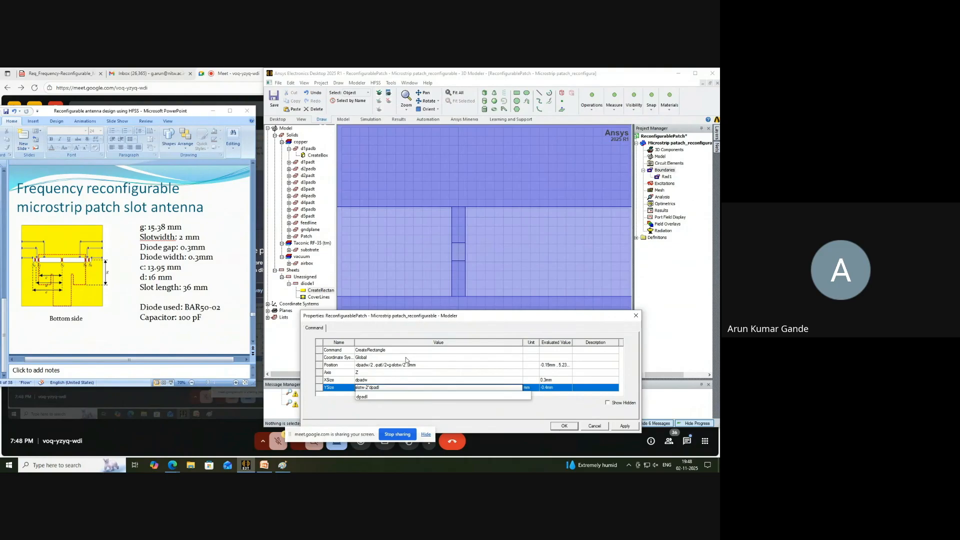
click(409, 380)
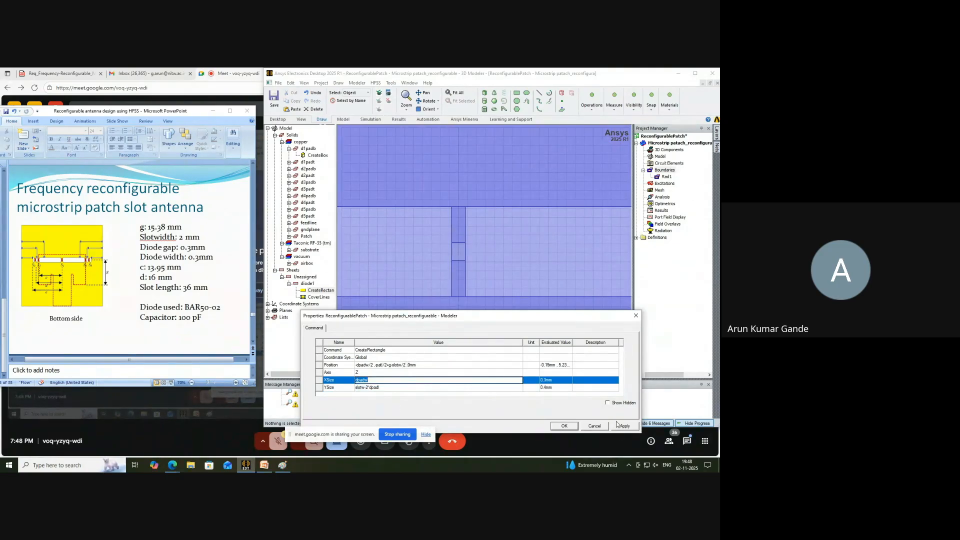
click(618, 424)
Change diode1's YSize to the negative expression -(slotw-2*dpadl).
click(397, 389)
click(398, 388)
text(-()
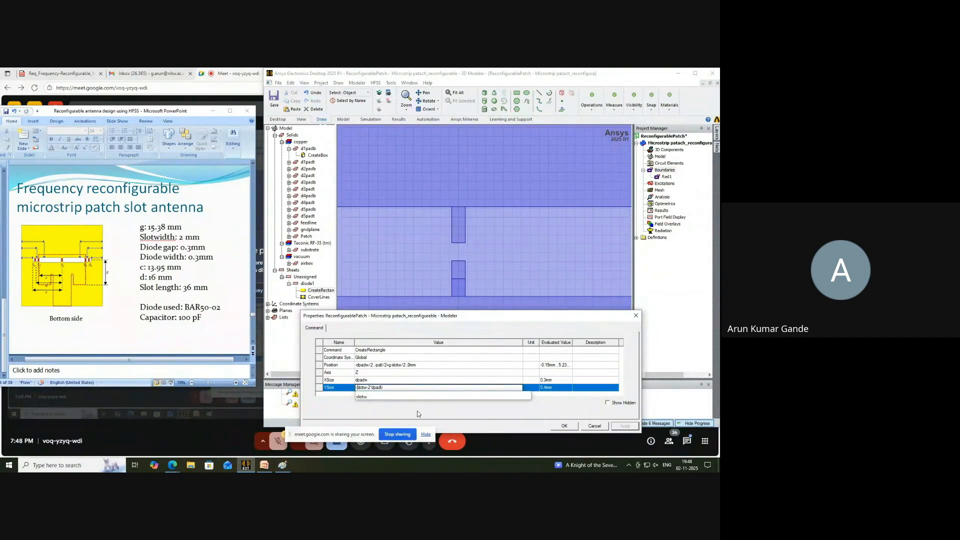
click(574, 426)
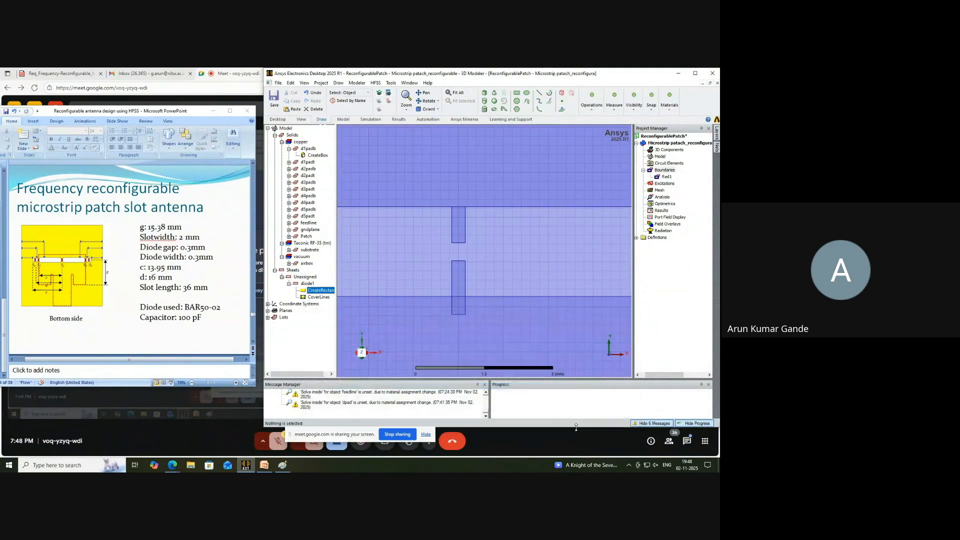
Set diode1's YSize to the positive expression (slotw-2*dpadl) and apply it.
click(309, 284)
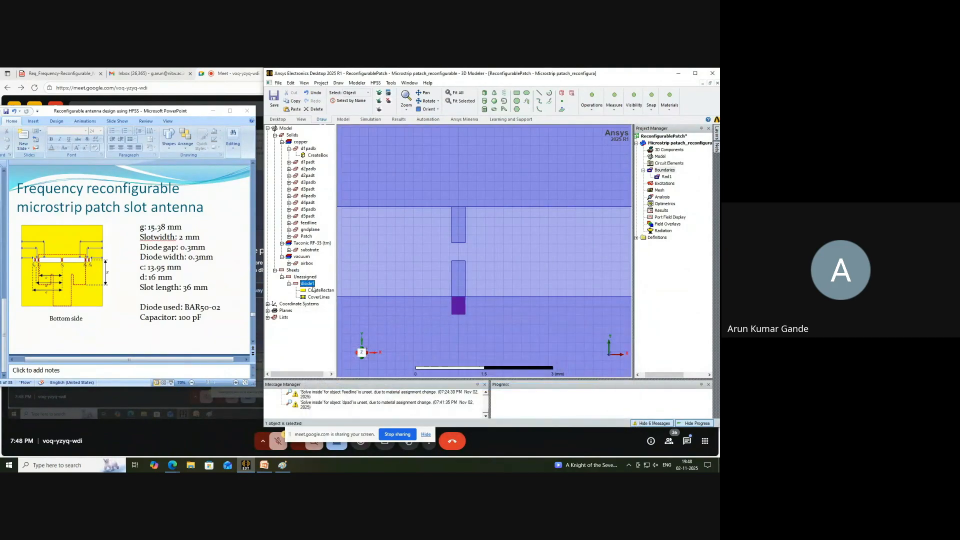
double_click(318, 290)
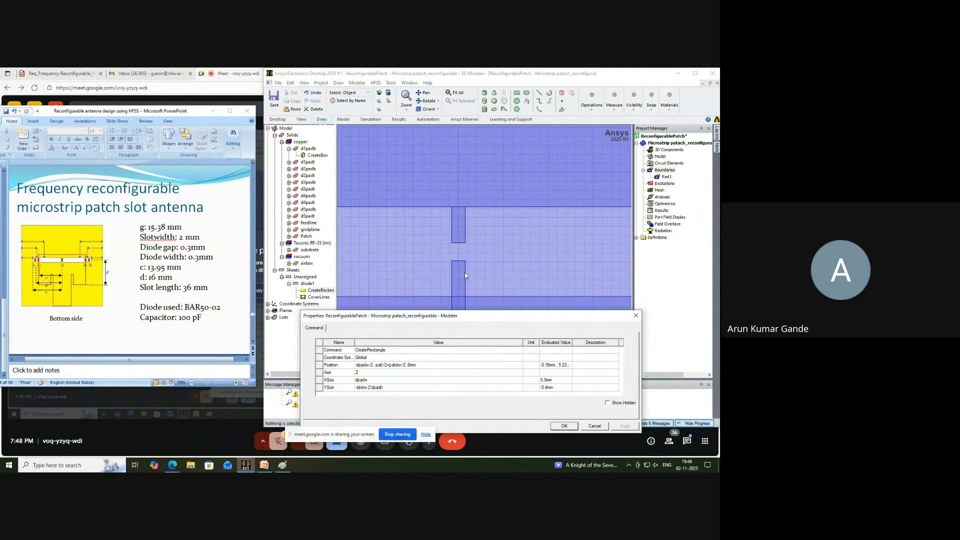
click(358, 387)
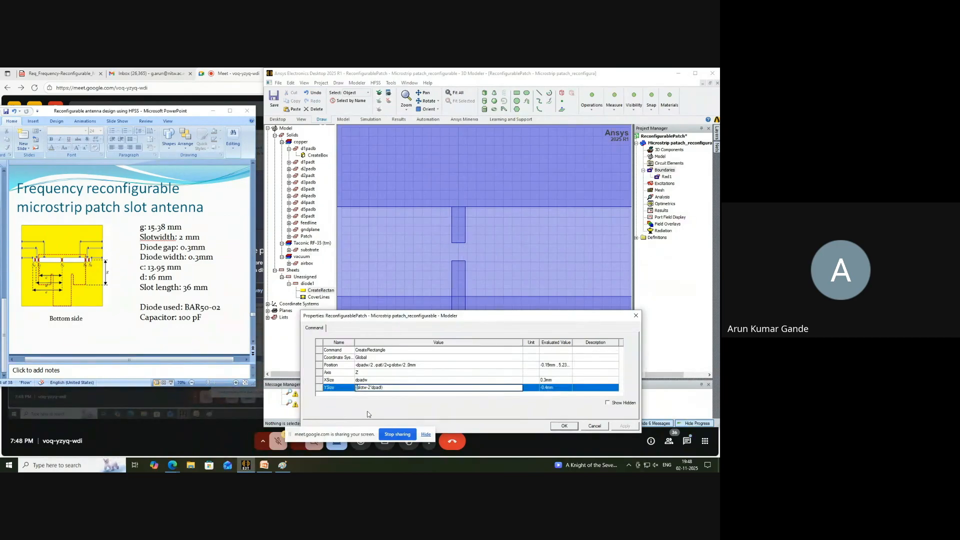
key(Delete)
text(()
key(Return)
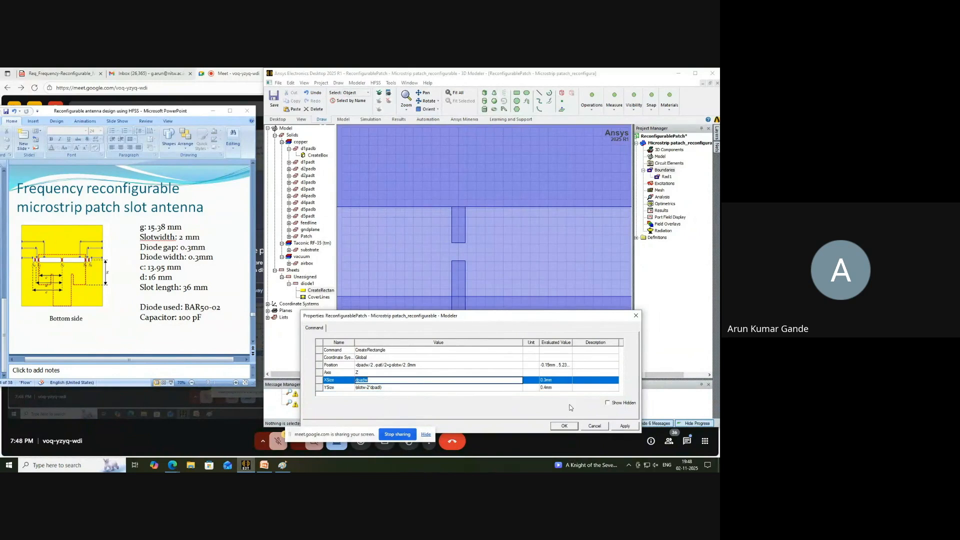
click(624, 426)
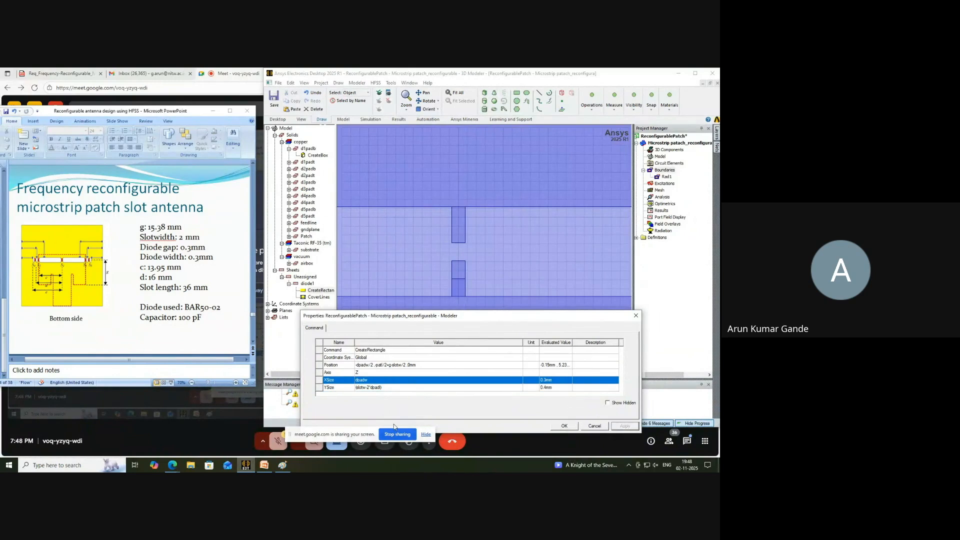
Extend diode1's Y position to -patl/2+g-slotw/2-dpadl/2 and apply it, without adding a new variable.
double_click(406, 366)
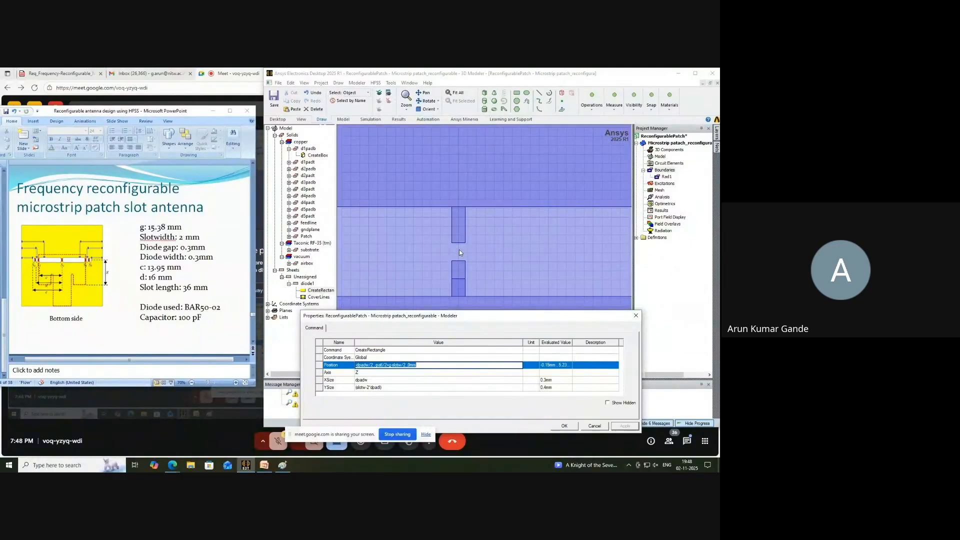
click(404, 364)
text(-padl/2)
click(563, 425)
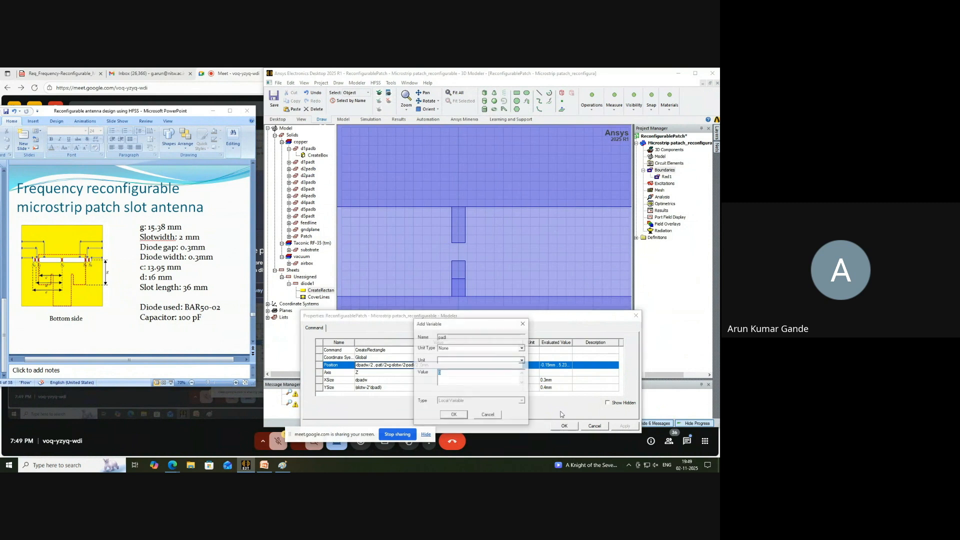
click(495, 415)
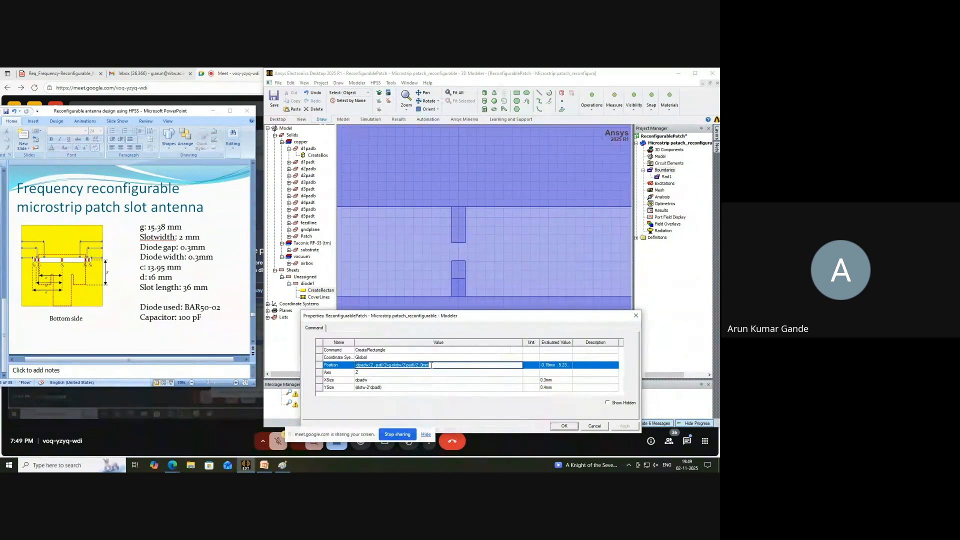
click(408, 366)
text(d)
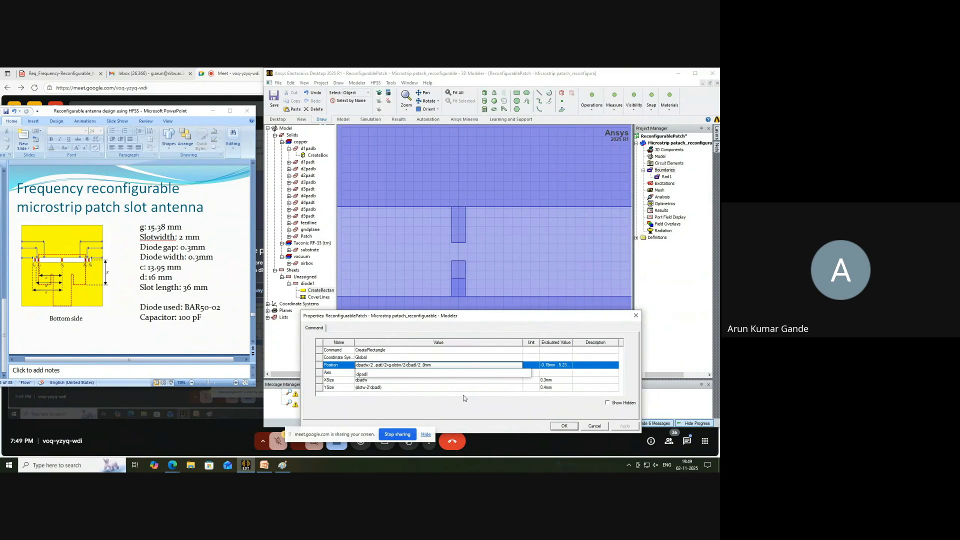
click(483, 381)
click(623, 427)
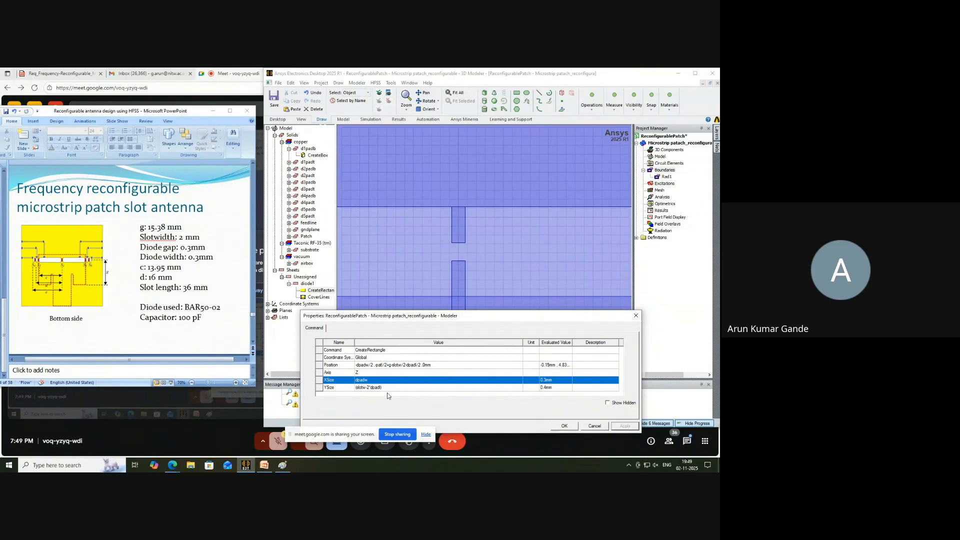
Change diode1's Y position to -patl/2+g-slotw/2+dpadl/2 and apply it.
click(407, 365)
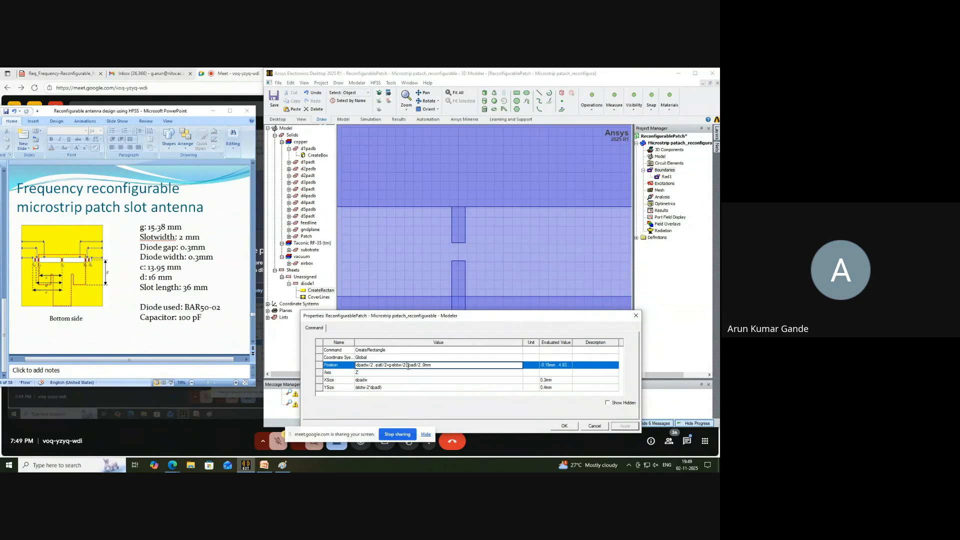
key(BackSpace)
text(+)
key(Return)
click(501, 388)
click(624, 427)
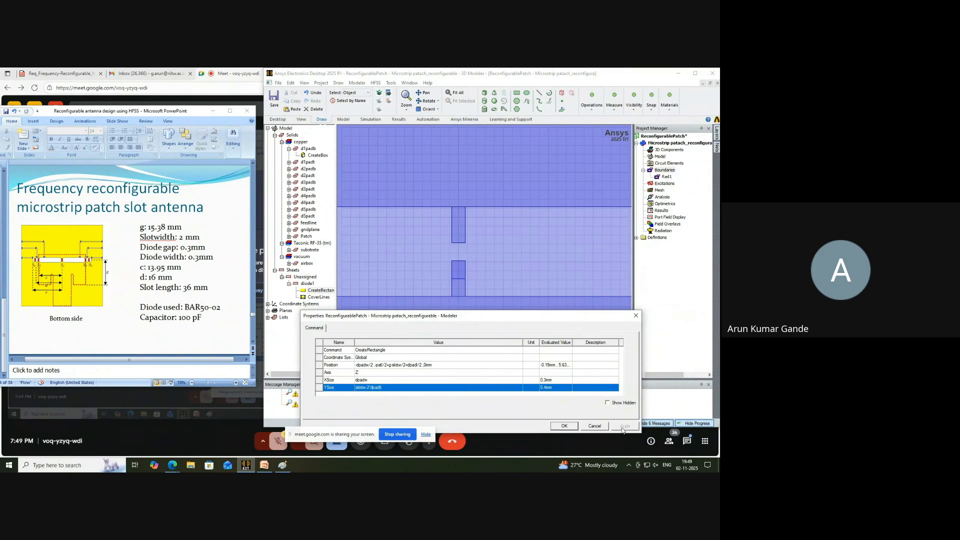
click(388, 387)
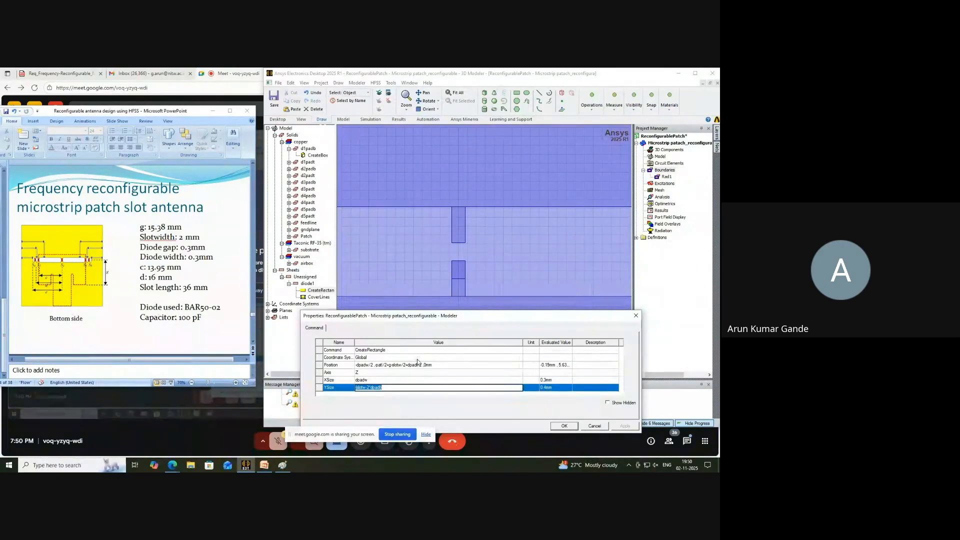
Set diode1's YSize to dpadl and apply it.
drag(438, 317, 443, 309)
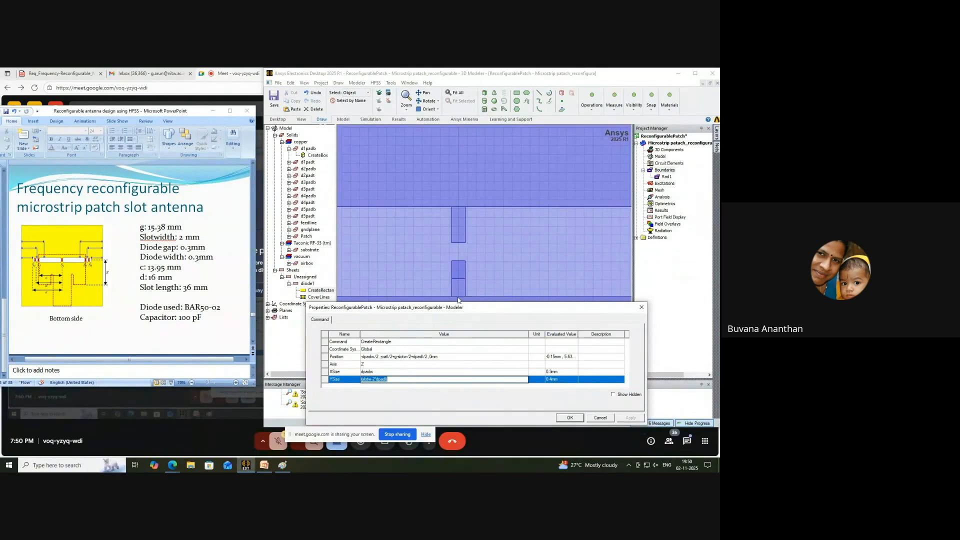
click(397, 357)
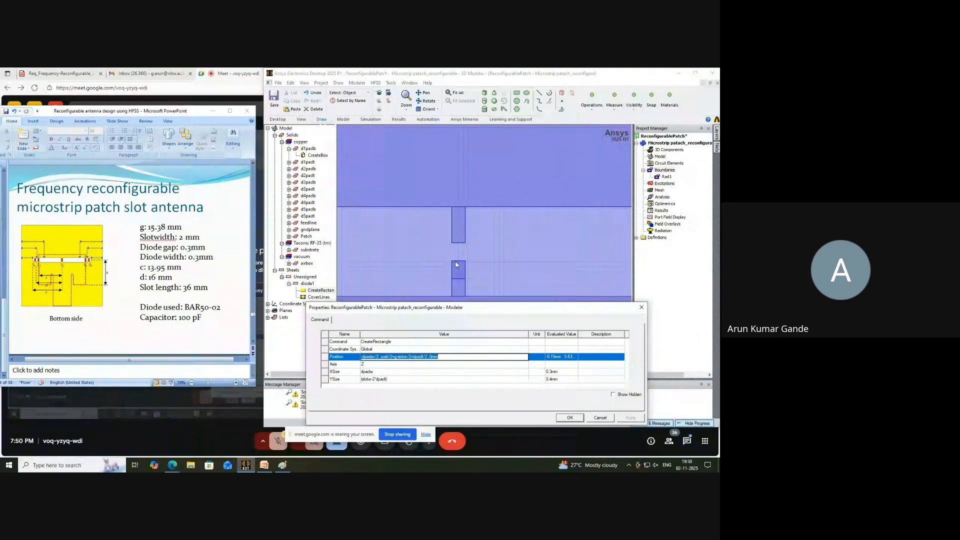
click(370, 379)
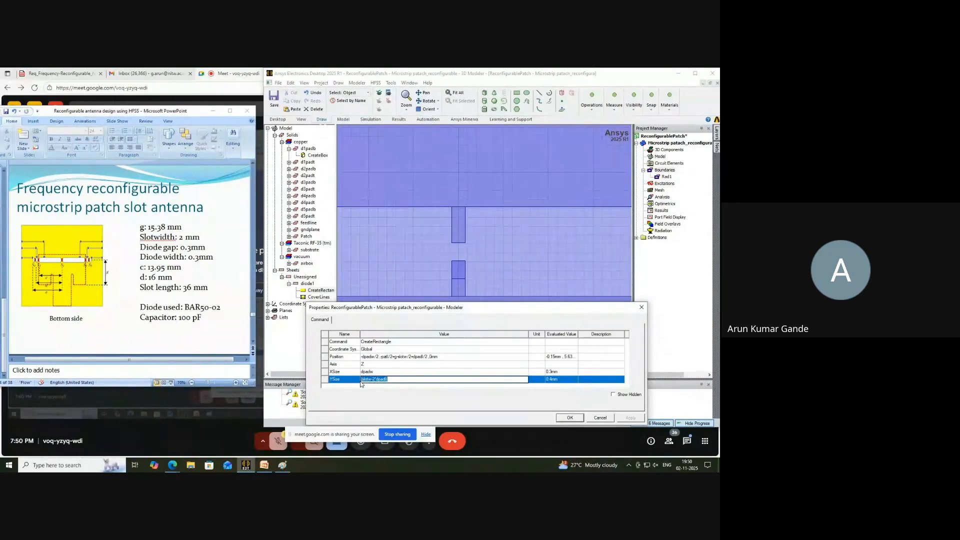
text(dpadl)
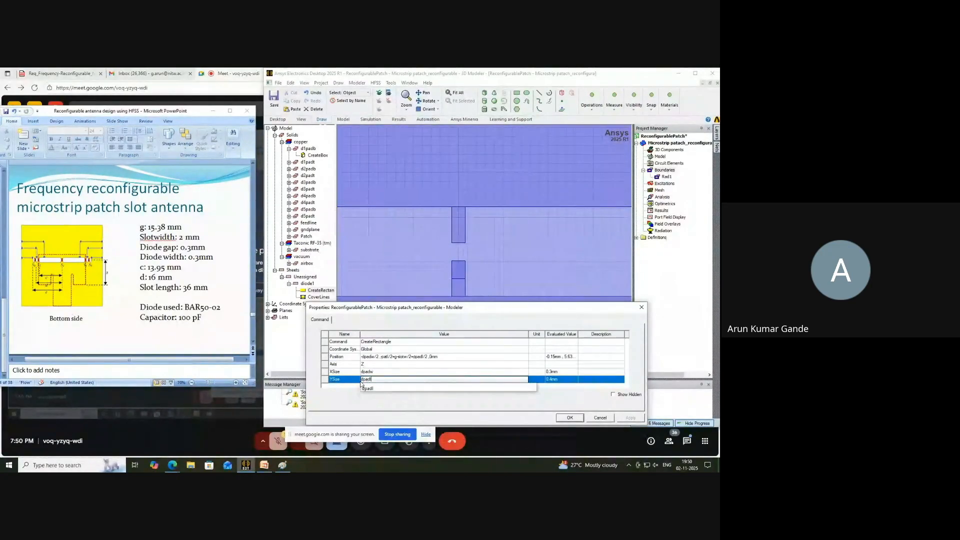
click(425, 371)
click(631, 418)
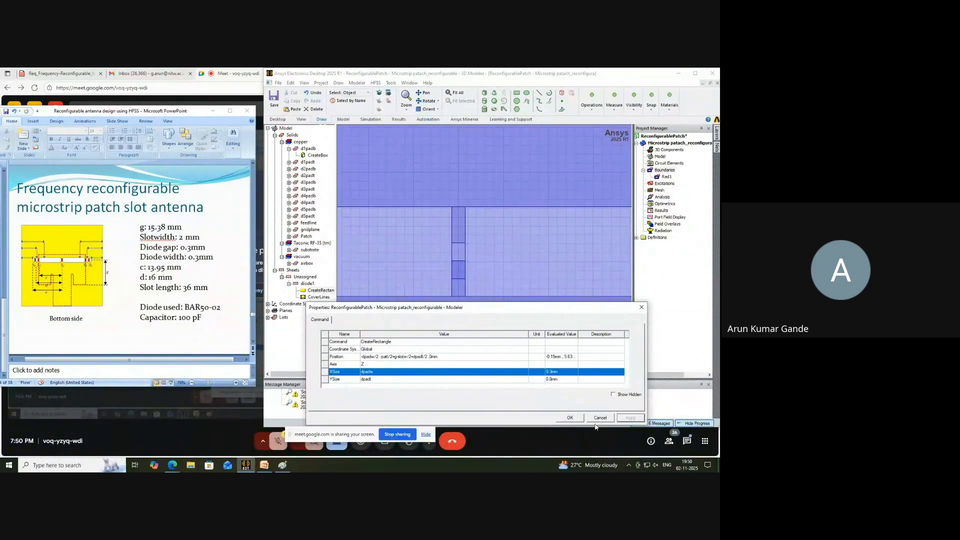
click(573, 419)
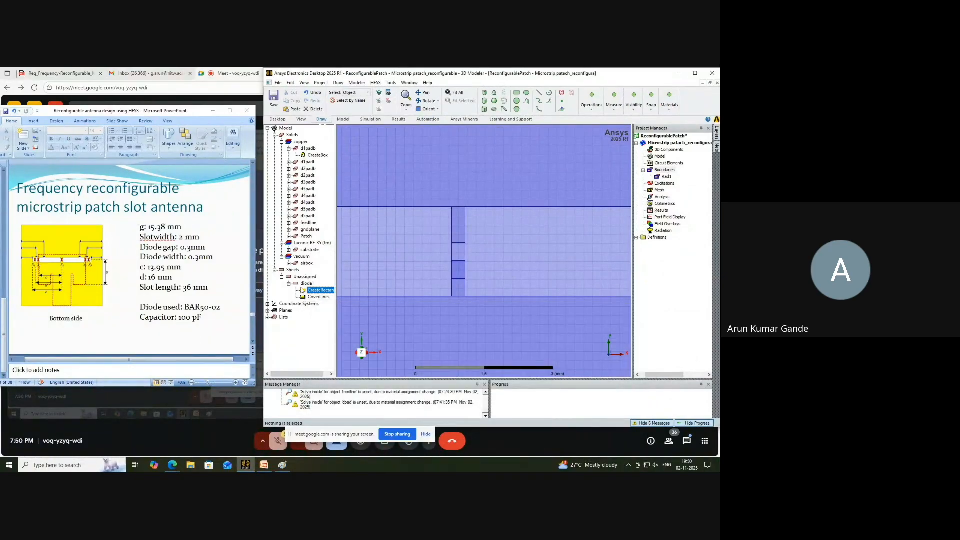
Set the YSize of diode1's rectangle to dpadl/2.
click(305, 285)
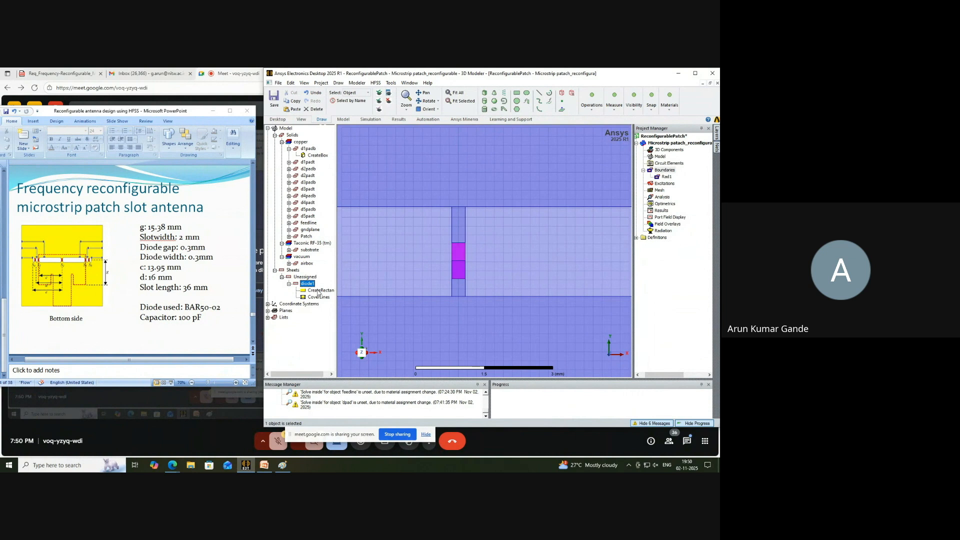
double_click(320, 291)
click(377, 379)
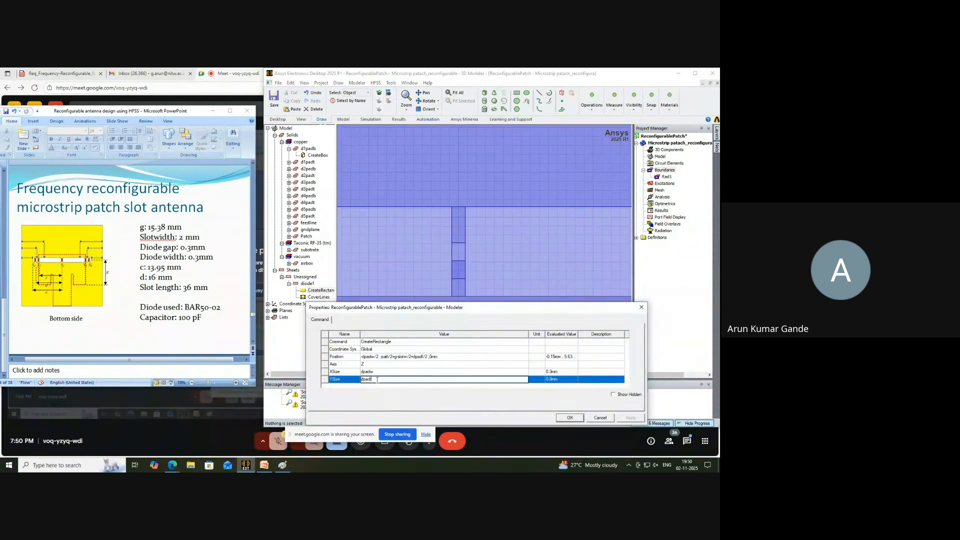
text(/2)
click(570, 418)
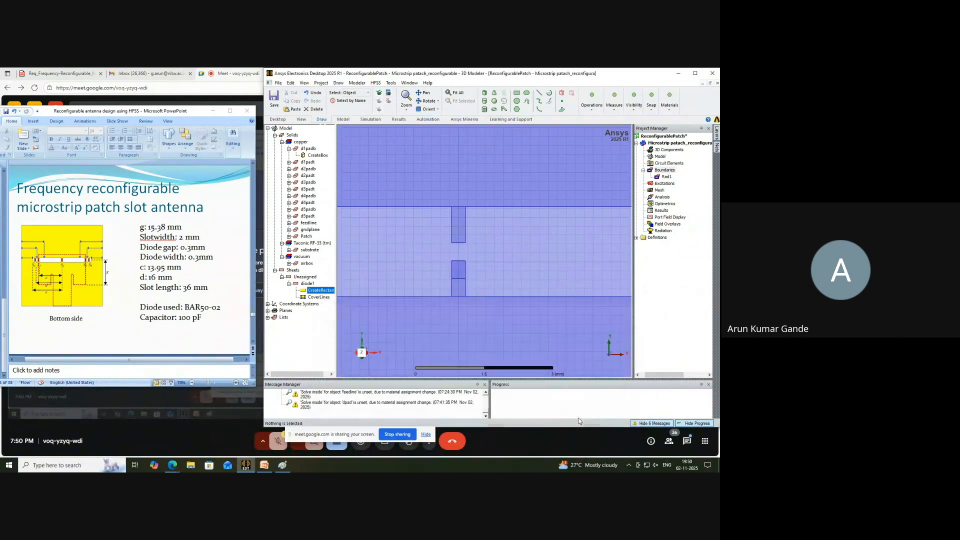
Check d1padb's box definition and set diode1's Y position to -patl/2+g-slotw/2+dpadl.
double_click(319, 291)
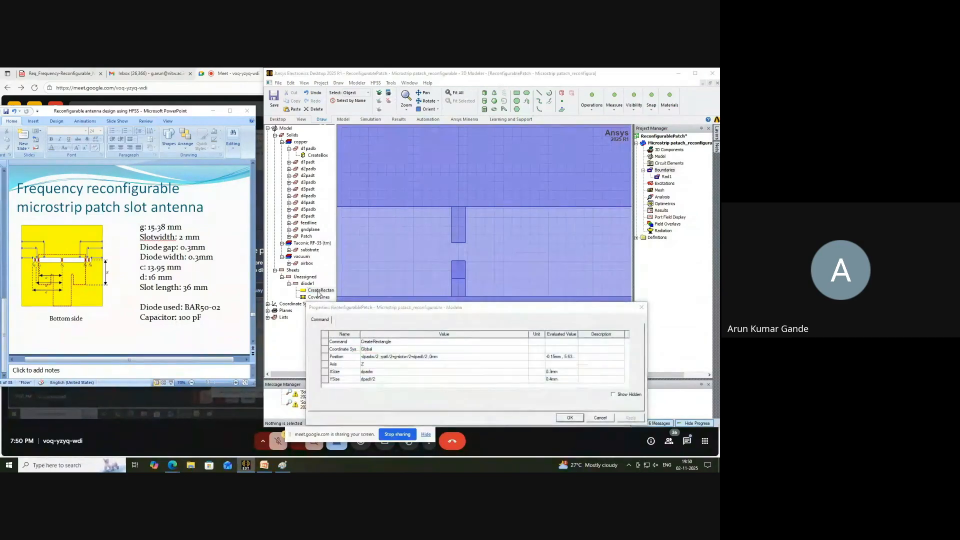
click(570, 418)
double_click(315, 155)
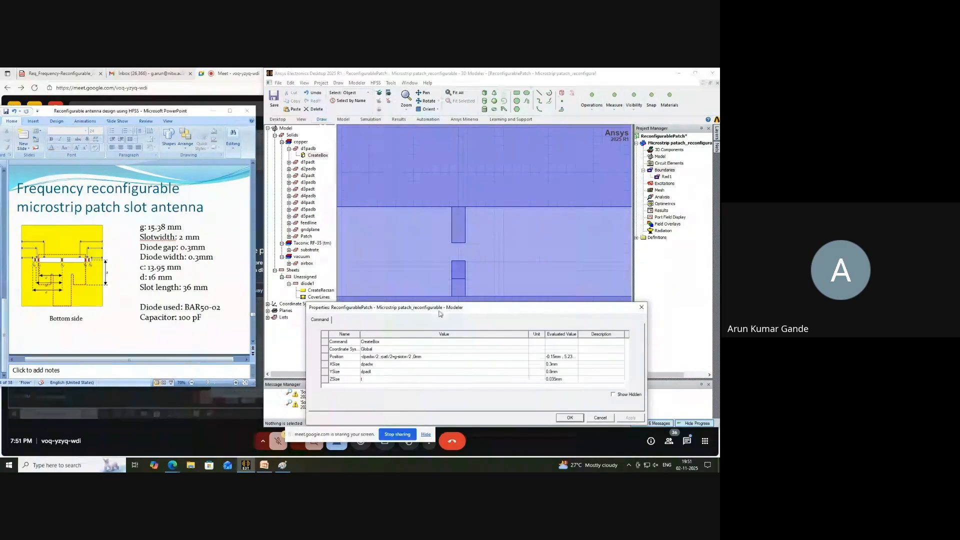
click(578, 416)
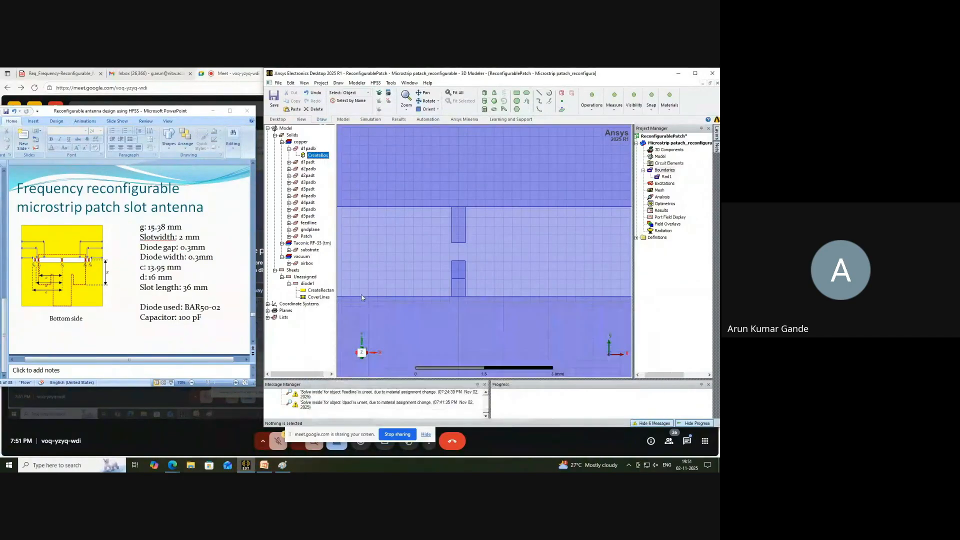
double_click(320, 290)
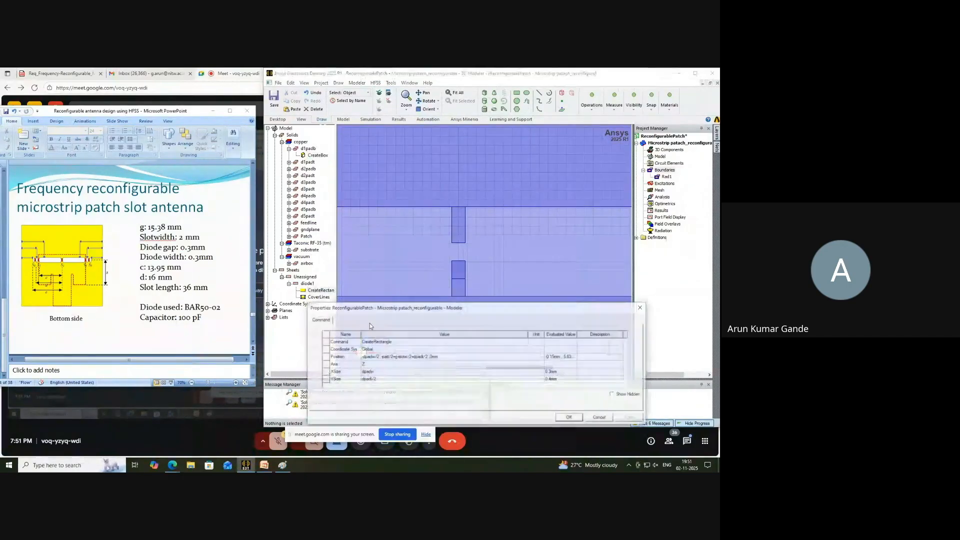
click(428, 358)
key(BackSpace)
key(BackSpace)
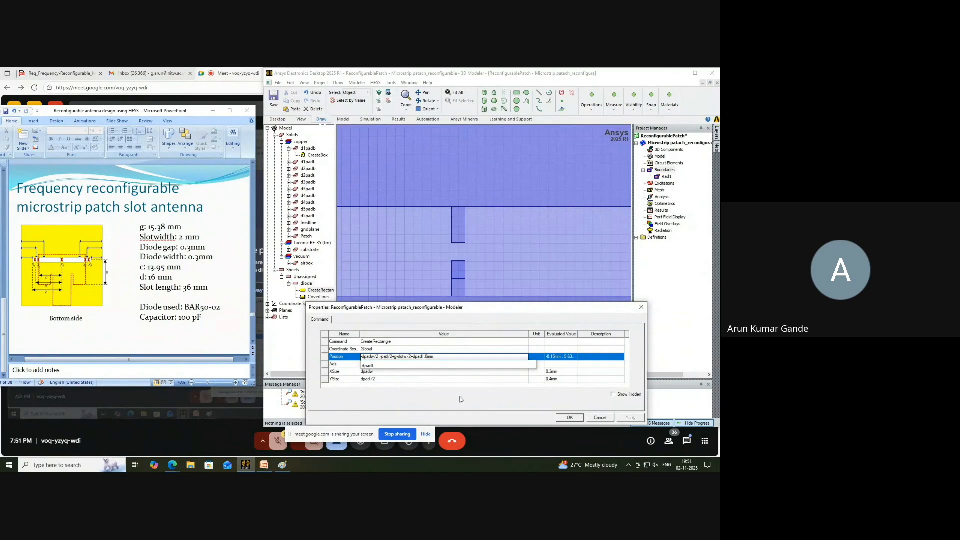
click(516, 380)
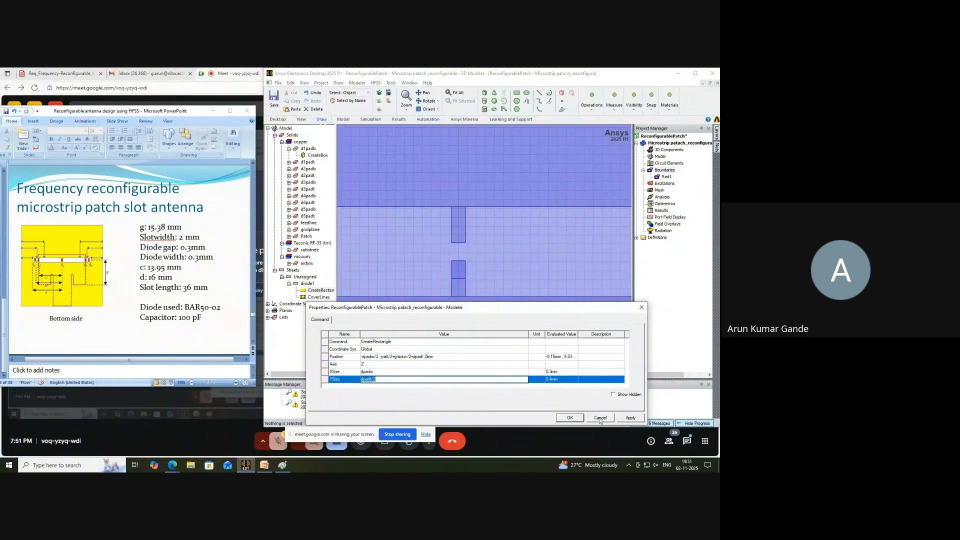
click(570, 418)
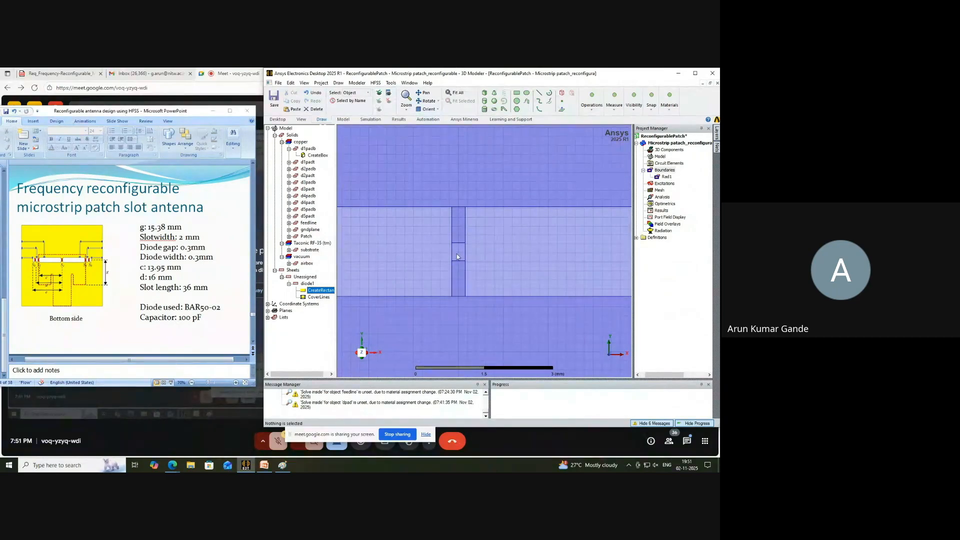
click(300, 284)
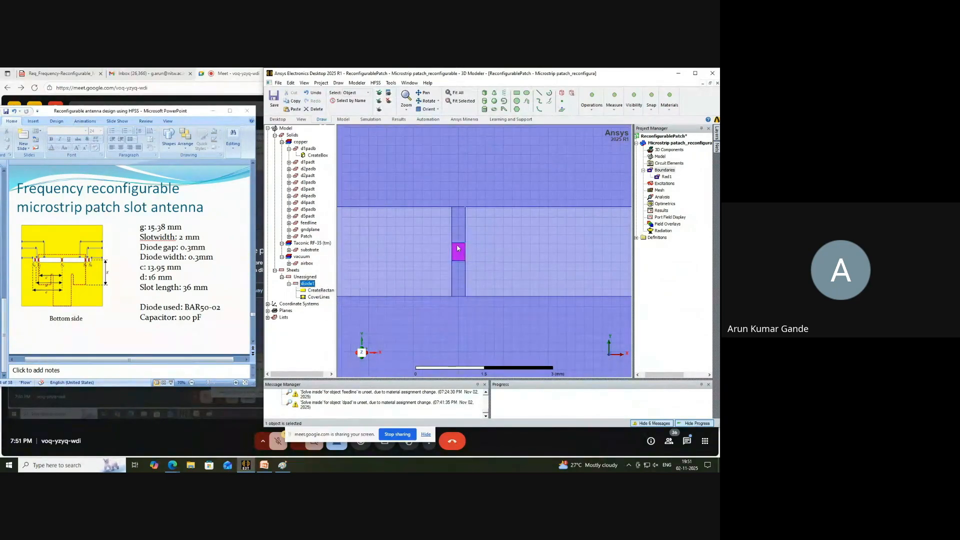
Recheck d1padb's box definition and set diode1's YSize to the parametric gap expression slotw-2*dpadl.
click(311, 156)
double_click(311, 157)
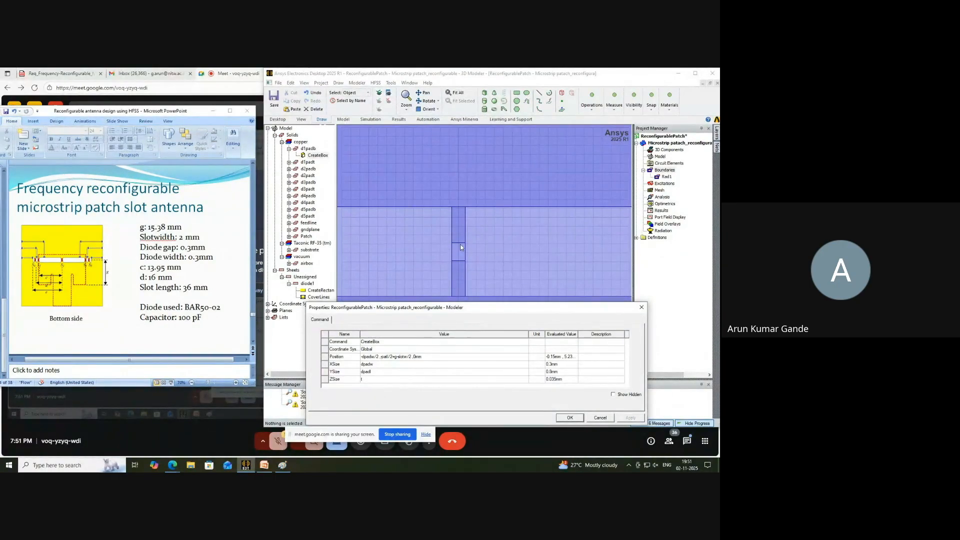
click(568, 418)
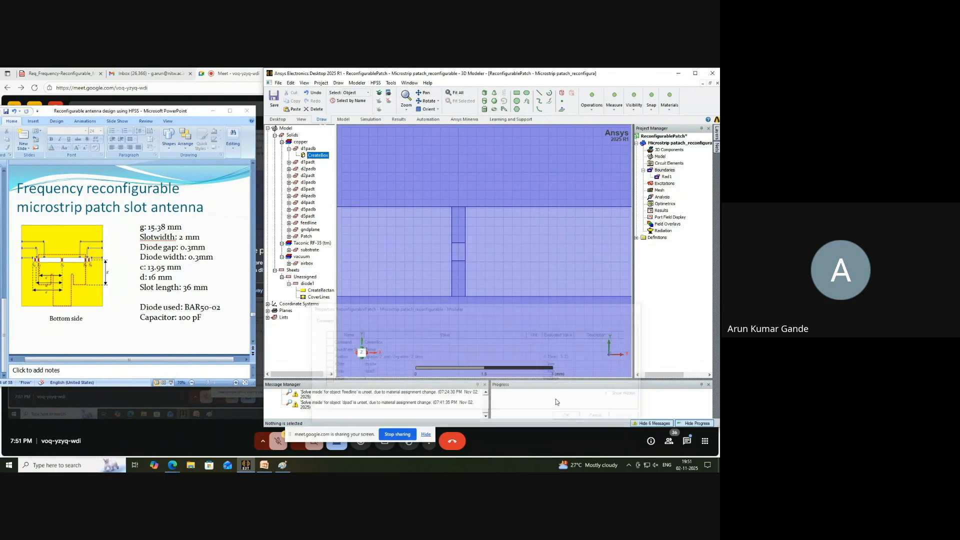
double_click(317, 290)
click(383, 379)
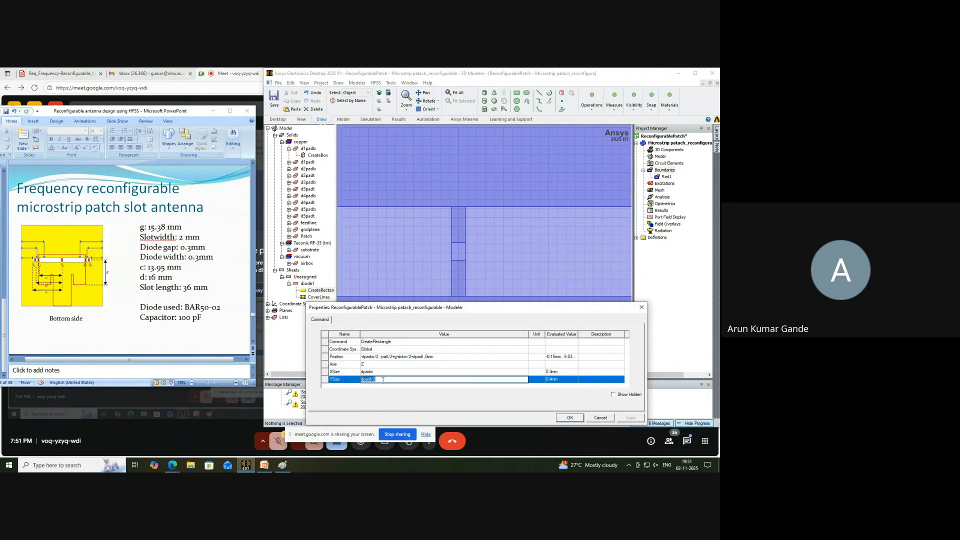
key(BackSpace)
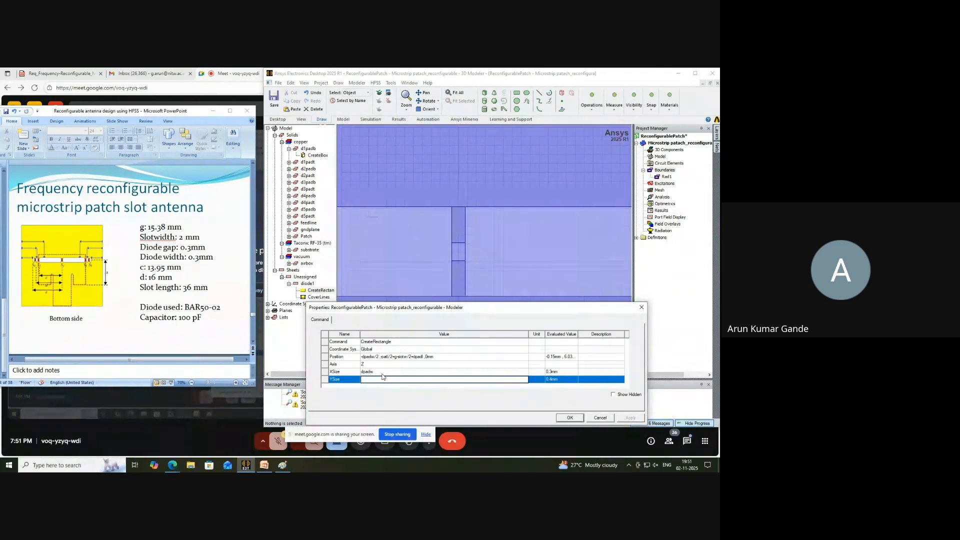
text(slot)
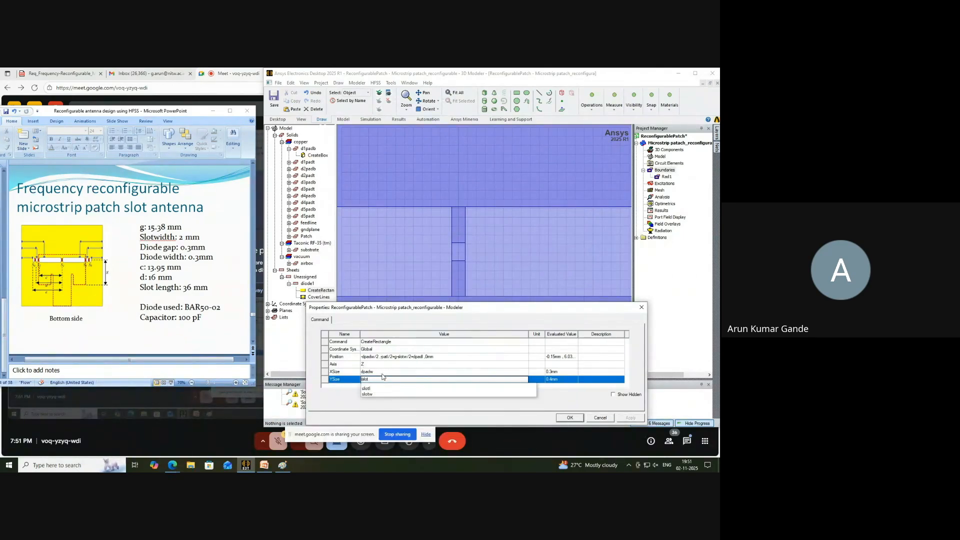
text(w/2)
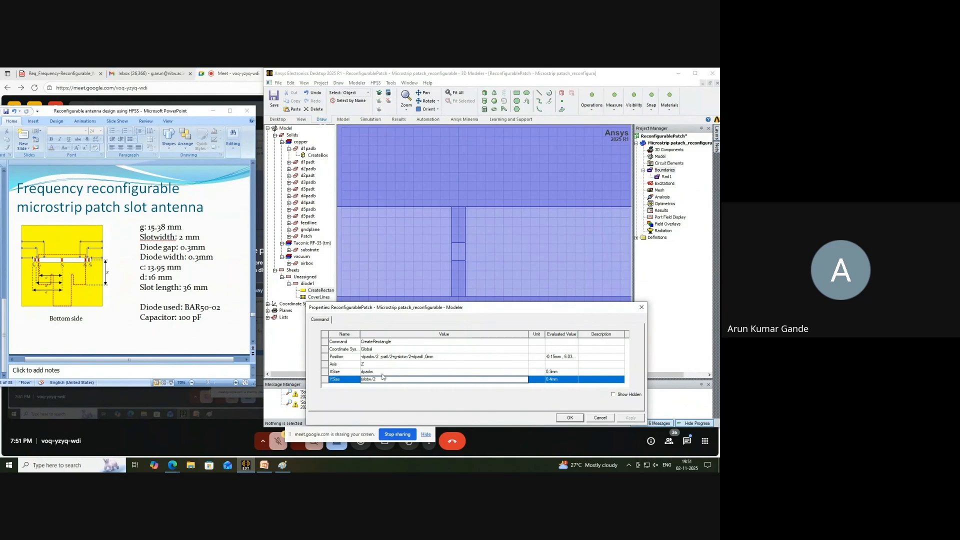
key(BackSpace)
key(BackSpace)
text(-2*dpadl)
key(Return)
key(Return)
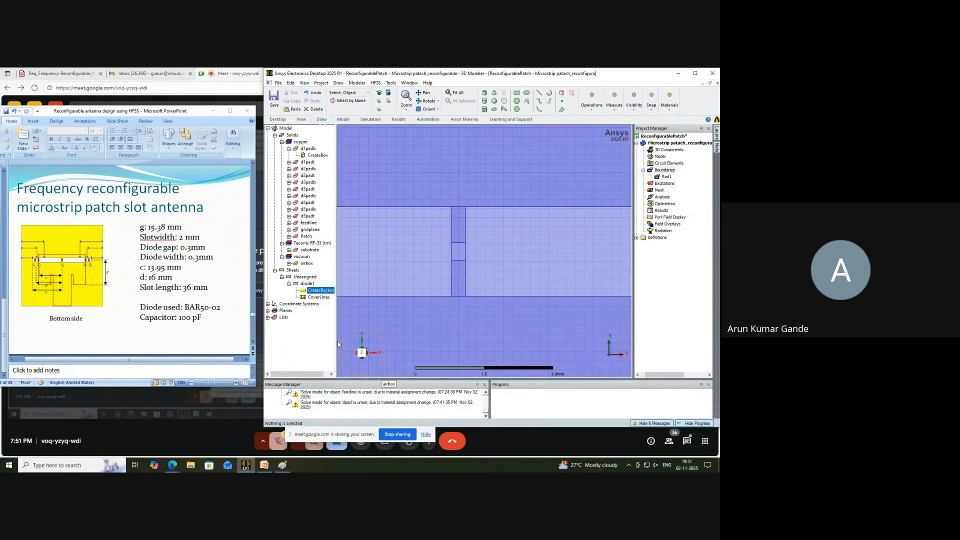
Copy the finished diode1 sheet and paste a duplicate of it into the model.
click(314, 286)
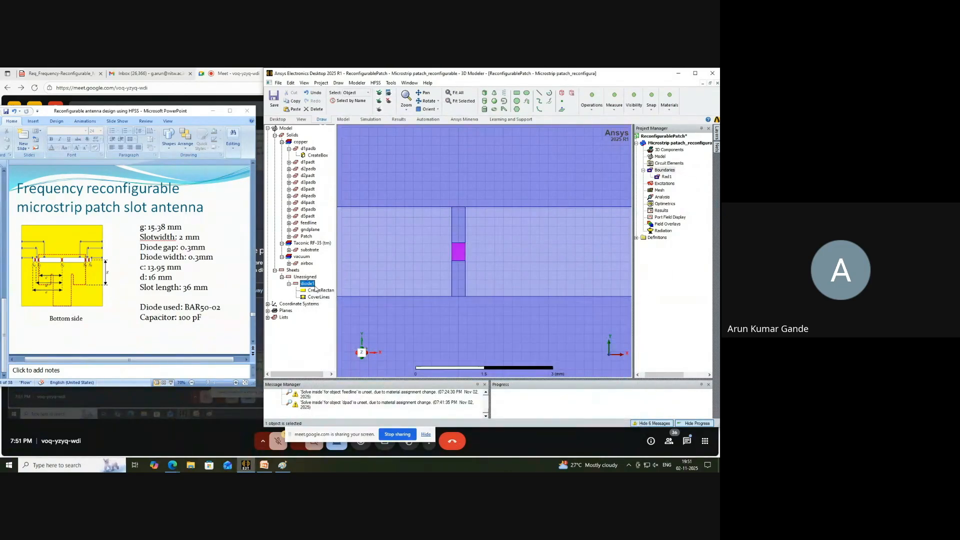
scroll(450, 247, down, 5)
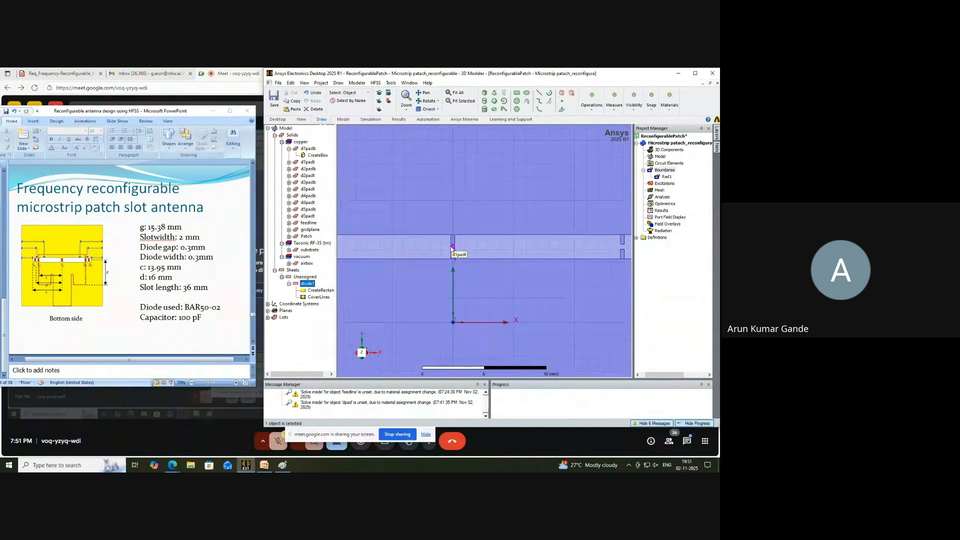
scroll(452, 247, down, 2)
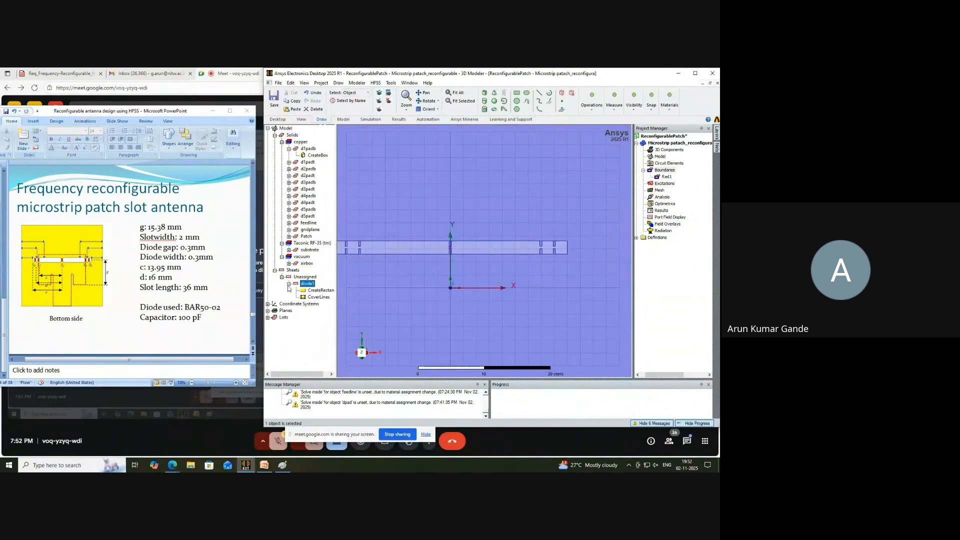
click(288, 284)
right_click(311, 284)
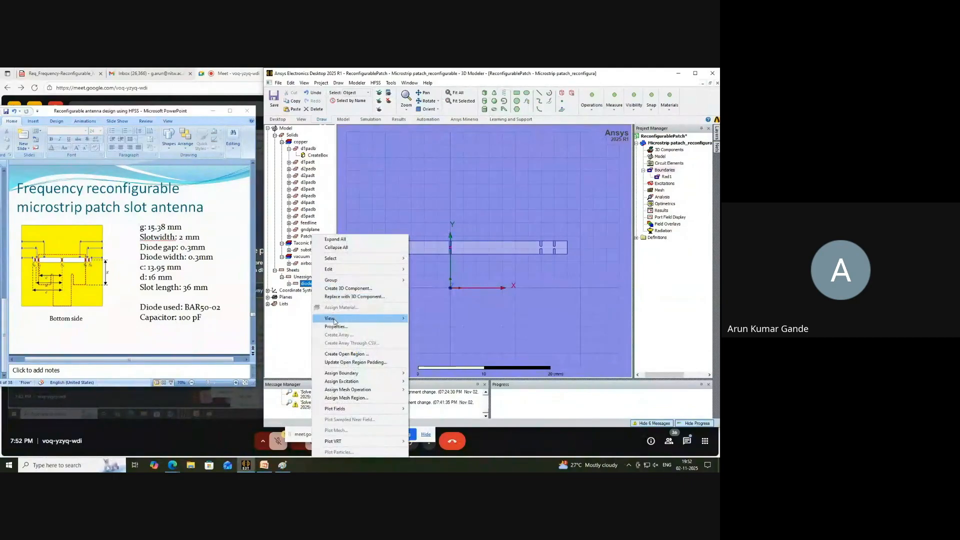
mouse_move(380, 269)
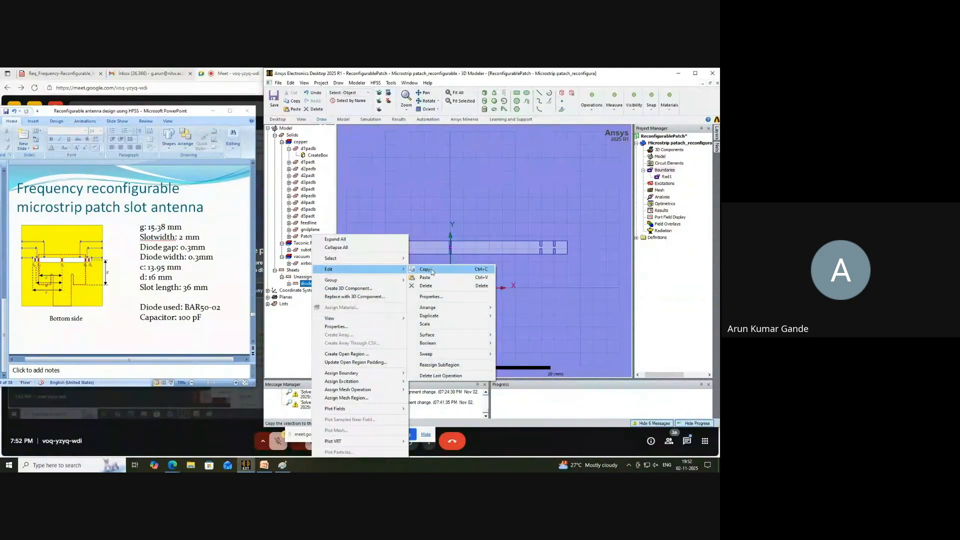
click(432, 272)
right_click(406, 270)
mouse_move(495, 278)
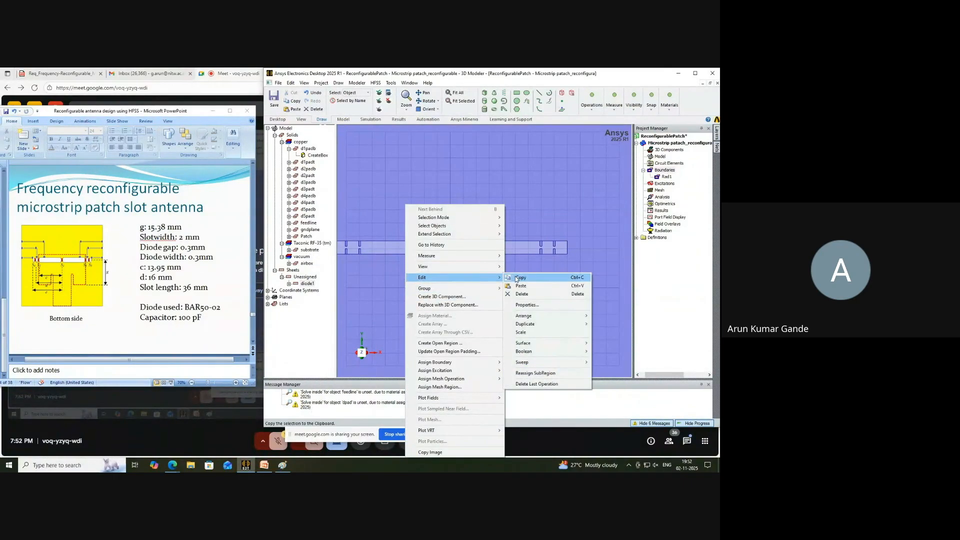
click(521, 286)
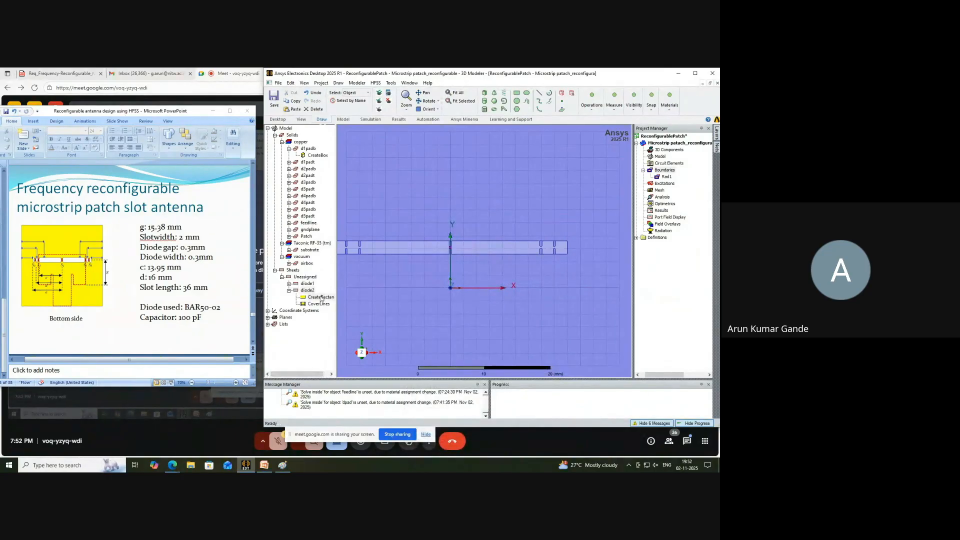
Add a Move operation to diode2 with its reference point at 0,0,0 and a zero move vector.
double_click(306, 290)
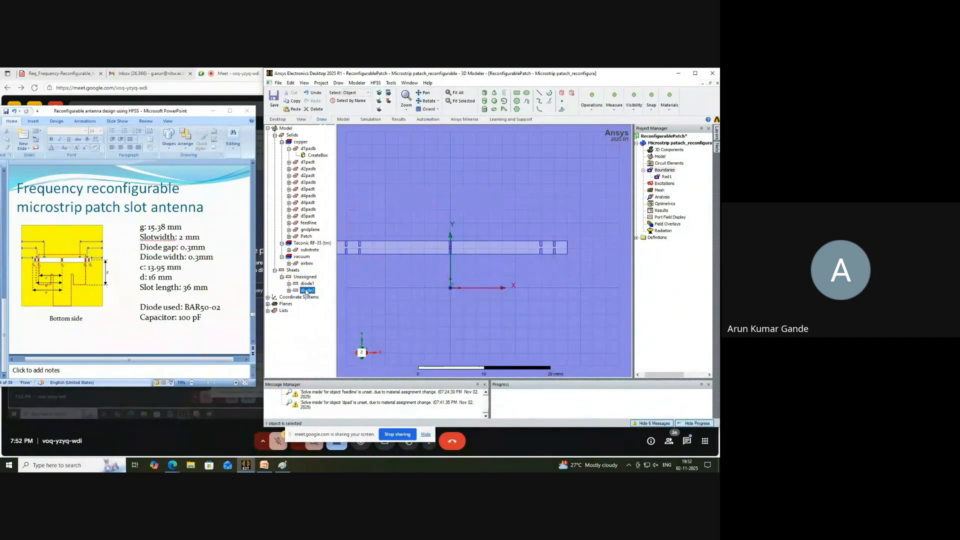
right_click(306, 290)
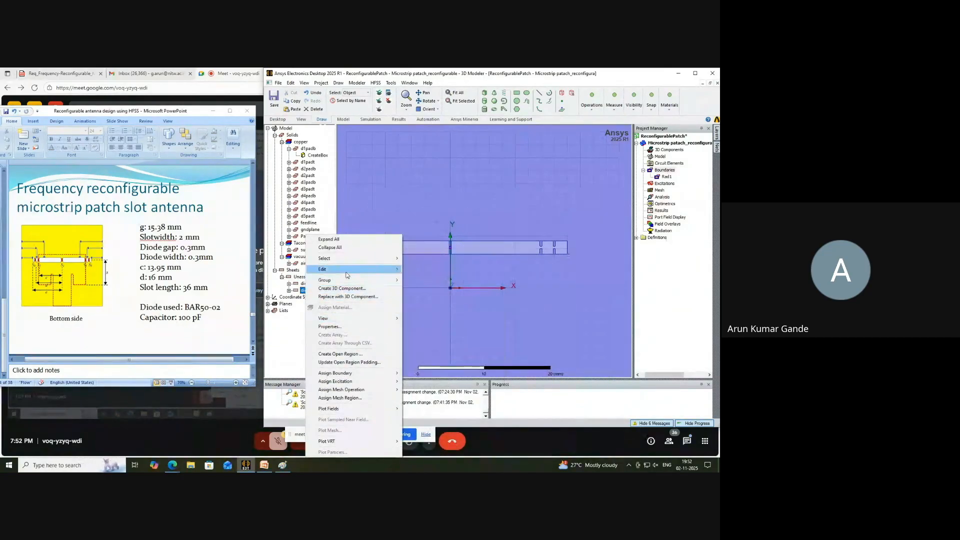
mouse_move(380, 269)
mouse_move(440, 316)
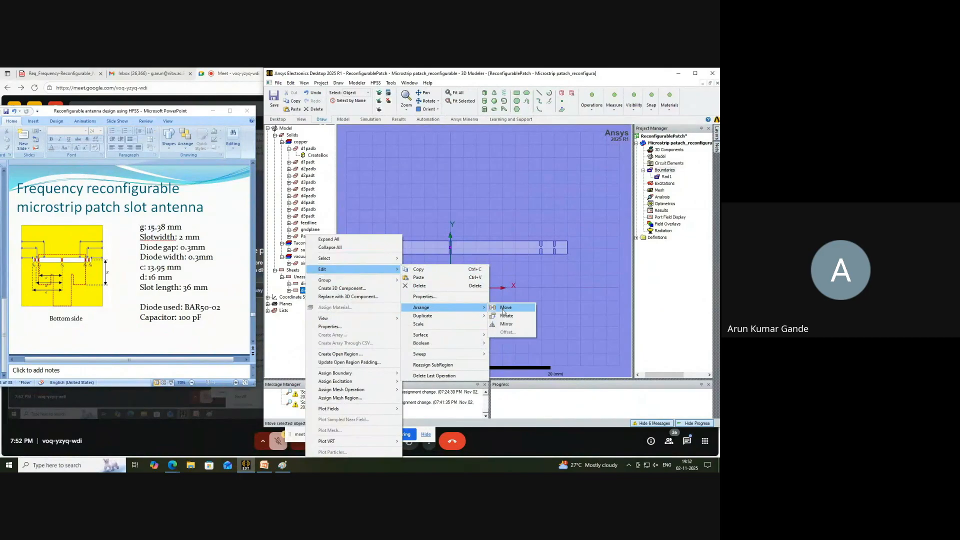
click(505, 310)
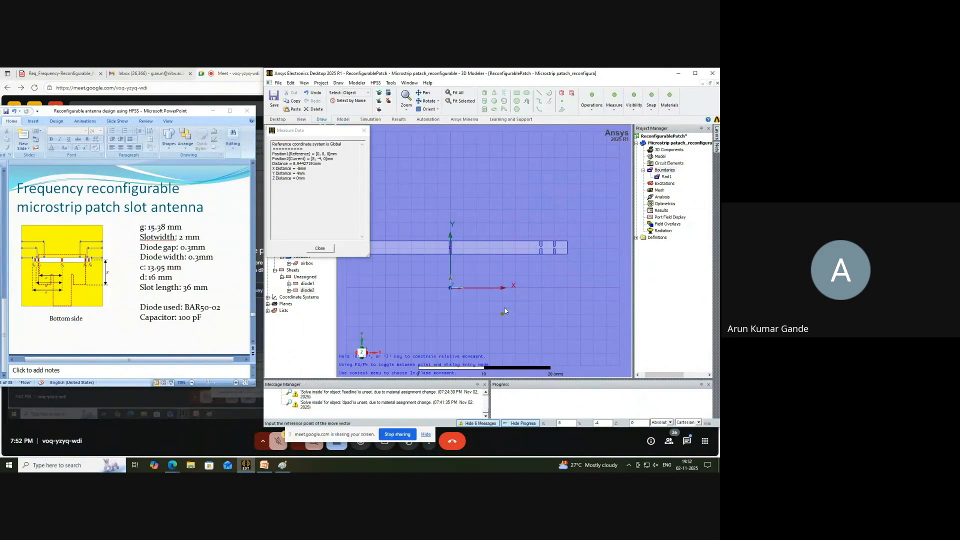
key(Tab)
text(0)
key(Tab)
text(0)
key(Tab)
key(Return)
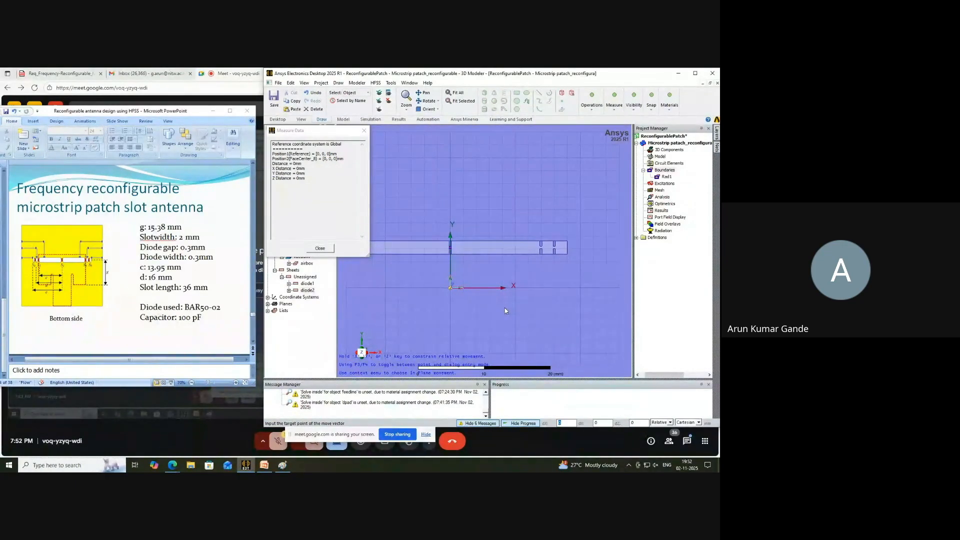
key(Return)
Set the X component of diode2's move vector to the variable c, keeping Y and Z at 0.
double_click(315, 311)
click(368, 359)
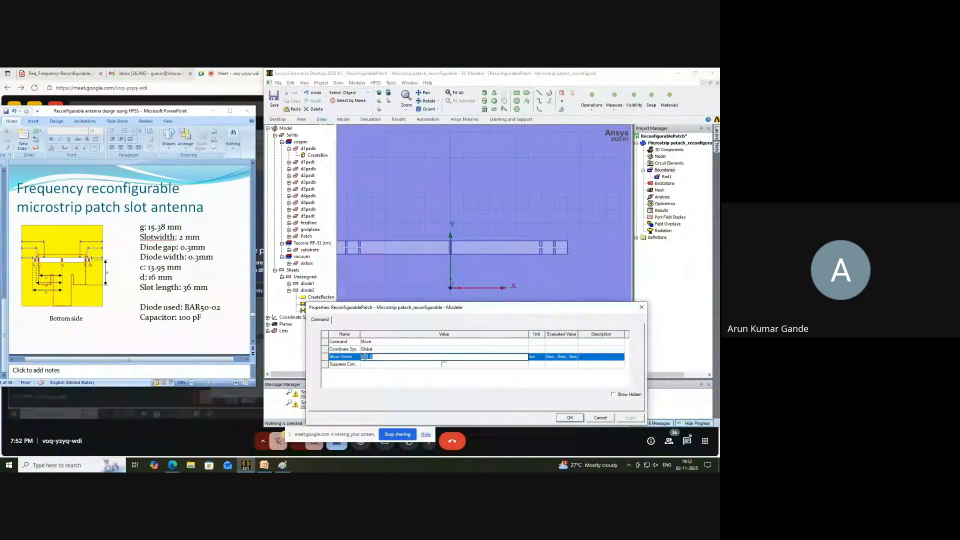
click(362, 358)
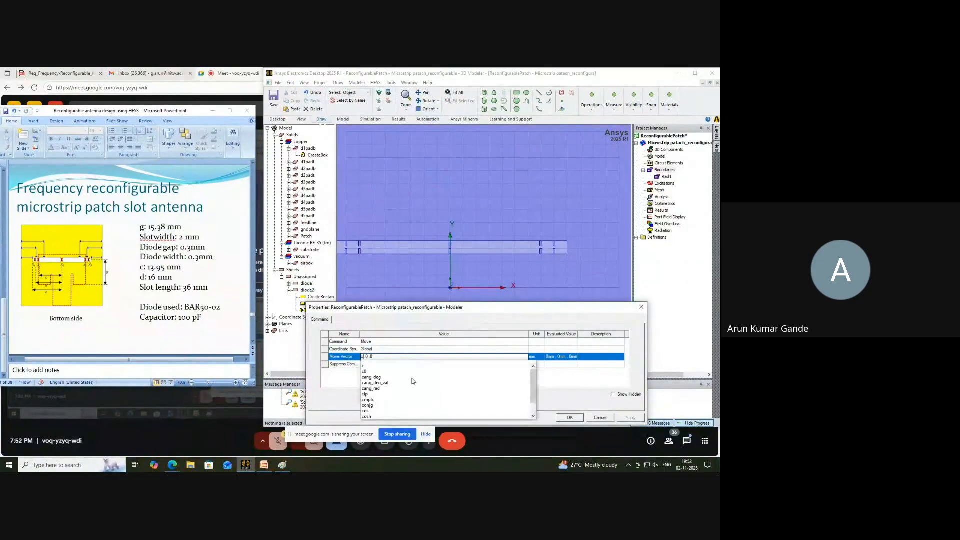
click(570, 418)
scroll(507, 249, up, 2)
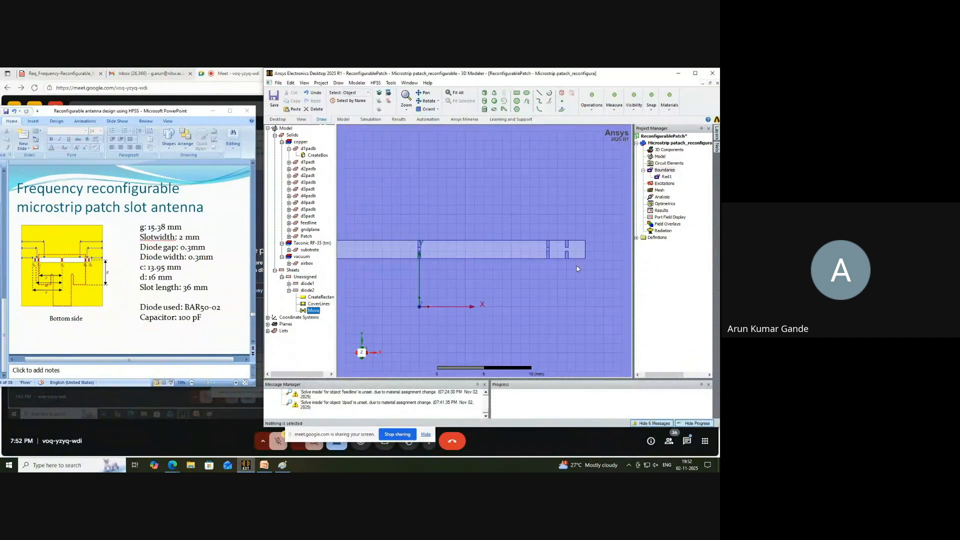
Paste a copy of diode2 and set the X component of the copy's move vector to d.
click(289, 290)
right_click(305, 290)
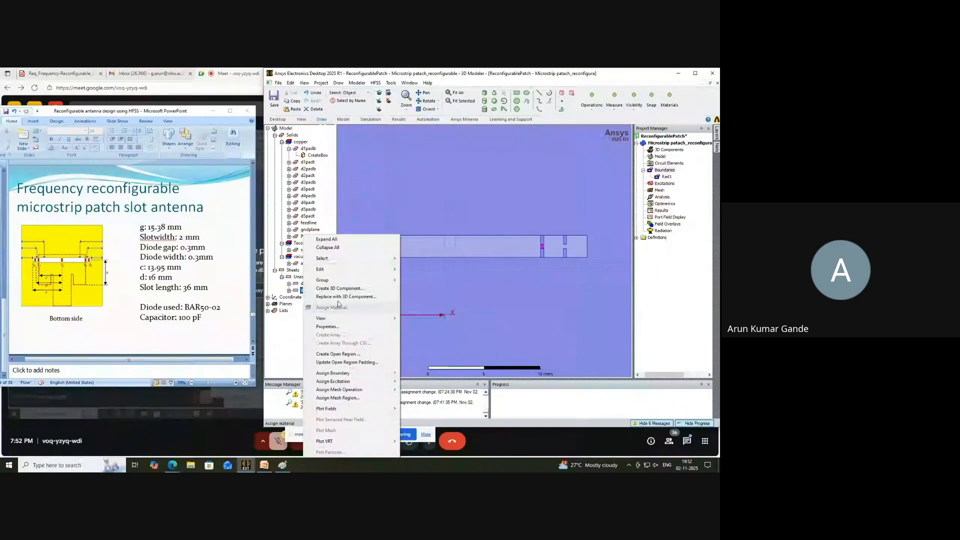
right_click(448, 283)
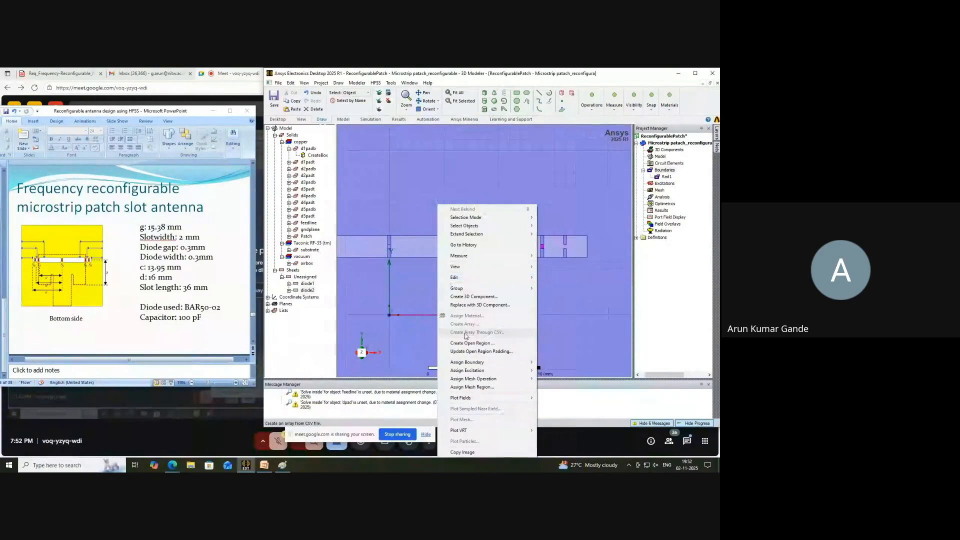
click(550, 286)
double_click(316, 316)
click(362, 356)
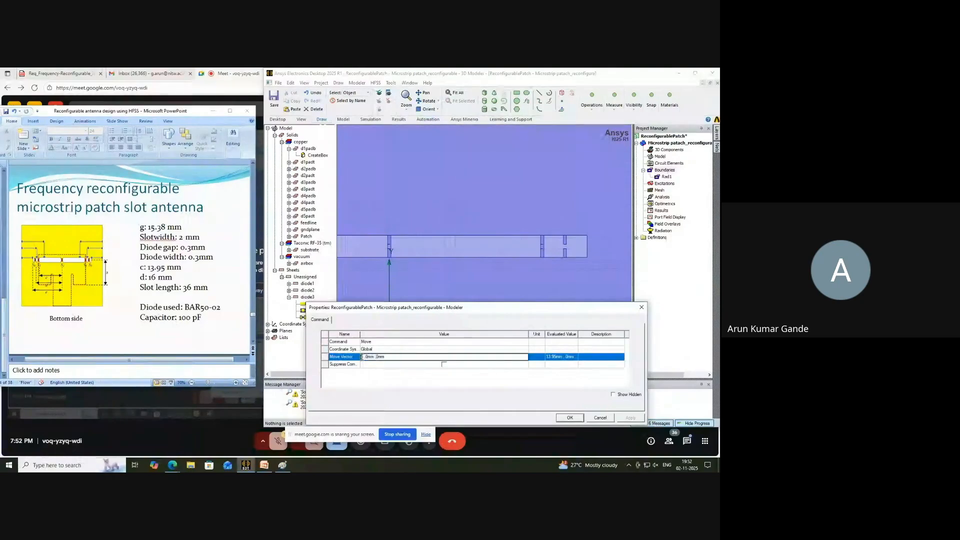
text(d)
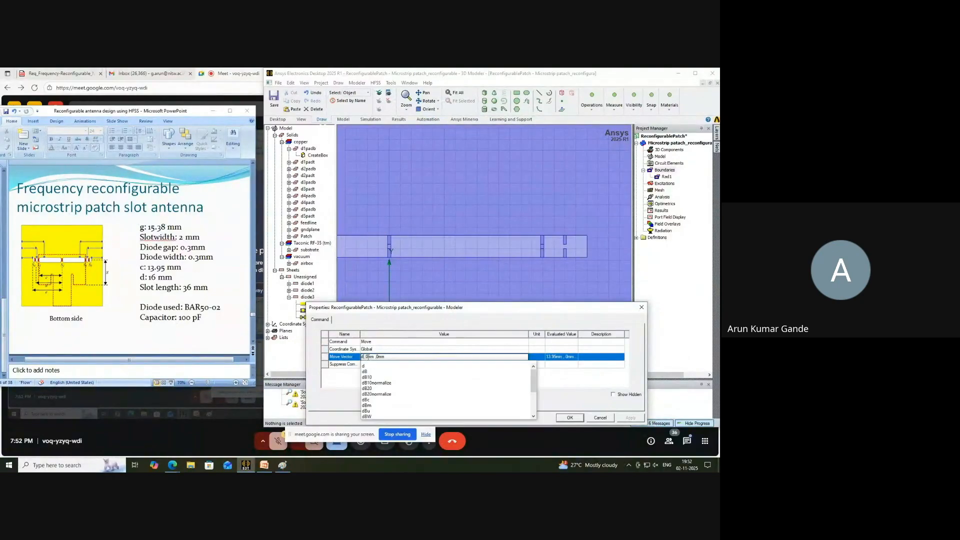
click(577, 417)
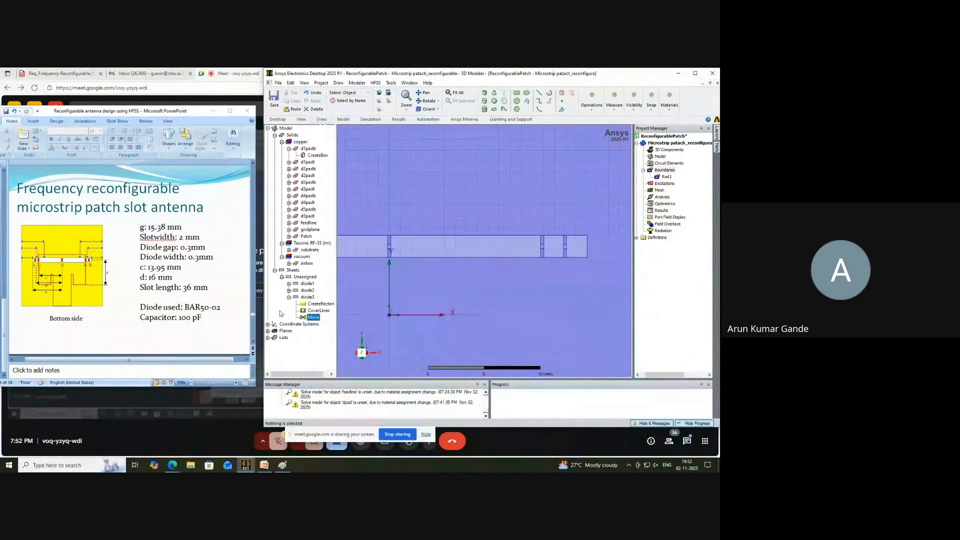
Copy diode2 and diode3 together, paste the duplicates, and open the Move properties of the first duplicate.
click(289, 297)
click(307, 290)
ctrl+click(307, 297)
right_click(309, 299)
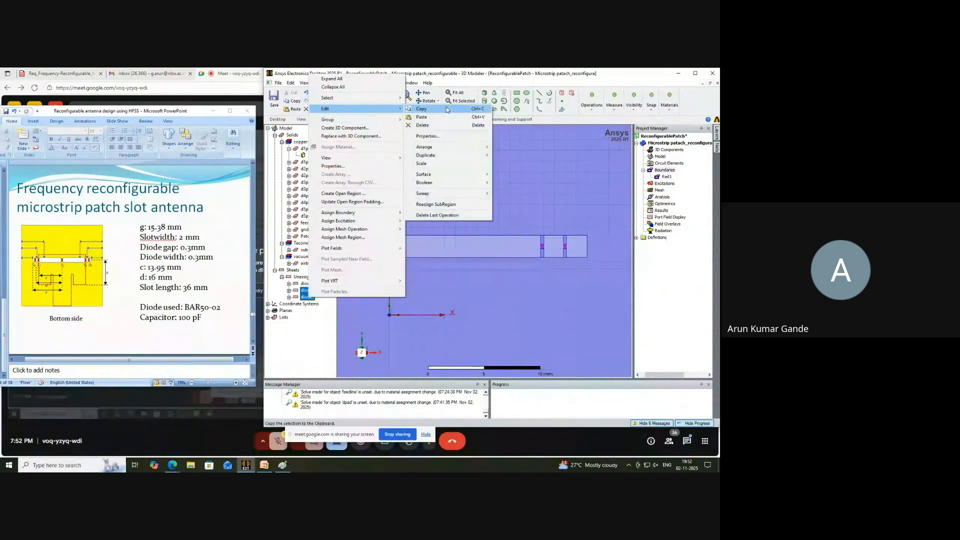
click(443, 173)
right_click(443, 173)
mouse_move(514, 247)
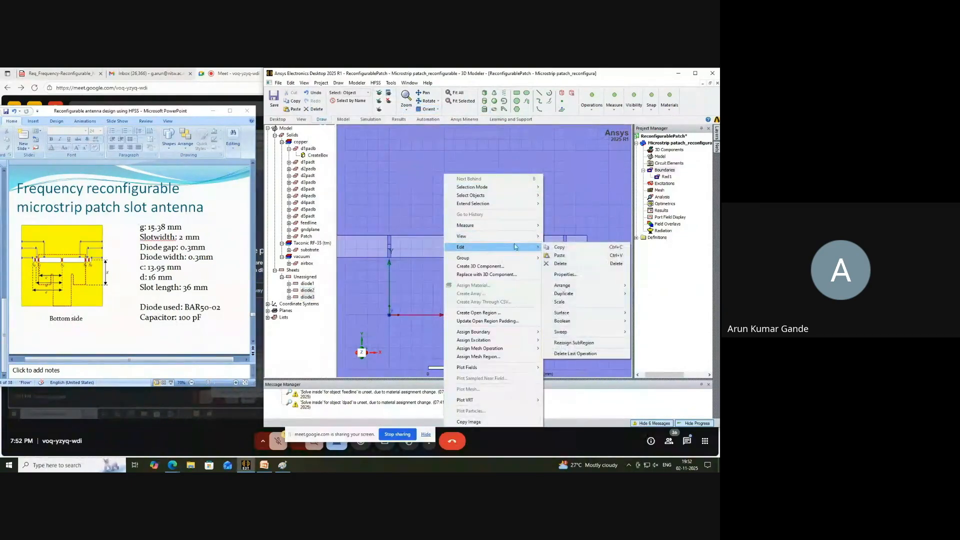
click(559, 255)
double_click(311, 324)
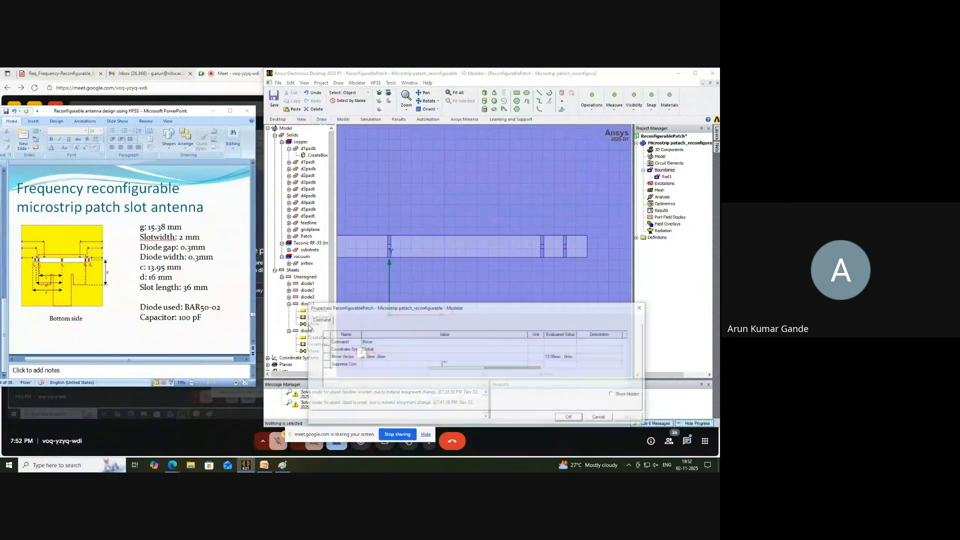
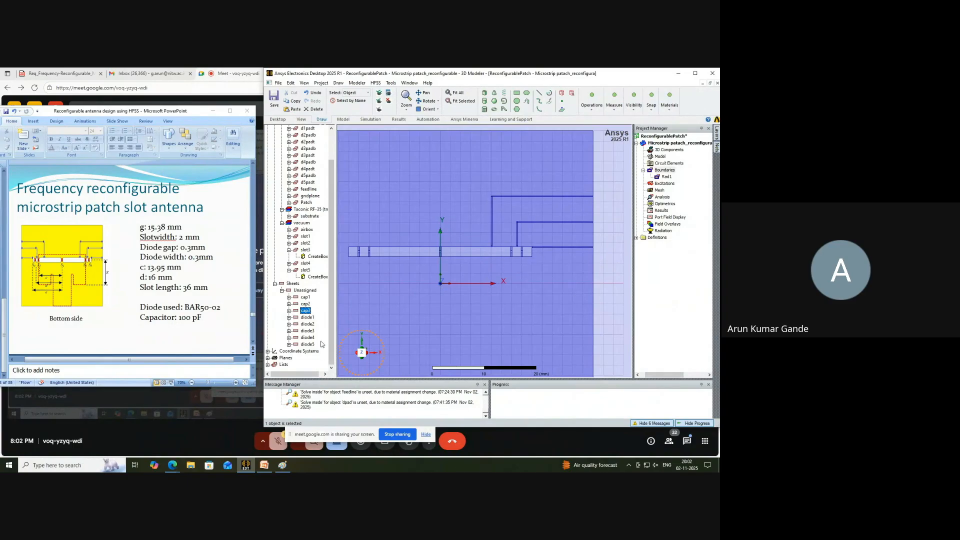
Duplicate slot1 through slot5 by mirroring them about the YZ plane through the origin.
click(288, 250)
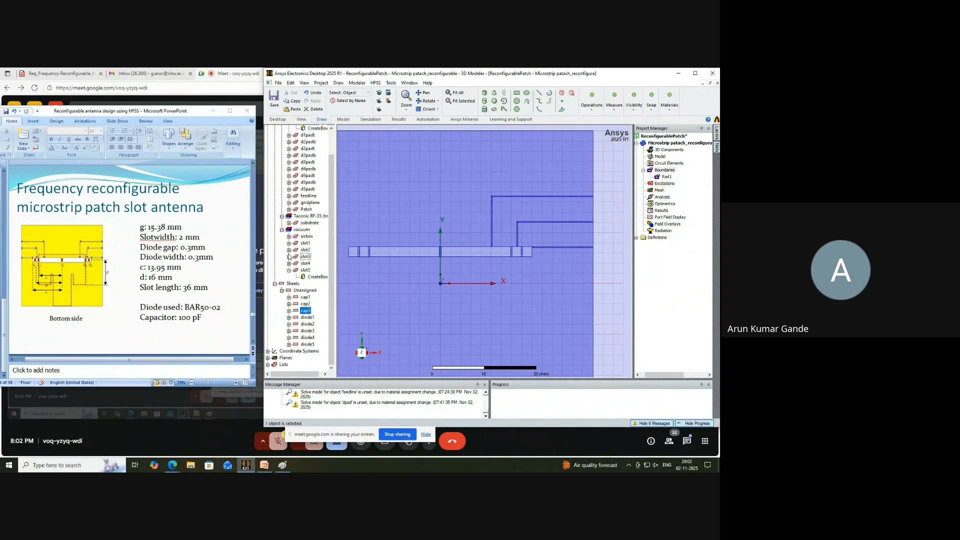
click(288, 270)
click(305, 250)
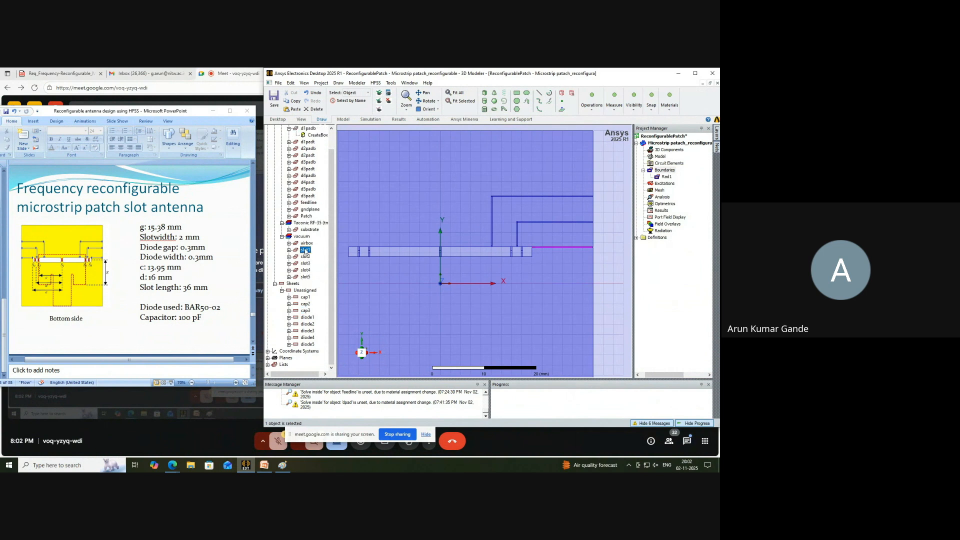
shift+click(305, 277)
right_click(305, 278)
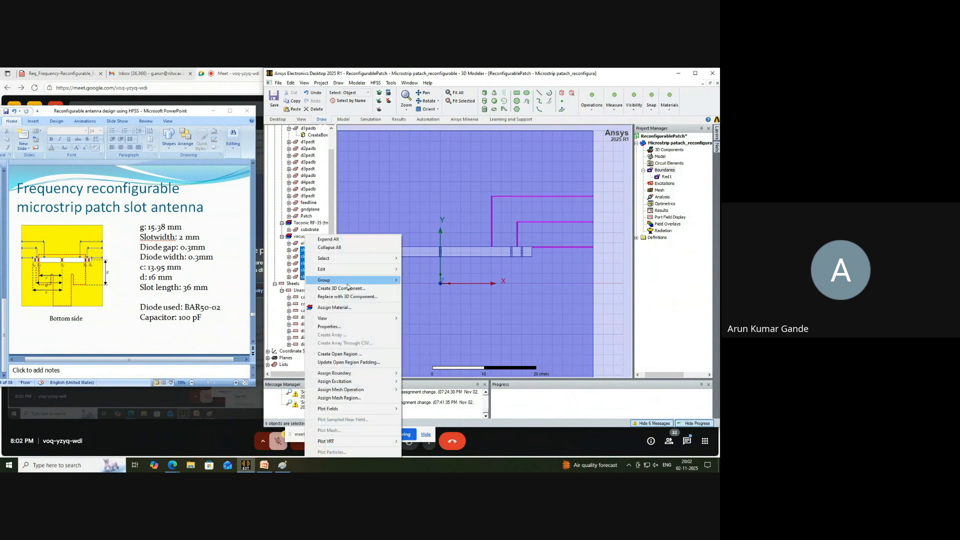
mouse_move(356, 270)
mouse_move(441, 307)
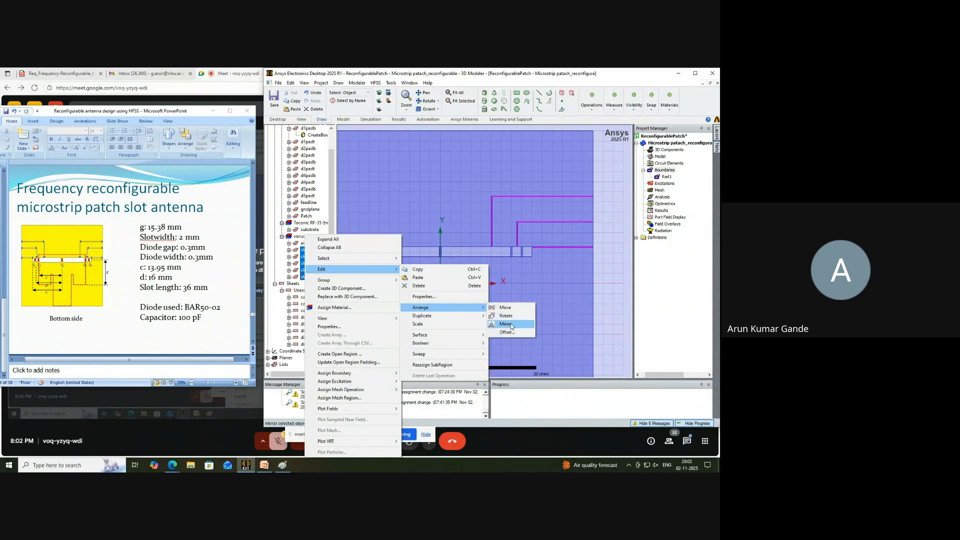
click(508, 332)
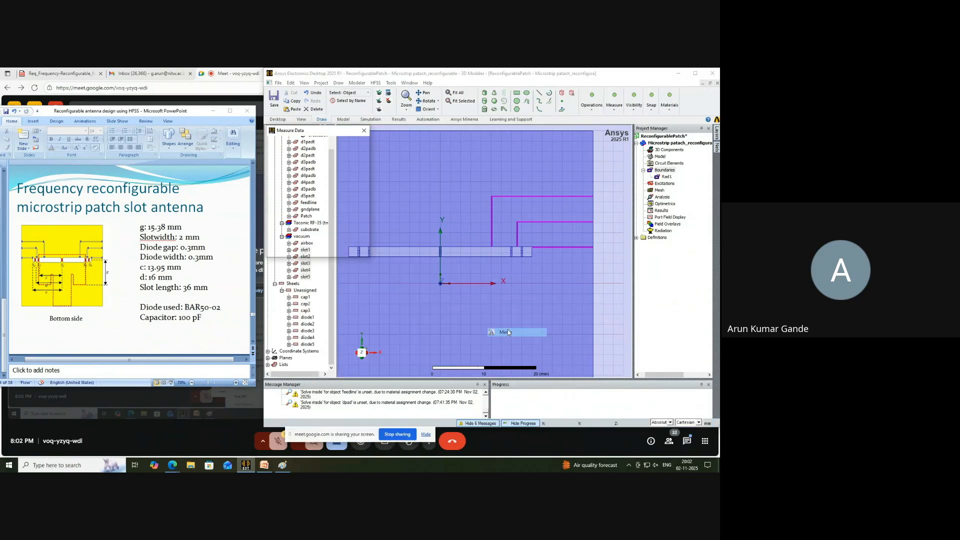
key(Tab)
text(0)
key(Tab)
text(0)
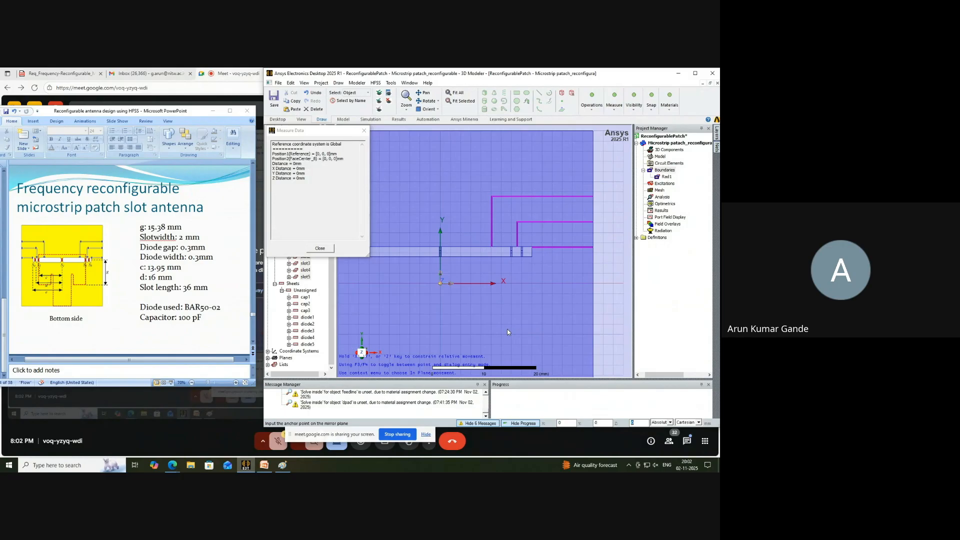
key(Return)
key(Return)
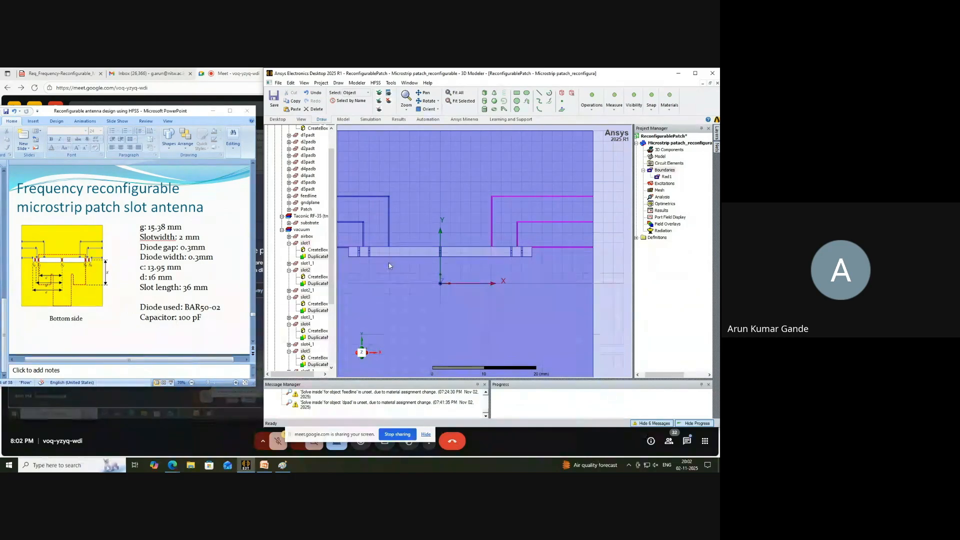
scroll(385, 263, down, 3)
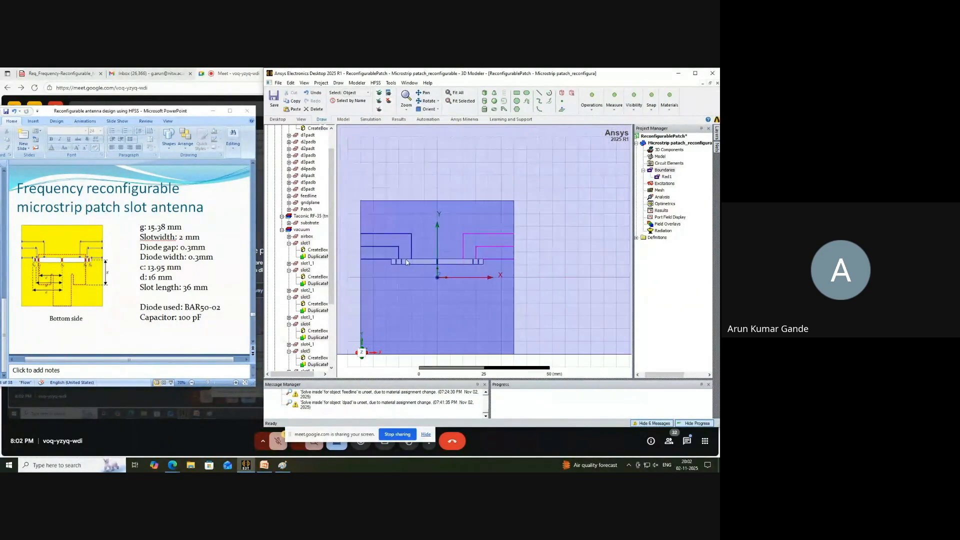
scroll(402, 275, up, 2)
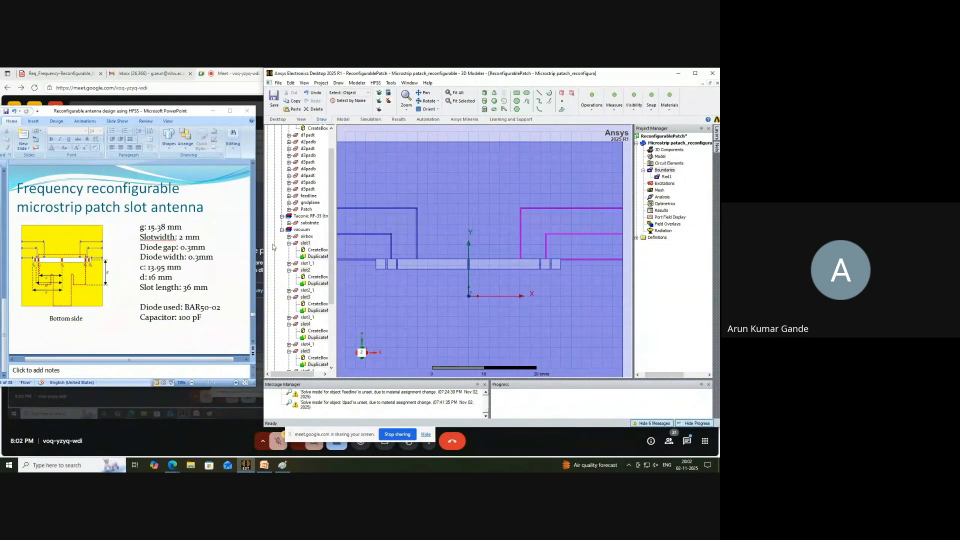
Collapse the operation histories of slot1 through slot5 in the model tree.
click(288, 243)
click(289, 257)
click(288, 270)
click(288, 283)
click(289, 297)
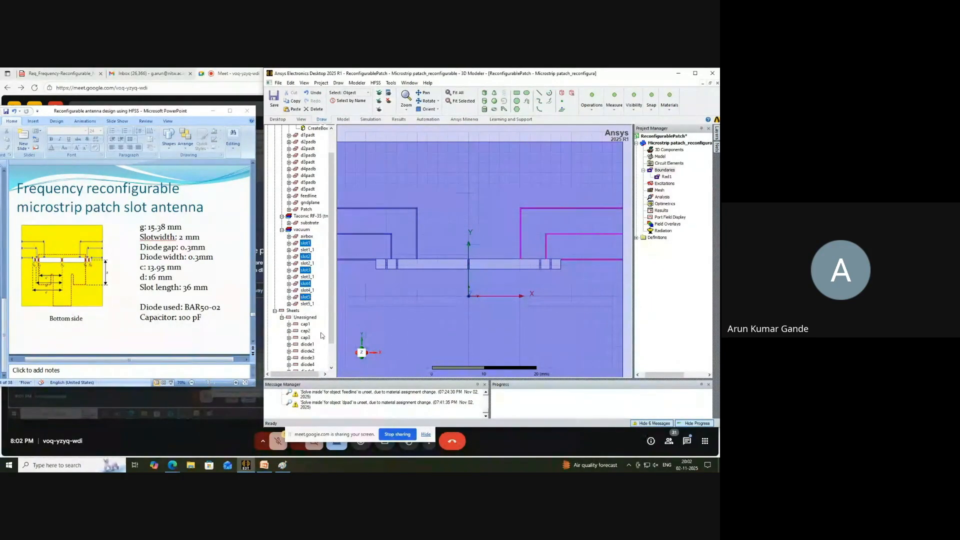
Duplicate the cap2 and cap3 sheets by mirroring them about the YZ plane through the origin.
scroll(323, 321, down, 2)
click(305, 303)
ctrl+click(305, 311)
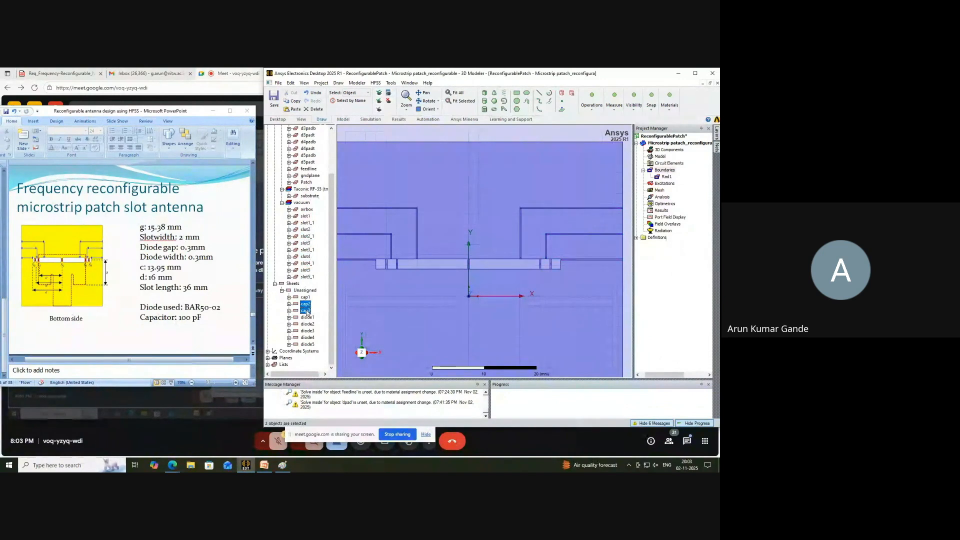
right_click(307, 311)
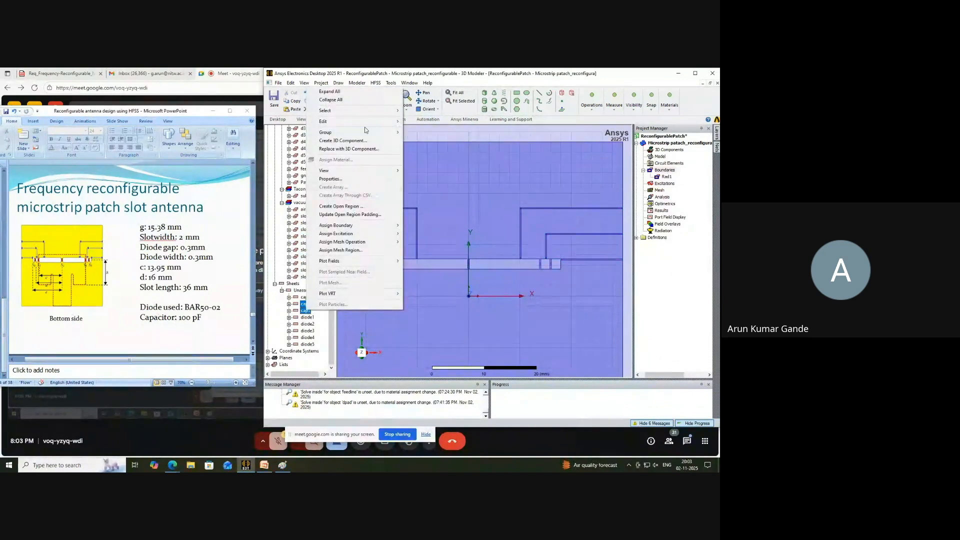
mouse_move(360, 121)
mouse_move(465, 168)
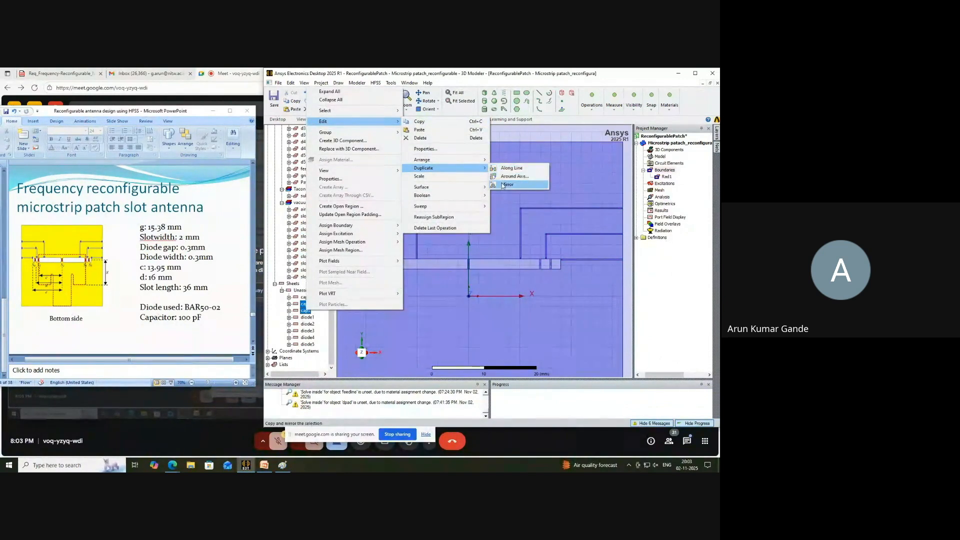
click(506, 185)
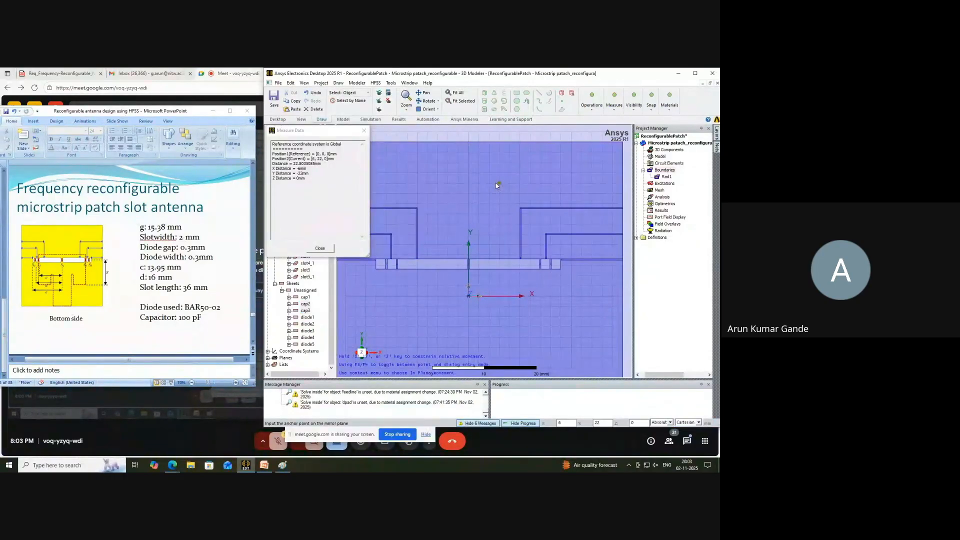
key(Tab)
text(0)
key(Tab)
key(Return)
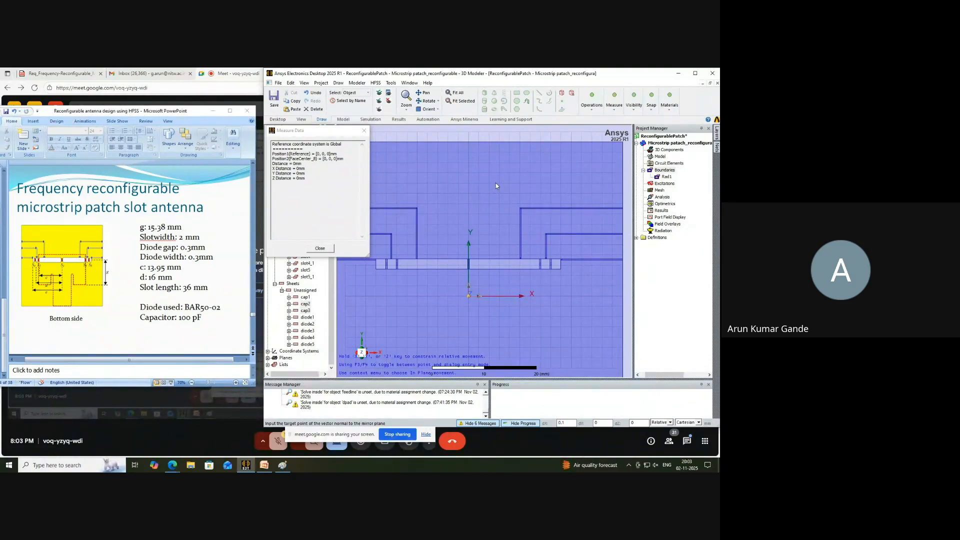
key(Return)
scroll(387, 267, up, 2)
scroll(392, 265, up, 1)
Duplicate the cap1 sheet by mirroring it about the YZ plane through the origin.
right_click(304, 297)
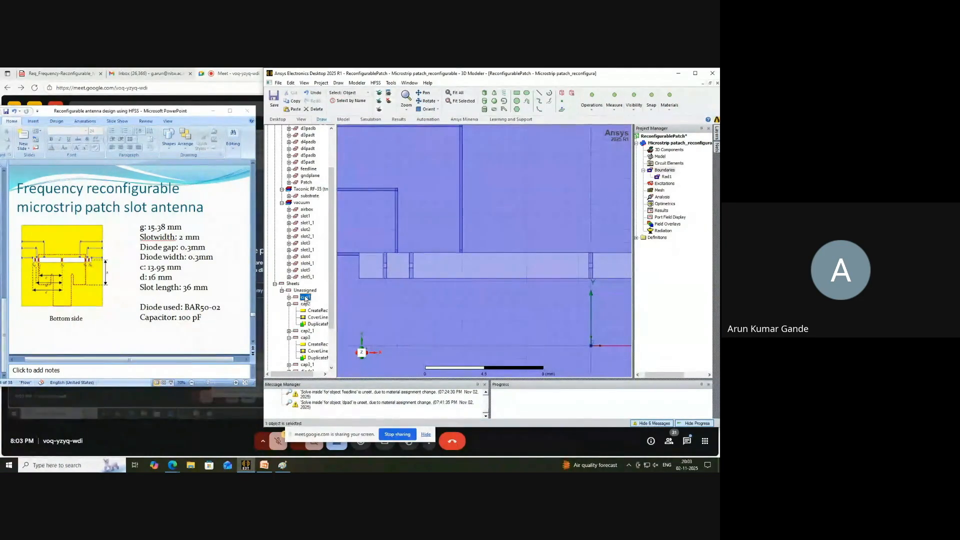
mouse_move(357, 111)
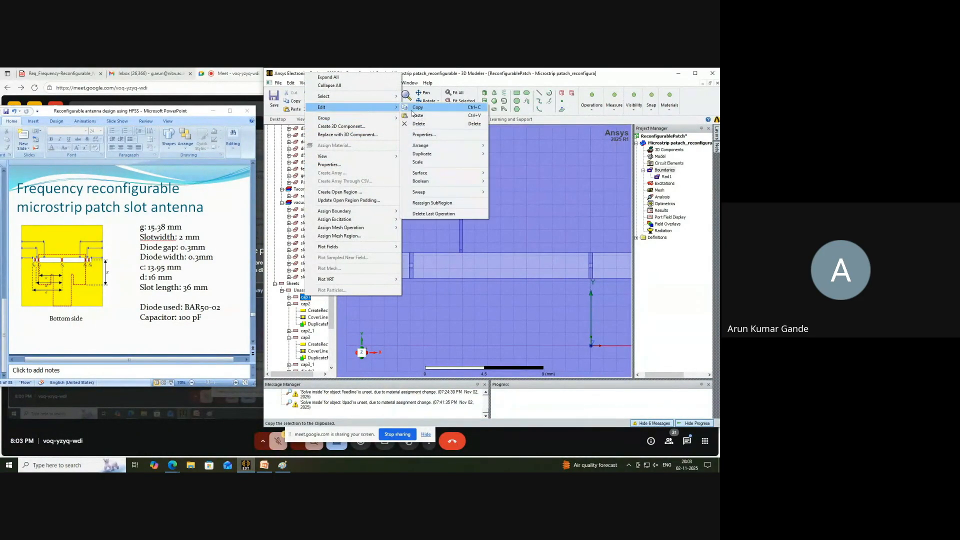
mouse_move(423, 155)
click(506, 170)
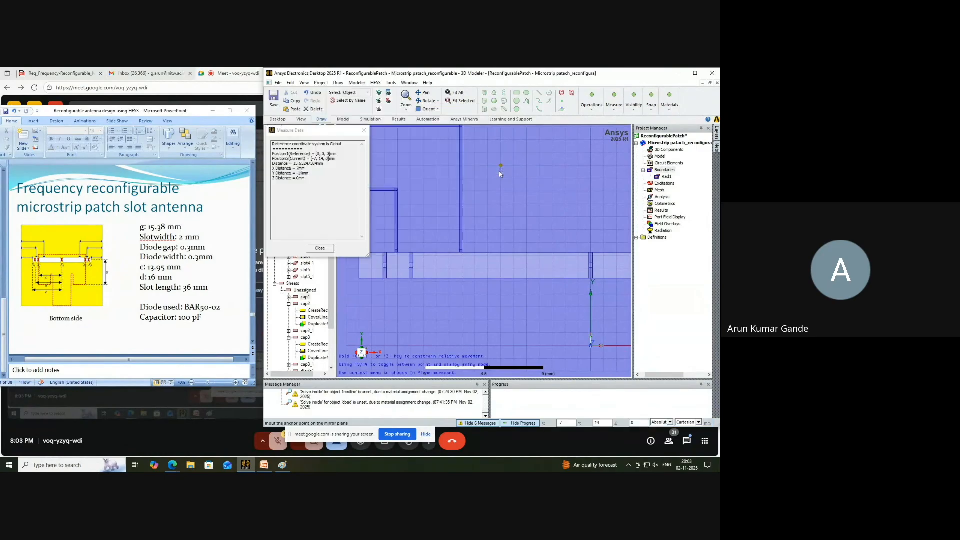
text(0)
key(Tab)
text(0)
key(Tab)
key(Return)
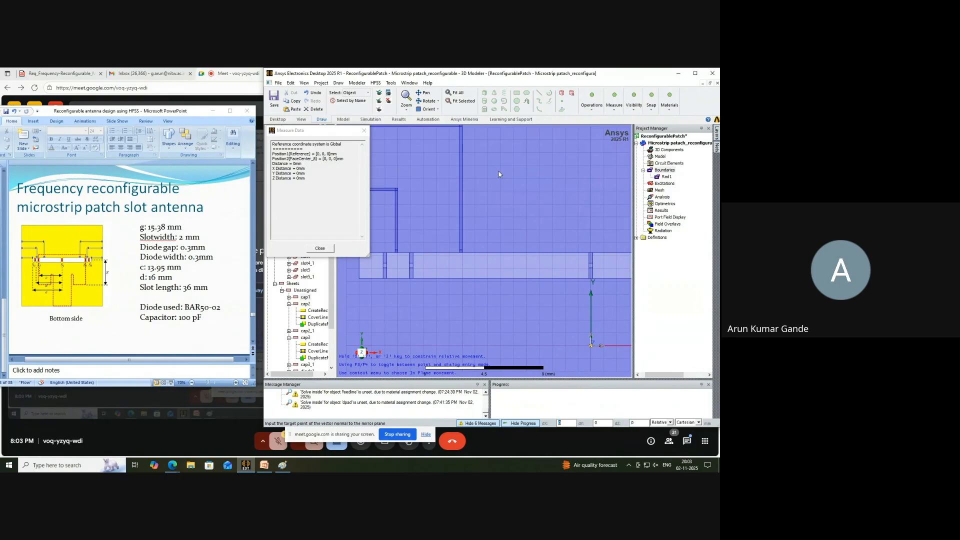
key(Return)
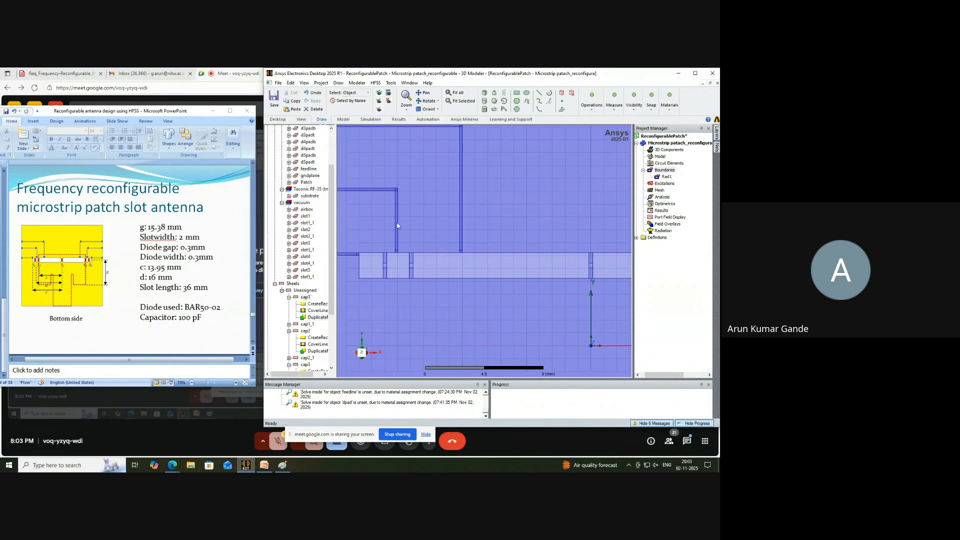
Collapse the operation histories of cap1, cap2 and cap3 in the model tree.
click(289, 297)
click(288, 311)
click(289, 324)
scroll(388, 247, down, 6)
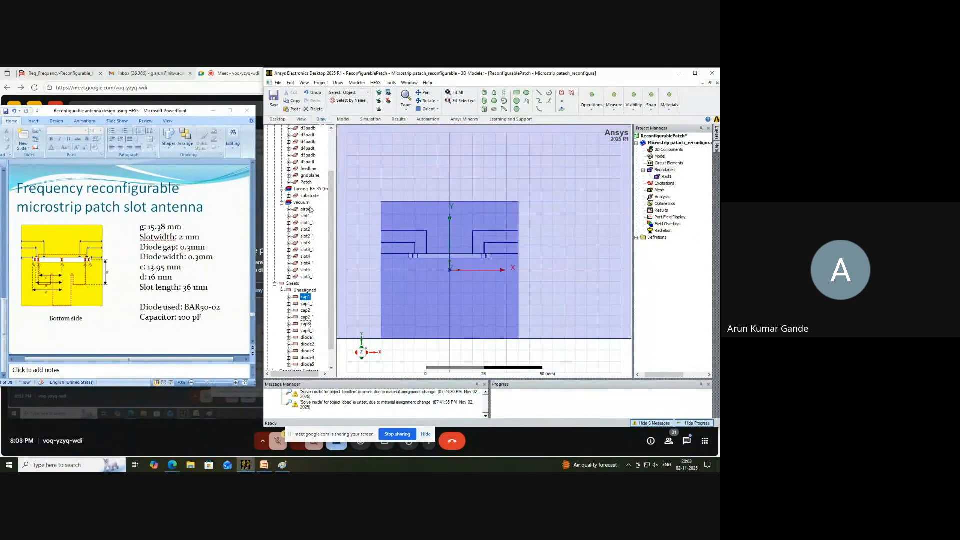
Subtract slot1 through slot5 and their mirrored copies slot1_1 through slot5_1 from the gndplane object.
click(310, 176)
ctrl+click(306, 216)
ctrl+click(306, 223)
ctrl+click(305, 230)
ctrl+click(307, 236)
ctrl+click(305, 243)
ctrl+click(307, 249)
ctrl+click(305, 256)
ctrl+click(307, 263)
ctrl+click(305, 270)
ctrl+click(307, 276)
click(358, 83)
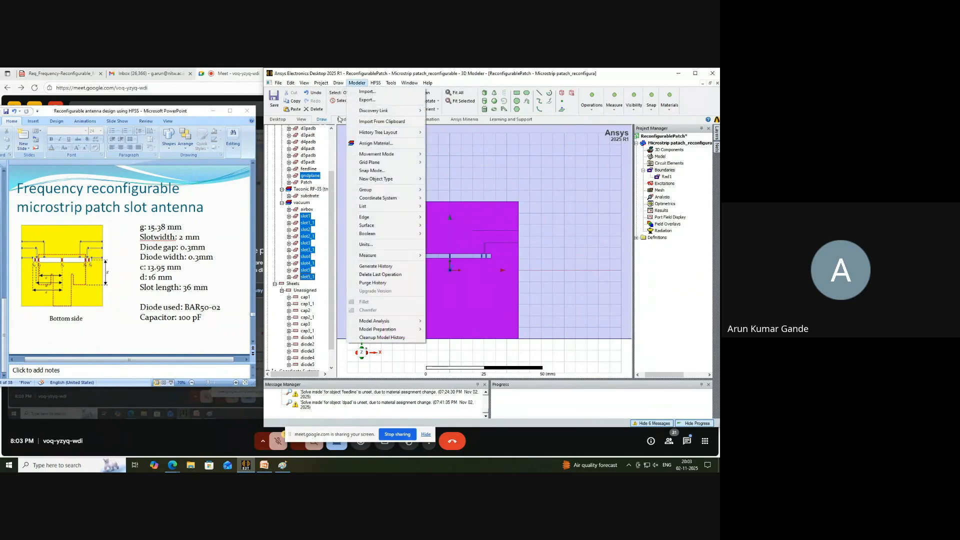
mouse_move(395, 225)
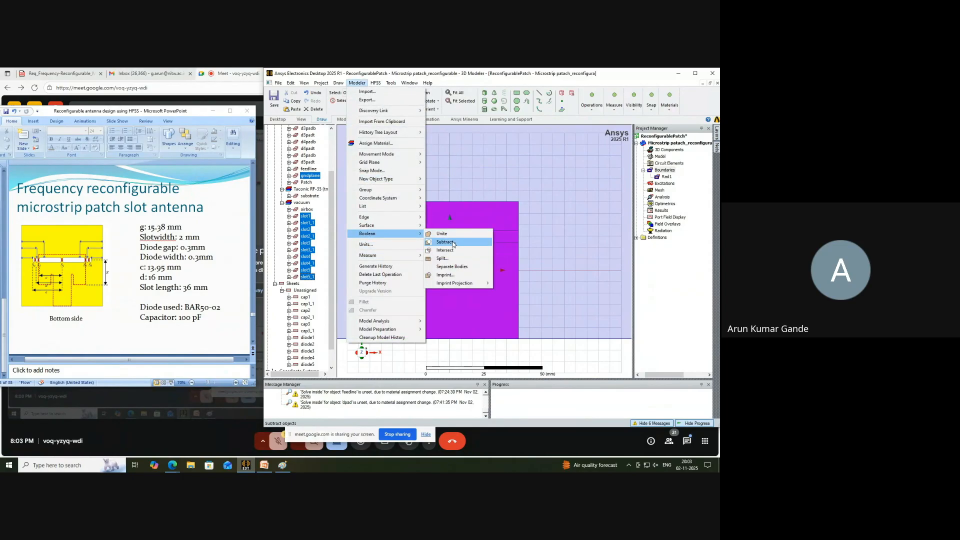
click(446, 242)
click(473, 285)
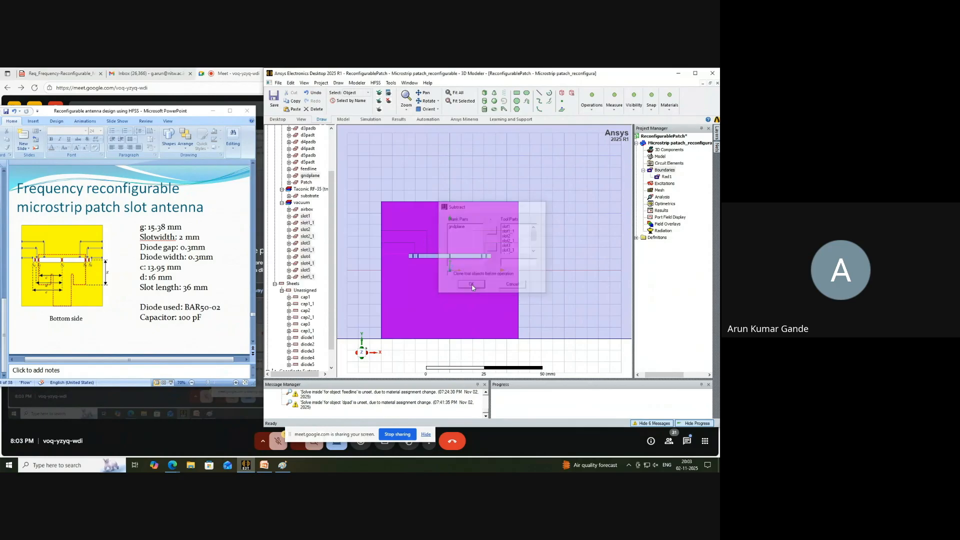
Clear the object selection and remove the messages listed for the Microstrip patach_reconfigurable design.
click(456, 191)
scroll(428, 234, up, 2)
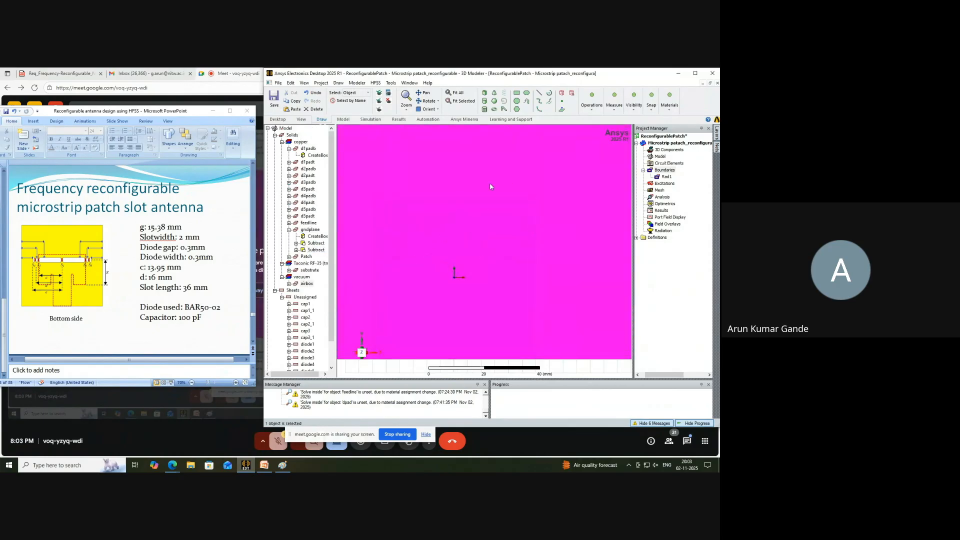
scroll(461, 152, down, 1)
scroll(518, 196, down, 2)
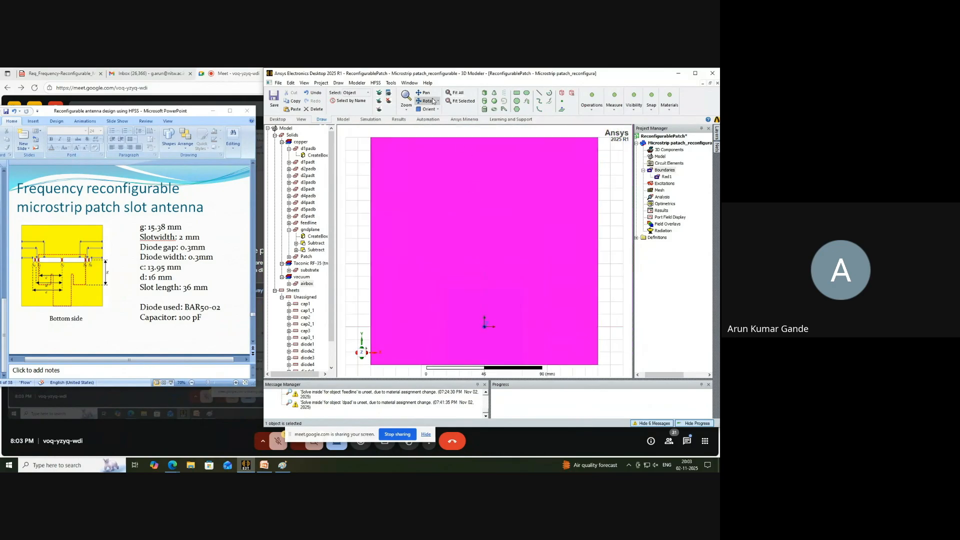
click(605, 160)
scroll(479, 320, up, 5)
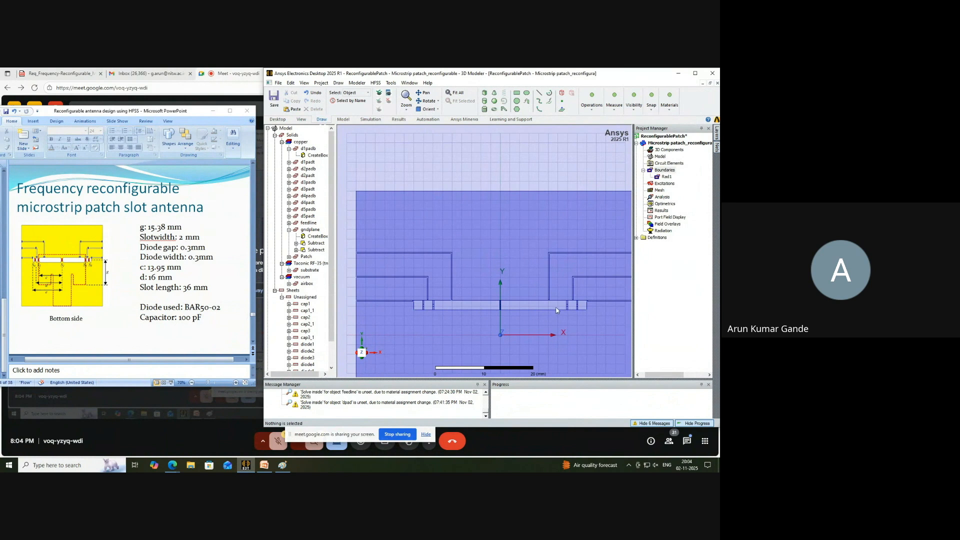
right_click(302, 400)
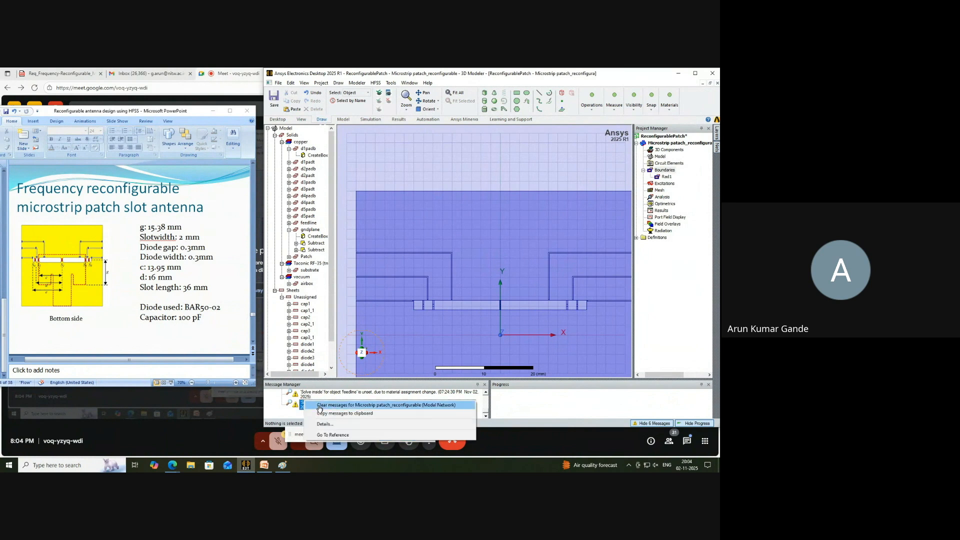
click(309, 406)
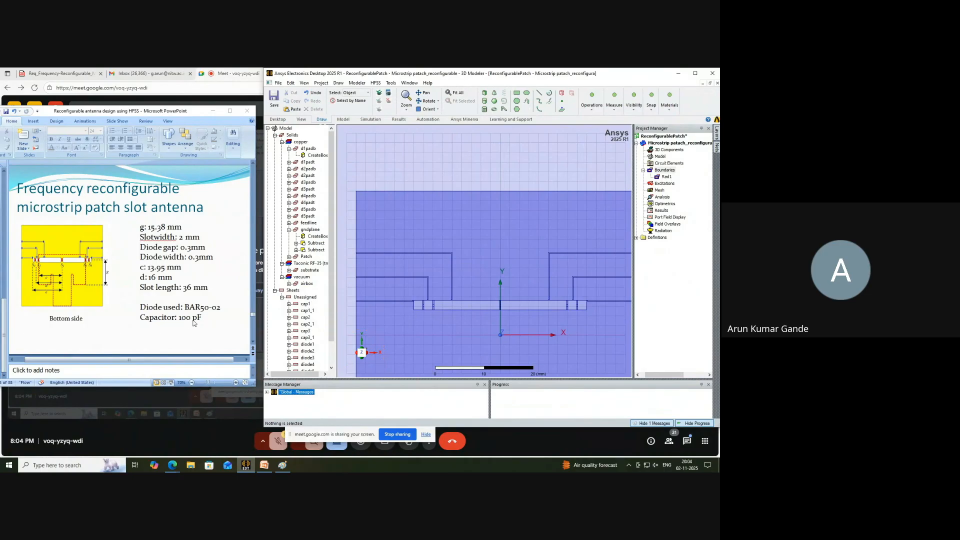
Start a Lumped RLC boundary on the cap1 sheet with only capacitance enabled, set to 100 pF.
click(306, 304)
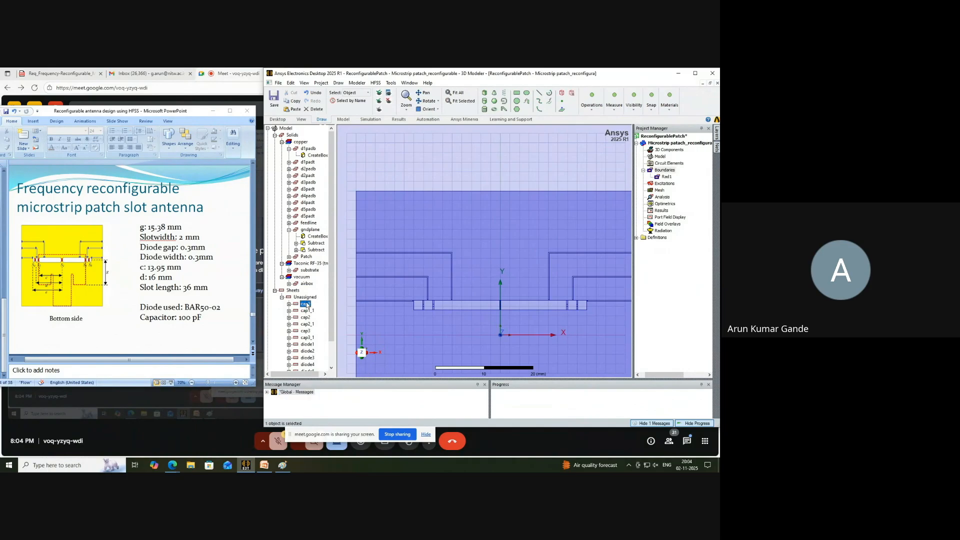
right_click(307, 304)
mouse_move(400, 220)
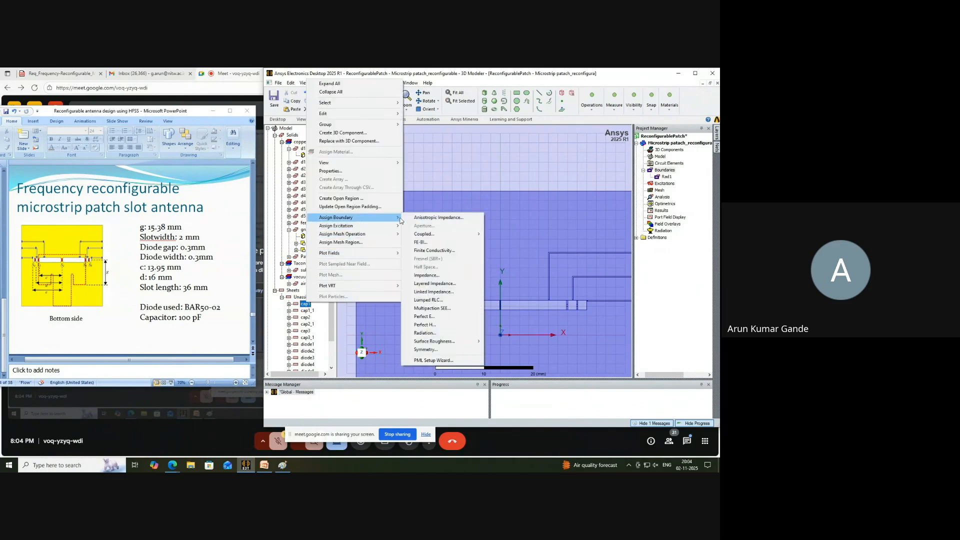
click(443, 302)
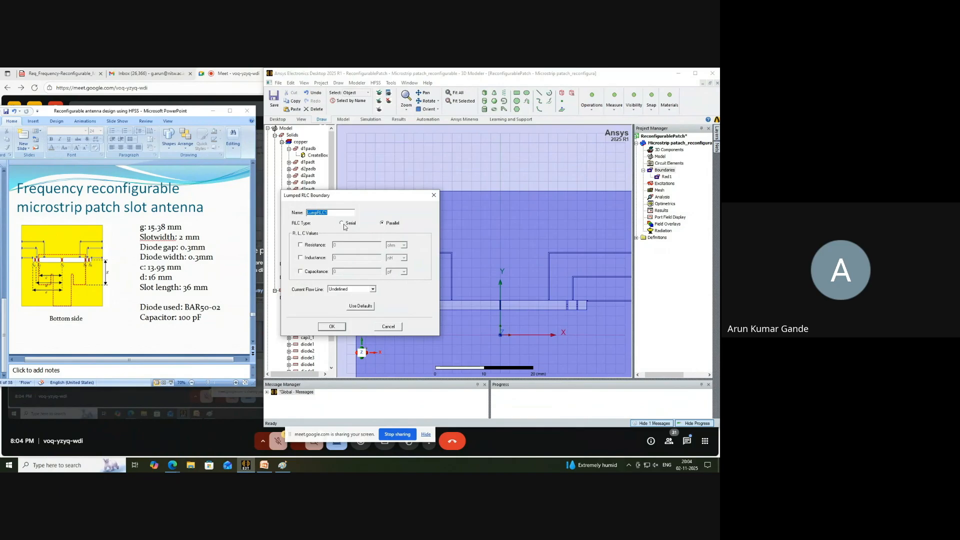
click(315, 273)
text(100)
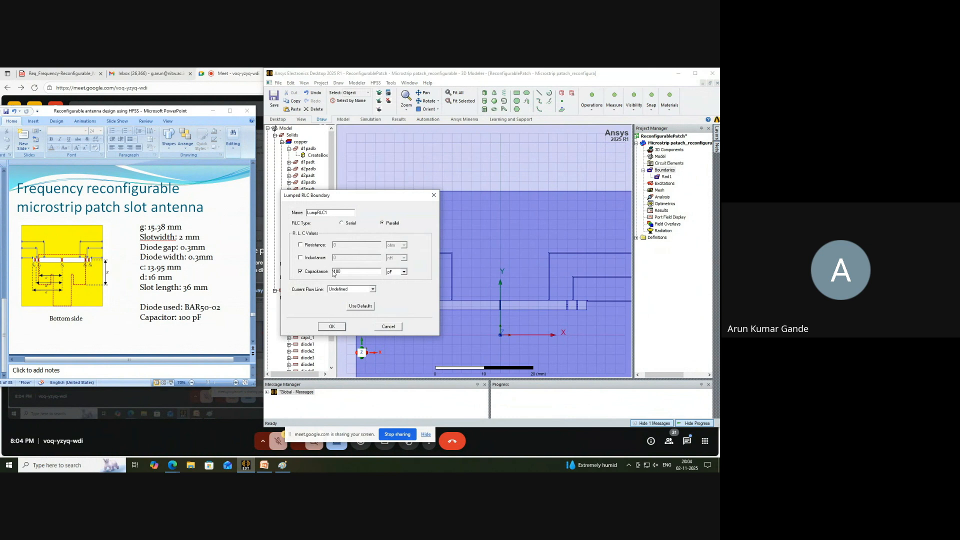
Define cap1's current flow line from its upper edge midpoint to its lower edge midpoint and accept the boundary.
click(373, 290)
click(352, 300)
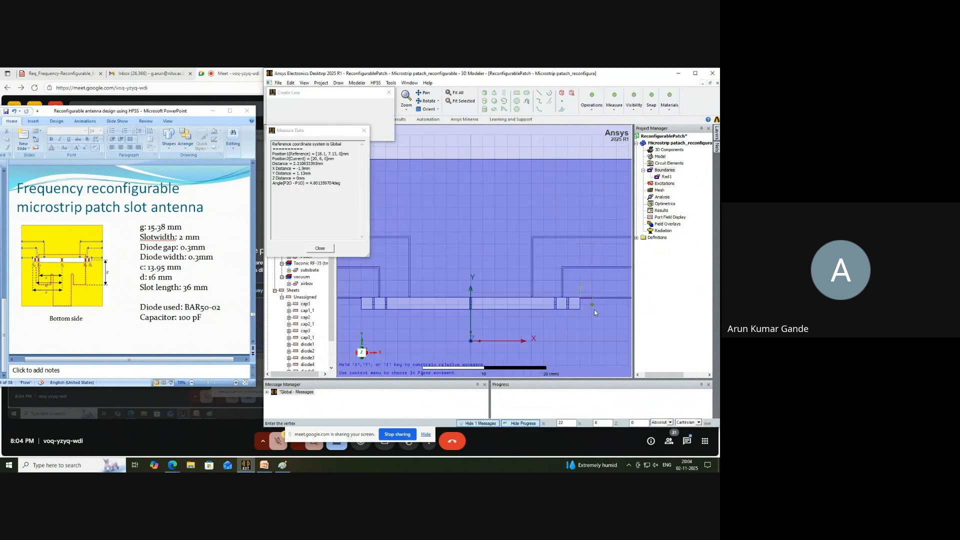
scroll(587, 300, up, 10)
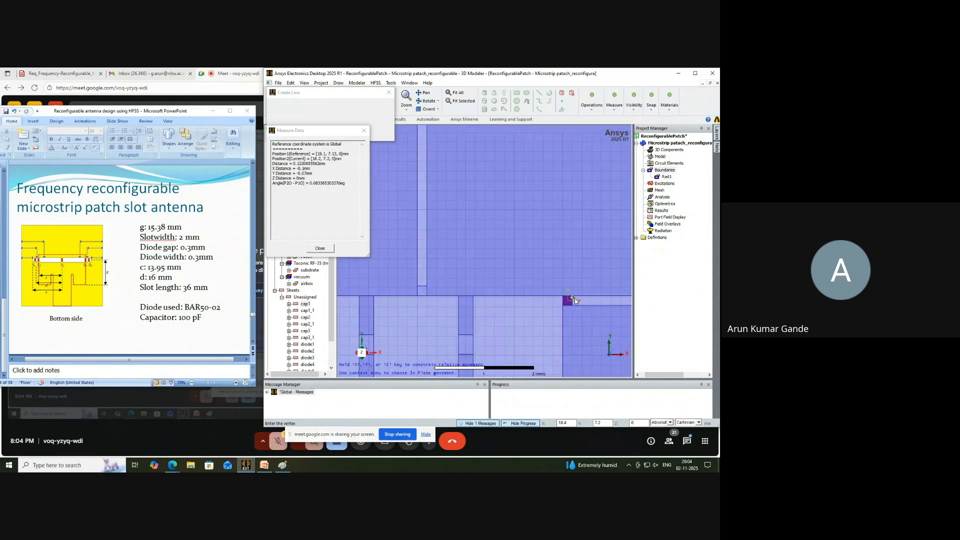
scroll(573, 299, up, 5)
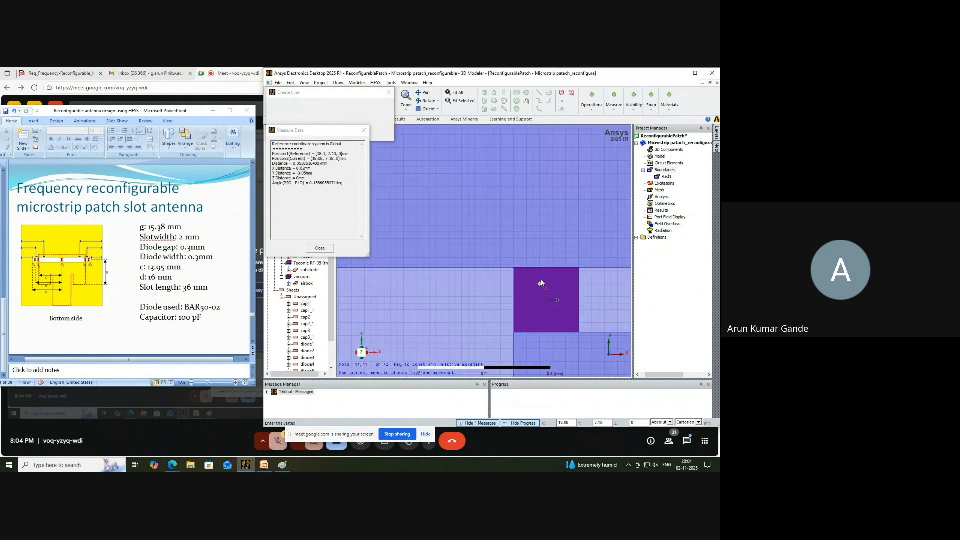
click(546, 269)
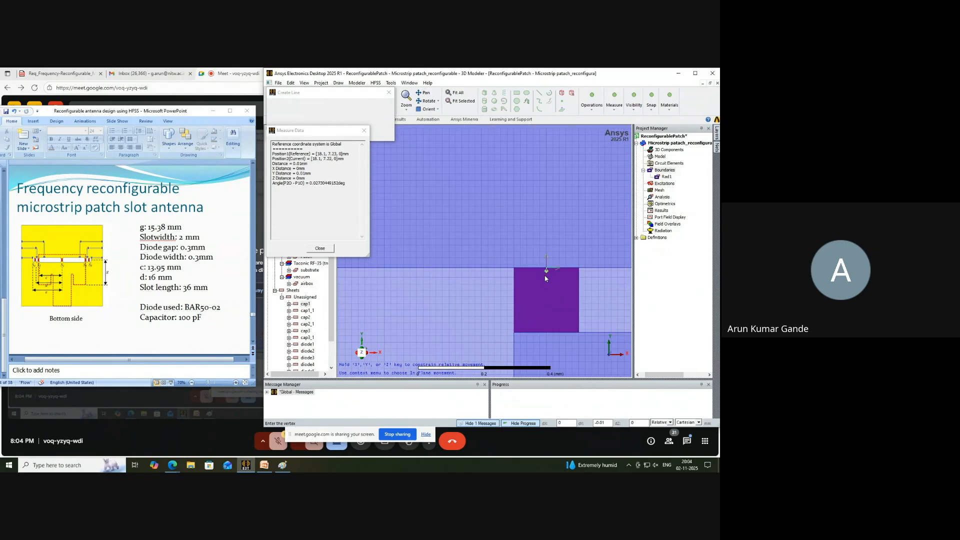
double_click(548, 332)
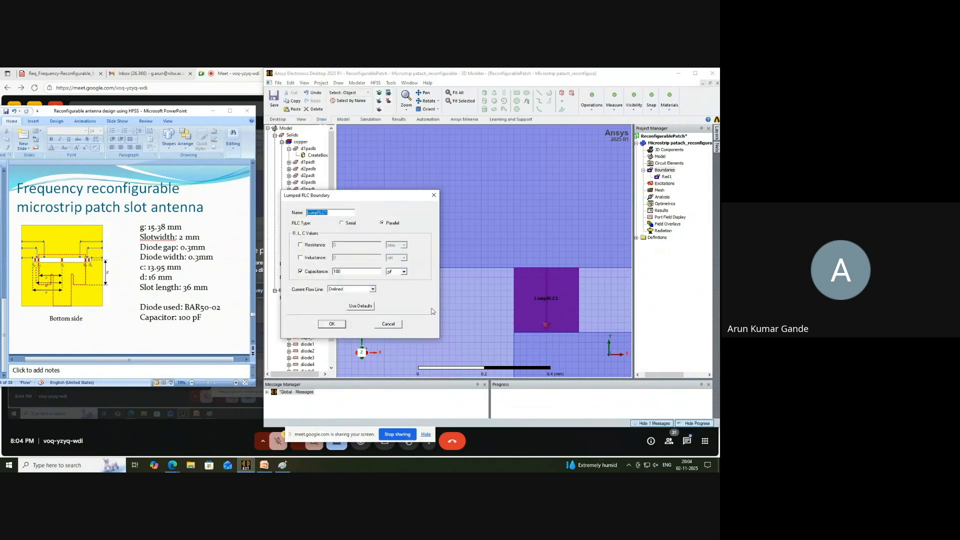
click(332, 324)
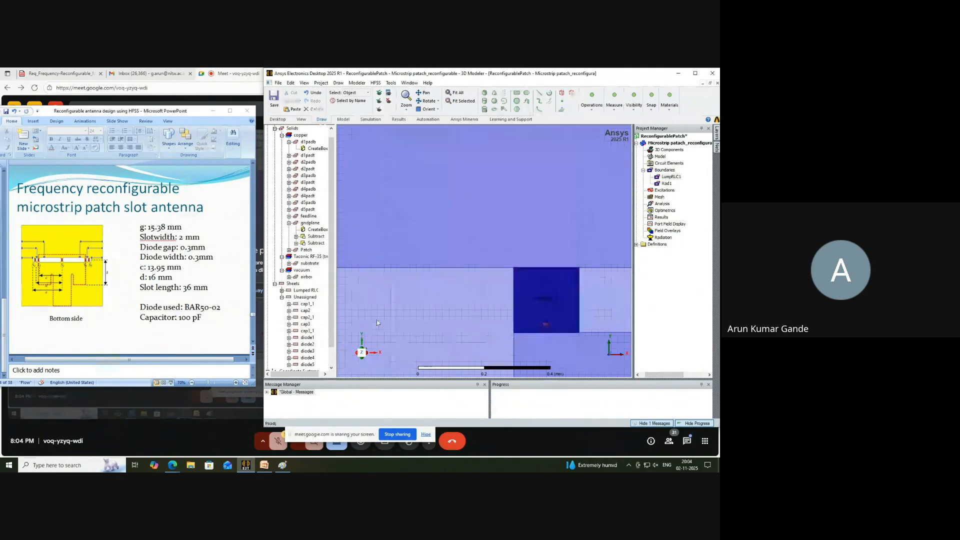
Start a Lumped RLC boundary on the cap2 sheet with only capacitance enabled, set to 100 pF.
scroll(420, 320, down, 2)
scroll(502, 317, down, 3)
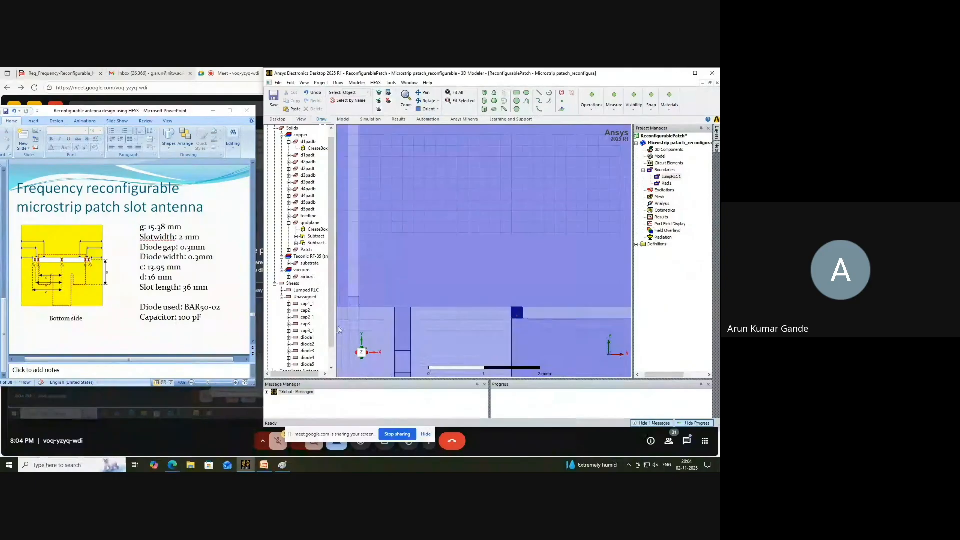
scroll(352, 305, up, 1)
scroll(380, 307, up, 3)
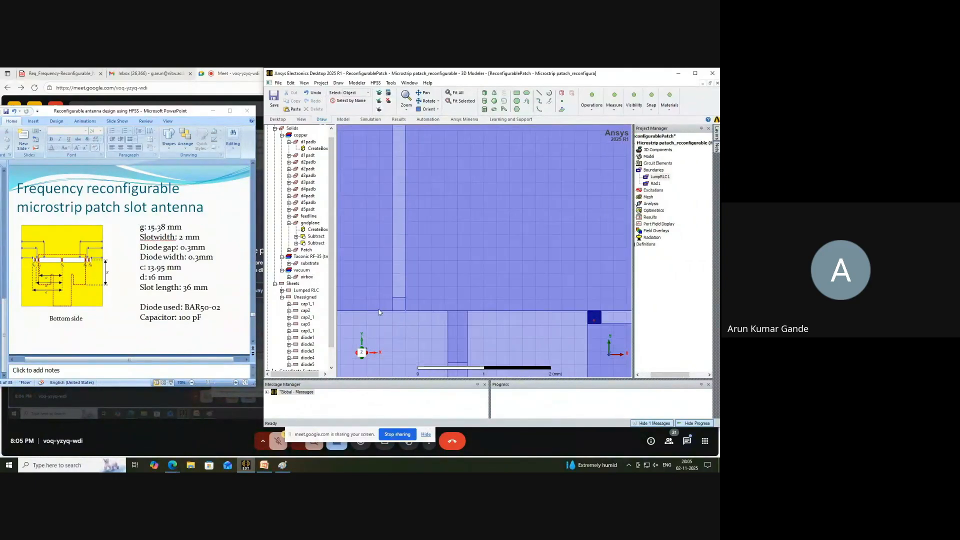
click(305, 311)
right_click(305, 311)
mouse_move(358, 224)
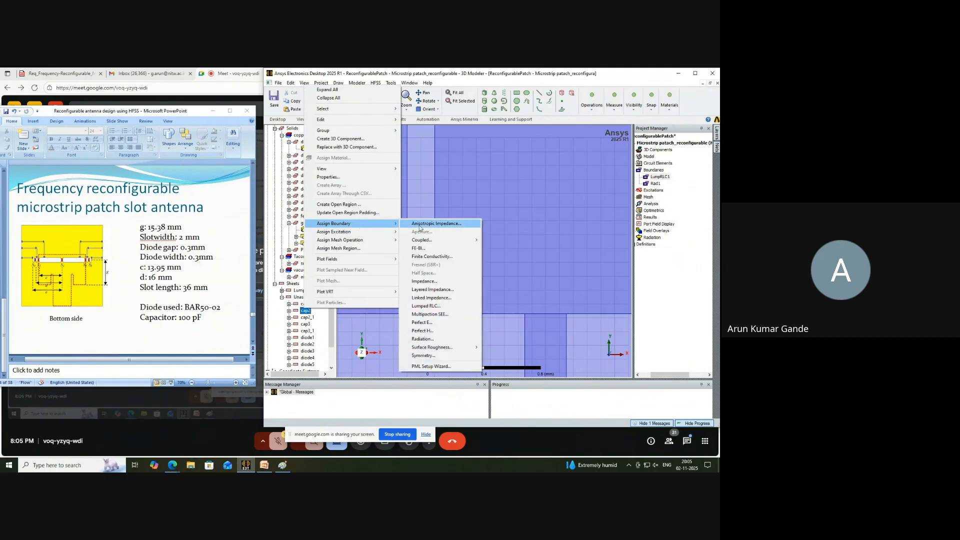
click(443, 306)
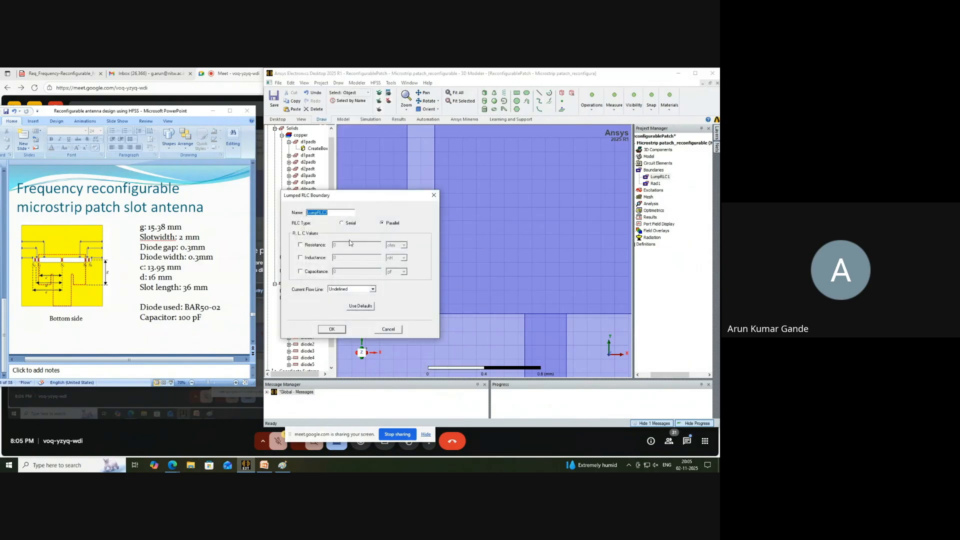
click(300, 272)
text(100)
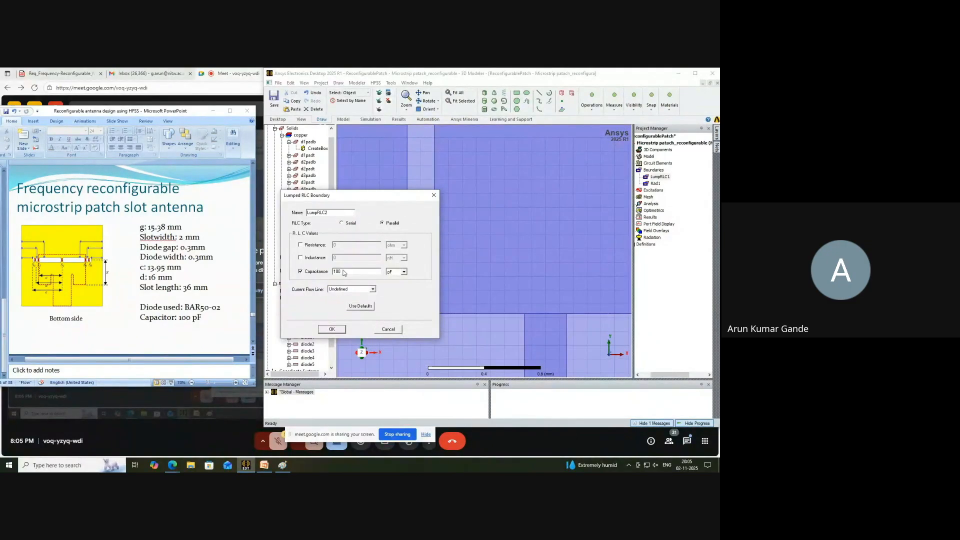
Define cap2's current flow line across its width from left to right edge midpoint and accept the boundary.
click(372, 289)
click(353, 303)
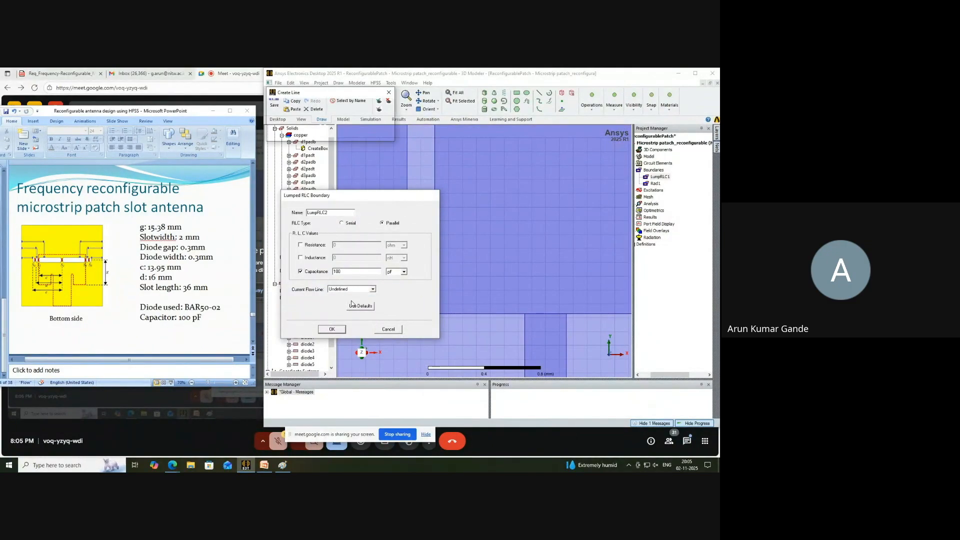
click(407, 301)
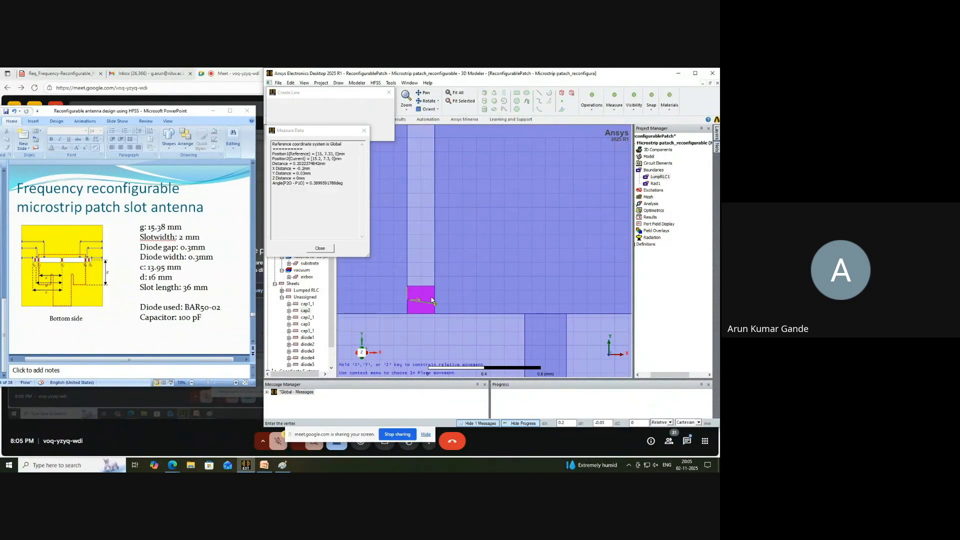
click(436, 301)
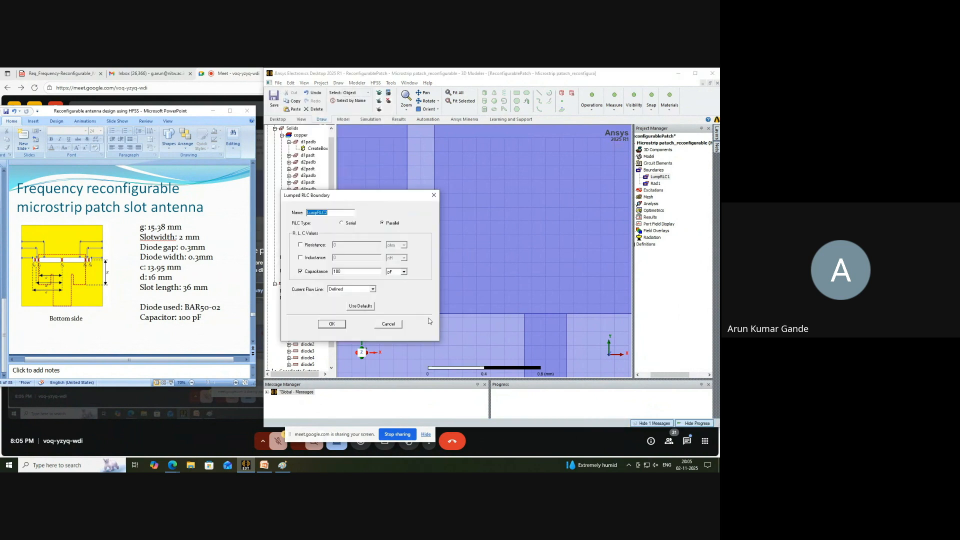
click(343, 324)
Start a Lumped RLC boundary on the cap3 sheet with only capacitance enabled, set to 100 pF.
scroll(531, 308, down, 5)
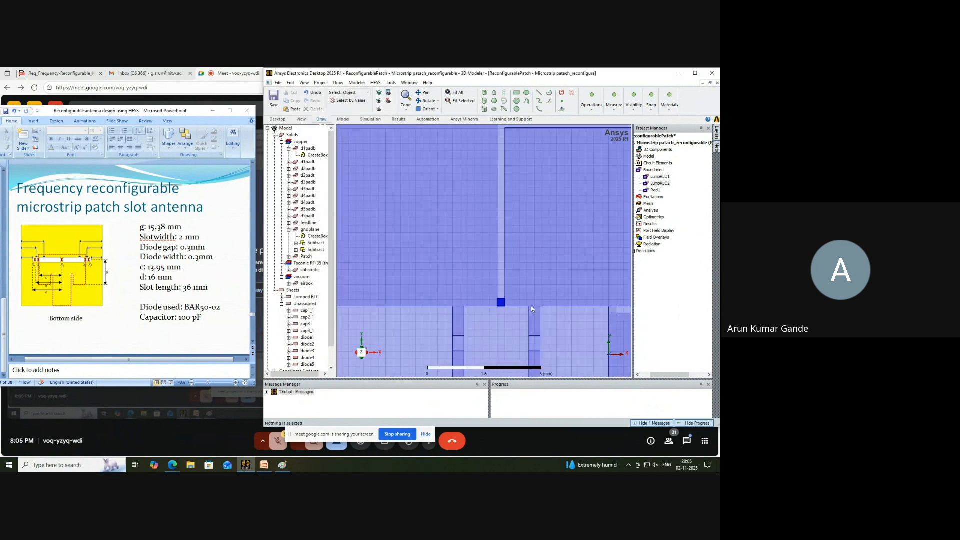
scroll(531, 309, up, 4)
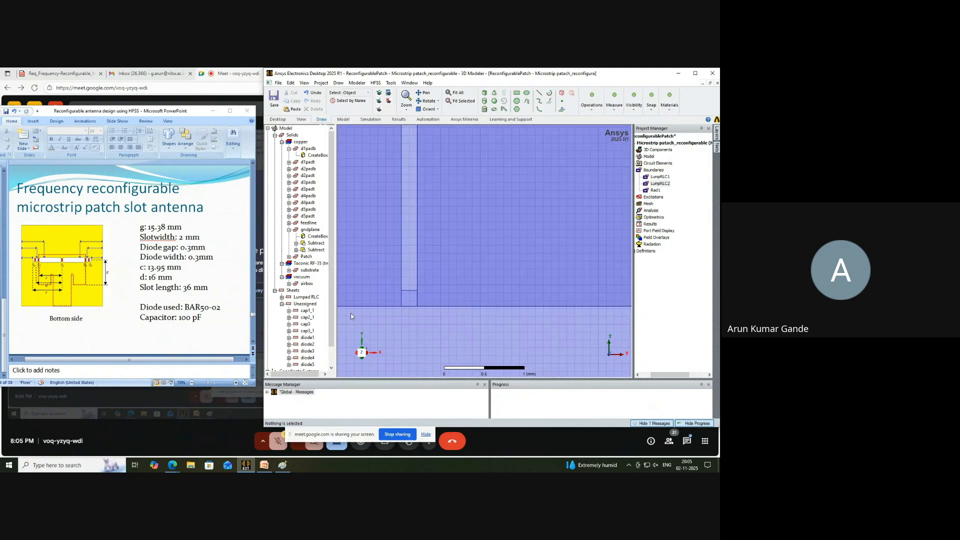
click(305, 324)
right_click(306, 324)
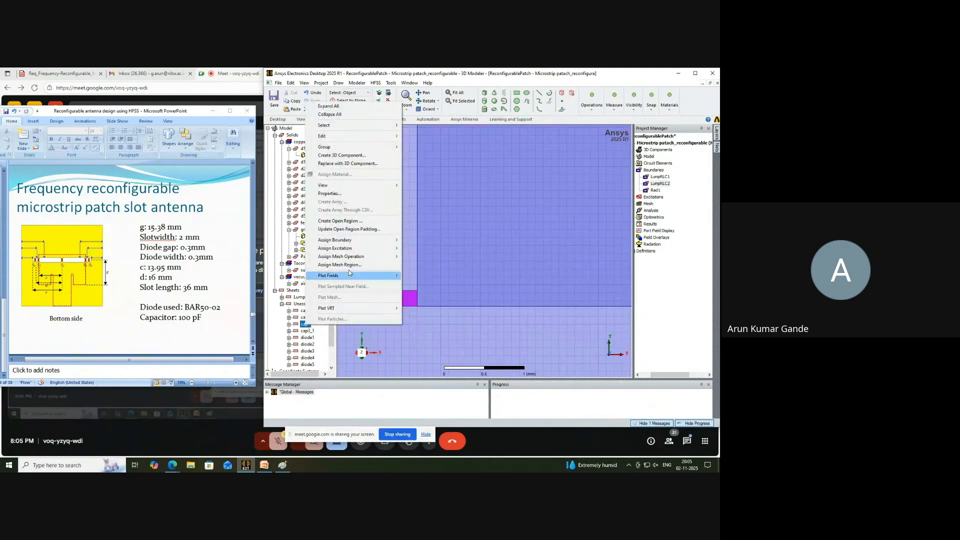
mouse_move(345, 240)
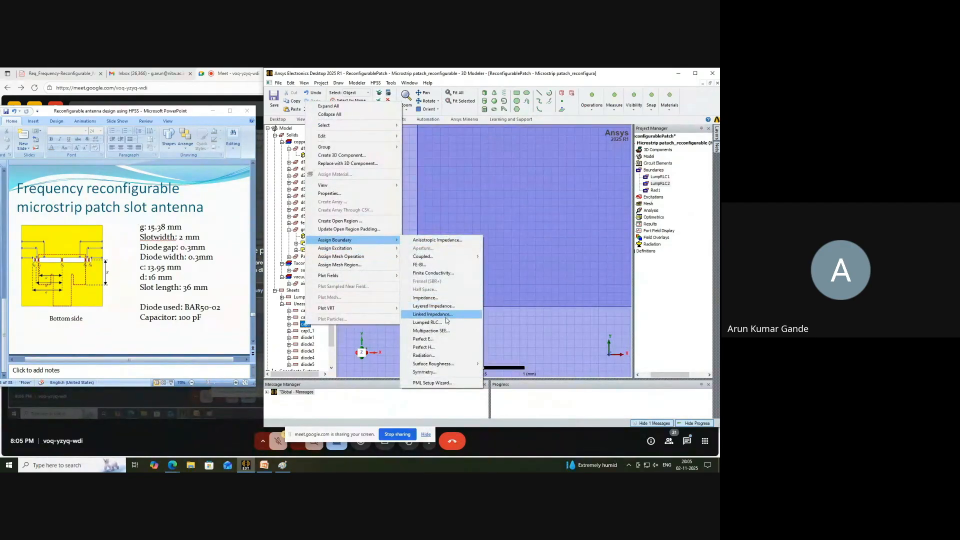
click(427, 322)
click(301, 272)
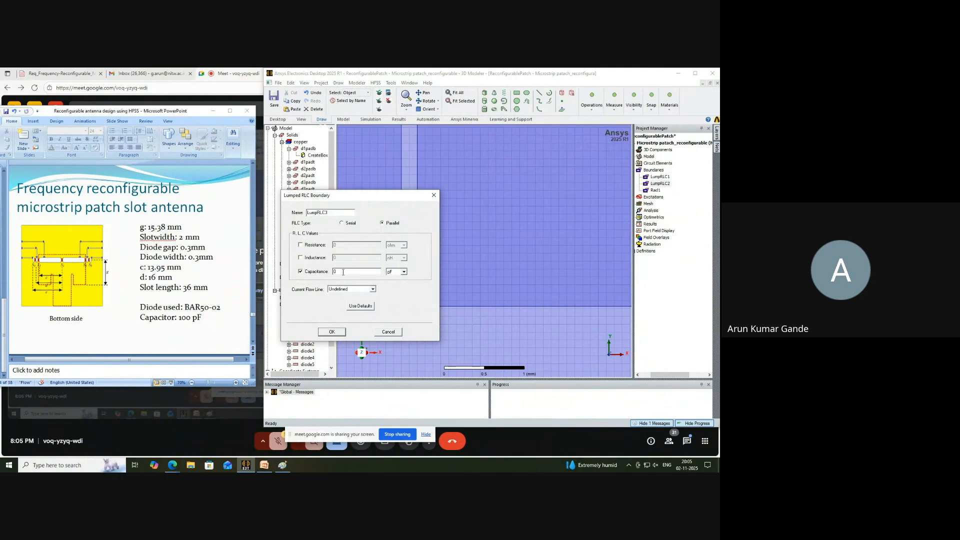
text(100)
Define cap3's current flow line from its left edge midpoint to its right edge midpoint and accept the boundary.
click(372, 289)
click(362, 302)
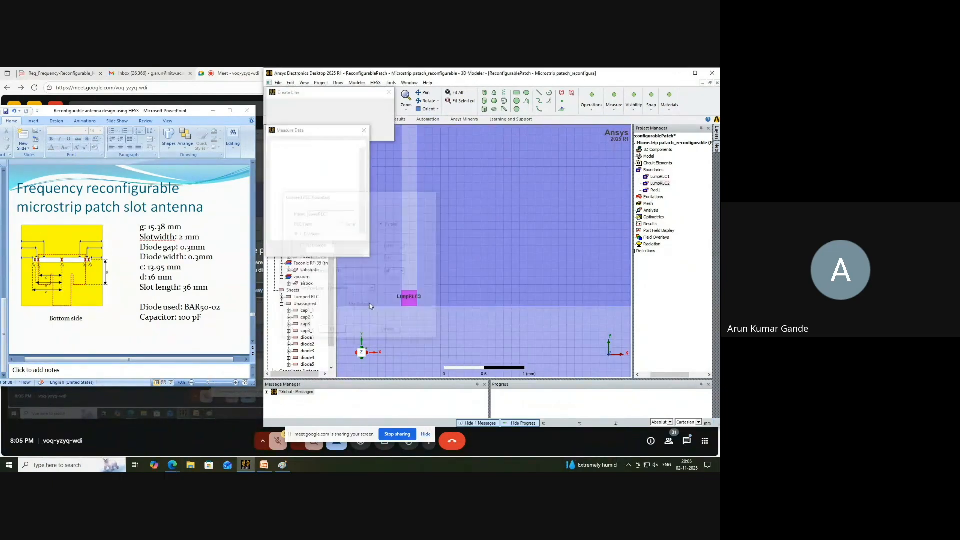
click(403, 300)
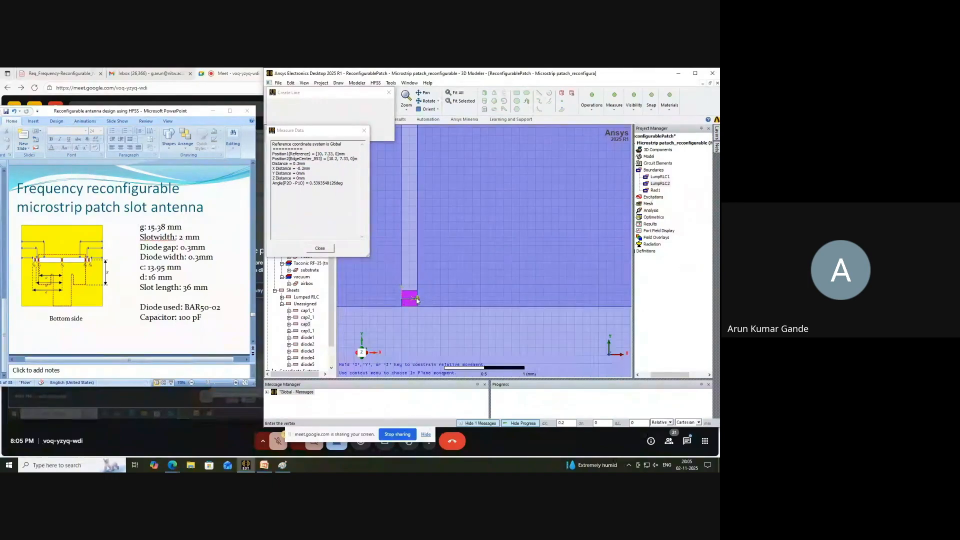
click(332, 324)
scroll(506, 266, down, 8)
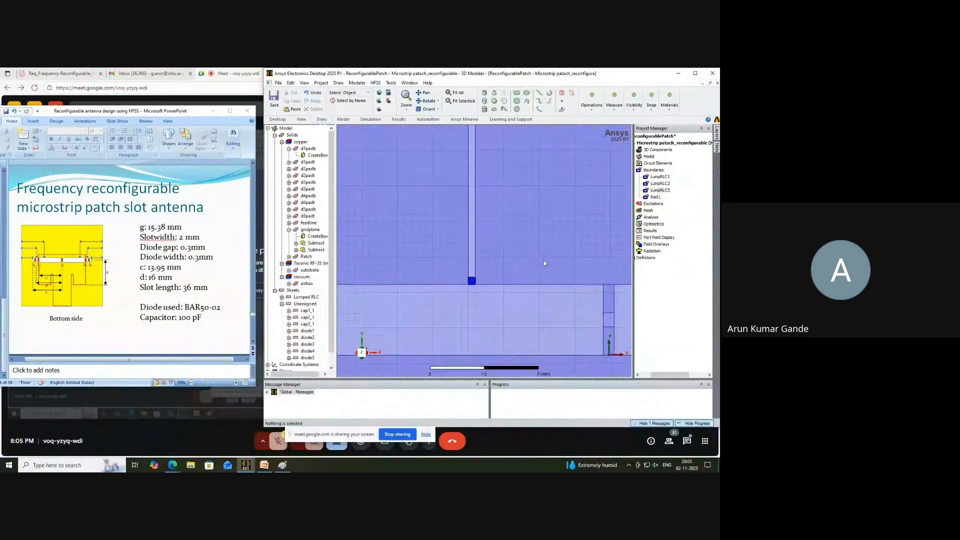
scroll(592, 299, down, 5)
scroll(410, 297, up, 6)
scroll(424, 289, up, 2)
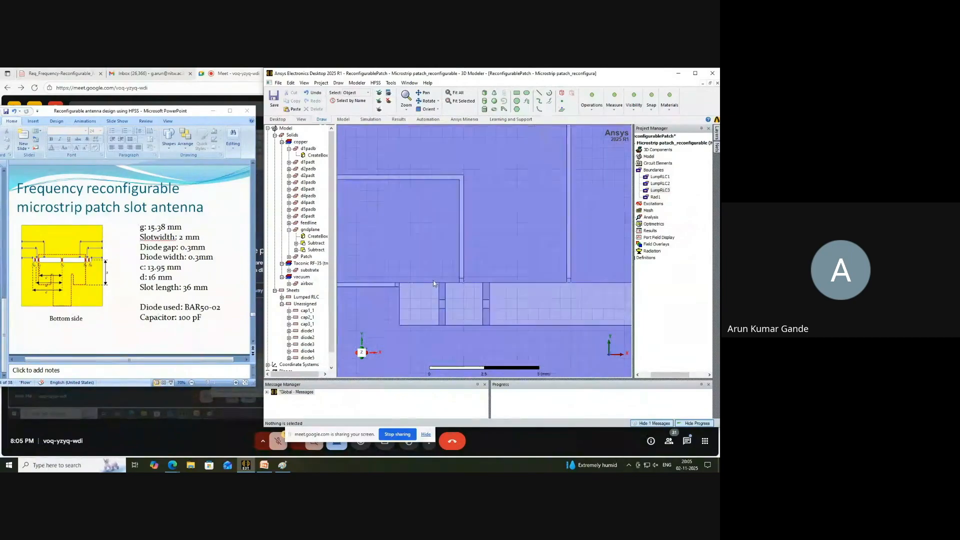
right_click(307, 311)
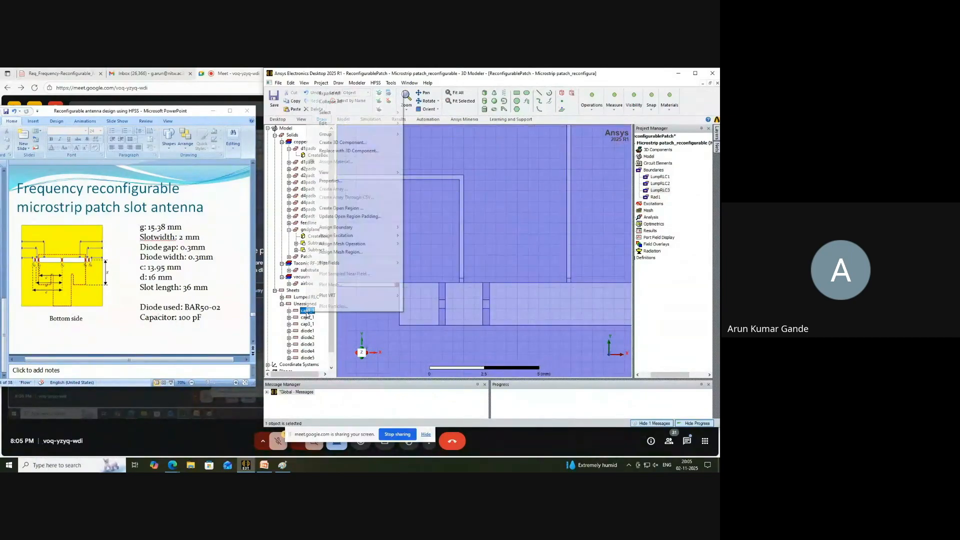
mouse_move(352, 236)
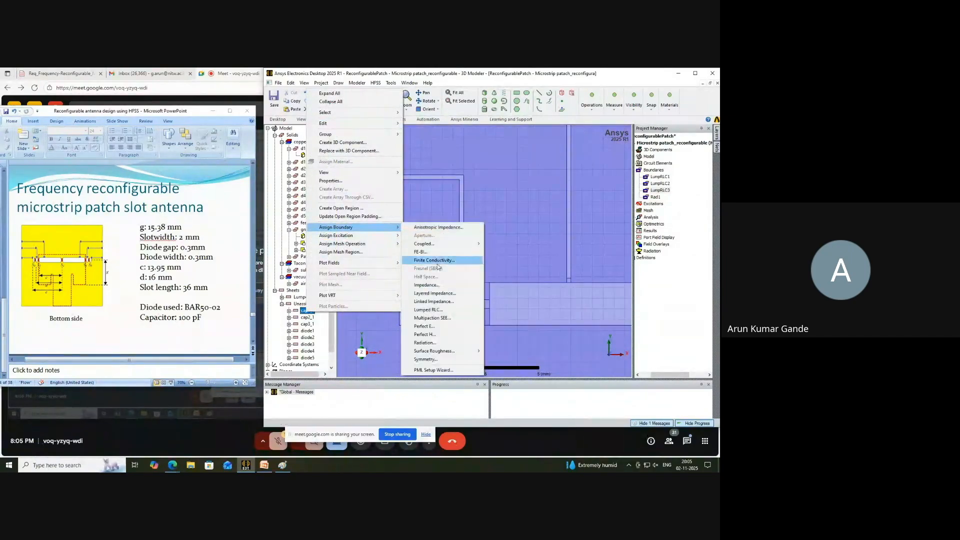
click(440, 303)
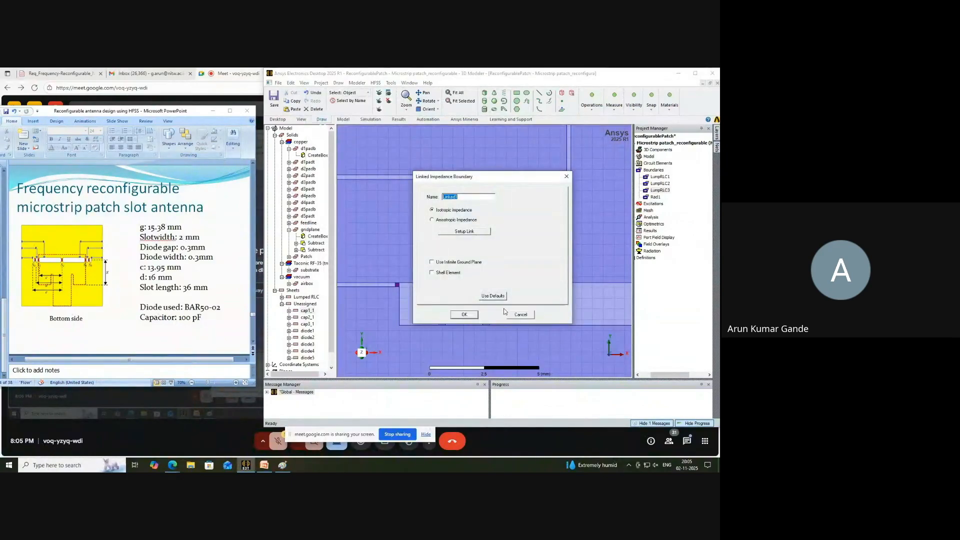
click(517, 314)
Start a Lumped RLC boundary on the cap1_1 sheet with only capacitance enabled, set to 100 pF.
right_click(307, 311)
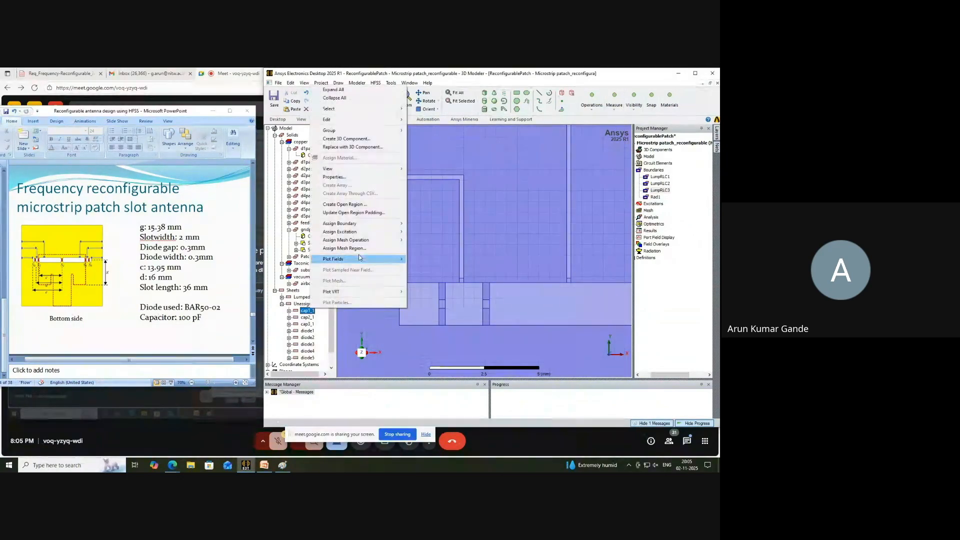
mouse_move(360, 223)
click(450, 302)
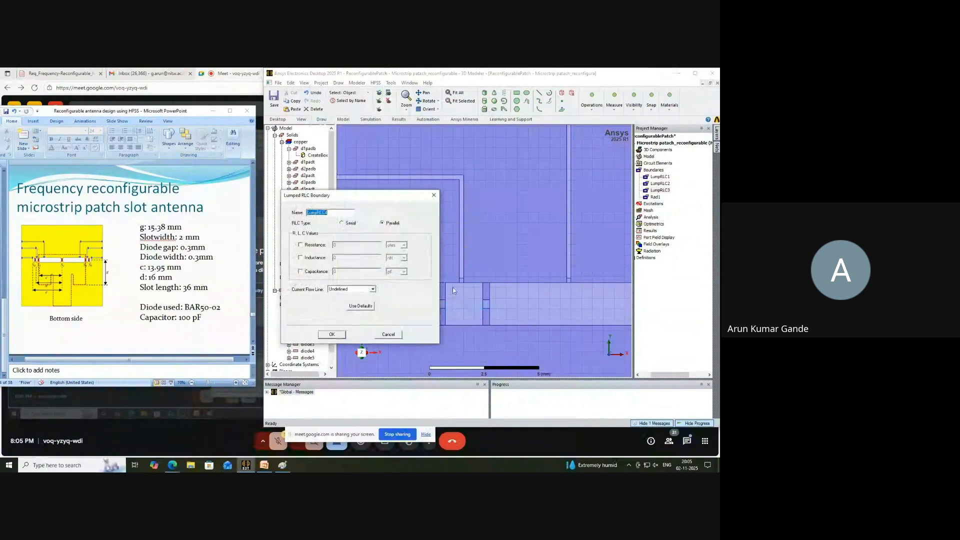
click(319, 272)
Define cap1_1's current flow line from its upper edge midpoint to its lower edge midpoint and accept the boundary.
click(373, 289)
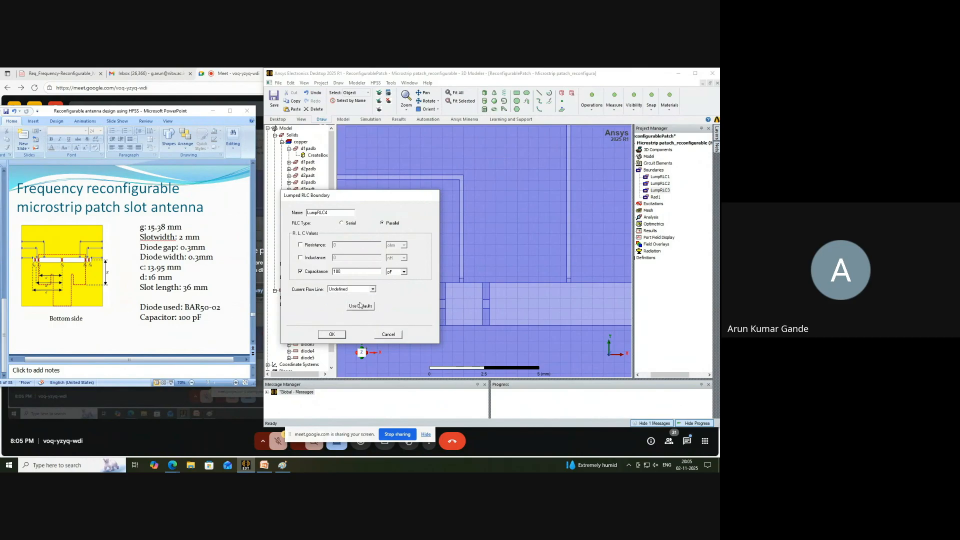
click(350, 297)
scroll(390, 288, up, 4)
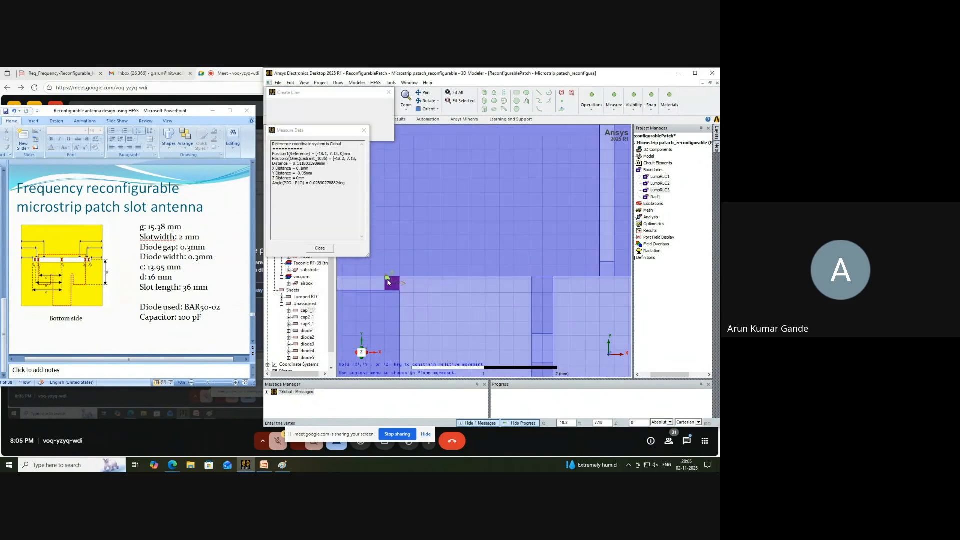
click(391, 290)
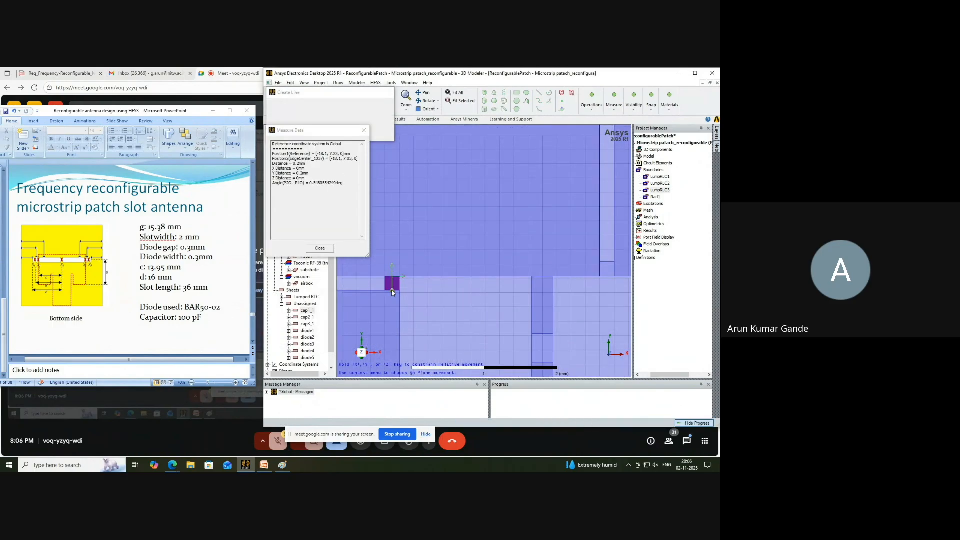
click(331, 324)
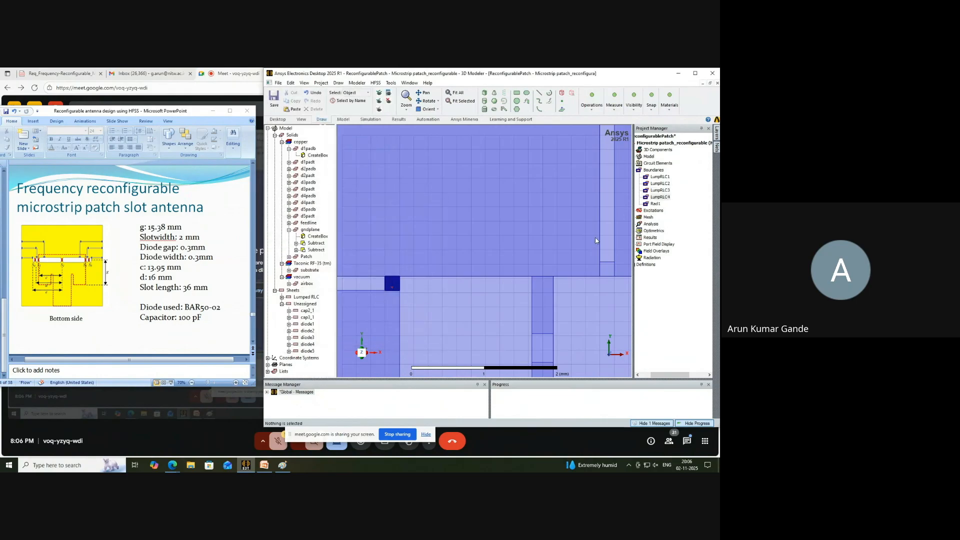
Start a Lumped RLC boundary on the cap2_1 sheet with only capacitance enabled, set to 100 pF.
scroll(592, 243, down, 2)
scroll(465, 235, down, 6)
scroll(530, 245, up, 4)
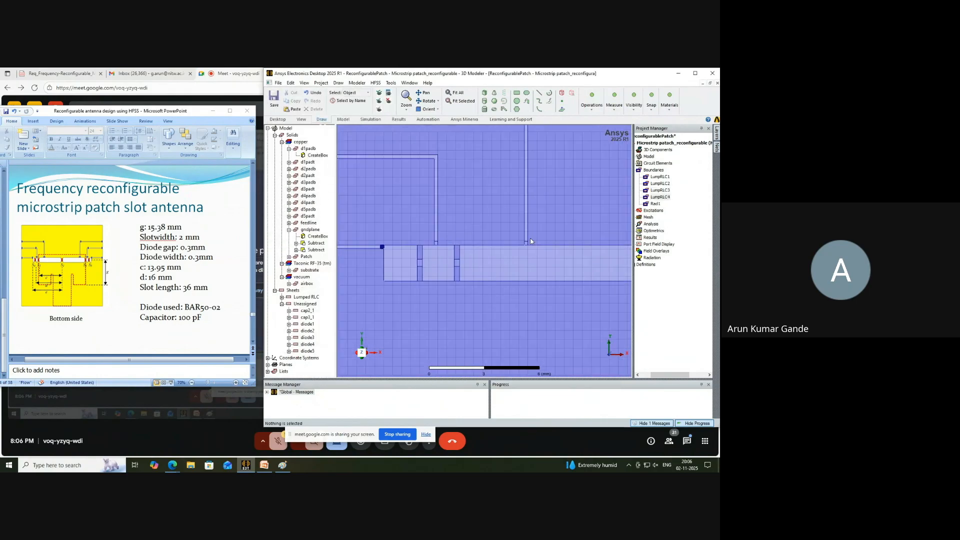
scroll(525, 246, up, 1)
right_click(306, 311)
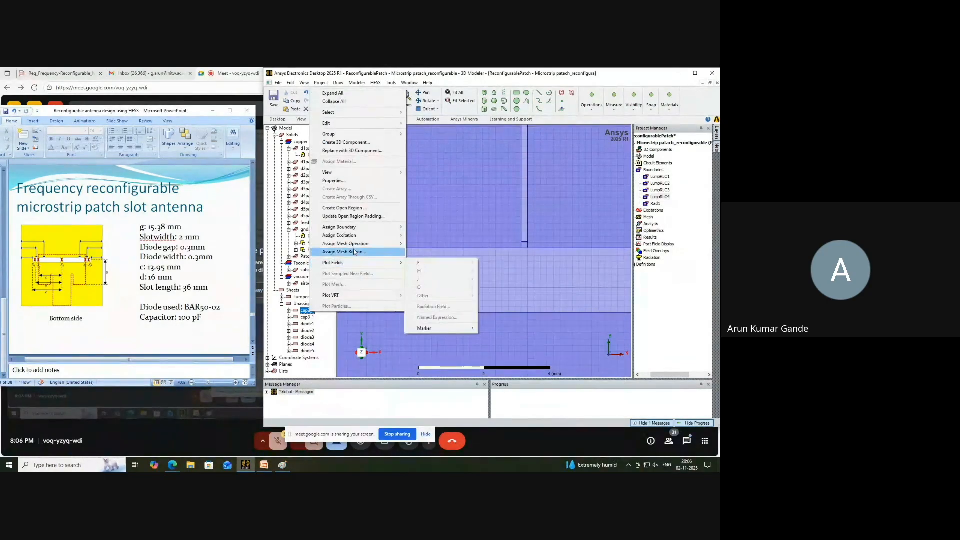
mouse_move(361, 229)
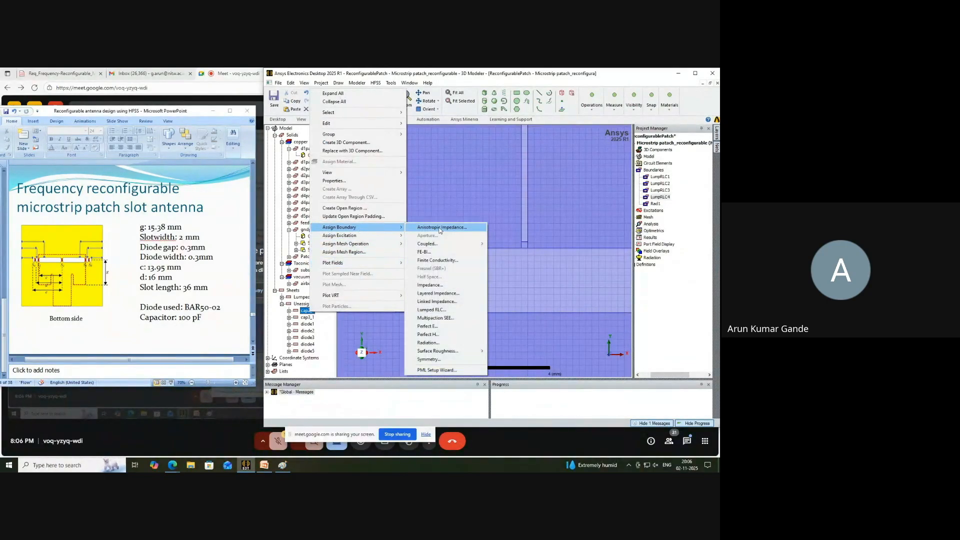
click(442, 311)
click(300, 271)
drag(352, 274, 312, 270)
text(100)
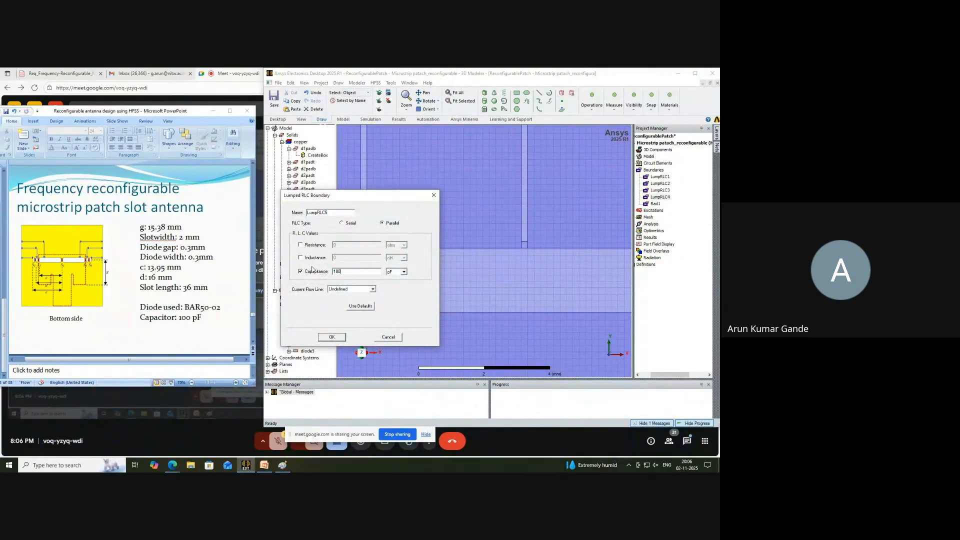
Try to define the current flow line from right to left across the capacitor sheet of the inner bias slot.
click(372, 289)
click(350, 300)
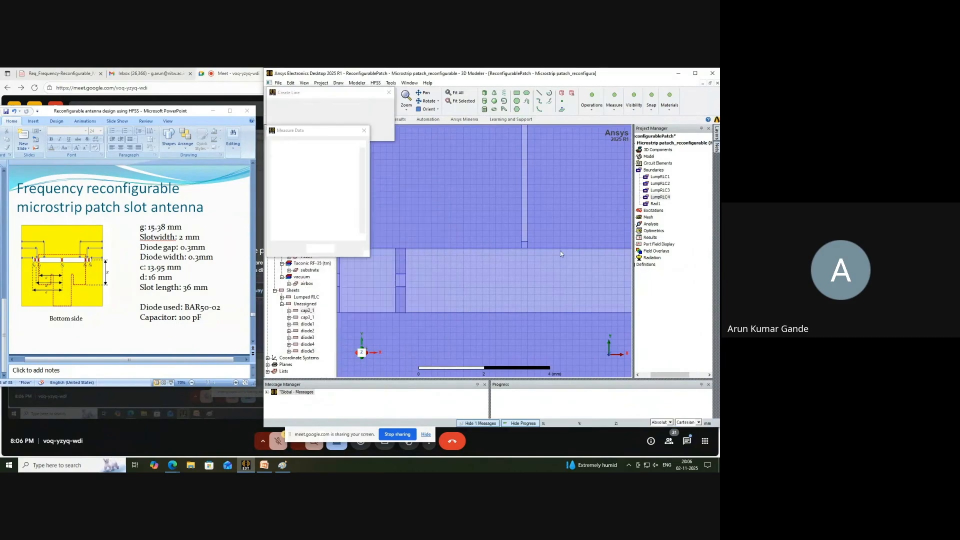
scroll(529, 248, up, 2)
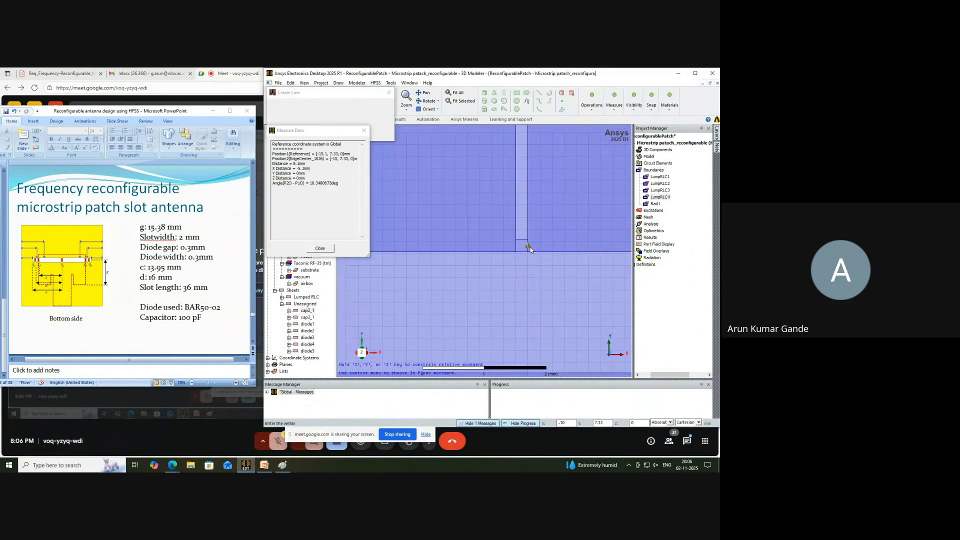
click(527, 247)
click(518, 245)
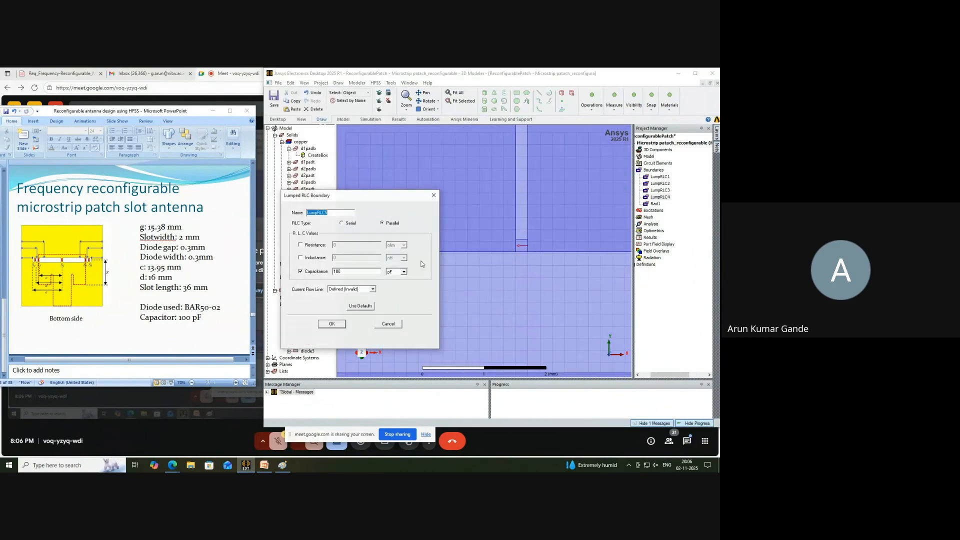
Redefine the current flow line across the highlighted cap2_1 sheet from right to left edge midpoint and accept the boundary.
click(368, 289)
click(348, 301)
scroll(543, 256, up, 3)
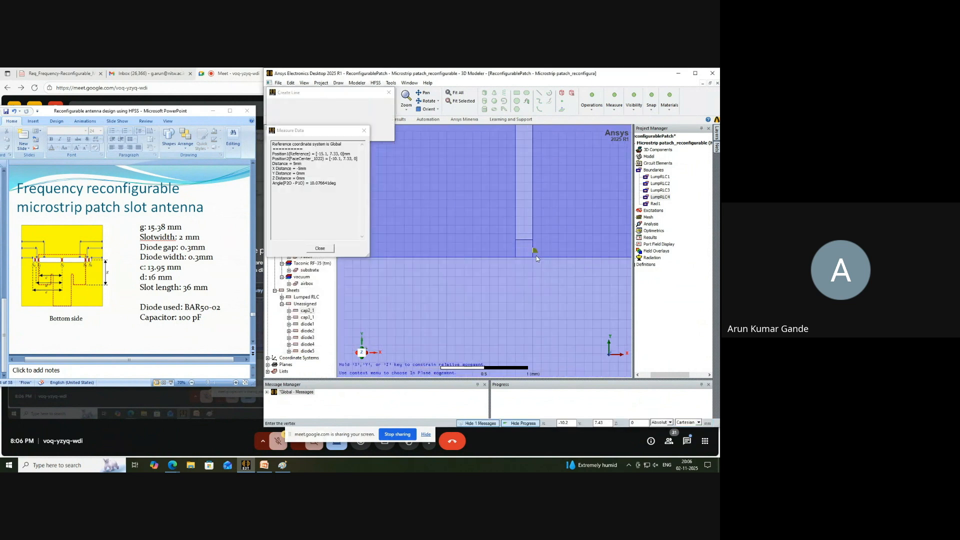
scroll(543, 256, down, 5)
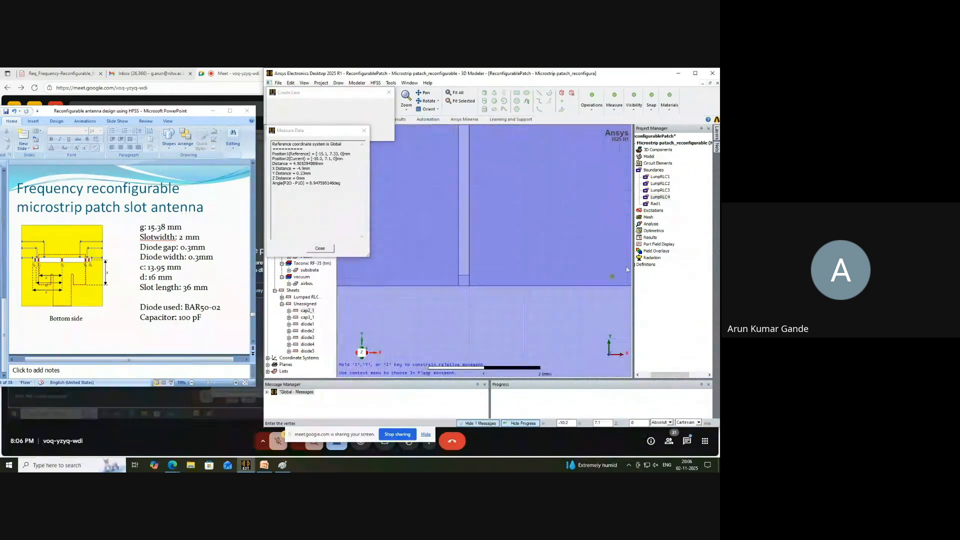
scroll(442, 286, up, 5)
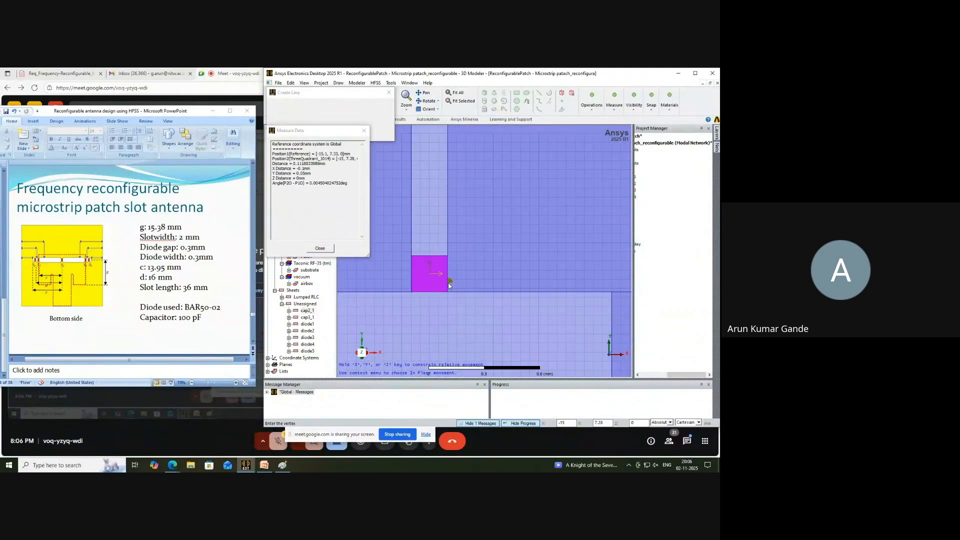
click(413, 283)
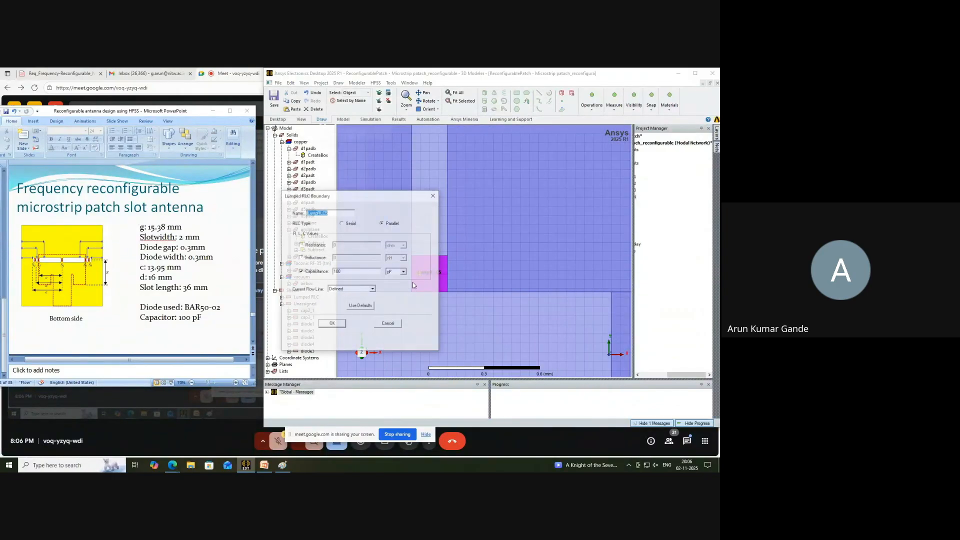
click(332, 323)
Start a Lumped RLC boundary on the cap3_1 sheet with only capacitance enabled, set to 100 pF.
scroll(381, 309, down, 3)
scroll(390, 310, down, 4)
scroll(516, 314, up, 4)
click(307, 310)
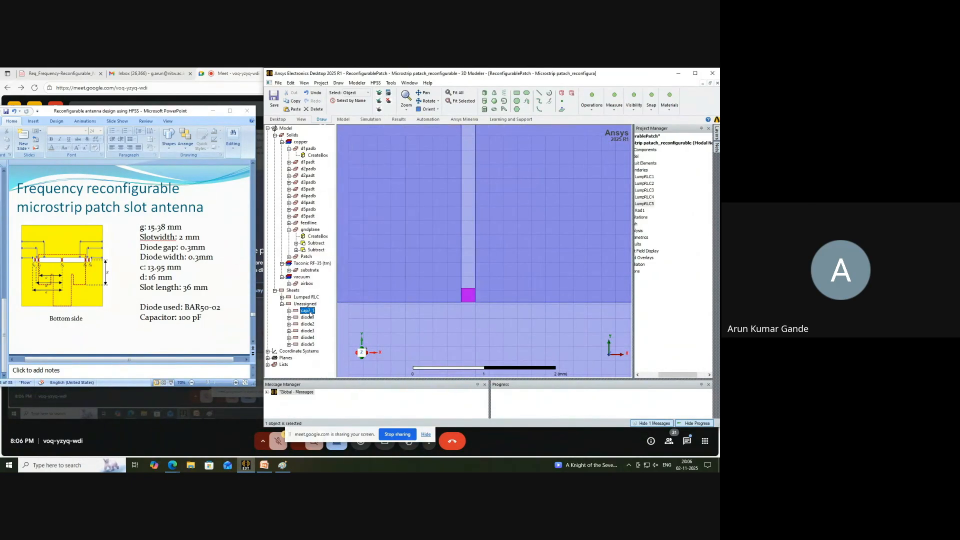
right_click(309, 310)
mouse_move(404, 229)
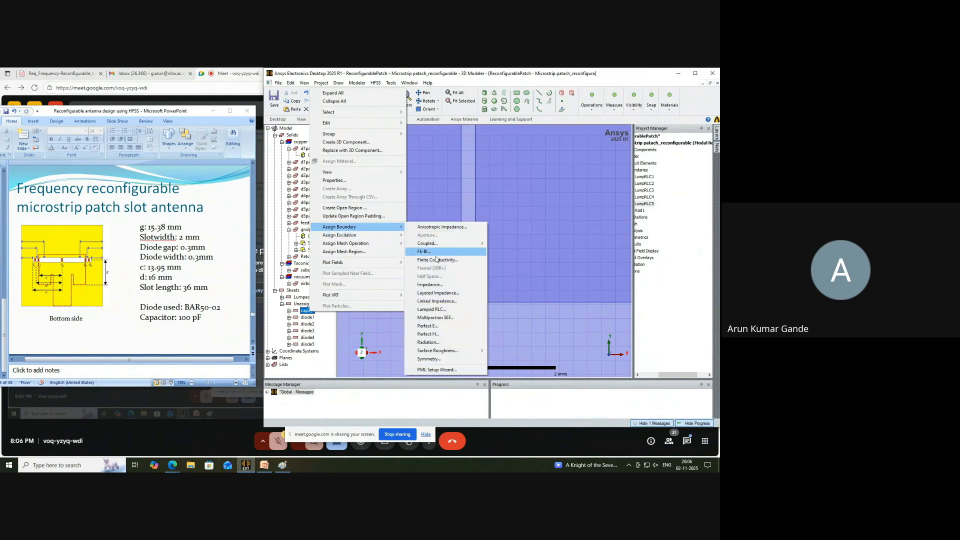
click(431, 309)
click(301, 271)
click(334, 271)
text(100)
Define cap3_1's current flow line from its right edge midpoint to its left edge midpoint and accept the boundary.
click(372, 289)
click(345, 301)
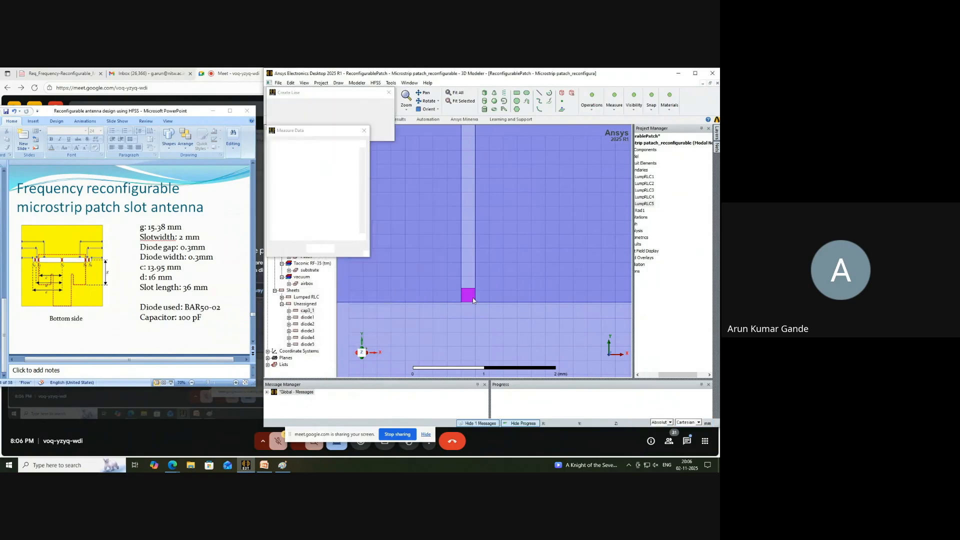
click(475, 296)
click(462, 296)
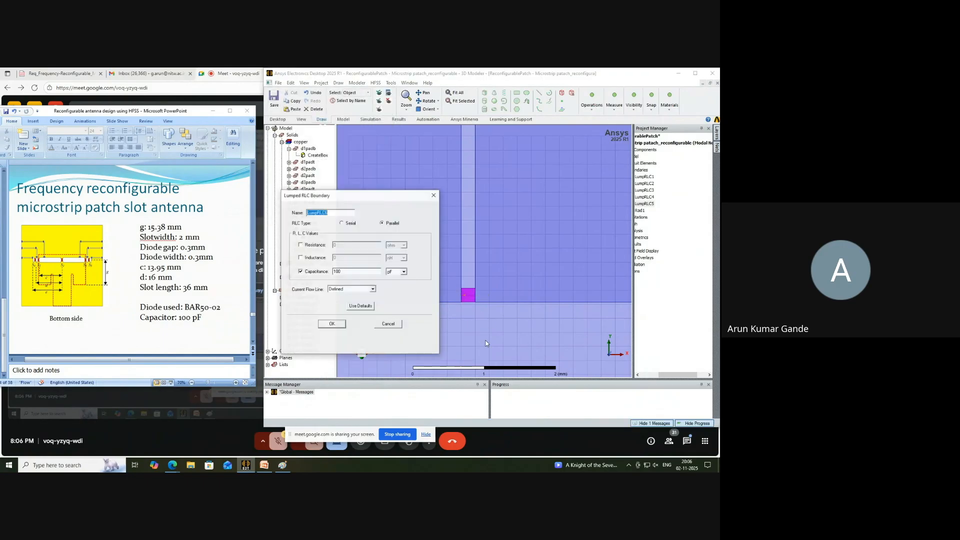
click(337, 325)
Show the whole antenna, and switch to PowerPoint and move its window so the full slide workspace is in view.
scroll(444, 223, down, 5)
scroll(404, 233, down, 5)
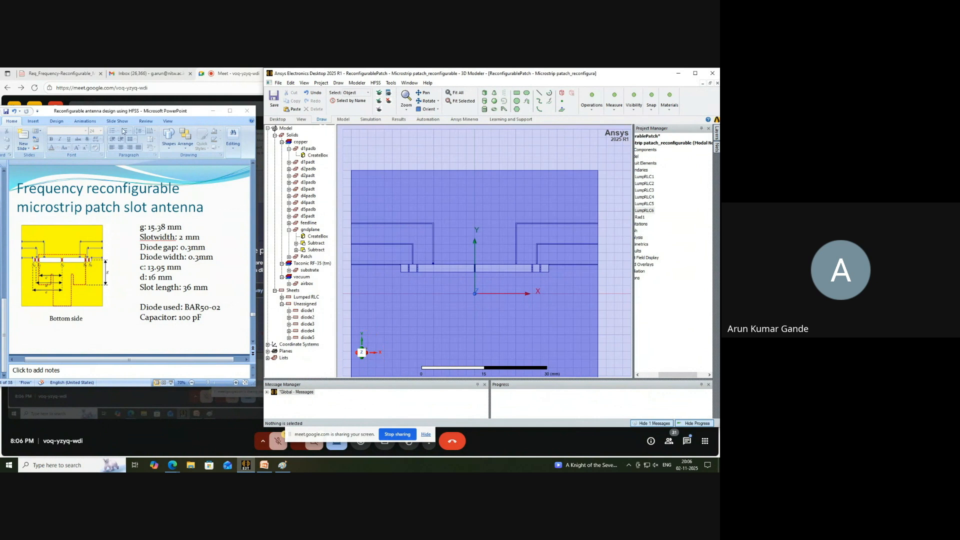
drag(91, 116, 148, 120)
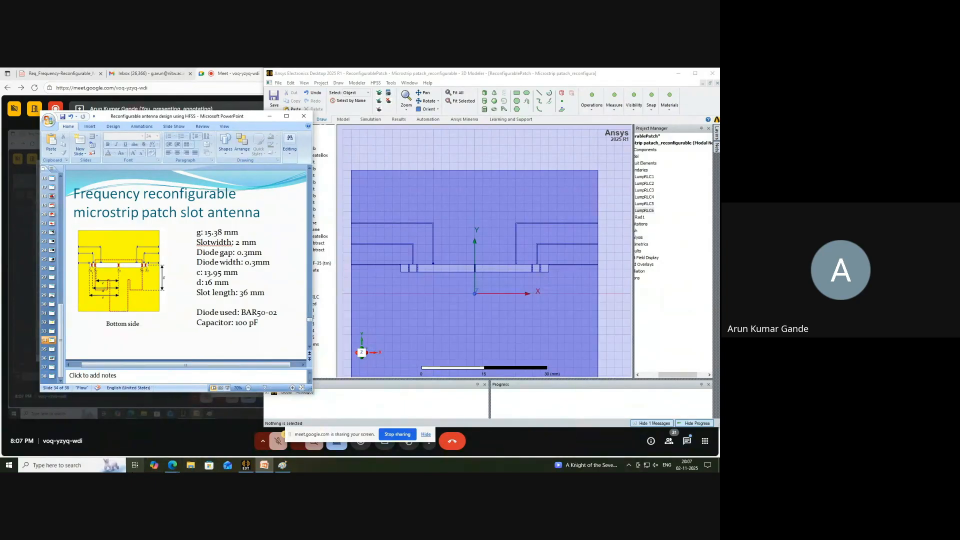
Switch to the Edge browser and search the web for bar50-02v in a new tab.
mouse_move(172, 465)
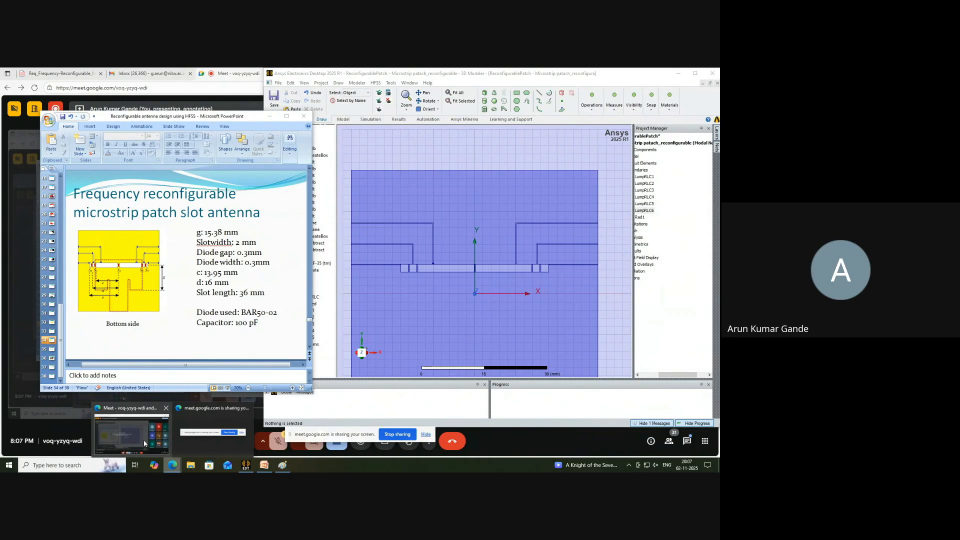
click(144, 443)
click(293, 73)
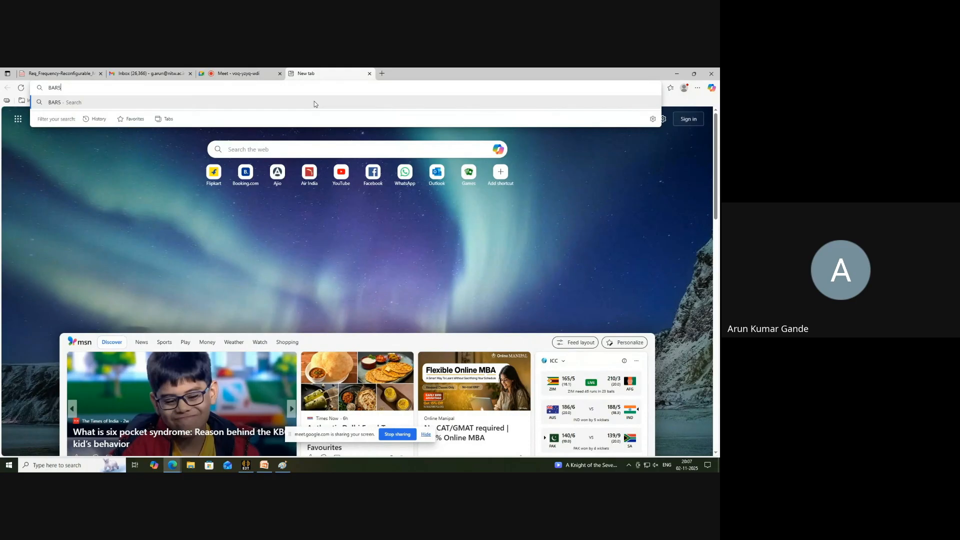
text(BAR50-02)
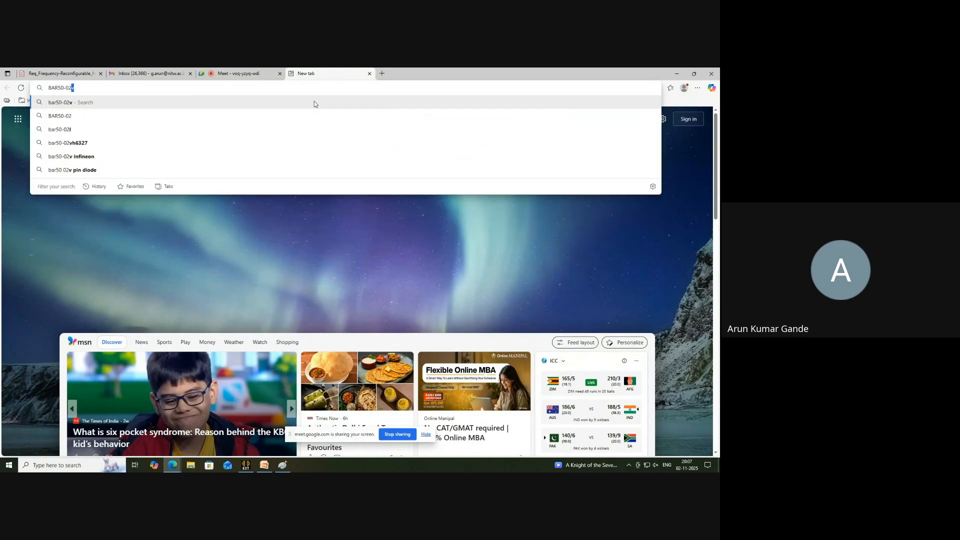
key(Down)
key(Return)
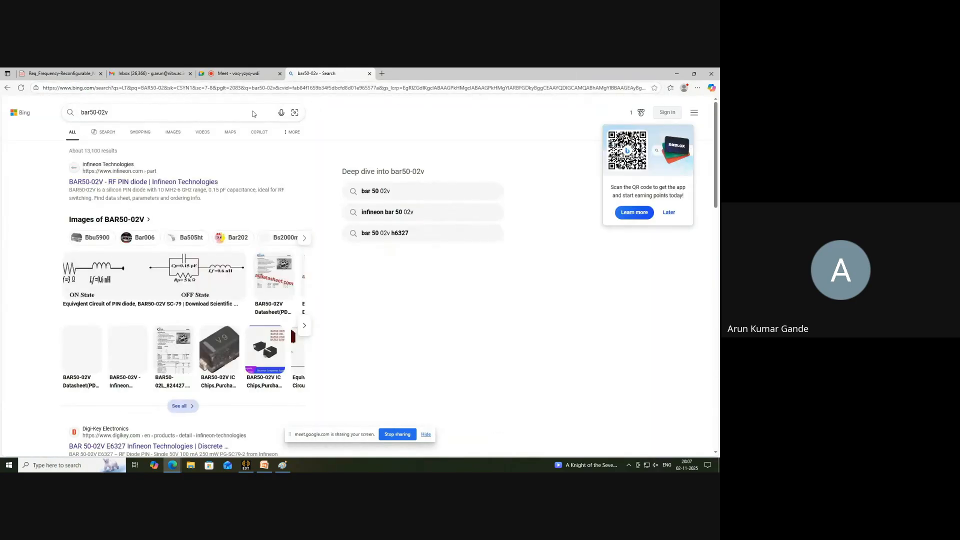
Open Infineon's BAR50-02V RF PIN diode product page, accept its cookies, and open the data sheet.
click(157, 183)
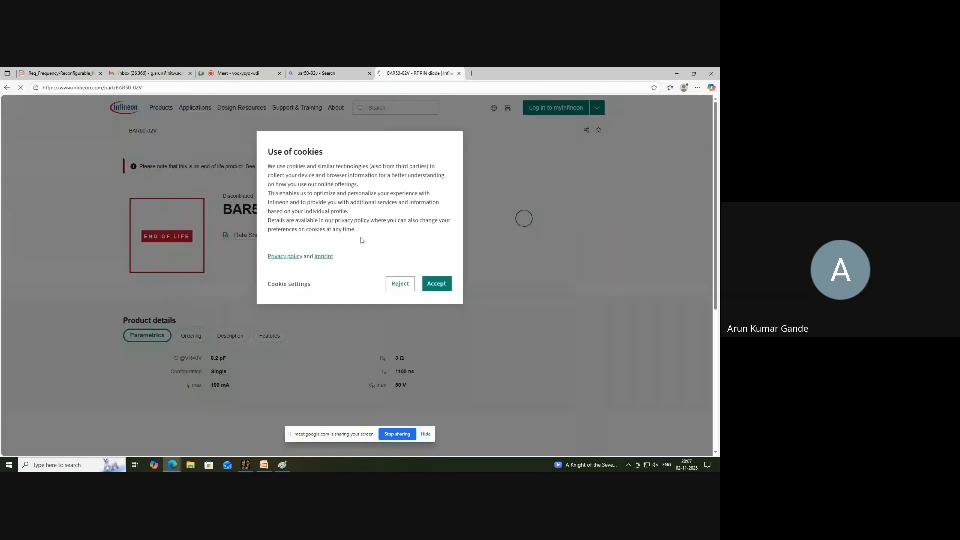
click(435, 283)
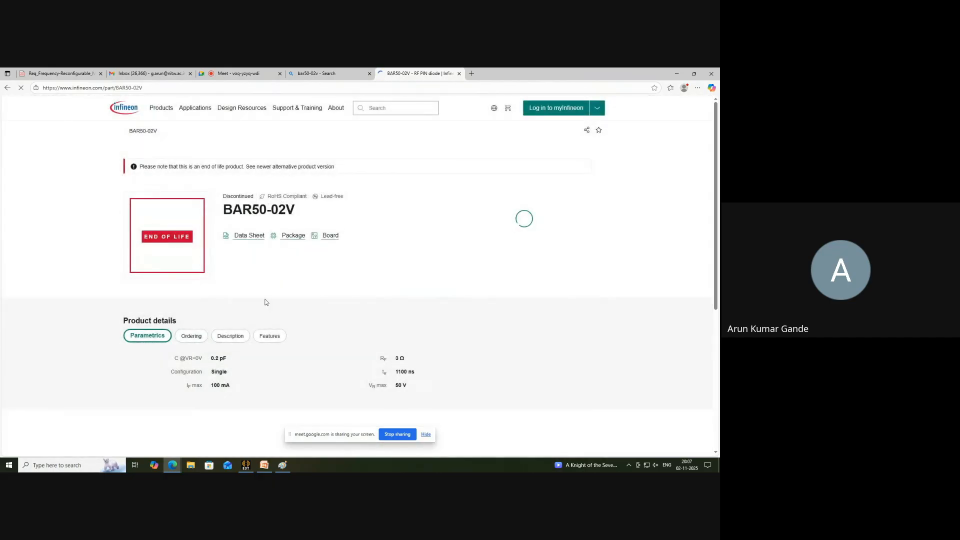
click(254, 235)
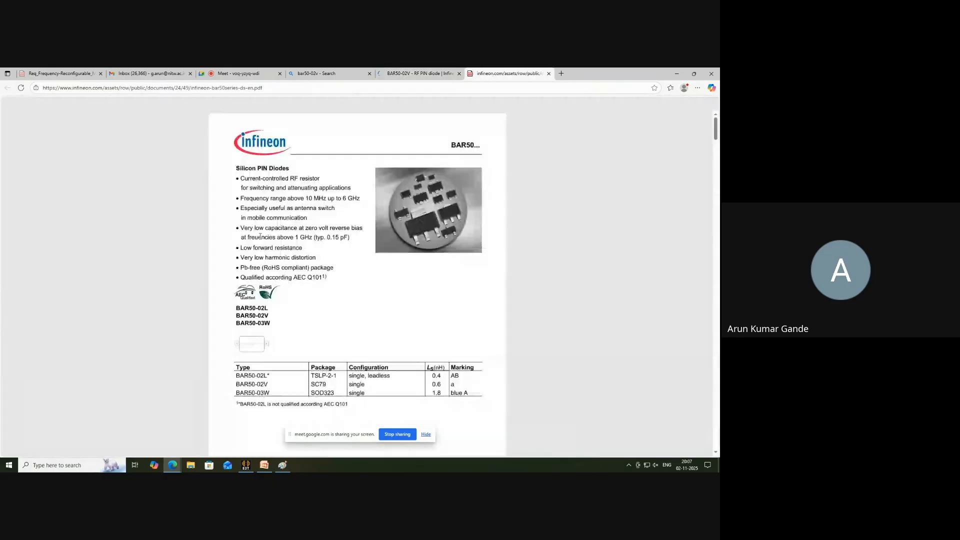
Examine the BAR50 data sheet's ratings, electrical characteristics and graphs for diode model values, and return to the product page to check its parametrics.
scroll(260, 236, down, 8)
scroll(438, 189, up, 5)
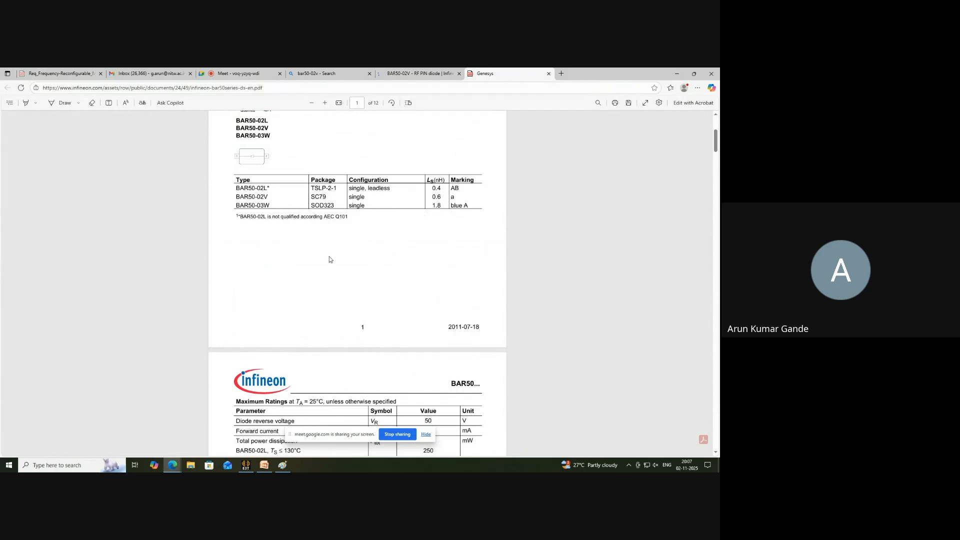
scroll(330, 259, down, 5)
scroll(329, 257, down, 8)
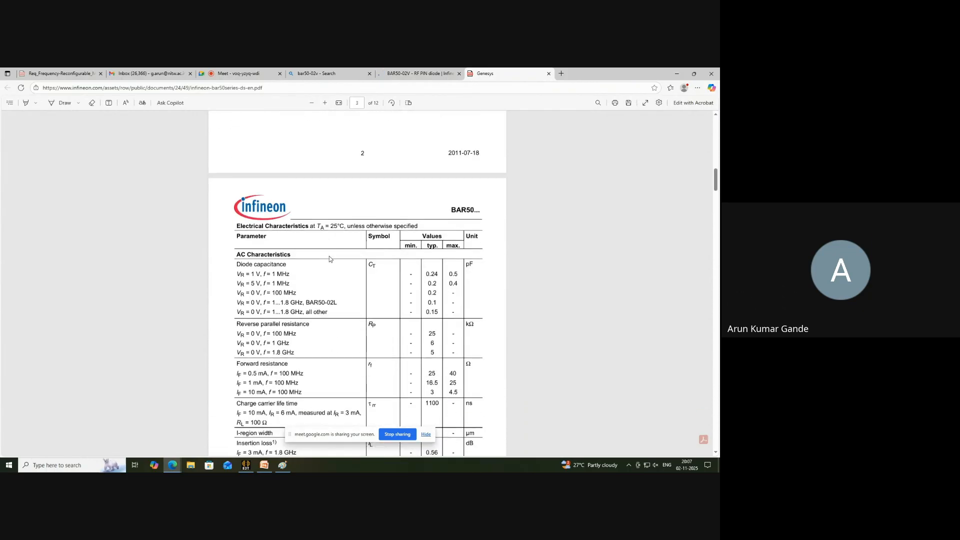
scroll(329, 257, down, 4)
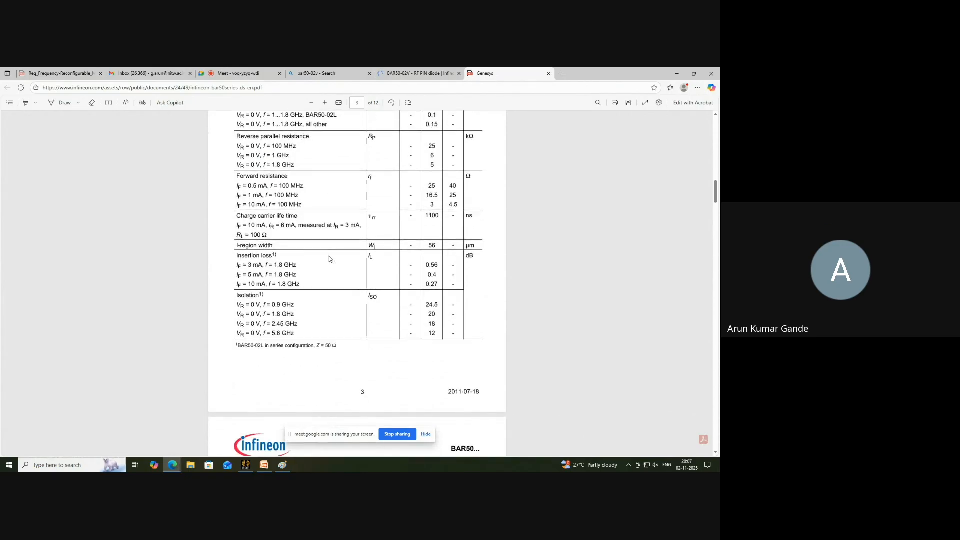
scroll(329, 257, down, 16)
scroll(329, 256, down, 9)
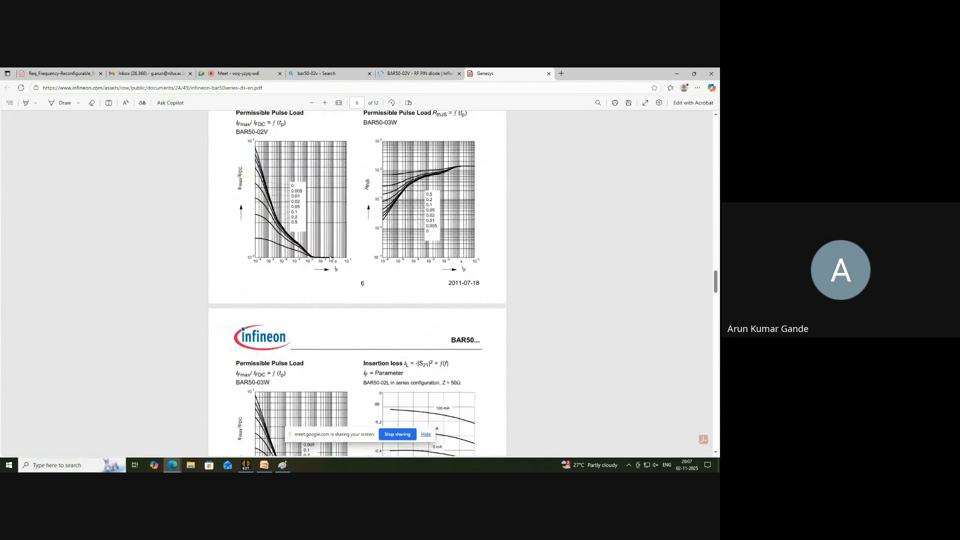
scroll(330, 258, down, 5)
scroll(329, 259, down, 5)
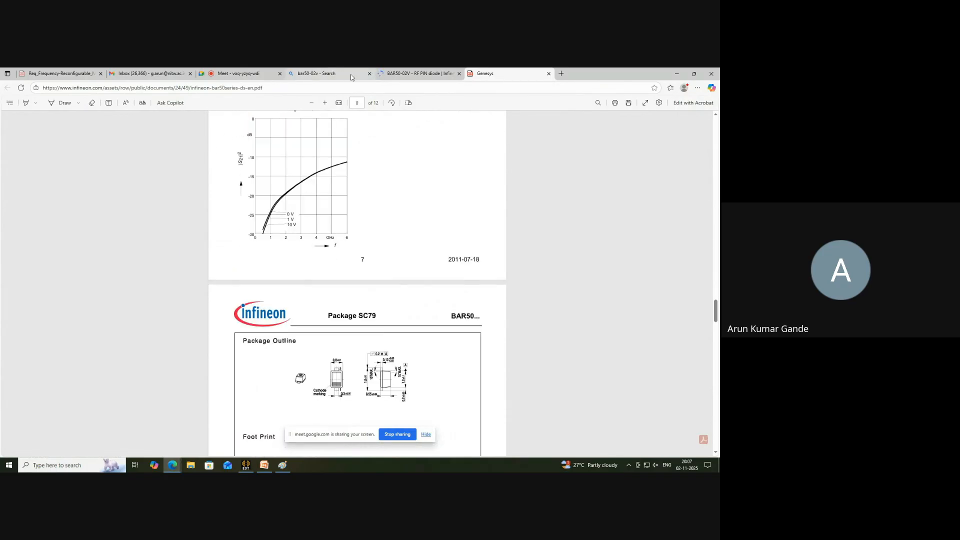
click(409, 73)
scroll(316, 271, down, 2)
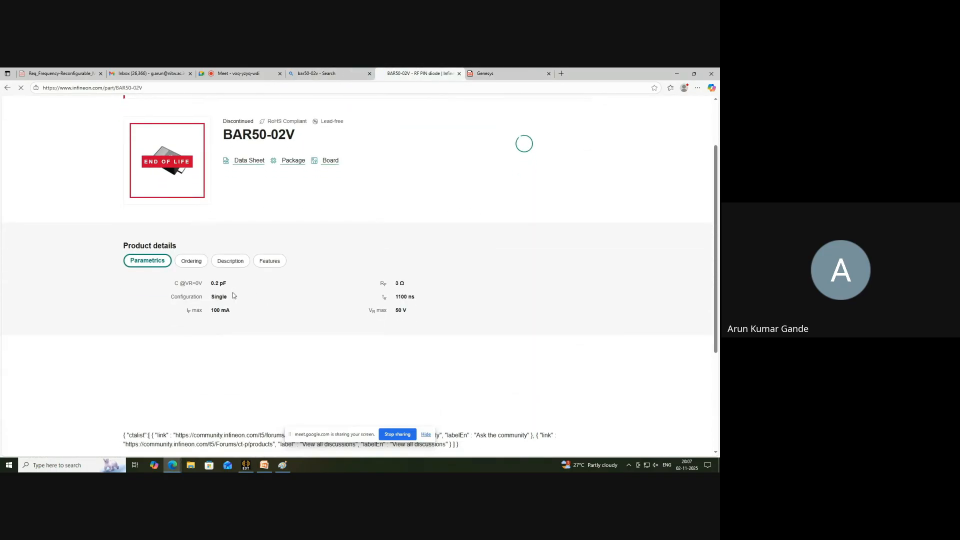
Review the parametric, ordering and description details of the BAR50-02V diode, and open the site's design resources.
scroll(242, 281, down, 3)
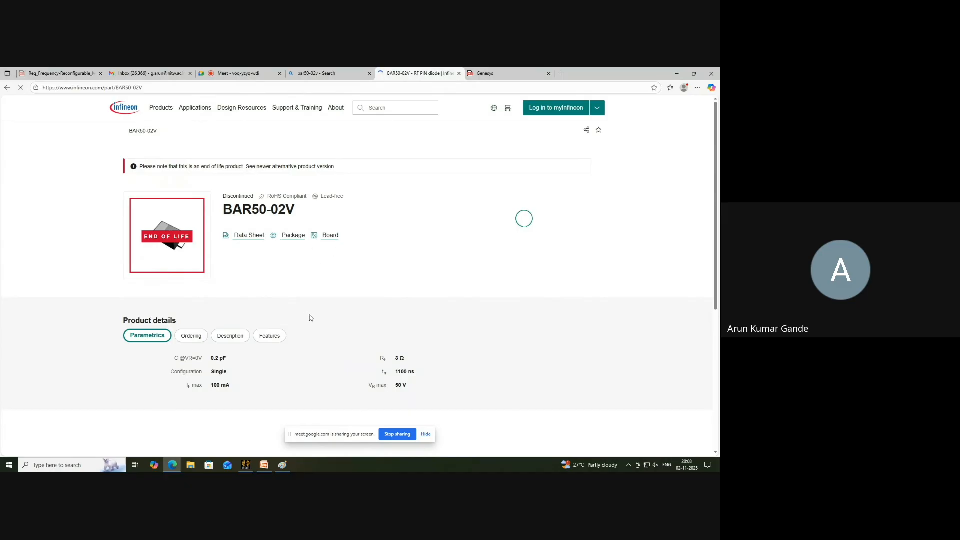
click(196, 340)
click(239, 337)
scroll(302, 313, down, 3)
scroll(304, 310, up, 5)
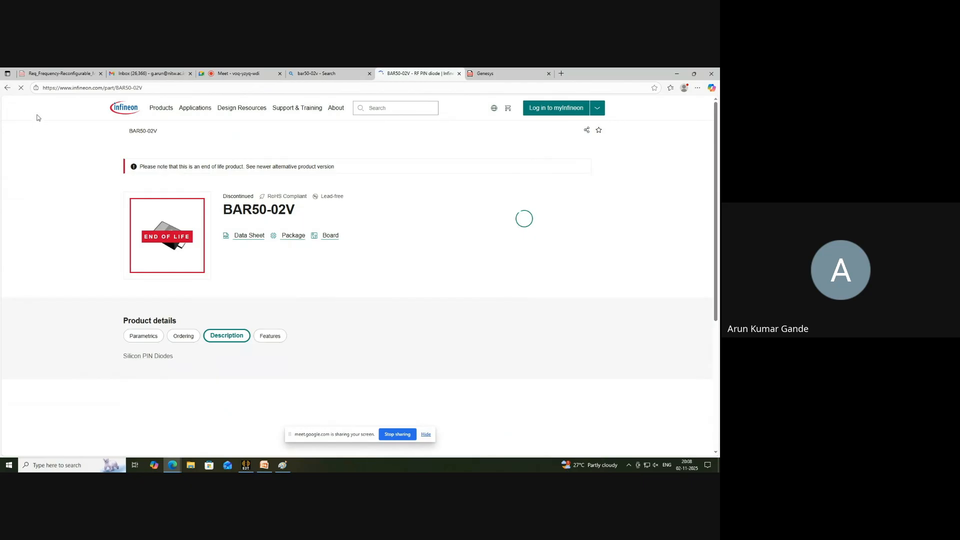
click(225, 111)
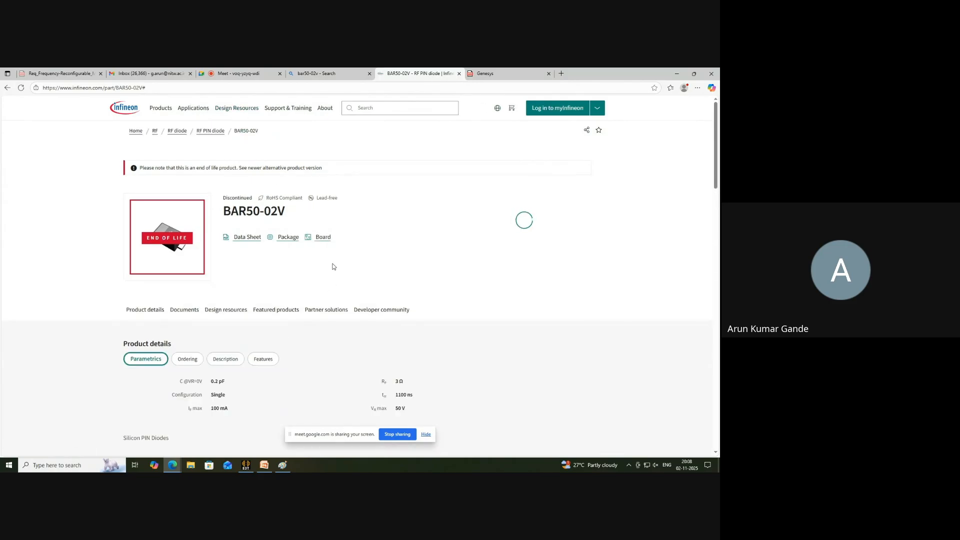
Download BAR50_02V_spice_spar.zip from the simulation models in the diode's design resources.
scroll(320, 289, down, 6)
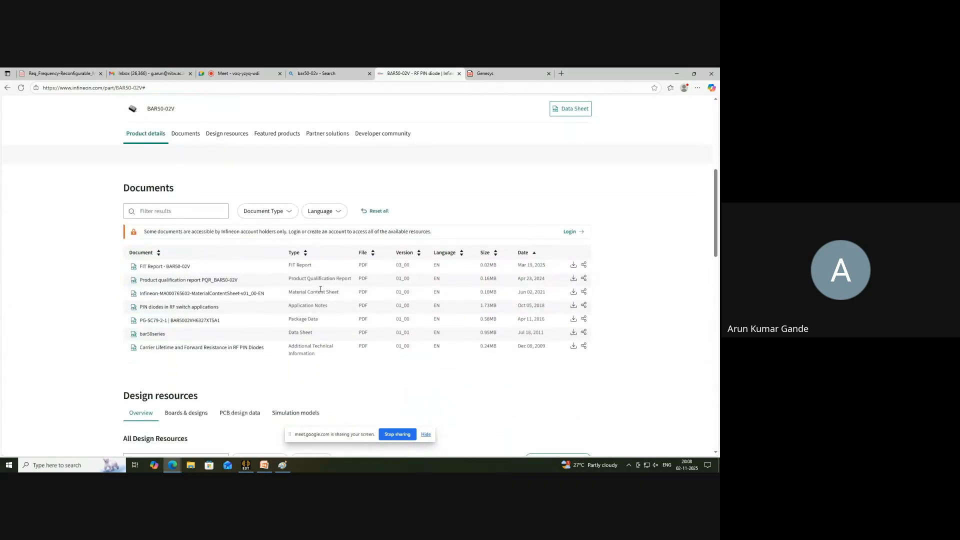
scroll(320, 289, down, 1)
scroll(240, 206, down, 3)
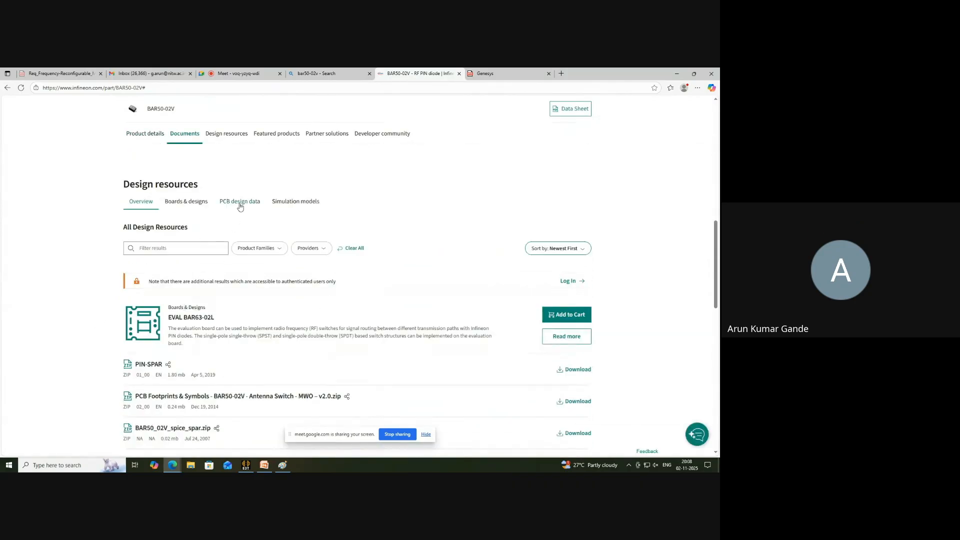
click(296, 201)
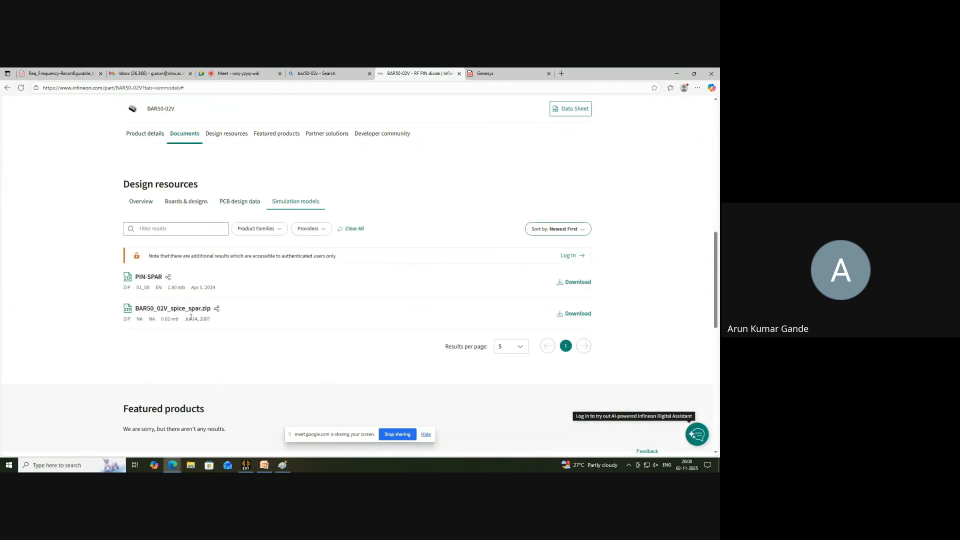
scroll(190, 317, down, 2)
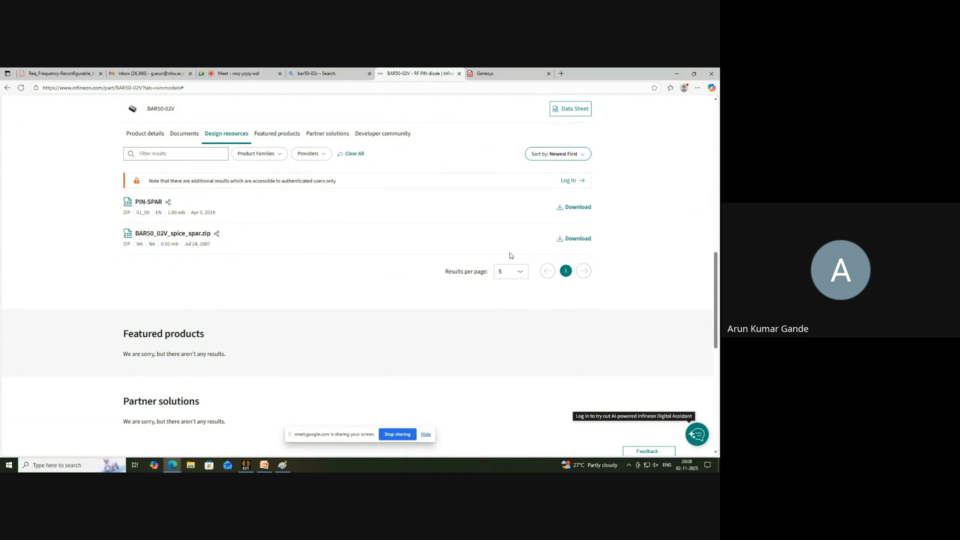
click(570, 243)
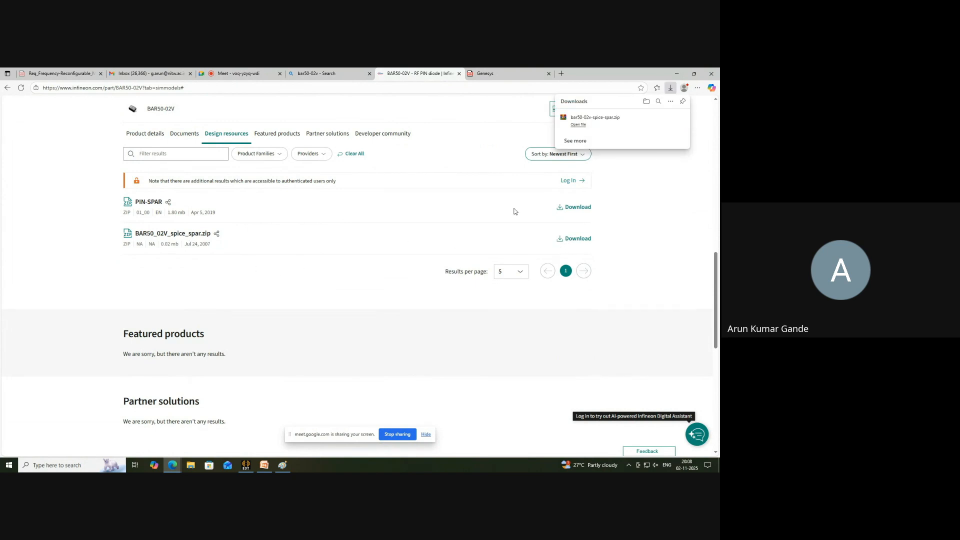
Open the downloaded archive, dismiss the WinRAR licence reminder, and open SC79.txt from the BAR50-02V spice folder.
click(592, 117)
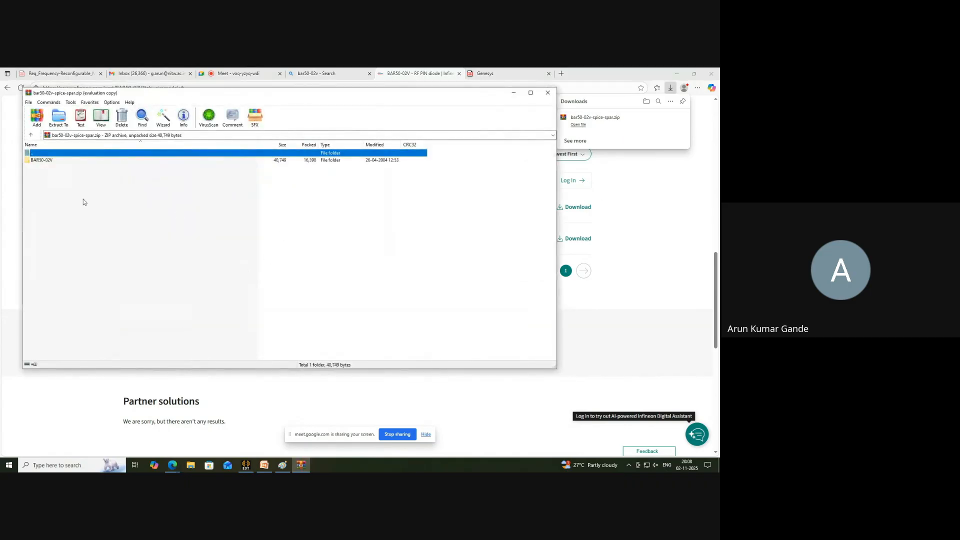
click(46, 160)
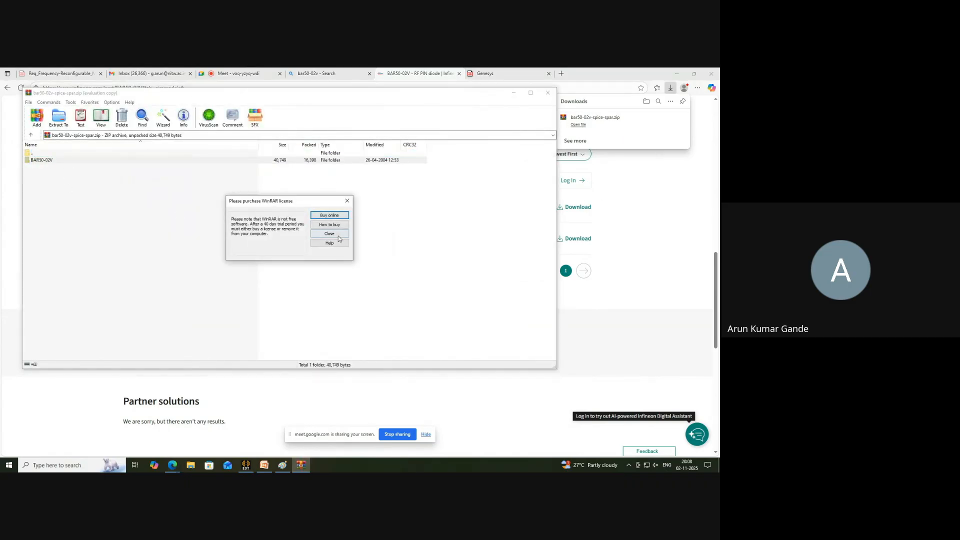
click(336, 235)
double_click(36, 163)
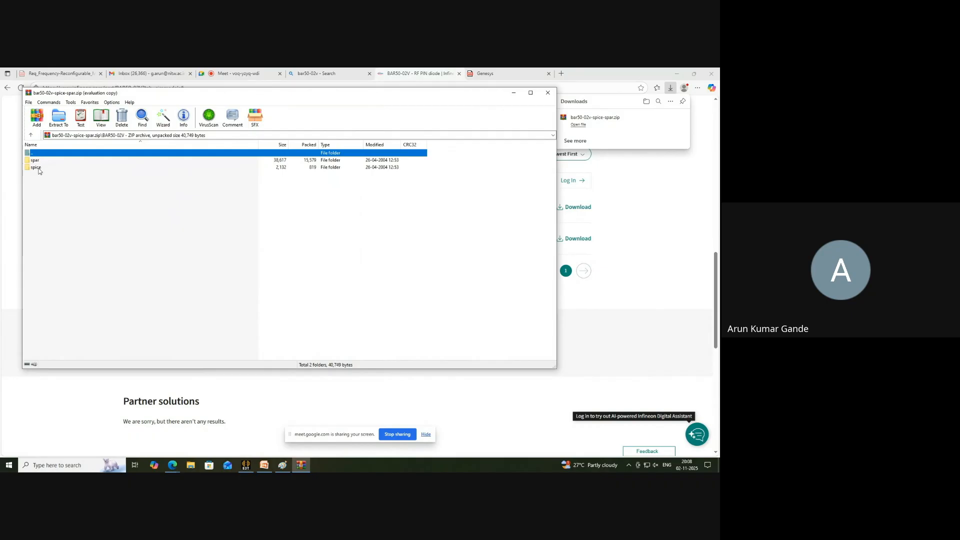
double_click(36, 167)
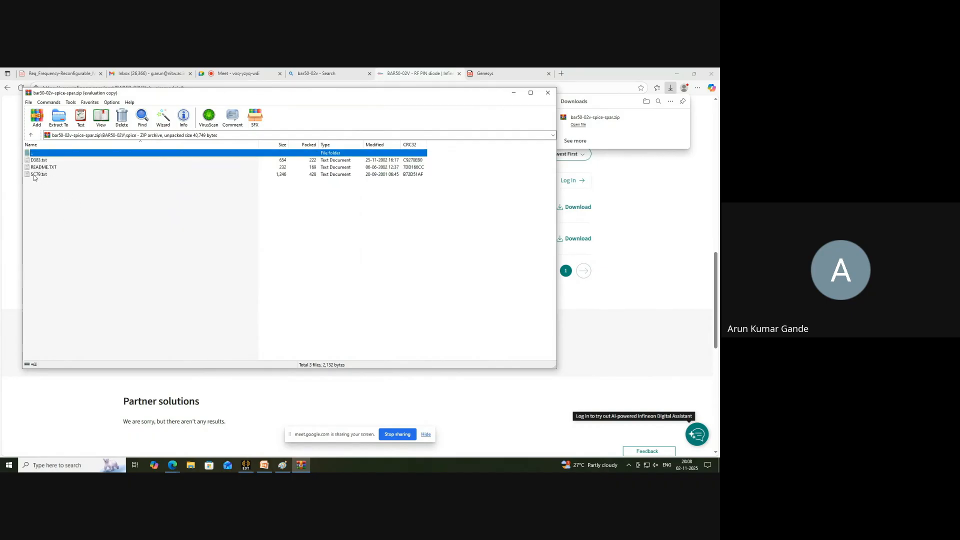
double_click(35, 175)
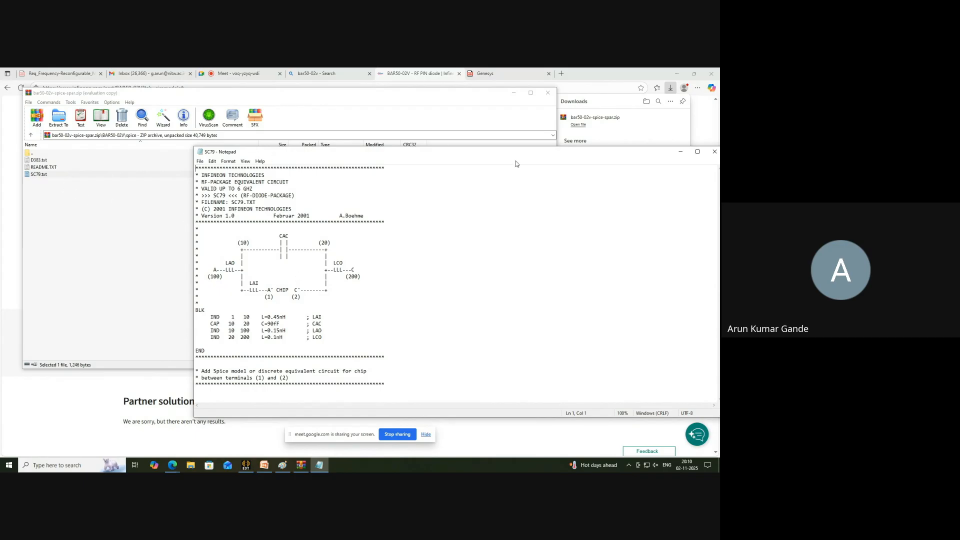
Narrow the SC79 text window and move it aside so that the archive's file list is accessible.
drag(595, 148, 519, 139)
drag(649, 209, 326, 210)
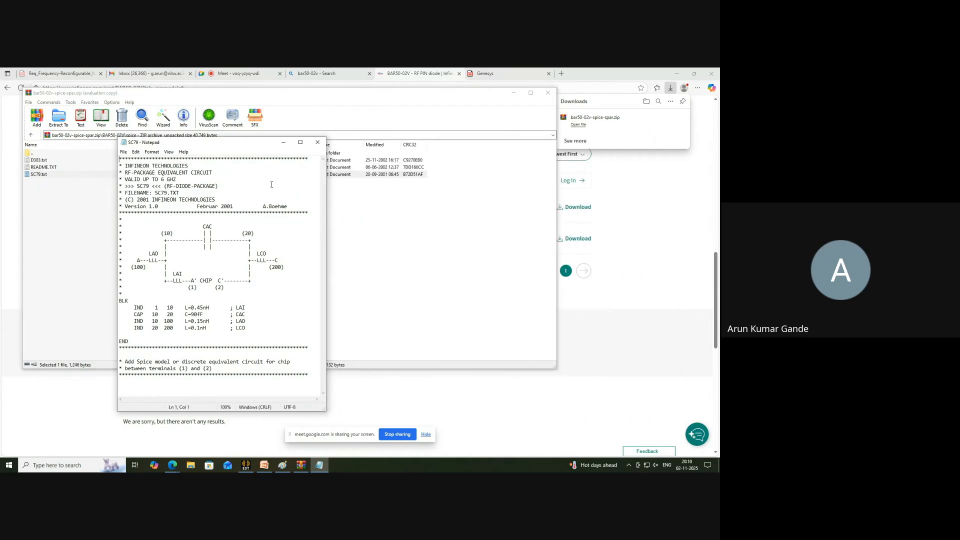
drag(232, 146, 559, 134)
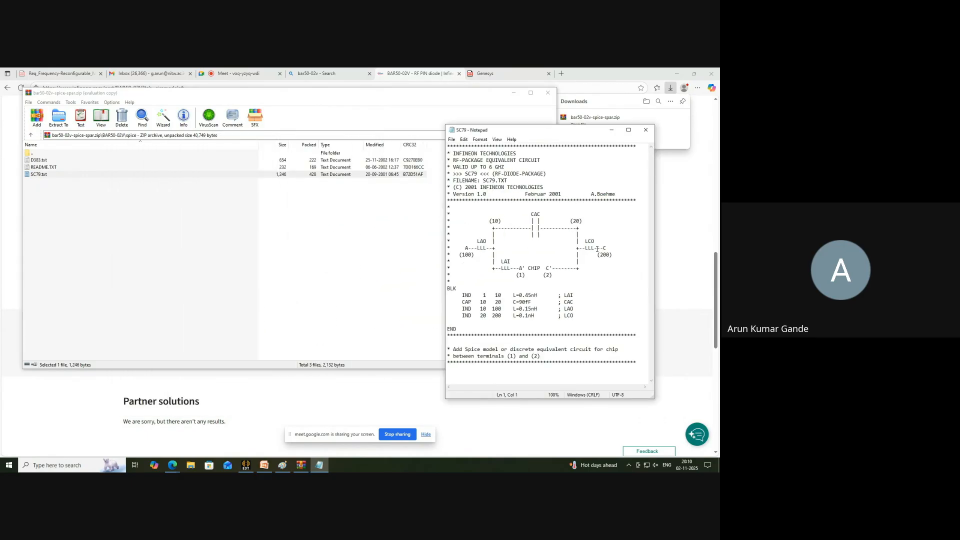
Open D383.txt, minimise the archive, place the narrowed text window beside SC79, and highlight the RS parameter line.
double_click(42, 160)
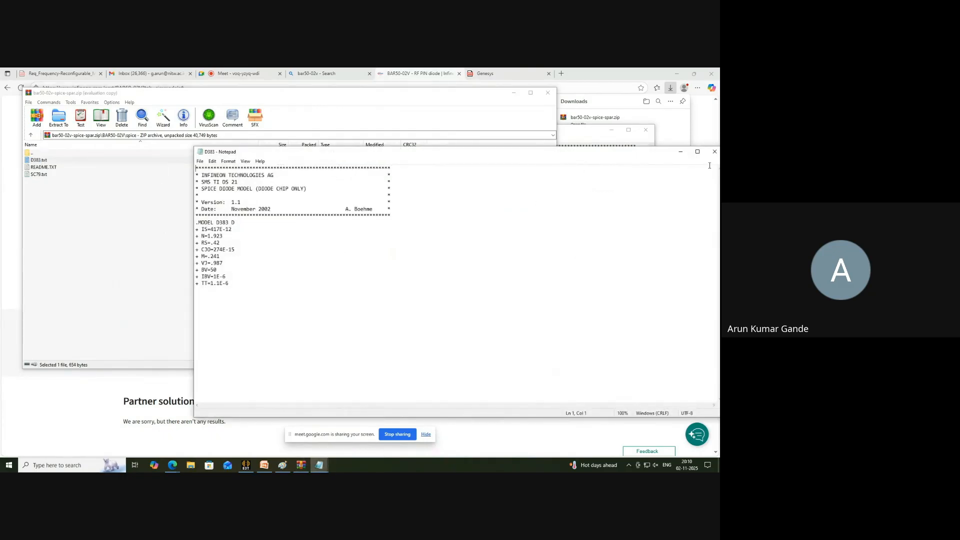
drag(606, 159, 492, 140)
drag(607, 200, 293, 181)
click(510, 97)
click(510, 96)
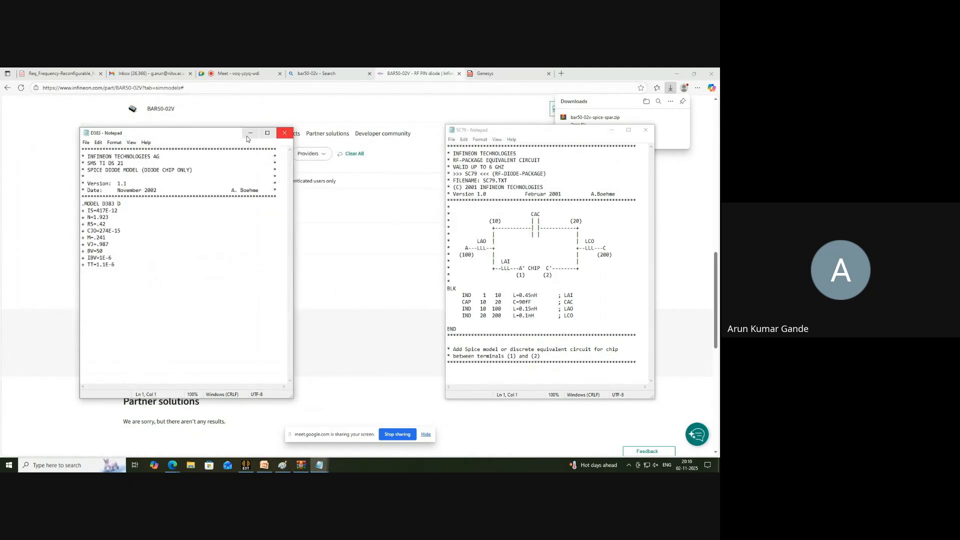
drag(212, 138, 347, 142)
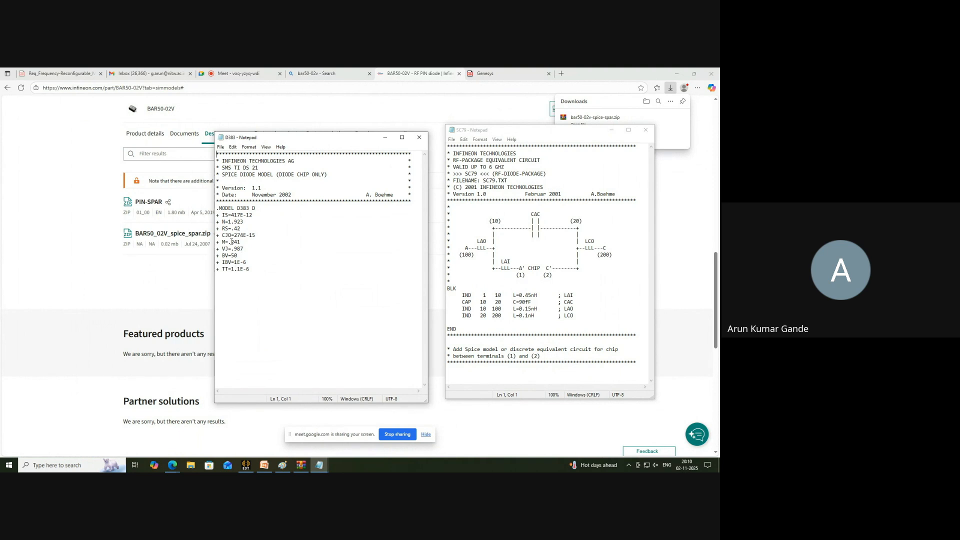
drag(221, 228, 247, 227)
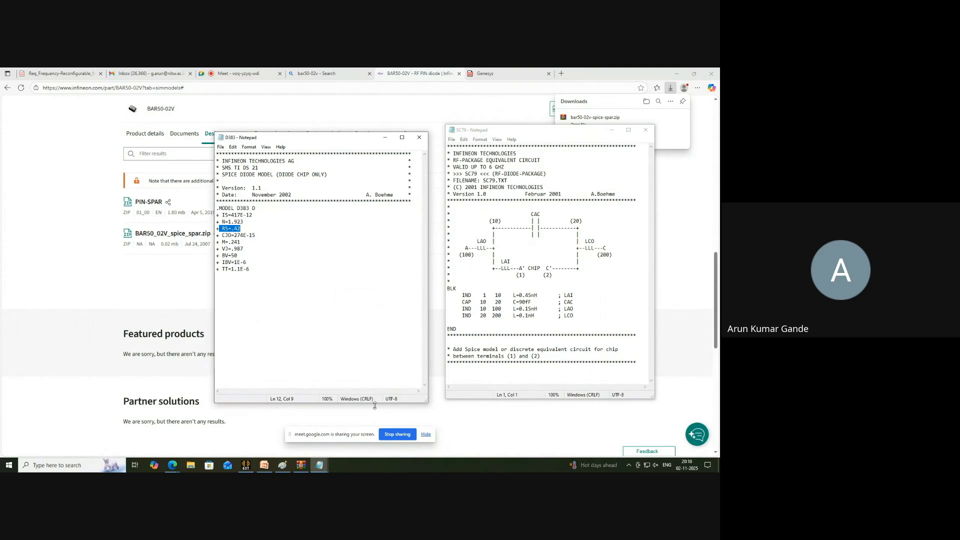
Examine the AC characteristics table for diode capacitance and resistances on page 3 of the BAR50 datasheet.
click(489, 76)
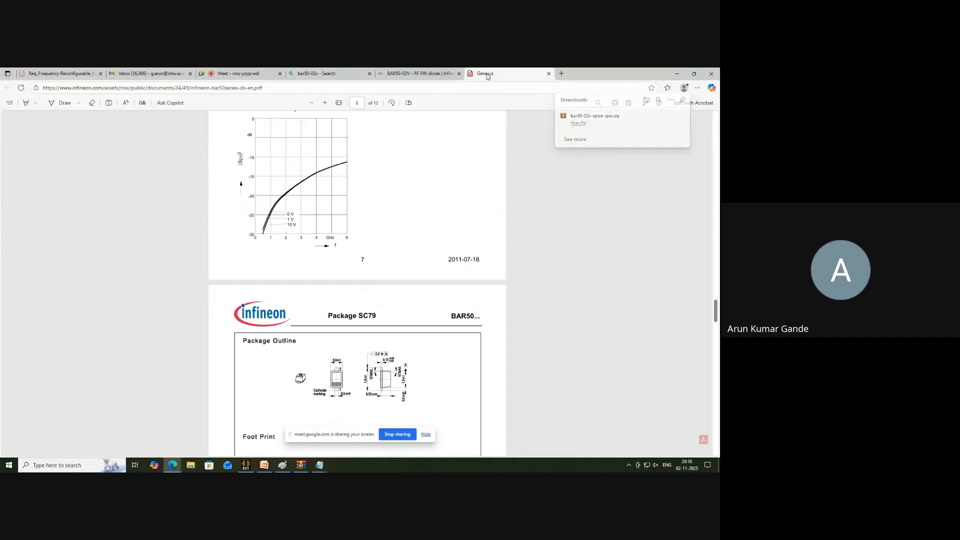
scroll(385, 325, up, 15)
scroll(385, 325, up, 20)
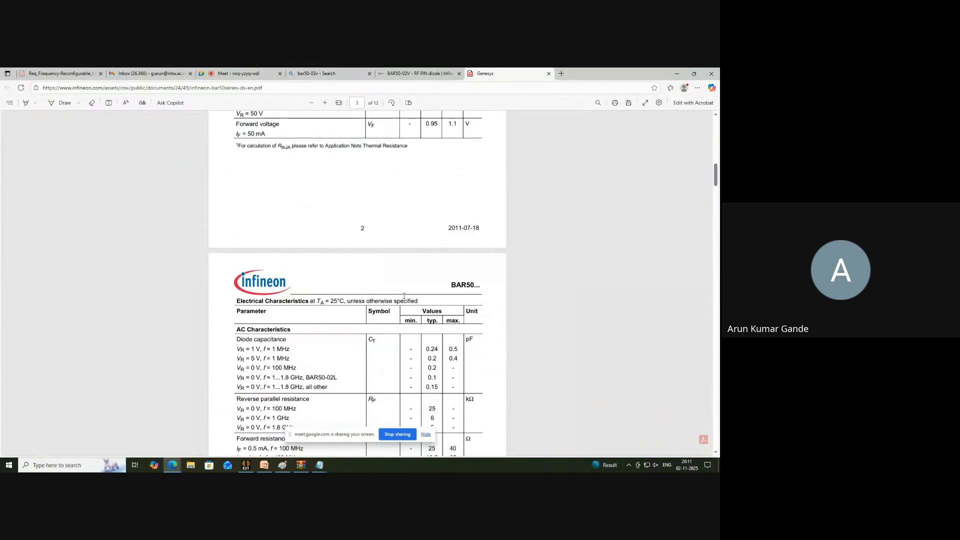
scroll(404, 298, down, 2)
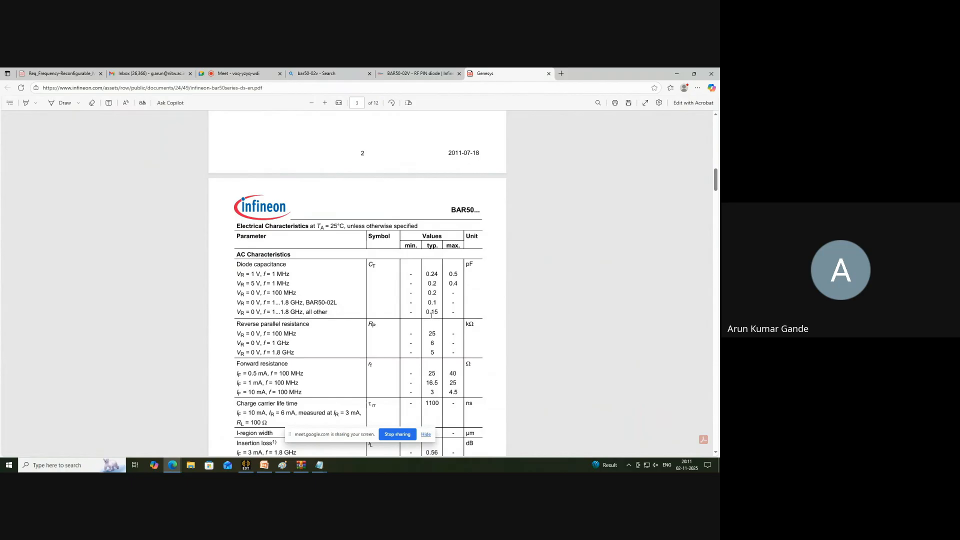
Bring the SC79 package circuit and D383 diode model texts back in front of the datasheet for comparison.
click(320, 467)
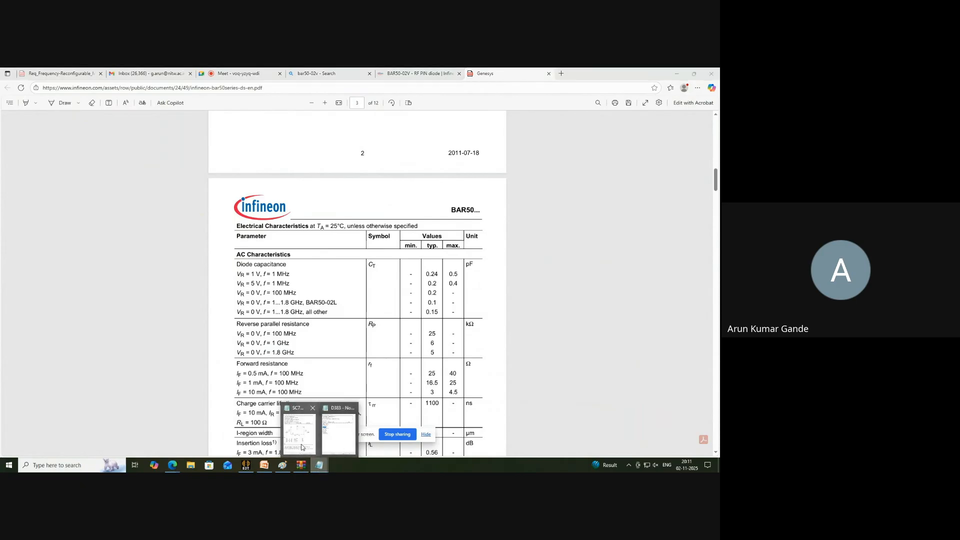
click(299, 443)
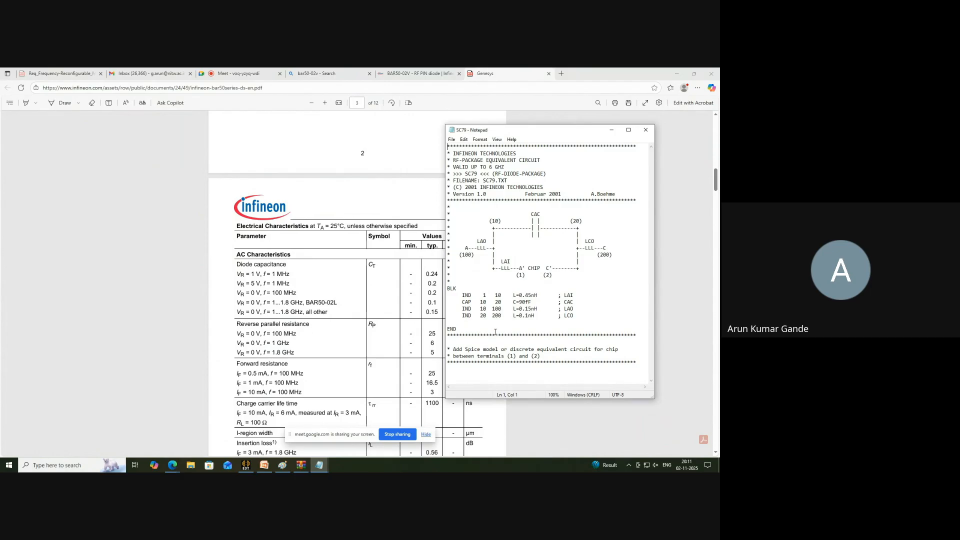
click(315, 469)
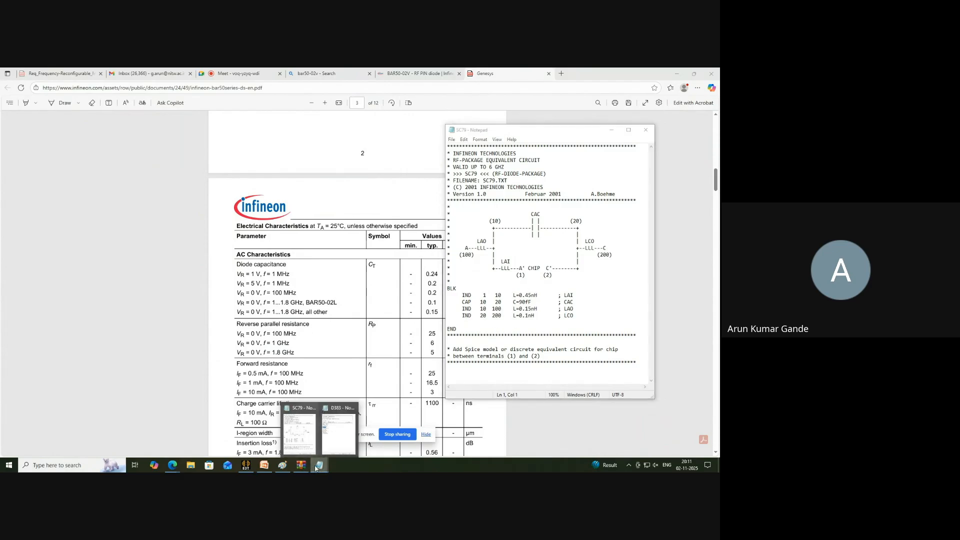
click(303, 444)
click(318, 470)
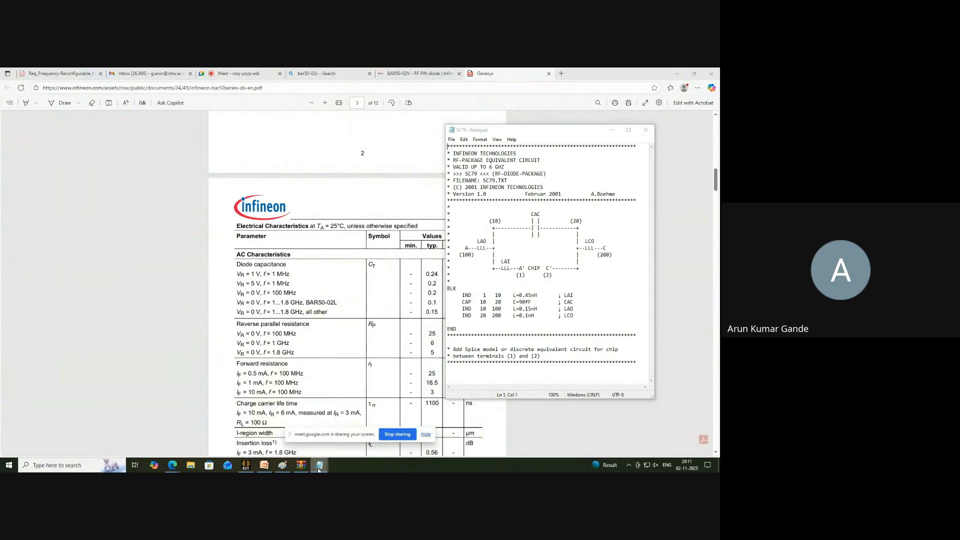
click(342, 443)
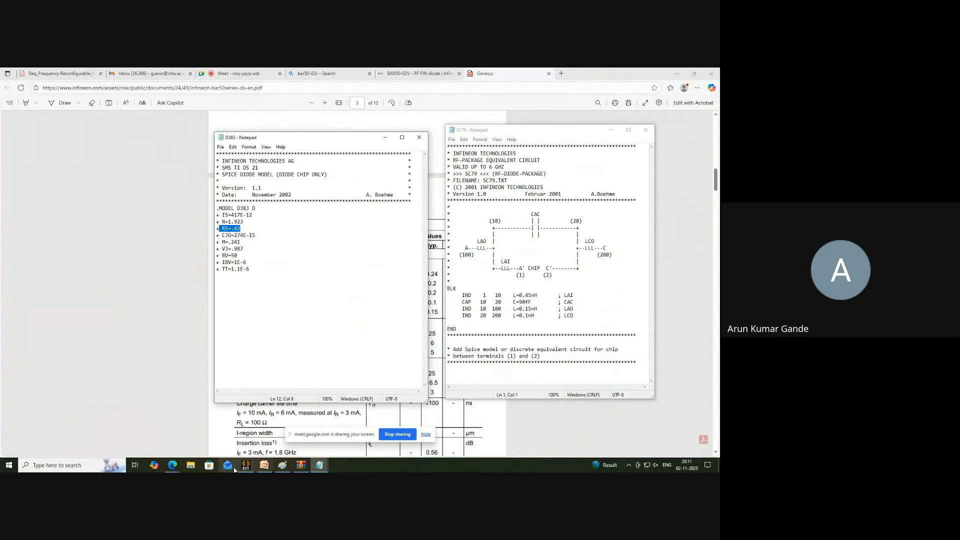
Switch to Paint and sketch the diode equivalent circuit: C parallel to L plus R/C, with a curve linking the two outer series L elements.
click(283, 466)
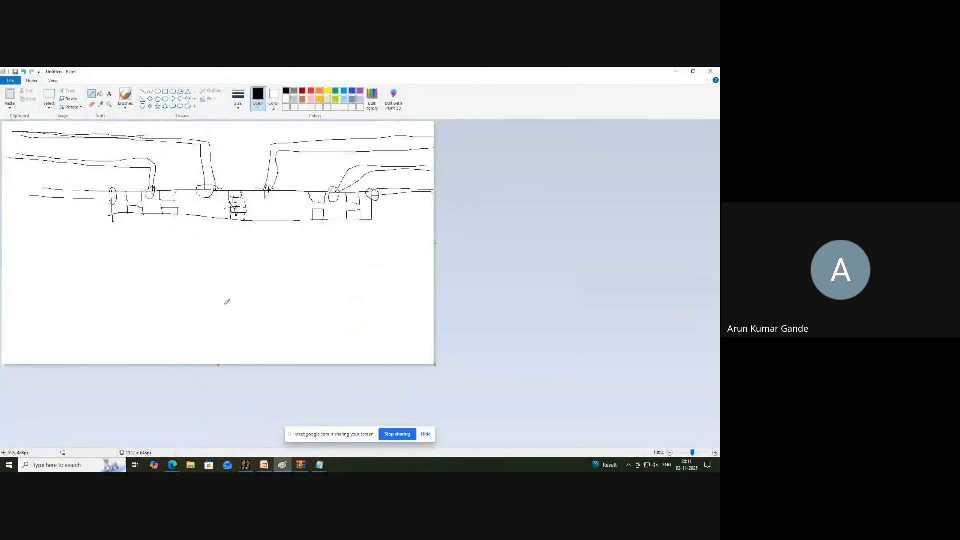
mouse_move(142, 284)
mouse_down()
mouse_move(260, 271)
mouse_move(259, 250)
mouse_move(346, 248)
mouse_up()
mouse_move(261, 270)
mouse_down()
mouse_move(260, 287)
mouse_move(284, 293)
mouse_move(311, 278)
mouse_move(340, 298)
mouse_move(367, 274)
mouse_move(365, 249)
mouse_move(342, 249)
mouse_move(400, 271)
mouse_move(429, 267)
mouse_up()
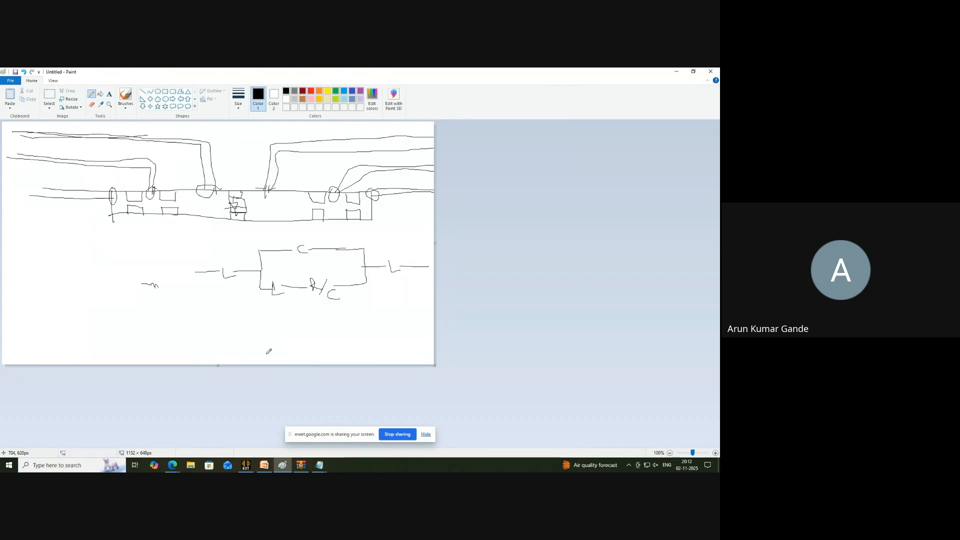
mouse_move(230, 265)
mouse_down()
mouse_move(287, 231)
mouse_move(415, 247)
mouse_move(397, 263)
mouse_up()
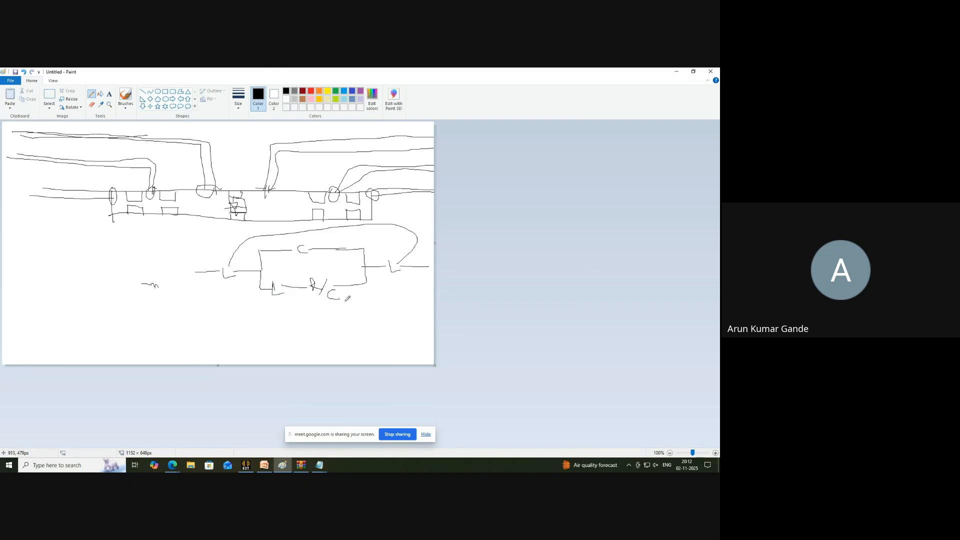
Sketch a series inductor and capacitor at the canvas's lower left, with an arrow to a parallel inductor-capacitor circuit.
mouse_move(26, 323)
mouse_down()
mouse_move(64, 313)
mouse_move(73, 325)
mouse_move(120, 318)
mouse_move(122, 329)
mouse_move(161, 318)
mouse_up()
drag(100, 329, 116, 334)
drag(62, 351, 145, 359)
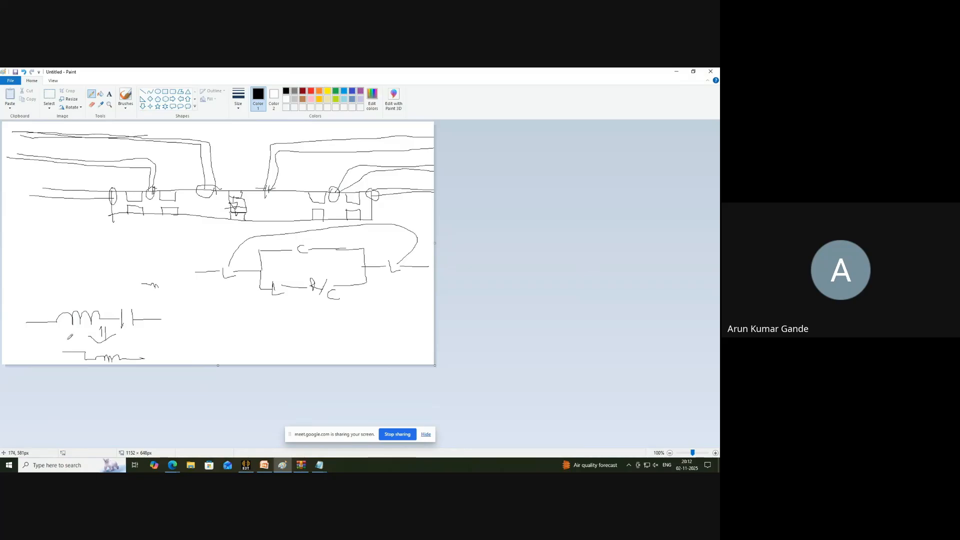
drag(88, 347, 164, 354)
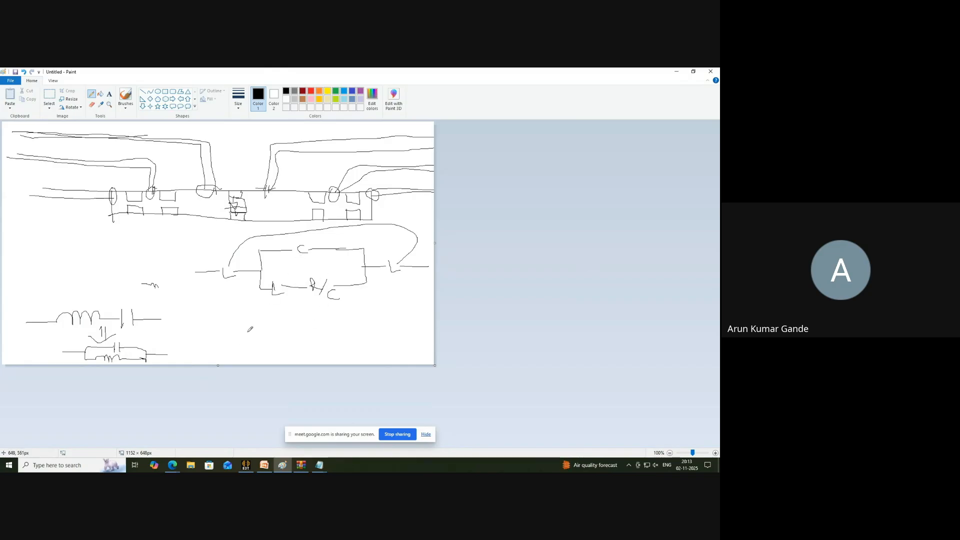
Sketch a circuit below the diode equivalent with a series L feeding parallel C, C and L branches.
mouse_move(212, 330)
mouse_down()
mouse_move(286, 329)
mouse_move(321, 309)
mouse_move(374, 312)
mouse_move(376, 334)
mouse_up()
drag(285, 344, 376, 335)
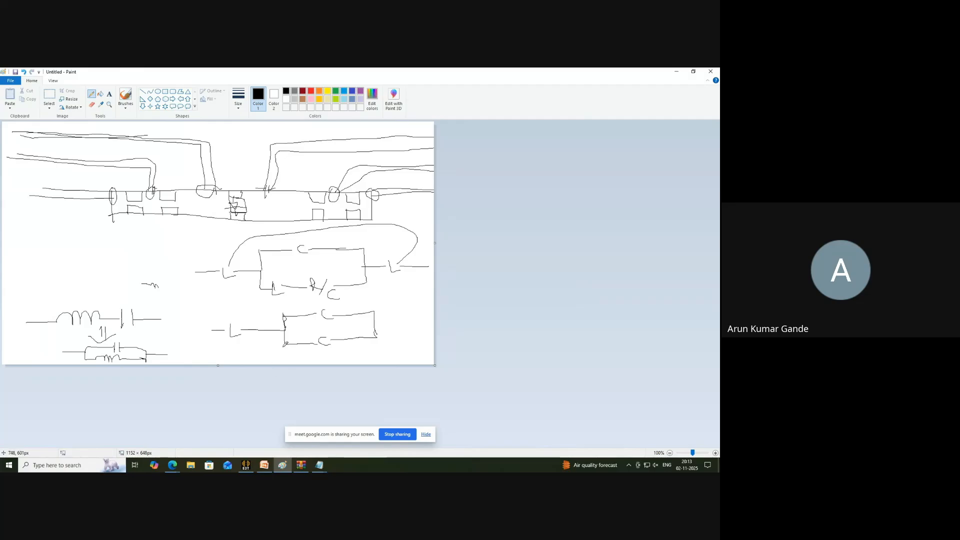
mouse_move(284, 346)
mouse_down()
mouse_move(331, 358)
mouse_move(374, 353)
mouse_move(374, 338)
mouse_move(409, 331)
mouse_up()
drag(327, 305, 323, 310)
Sketch a simplified circuit beside the diode equivalent with a series L and parallel C and L branches, and extend the scribble beneath it.
mouse_move(53, 245)
mouse_down()
mouse_move(109, 246)
mouse_move(111, 235)
mouse_move(201, 239)
mouse_up()
mouse_move(109, 246)
mouse_down()
mouse_move(160, 270)
mouse_move(203, 265)
mouse_move(204, 240)
mouse_move(223, 251)
mouse_up()
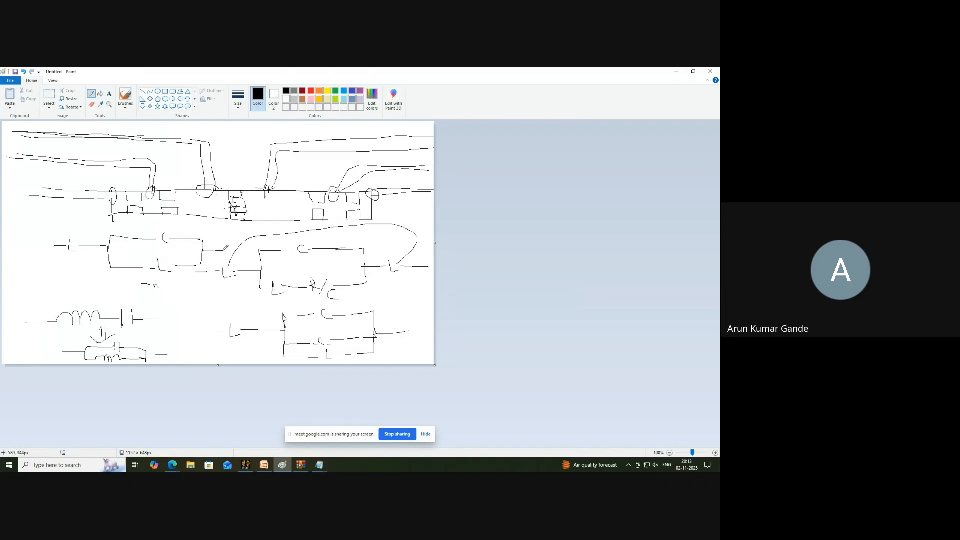
drag(85, 273, 131, 283)
Switch to Ansys Electronics Desktop and open the LumpRLC6 boundary's settings to examine its RLC type and component values.
click(246, 466)
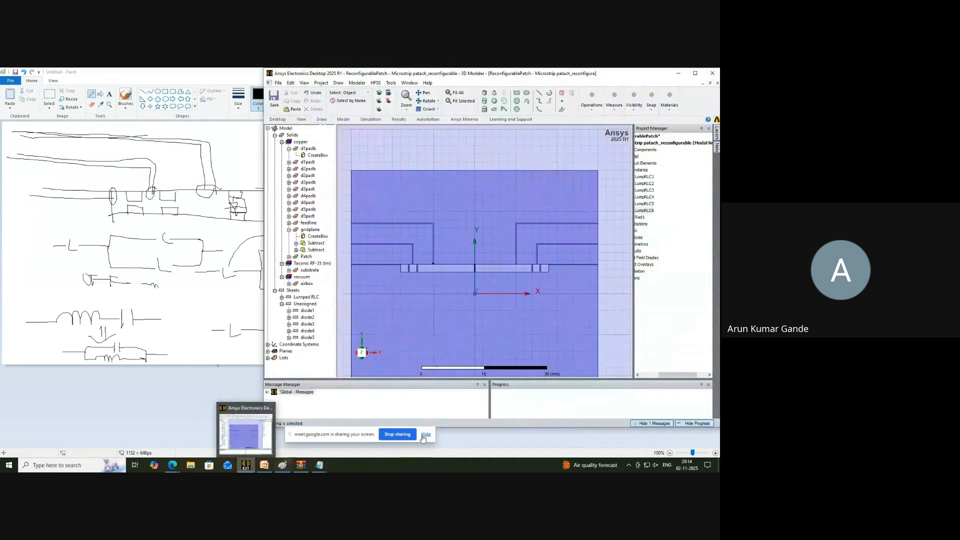
scroll(470, 275, up, 5)
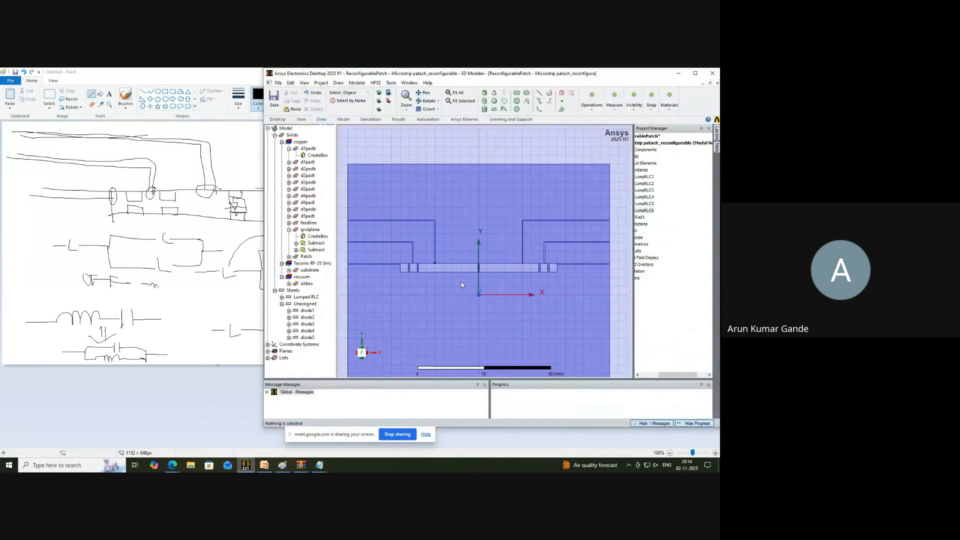
scroll(480, 268, up, 3)
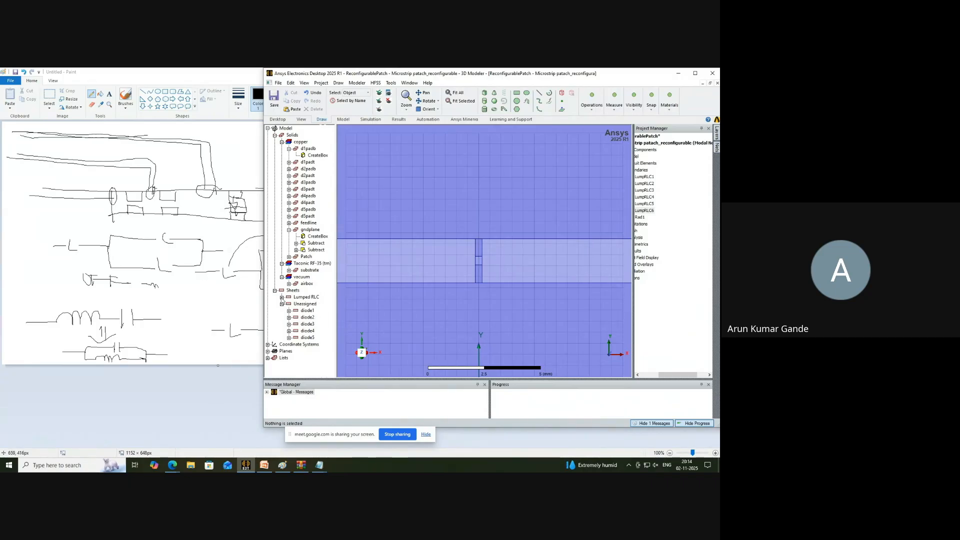
click(282, 297)
click(289, 304)
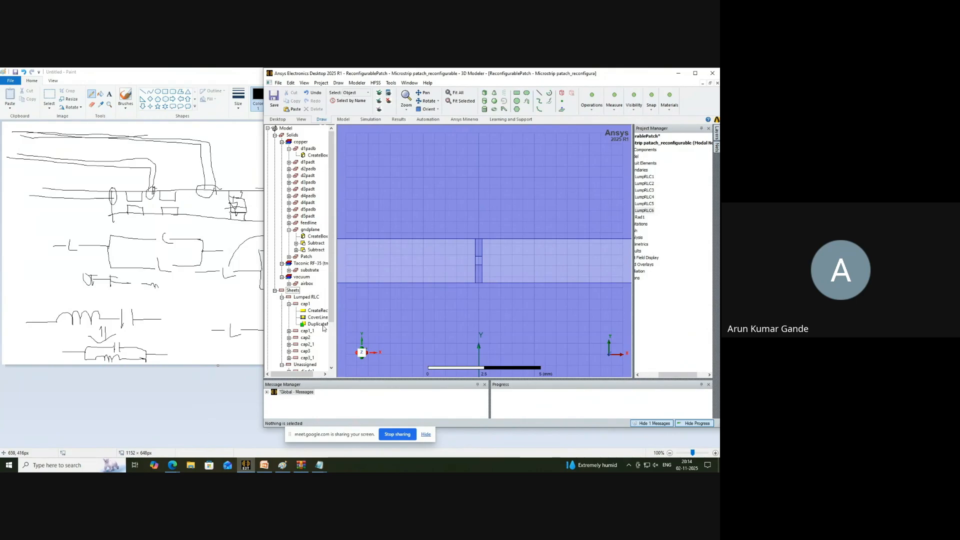
drag(634, 299, 595, 320)
double_click(625, 210)
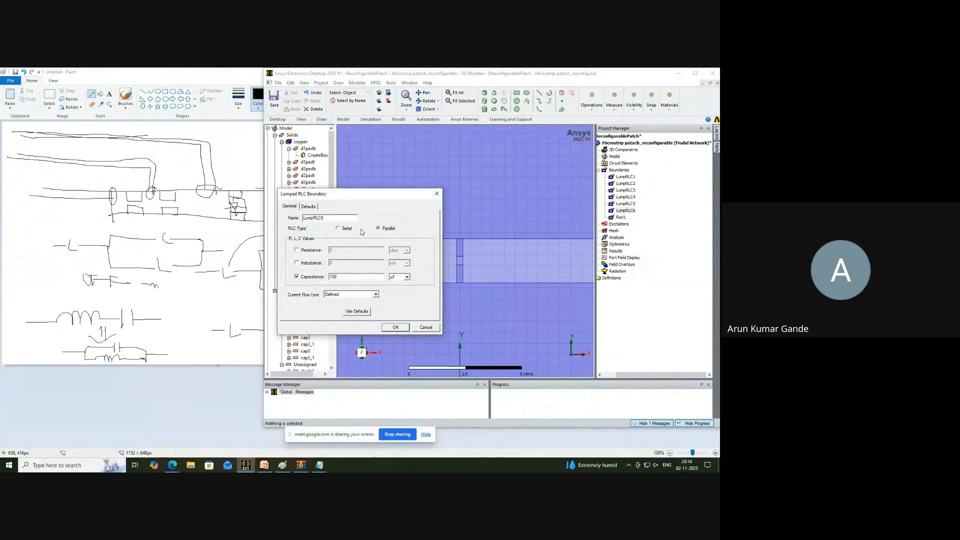
Switch to Paint, circle the left circuit's parallel C-L block and mark it P, and circle its series L and mark it P/S.
mouse_move(203, 240)
mouse_down()
mouse_move(177, 219)
mouse_move(107, 234)
mouse_move(118, 264)
mouse_move(180, 279)
mouse_move(207, 249)
mouse_up()
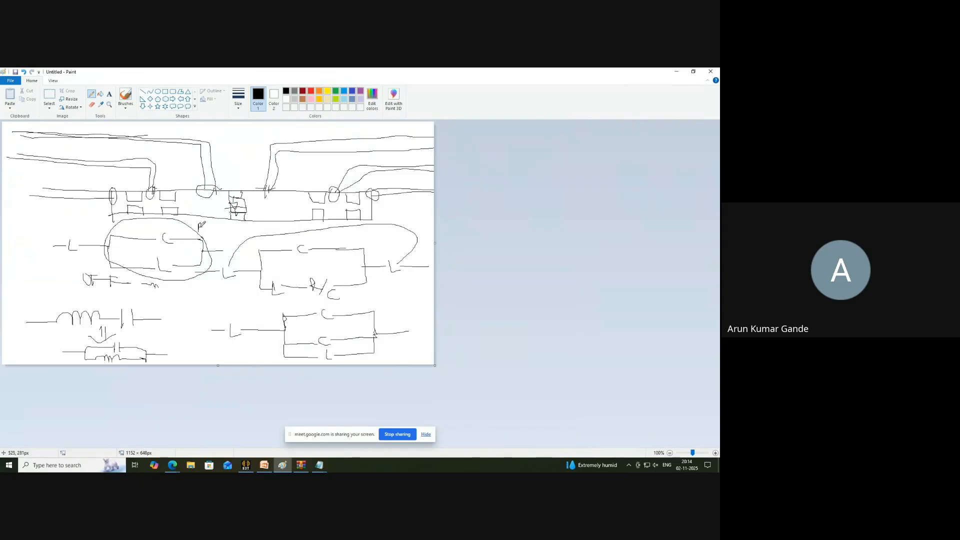
mouse_move(87, 231)
mouse_down()
mouse_move(56, 239)
mouse_move(93, 231)
mouse_move(70, 215)
mouse_move(86, 228)
mouse_up()
drag(216, 331, 212, 335)
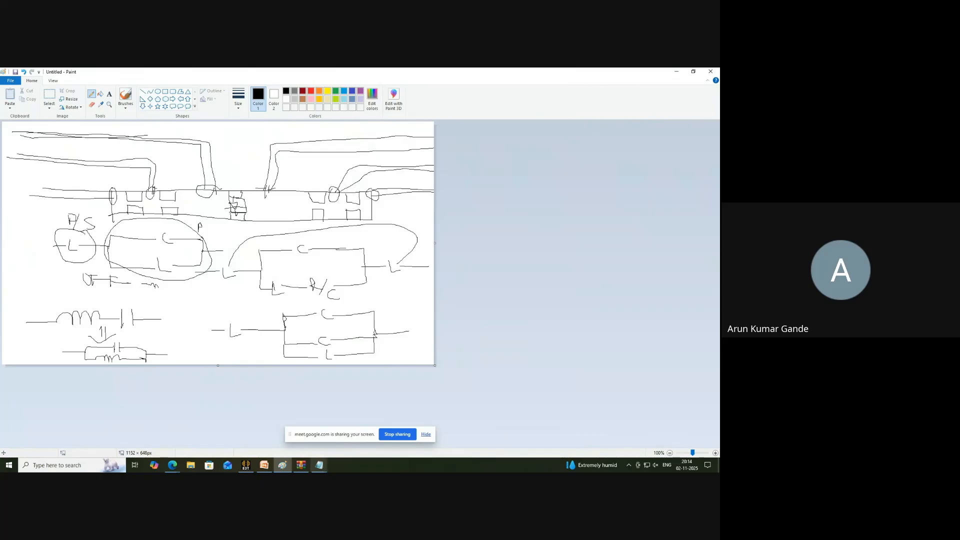
Return to Ansys, dismiss the LumpRLC6 settings, and widen the model tree with gndplane, d1padb and cap1 collapsed.
click(245, 465)
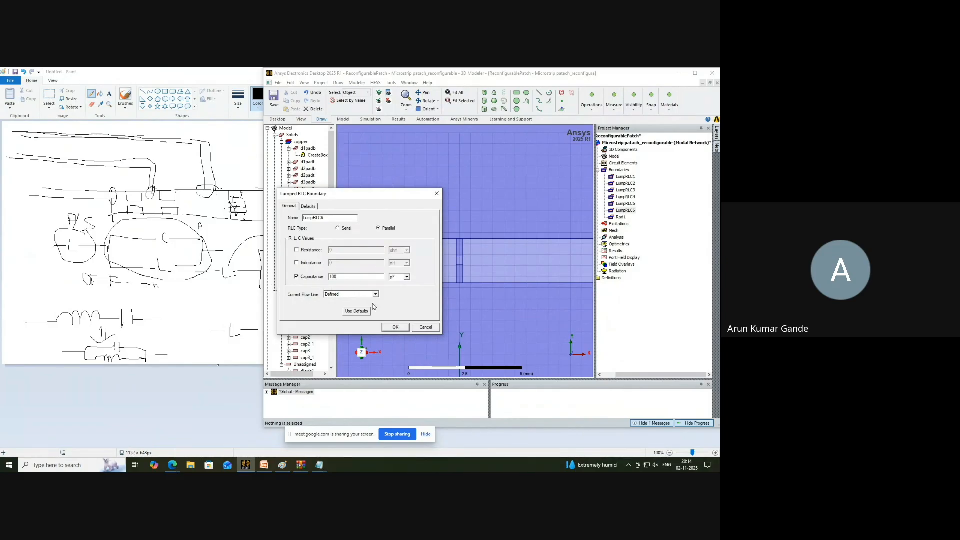
click(426, 328)
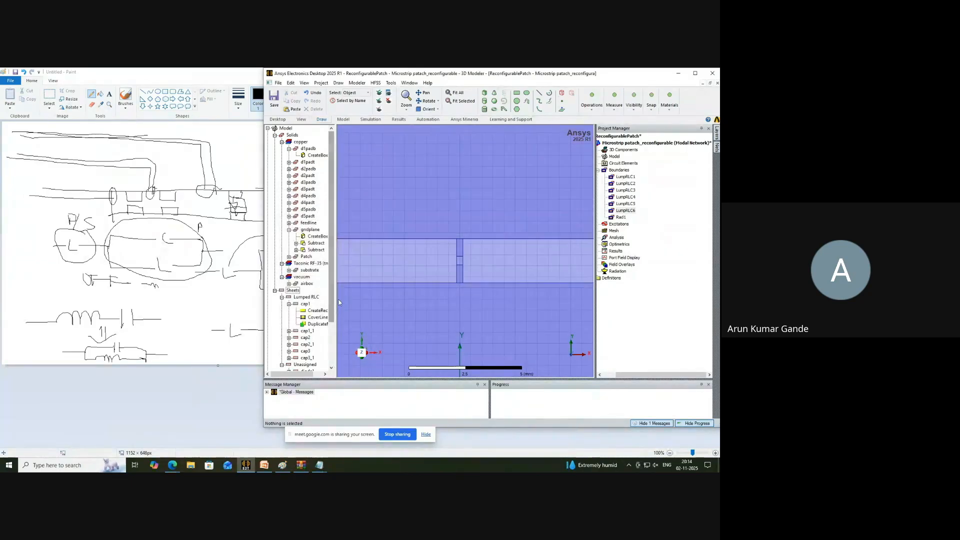
drag(333, 280, 371, 280)
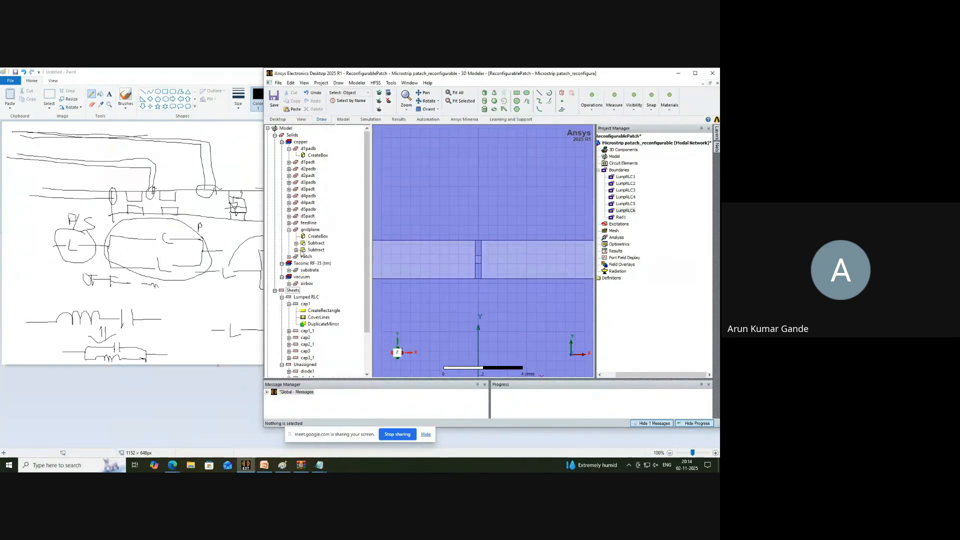
click(289, 229)
click(289, 148)
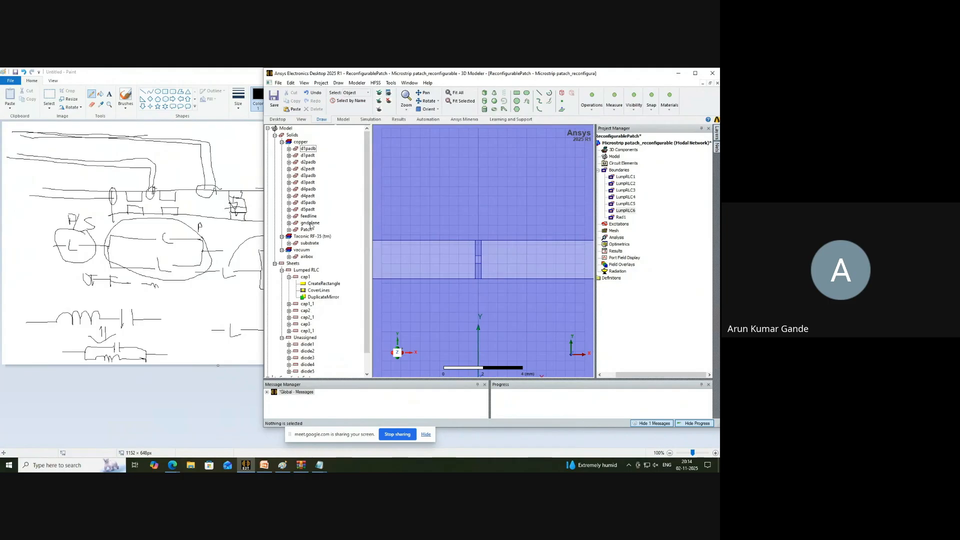
click(289, 277)
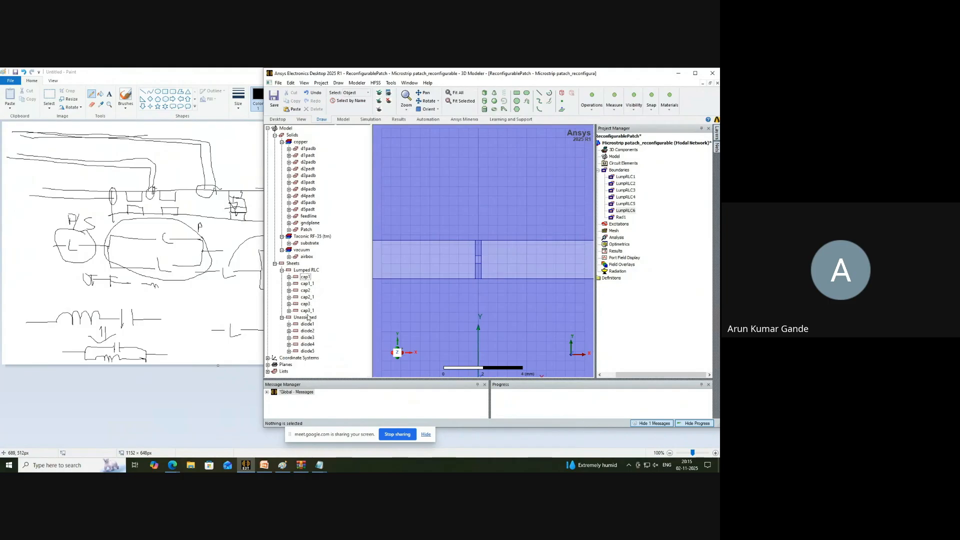
Set the YSize of the diode1 rectangle to (slotw-2*dpadl)/2.
click(307, 325)
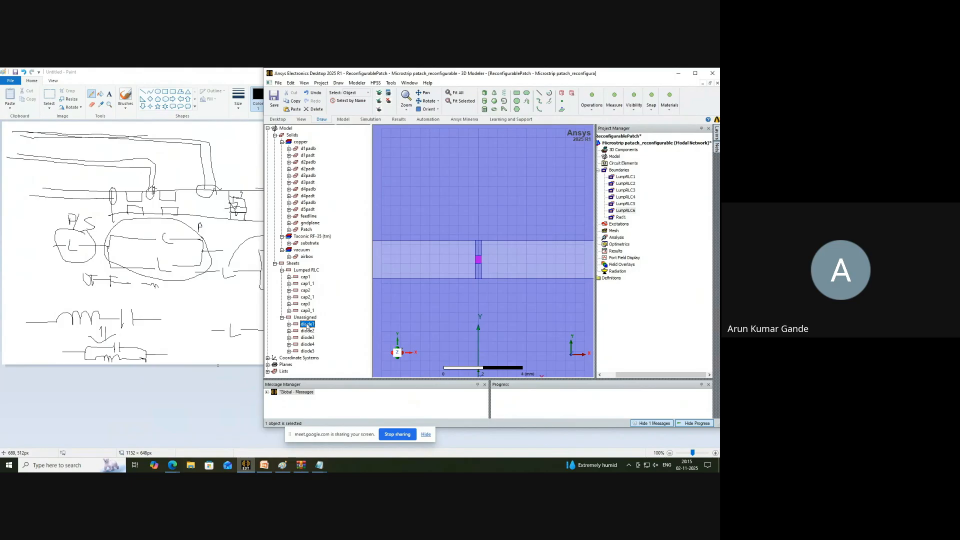
click(289, 324)
double_click(321, 331)
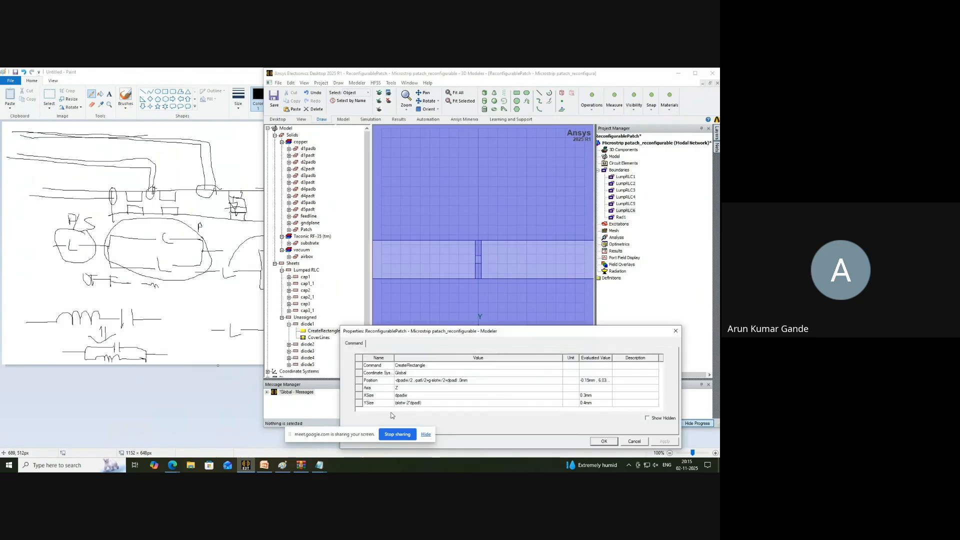
click(433, 403)
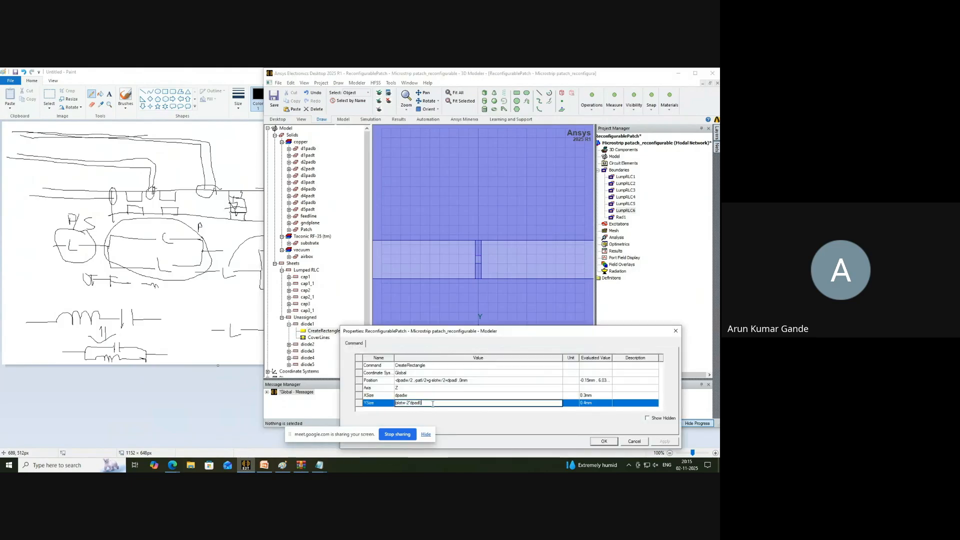
text(/2)
click(610, 444)
Copy the diode1 sheet and paste the duplicate into the model.
right_click(307, 324)
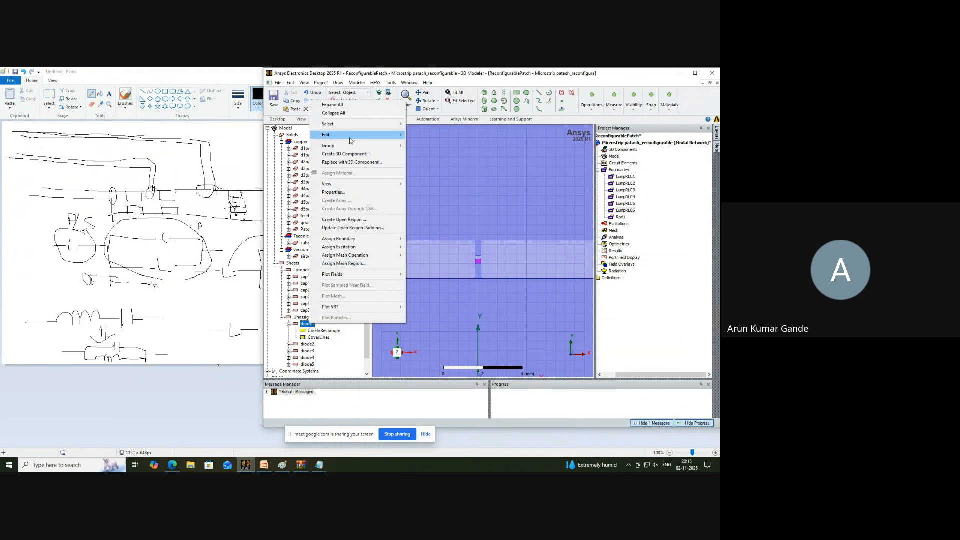
click(430, 136)
right_click(431, 148)
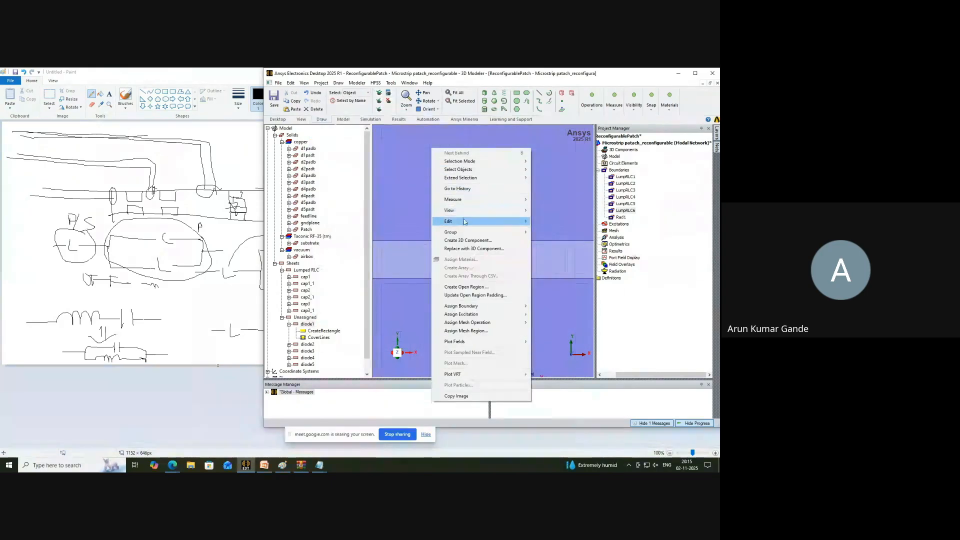
mouse_move(464, 221)
click(590, 230)
Offset the pasted diode rectangle's Y position by adding +(slotw-2*dpadl)/2, and collapse the diode entries in the model tree.
double_click(324, 365)
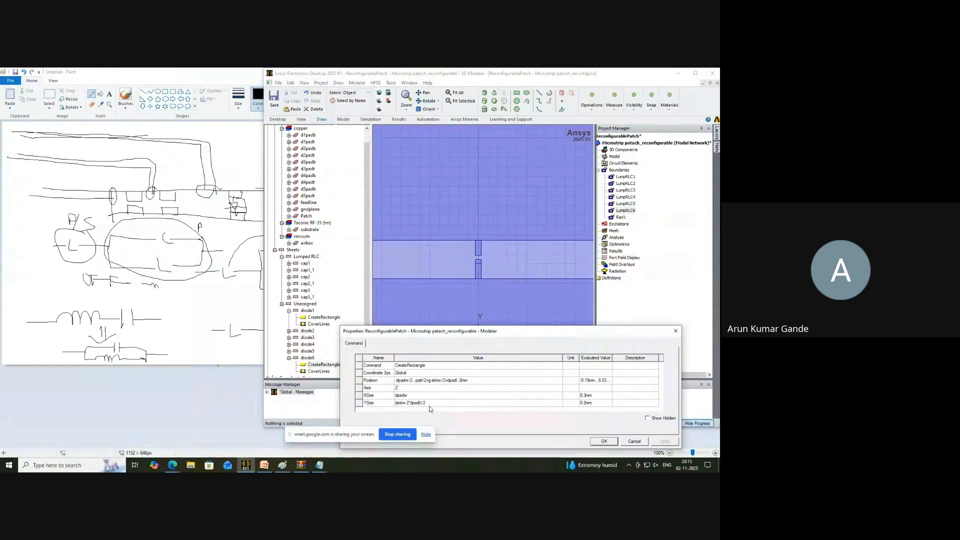
click(429, 403)
key(ctrl+c)
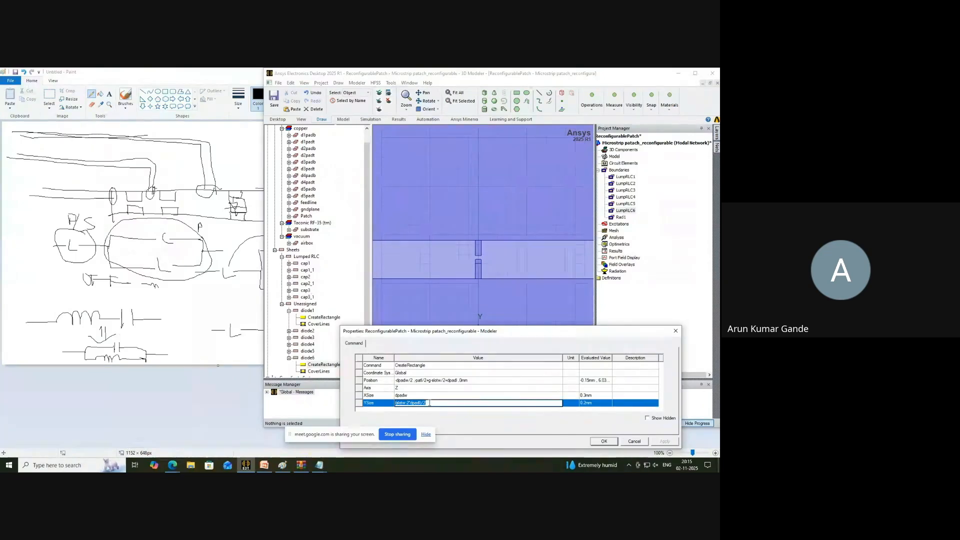
click(458, 381)
click(458, 381)
text(+)
key(ctrl+v)
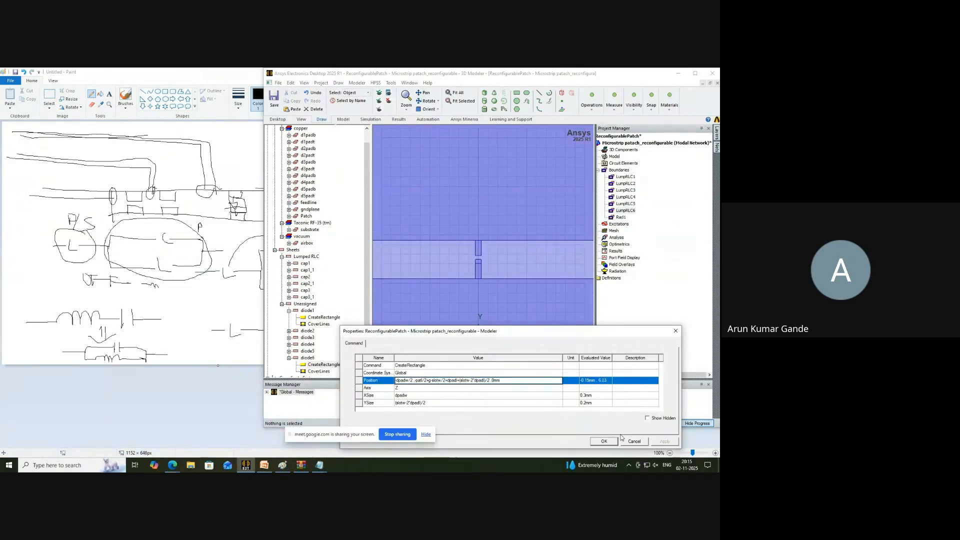
click(548, 404)
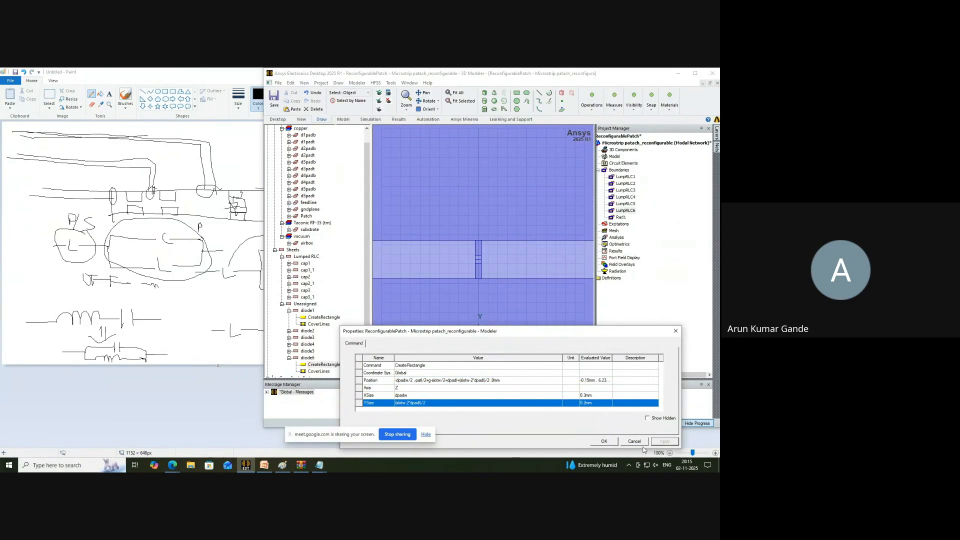
click(604, 441)
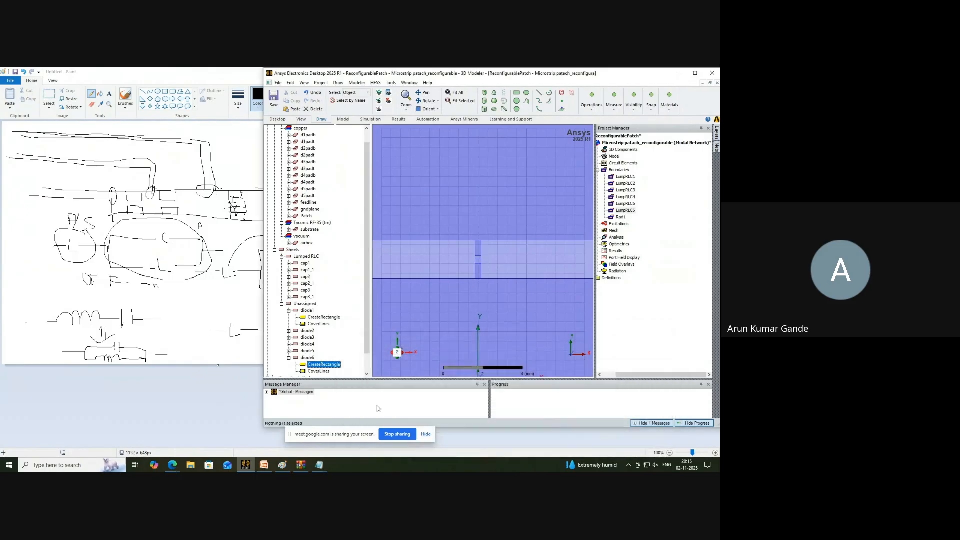
click(289, 310)
click(289, 344)
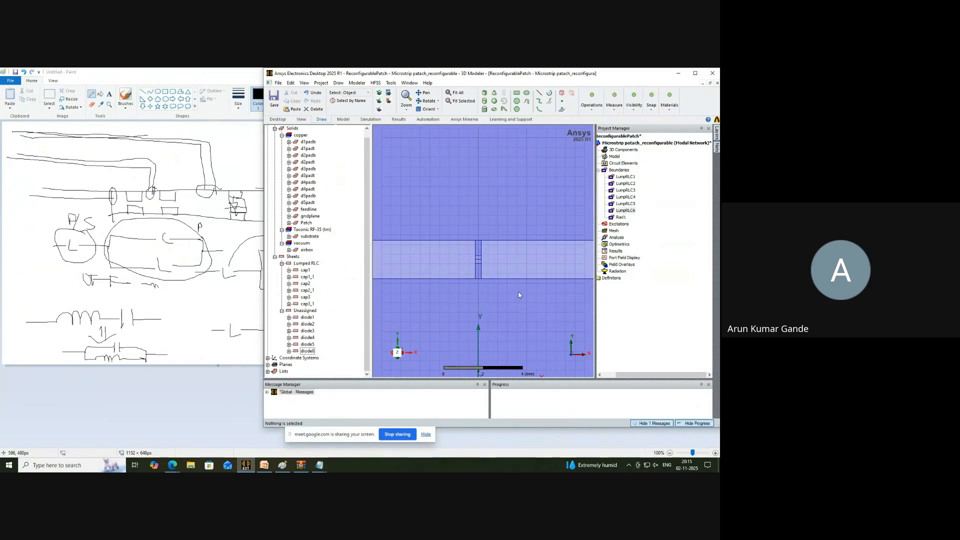
Start a parallel Lumped RLC boundary on the diode1 sheet with only its inductance enabled.
click(307, 318)
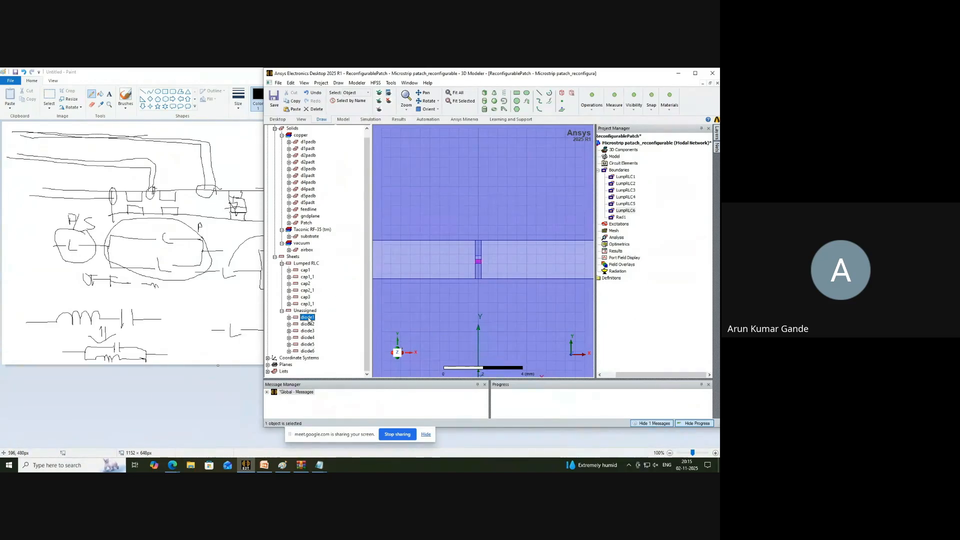
right_click(308, 318)
mouse_move(370, 234)
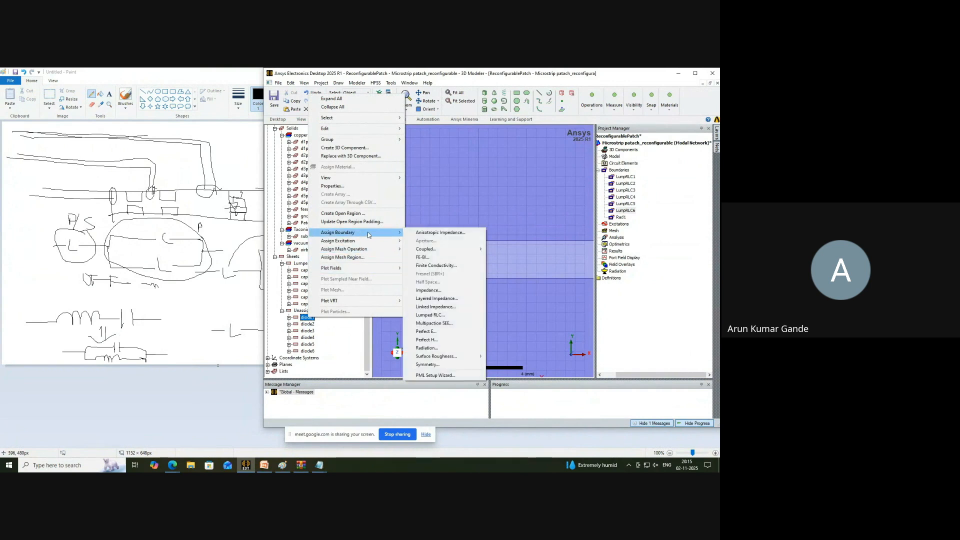
click(431, 315)
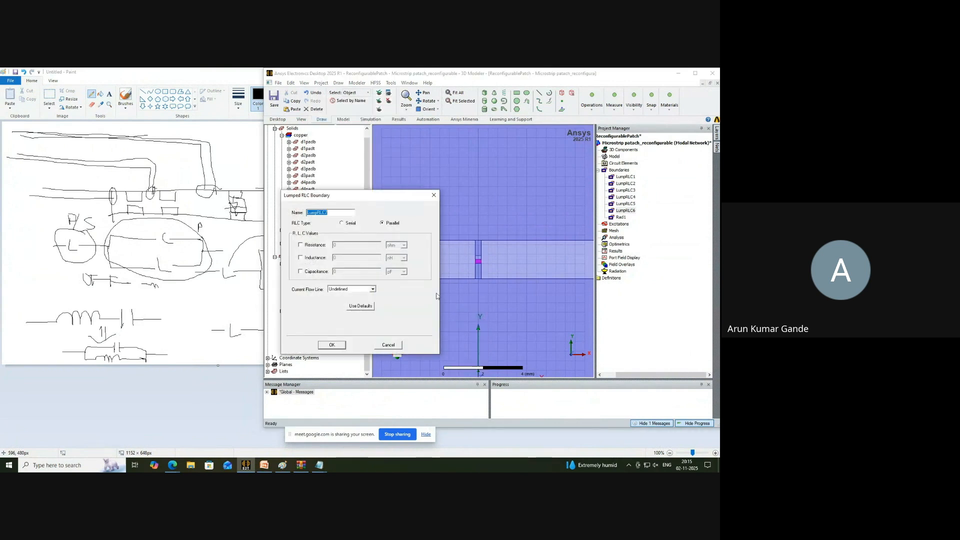
click(320, 259)
double_click(341, 258)
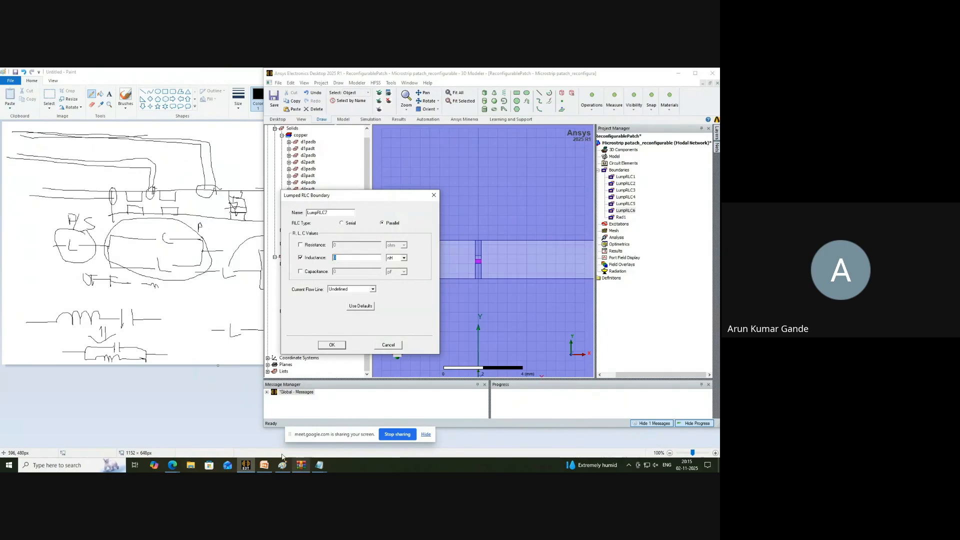
Consult the D383 and SC79 model files in Notepad and set the boundary's inductance to 0.25 nH.
click(320, 466)
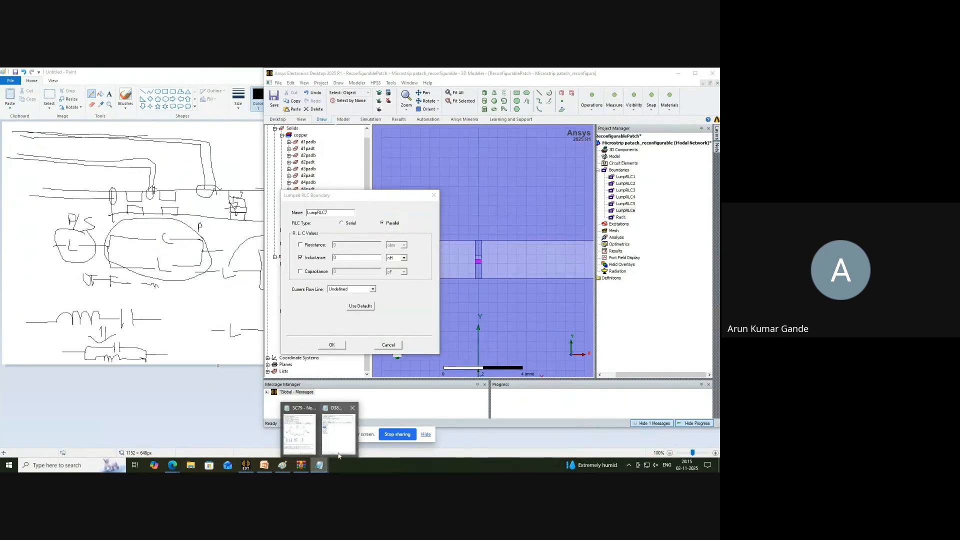
click(338, 432)
mouse_move(319, 465)
click(309, 445)
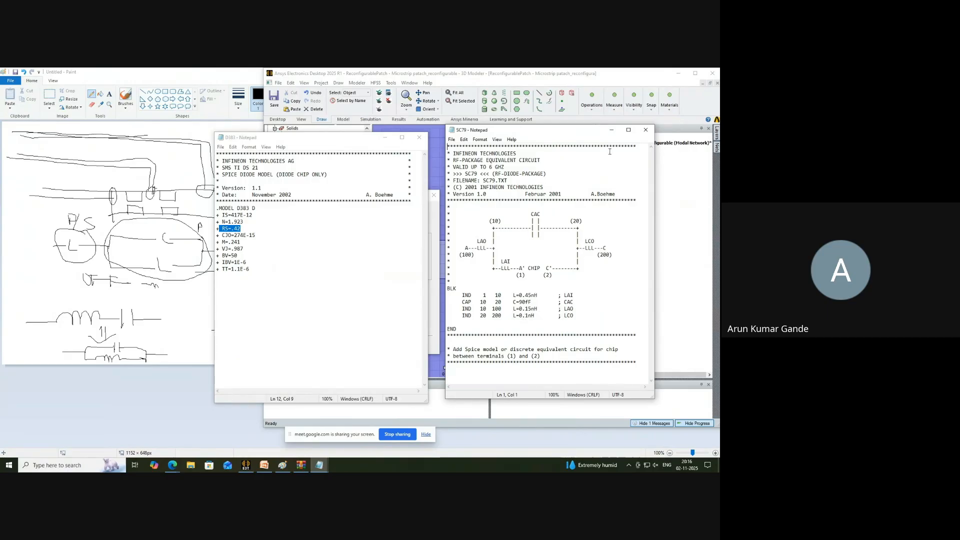
click(611, 130)
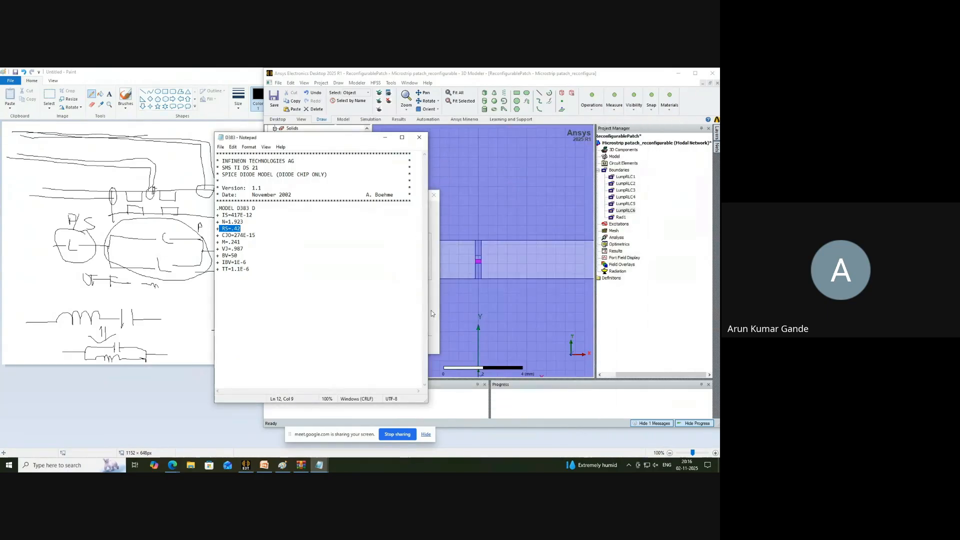
click(431, 313)
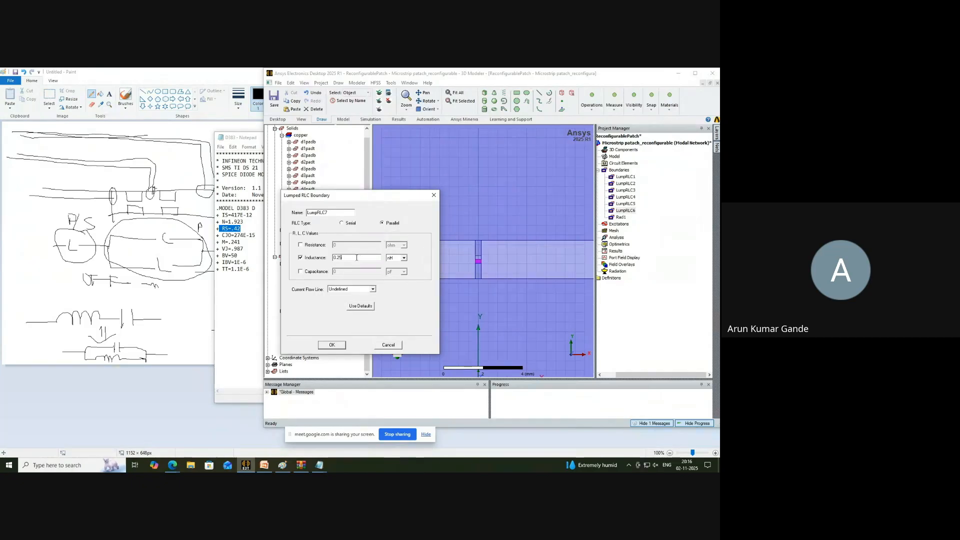
Define the current flow line along Y between the midpoints of diode1's two opposite edges, and create the boundary.
click(373, 289)
click(338, 301)
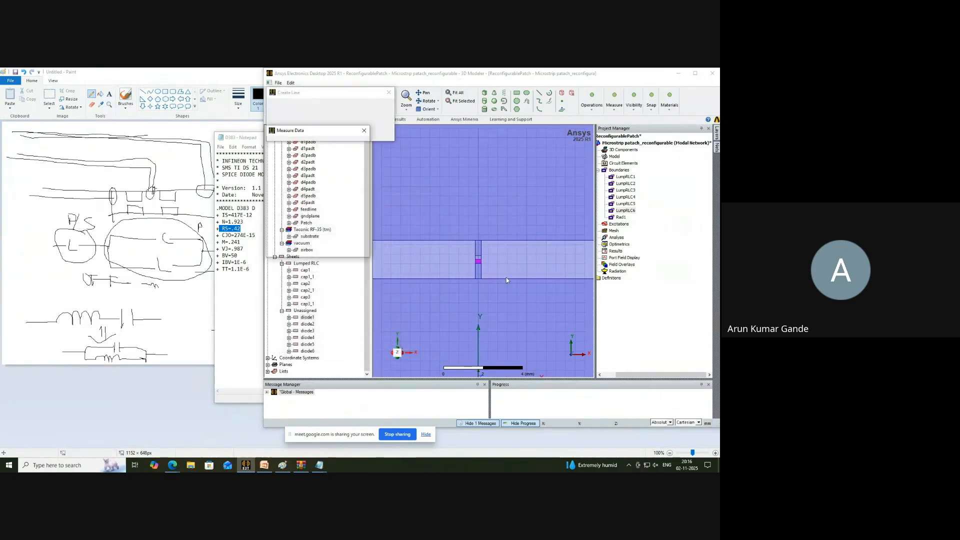
click(475, 254)
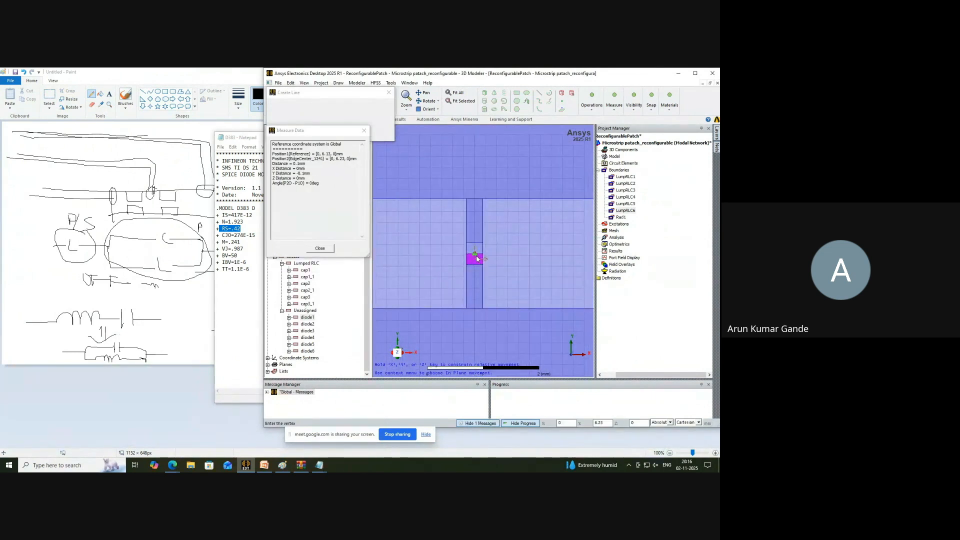
click(475, 265)
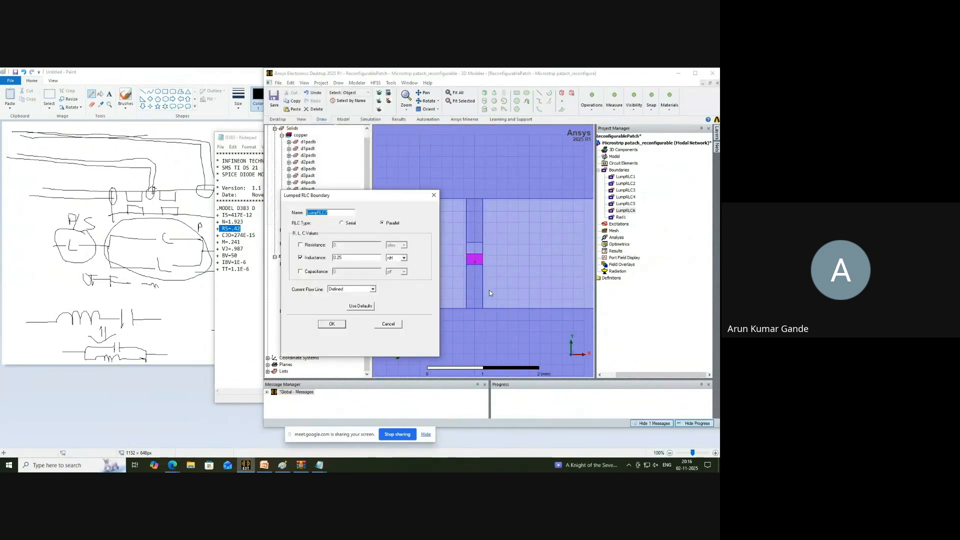
click(332, 322)
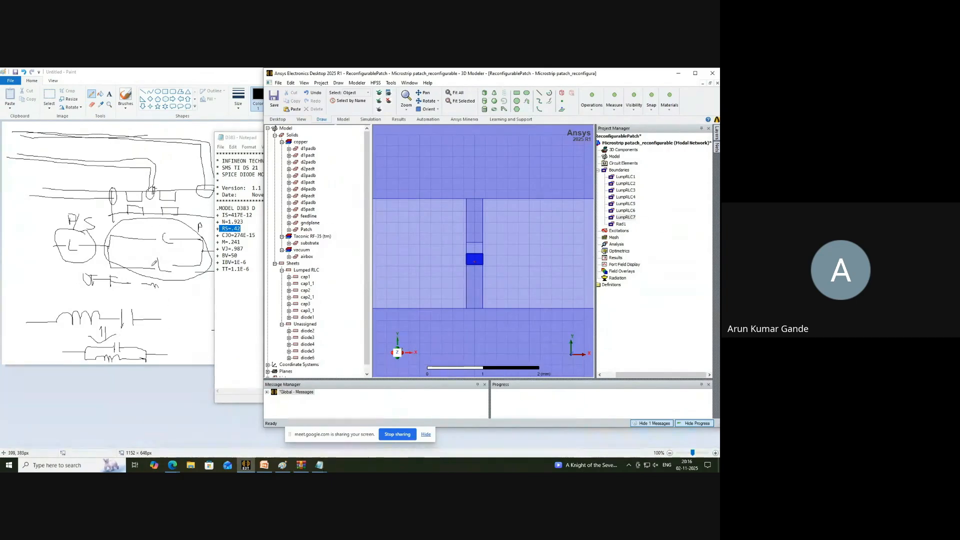
Consult the SC79 package equivalent circuit in Notepad and return to the patch antenna model in Ansys.
click(174, 322)
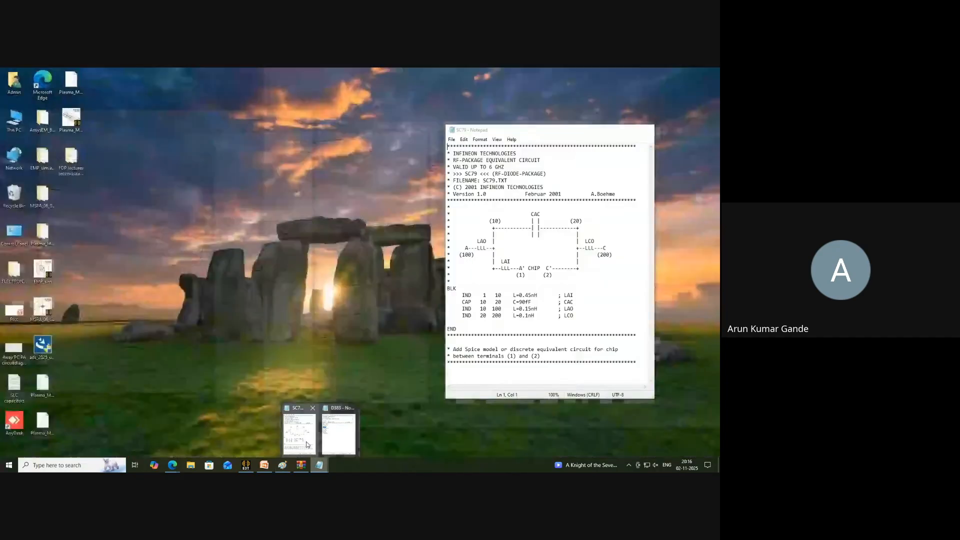
click(313, 437)
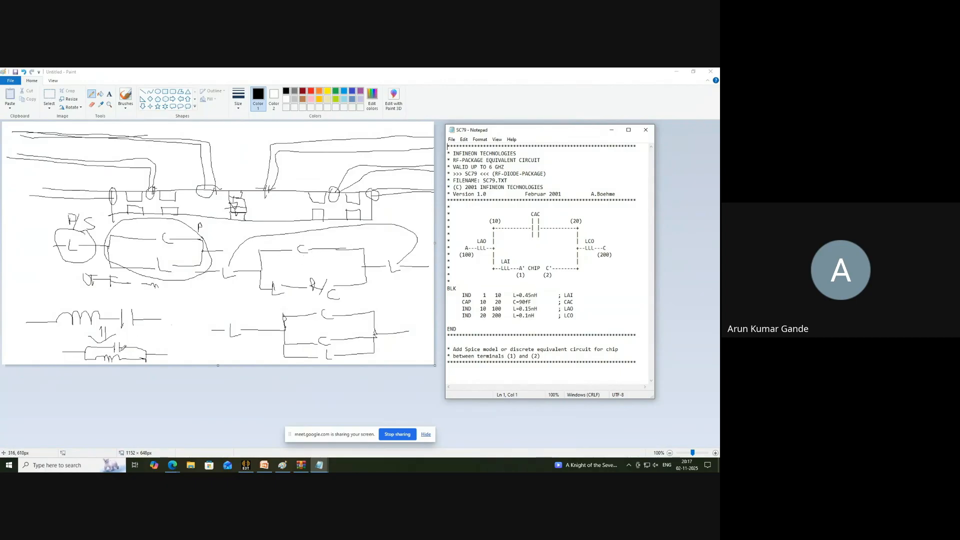
click(613, 131)
click(676, 72)
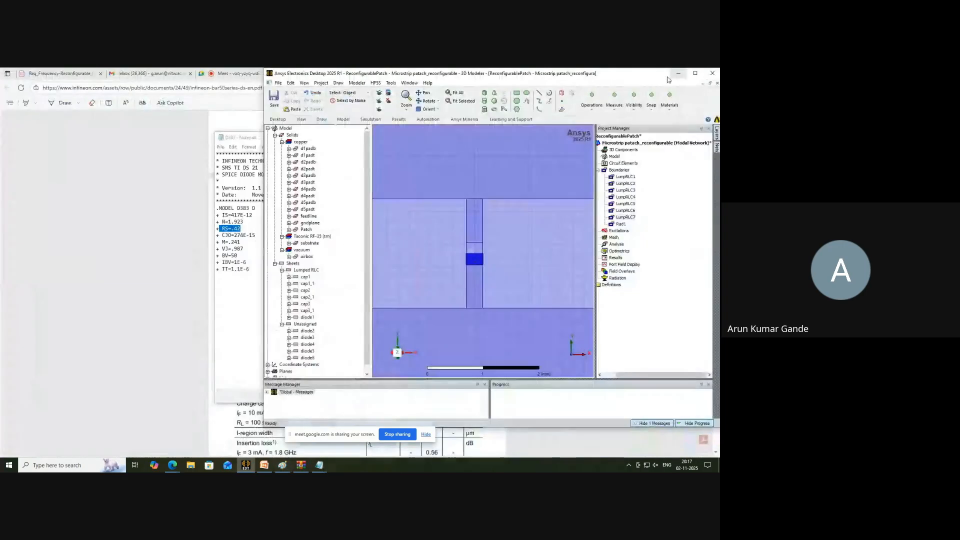
Start a parallel Lumped RLC boundary on the diode6 sheet with inductance 0.45 nH and capacitance 0.15 pF.
click(307, 358)
right_click(307, 358)
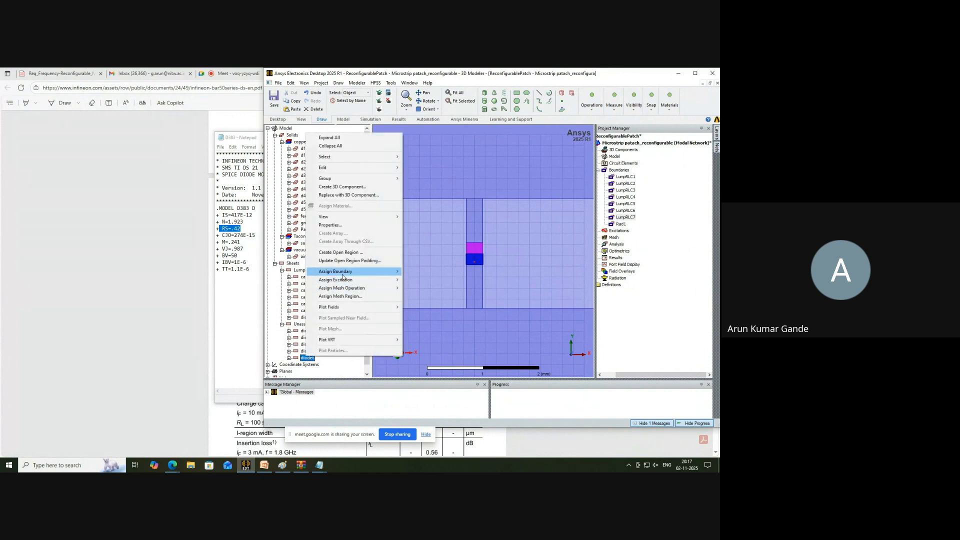
mouse_move(353, 280)
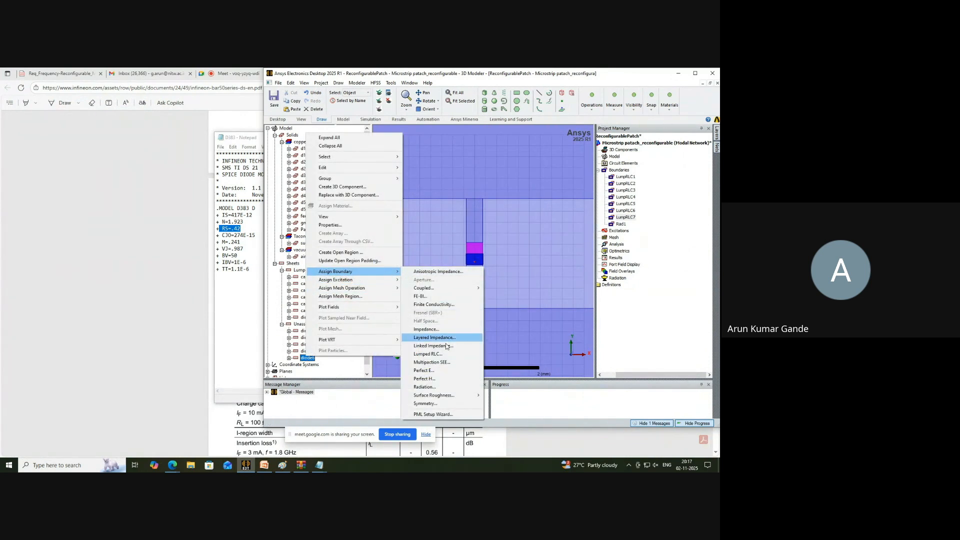
click(429, 354)
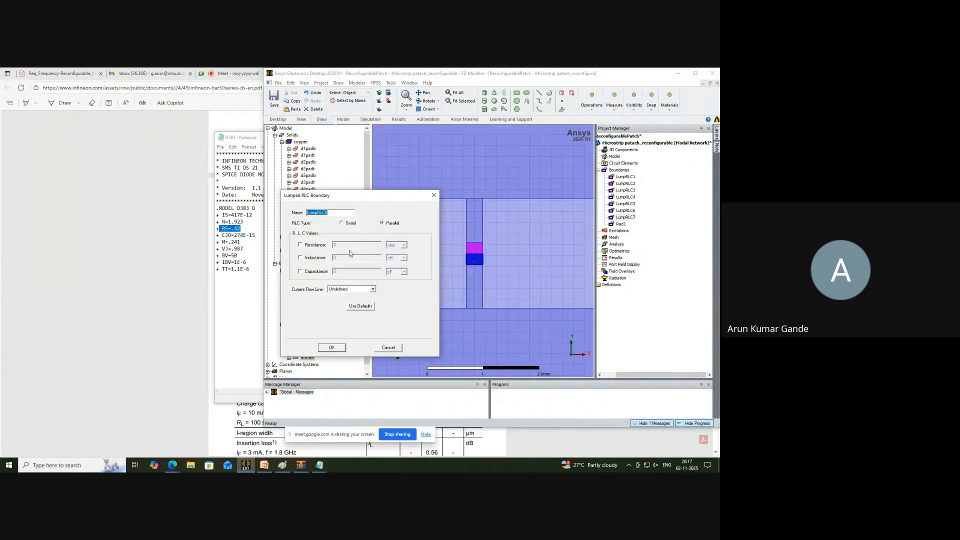
click(308, 260)
click(310, 274)
text(.45)
click(358, 274)
text(.0)
text(15)
Define the current flow line along Y between the midpoints of diode6's two opposite edges, and create the boundary.
click(372, 289)
click(345, 302)
click(475, 243)
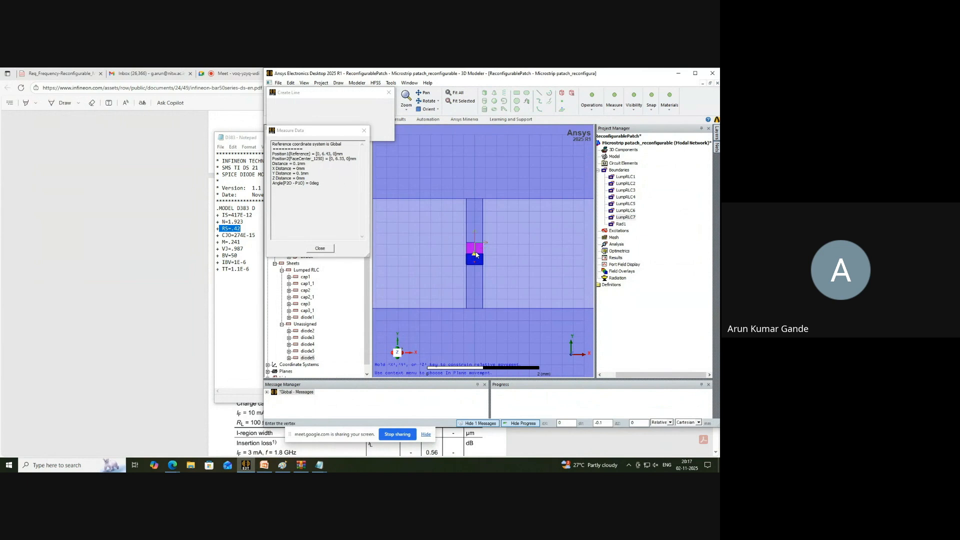
click(475, 255)
click(334, 323)
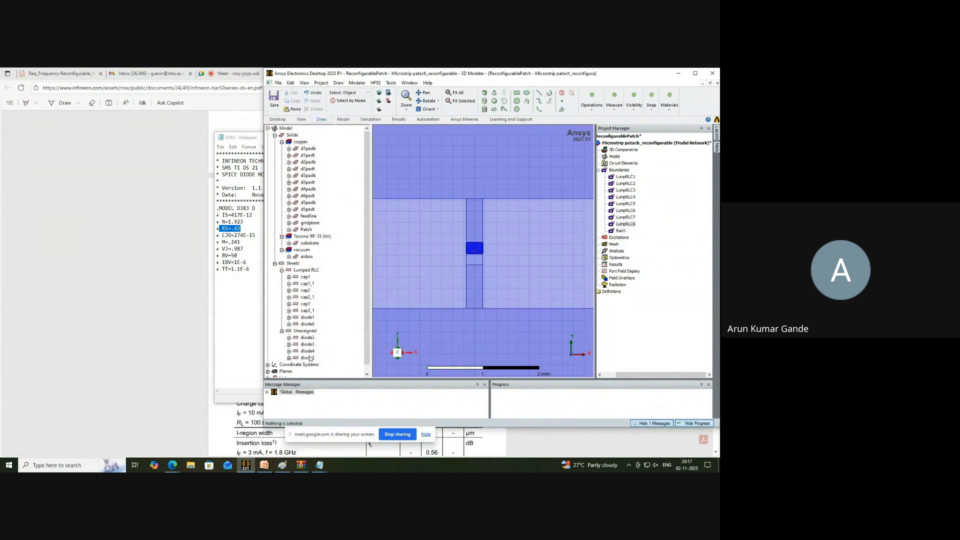
Switch to the circuit sketch in Paint and enlarge its canvas to 1903 × 712 px.
scroll(497, 240, down, 3)
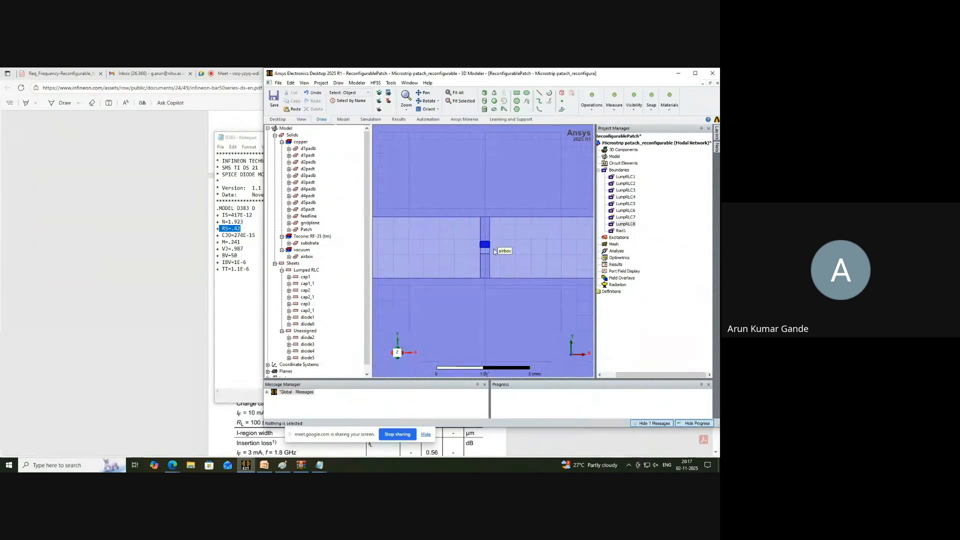
click(232, 292)
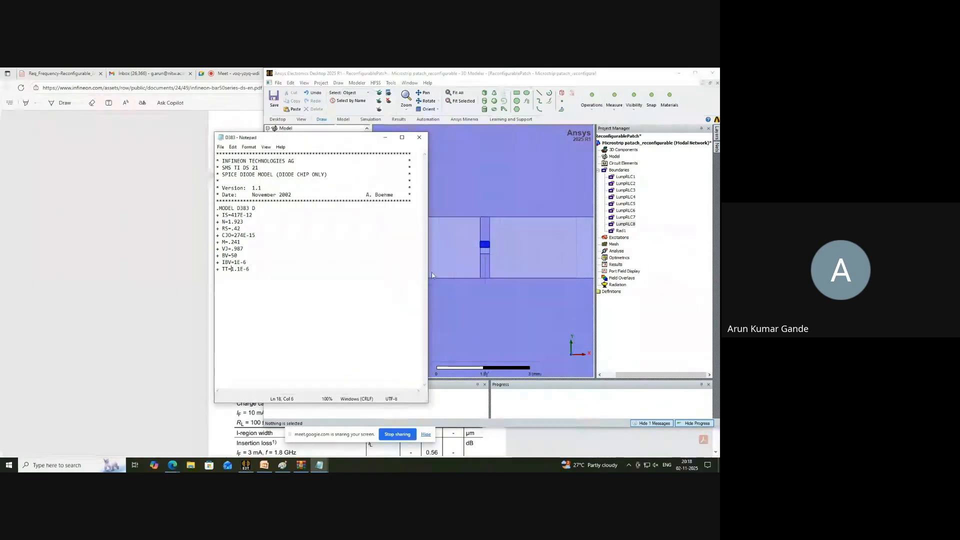
click(385, 138)
mouse_move(319, 462)
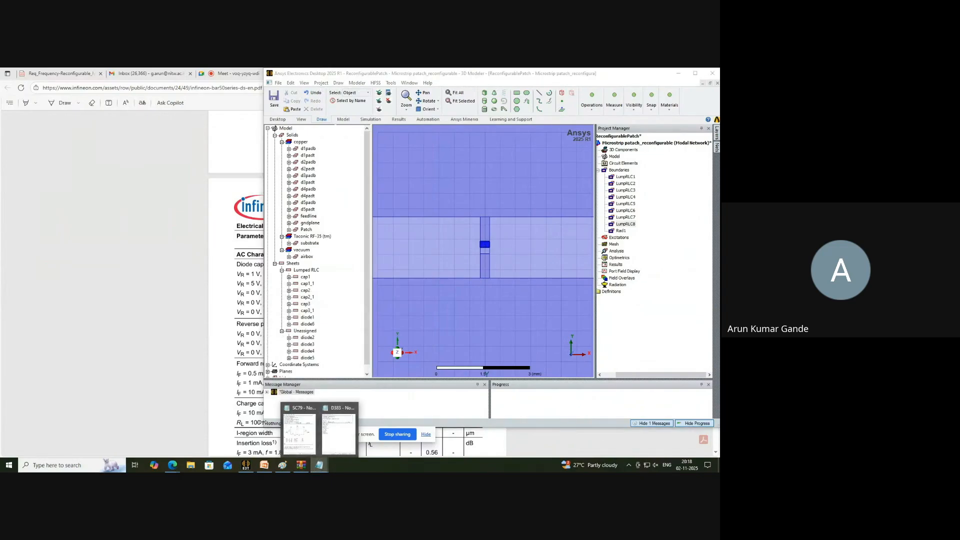
click(283, 465)
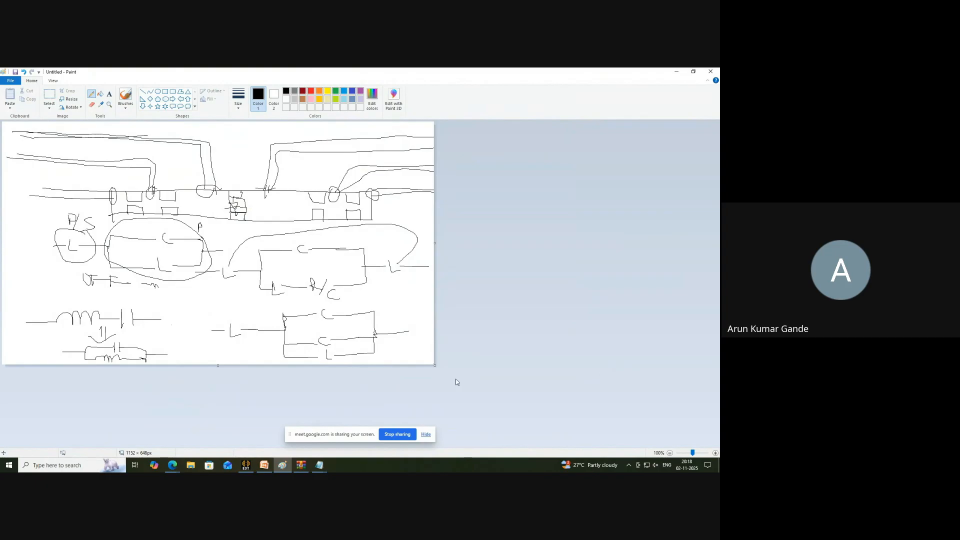
mouse_move(434, 365)
mouse_down()
mouse_move(583, 366)
mouse_move(555, 378)
mouse_move(644, 374)
mouse_move(716, 389)
mouse_up()
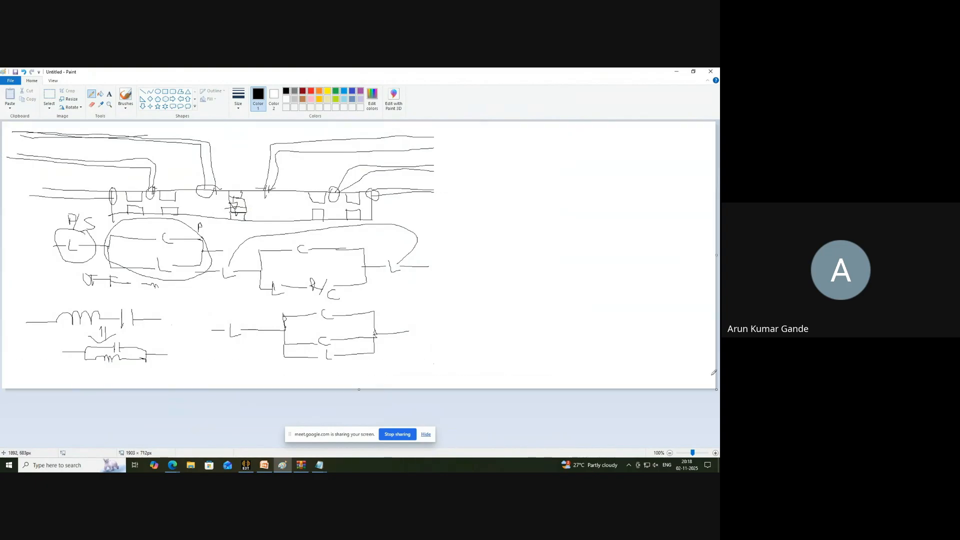
Sketch C in parallel with a series L–R between two arc-linked outer inductors, and begin the reduced circuit below it.
mouse_move(460, 183)
mouse_down()
mouse_move(525, 182)
mouse_move(526, 198)
mouse_move(552, 166)
mouse_move(613, 164)
mouse_up()
mouse_move(543, 196)
mouse_down()
mouse_move(600, 195)
mouse_move(625, 183)
mouse_move(627, 164)
mouse_move(643, 179)
mouse_move(691, 178)
mouse_move(640, 142)
mouse_move(498, 141)
mouse_move(481, 172)
mouse_up()
mouse_move(467, 243)
mouse_down()
mouse_move(528, 242)
mouse_move(530, 258)
mouse_move(574, 226)
mouse_move(593, 229)
mouse_up()
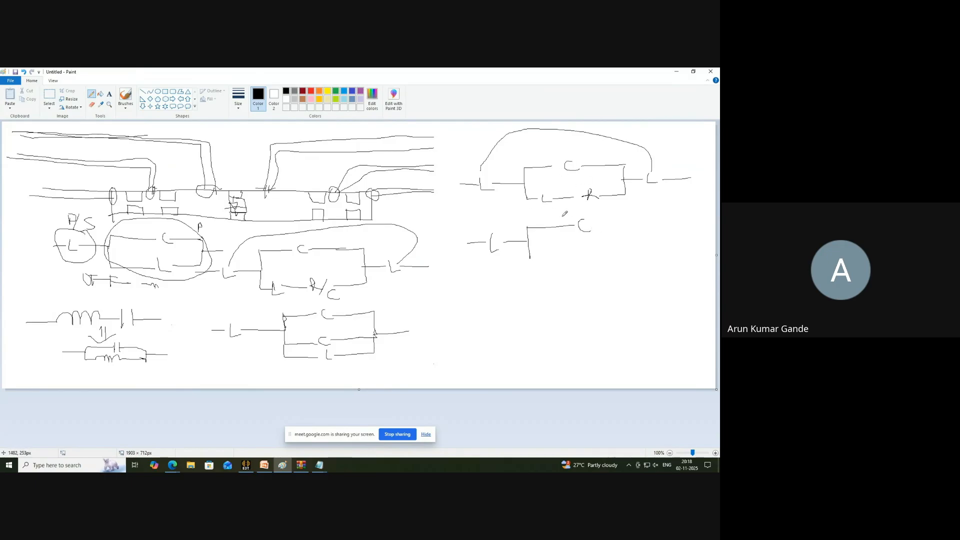
Sketch the series L–R to parallel L–R conversion, and complete the reduced circuit with parallel C, L and R branches labelled ON.
mouse_move(413, 314)
mouse_down()
mouse_move(441, 318)
mouse_move(480, 308)
mouse_move(482, 297)
mouse_move(495, 314)
mouse_move(459, 339)
mouse_move(491, 323)
mouse_up()
mouse_move(423, 366)
mouse_down()
mouse_move(461, 368)
mouse_move(467, 382)
mouse_move(522, 372)
mouse_up()
drag(463, 356, 541, 362)
drag(529, 258, 586, 264)
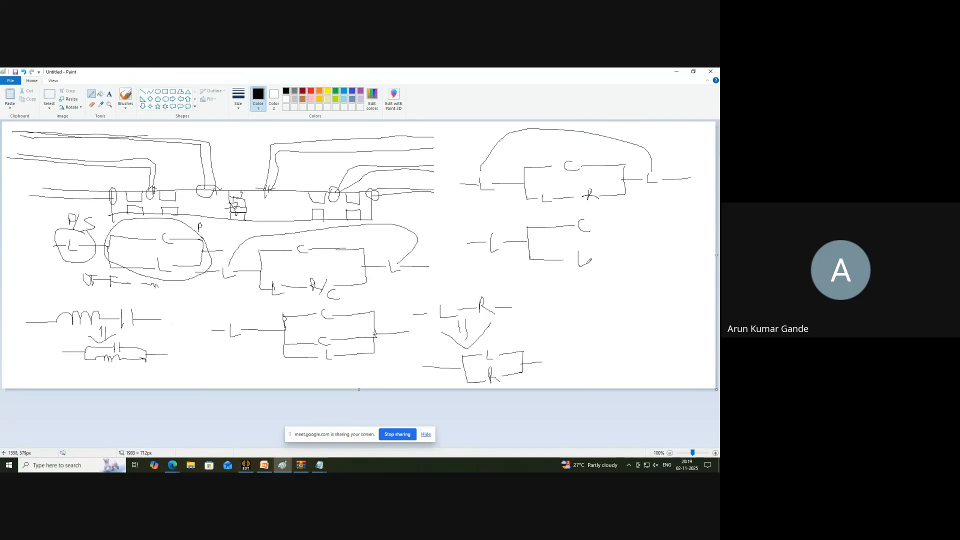
mouse_move(529, 259)
mouse_down()
mouse_move(565, 289)
mouse_move(620, 278)
mouse_move(629, 228)
mouse_move(596, 222)
mouse_up()
drag(589, 258, 630, 258)
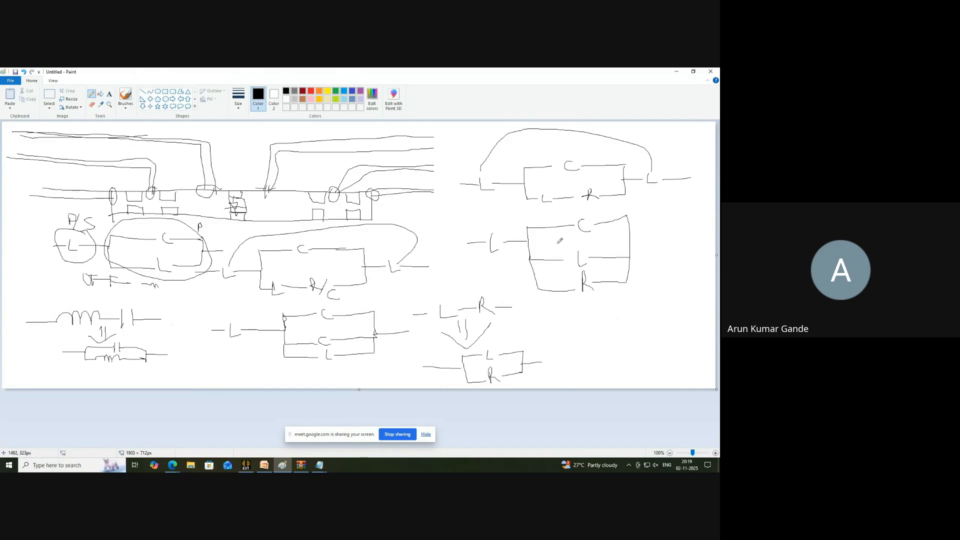
mouse_move(618, 297)
mouse_down()
mouse_move(650, 299)
mouse_move(642, 305)
mouse_up()
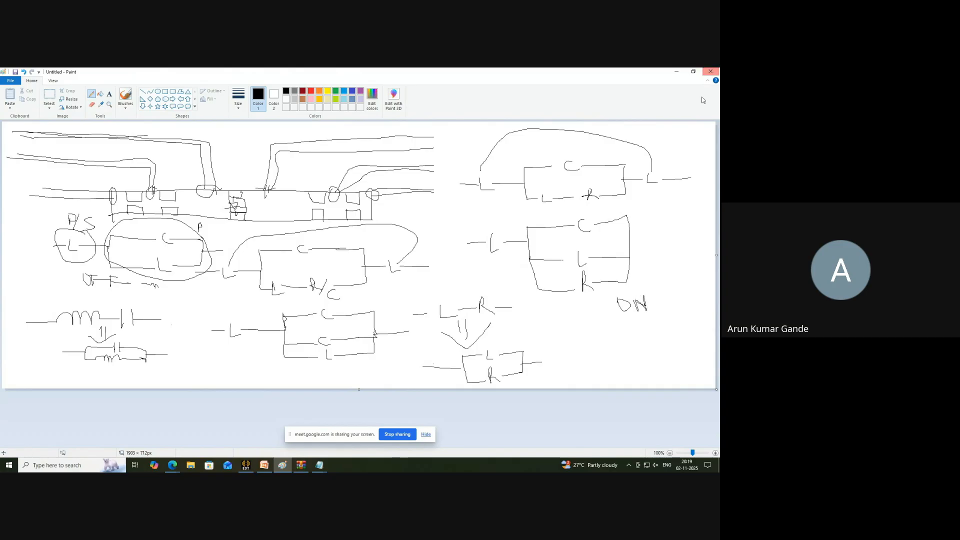
Shrink the Paint window and place it beside the Ansys model with the ON circuit in view.
click(693, 71)
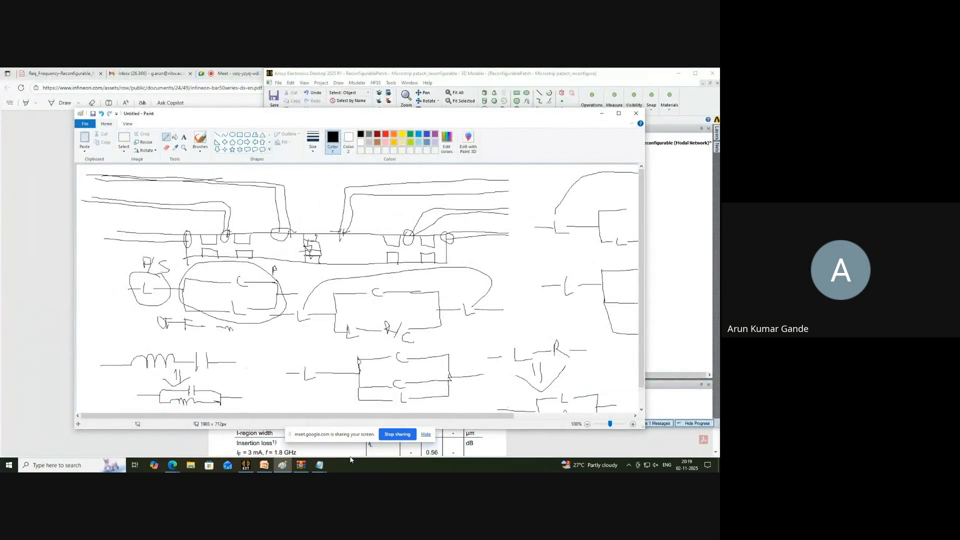
click(547, 415)
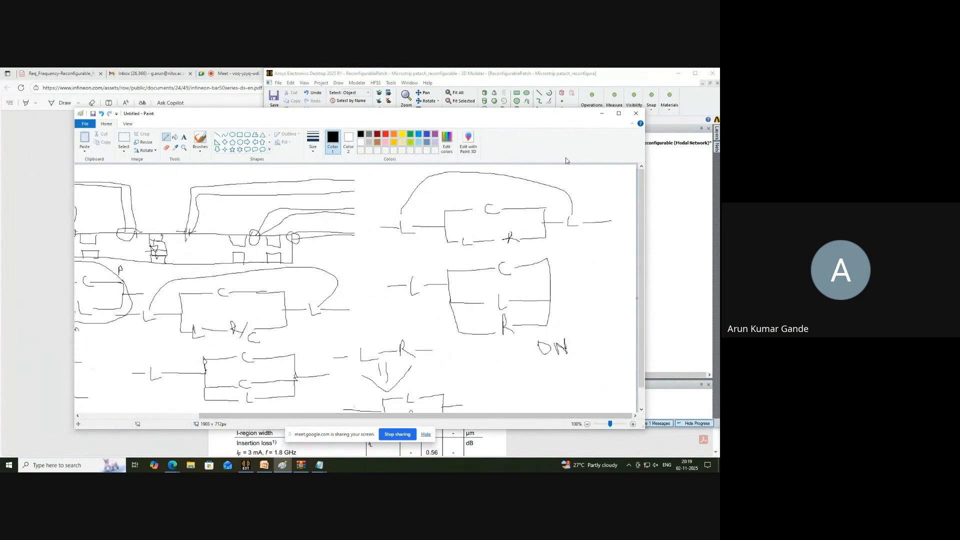
drag(567, 114, 304, 95)
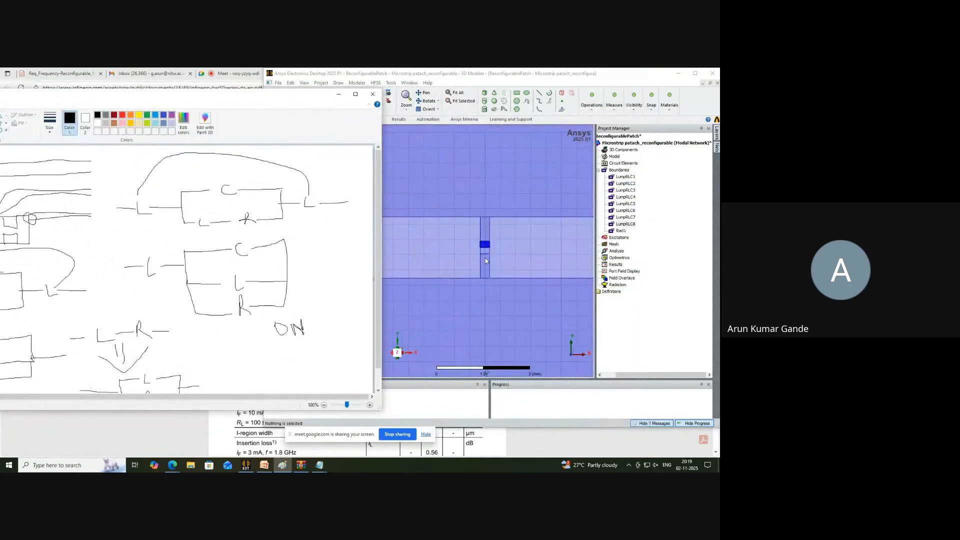
click(487, 258)
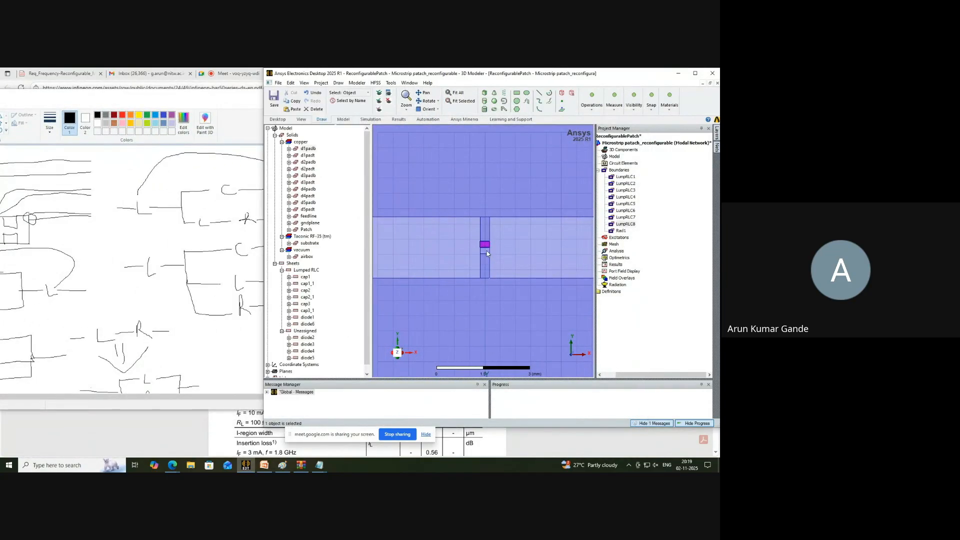
Review the RLC type and values of the LumpRLC7 boundary.
click(625, 219)
double_click(625, 220)
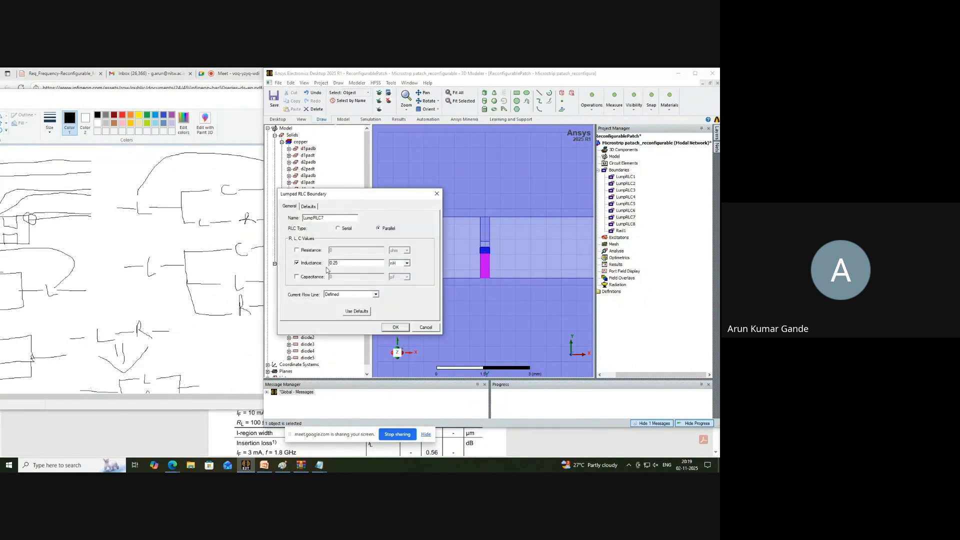
click(395, 328)
Try a 0.42 ohm resistance in the LumpRLC8 boundary, and disable the resistance again.
double_click(626, 224)
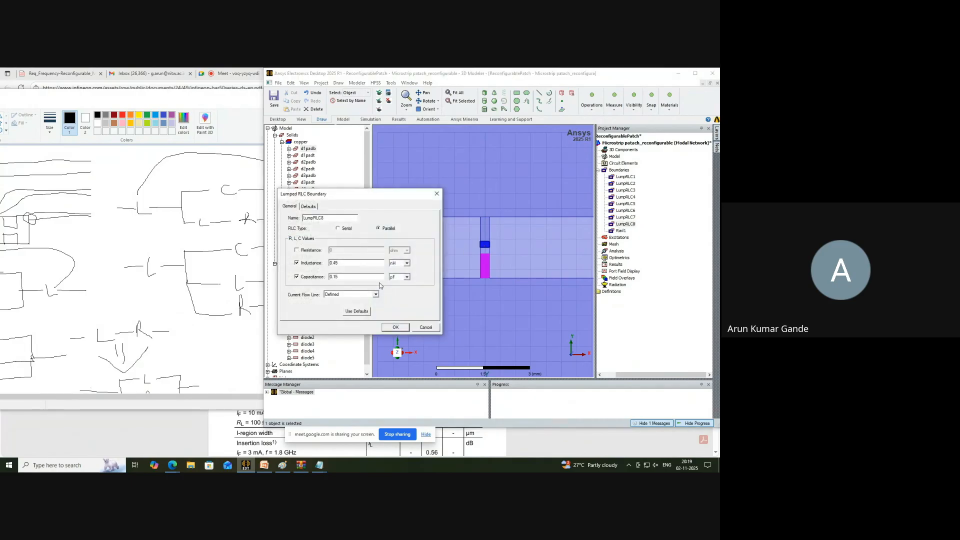
click(311, 251)
click(353, 251)
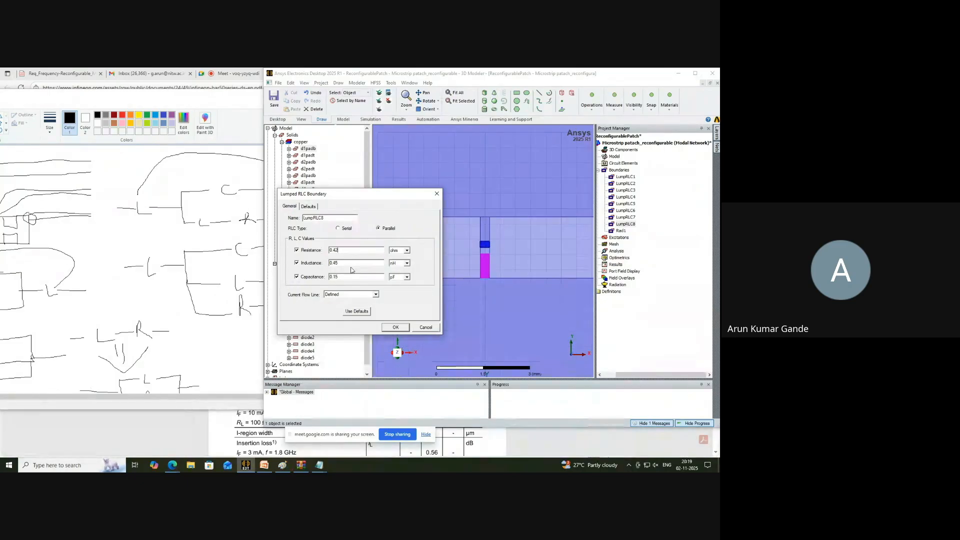
click(299, 250)
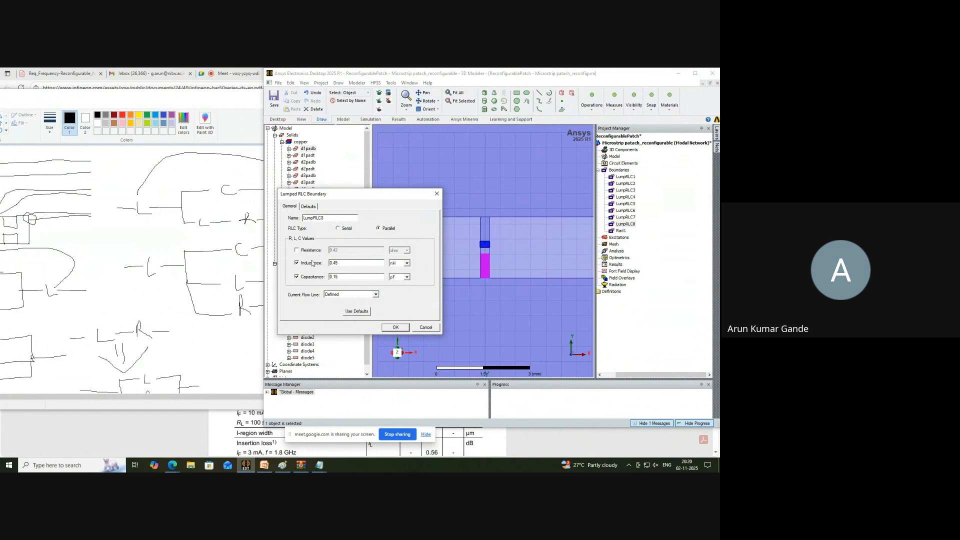
click(395, 327)
Start a parallel Lumped RLC boundary on the diode2 sheet with only a 0.15 pF capacitance enabled.
click(457, 270)
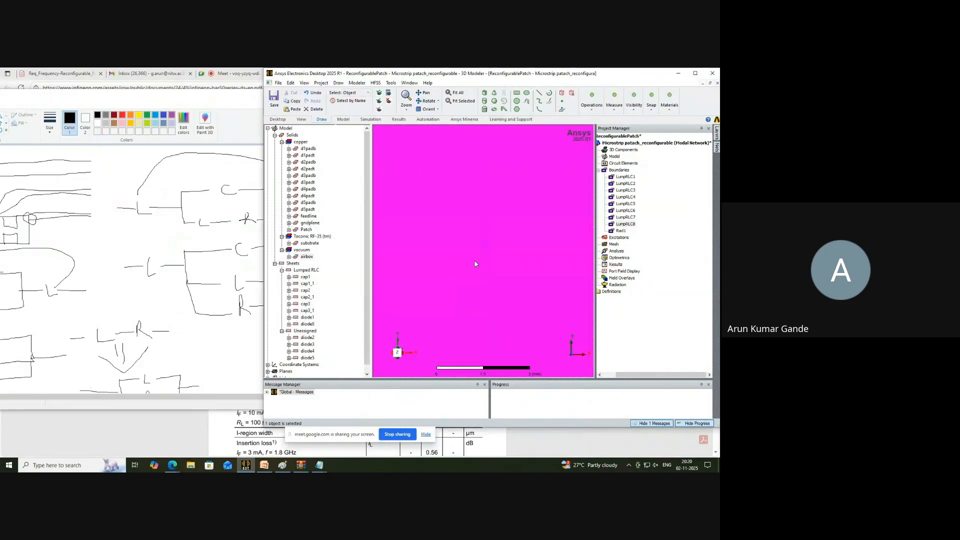
scroll(418, 226, down, 5)
scroll(494, 296, down, 1)
click(516, 344)
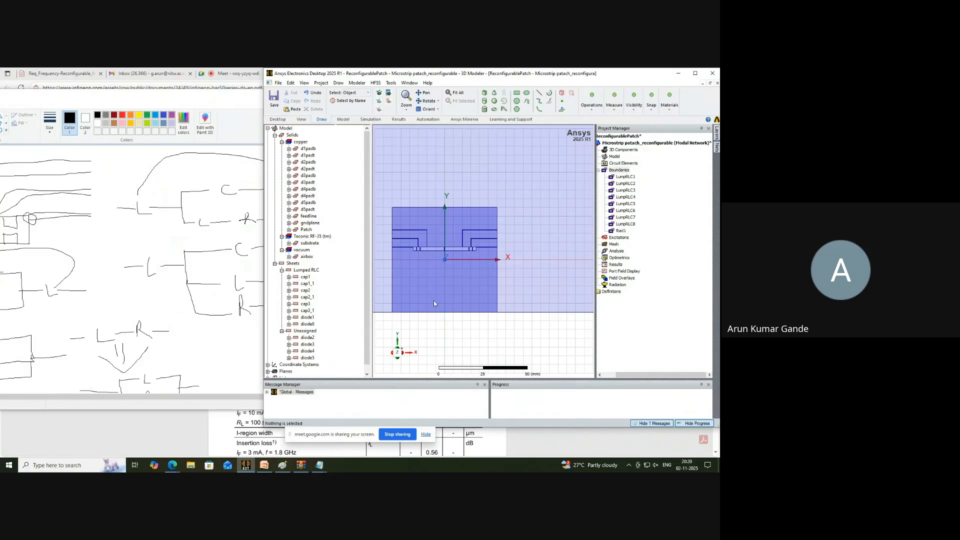
scroll(405, 255, up, 4)
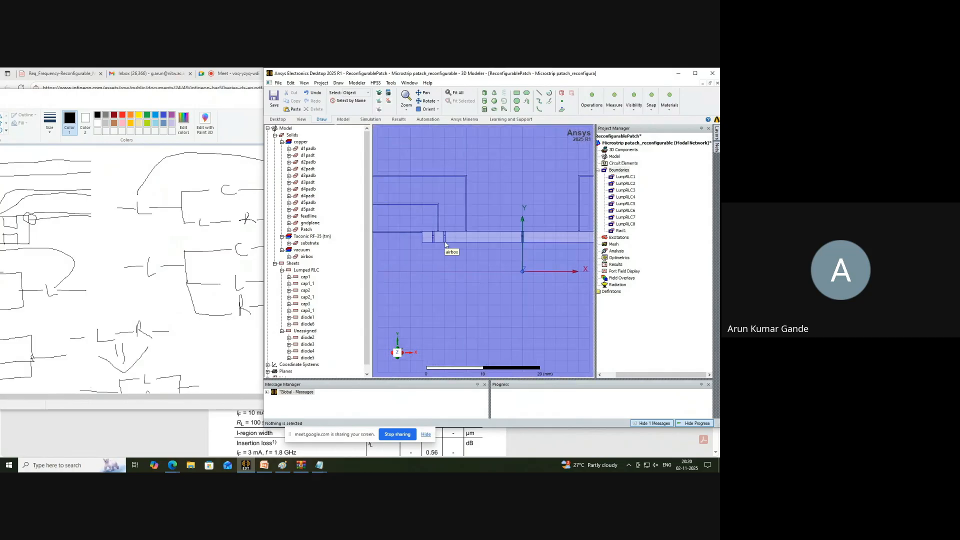
click(310, 338)
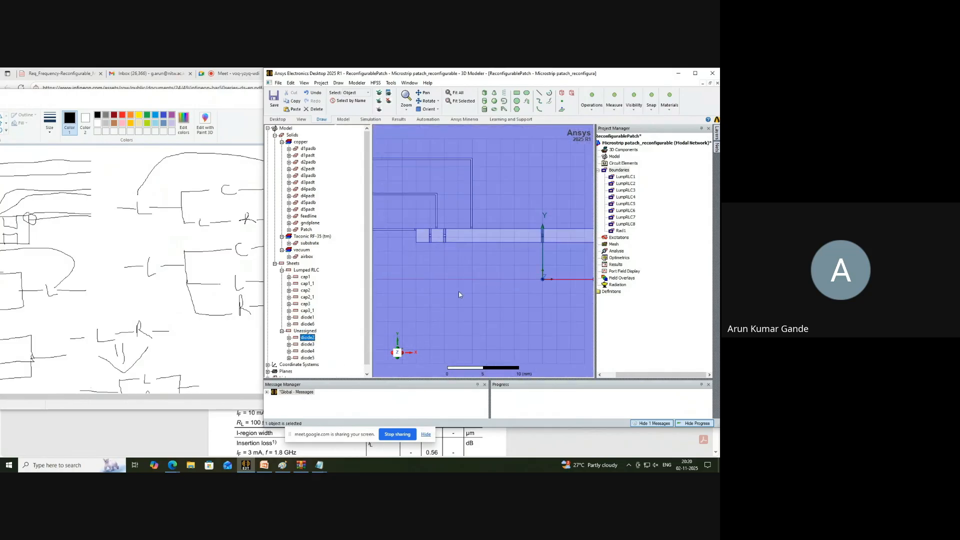
scroll(433, 313, down, 2)
scroll(559, 270, up, 3)
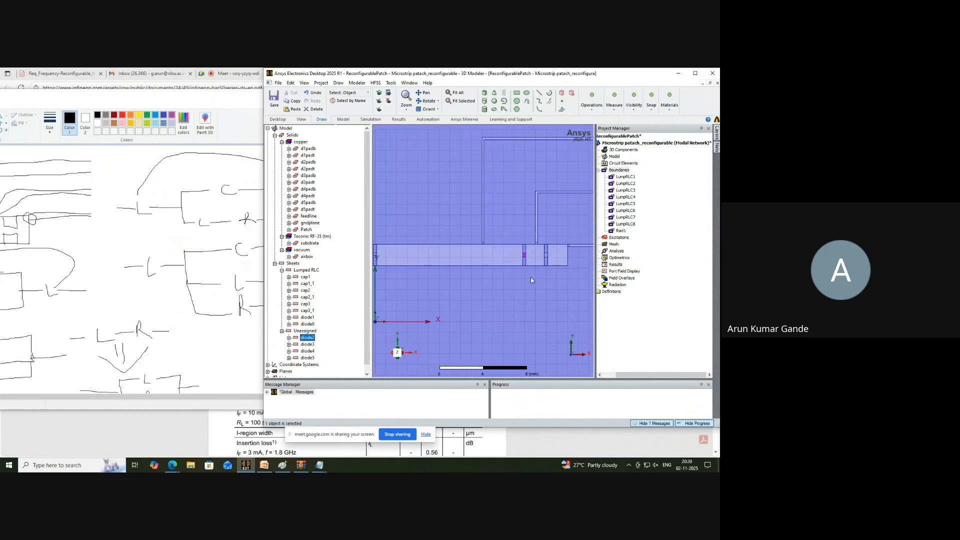
right_click(306, 339)
mouse_move(356, 256)
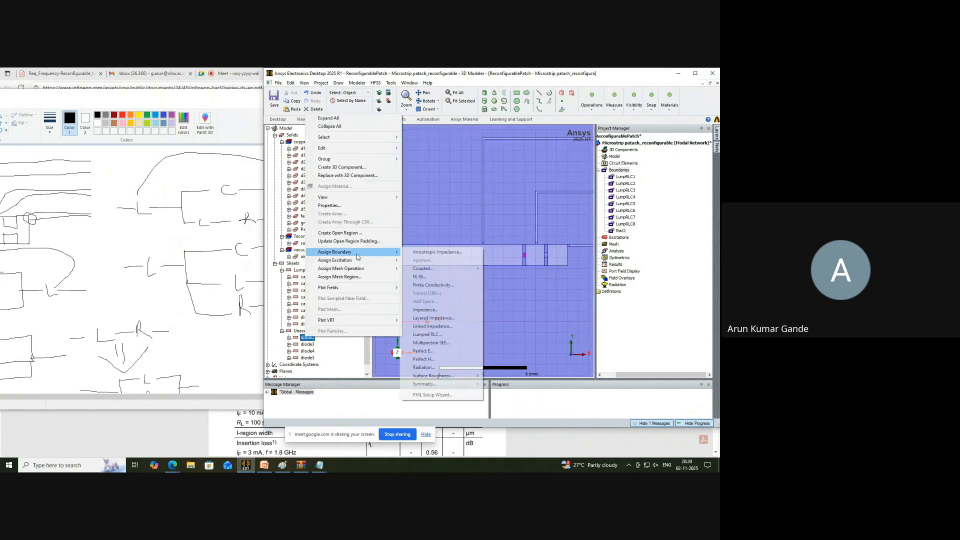
click(427, 334)
click(317, 274)
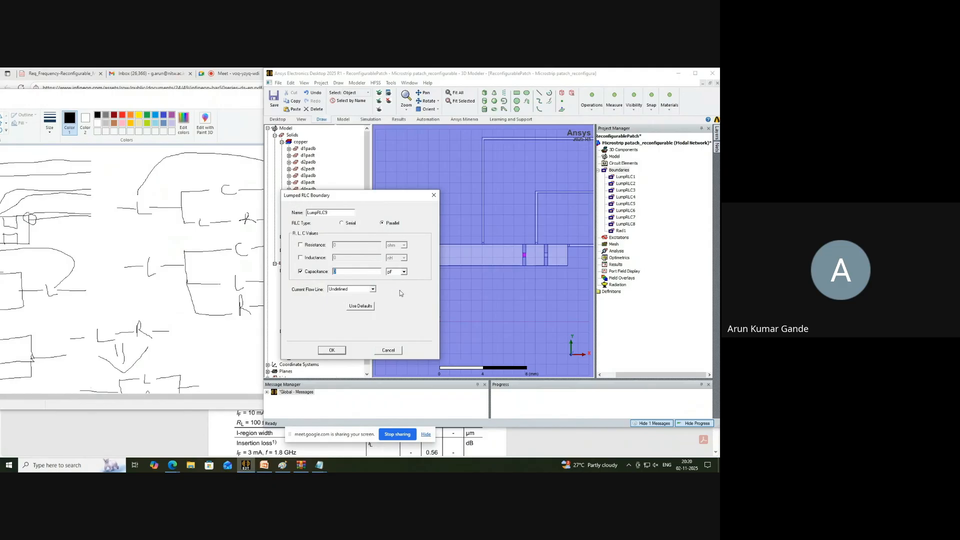
text(0.15p)
key(BackSpace)
Draw the diode2 boundary's current flow line from the sheet's upper edge centre to its lower edge centre, and apply the boundary.
click(372, 289)
click(352, 301)
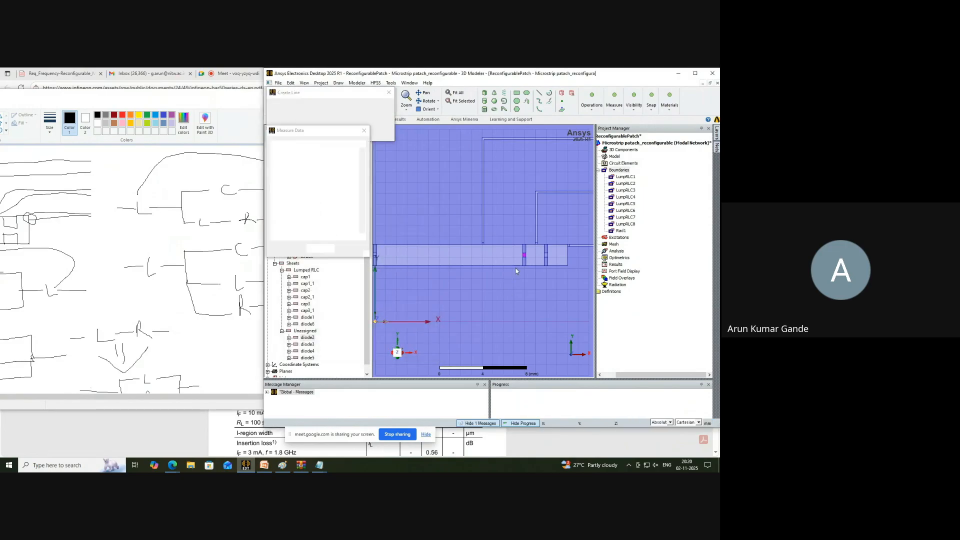
scroll(520, 246, up, 3)
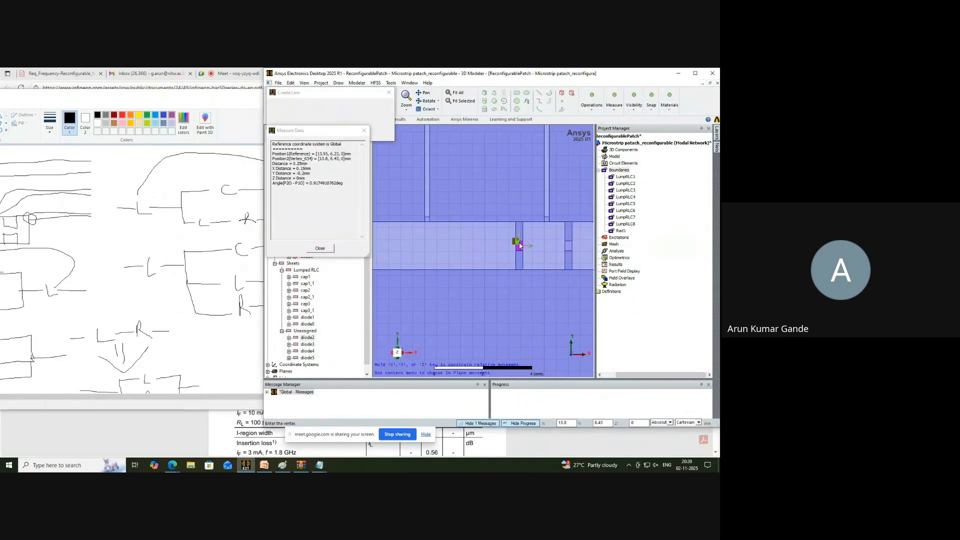
scroll(521, 245, up, 2)
click(521, 243)
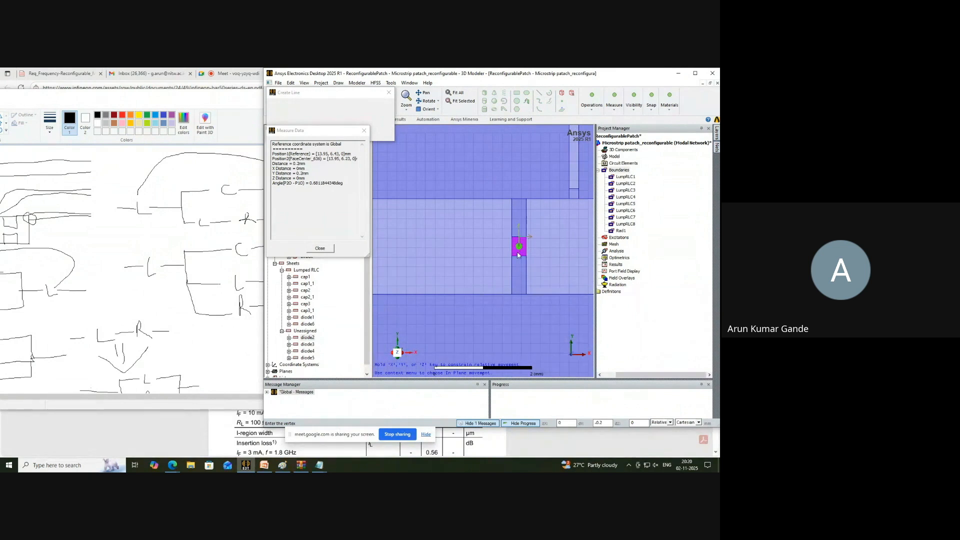
click(521, 257)
click(331, 324)
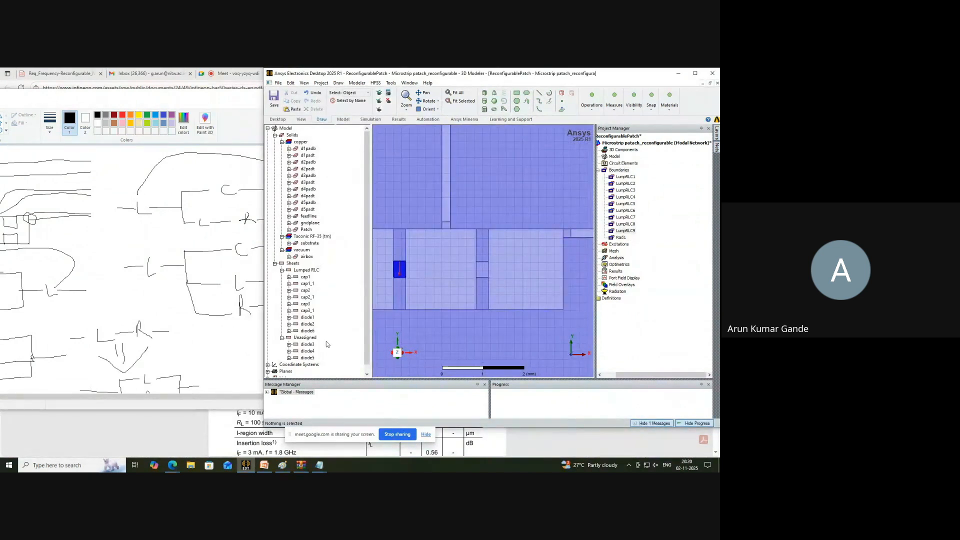
Start a parallel Lumped RLC boundary on the diode3 sheet with only the capacitance enabled, using the same value as diode2.
click(307, 344)
right_click(311, 344)
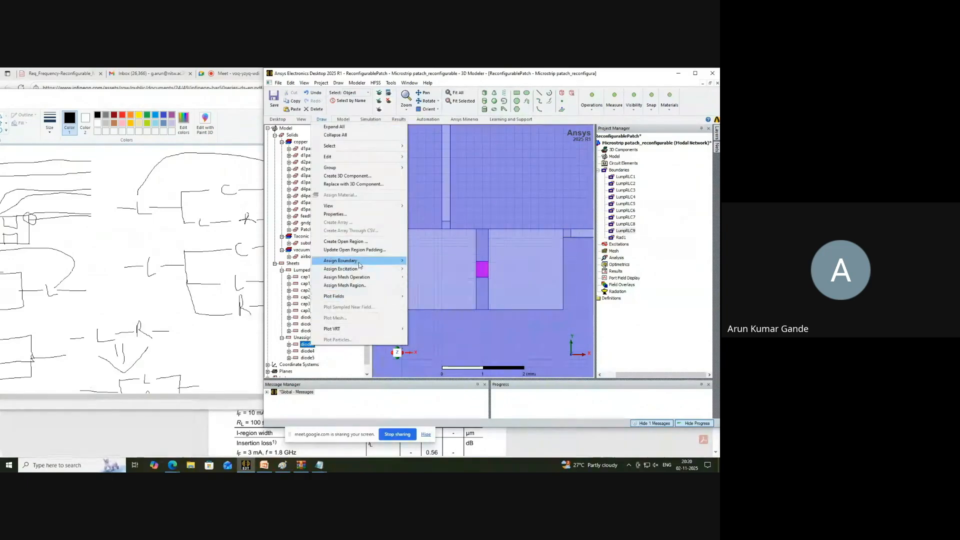
mouse_move(360, 262)
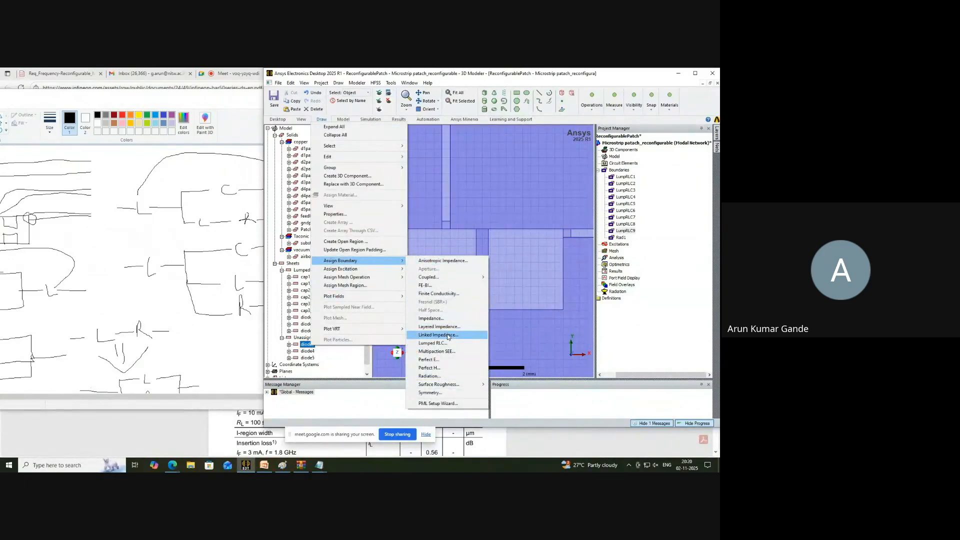
click(433, 343)
click(300, 271)
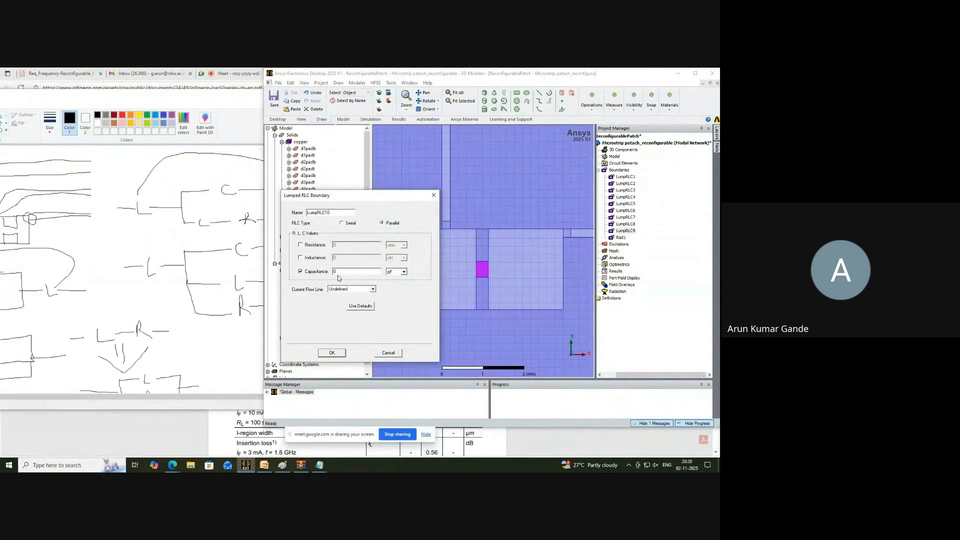
text(5)
Draw the diode3 boundary's current flow line between the centres of the sheet's upper and lower edges, and apply the boundary.
click(352, 290)
click(349, 305)
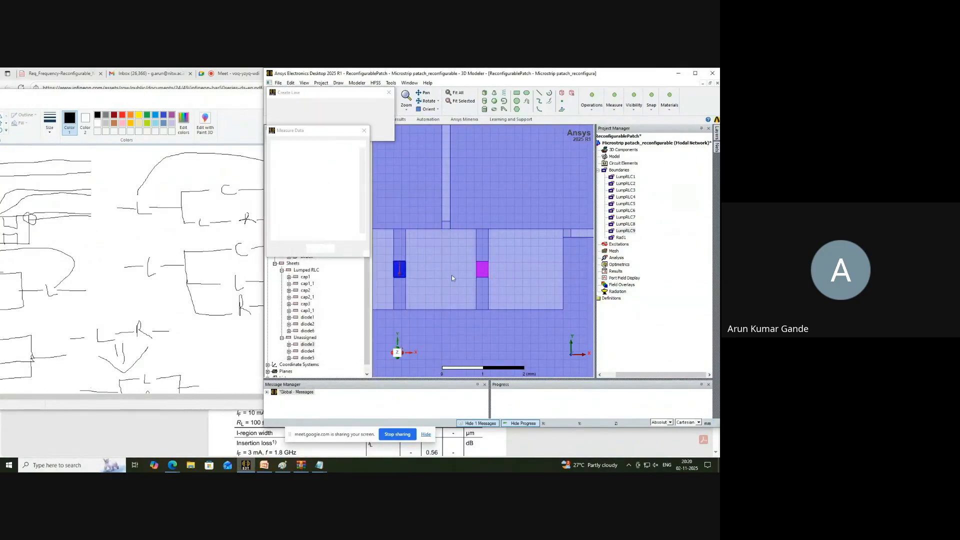
click(482, 261)
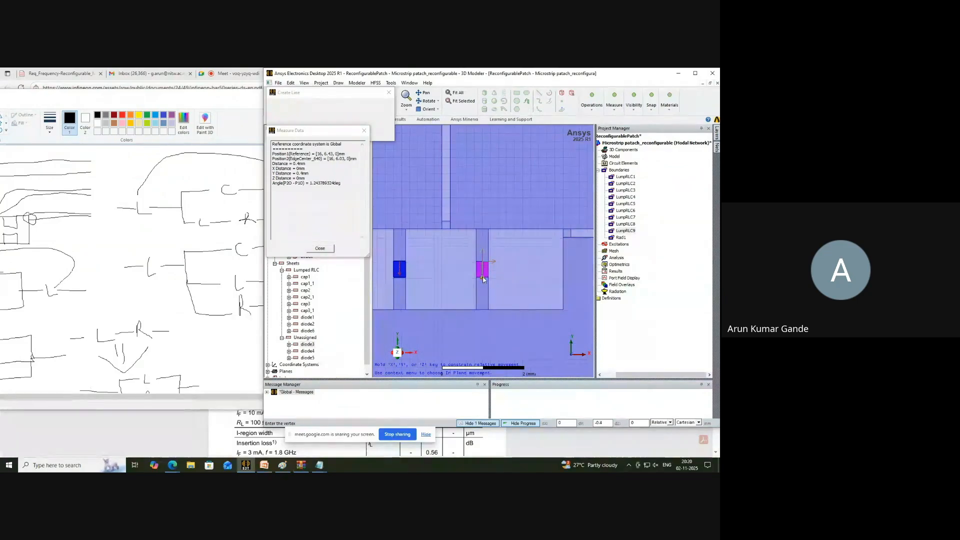
click(482, 277)
click(332, 323)
Start a parallel Lumped RLC boundary on the diode4 sheet with only a 0.15 pF capacitance enabled.
scroll(502, 319, down, 5)
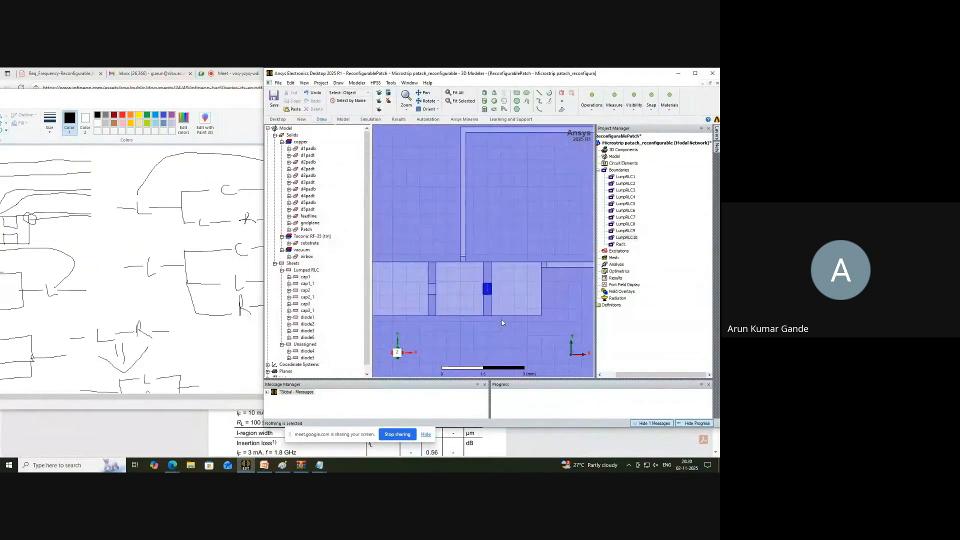
scroll(400, 345, up, 4)
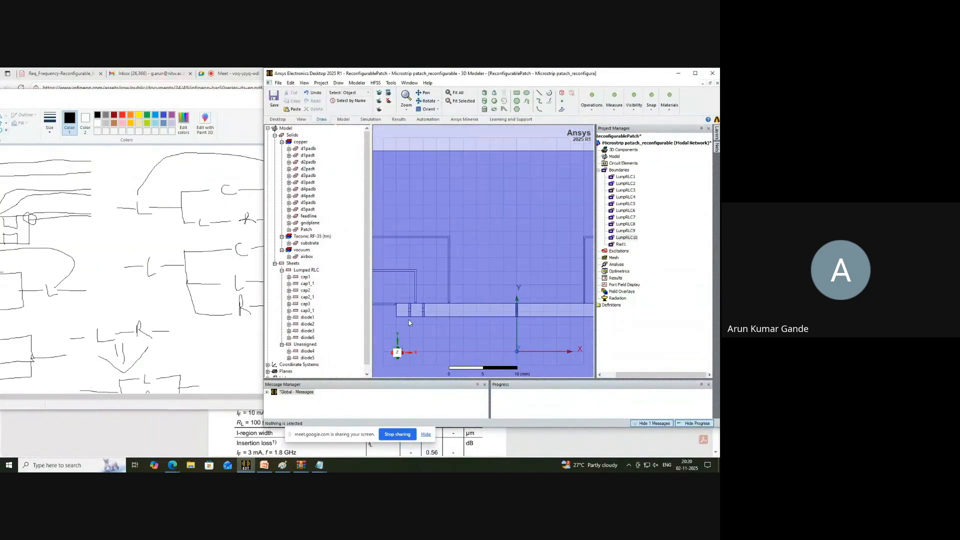
right_click(307, 352)
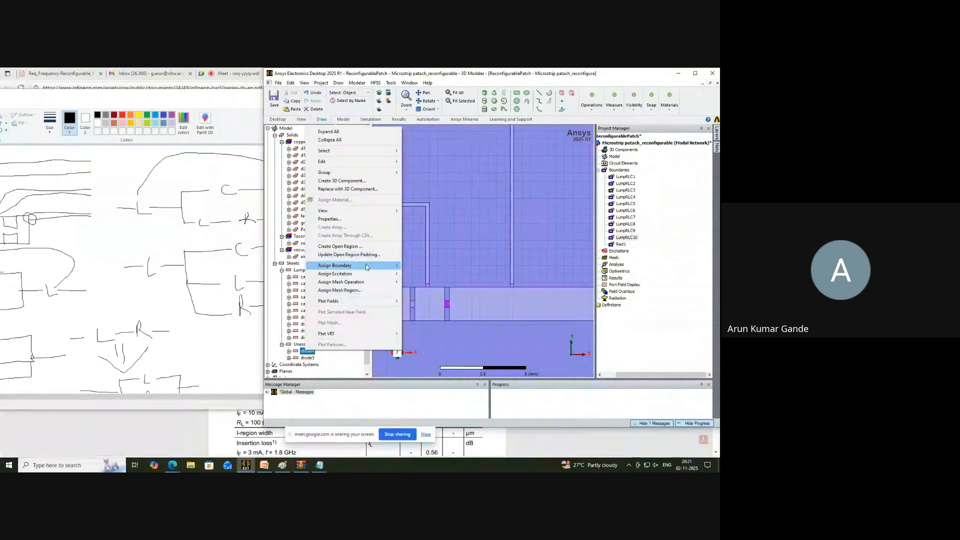
mouse_move(373, 273)
click(436, 350)
click(311, 273)
click(338, 272)
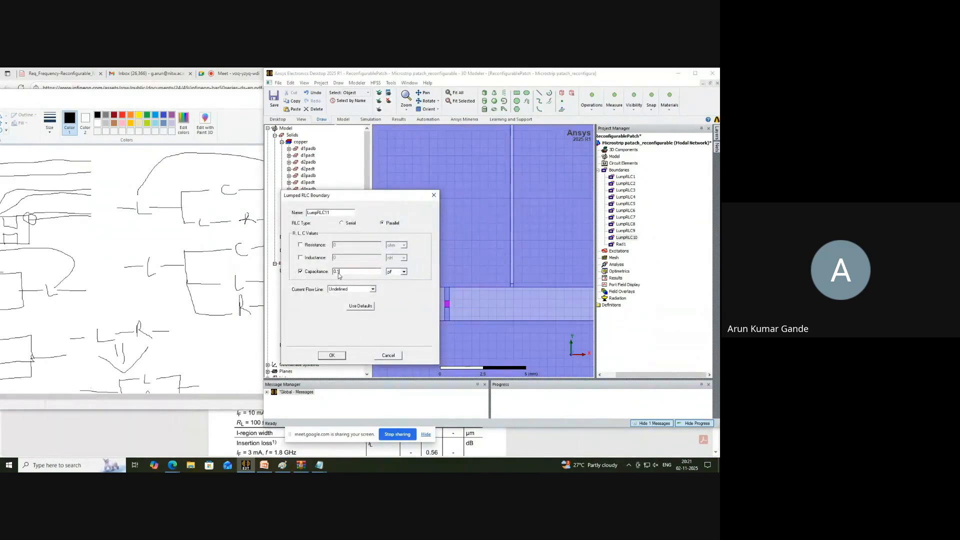
Draw the diode4 boundary's current flow line from the sheet's upper edge to its lower edge, and apply the boundary.
click(366, 290)
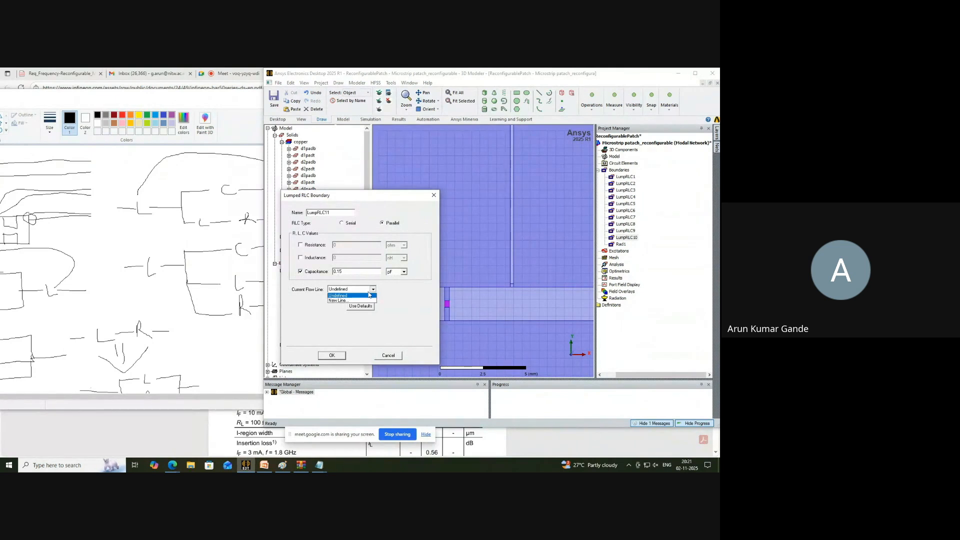
click(345, 297)
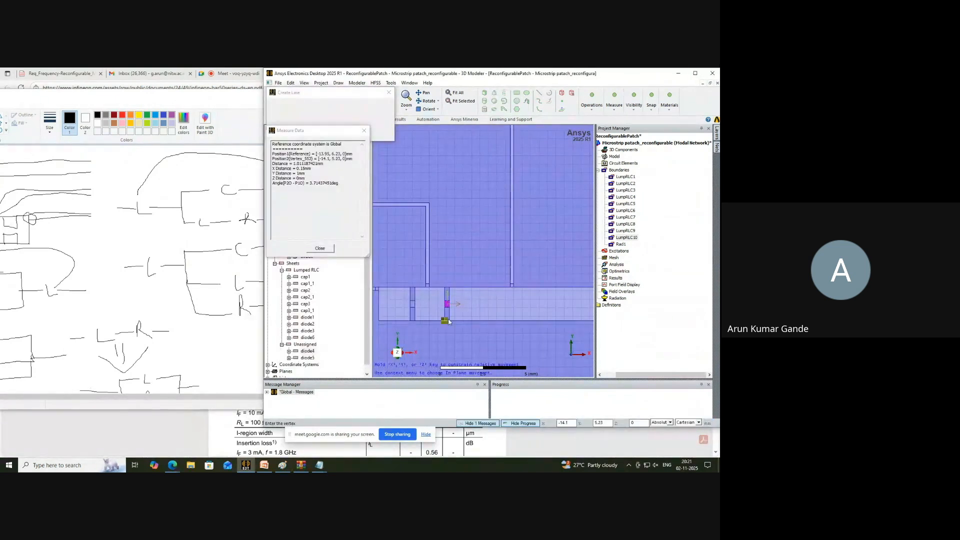
scroll(449, 303, up, 3)
click(444, 289)
click(445, 302)
click(319, 324)
Start a parallel Lumped RLC boundary on the diode5 sheet with only a 0.15 pF capacitance enabled.
click(307, 358)
right_click(307, 358)
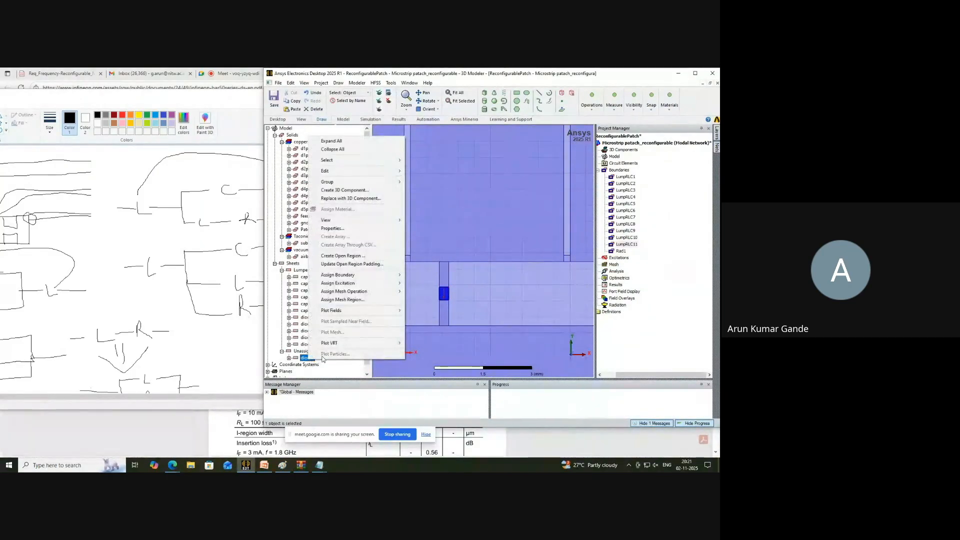
mouse_move(366, 278)
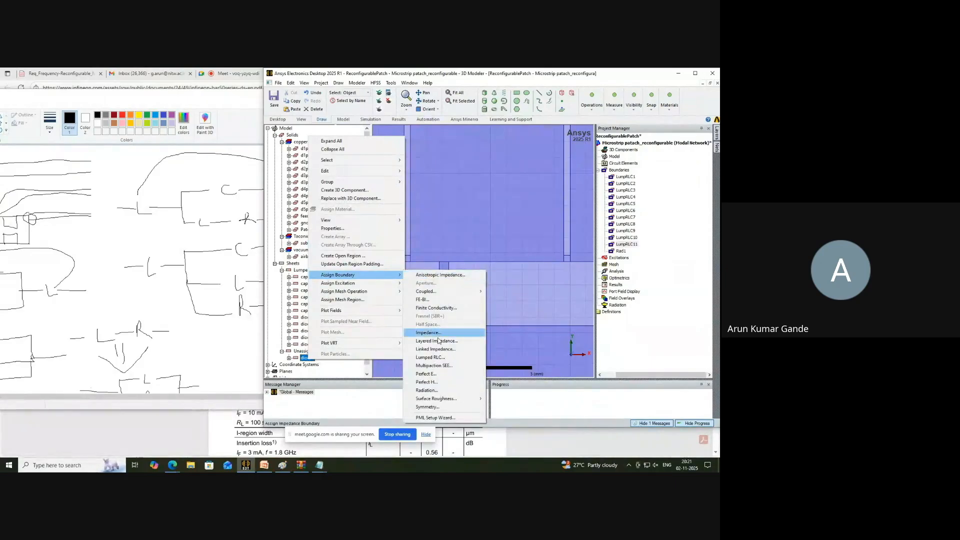
click(419, 318)
click(320, 272)
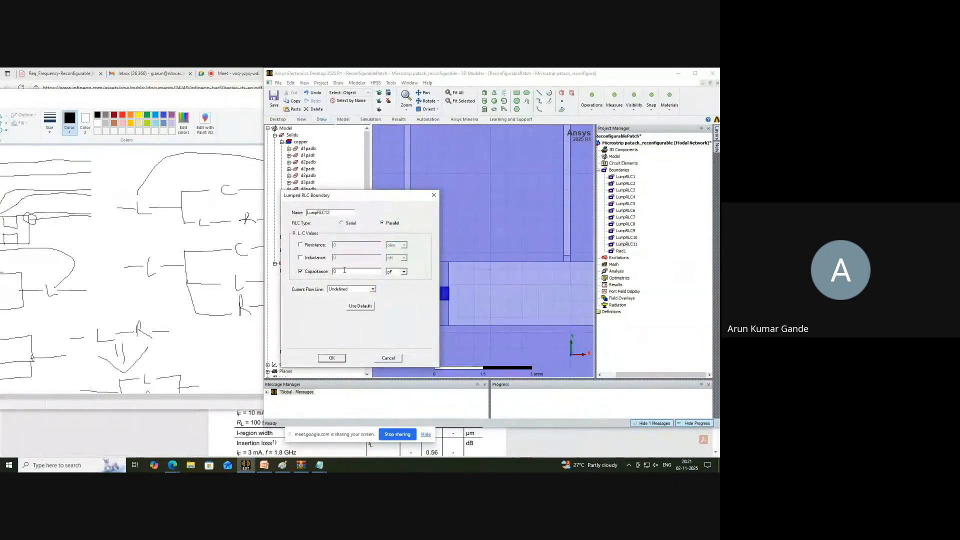
text(.15)
Draw the diode5 boundary's current flow line between the centres of the sheet's upper and lower edges, and apply the boundary.
click(372, 289)
click(363, 300)
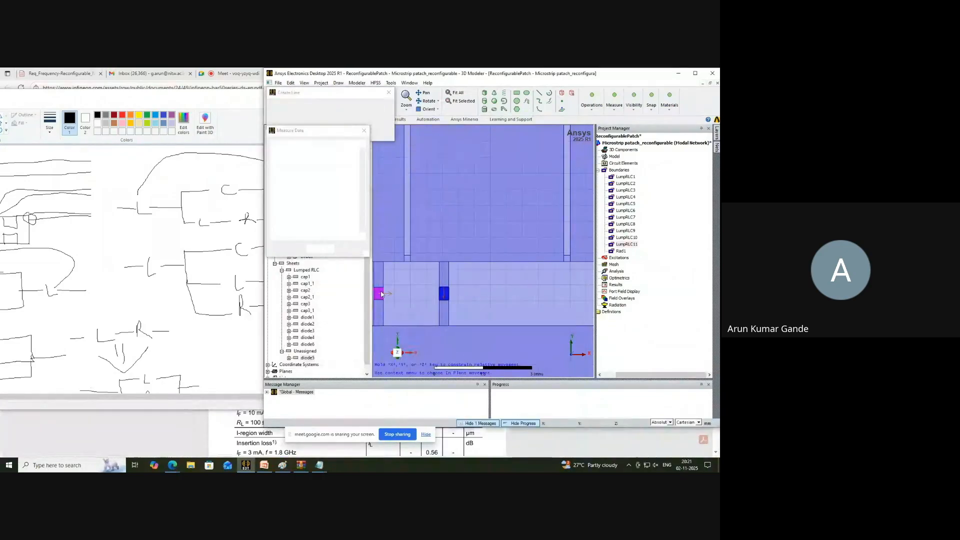
click(380, 294)
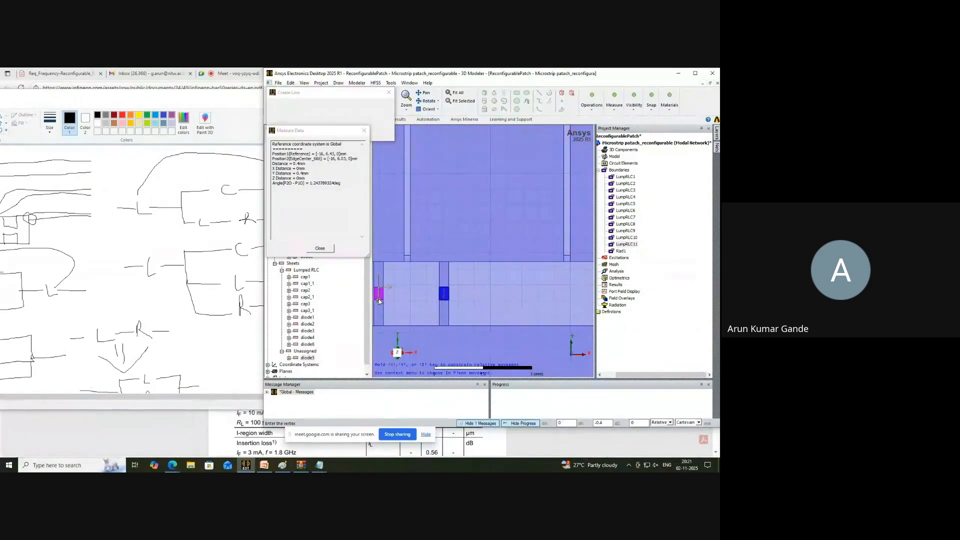
click(378, 299)
click(332, 323)
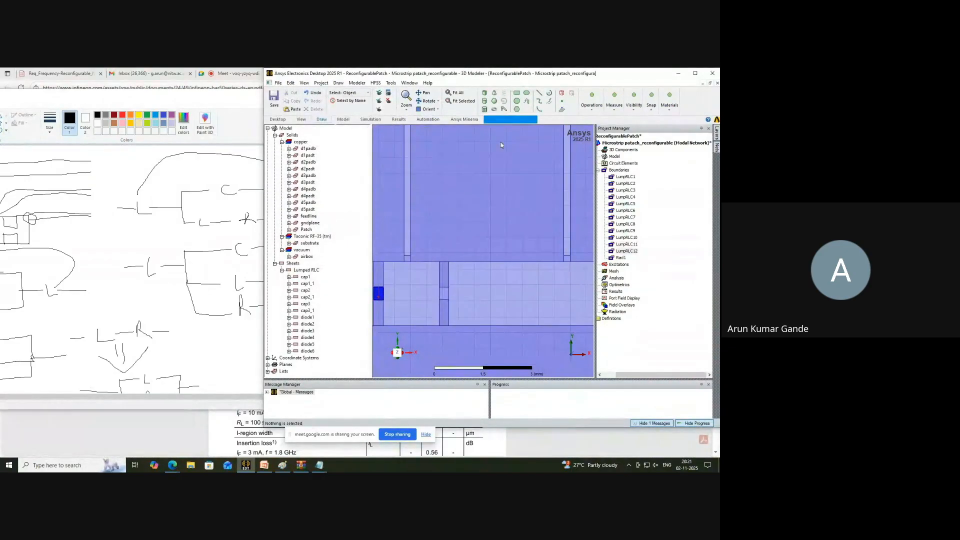
Collapse the Lumped RLC sheet group in the model tree and maximize the Ansys window.
scroll(440, 259, down, 6)
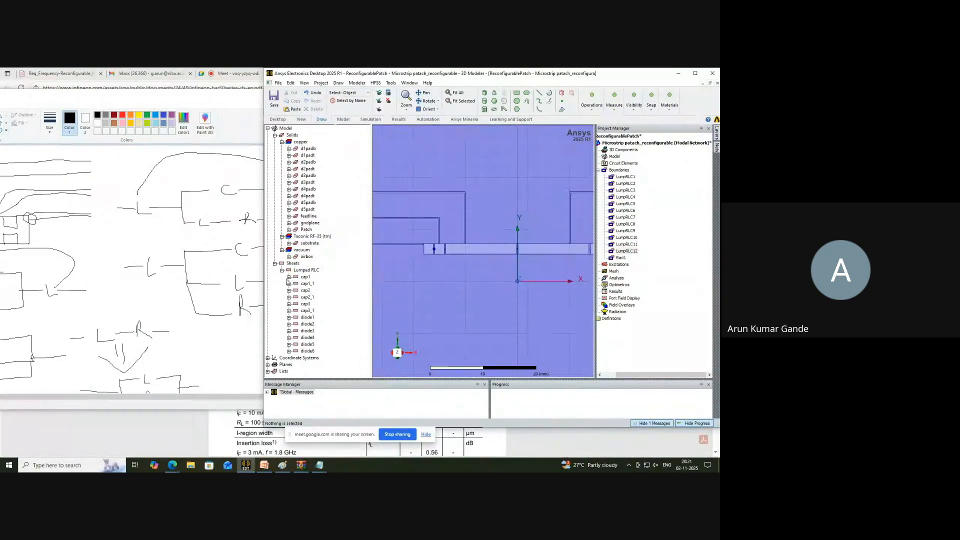
click(282, 270)
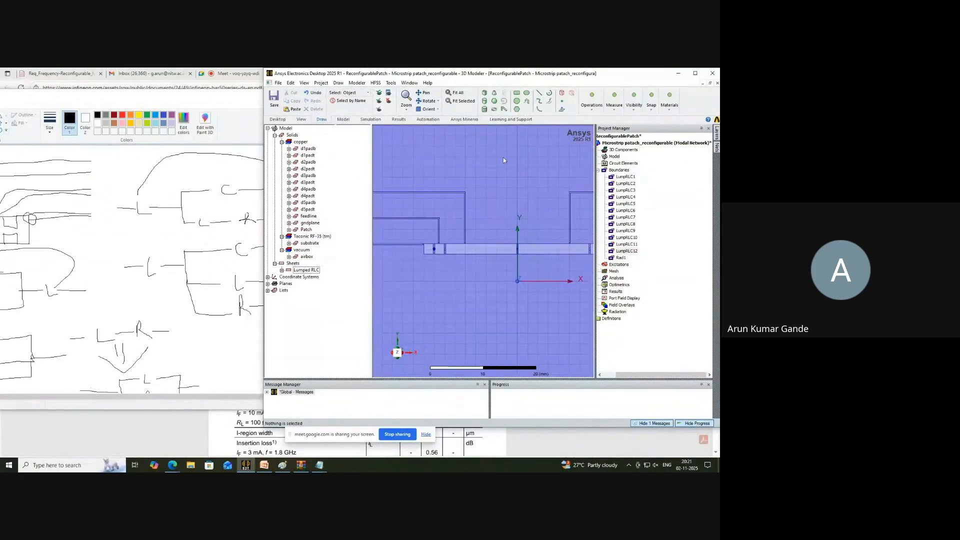
click(695, 73)
scroll(318, 304, down, 2)
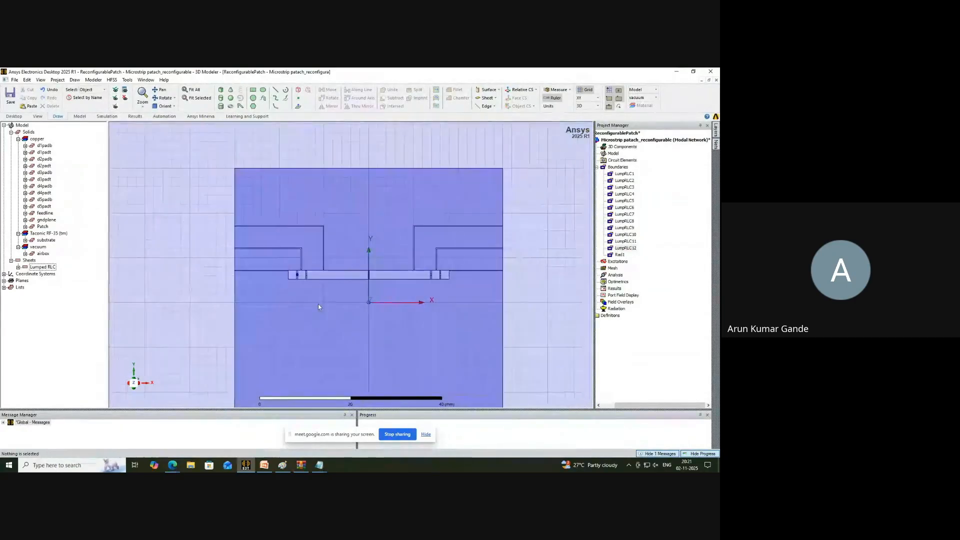
scroll(318, 304, down, 2)
scroll(403, 279, up, 1)
click(358, 370)
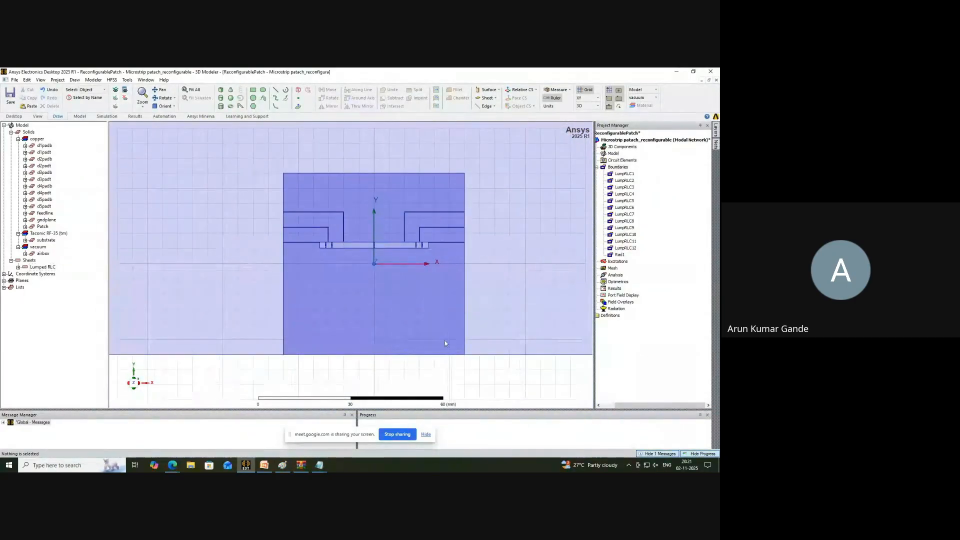
Make the hidden feedline and Patch objects visible in the active view.
click(48, 213)
ctrl+click(44, 227)
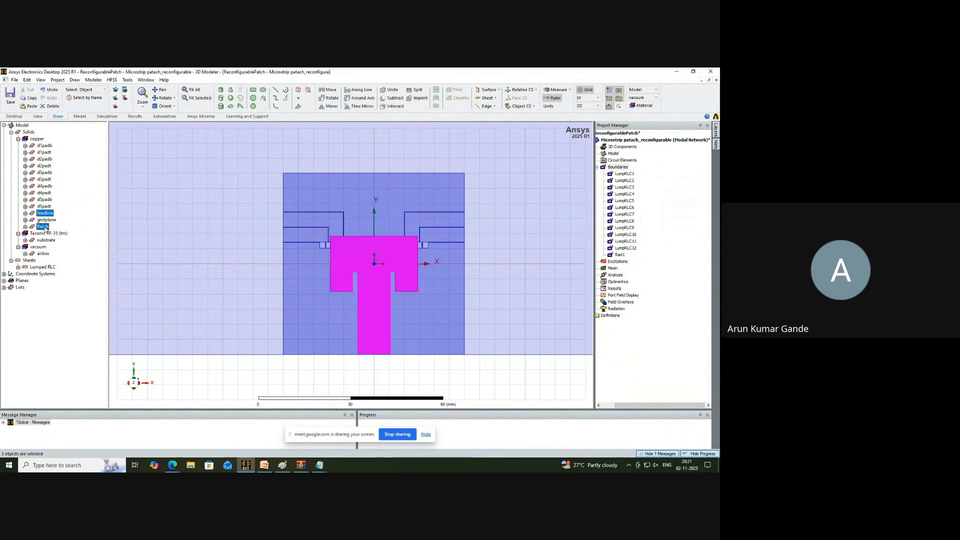
right_click(45, 229)
mouse_move(95, 311)
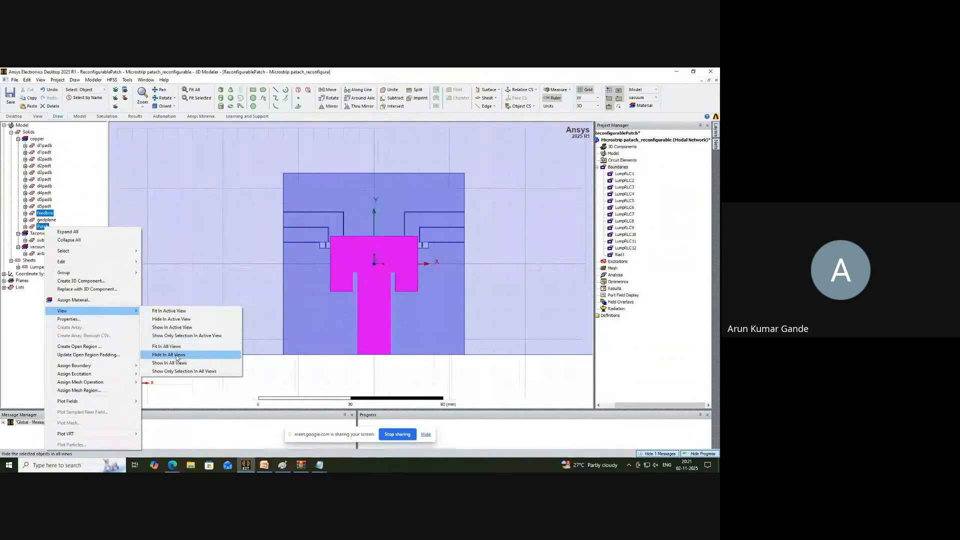
click(175, 328)
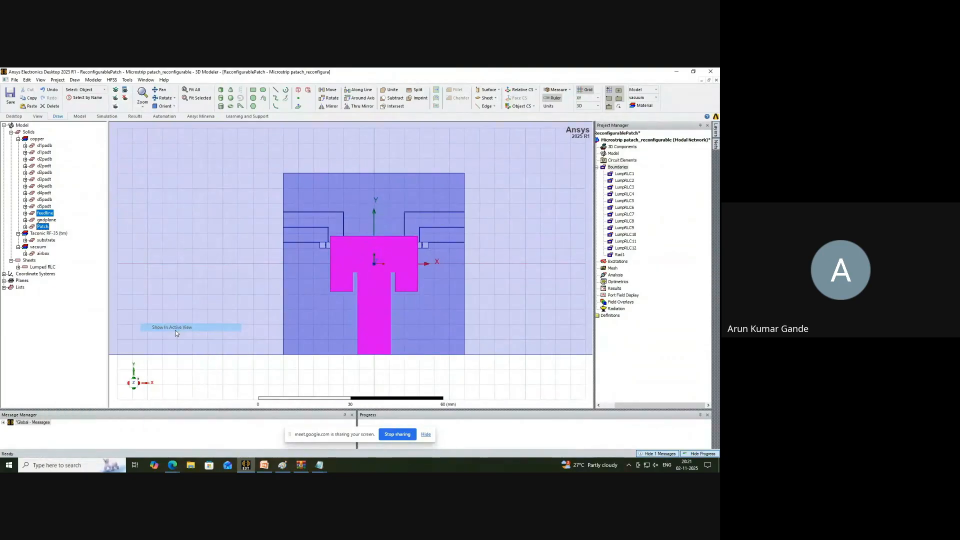
click(445, 378)
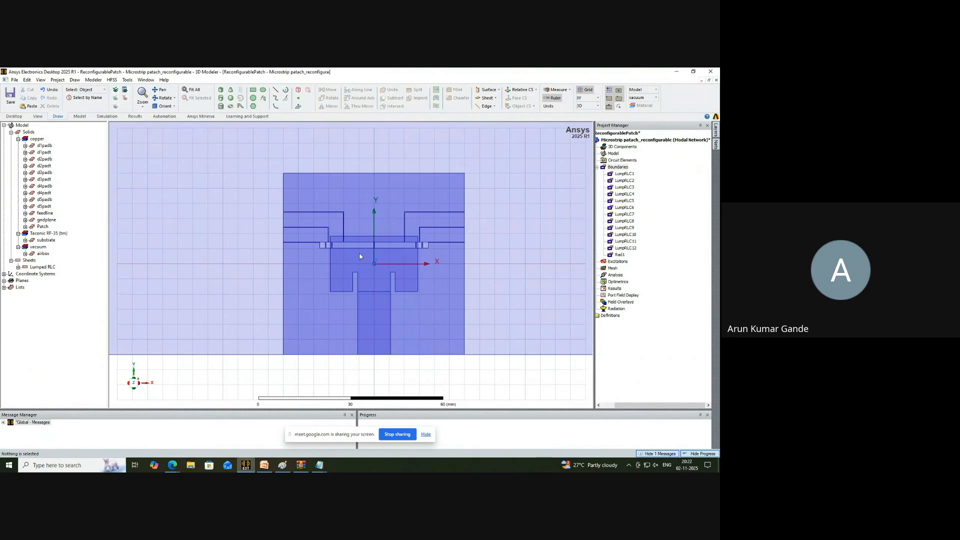
Set the drawing plane to XZ and draw a rectangle sheet starting at the feedline's outer edge corner at -5.5, -30, 3.11 mm.
click(598, 168)
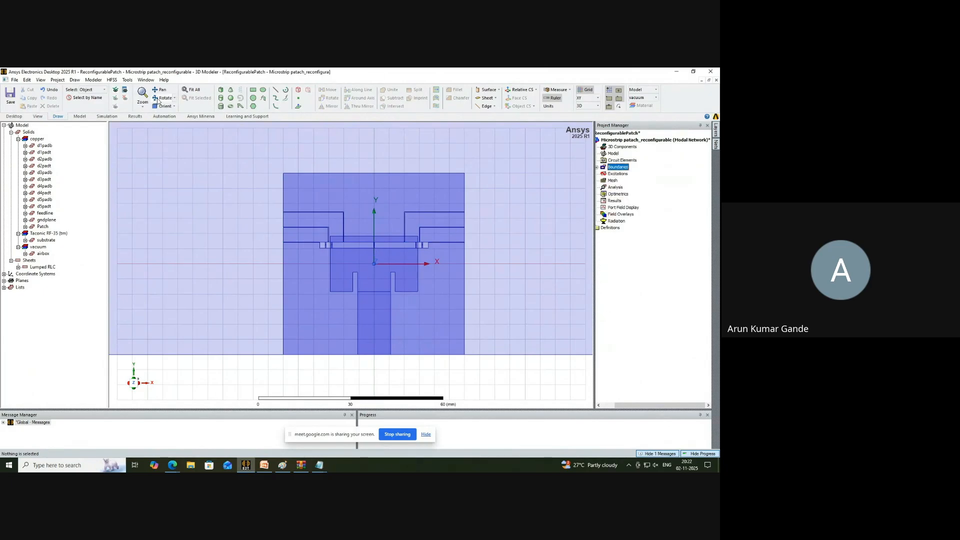
click(192, 90)
click(163, 97)
double_click(536, 154)
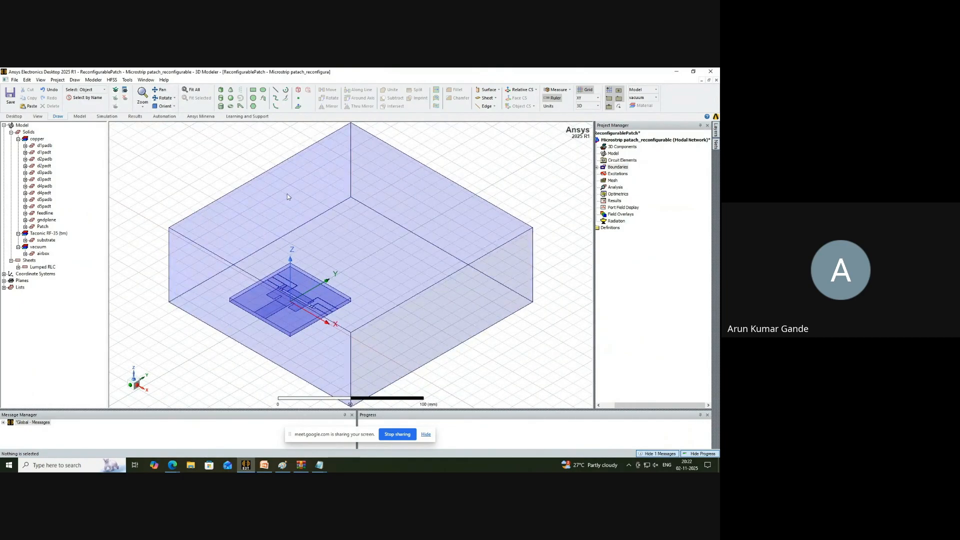
click(599, 99)
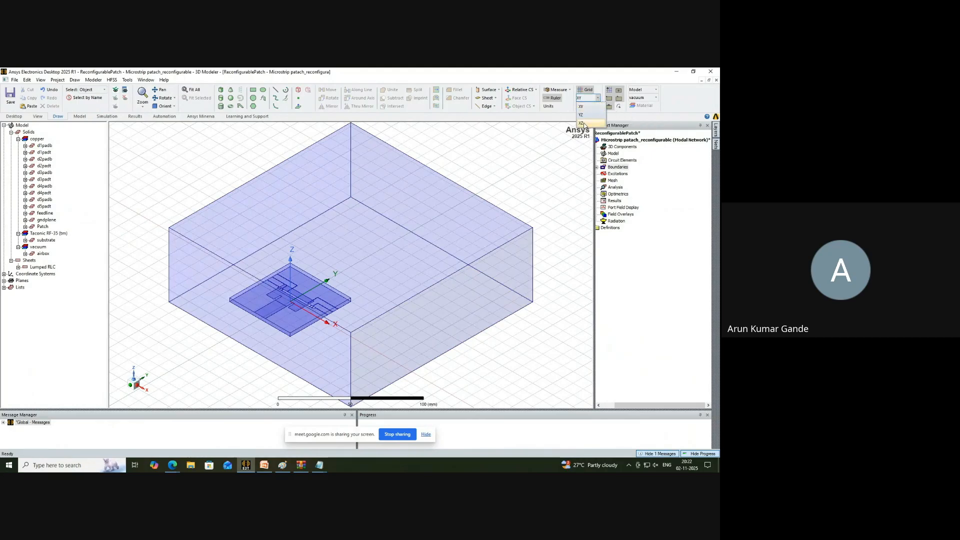
click(582, 123)
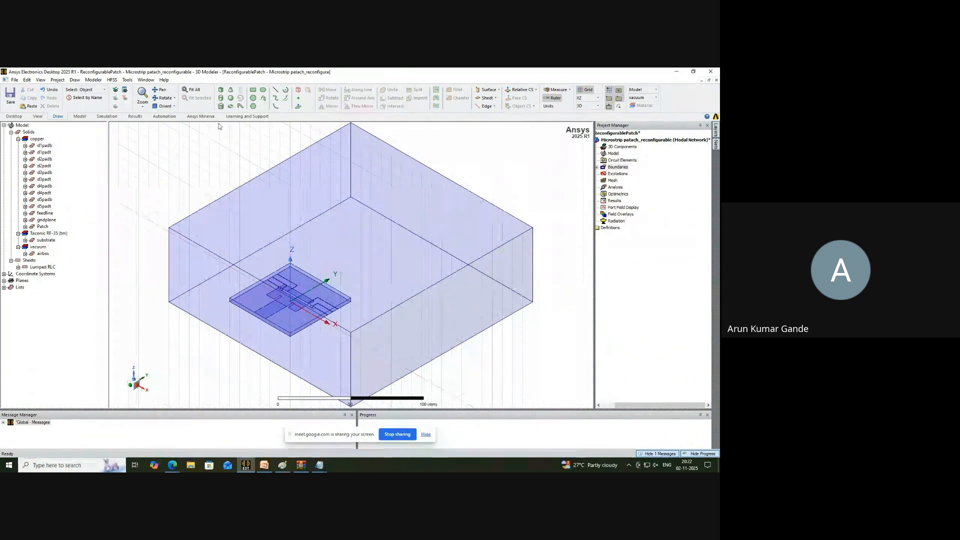
click(253, 90)
click(250, 314)
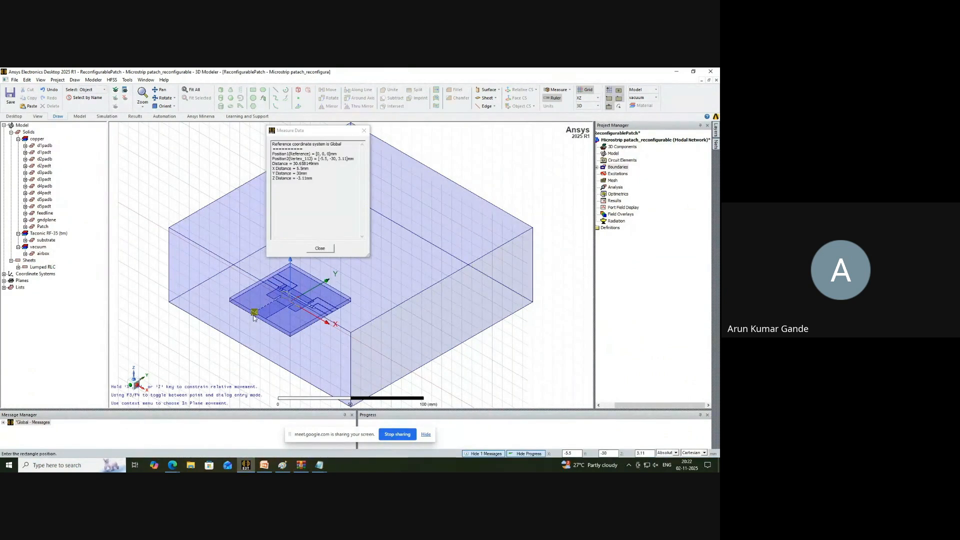
click(281, 342)
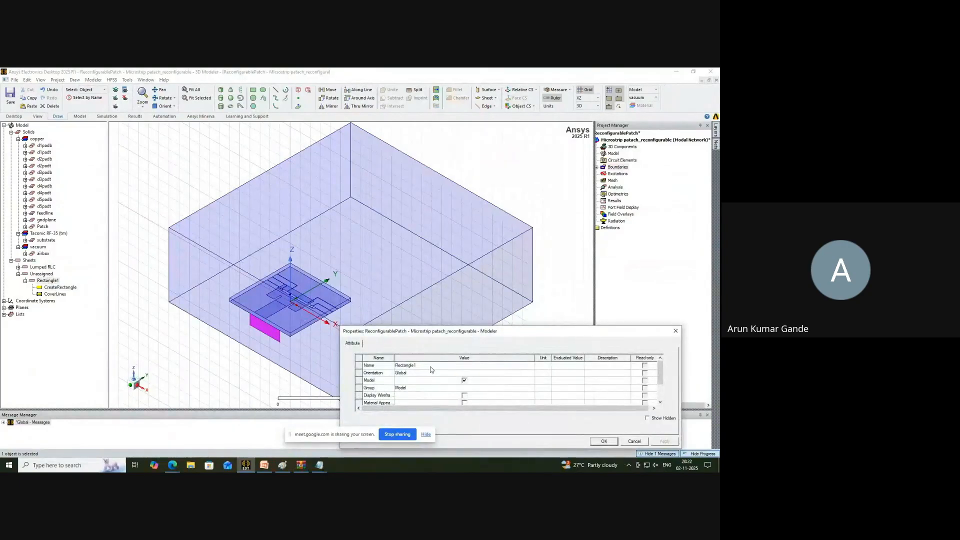
Rename the new rectangle sheet at the feedline's outer edge as port.
click(431, 366)
text(po)
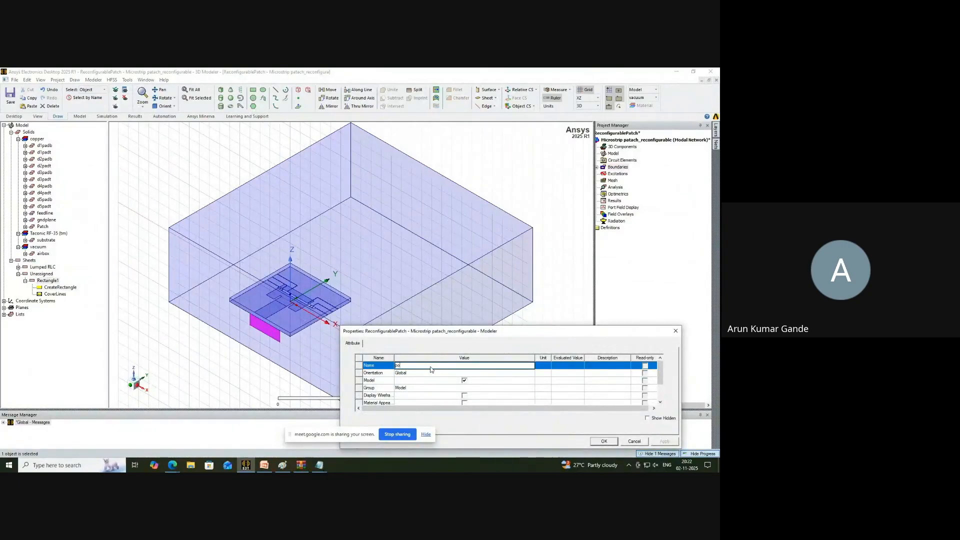
text(rt)
key(Return)
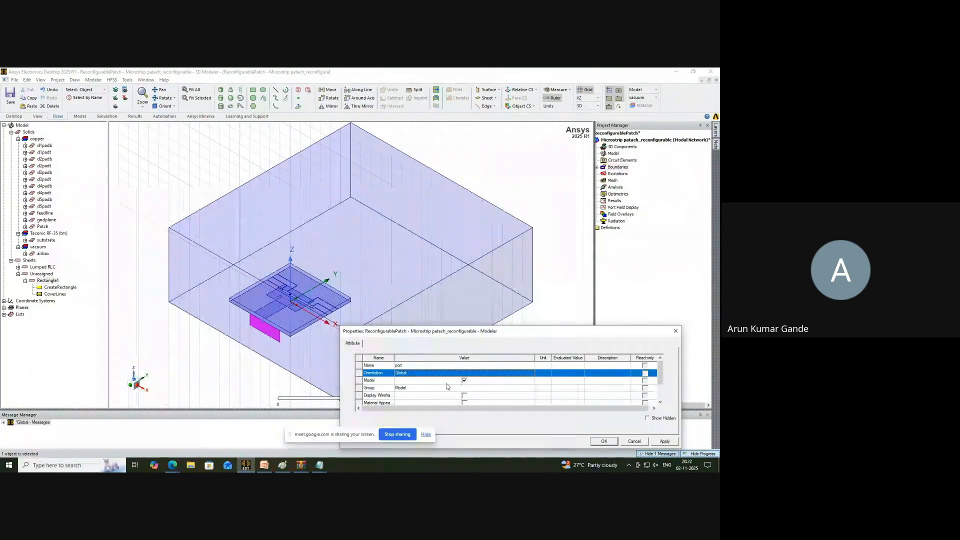
click(604, 441)
Set the port rectangle's position to -2.5*feedw, -suby/2, 0mm.
double_click(60, 287)
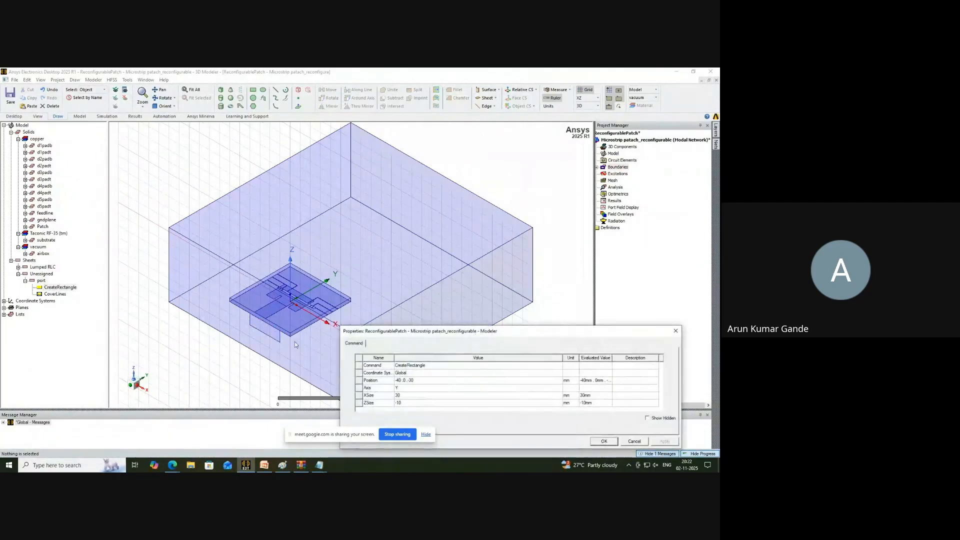
click(401, 380)
click(398, 381)
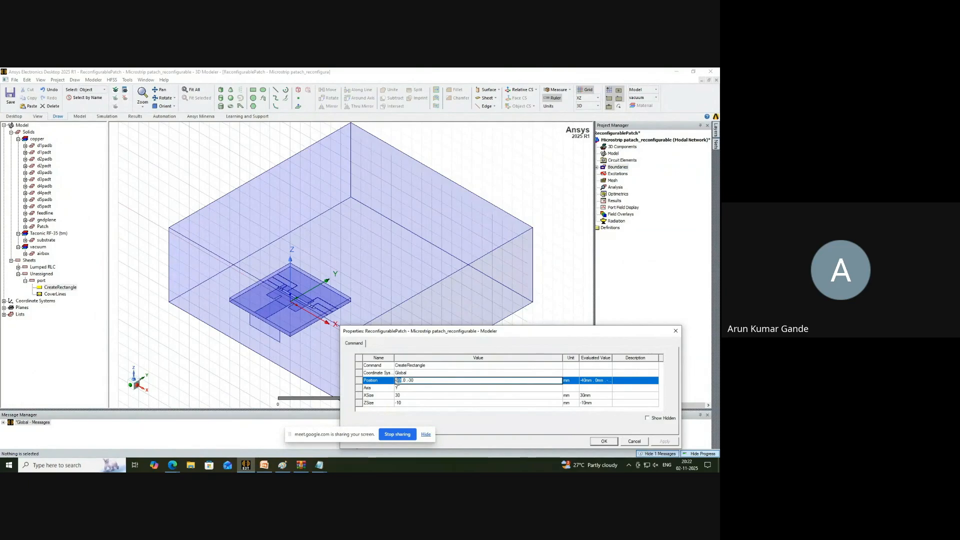
text(f)
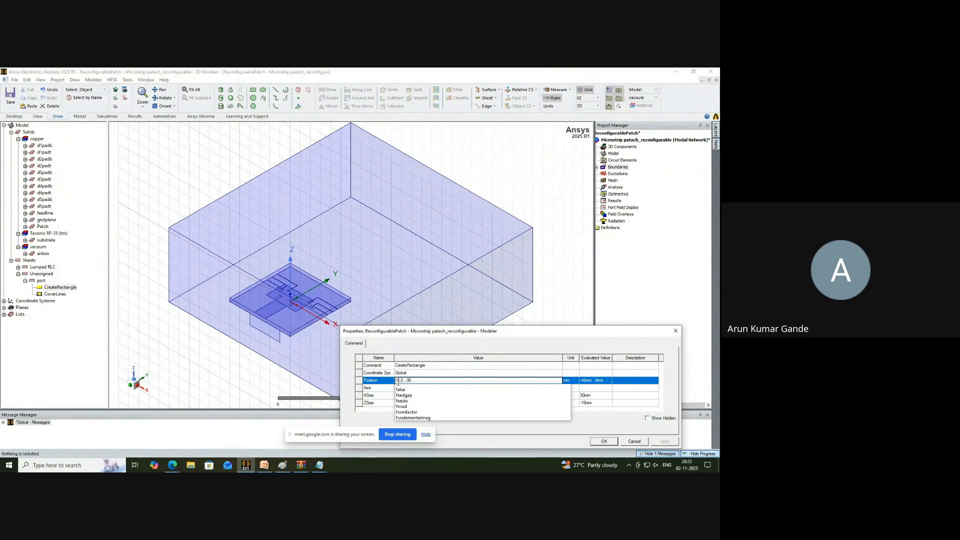
key(BackSpace)
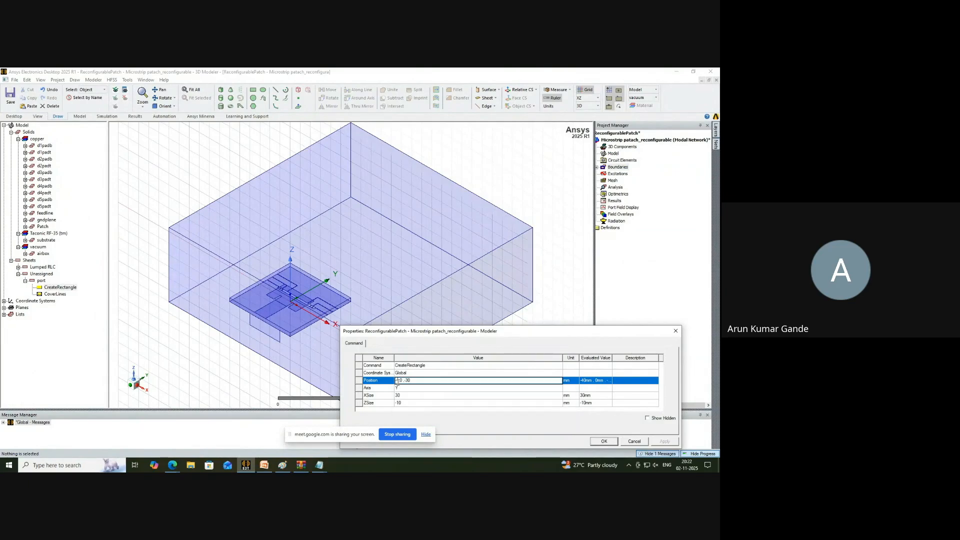
text(2.5)
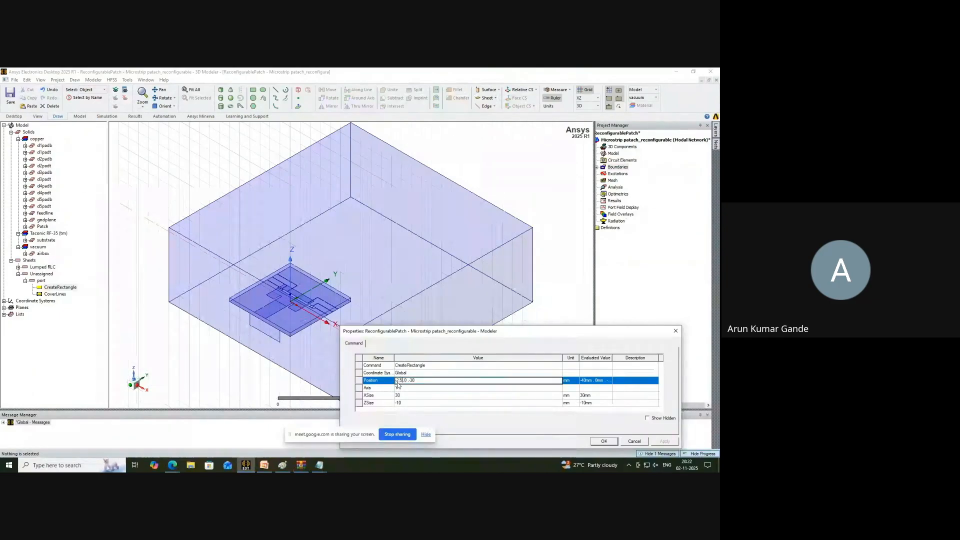
text(*feew)
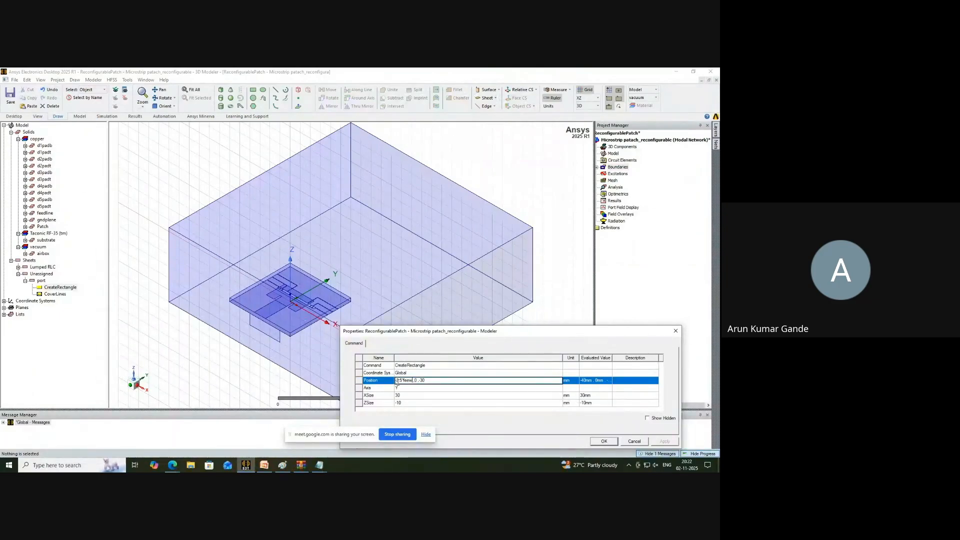
key(BackSpace)
text(dw)
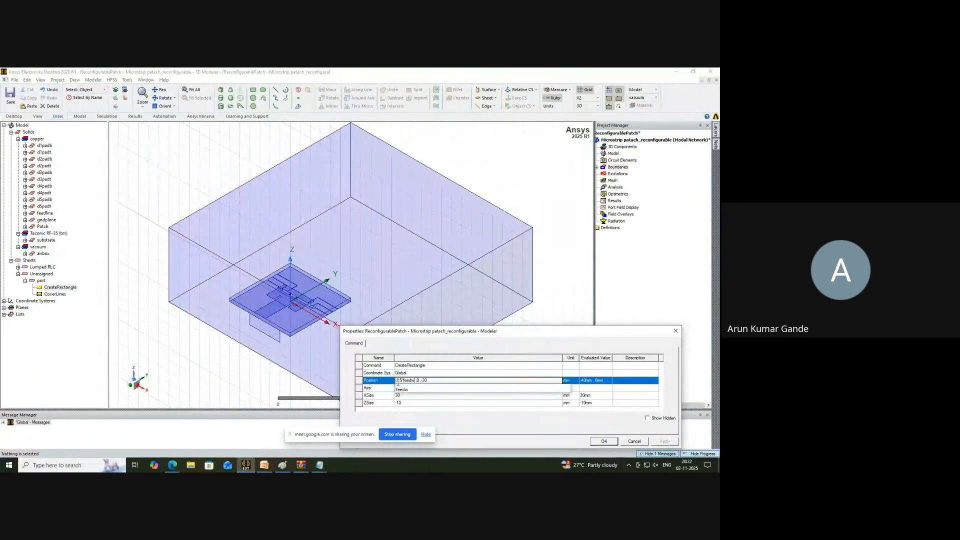
key(Delete)
key(BackSpace)
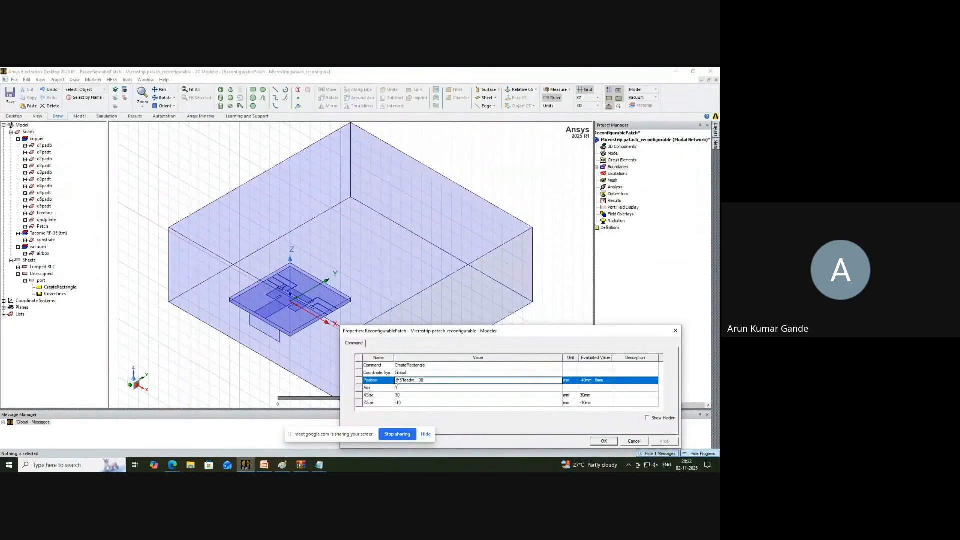
text(suby/2)
key(Delete)
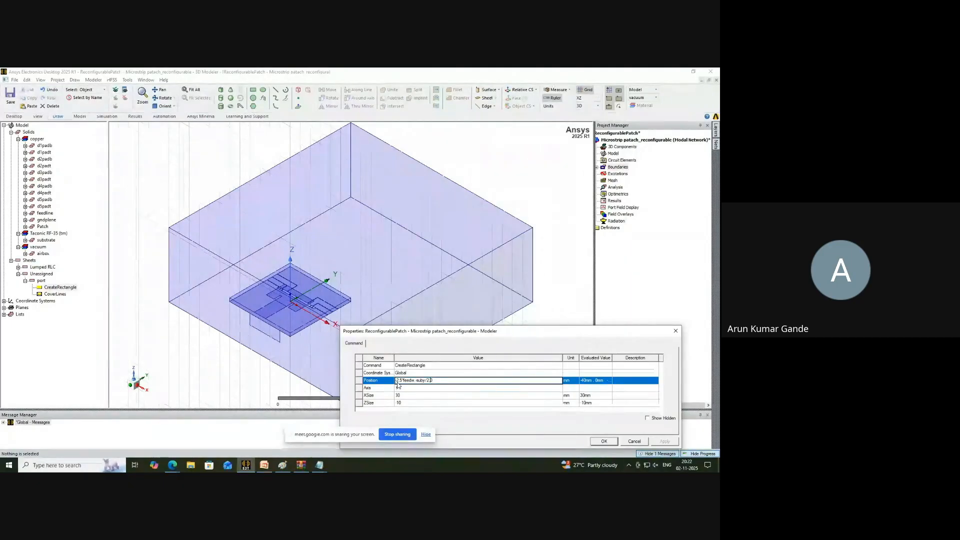
key(Delete)
key(Delete)
click(398, 386)
click(604, 441)
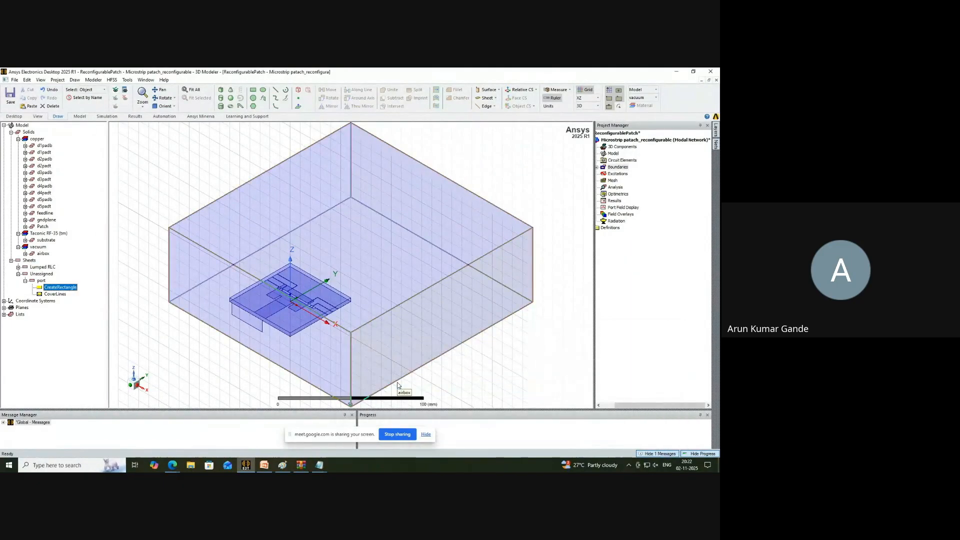
Set the port rectangle's XSize to 5*feedw and ZSize to 10*h, and apply the dimensions.
double_click(62, 288)
click(420, 396)
click(418, 396)
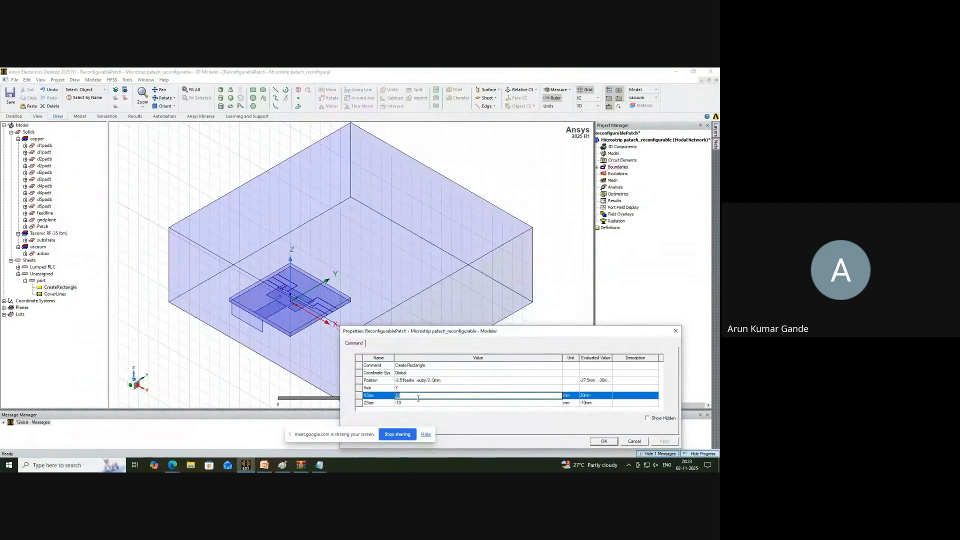
text(5*feew)
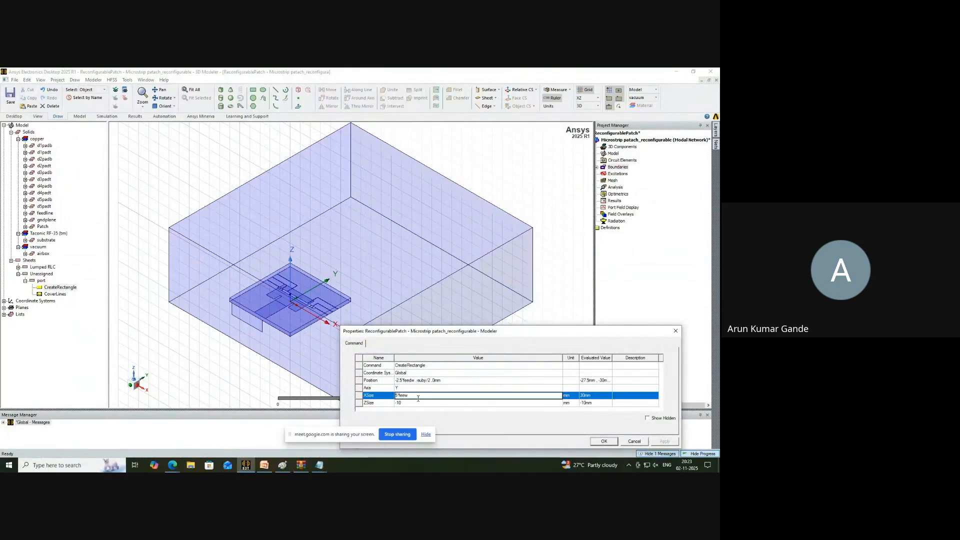
key(BackSpace)
text(dw)
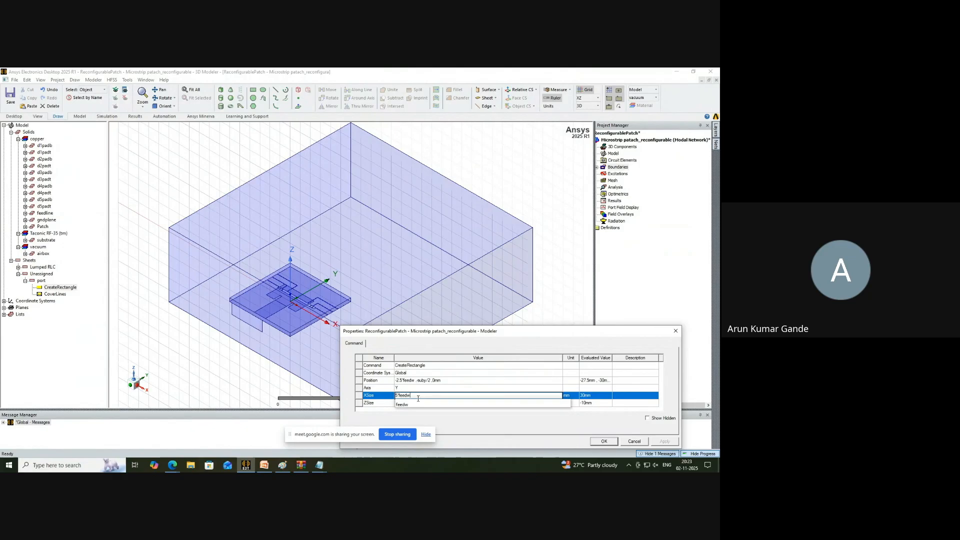
click(418, 402)
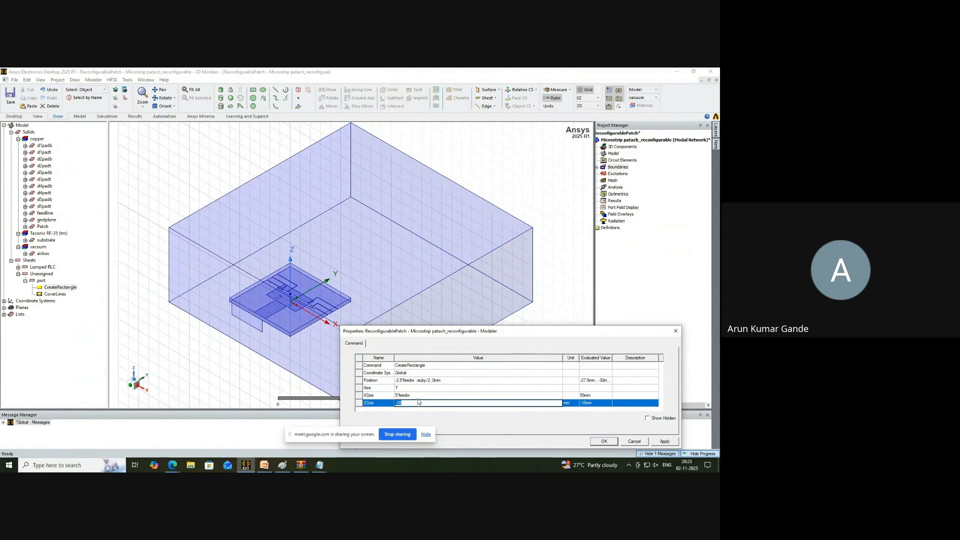
text(10*h)
click(664, 441)
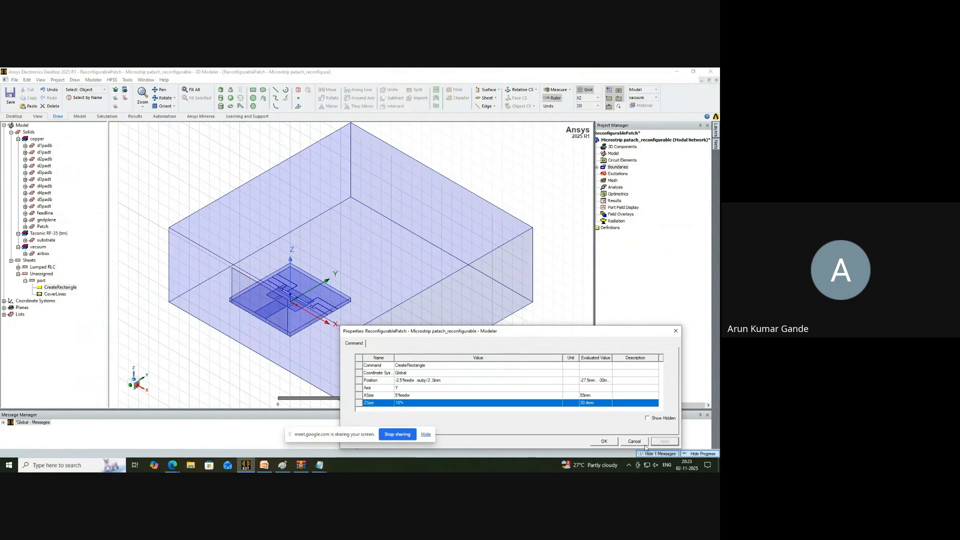
click(607, 443)
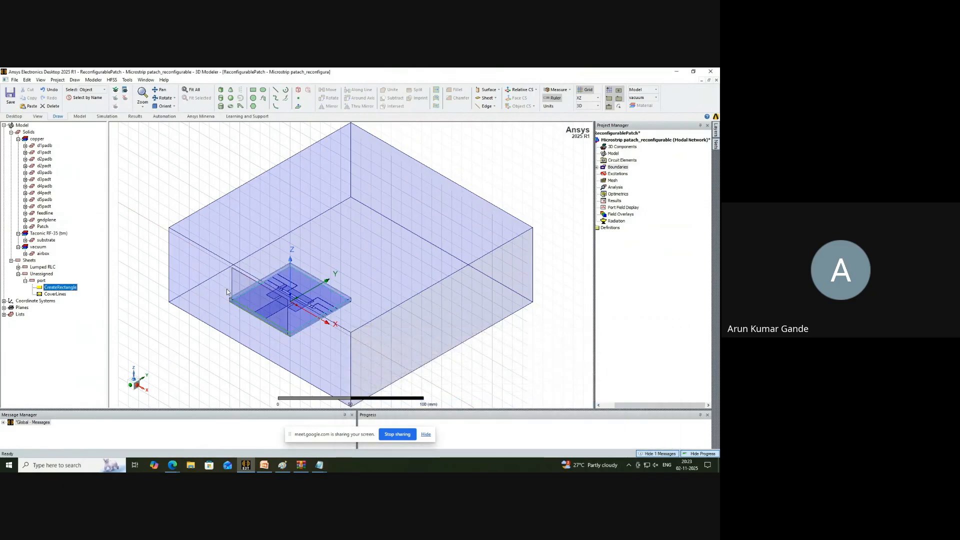
Start assigning a Wave Port excitation to the port sheet.
click(42, 282)
right_click(43, 283)
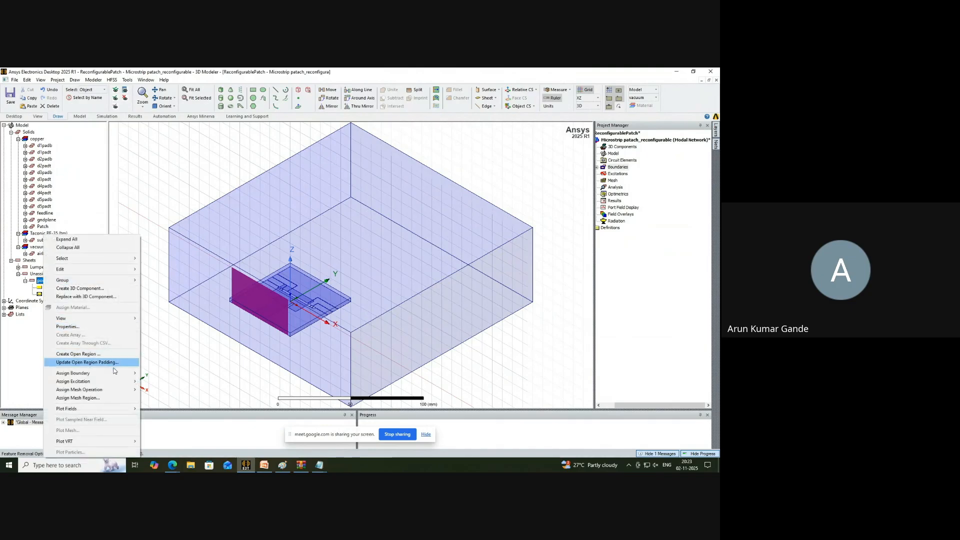
mouse_move(100, 381)
mouse_move(185, 382)
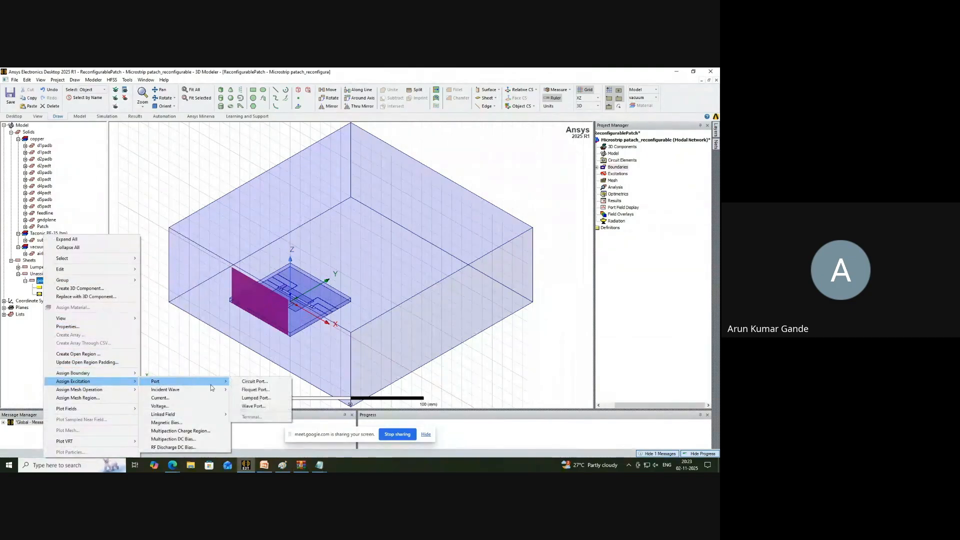
click(270, 406)
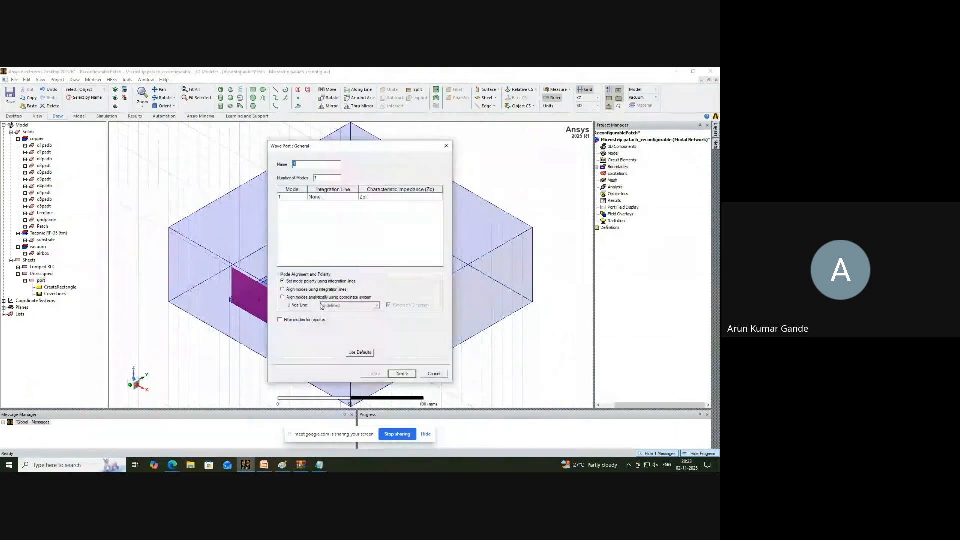
Draw mode 1's integration line from the feedline edge centre at 0, -30, 3.075 mm down to the substrate's lower edge, and finish the wave port without renormalization.
click(333, 199)
click(333, 199)
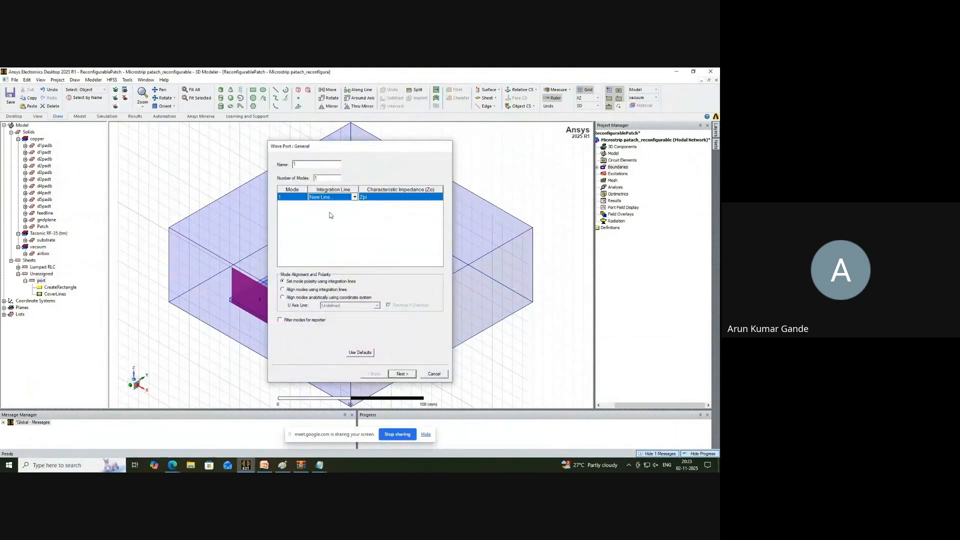
click(330, 210)
scroll(234, 325, up, 5)
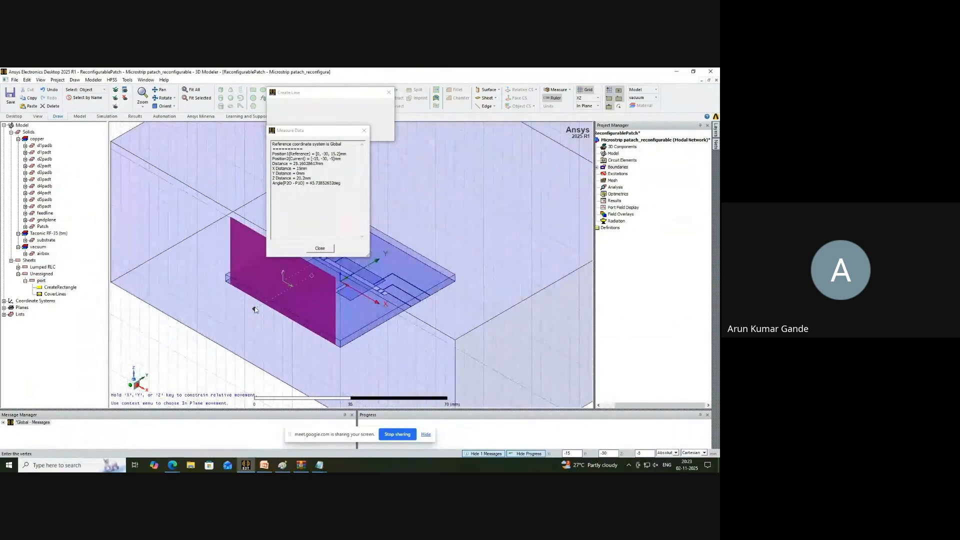
scroll(288, 307, up, 8)
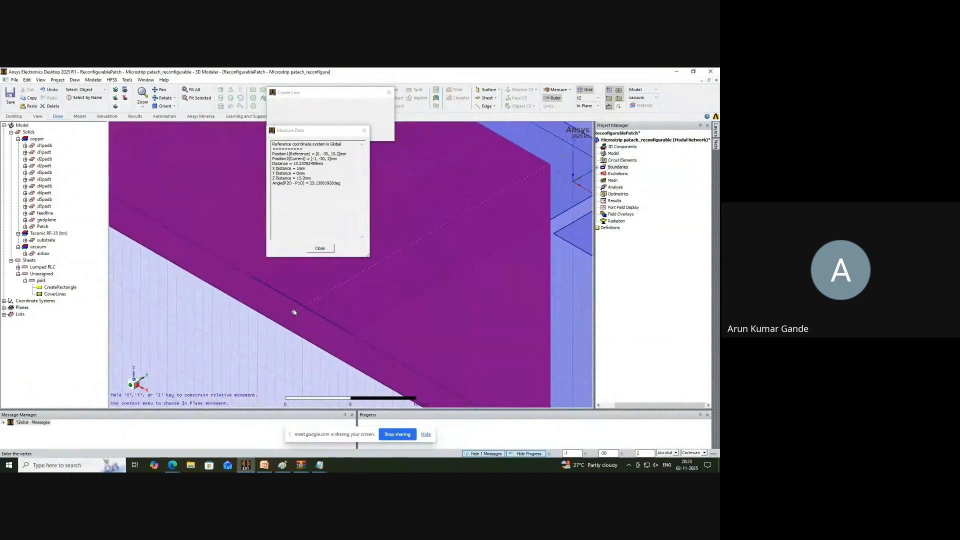
scroll(300, 309, up, 2)
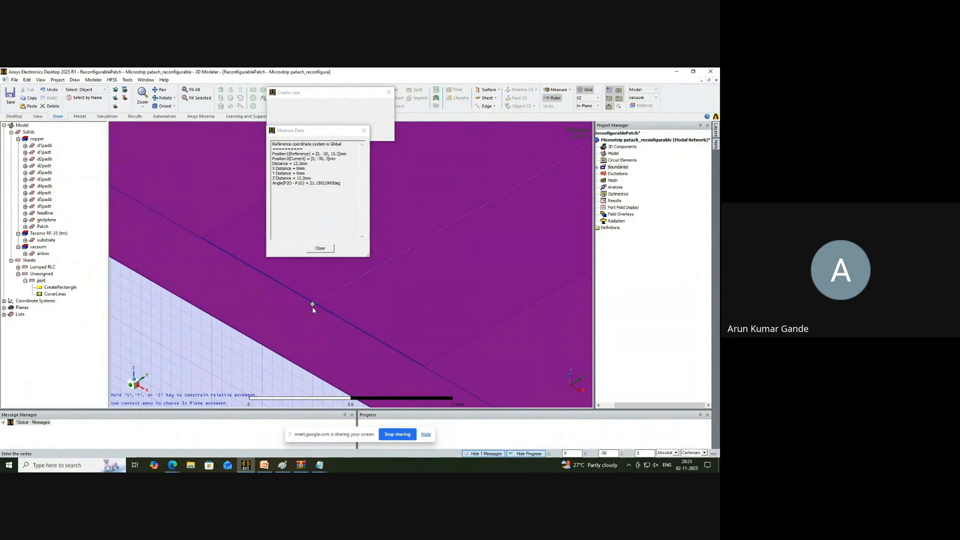
click(314, 308)
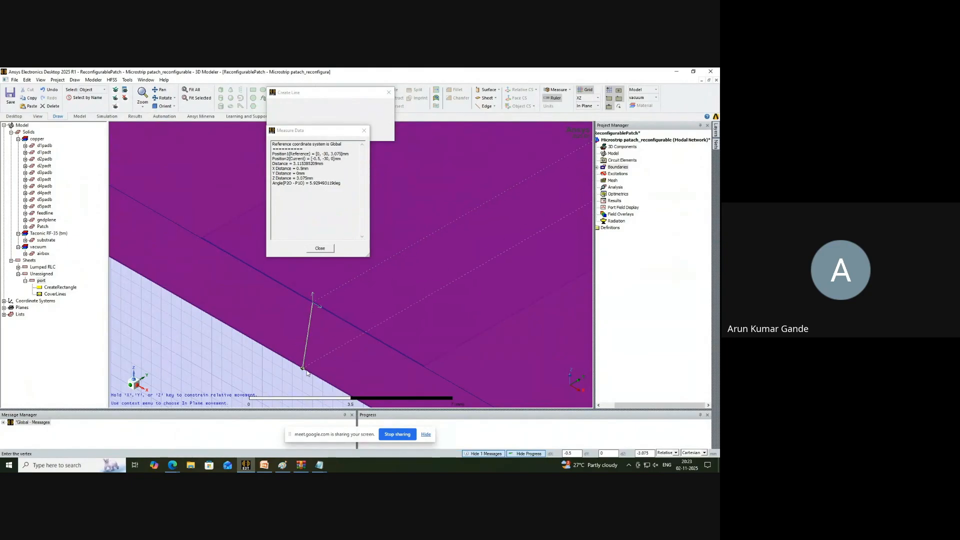
click(313, 375)
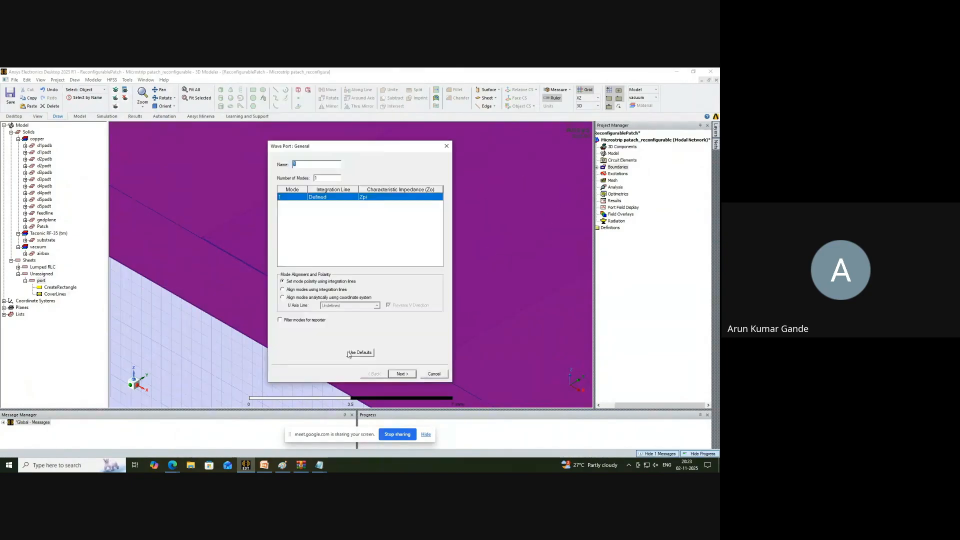
click(403, 375)
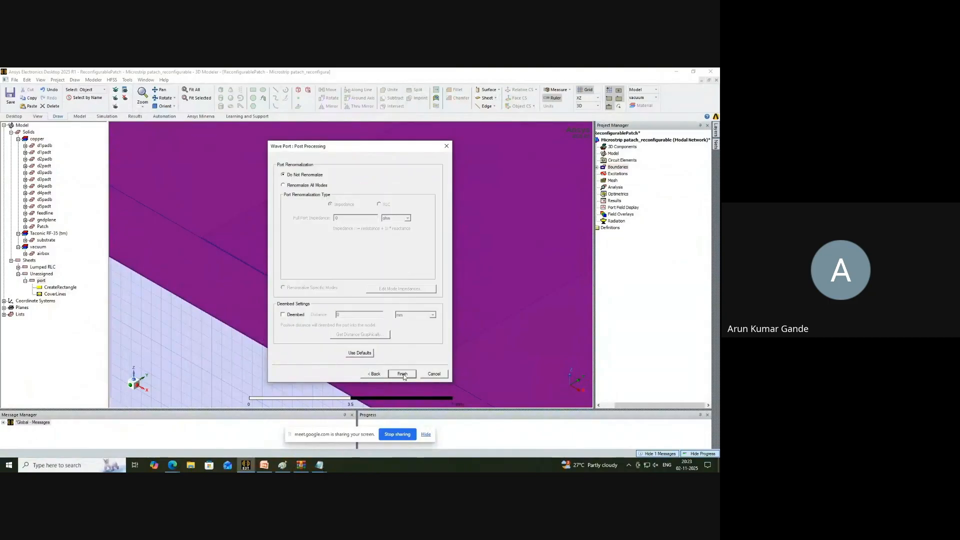
click(403, 374)
Widen the Project Manager pane so the whole project tree fits.
scroll(311, 330, down, 5)
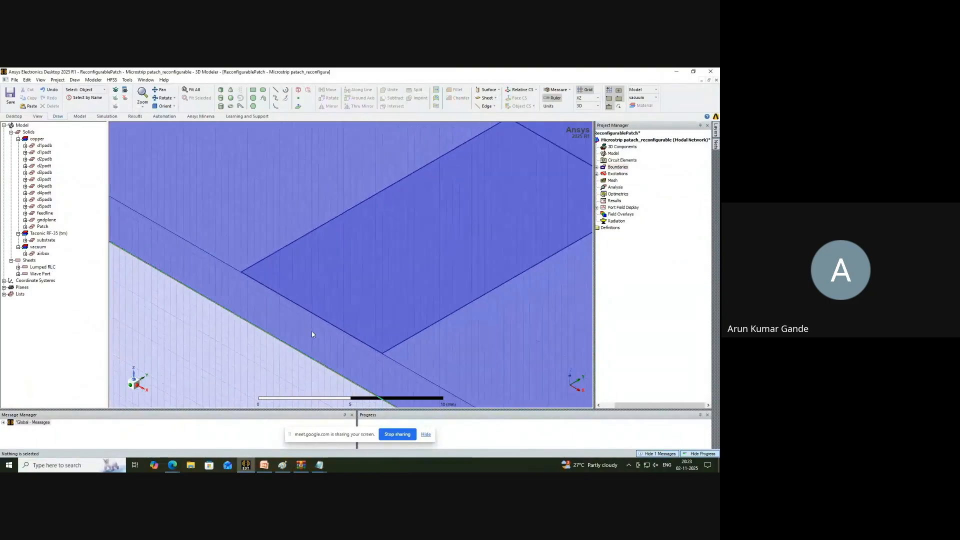
scroll(312, 330, down, 3)
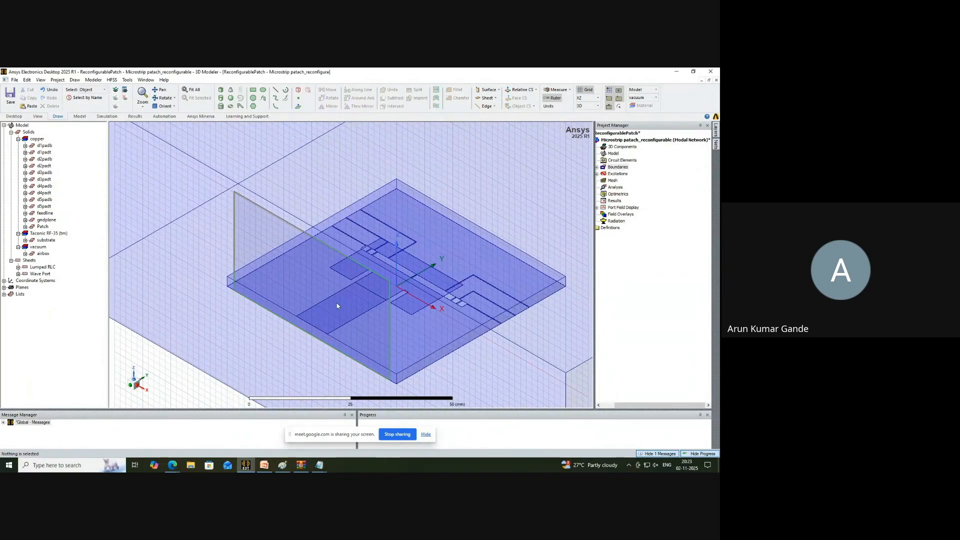
scroll(475, 273, down, 2)
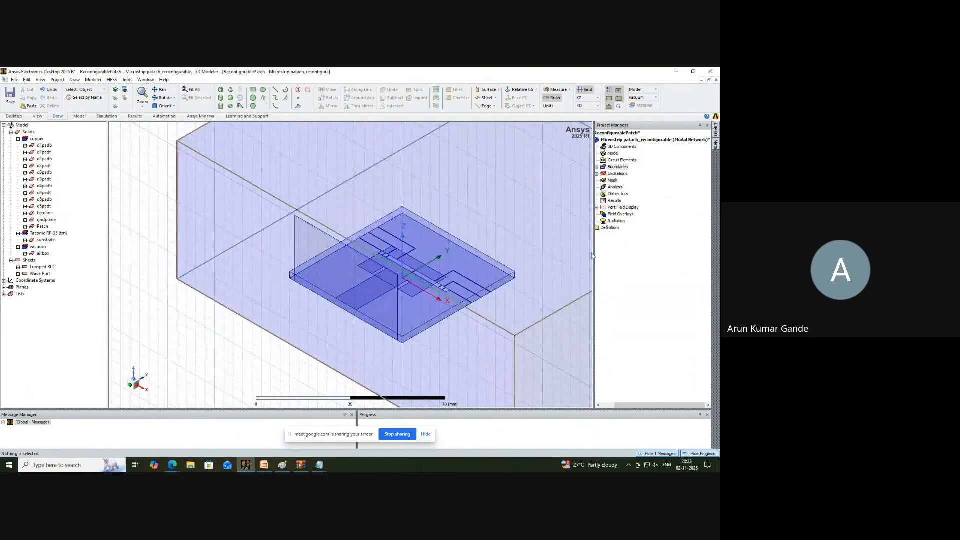
drag(594, 253, 576, 253)
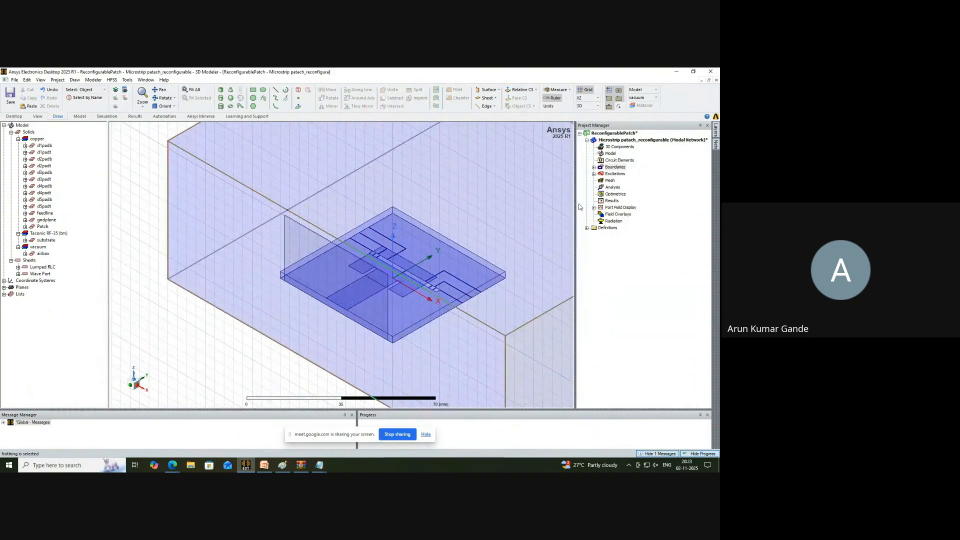
Add an advanced solution setup with a single solution frequency of 4 GHz and a maximum of 20 passes.
right_click(613, 221)
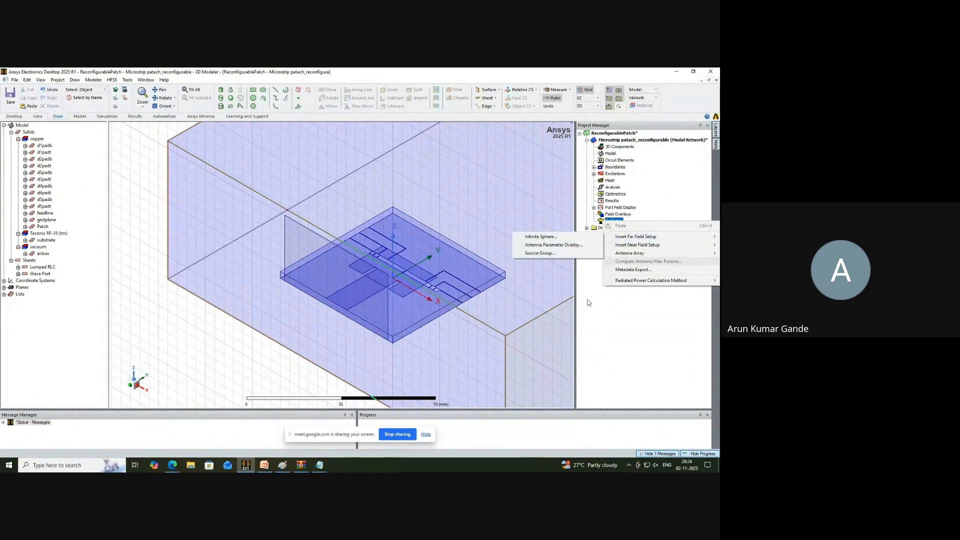
click(603, 299)
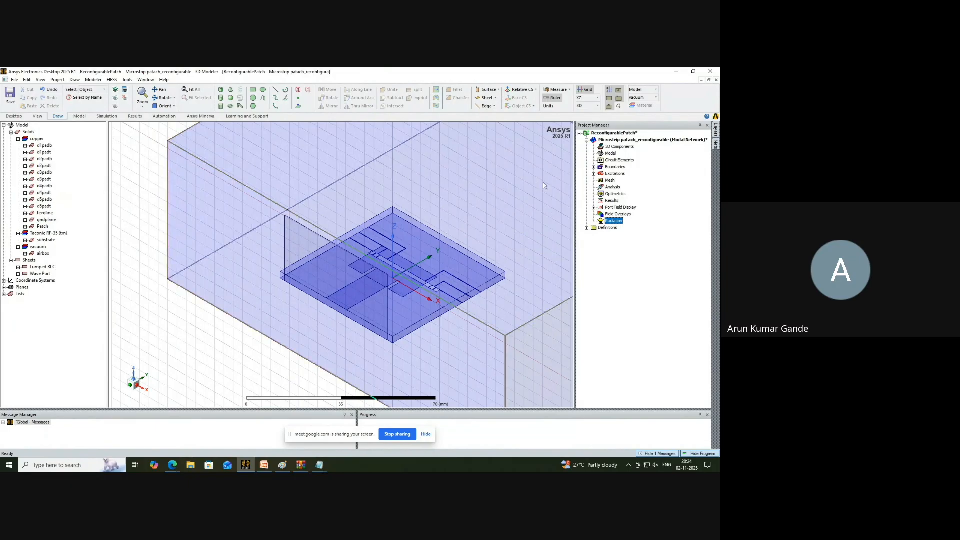
right_click(608, 190)
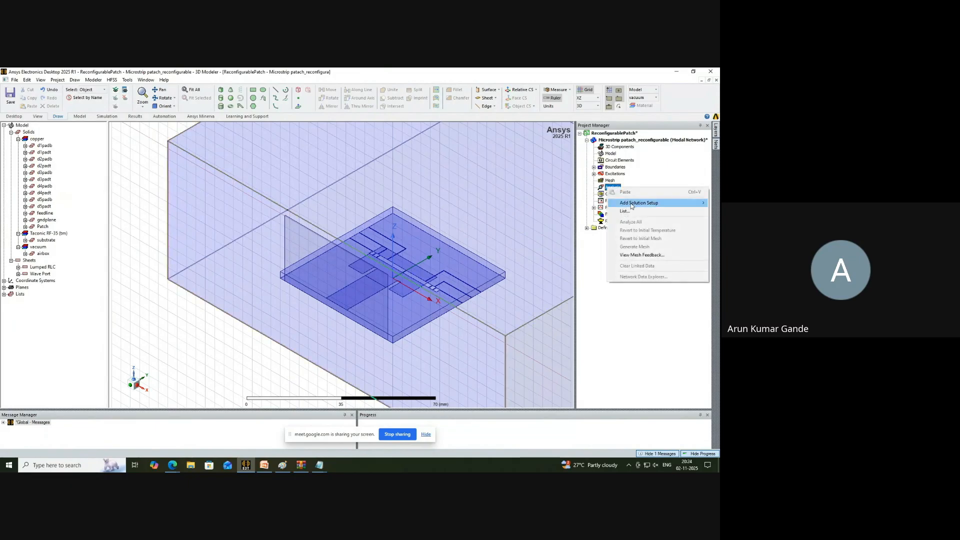
mouse_move(631, 204)
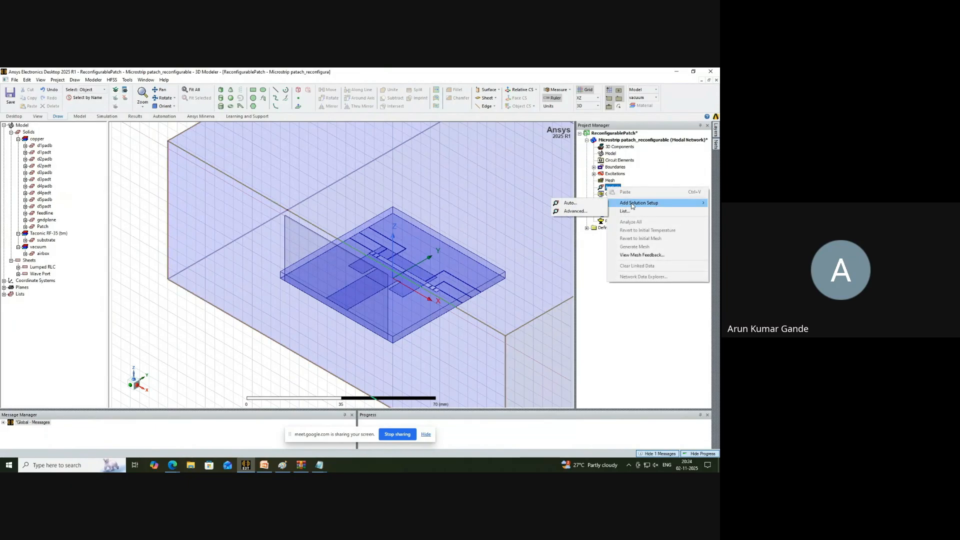
click(574, 211)
double_click(368, 226)
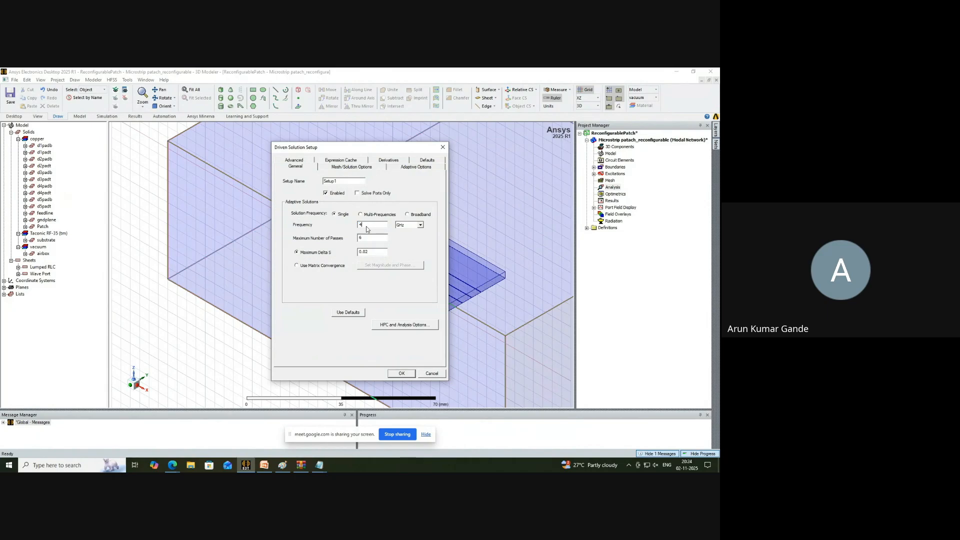
double_click(372, 237)
text(20)
click(411, 374)
Define the interpolating frequency sweep from 1.5 GHz to 4 GHz and accept it.
click(331, 244)
text(1.5GHz)
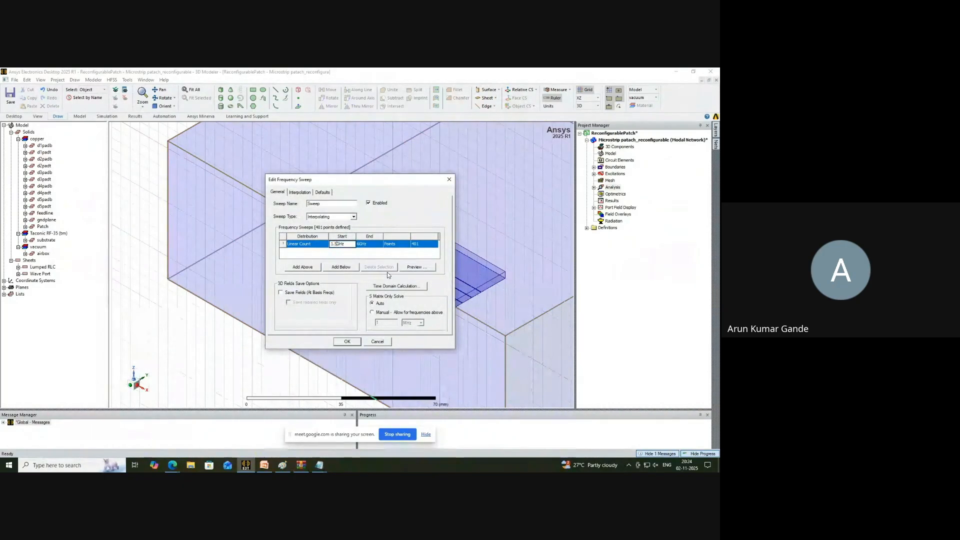
click(358, 244)
text(4)
click(310, 248)
click(310, 250)
click(347, 341)
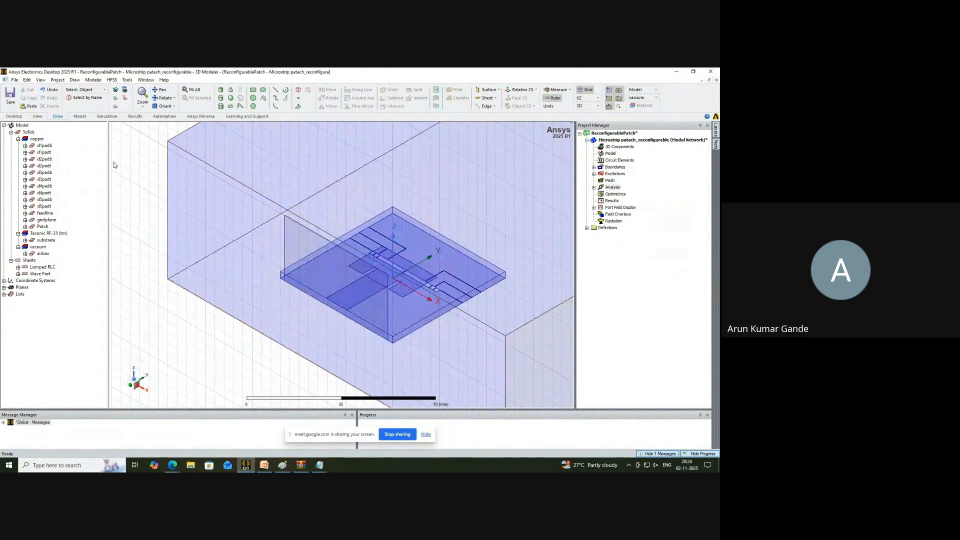
Run the design's validation check and start the simulation.
click(112, 80)
click(134, 105)
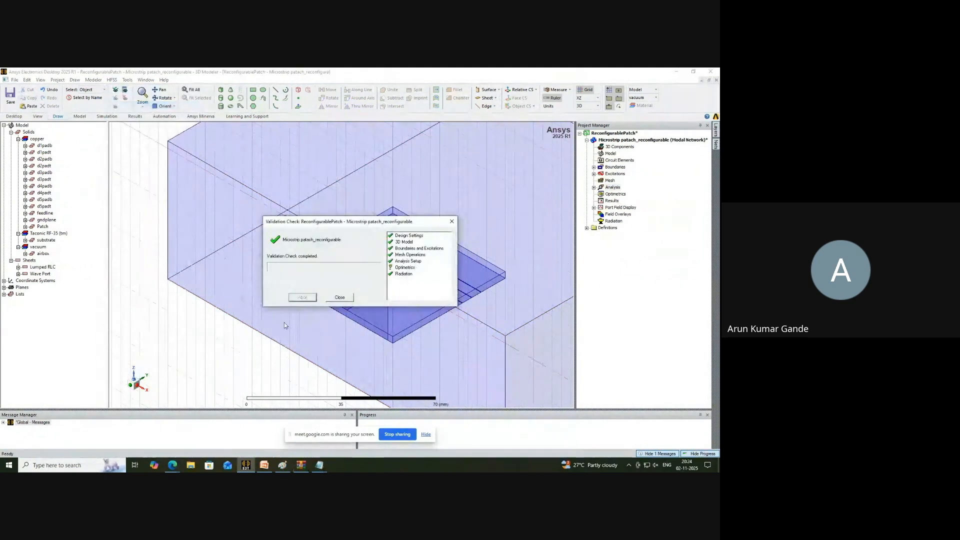
click(347, 299)
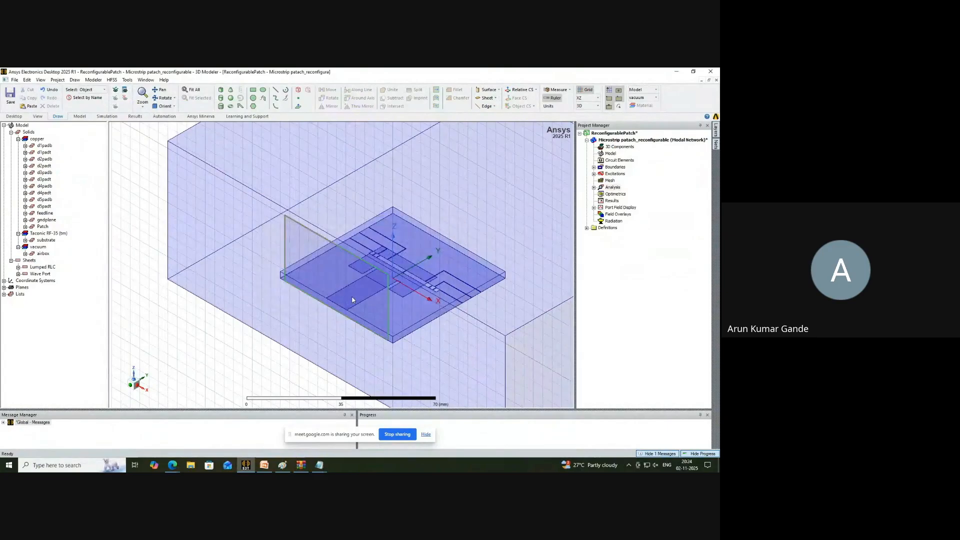
click(112, 80)
click(127, 113)
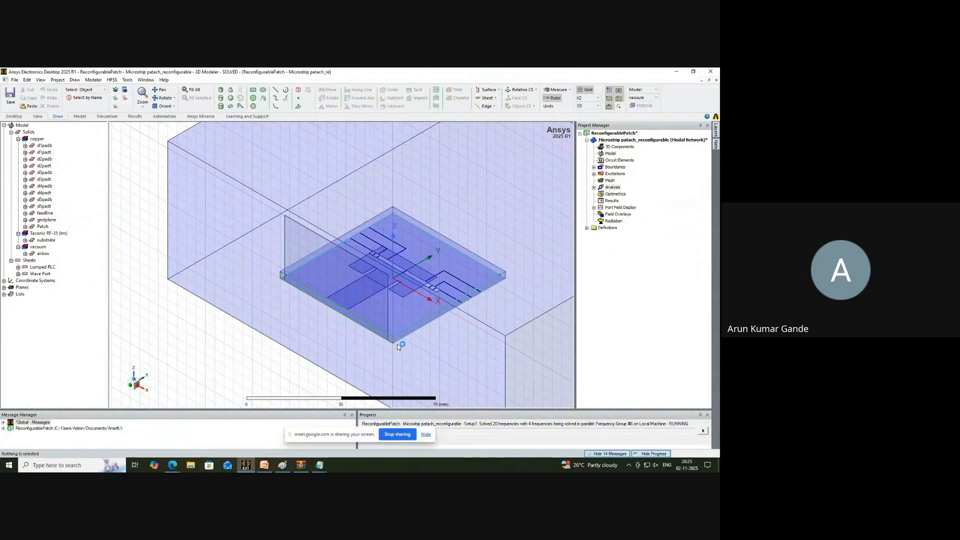
Examine the central slot diode's two copper pads and the pad and bias-line layout out to the substrate's edge.
scroll(412, 255, up, 3)
scroll(412, 257, up, 10)
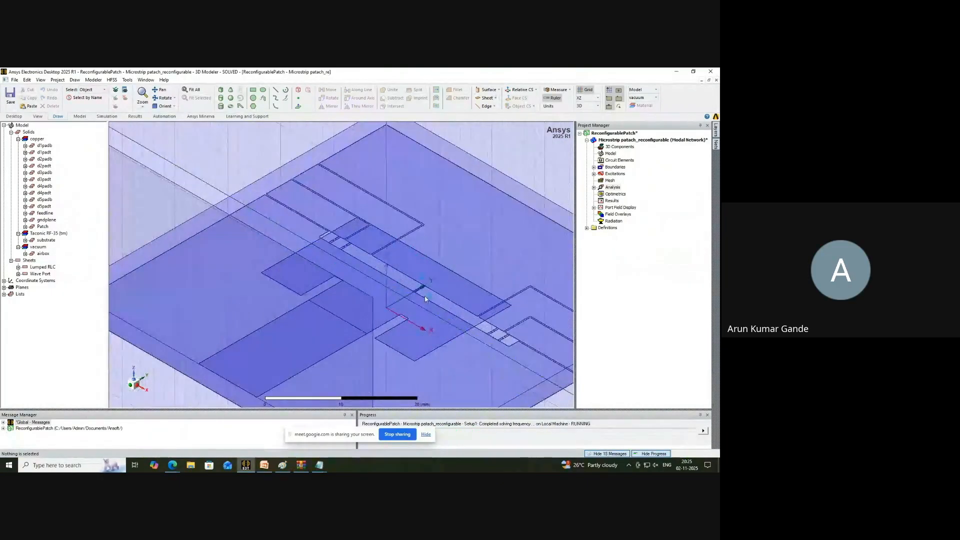
scroll(411, 267, up, 2)
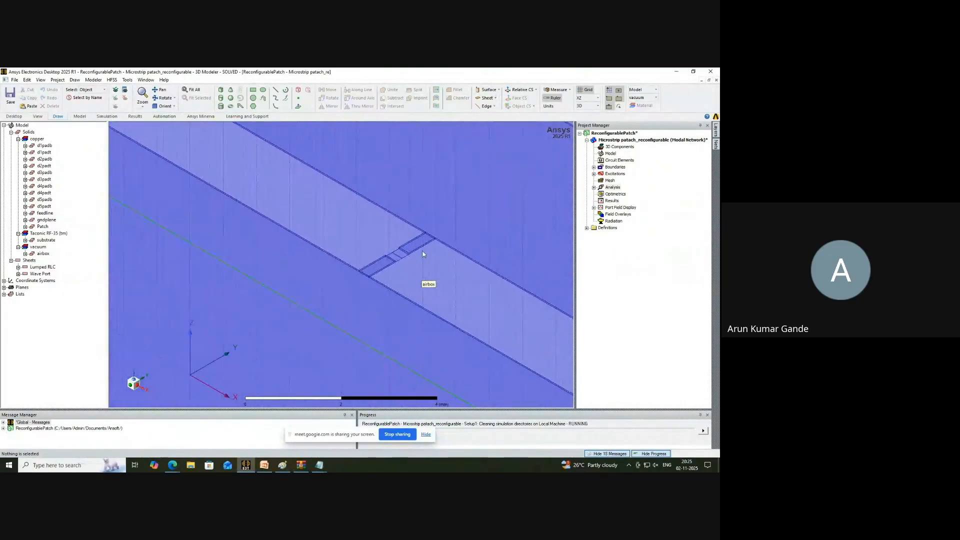
click(419, 245)
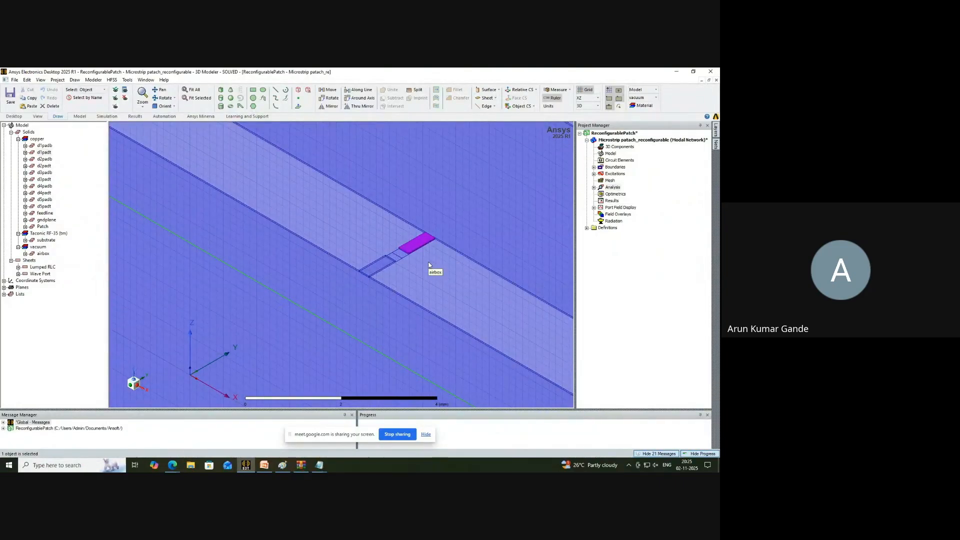
ctrl+click(382, 270)
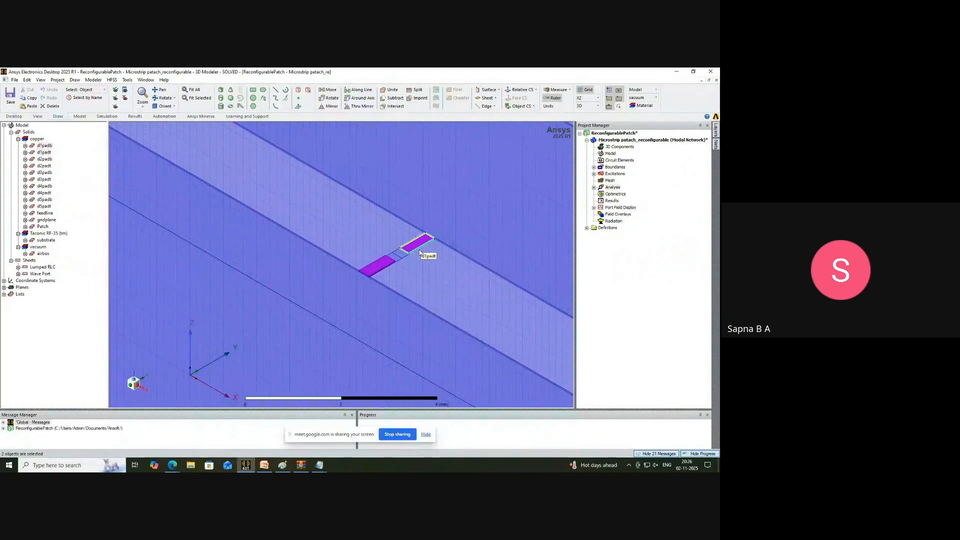
scroll(420, 253, down, 10)
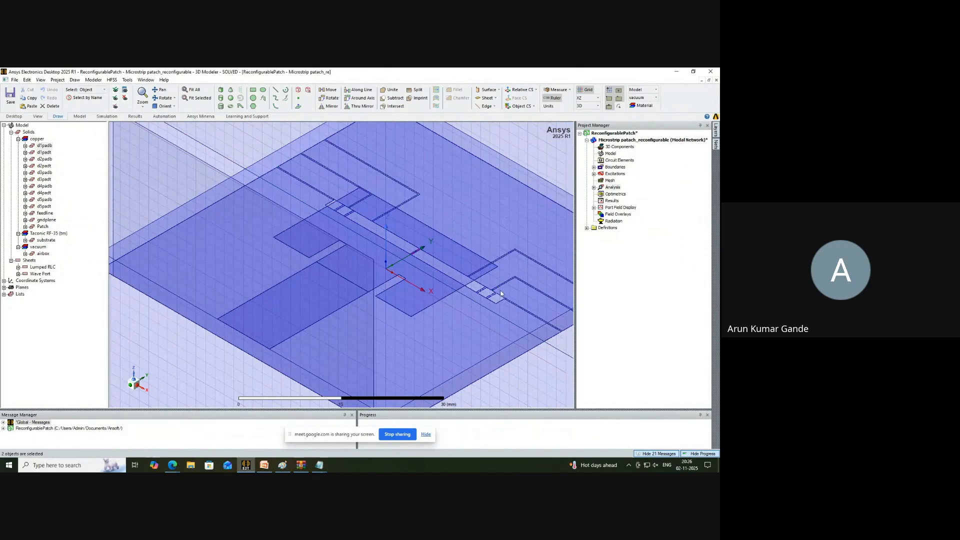
click(533, 317)
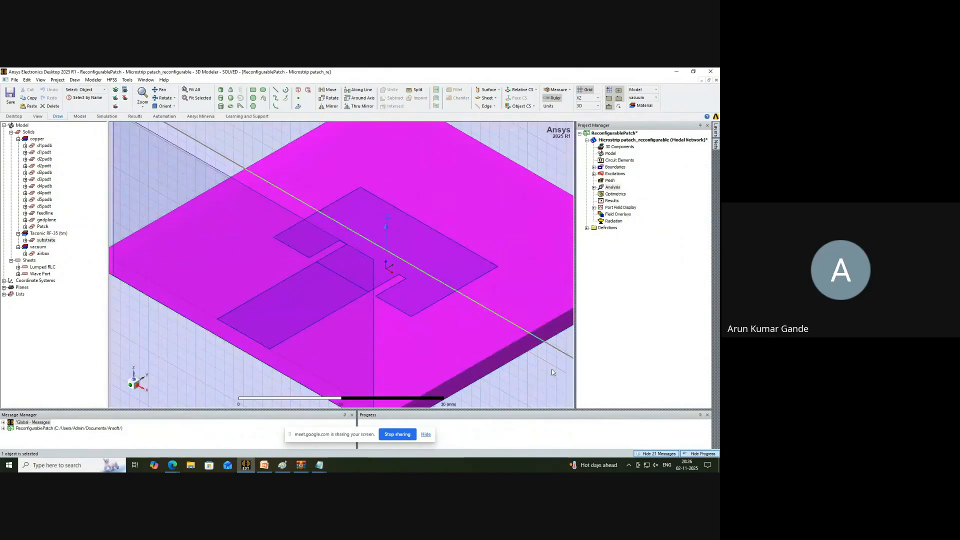
scroll(551, 369, down, 10)
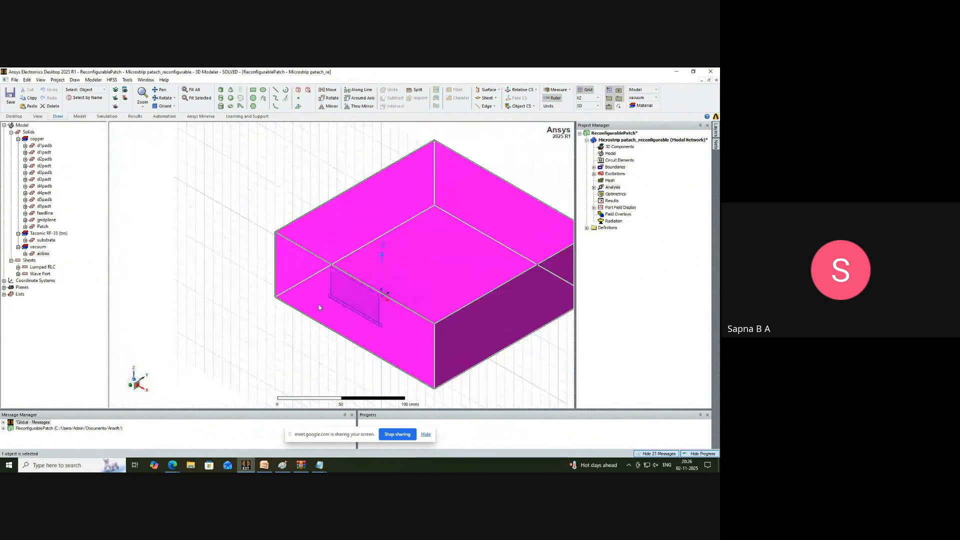
click(508, 385)
scroll(428, 314, up, 3)
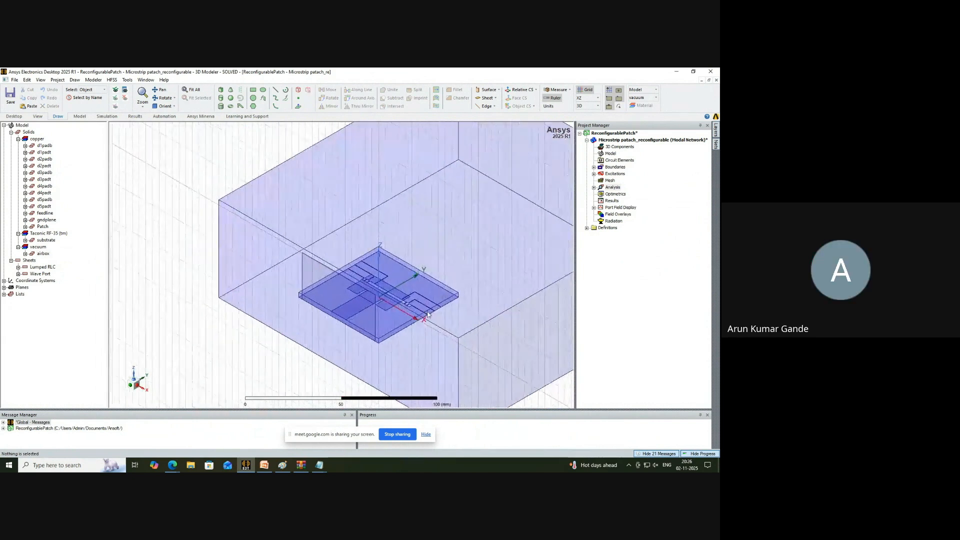
scroll(428, 314, up, 8)
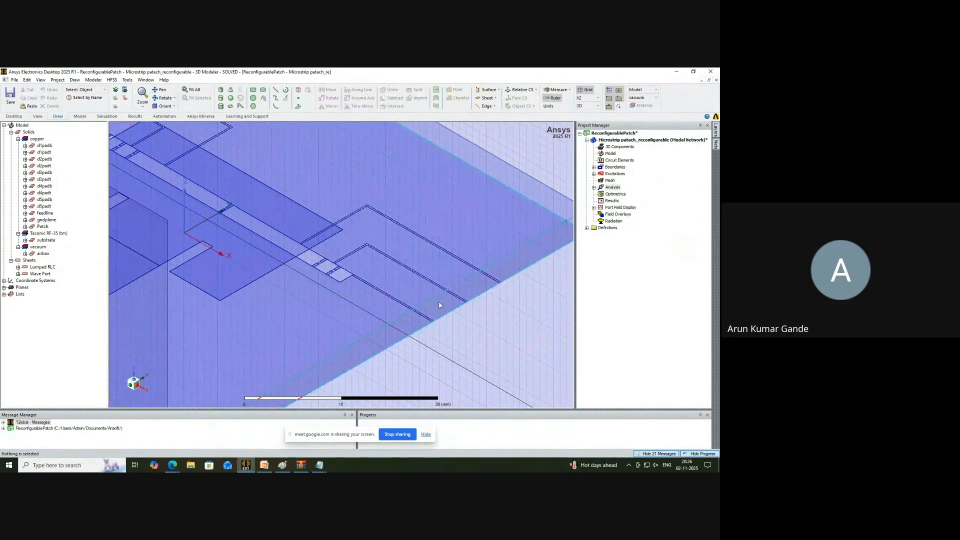
scroll(439, 302, down, 3)
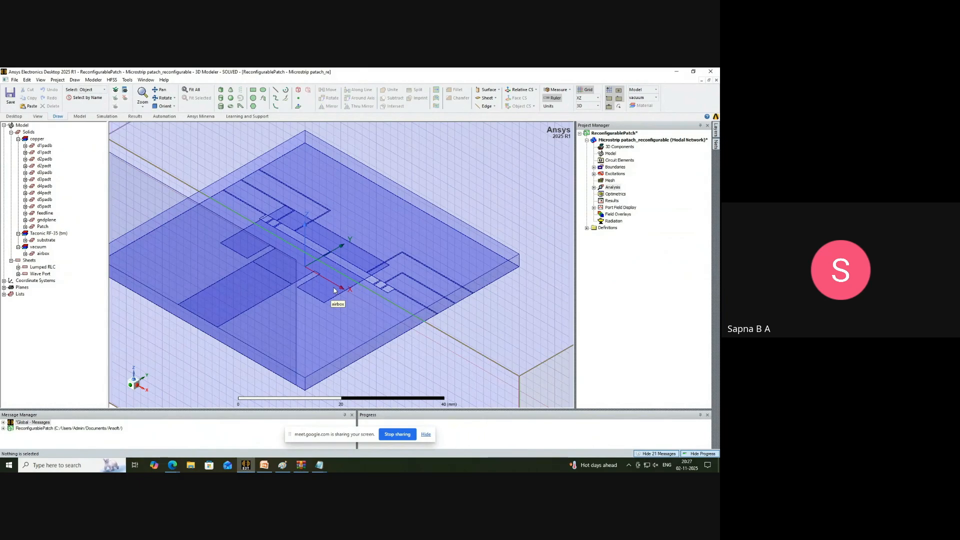
Switch to the PowerPoint presentation, run the slide show from the Switch ON-OFF table to the fabricated prototype slide, and open the pointer options.
click(265, 470)
scroll(146, 341, down, 3)
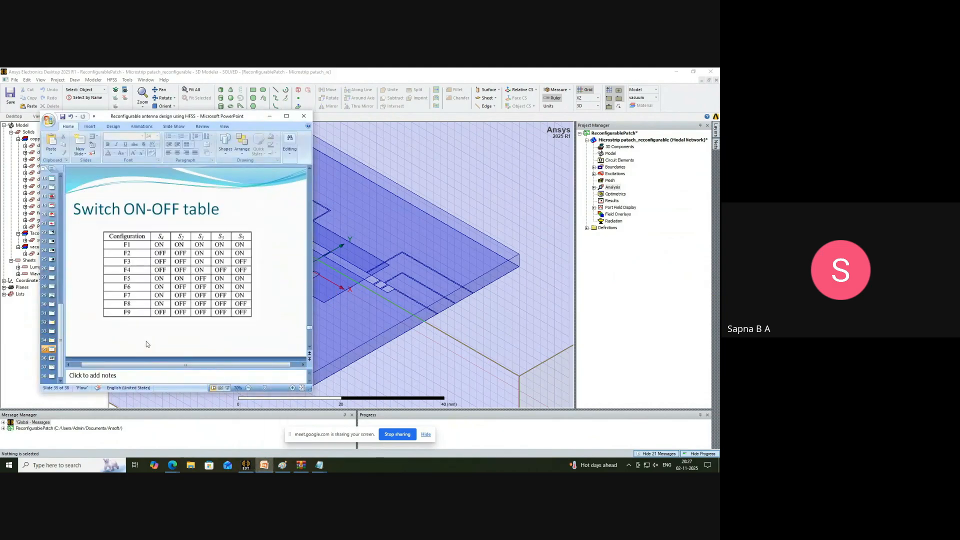
click(227, 388)
click(542, 326)
click(538, 328)
click(537, 326)
click(536, 324)
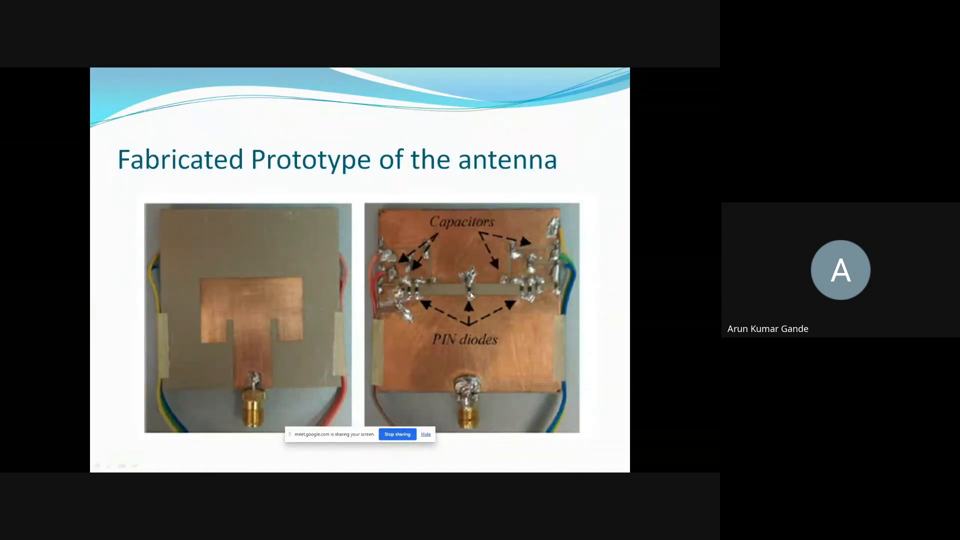
right_click(446, 311)
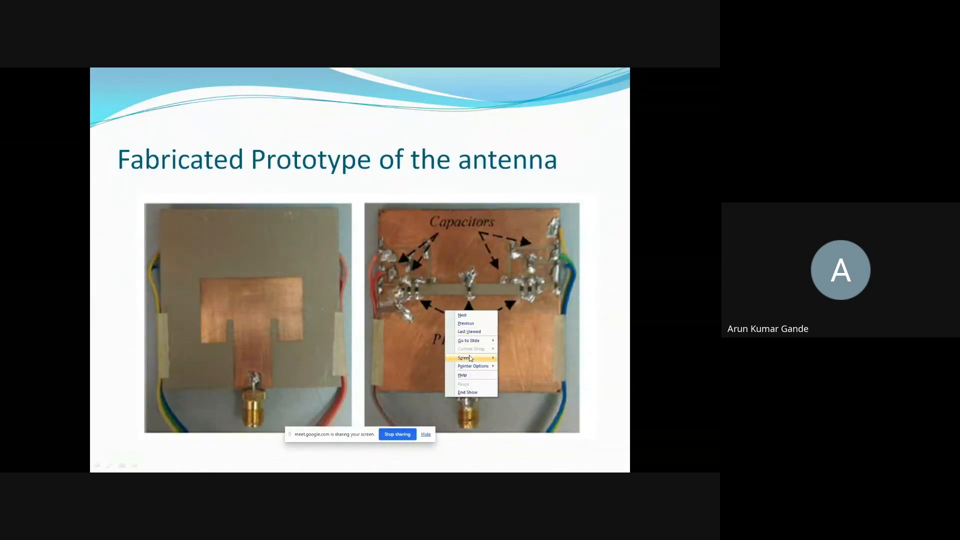
mouse_move(477, 368)
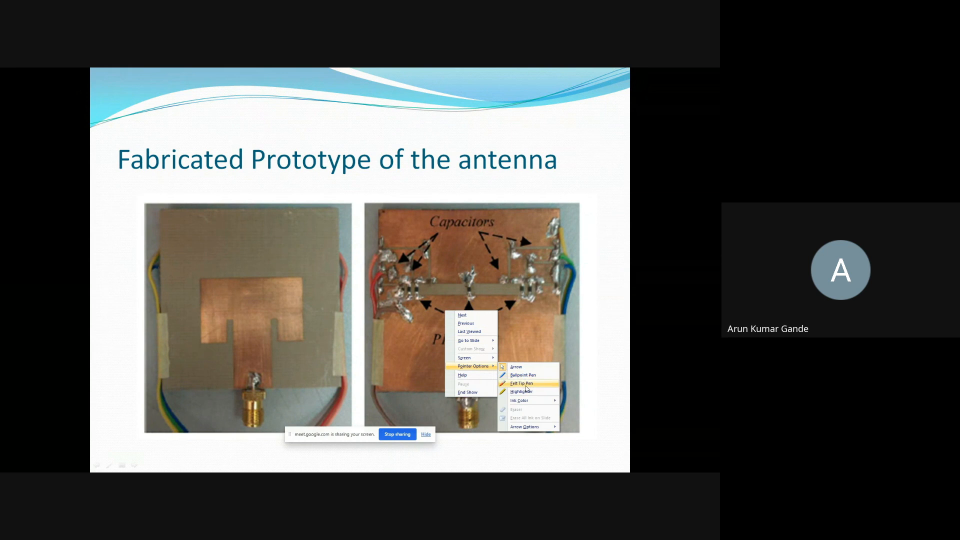
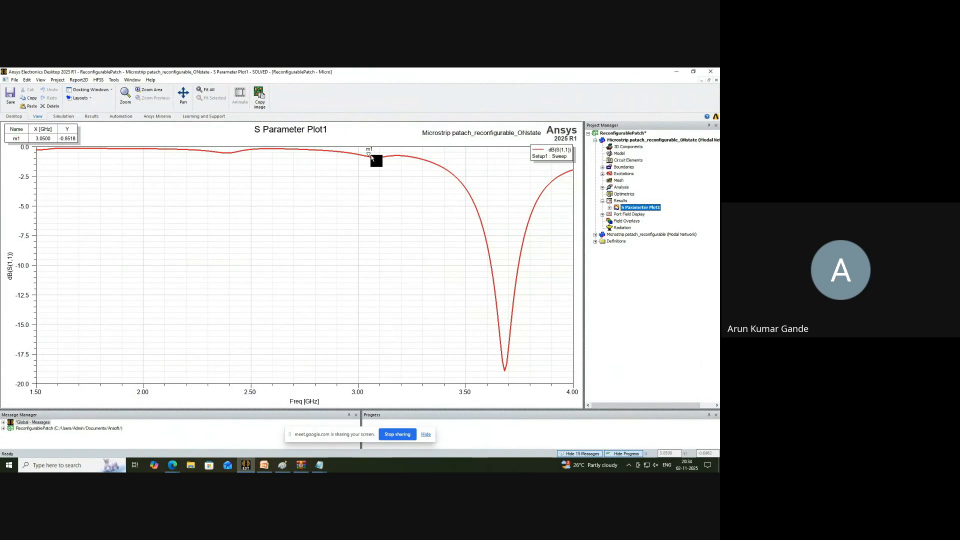
Move marker m1 on the ON-state S Parameter plot to the S11 dip at 3.68 GHz.
mouse_move(369, 156)
mouse_down()
mouse_move(498, 317)
mouse_move(506, 383)
mouse_up()
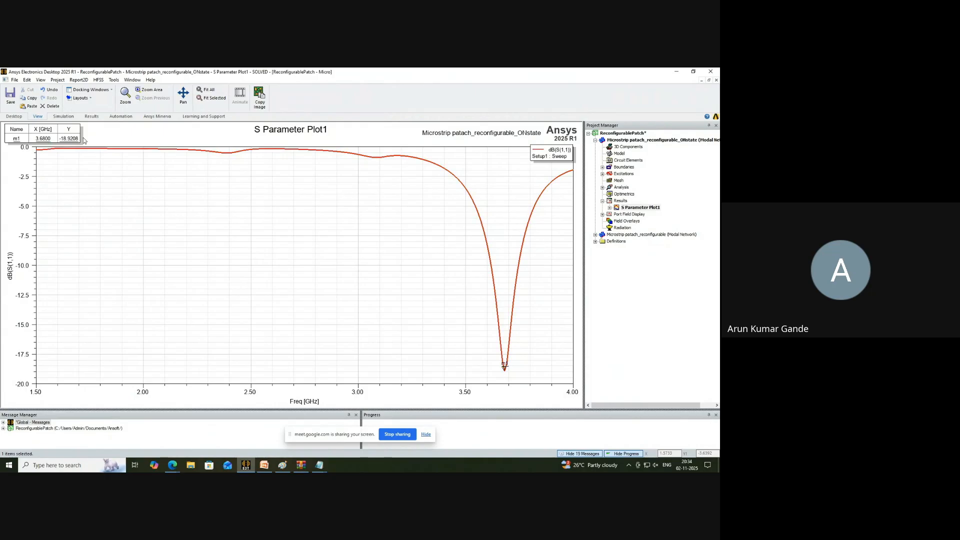
Rename the Microstrip patach_reconfigurable design as Microstrip patach_reconfigurable_OFF State.
click(595, 141)
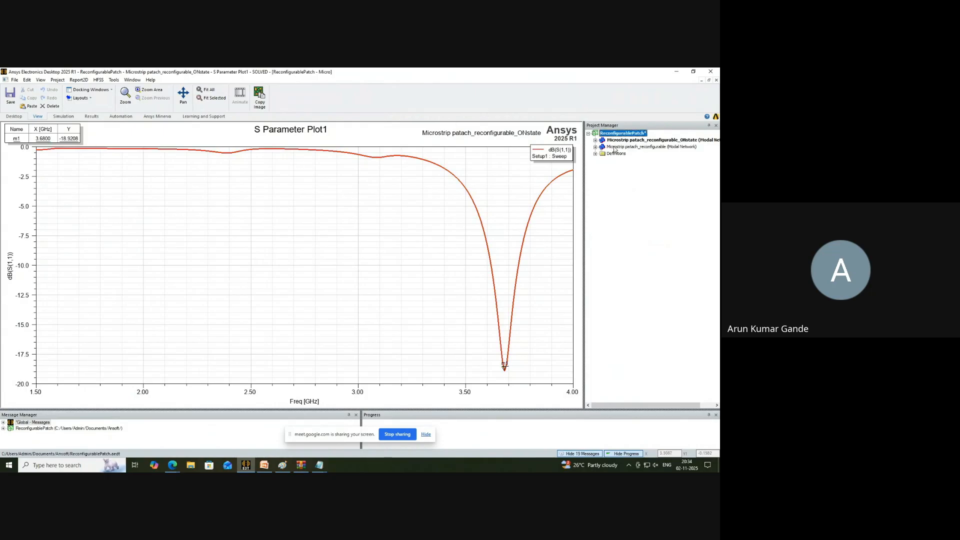
click(614, 147)
click(680, 148)
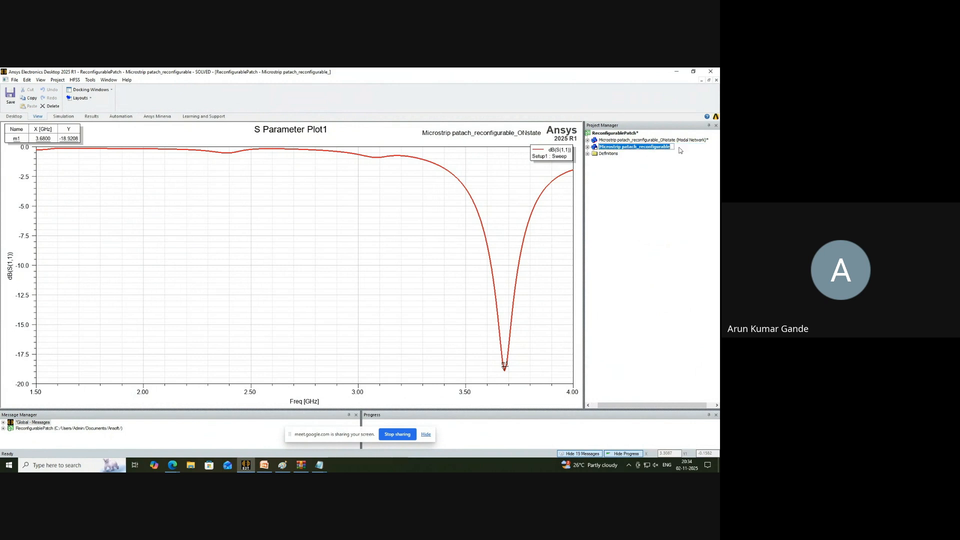
click(672, 147)
text(_OFF State)
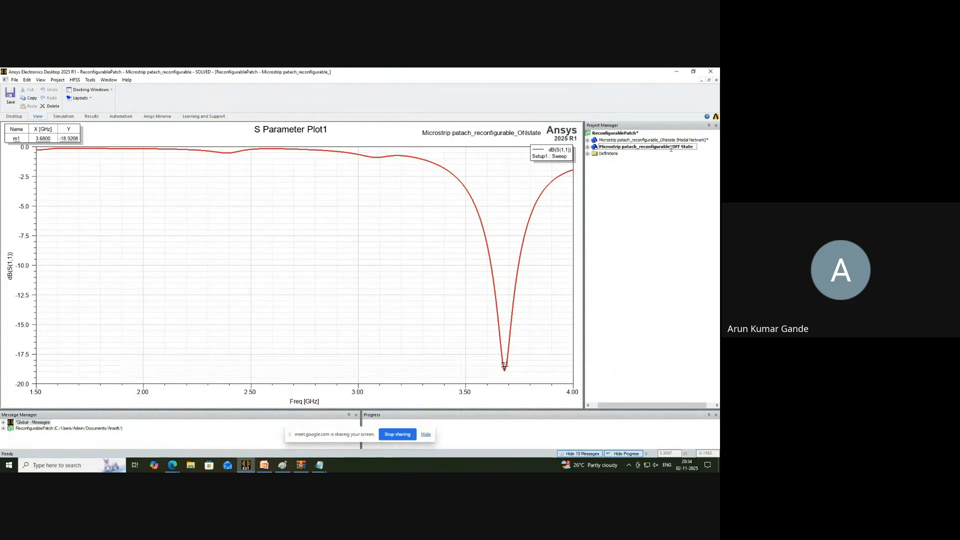
key(Return)
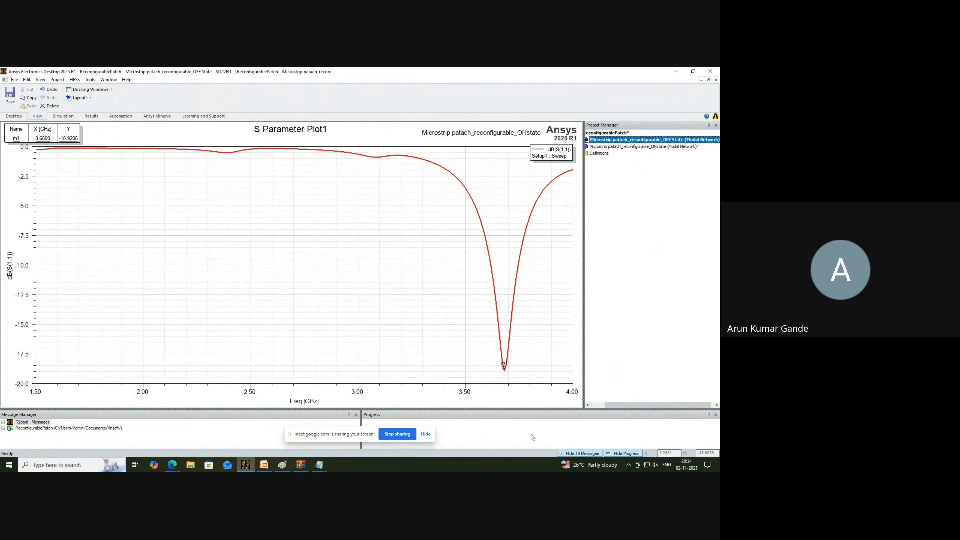
Open the OFF State design's S Parameter Plot1 and the ONstate design's S Parameter Plot1 to compare their resonances.
drag(604, 403, 598, 393)
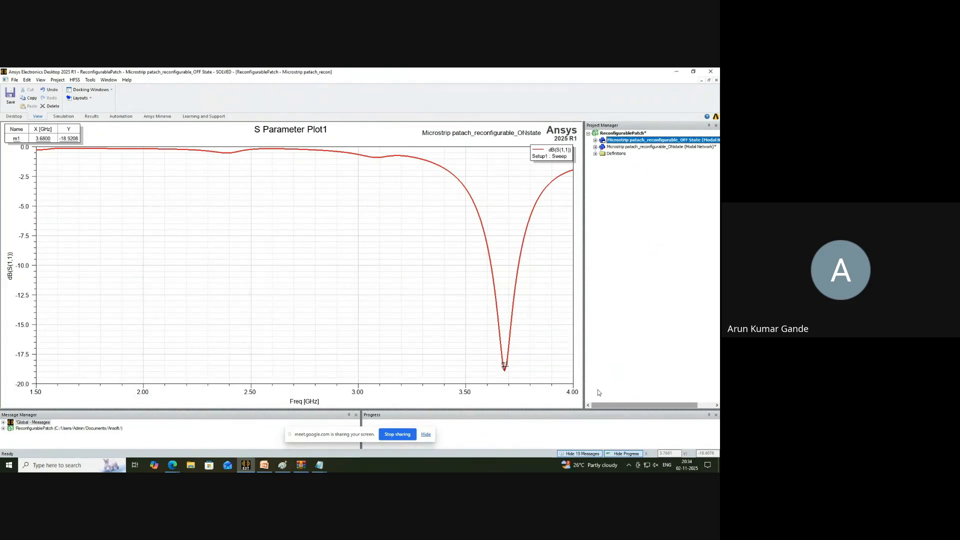
click(595, 141)
click(603, 202)
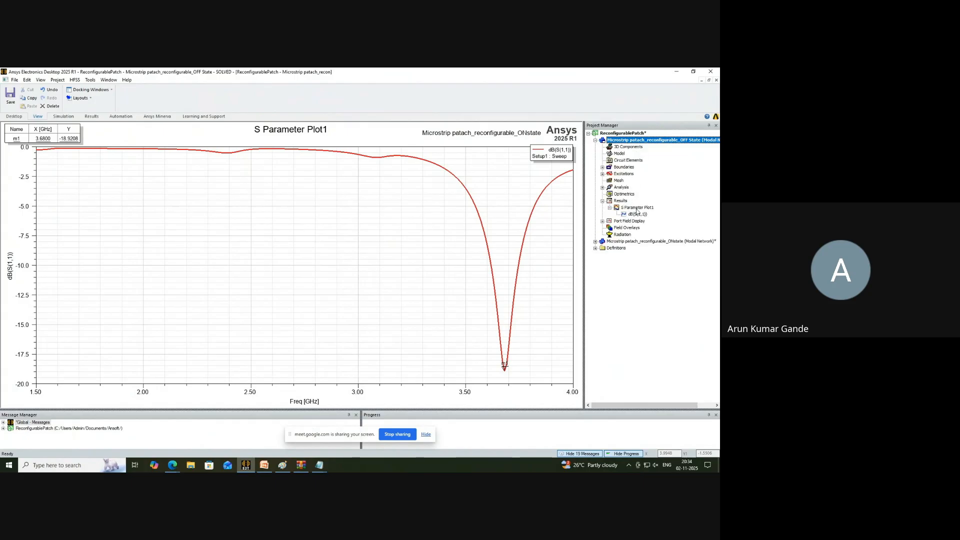
double_click(637, 208)
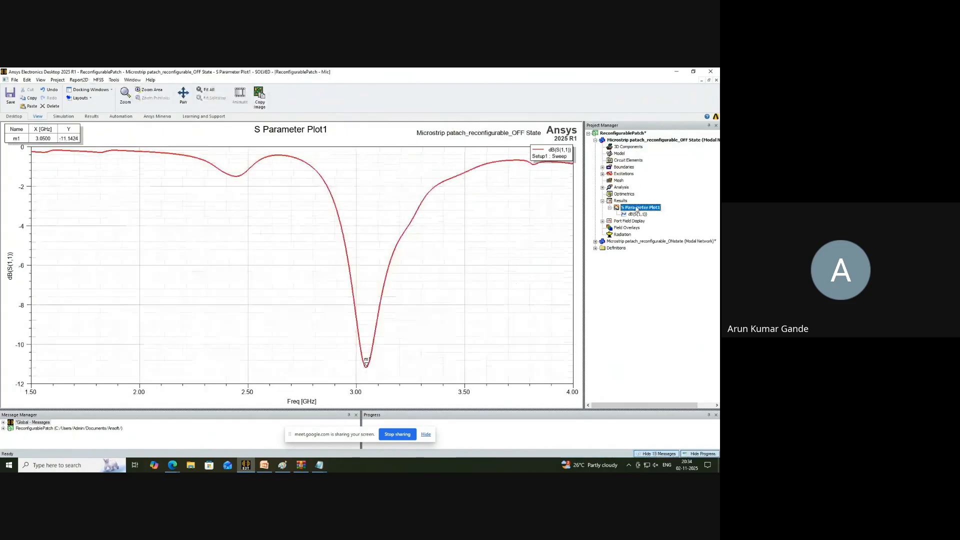
click(595, 242)
double_click(636, 308)
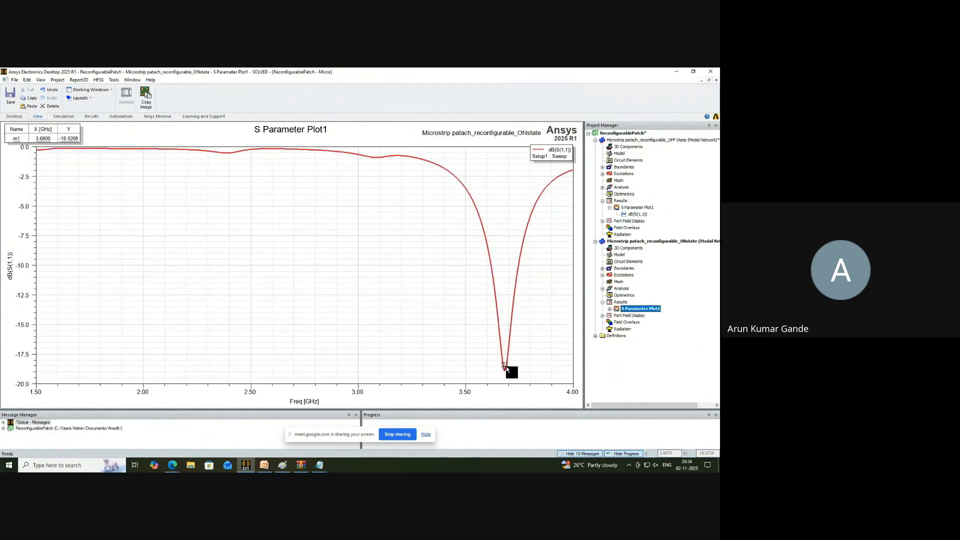
Collapse the OFF State design in the project tree and copy the Microstrip patach_reconfigurable_ONstate design.
click(596, 140)
right_click(631, 147)
click(633, 153)
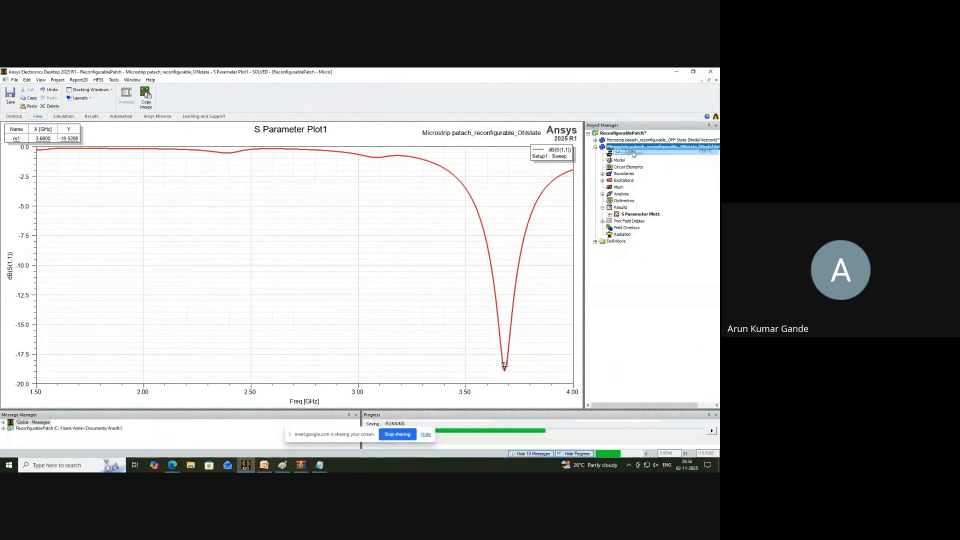
Paste the copied ON-state design into the ReconfigurablePatch project and expand the new Microstrip patach_reconfigurable_ONstate1 design in the project tree.
right_click(622, 133)
click(624, 235)
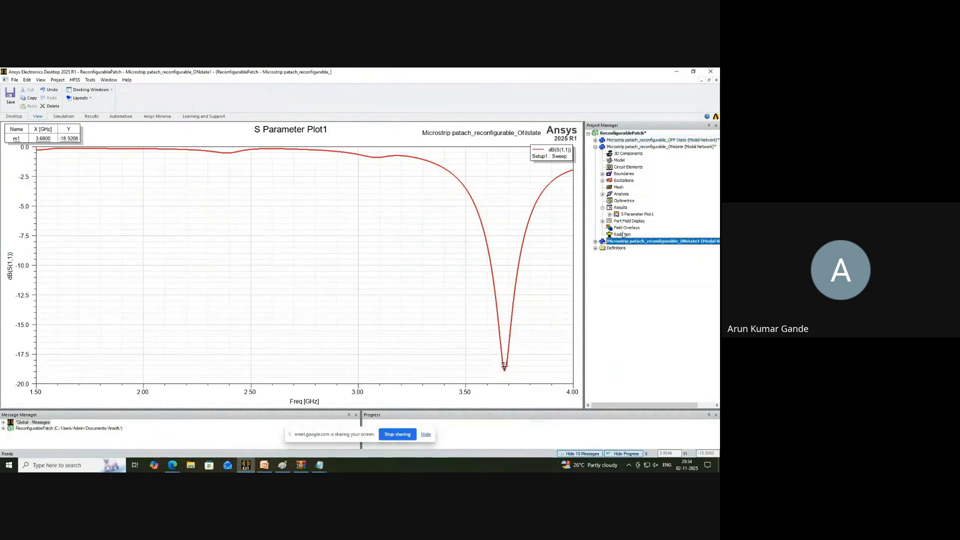
click(590, 406)
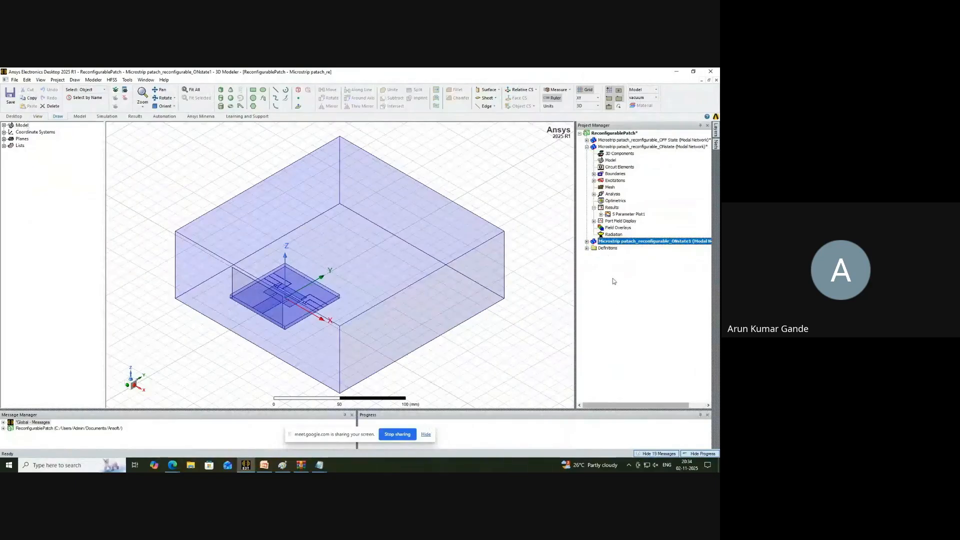
click(587, 147)
click(587, 153)
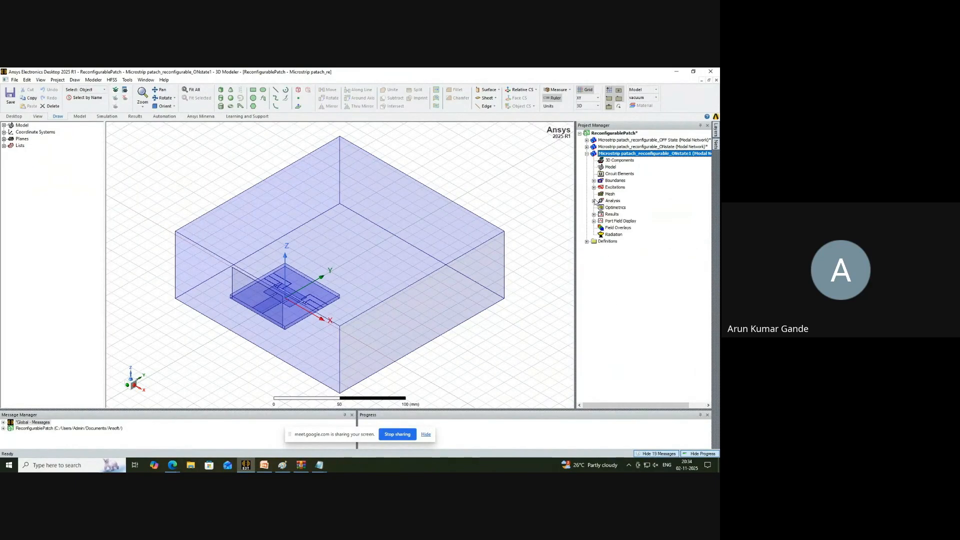
In the ONstate1 design, replace the resistance of the LumpRLC8 boundary with a capacitance of 0.15 pF.
click(594, 181)
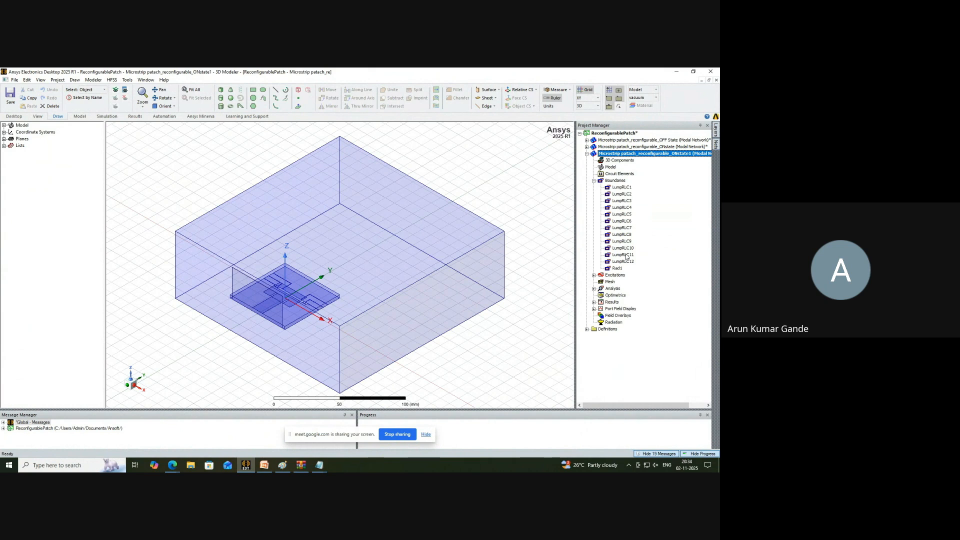
click(624, 255)
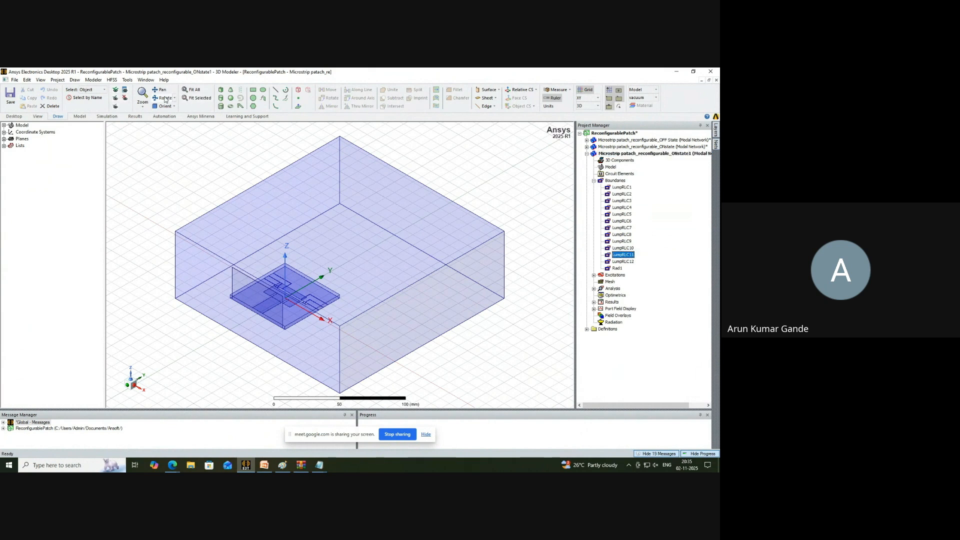
double_click(350, 172)
scroll(340, 334, up, 7)
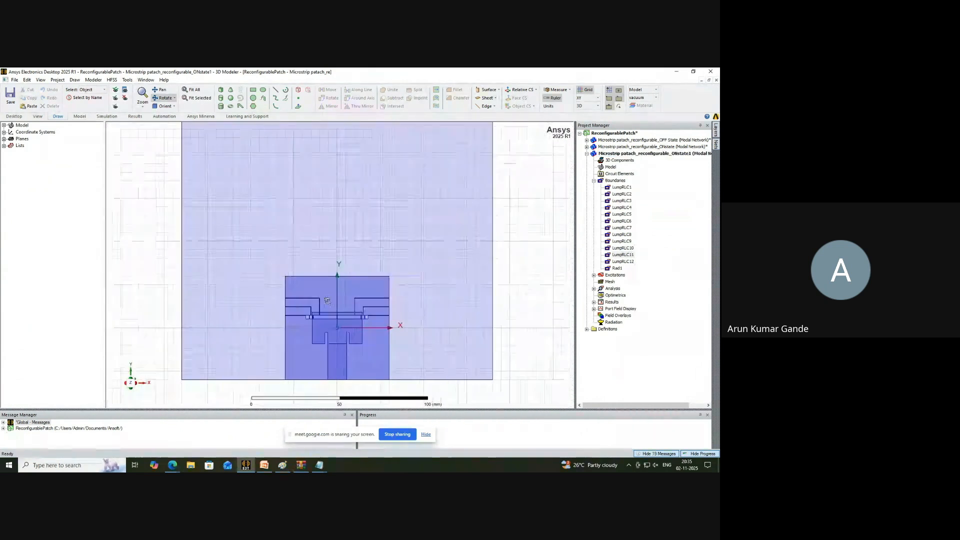
scroll(340, 334, up, 3)
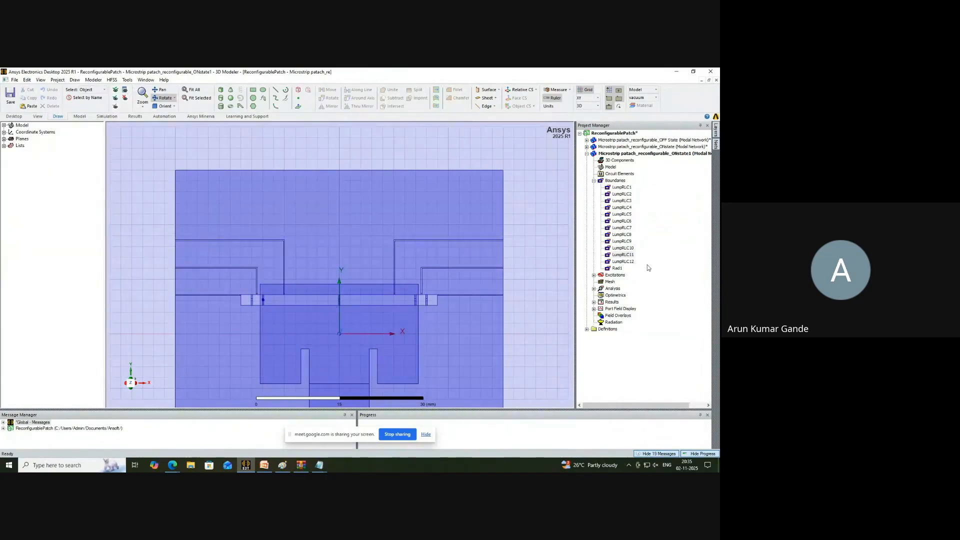
click(620, 235)
double_click(622, 237)
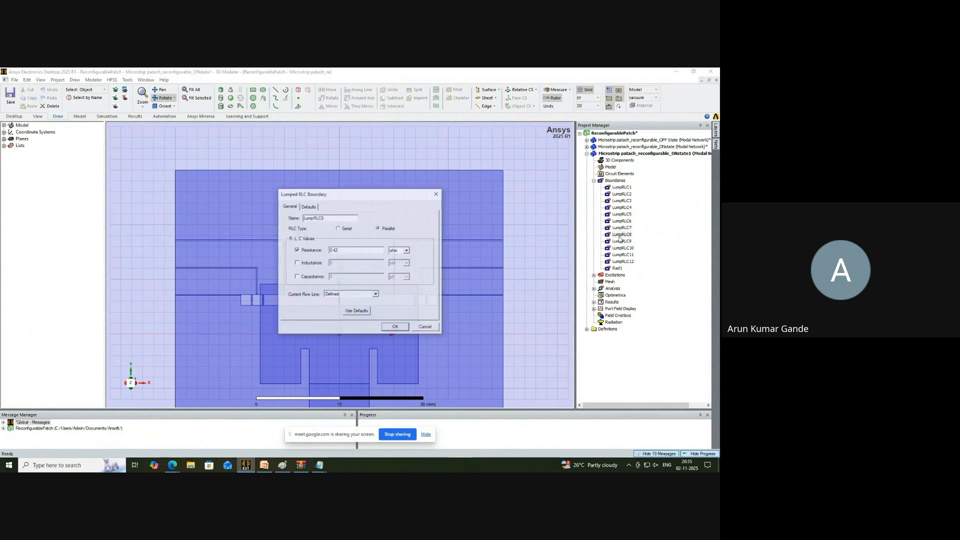
click(310, 251)
click(303, 279)
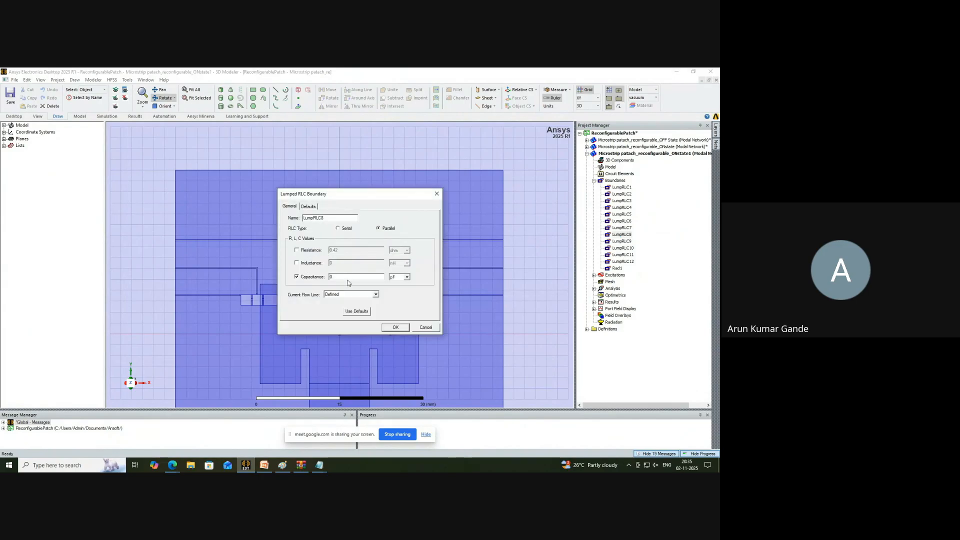
text(.15)
click(395, 328)
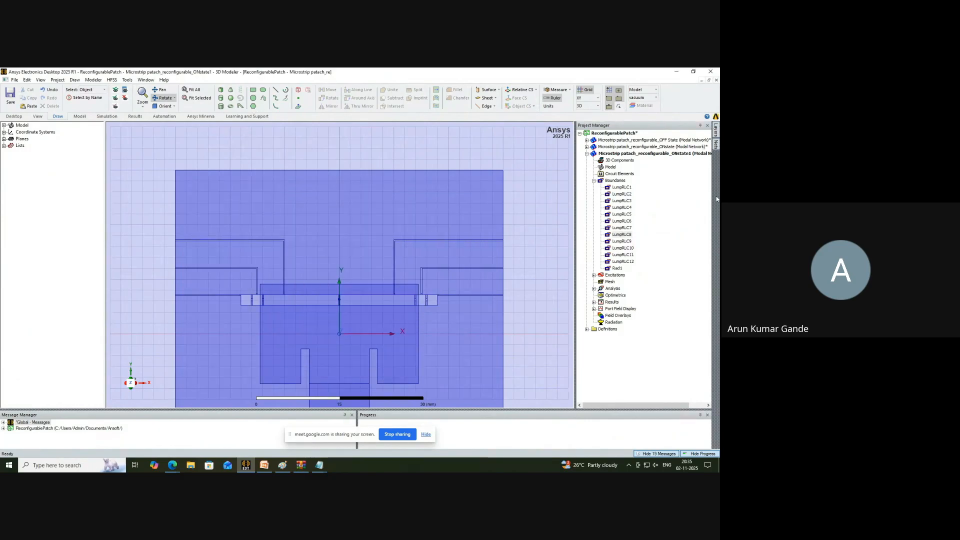
Disable the inductance of the LumpRLC7 boundary and enable its resistance at 0 ohm.
double_click(622, 228)
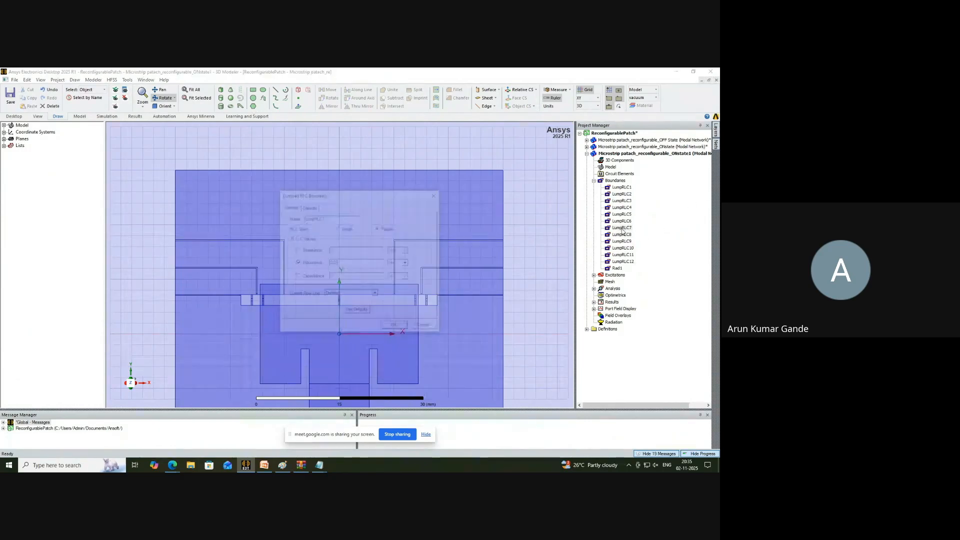
click(305, 263)
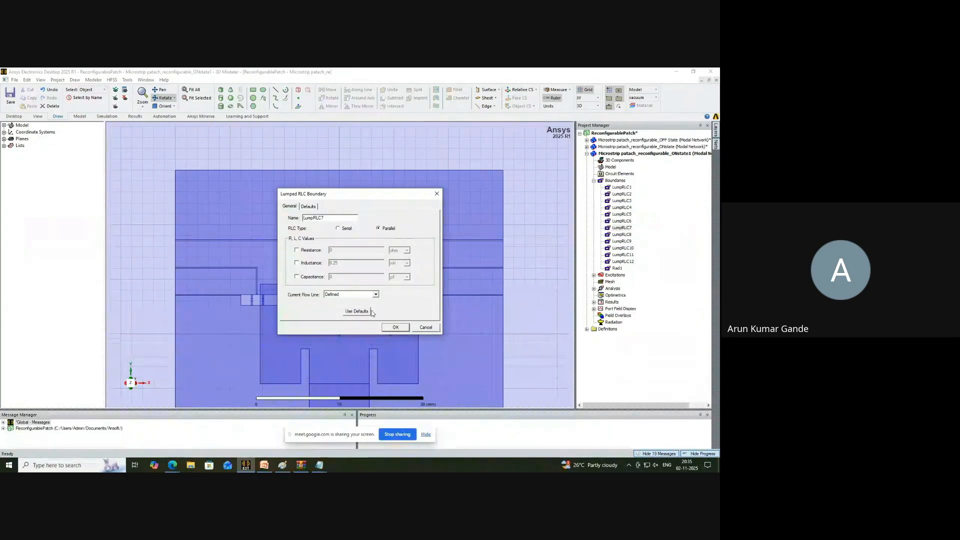
click(297, 250)
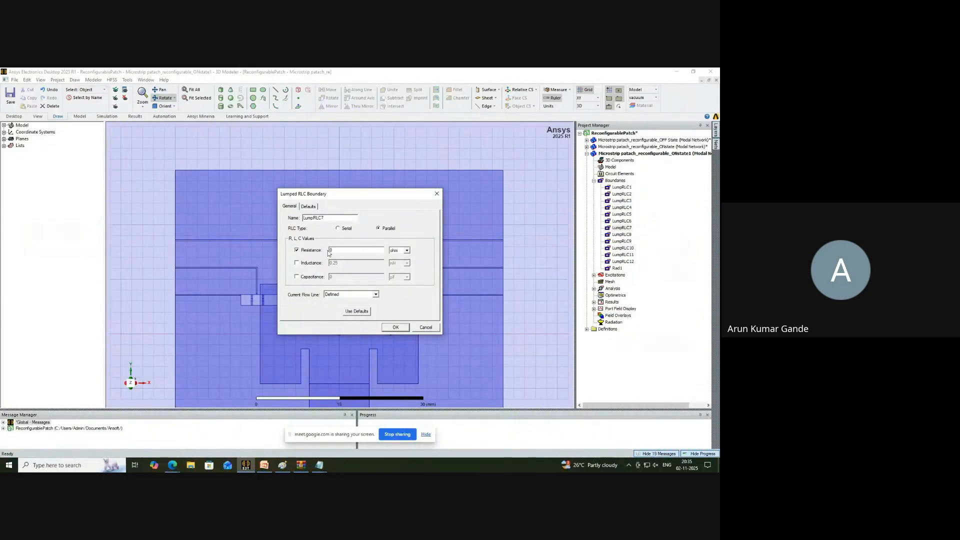
click(404, 331)
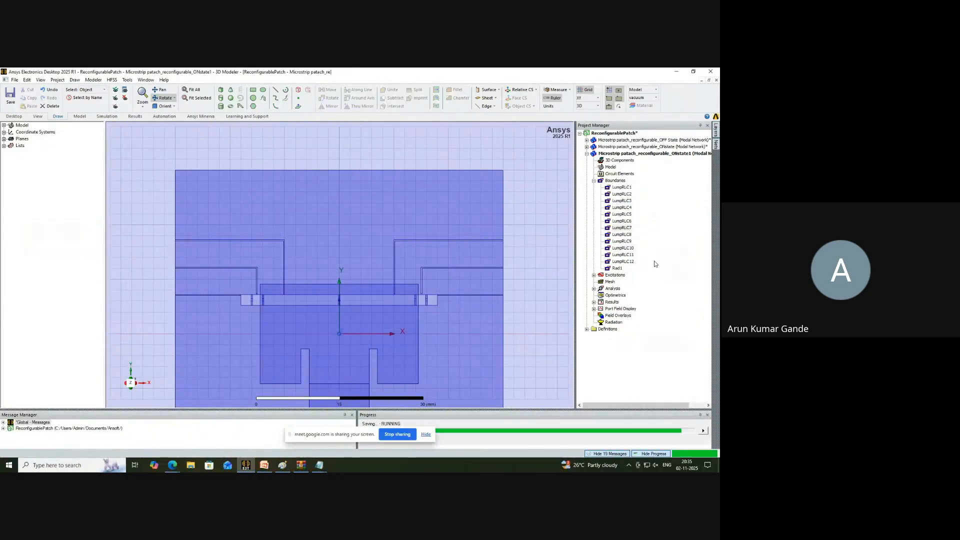
Replace the resistance of the LumpRLC11 boundary with a capacitance of 0.15 pF.
click(623, 255)
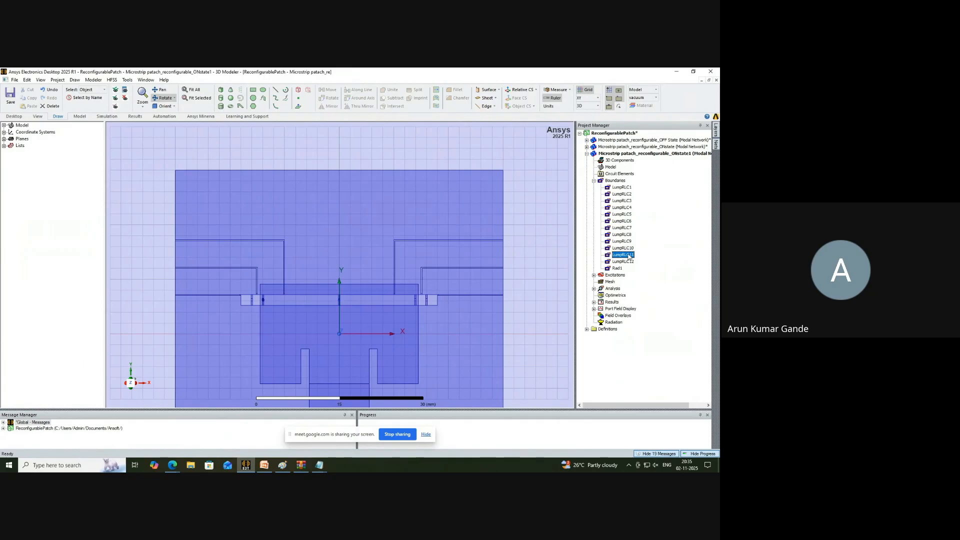
double_click(628, 257)
click(297, 276)
click(297, 250)
click(338, 277)
text(.15)
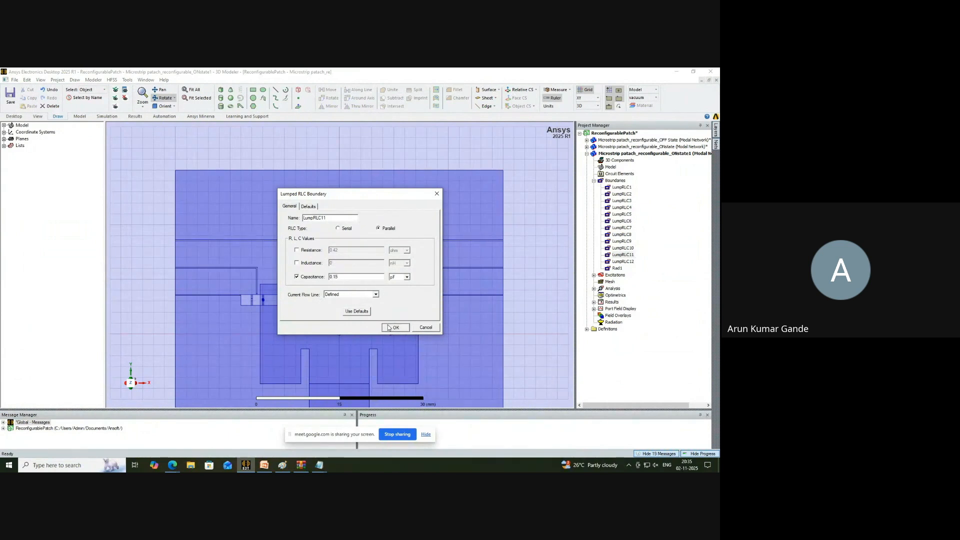
click(395, 328)
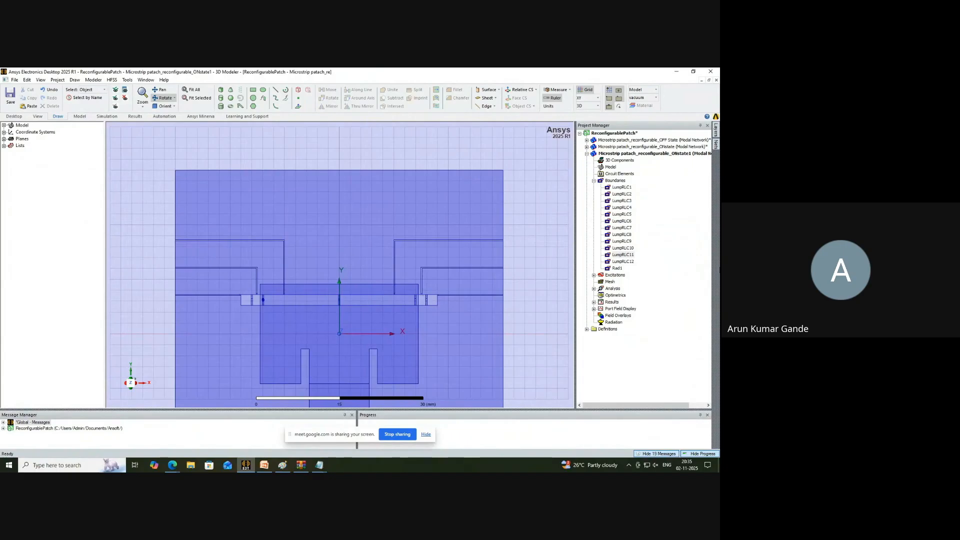
Run a validation check on the ONstate1 design and start its simulation.
click(111, 80)
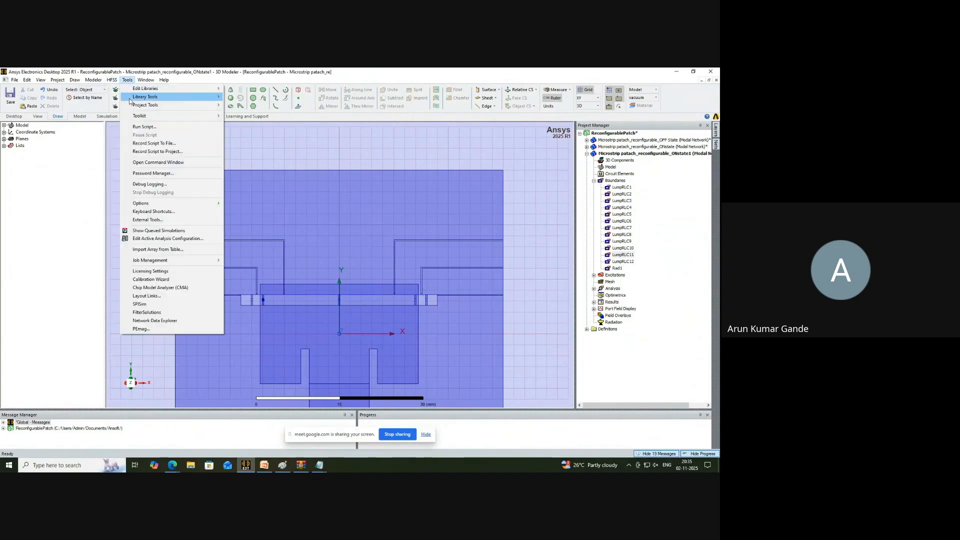
mouse_move(112, 80)
click(128, 102)
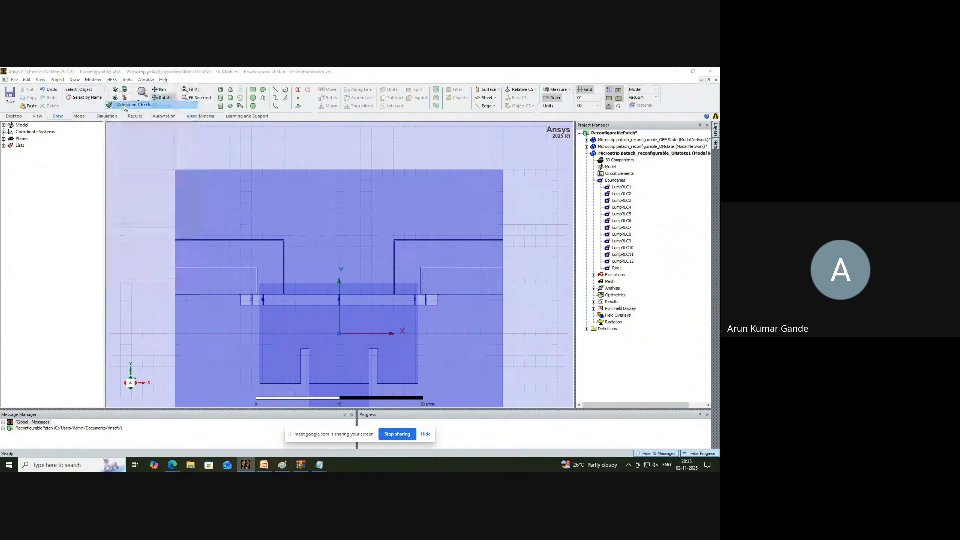
click(336, 299)
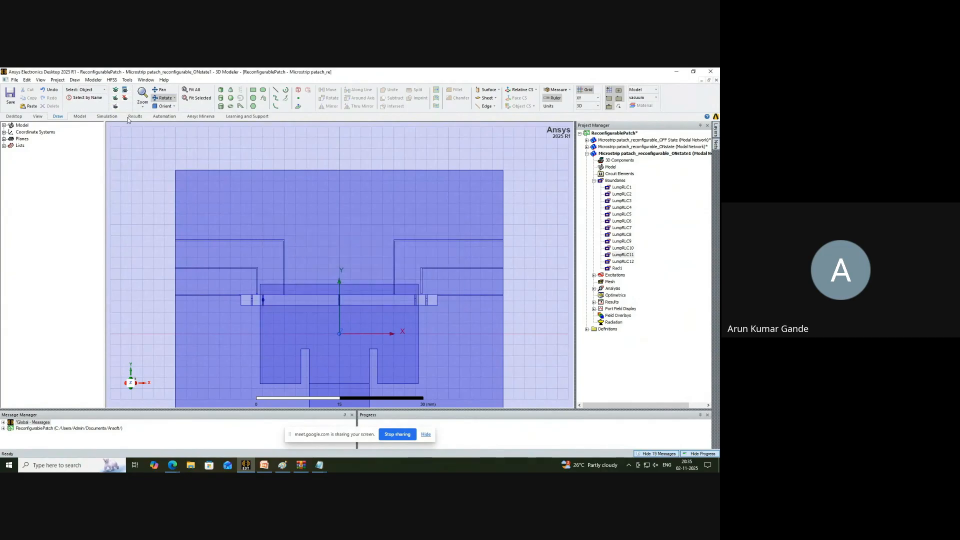
click(111, 80)
click(131, 115)
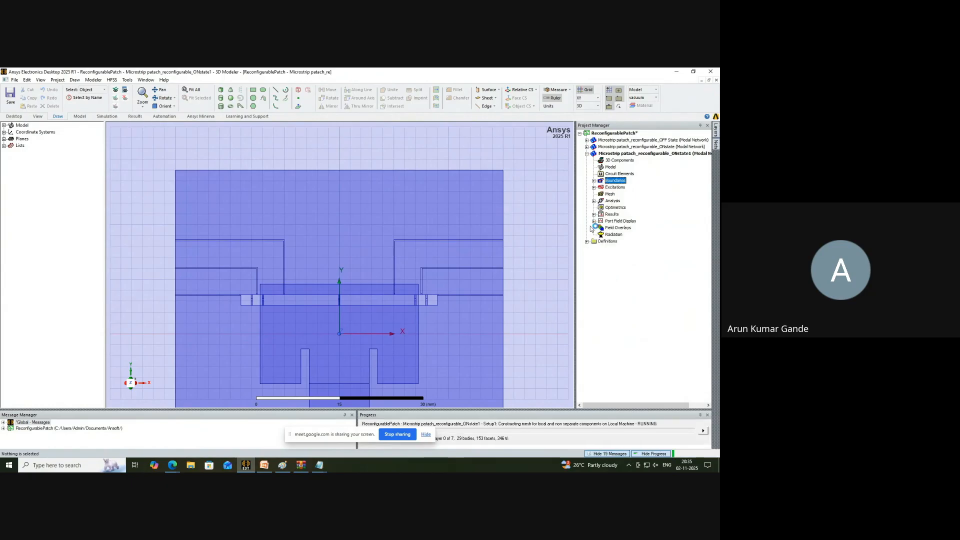
Open the ONstate1 design's S Parameter Plot1 and move marker m1 to the deepest S11 dip at 2.53 GHz.
click(594, 214)
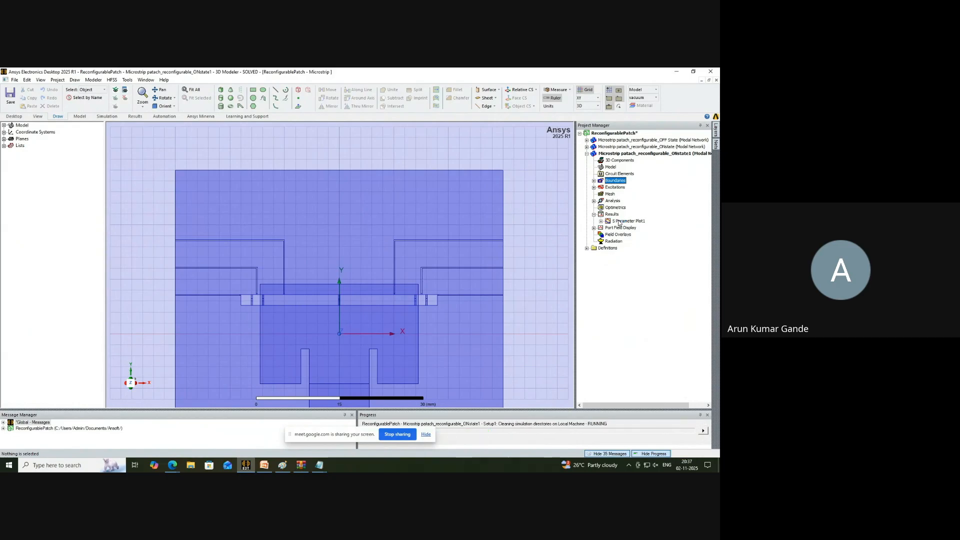
click(620, 221)
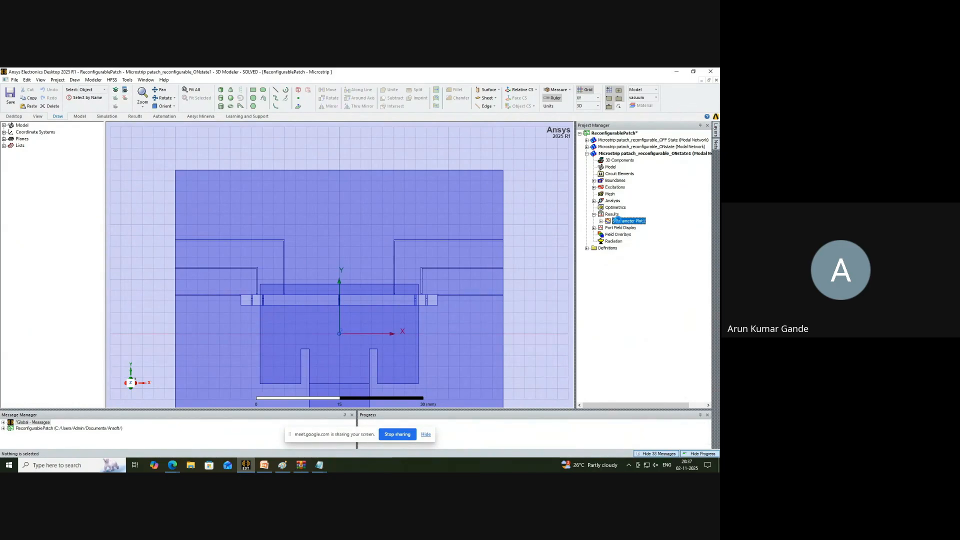
double_click(618, 220)
mouse_move(504, 152)
mouse_down()
mouse_move(332, 270)
mouse_move(259, 384)
mouse_up()
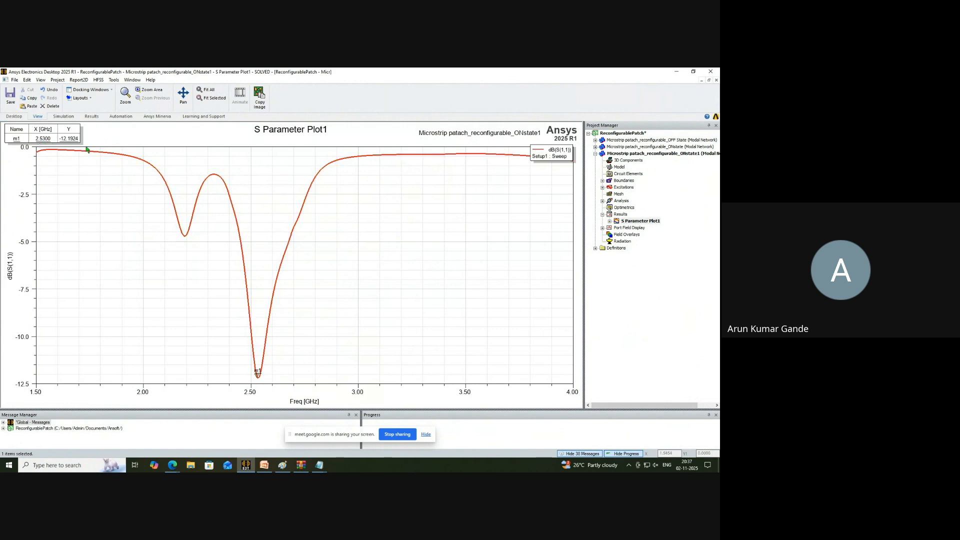
Compare the S Parameter Plot1 reports of the OFF State, ONstate and ONstate1 designs.
click(595, 147)
click(596, 140)
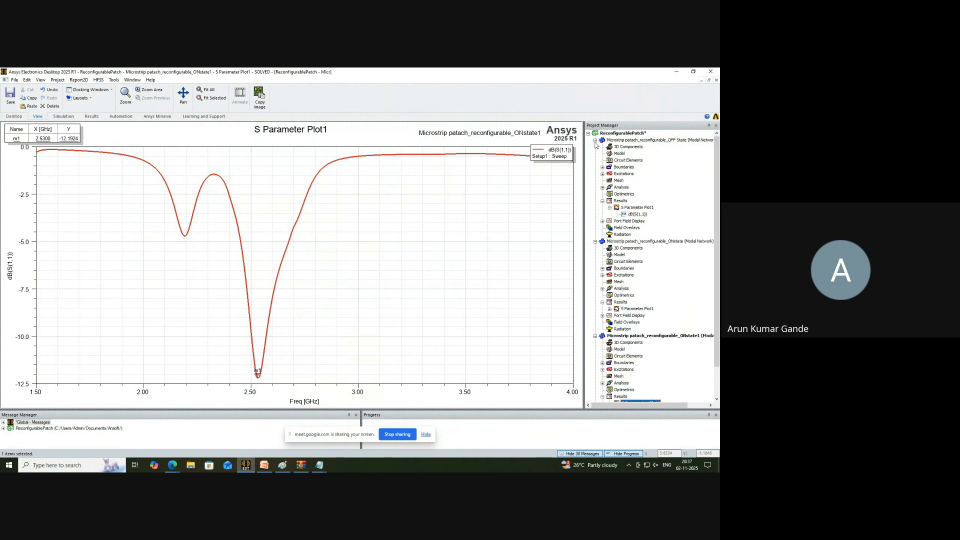
double_click(633, 208)
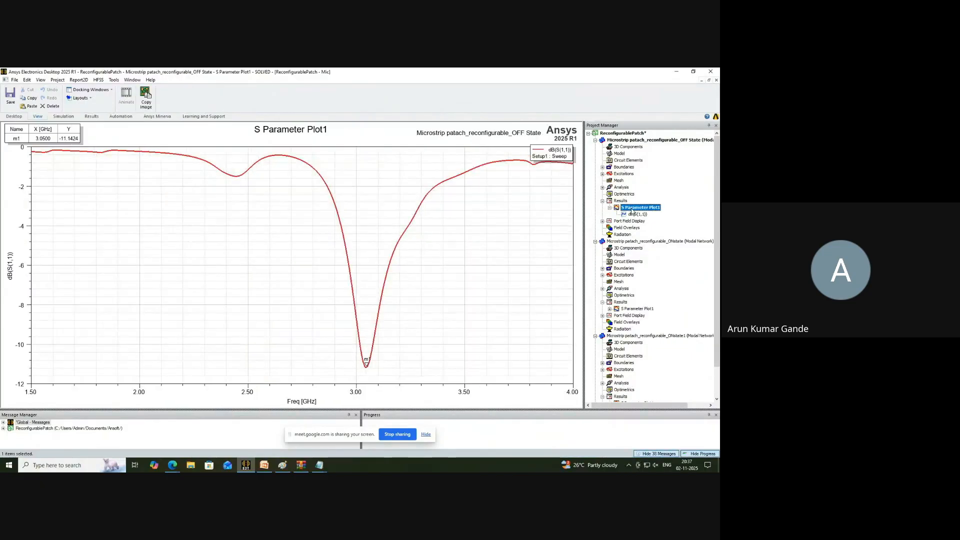
double_click(620, 309)
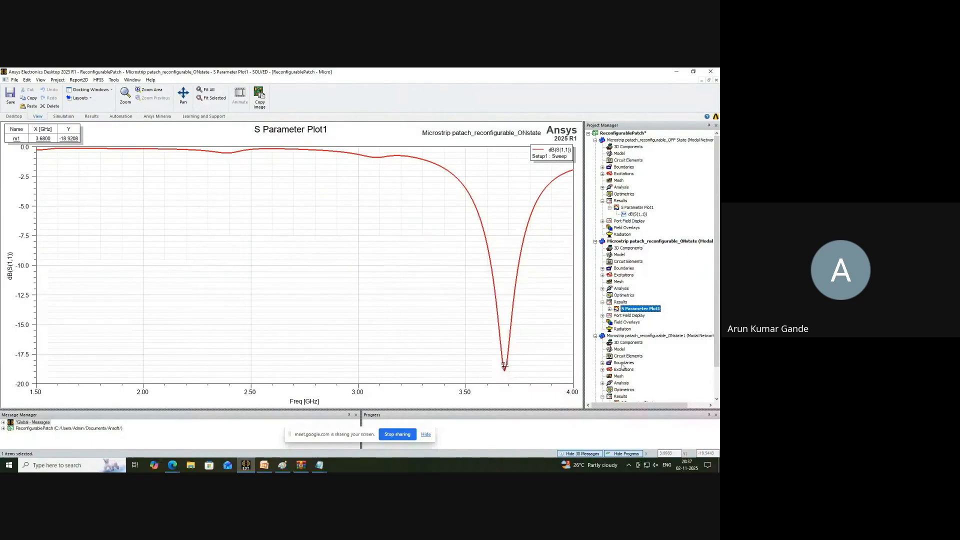
scroll(644, 374, down, 1)
double_click(639, 383)
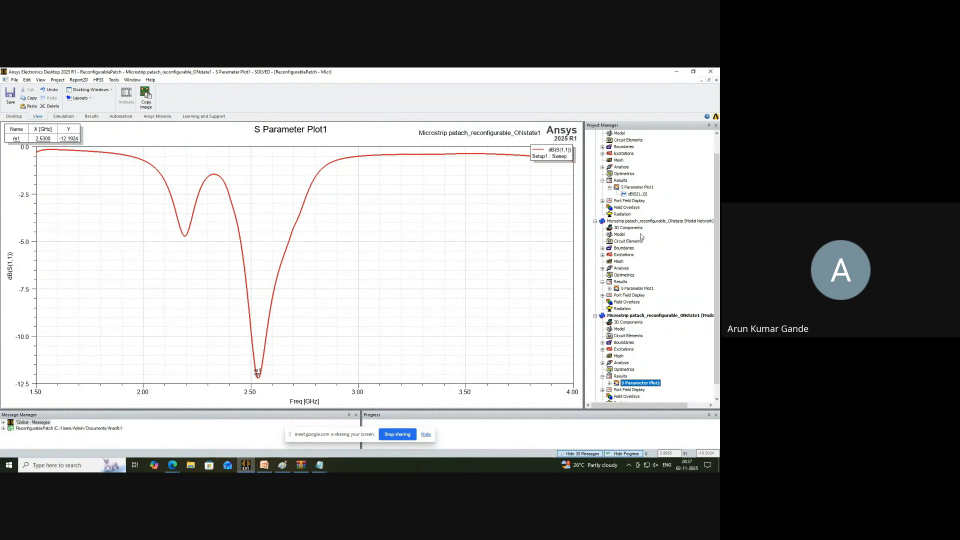
Insert an infinite sphere far field setup in the OFF State design with Phi from 0 to 360 deg and Theta starting at -180 deg.
right_click(631, 214)
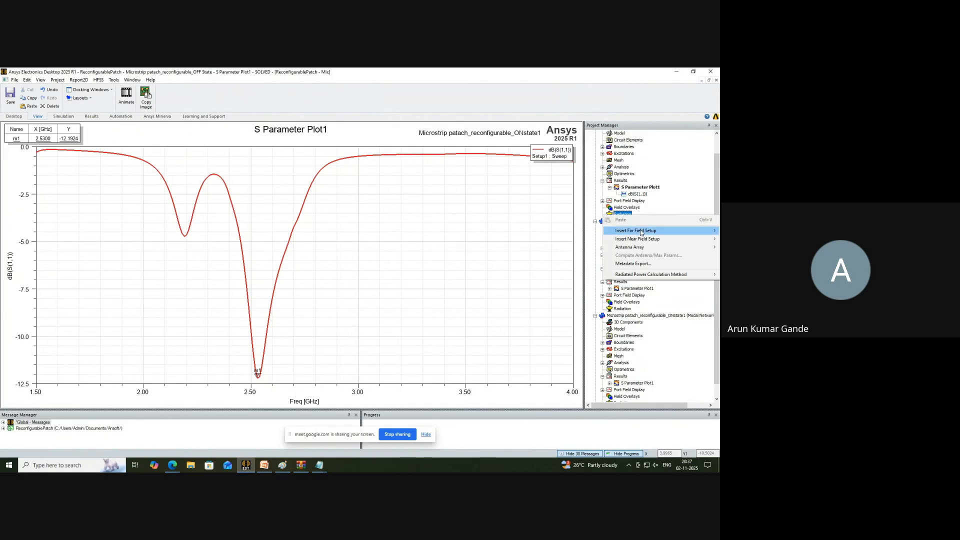
mouse_move(641, 231)
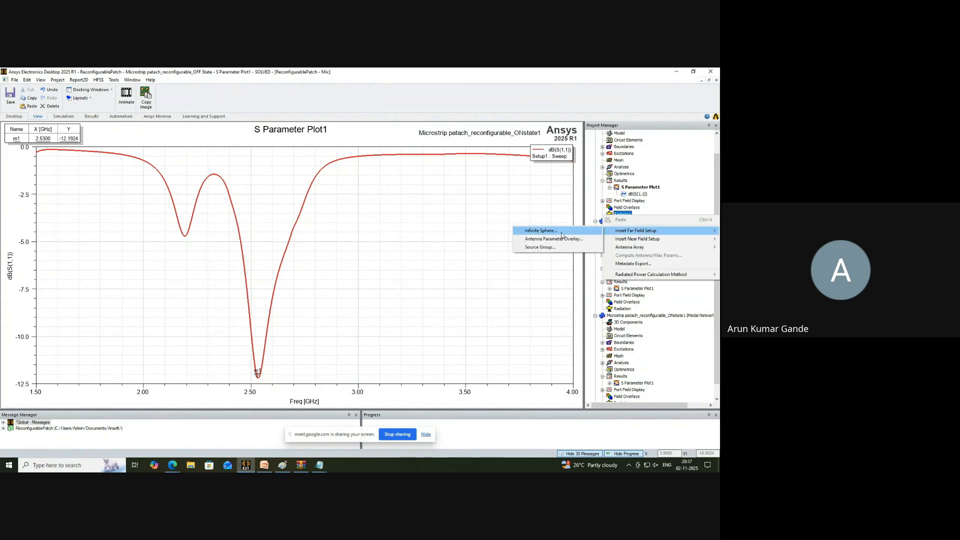
click(582, 231)
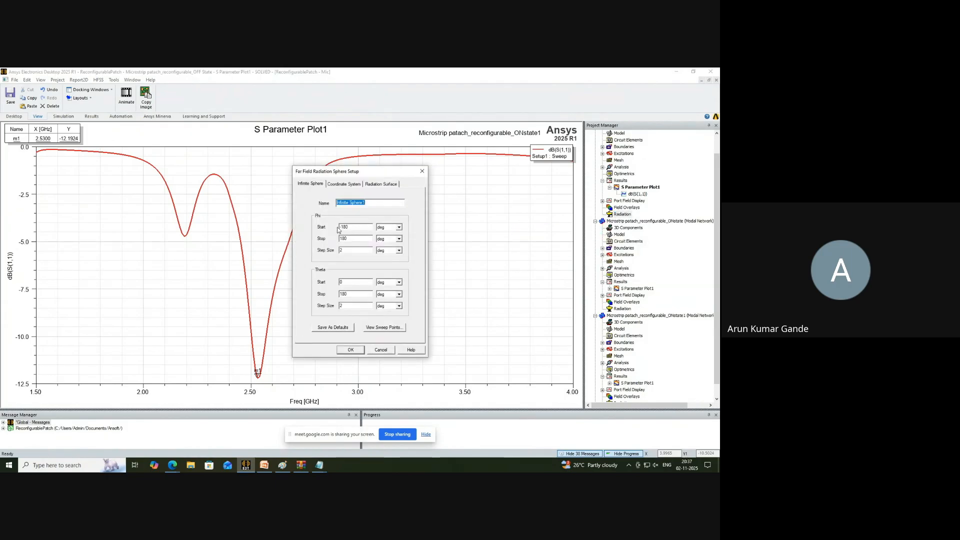
key(Tab)
text(0)
key(Tab)
text(360-180)
click(350, 349)
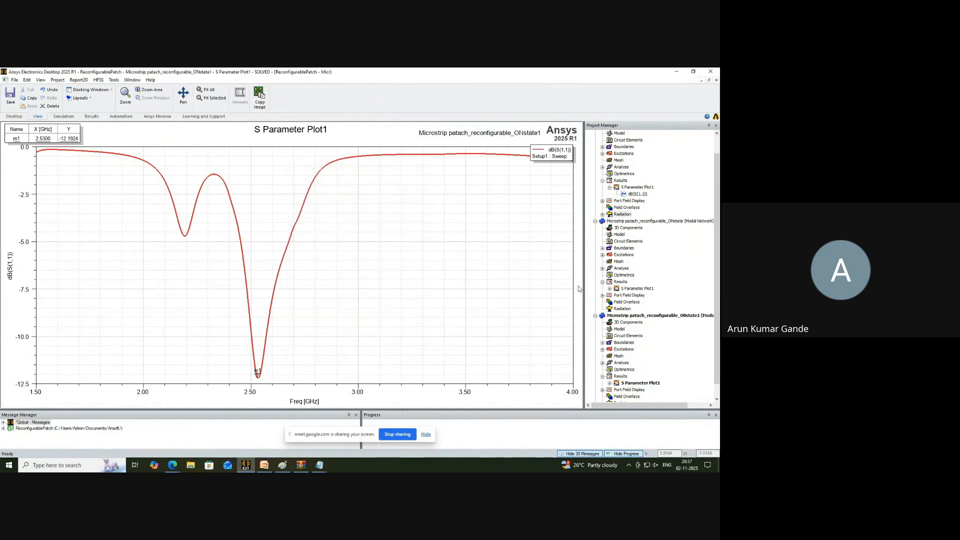
double_click(609, 214)
right_click(620, 180)
mouse_move(637, 208)
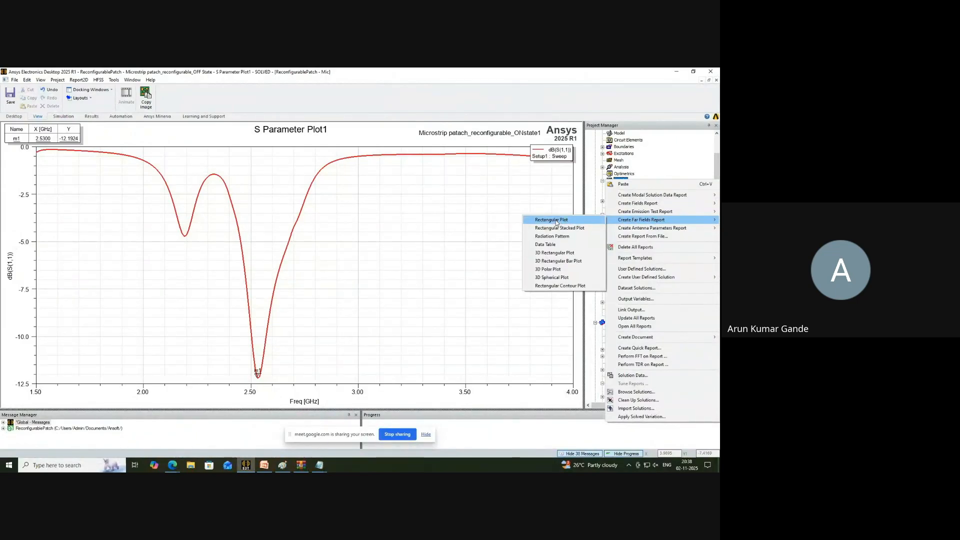
click(459, 332)
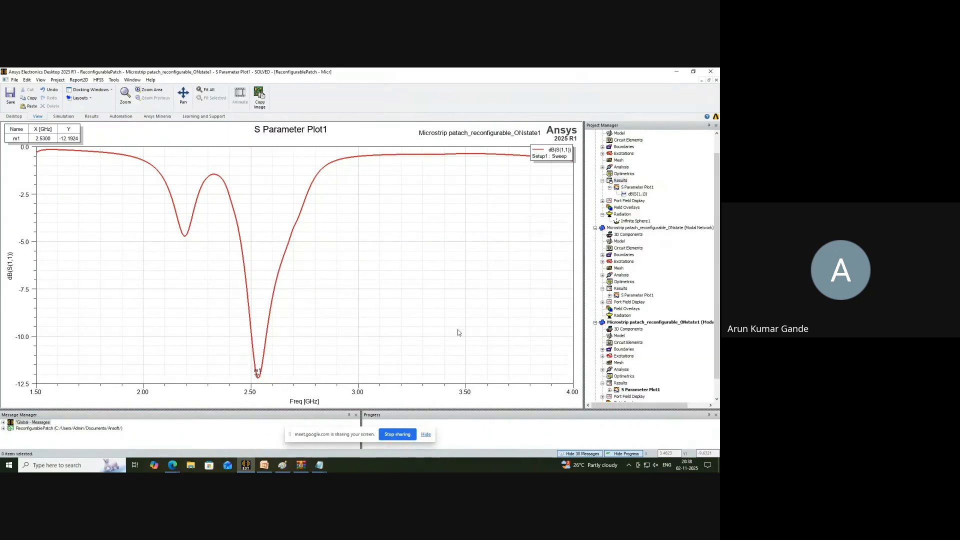
Collapse the ONstate1 and ONstate designs in the project tree, keeping the OFF State design expanded.
click(595, 322)
click(595, 249)
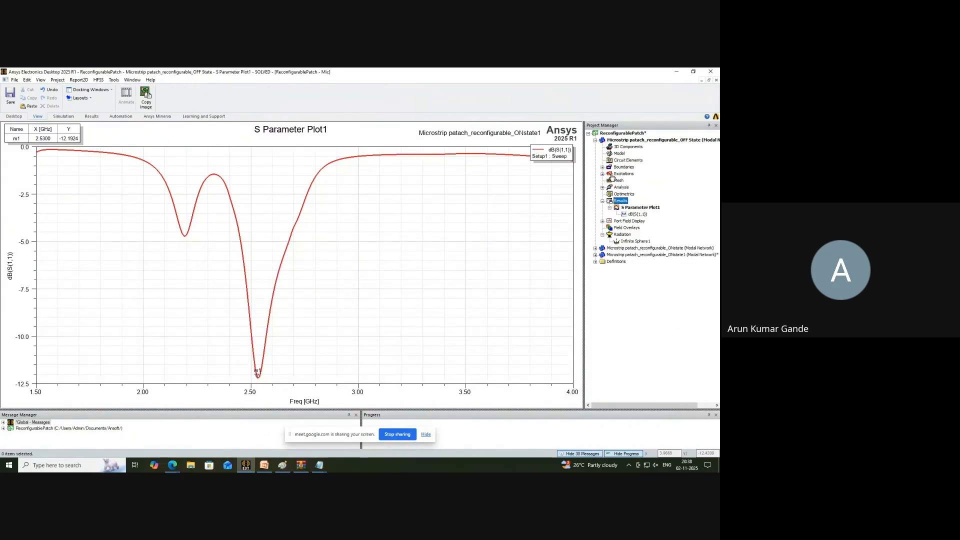
Collapse the OFF State design in the project tree and save the project.
click(595, 140)
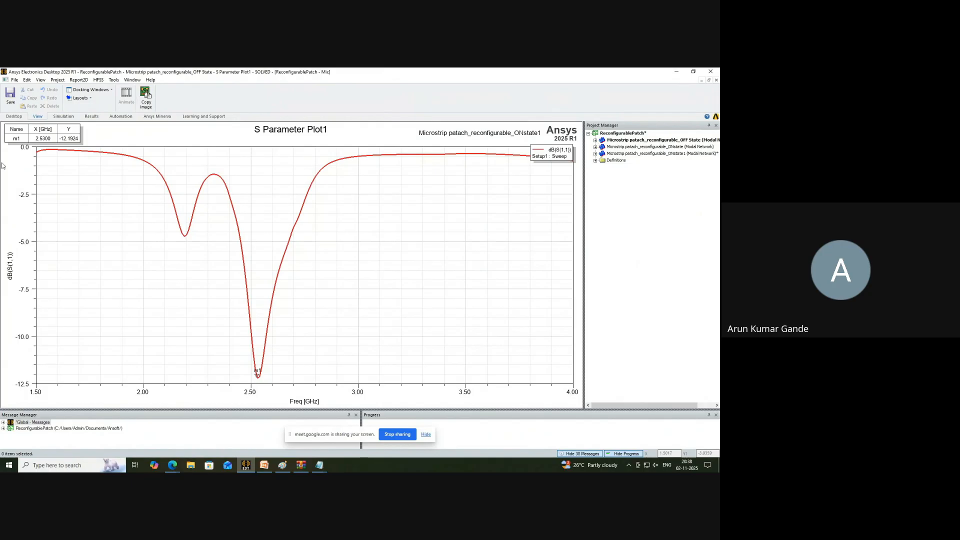
click(10, 93)
Open the ONstate design's 3D model and expand its copper solids in the model tree.
double_click(679, 147)
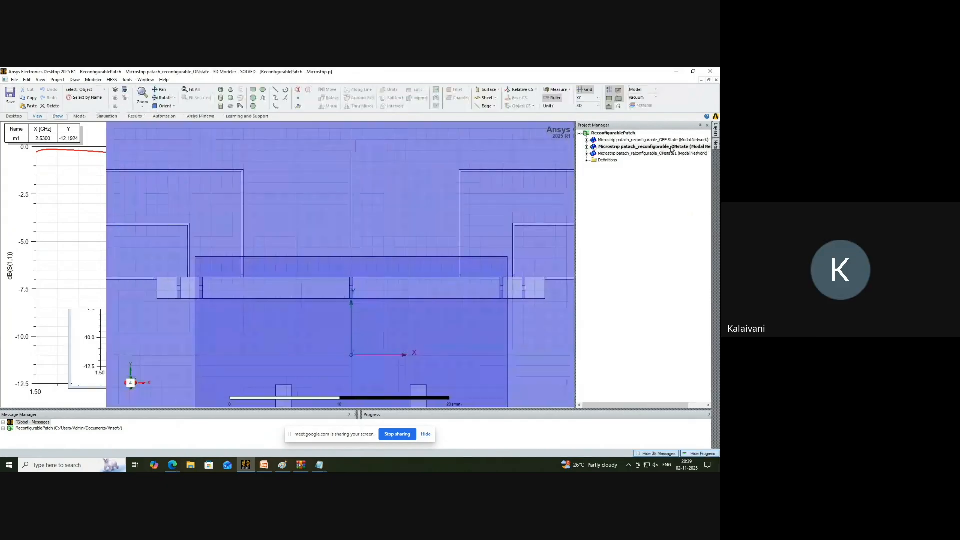
scroll(262, 301, down, 5)
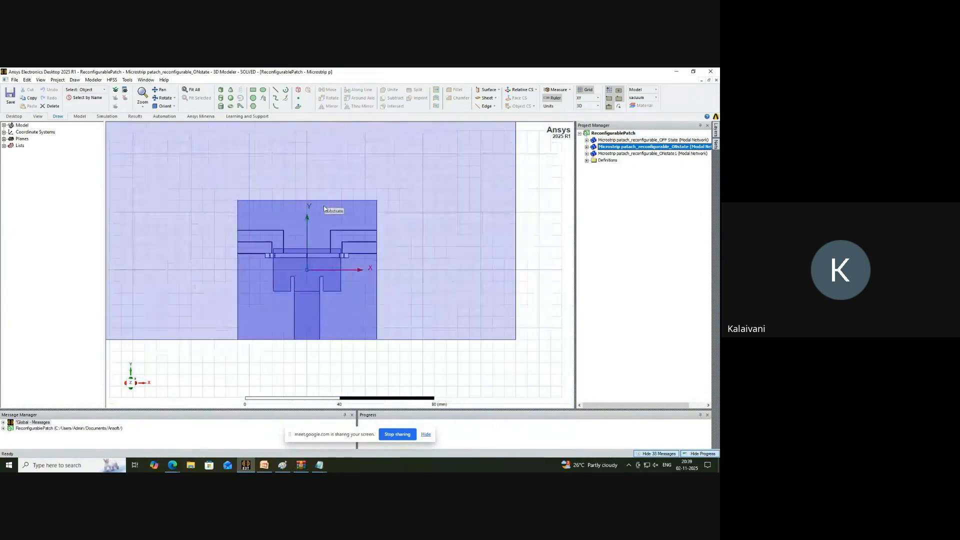
scroll(286, 268, up, 2)
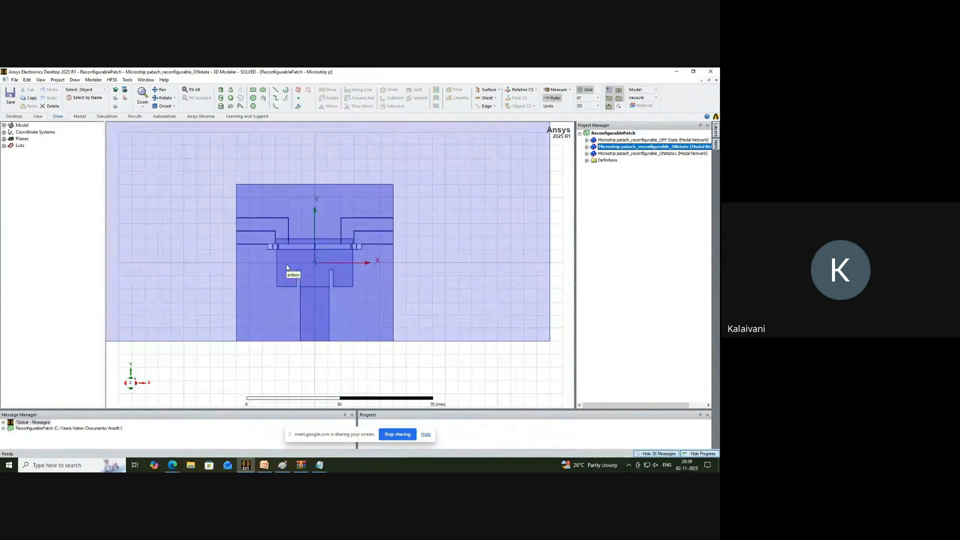
click(4, 125)
click(11, 132)
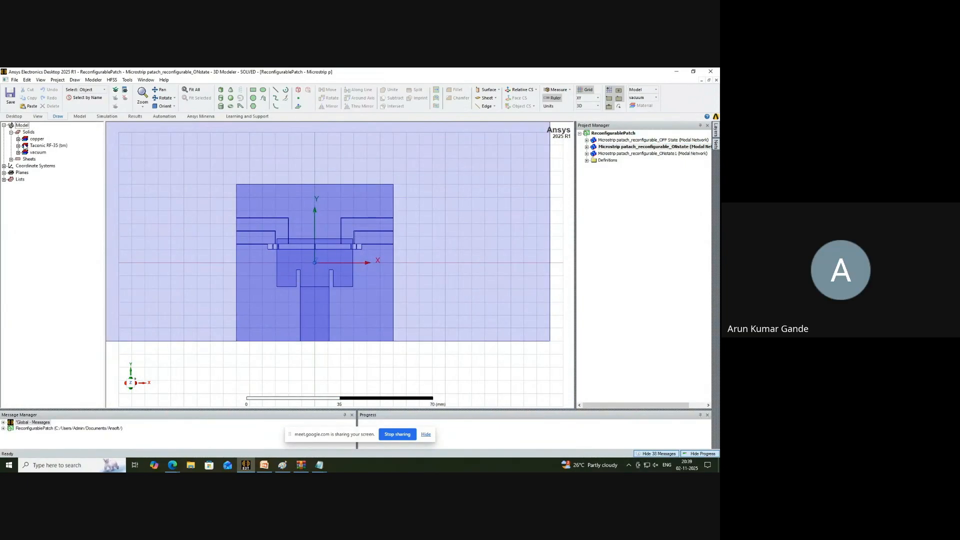
click(18, 139)
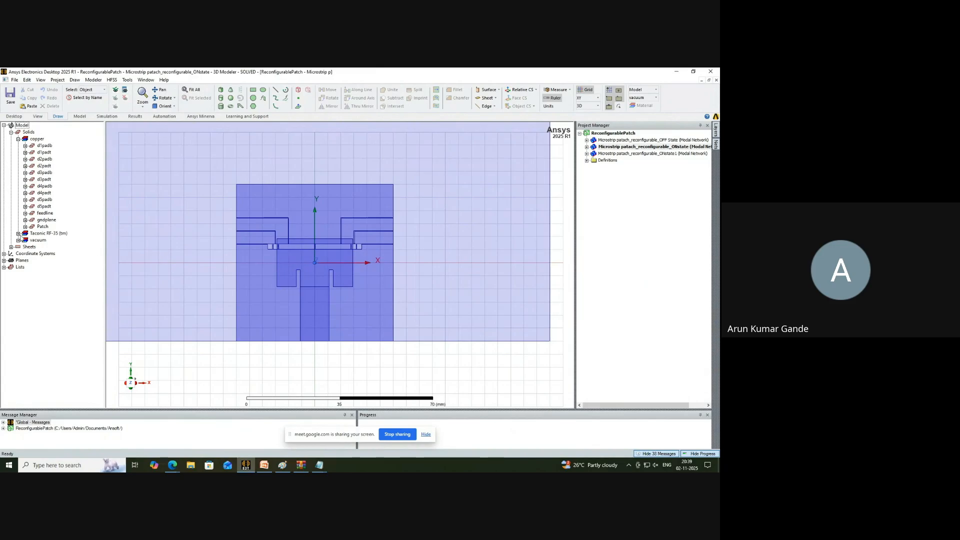
Plot the Mag_Jsurf surface current on the Patch using the Setup1 : LastAdaptive solution at 4GHz.
right_click(41, 226)
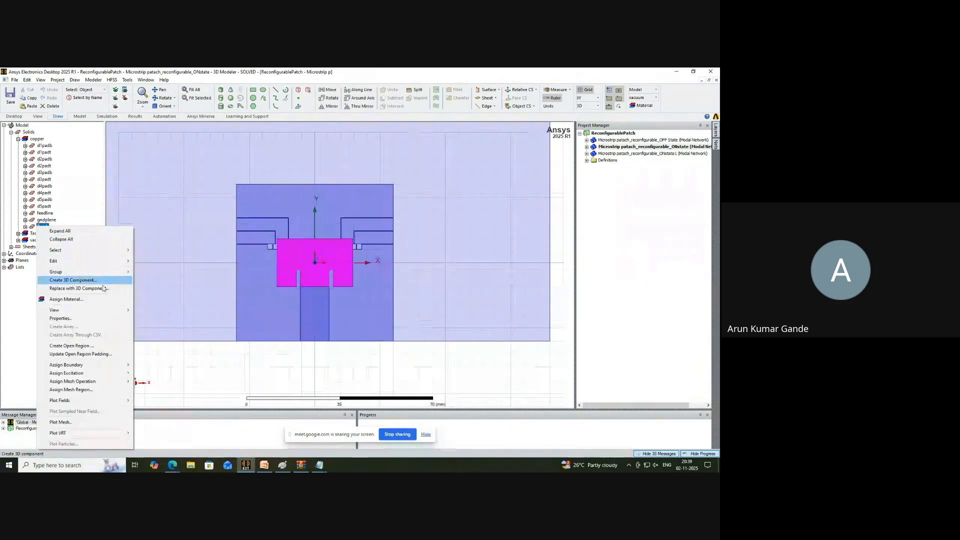
click(46, 220)
right_click(45, 221)
right_click(42, 227)
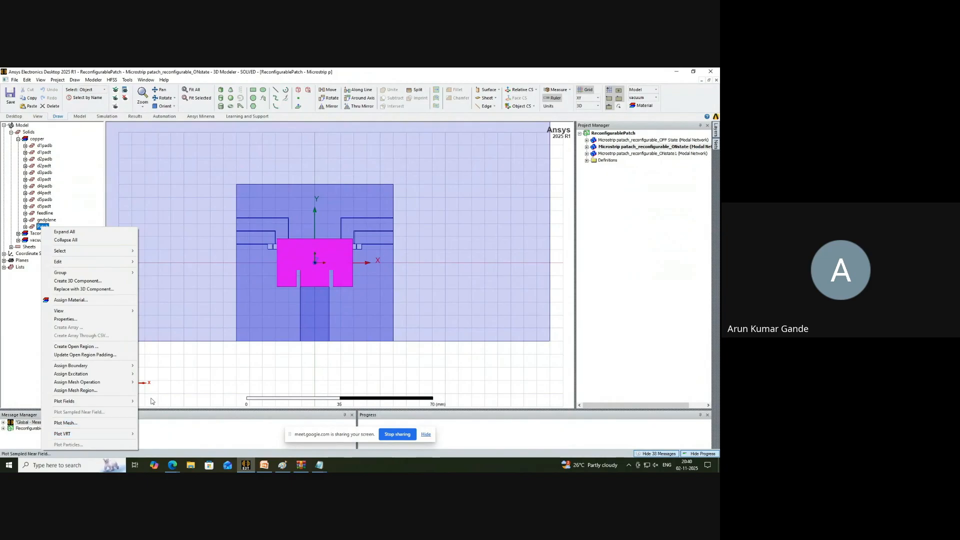
mouse_move(135, 402)
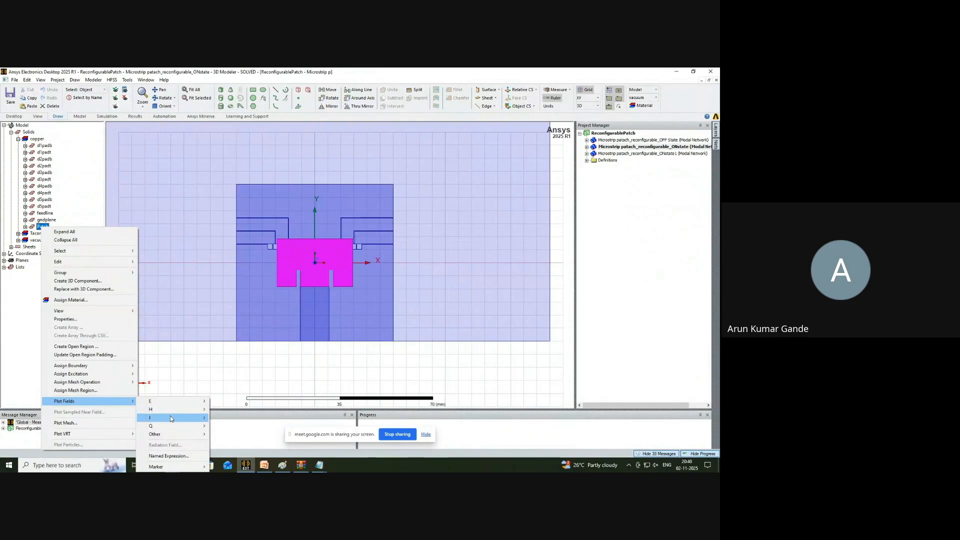
mouse_move(170, 418)
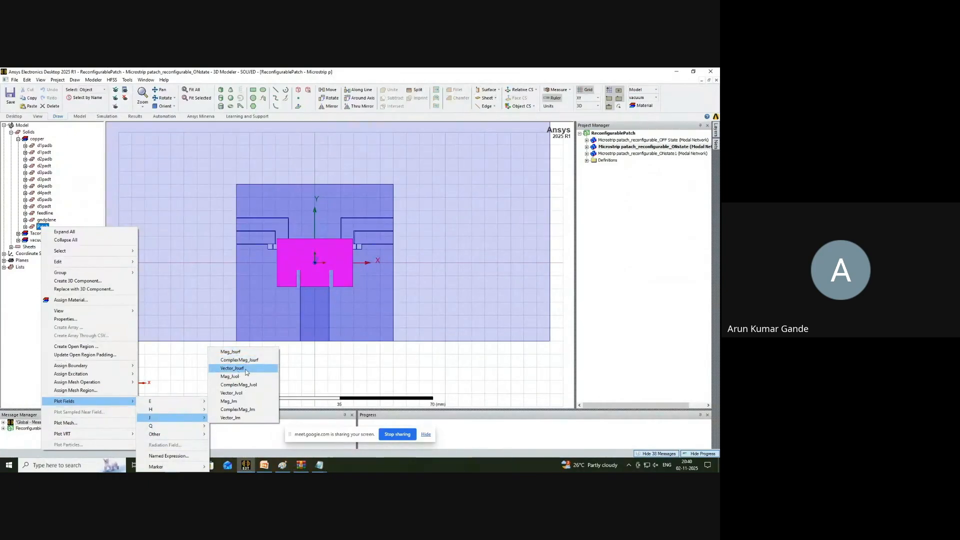
click(235, 352)
click(344, 240)
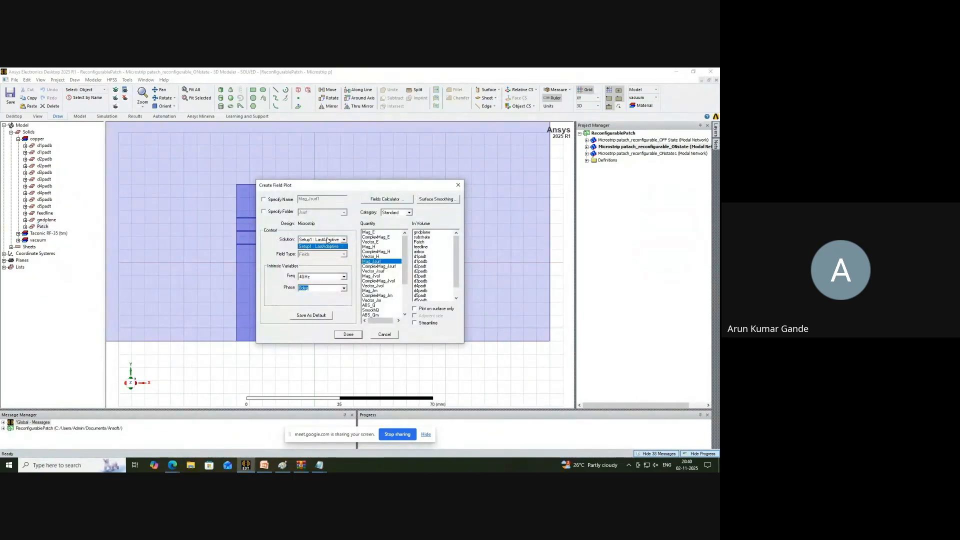
click(335, 247)
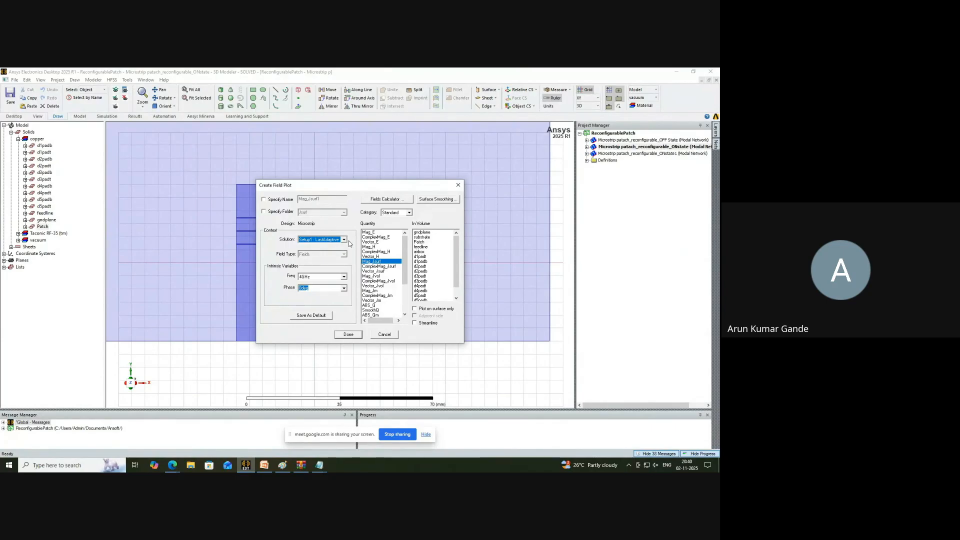
click(305, 241)
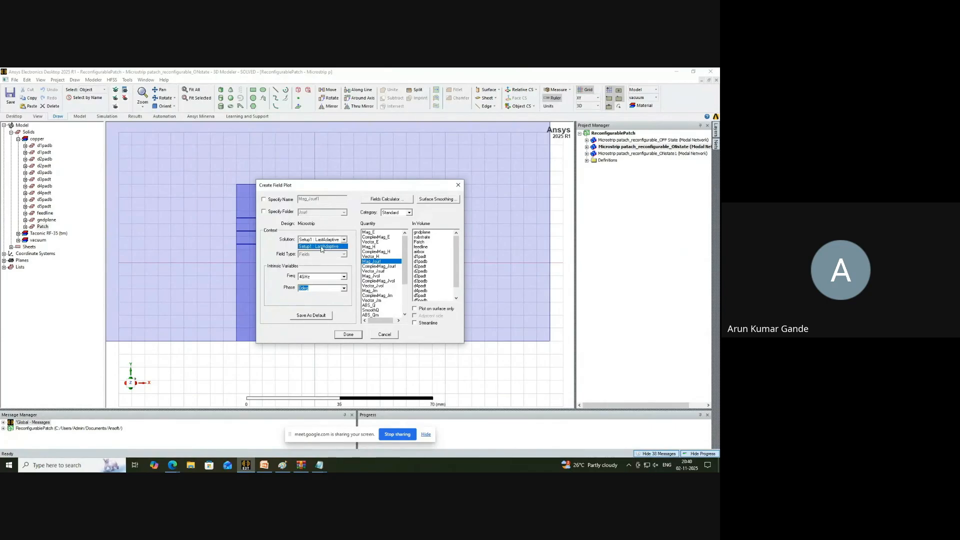
click(288, 278)
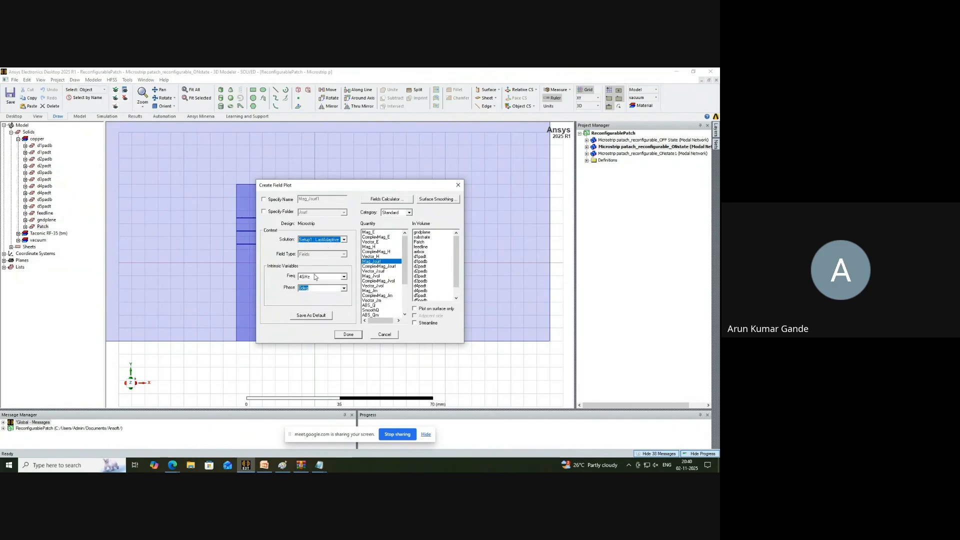
click(348, 335)
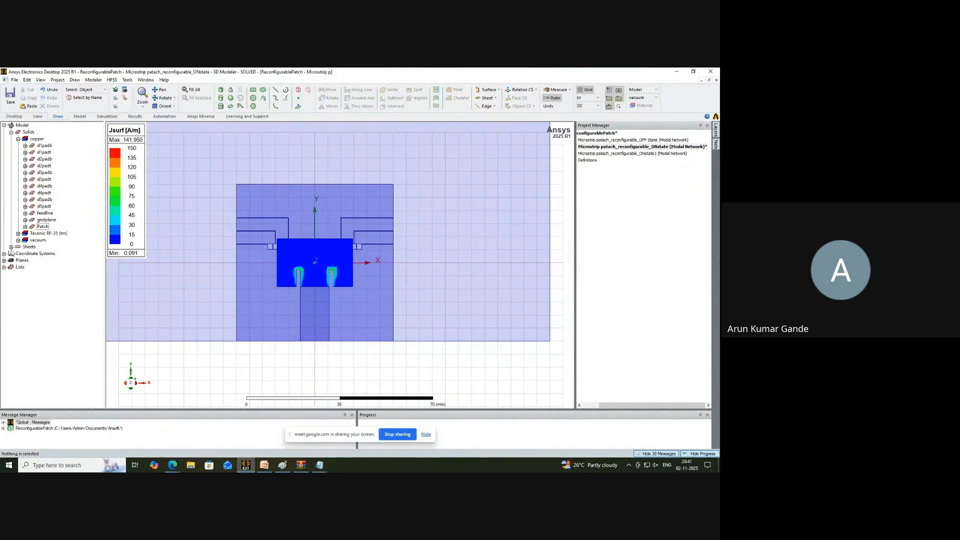
Create and play a Phase animation of the Patch's Mag_Jsurf1 plot from 0deg to 170deg in 17 steps, and close the playback.
click(595, 407)
double_click(594, 147)
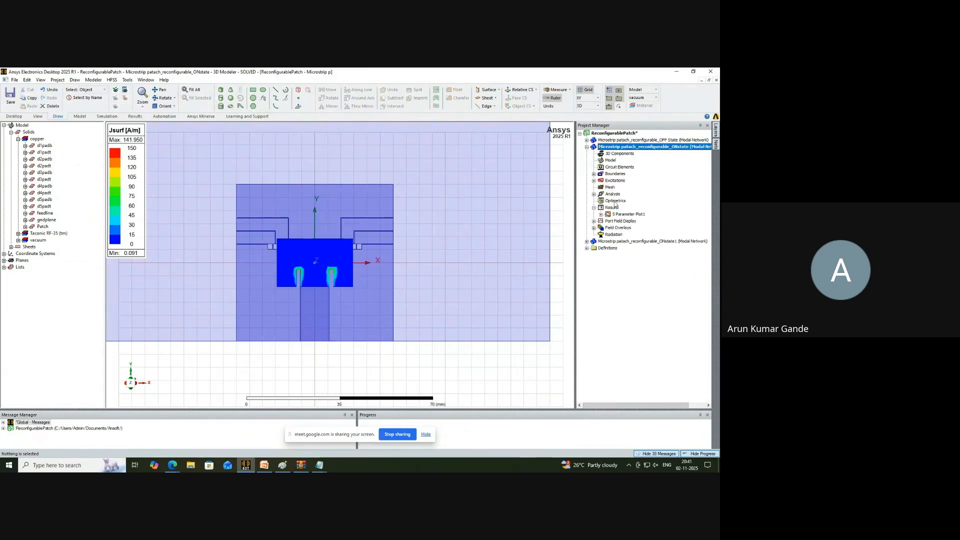
click(594, 228)
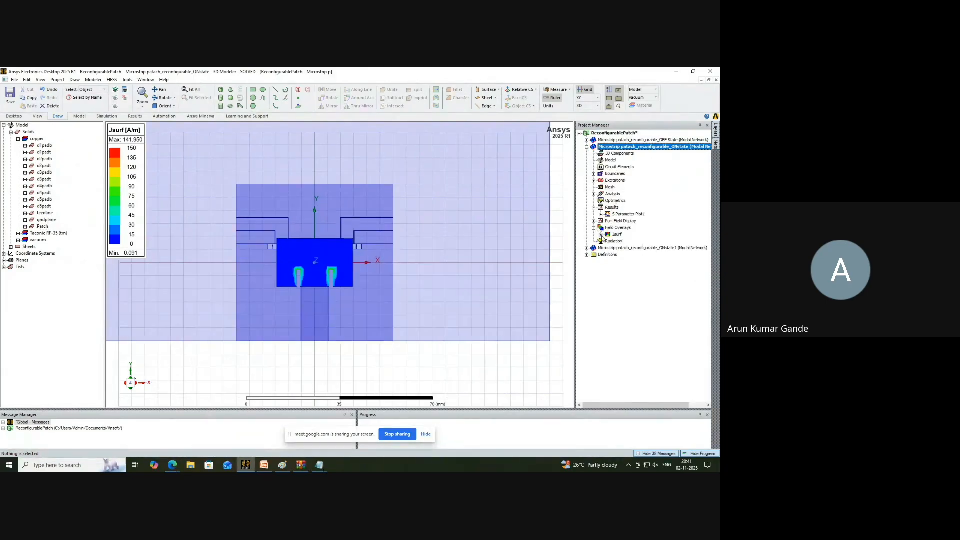
click(601, 234)
right_click(622, 242)
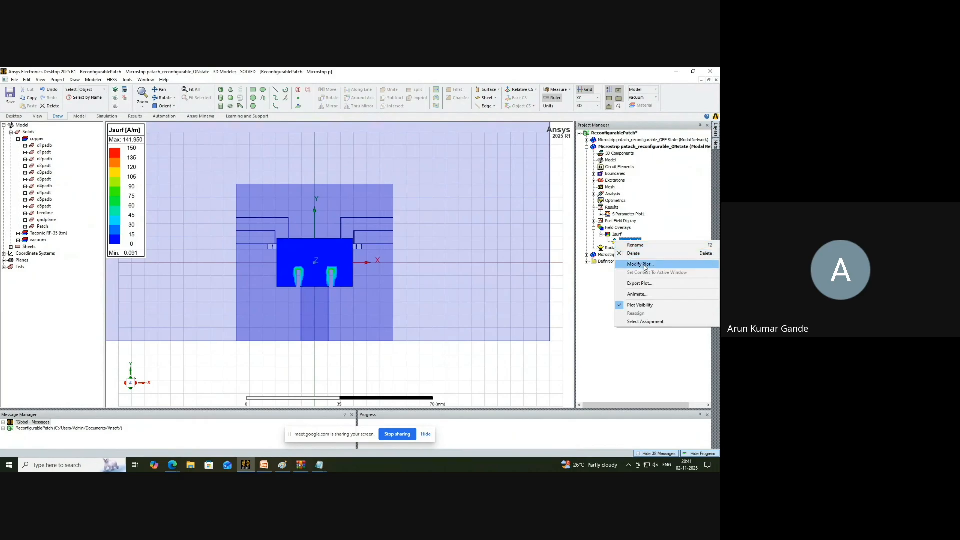
click(644, 296)
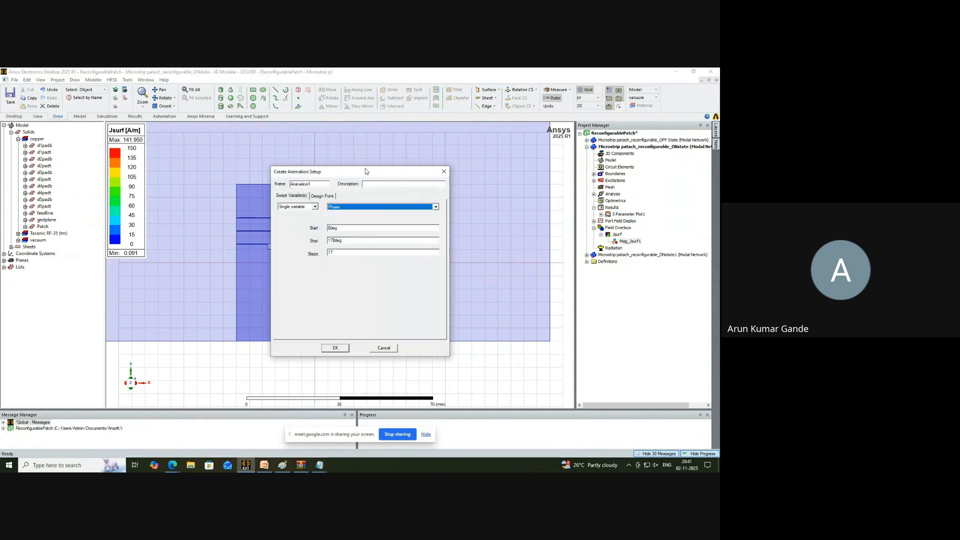
drag(367, 172, 121, 175)
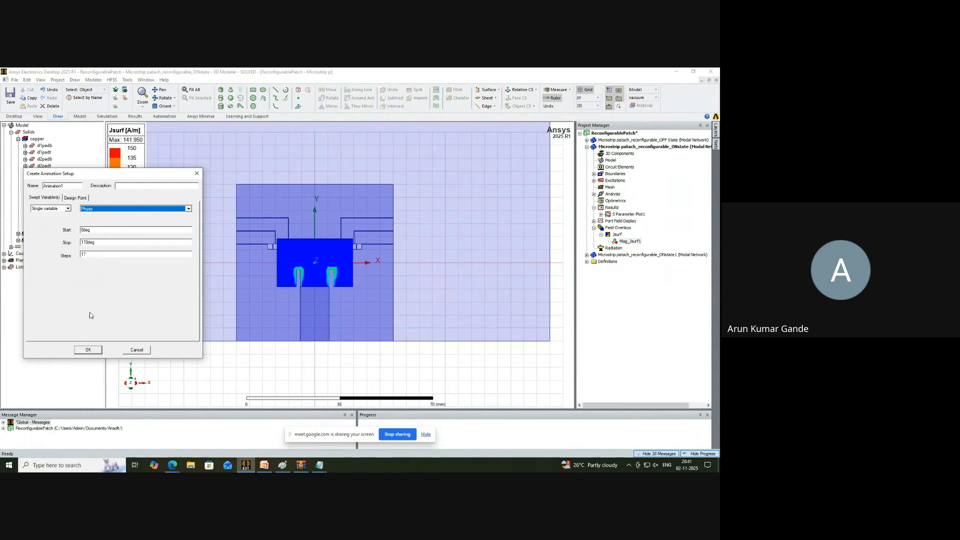
click(88, 350)
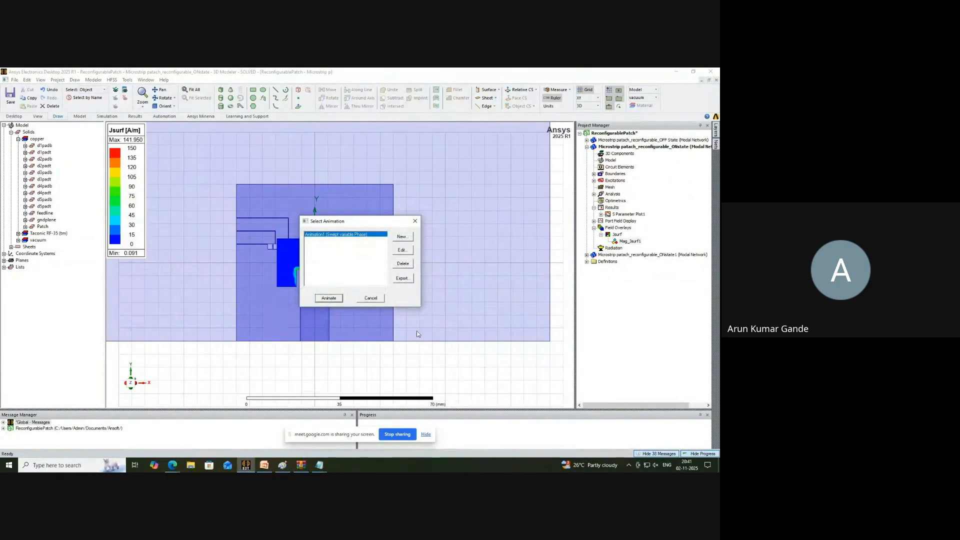
click(331, 299)
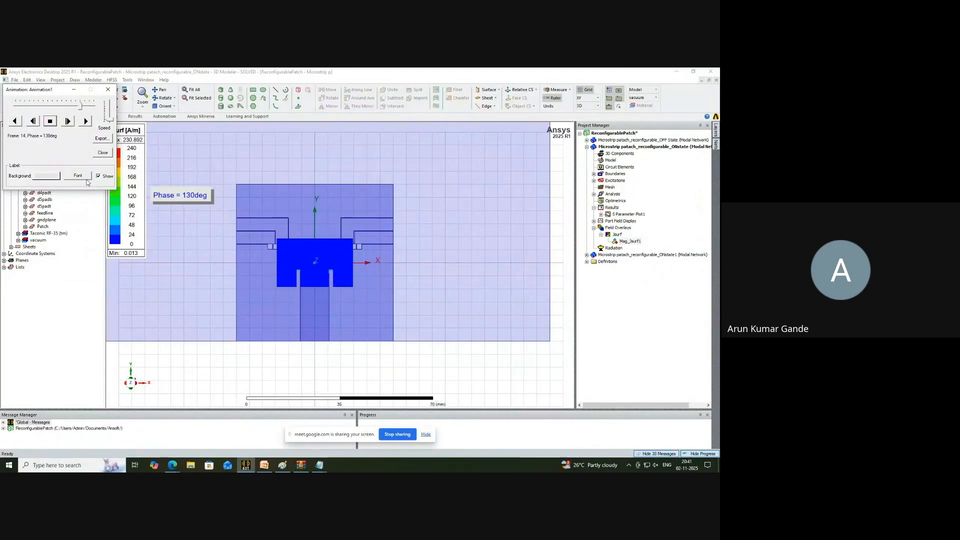
click(108, 91)
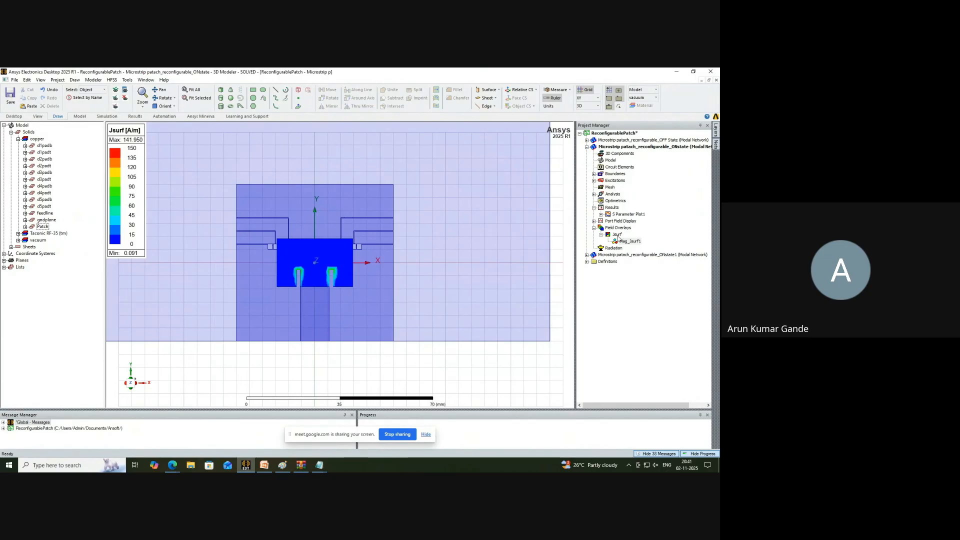
click(600, 235)
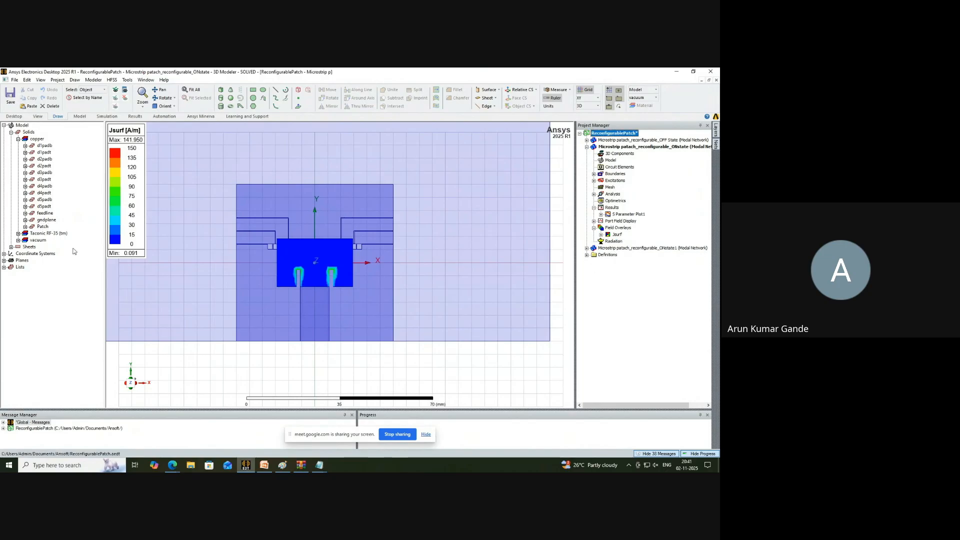
Plot the Mag_Jsurf surface current on the gndplane using the Setup1 : LastAdaptive solution at 4GHz.
click(45, 220)
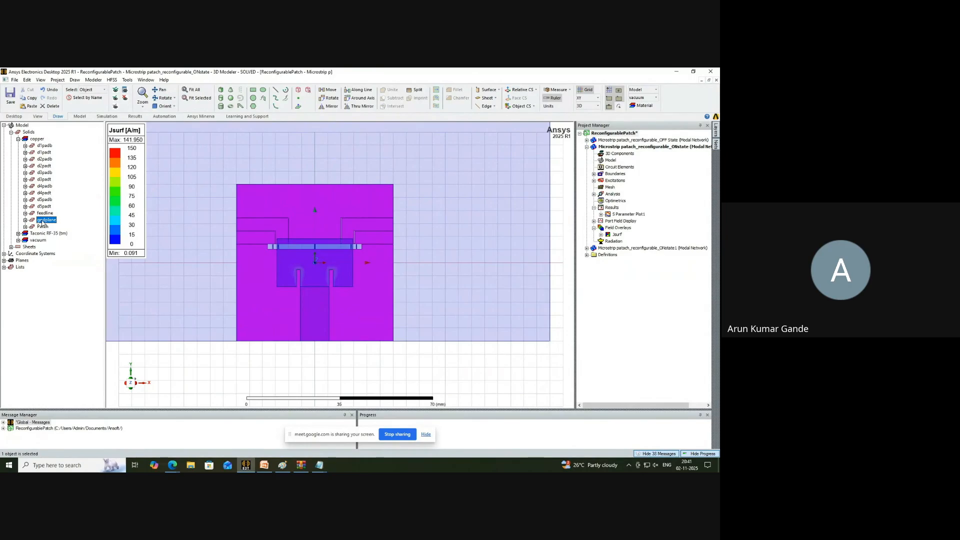
right_click(43, 223)
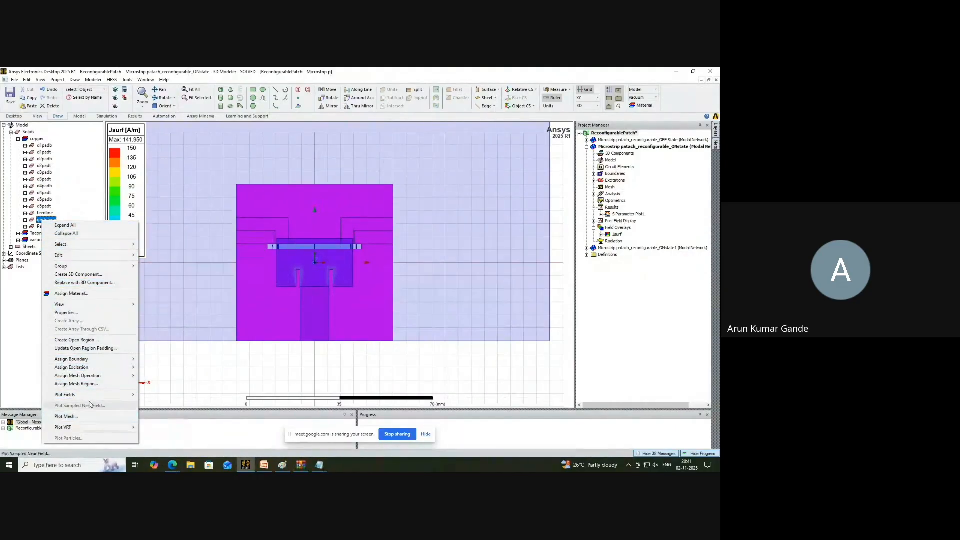
mouse_move(93, 398)
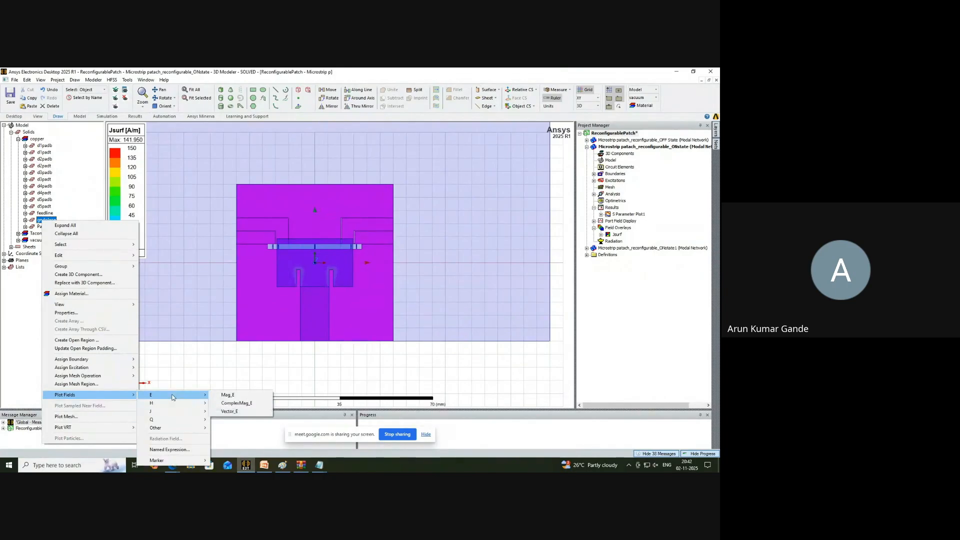
mouse_move(175, 412)
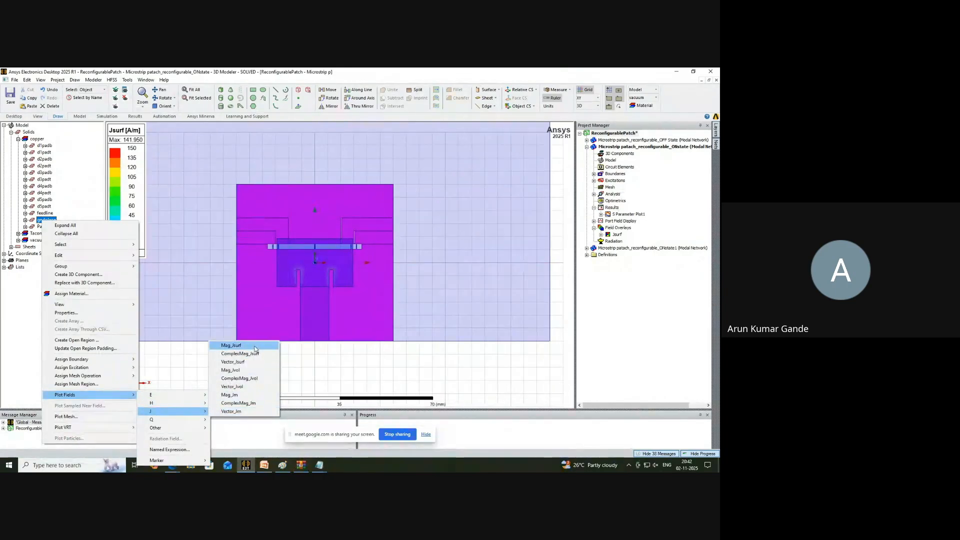
click(271, 344)
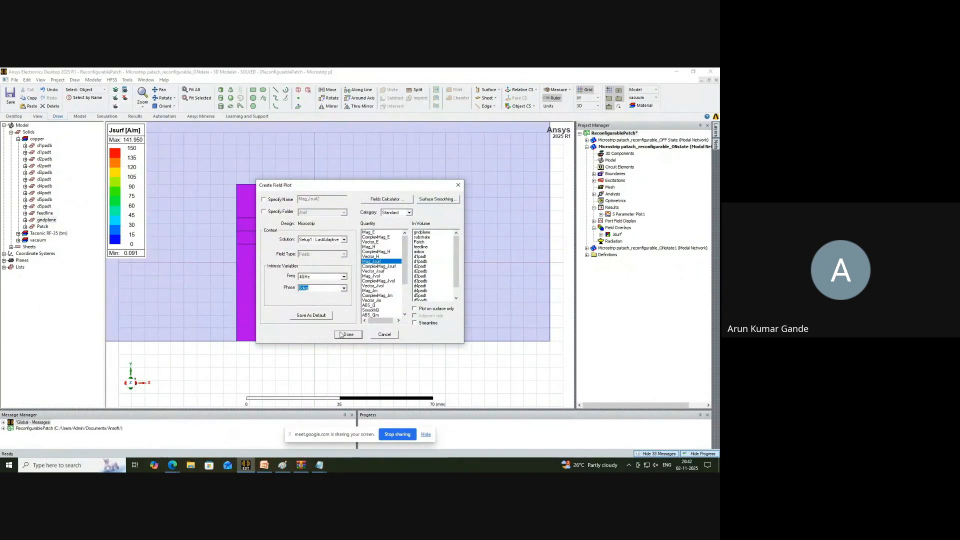
click(347, 334)
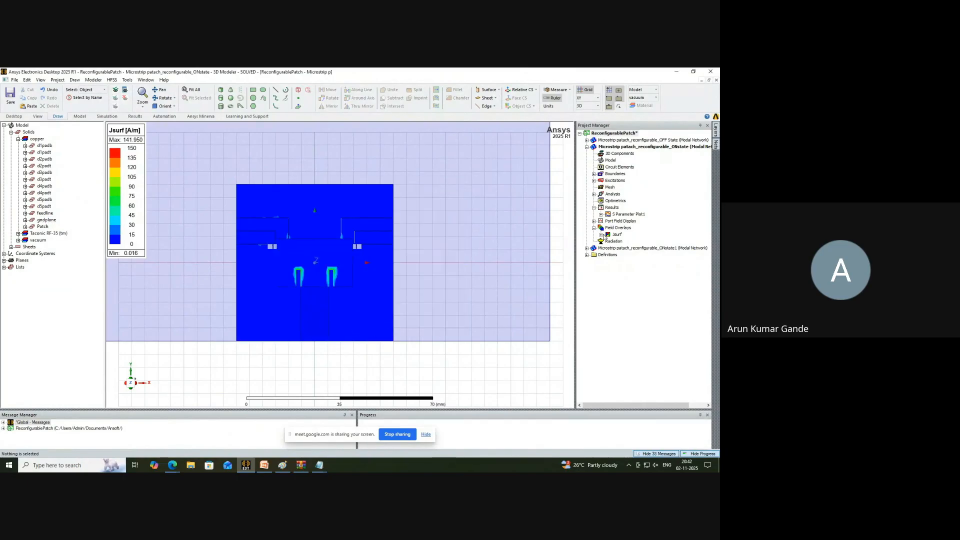
Delete the Patch's Mag_Jsurf1 plot from the ONstate design's field overlays.
click(601, 235)
right_click(618, 240)
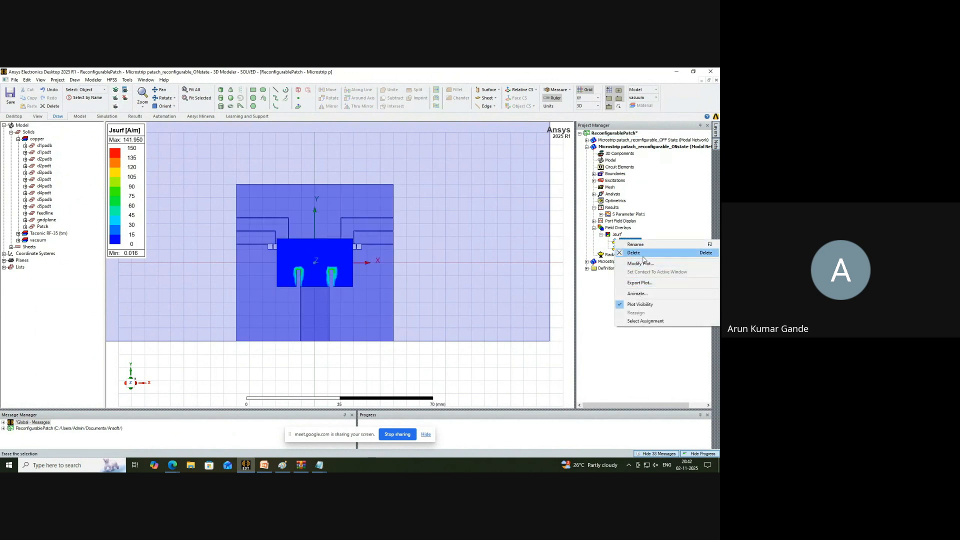
click(644, 254)
Play the existing Animation1 phase sweep on the gndplane's Mag_Jsurf2 plot, inspect the currents around the slot and diodes, and close the playback.
scroll(319, 293, up, 5)
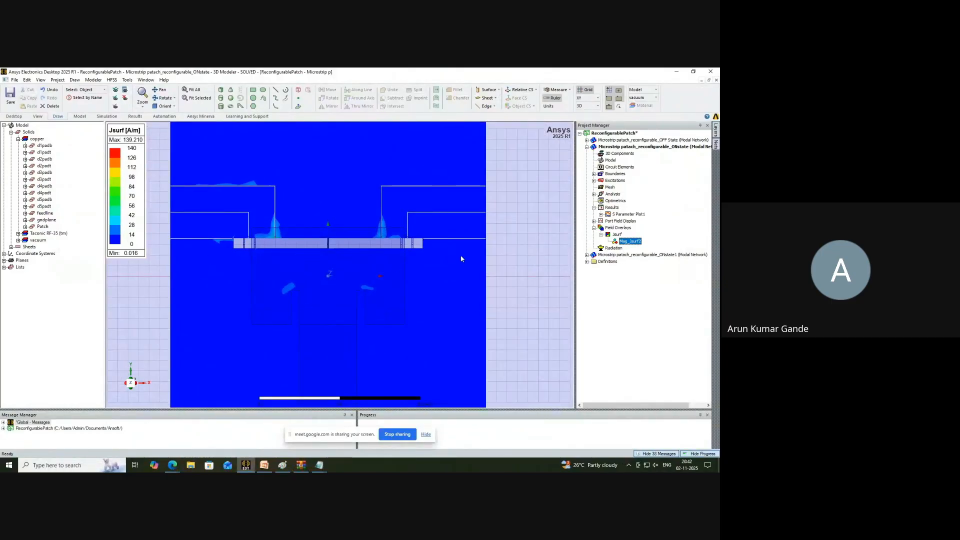
right_click(629, 242)
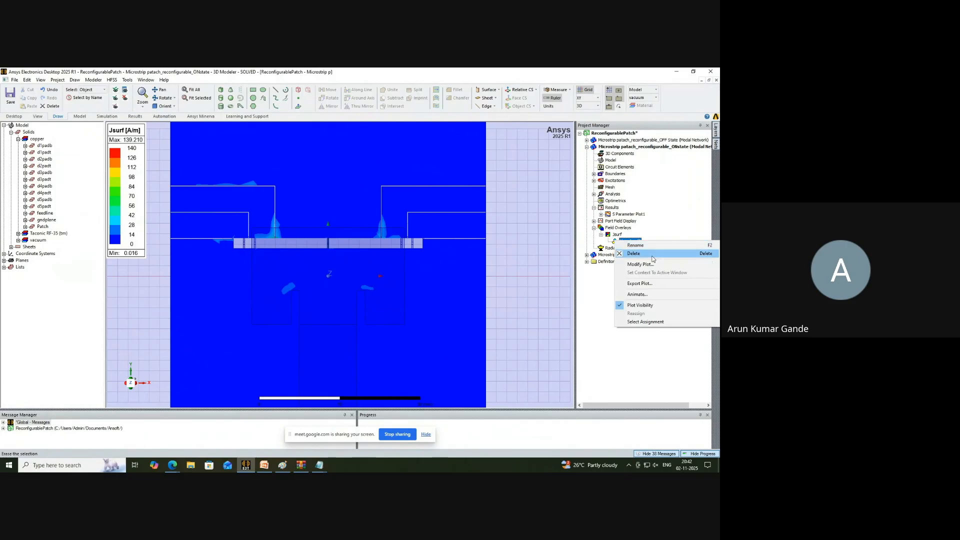
click(645, 292)
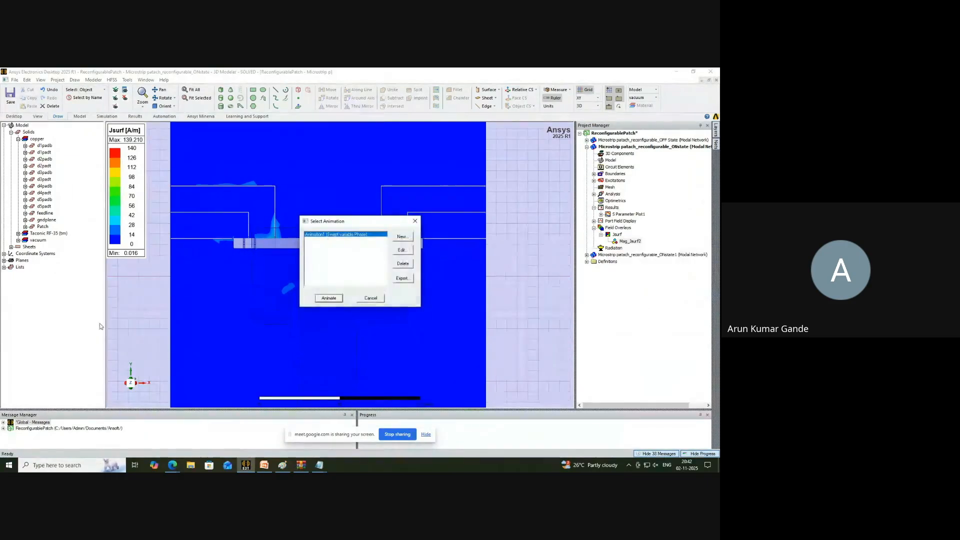
click(329, 298)
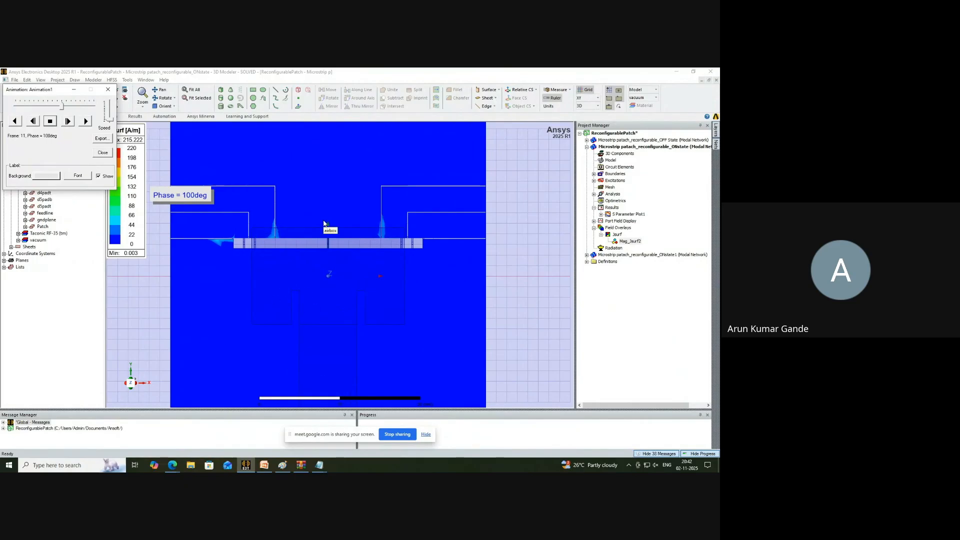
scroll(325, 220, down, 1)
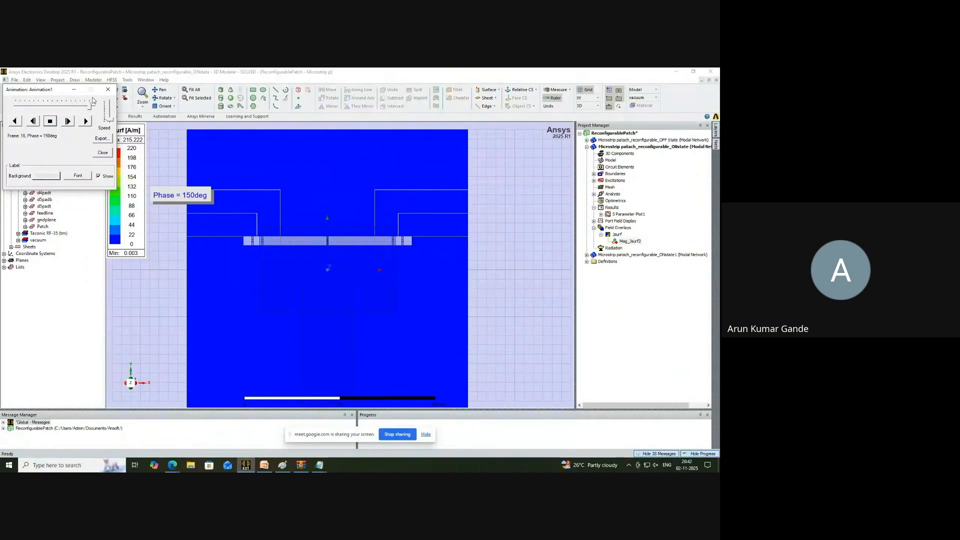
click(108, 89)
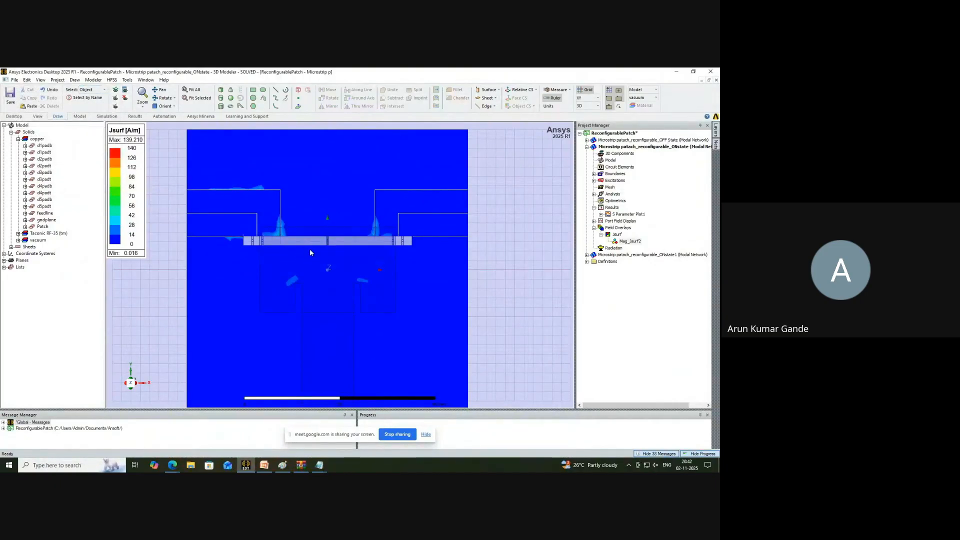